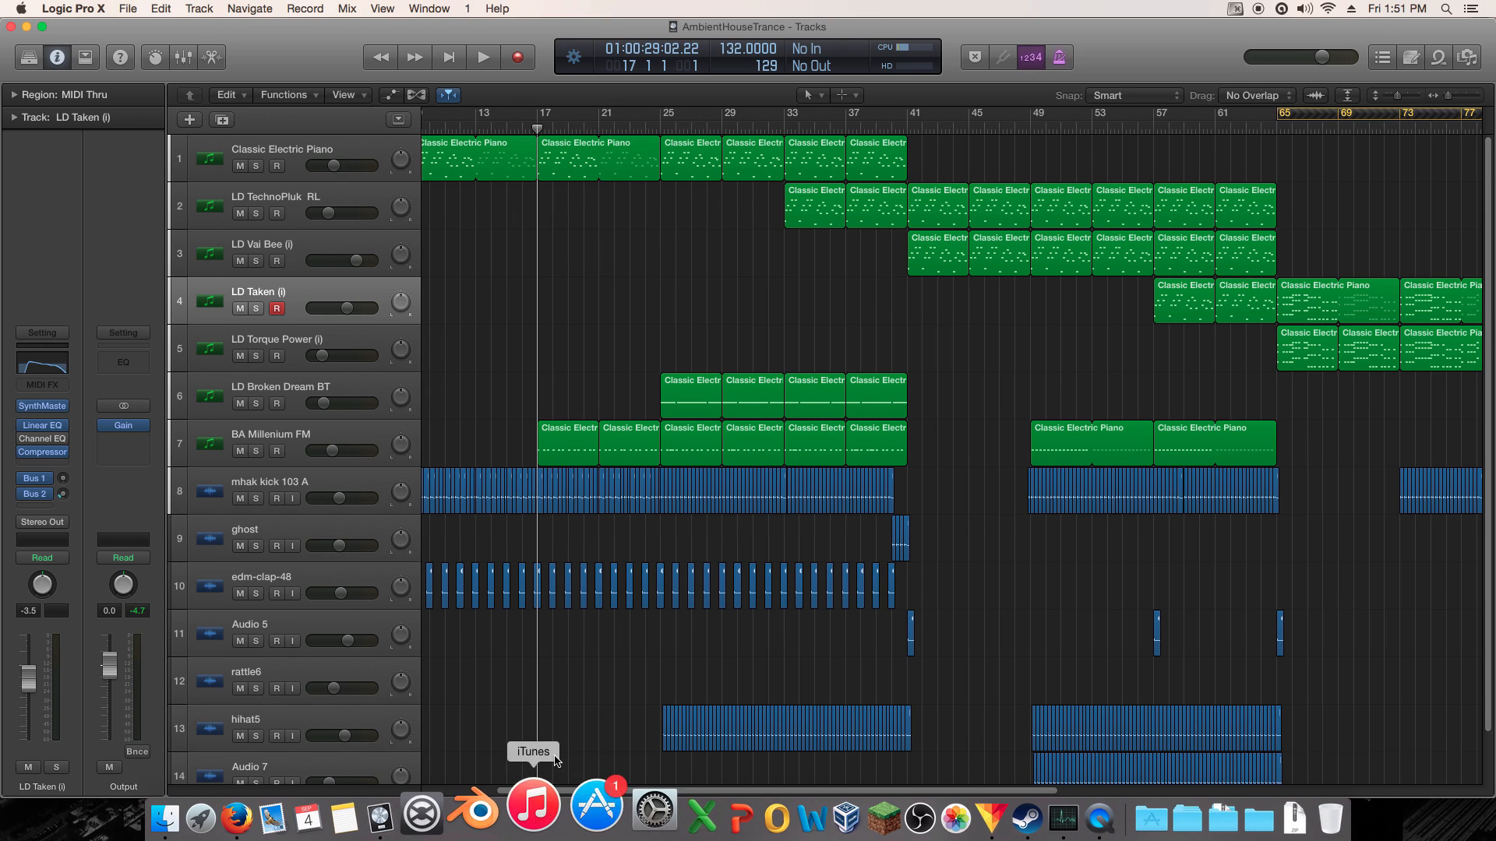
- Listen to the arrangement from bar 17 to about bar 58, quitting Steam during playback
{"action": "left_click_drag", "start_coordinate": [532, 791], "coordinate": [432, 789]}
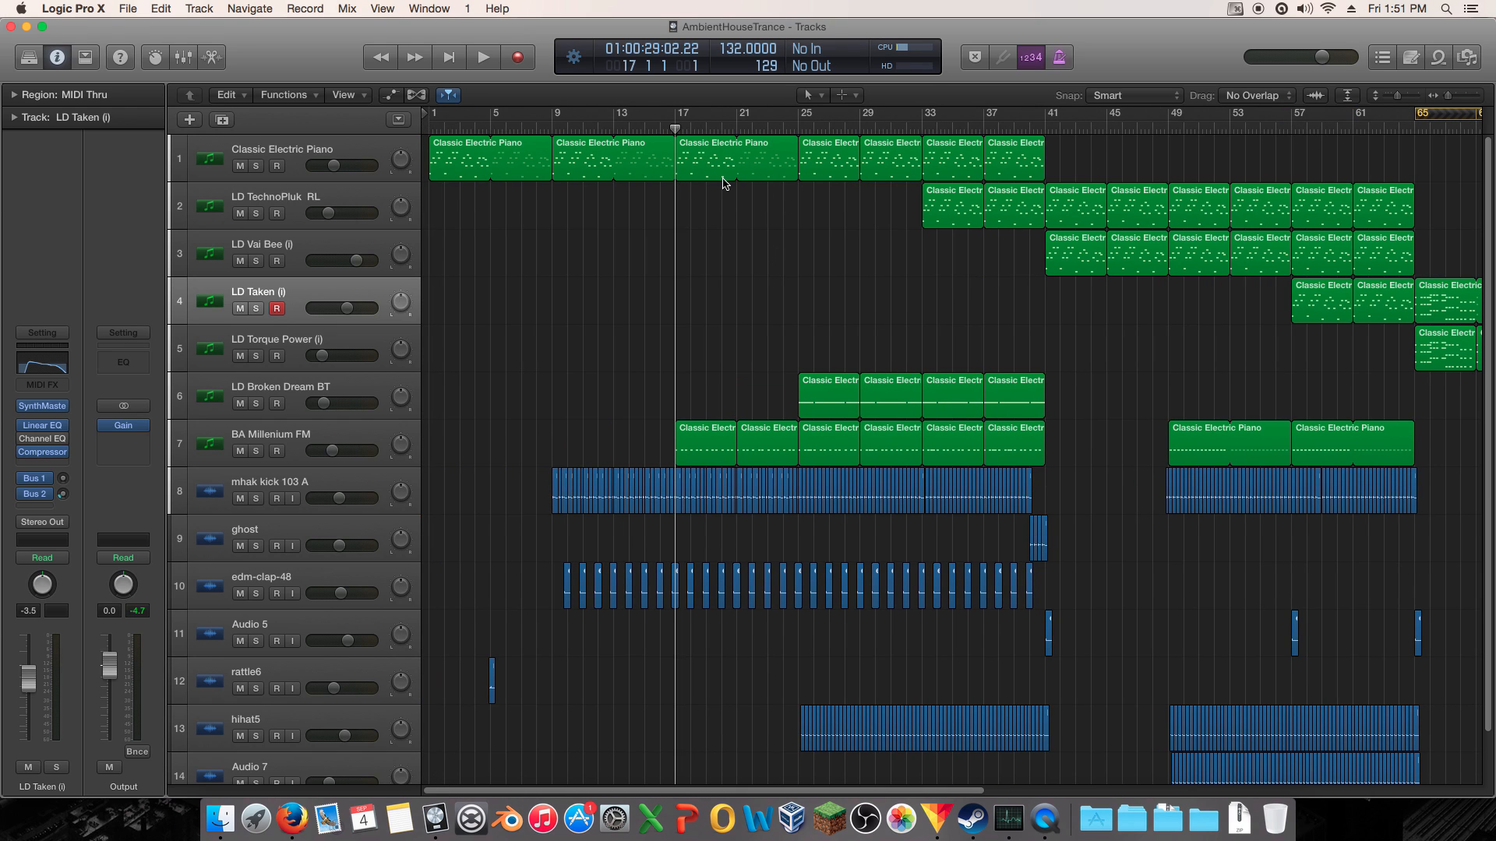
{"action": "key", "text": "space"}
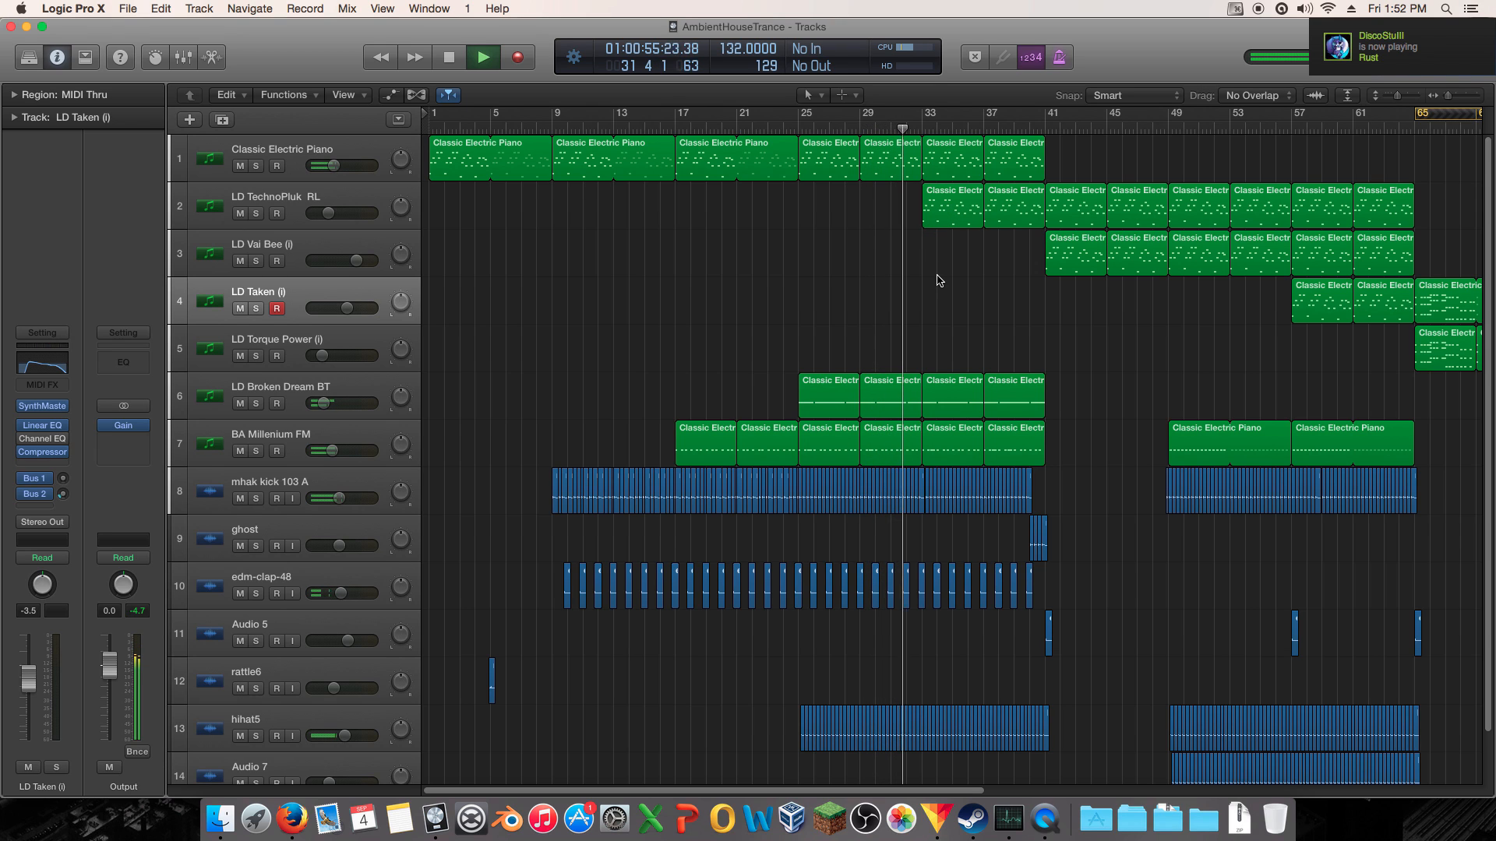
{"action": "right_click", "coordinate": [973, 812]}
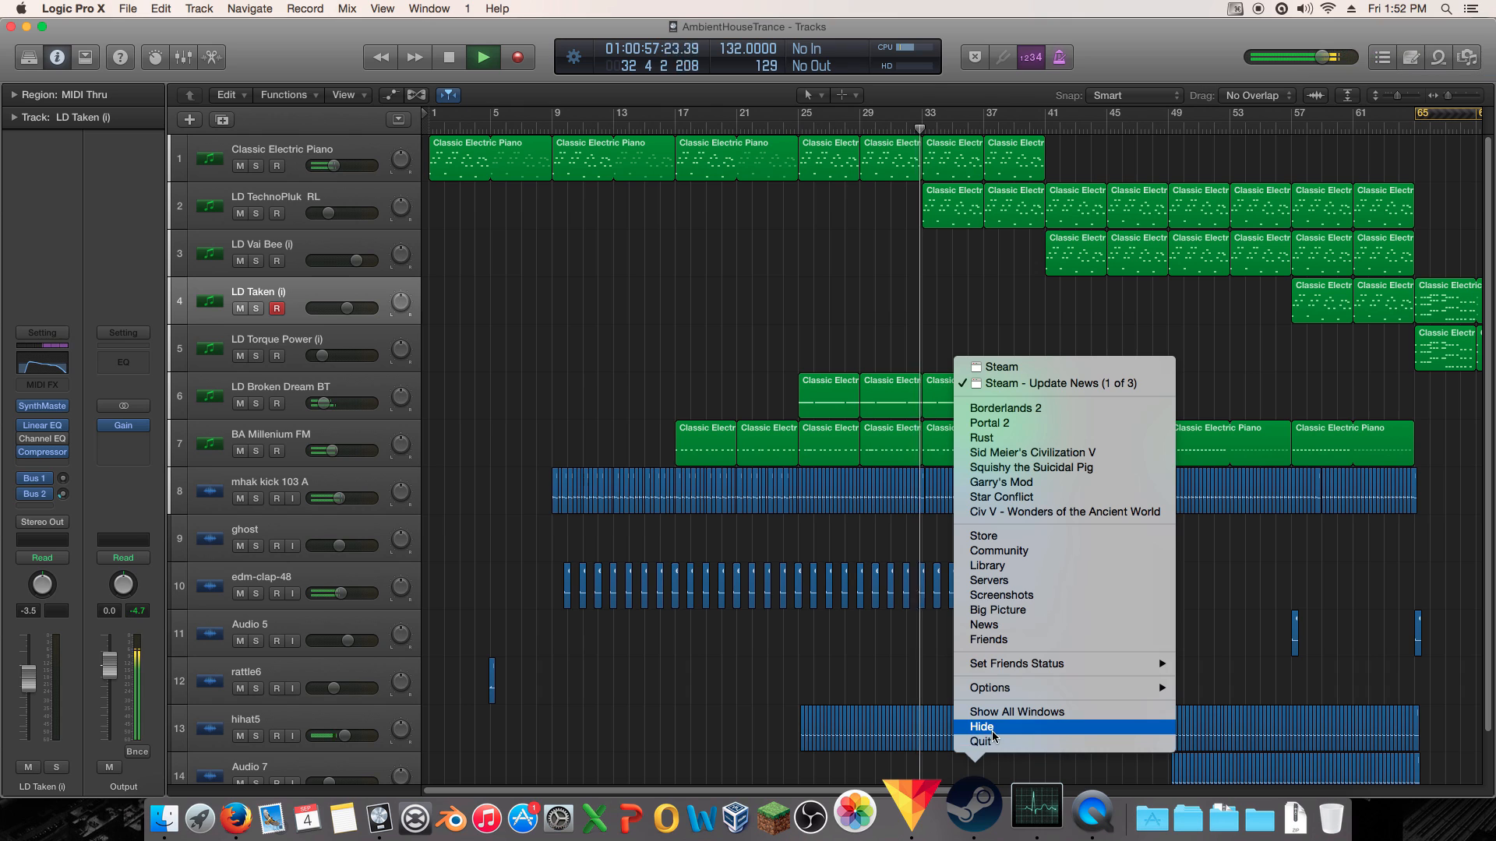
{"action": "left_click", "coordinate": [994, 745]}
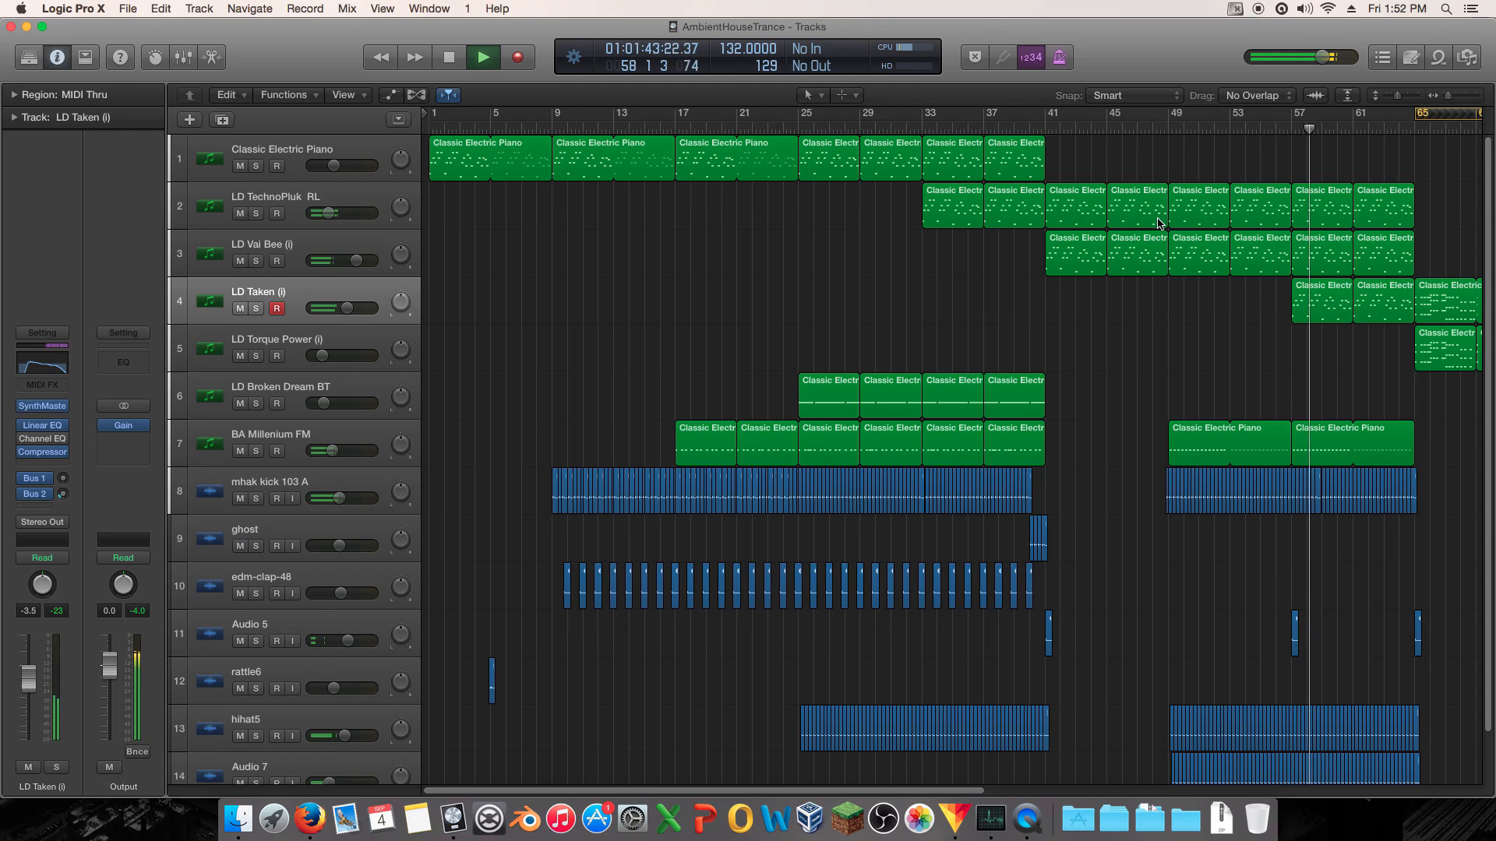
{"action": "key", "text": "space"}
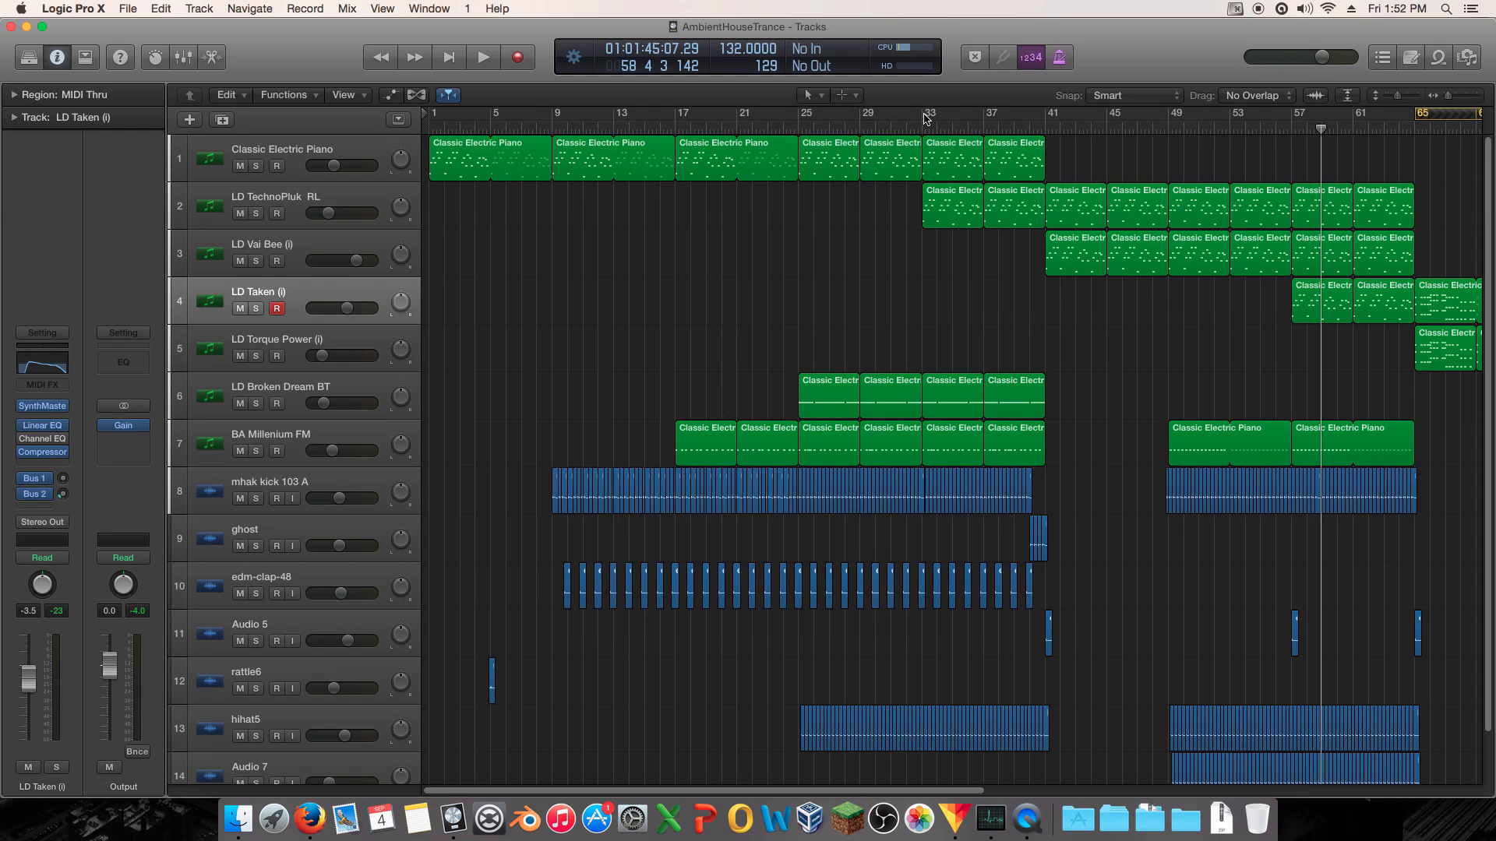
- Set the cycle range to bars 29 through 37
{"action": "left_click_drag", "start_coordinate": [925, 117], "coordinate": [1047, 123]}
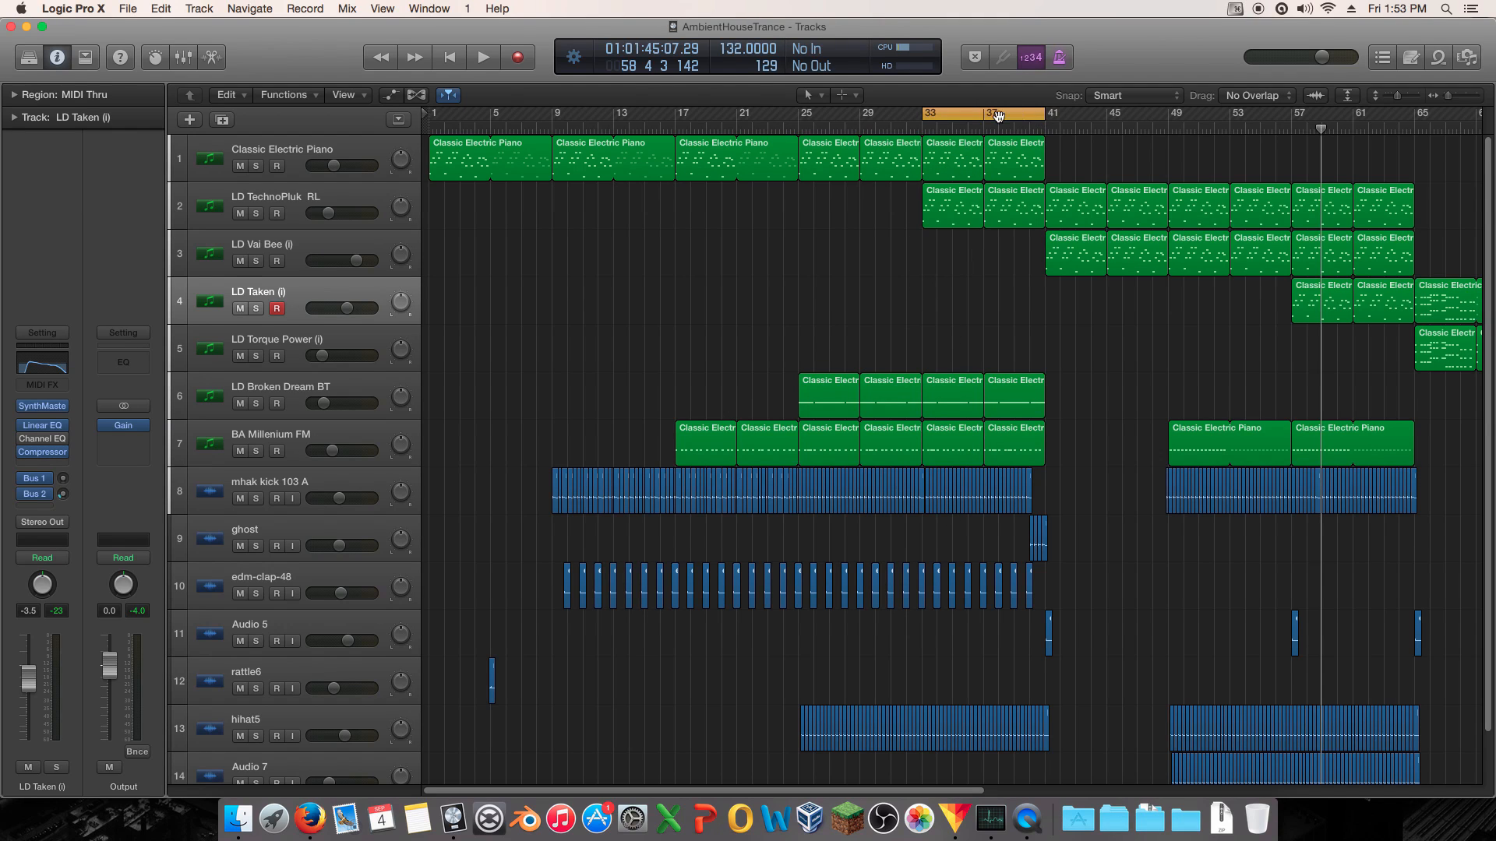
{"action": "left_click_drag", "start_coordinate": [992, 113], "coordinate": [936, 117]}
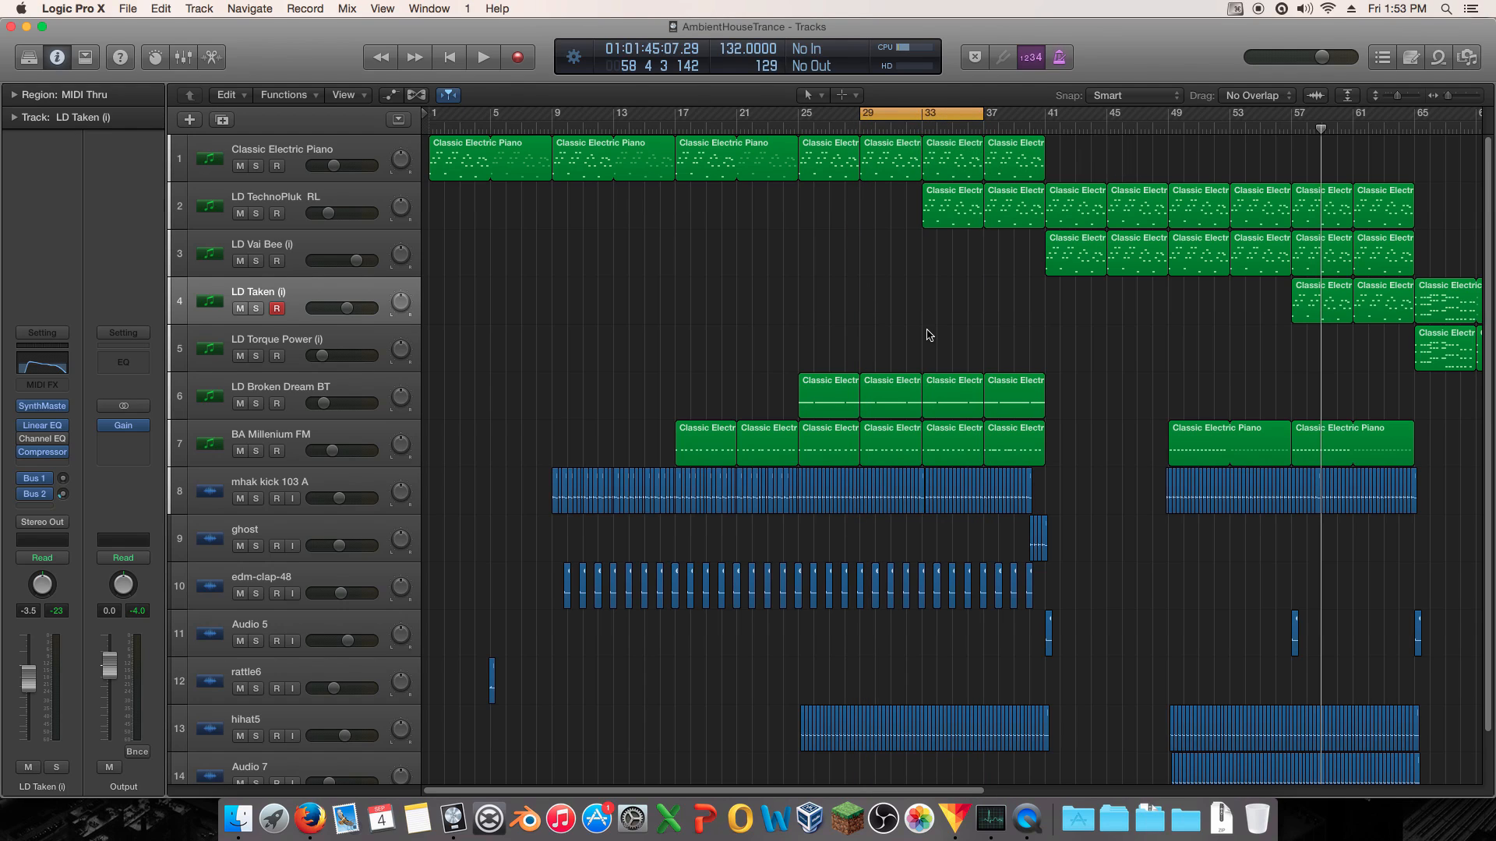
- Set the output channel's Gain plug-in to +8.4 dB and close its window
{"action": "mouse_move", "coordinate": [118, 429]}
{"action": "left_click", "coordinate": [123, 425]}
{"action": "left_click_drag", "start_coordinate": [79, 177], "coordinate": [81, 189]}
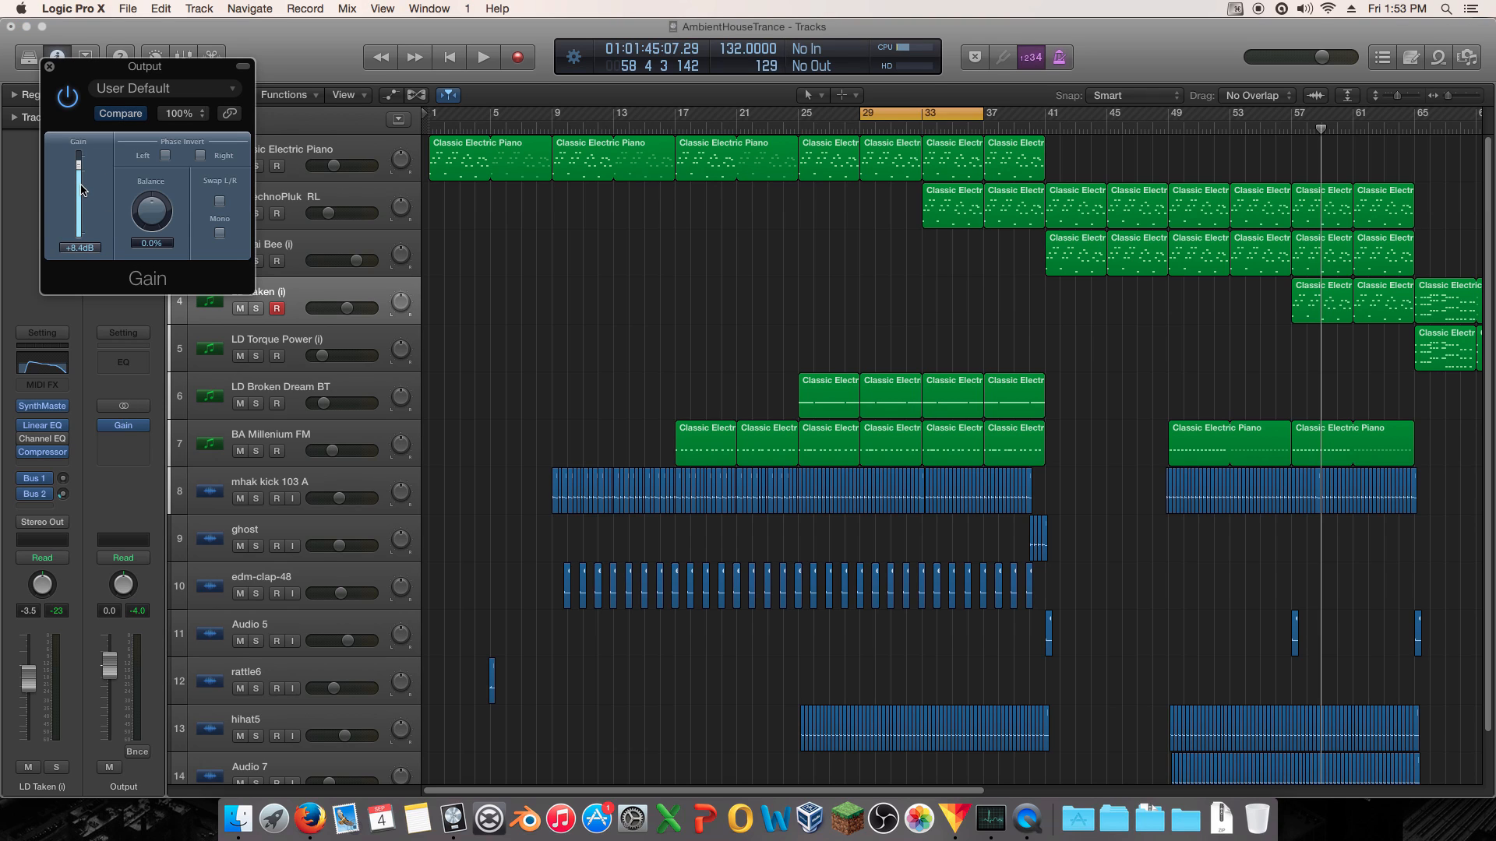
{"action": "left_click", "coordinate": [50, 67]}
- Insert a Compressor on the output channel after the Gain plug-in and move its window over the track regions
{"action": "left_click", "coordinate": [123, 437]}
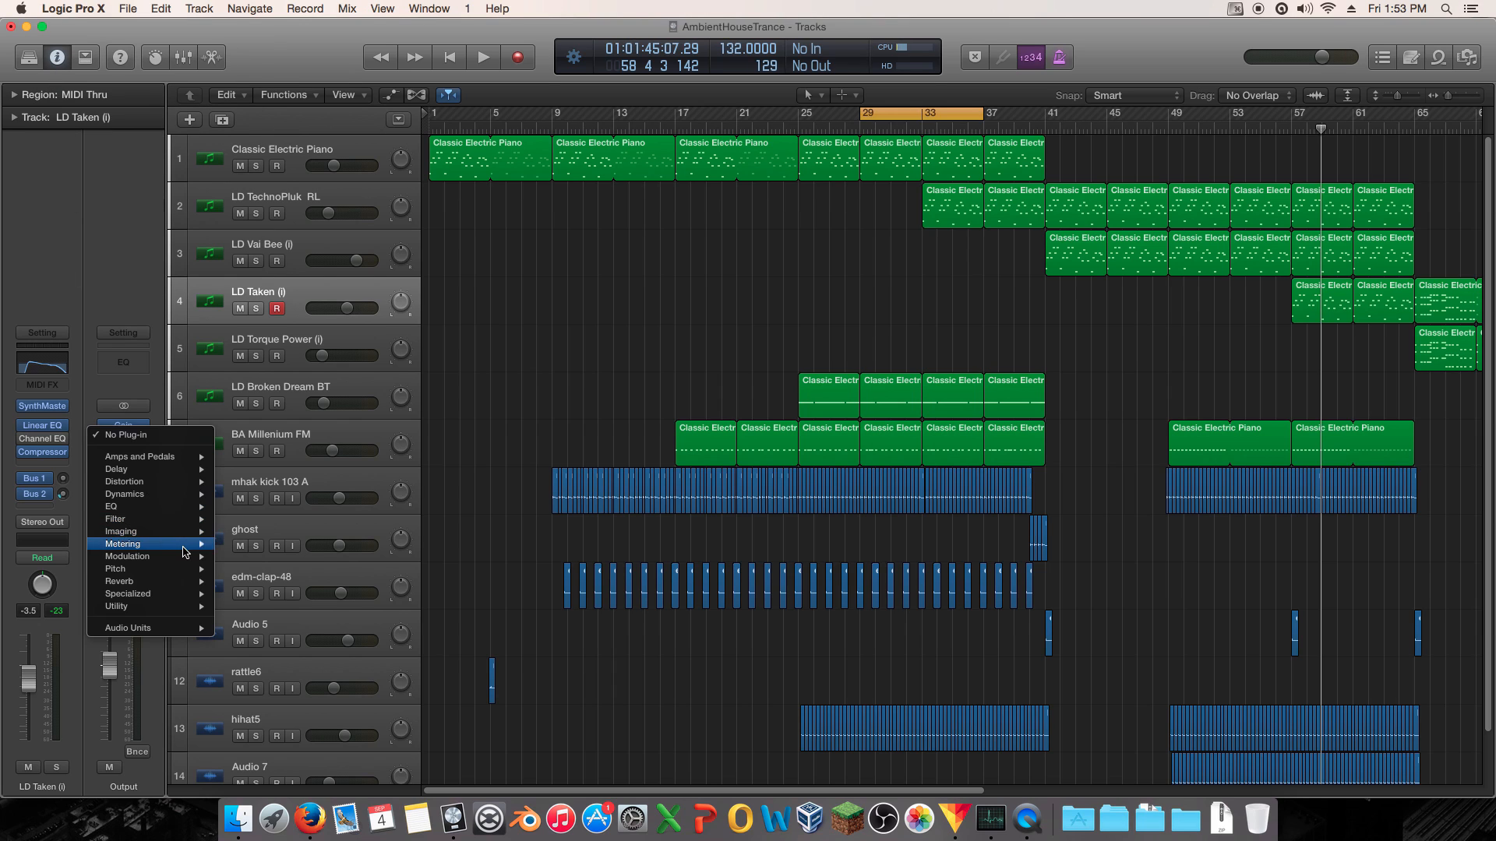
{"action": "mouse_move", "coordinate": [178, 499]}
{"action": "mouse_move", "coordinate": [307, 508]}
{"action": "left_click", "coordinate": [371, 508]}
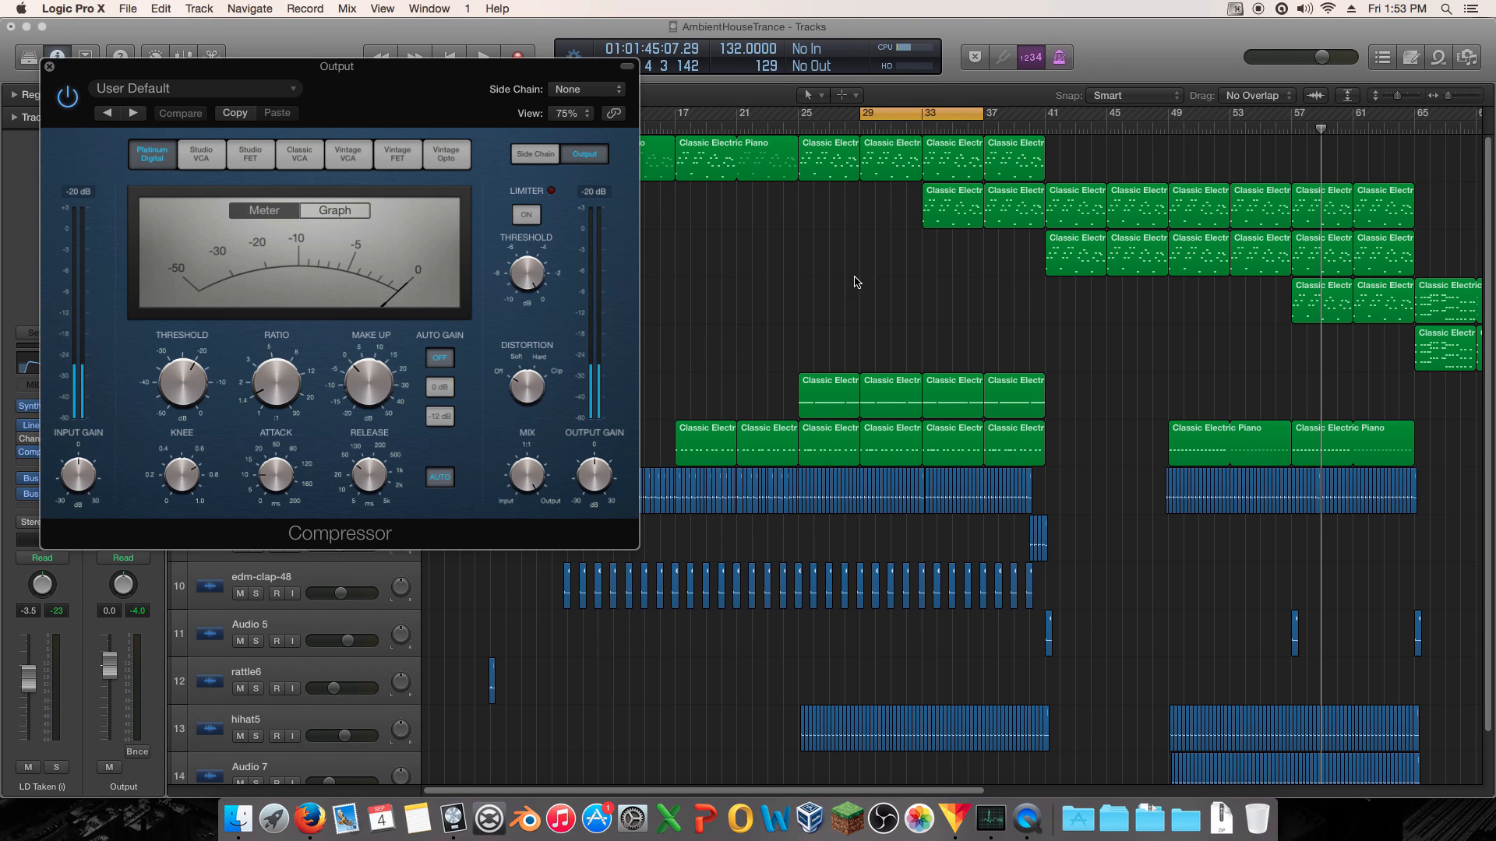
{"action": "left_click_drag", "start_coordinate": [424, 97], "coordinate": [811, 179]}
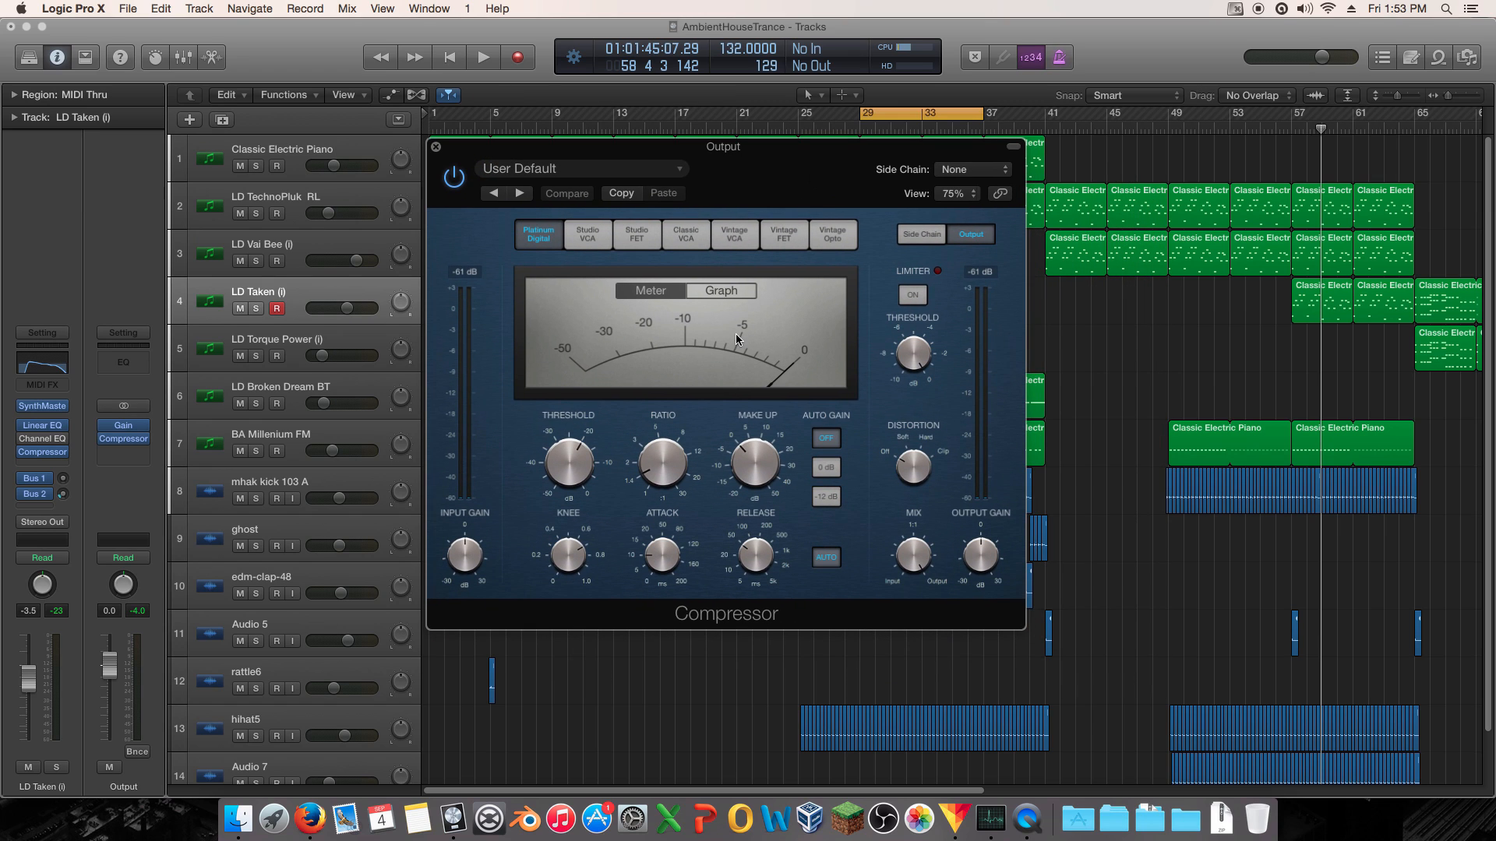
{"action": "left_click_drag", "start_coordinate": [902, 170], "coordinate": [345, 206]}
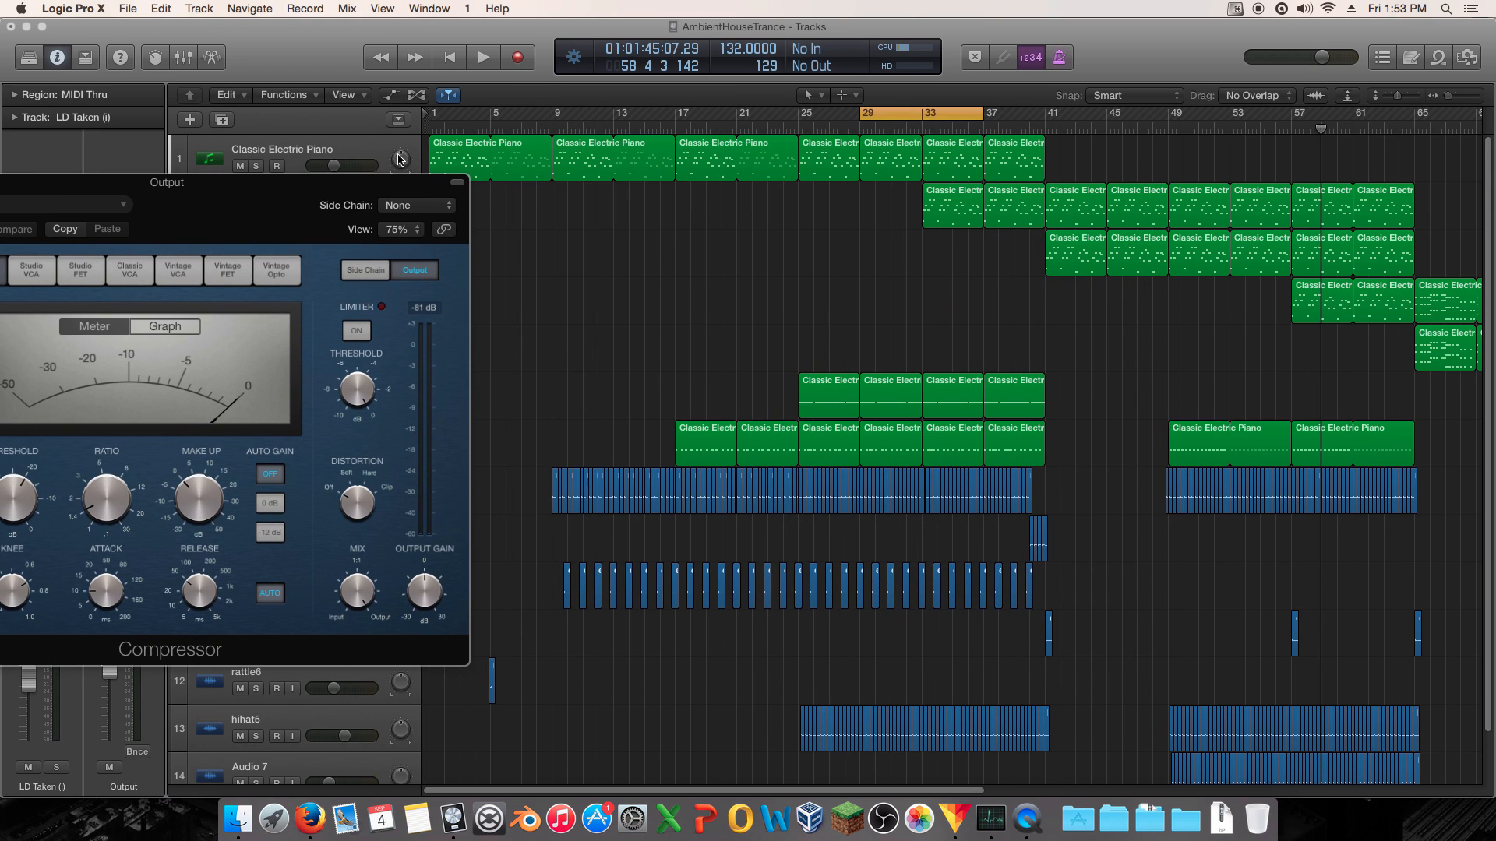
{"action": "left_click_drag", "start_coordinate": [172, 187], "coordinate": [748, 169]}
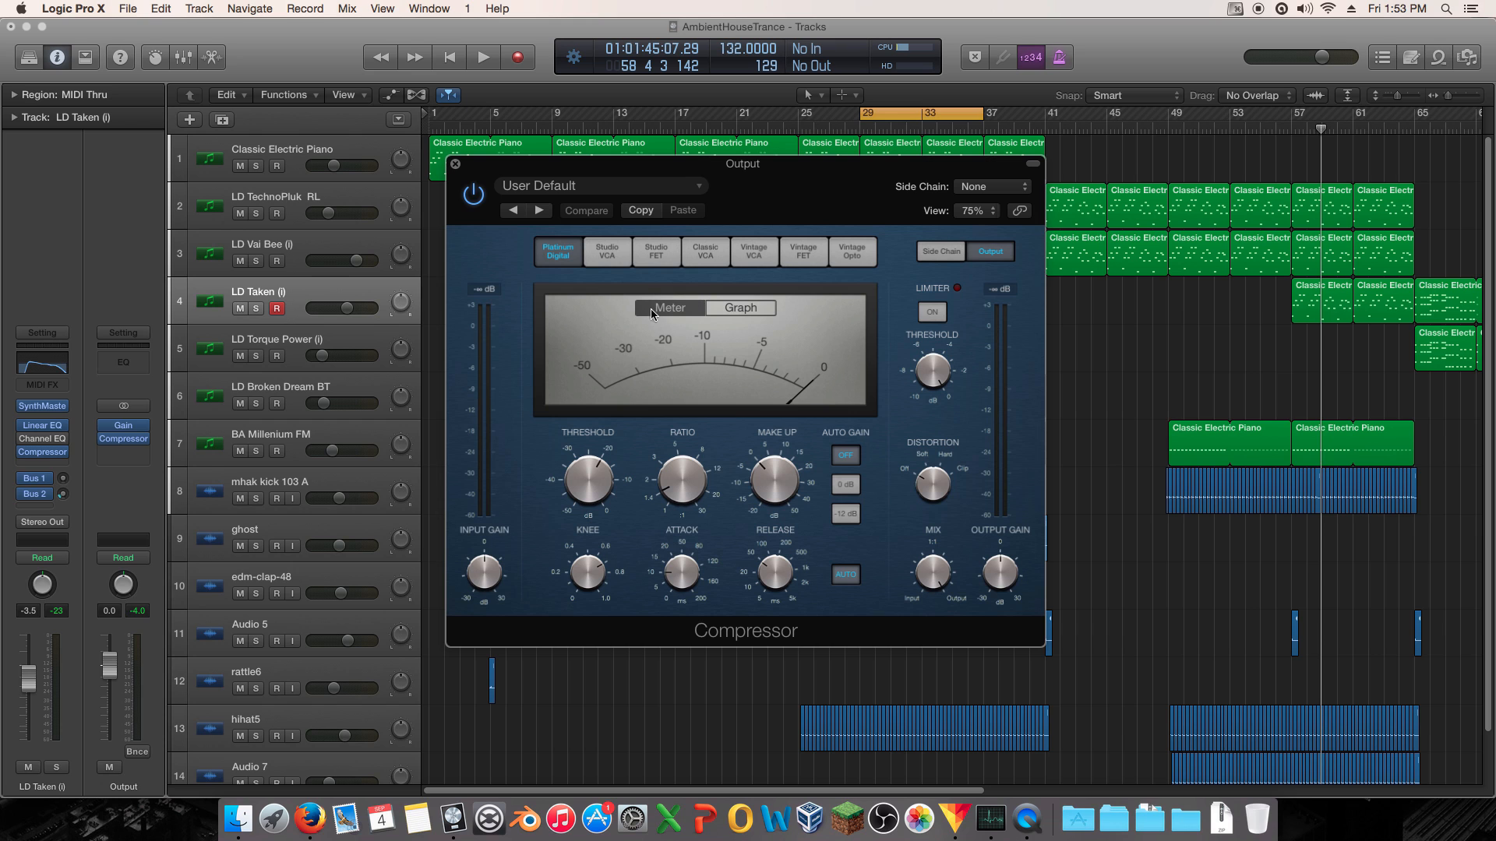
{"action": "left_click_drag", "start_coordinate": [725, 202], "coordinate": [915, 228]}
{"action": "left_click_drag", "start_coordinate": [877, 254], "coordinate": [910, 183]}
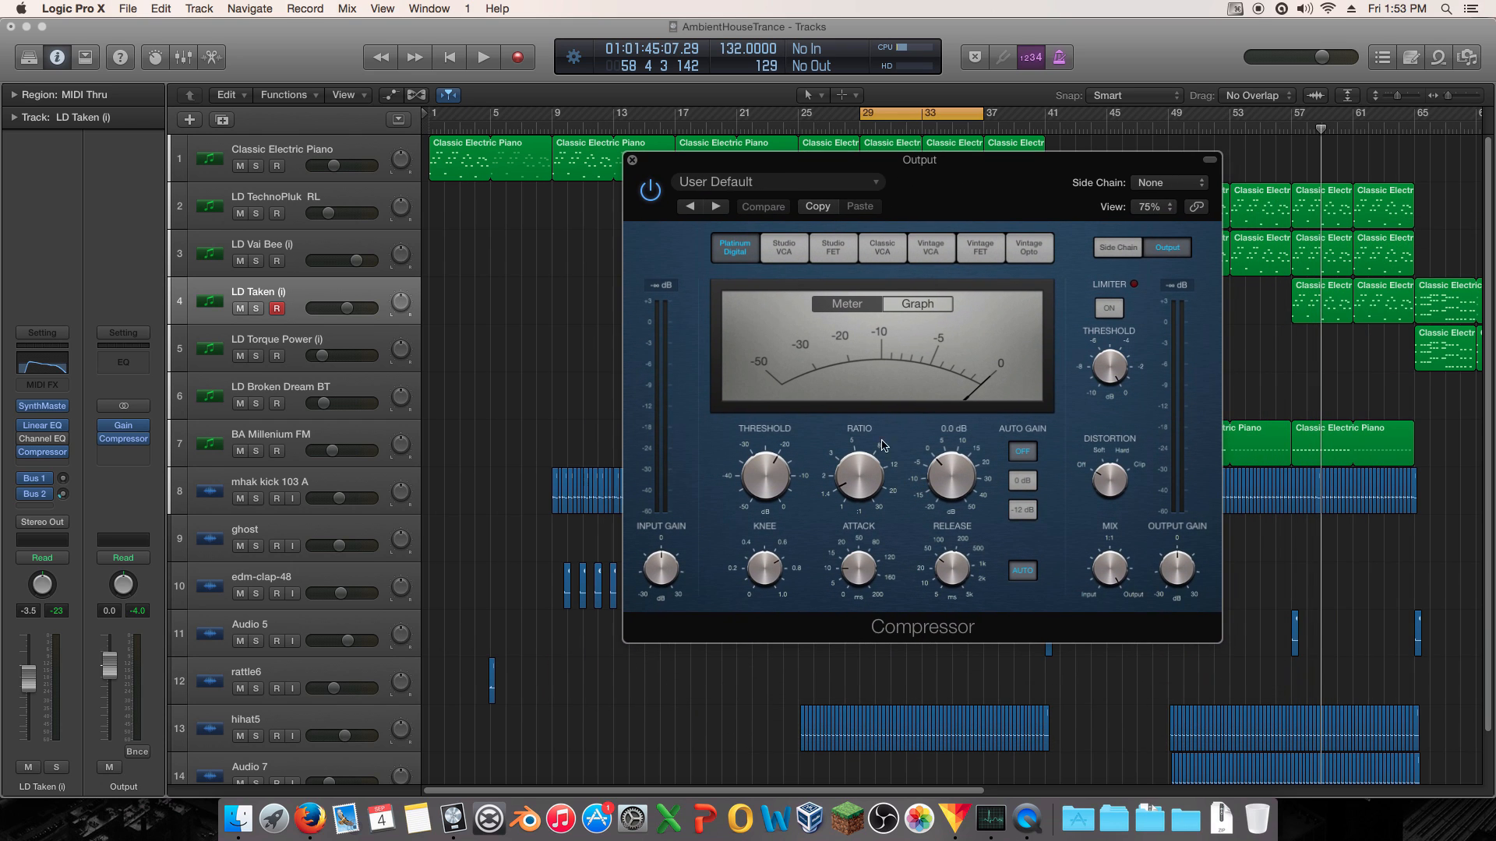
- Listen to the cycled section while comparing the Compressor on and off, leaving it bypassed with playback stopped
{"action": "mouse_move", "coordinate": [881, 450]}
{"action": "key", "text": "space"}
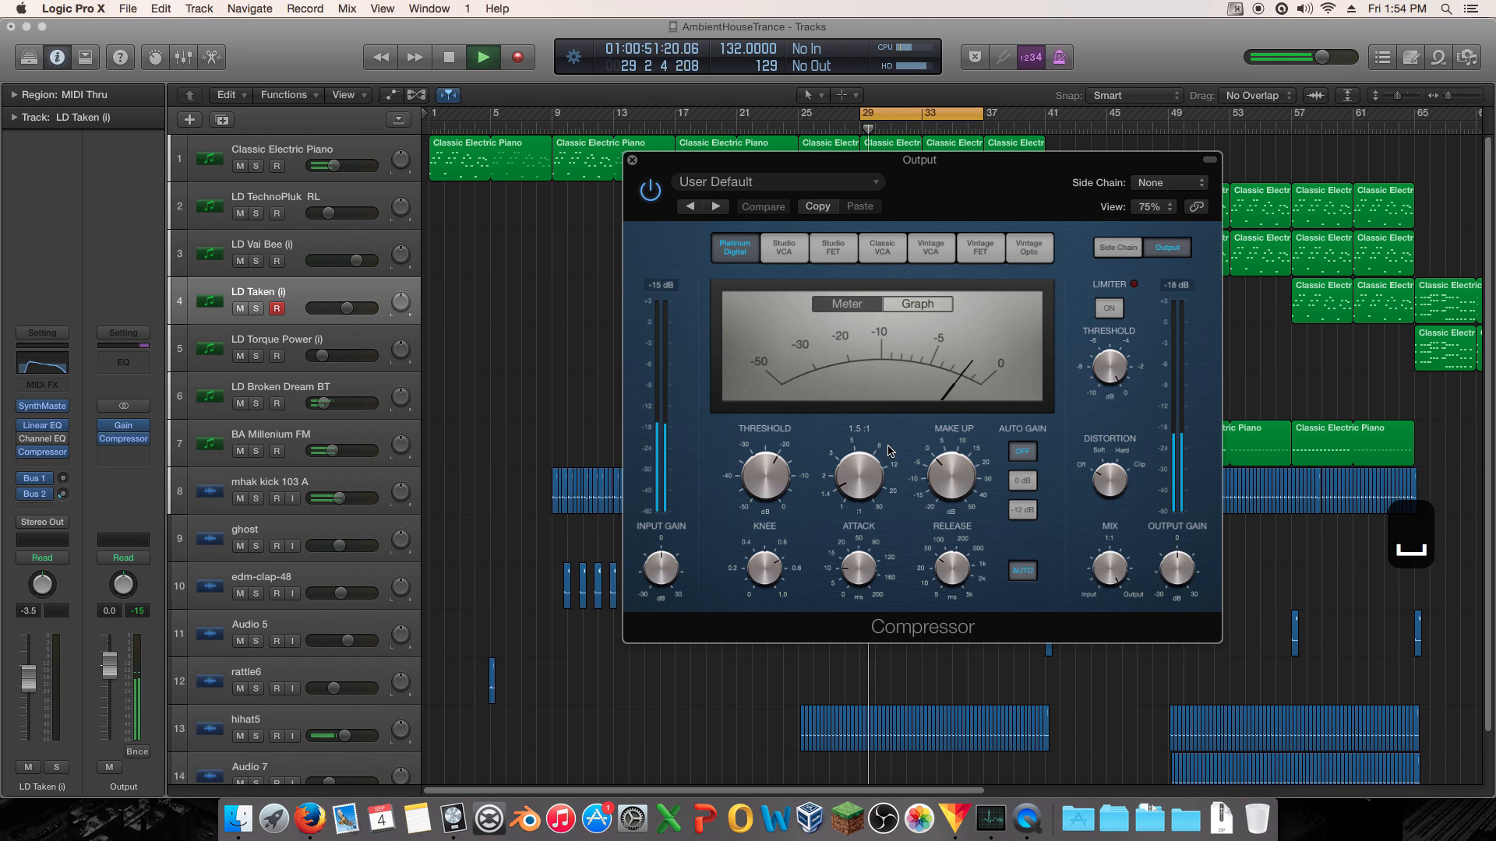
{"action": "left_click", "coordinate": [649, 191]}
{"action": "left_click", "coordinate": [649, 191]}
{"action": "key", "text": "space"}
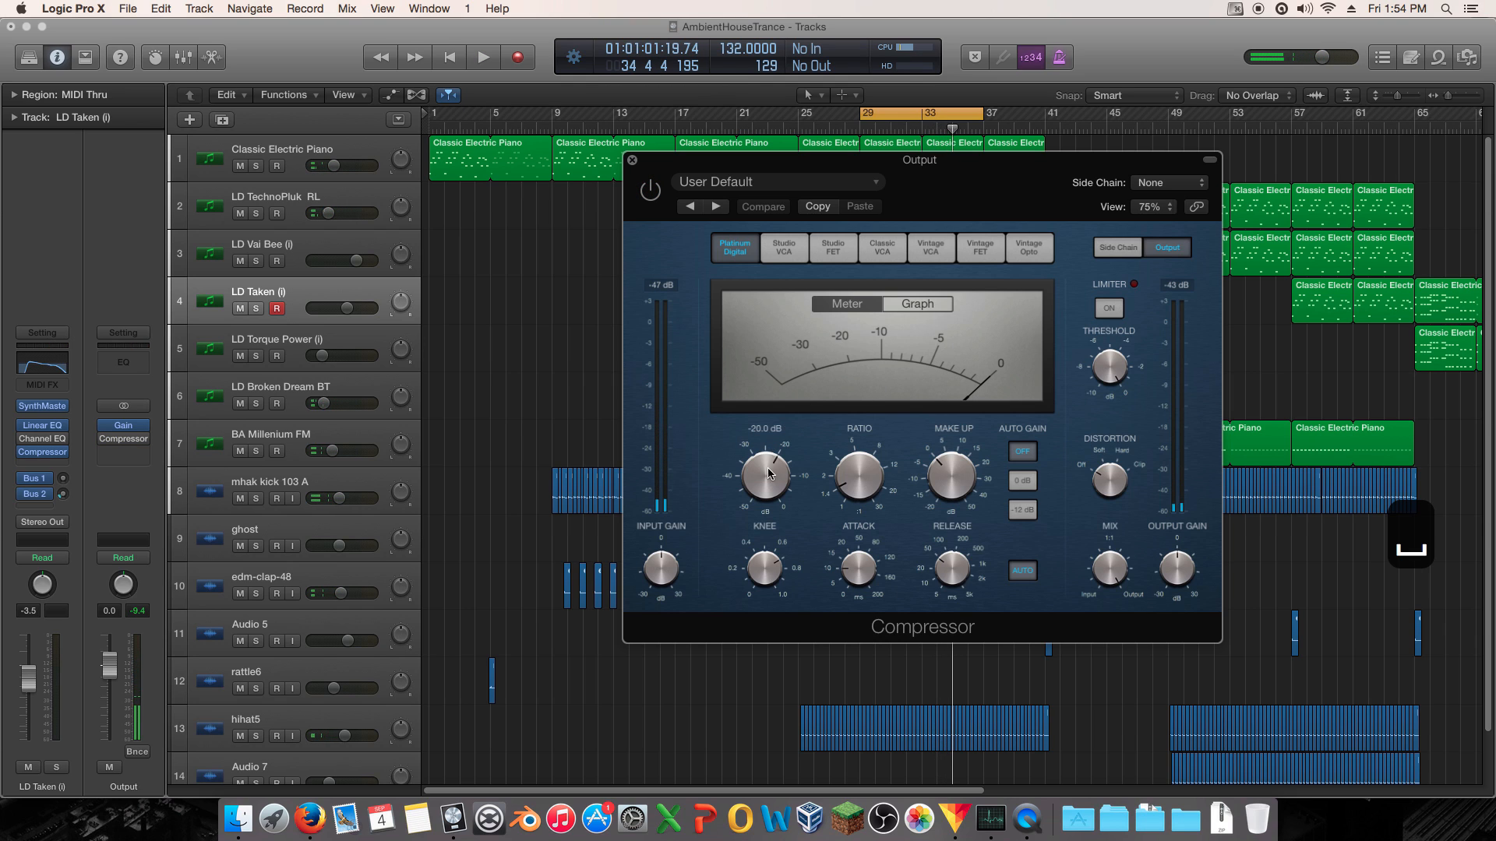
- Raise the output Compressor's threshold, set its ratio to 2.3:1, lower the knee, and turn off automatic release
{"action": "left_click_drag", "start_coordinate": [759, 482], "coordinate": [761, 464]}
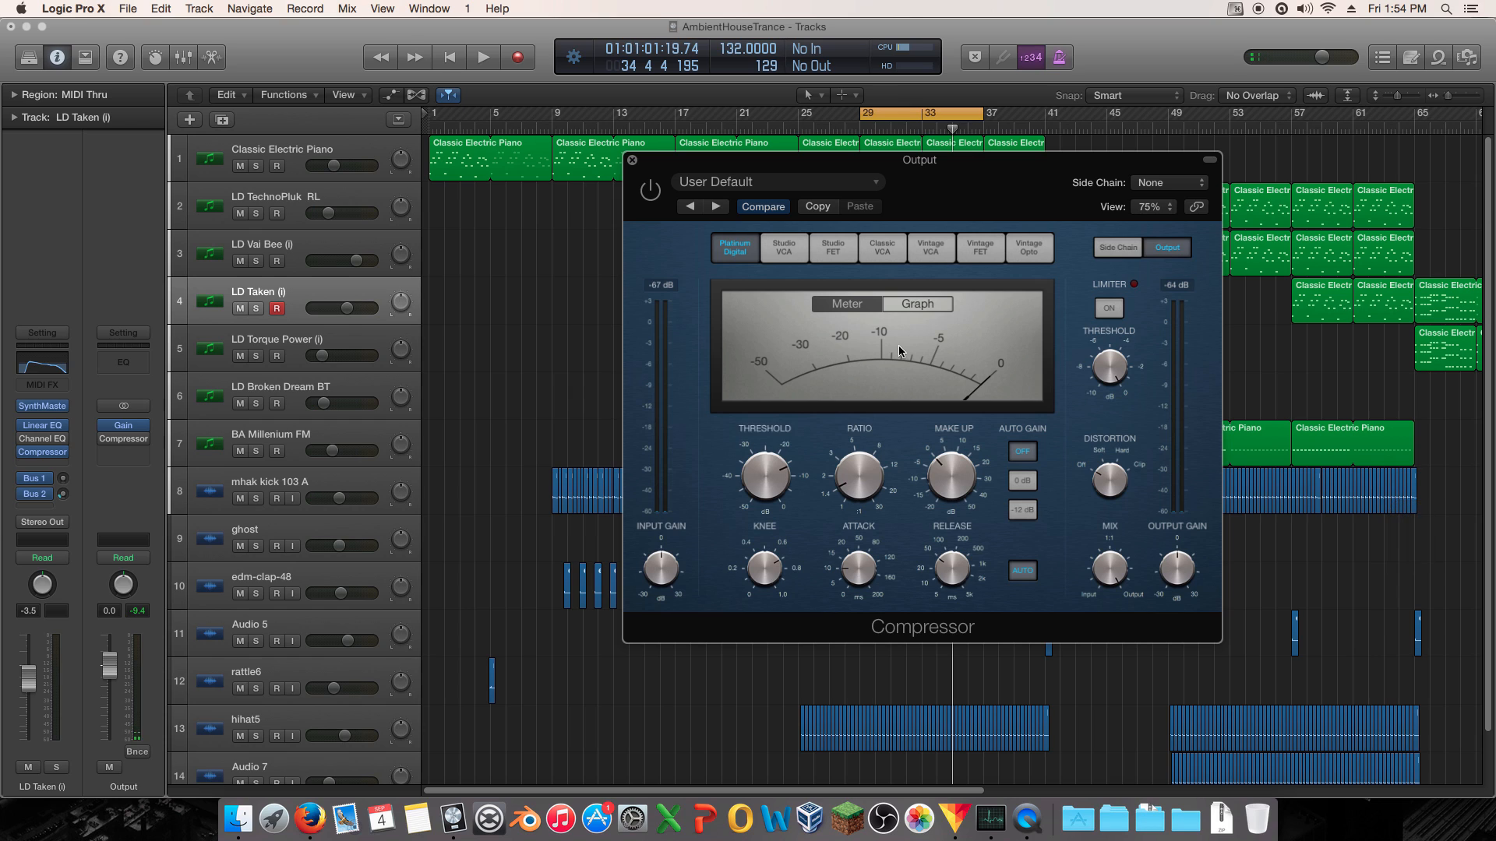
{"action": "mouse_move", "coordinate": [770, 483]}
{"action": "mouse_move", "coordinate": [849, 481]}
{"action": "mouse_move", "coordinate": [754, 567]}
{"action": "mouse_move", "coordinate": [854, 594]}
{"action": "left_click", "coordinate": [1027, 578]}
- Set the Compressor's threshold to -15 dB using the graph view during playback, return to the meter, and turn the Compressor on
{"action": "key", "text": "space"}
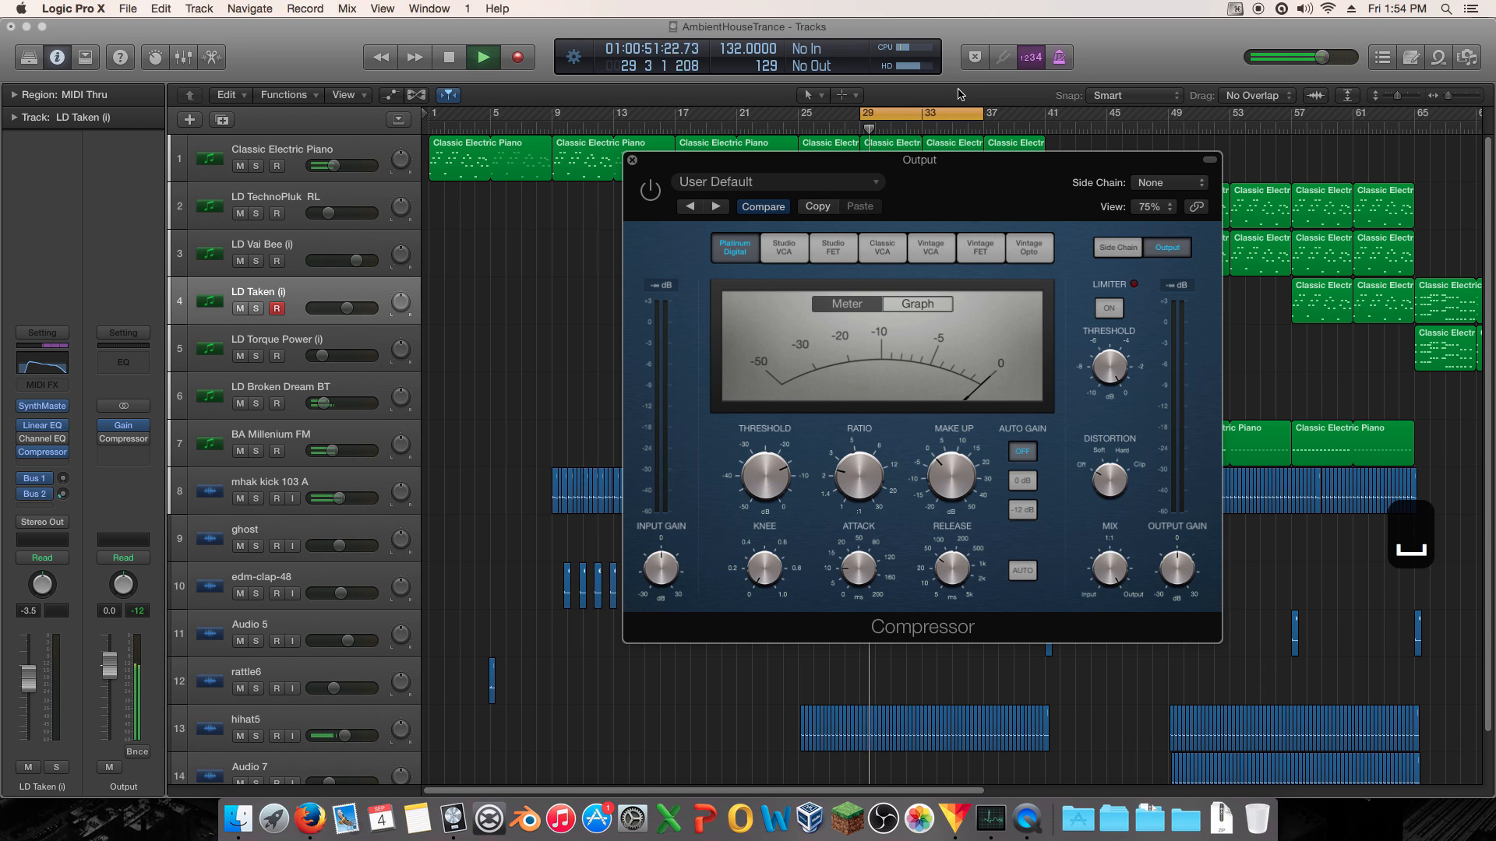
{"action": "left_click", "coordinate": [924, 304]}
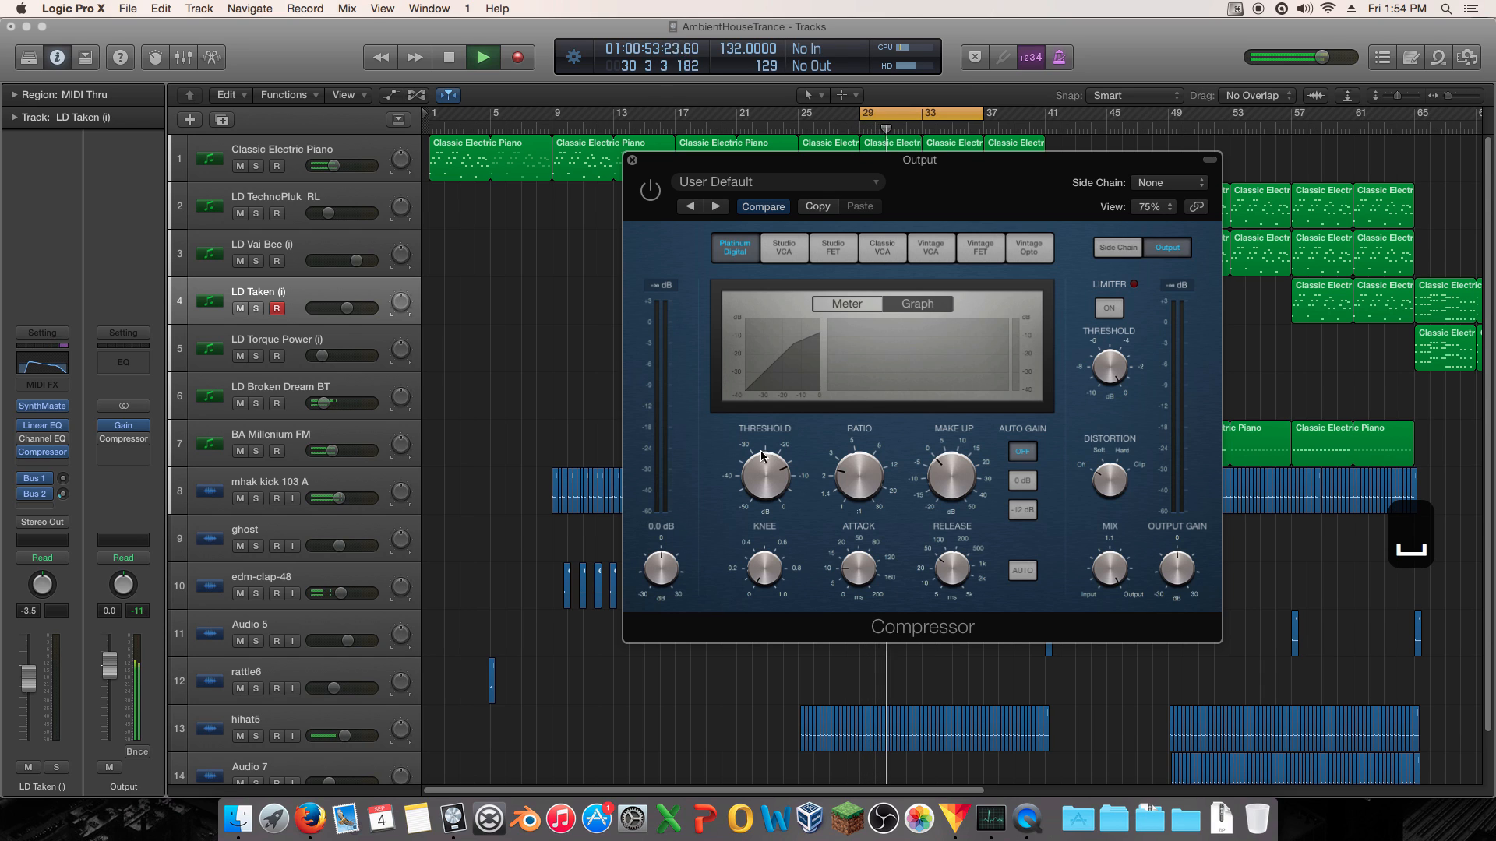
{"action": "mouse_move", "coordinate": [760, 469]}
{"action": "left_mouse_down"}
{"action": "mouse_move", "coordinate": [769, 507]}
{"action": "mouse_move", "coordinate": [768, 455]}
{"action": "left_mouse_up"}
{"action": "left_click", "coordinate": [857, 305]}
{"action": "left_click", "coordinate": [651, 191]}
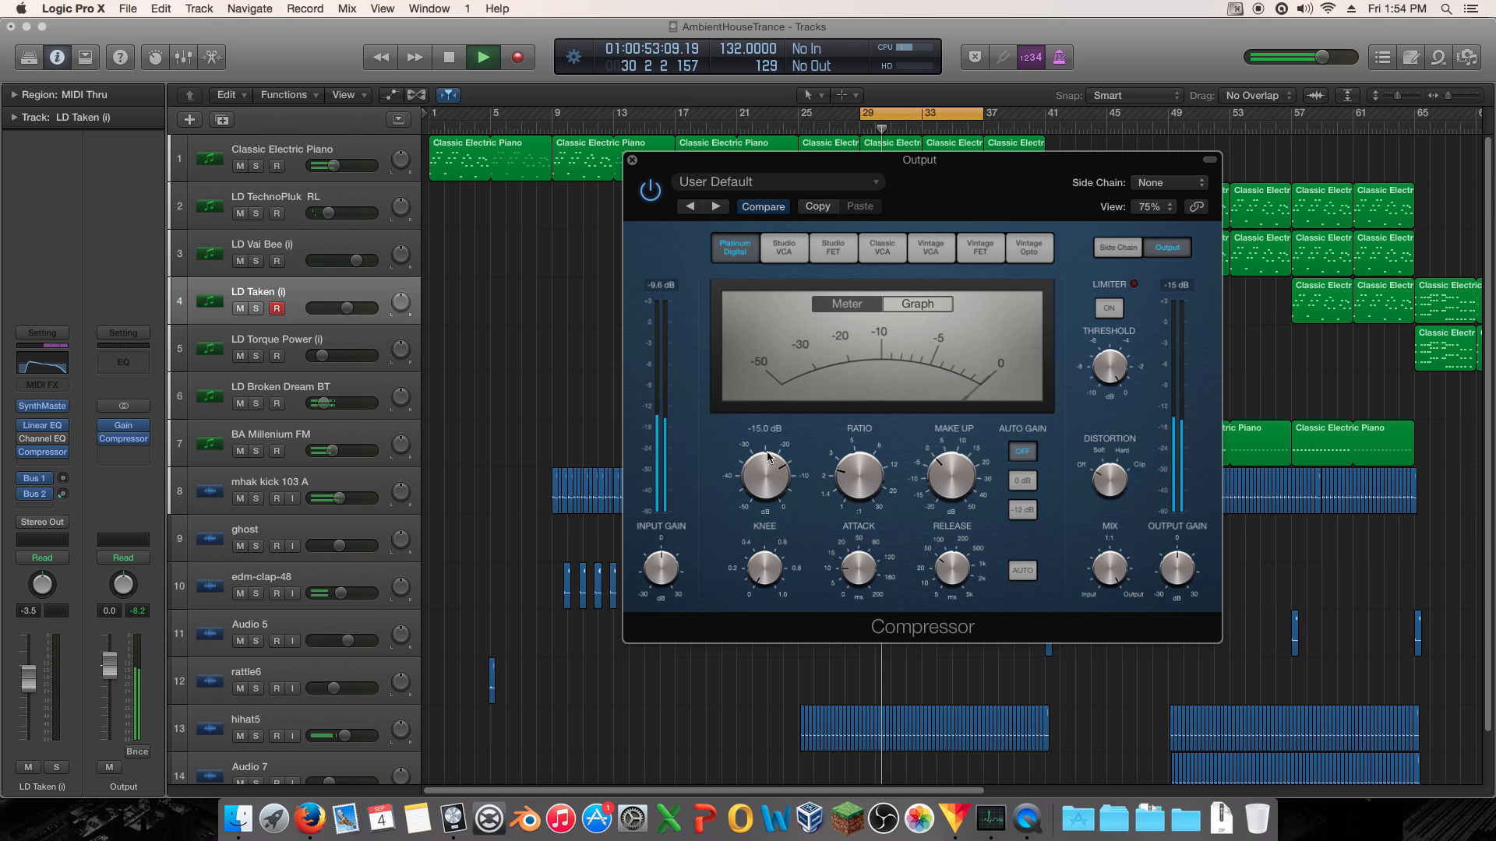
- Set the Compressor's attack to 35 ms and its release to 9.5 ms while the section plays
{"action": "mouse_move", "coordinate": [861, 581]}
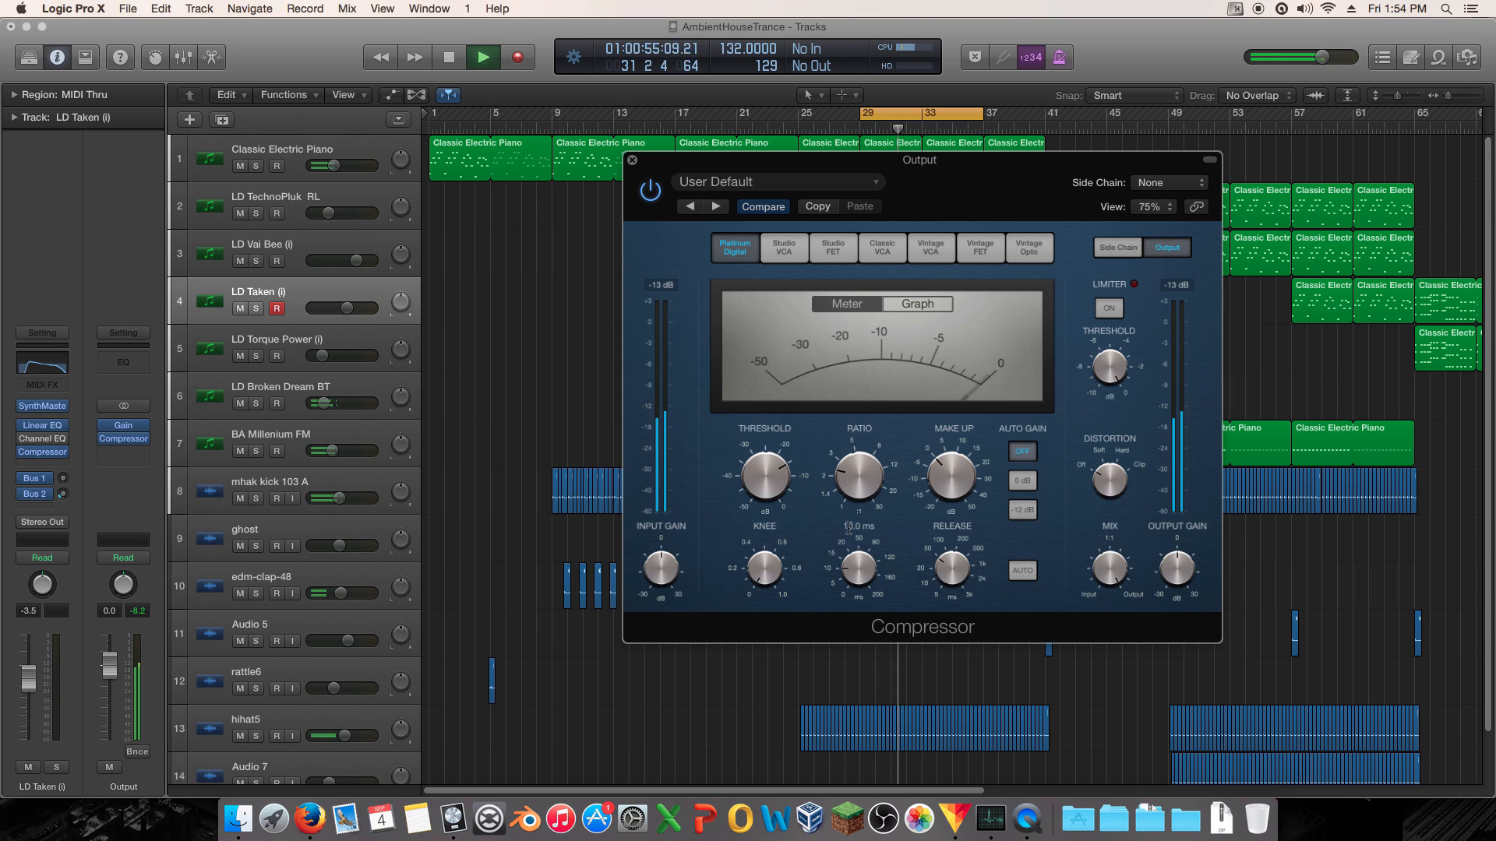
{"action": "left_click_drag", "start_coordinate": [860, 582], "coordinate": [864, 545]}
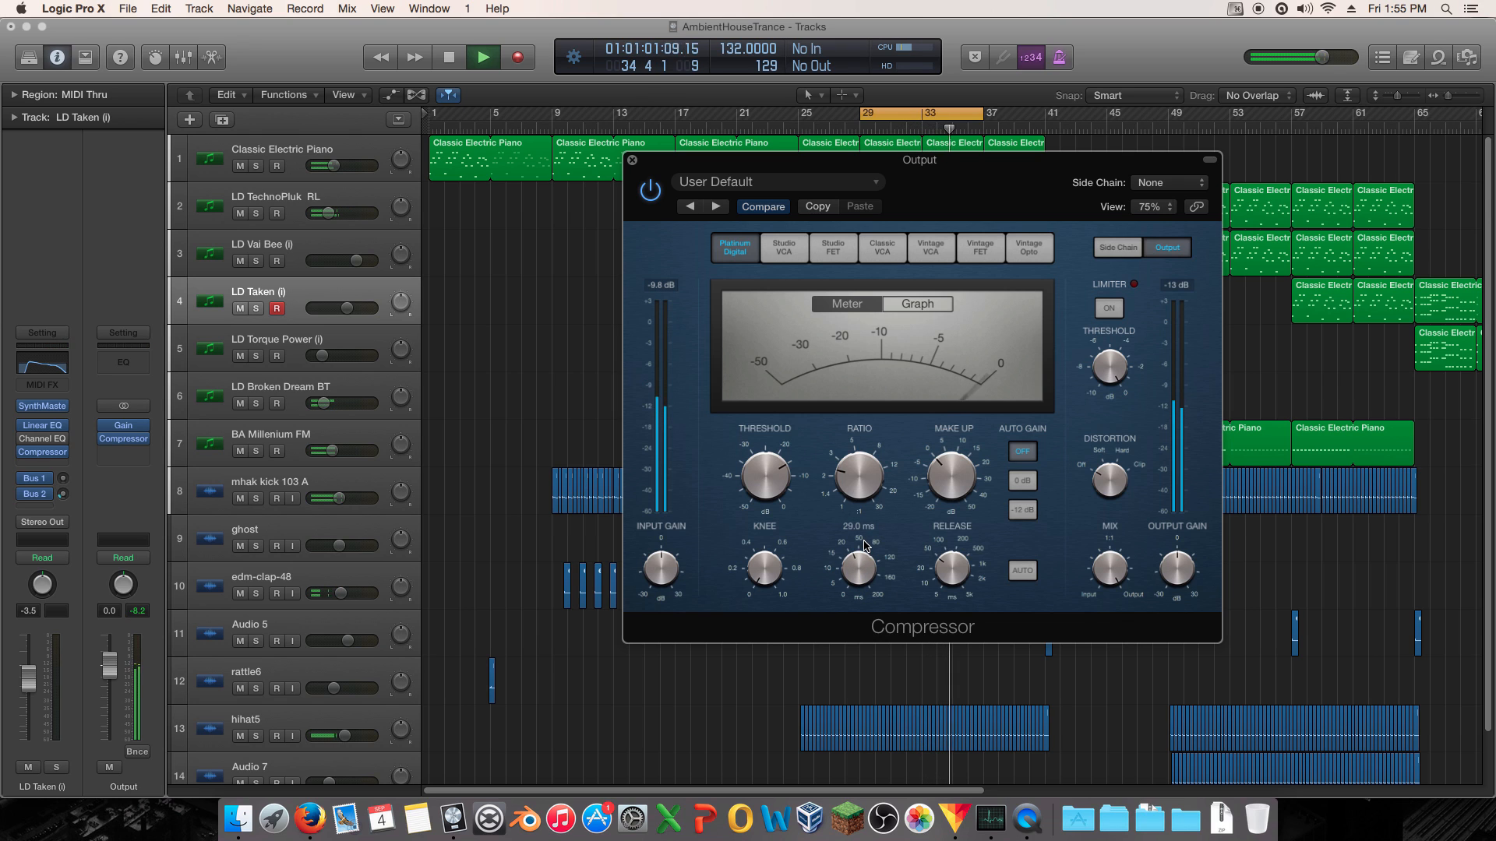
{"action": "left_click_drag", "start_coordinate": [951, 566], "coordinate": [949, 592]}
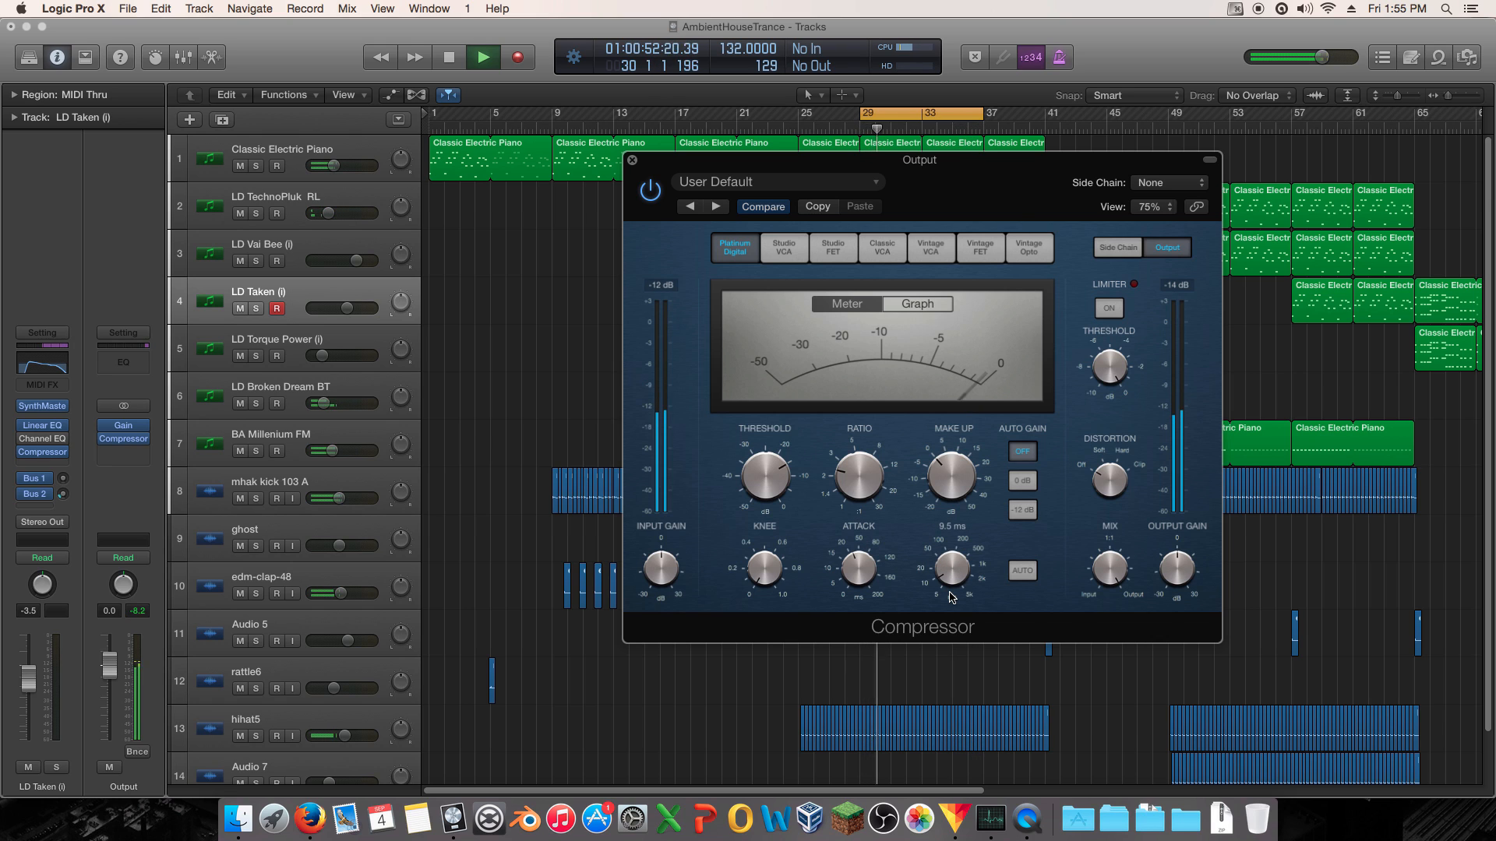
{"action": "left_click", "coordinate": [860, 590]}
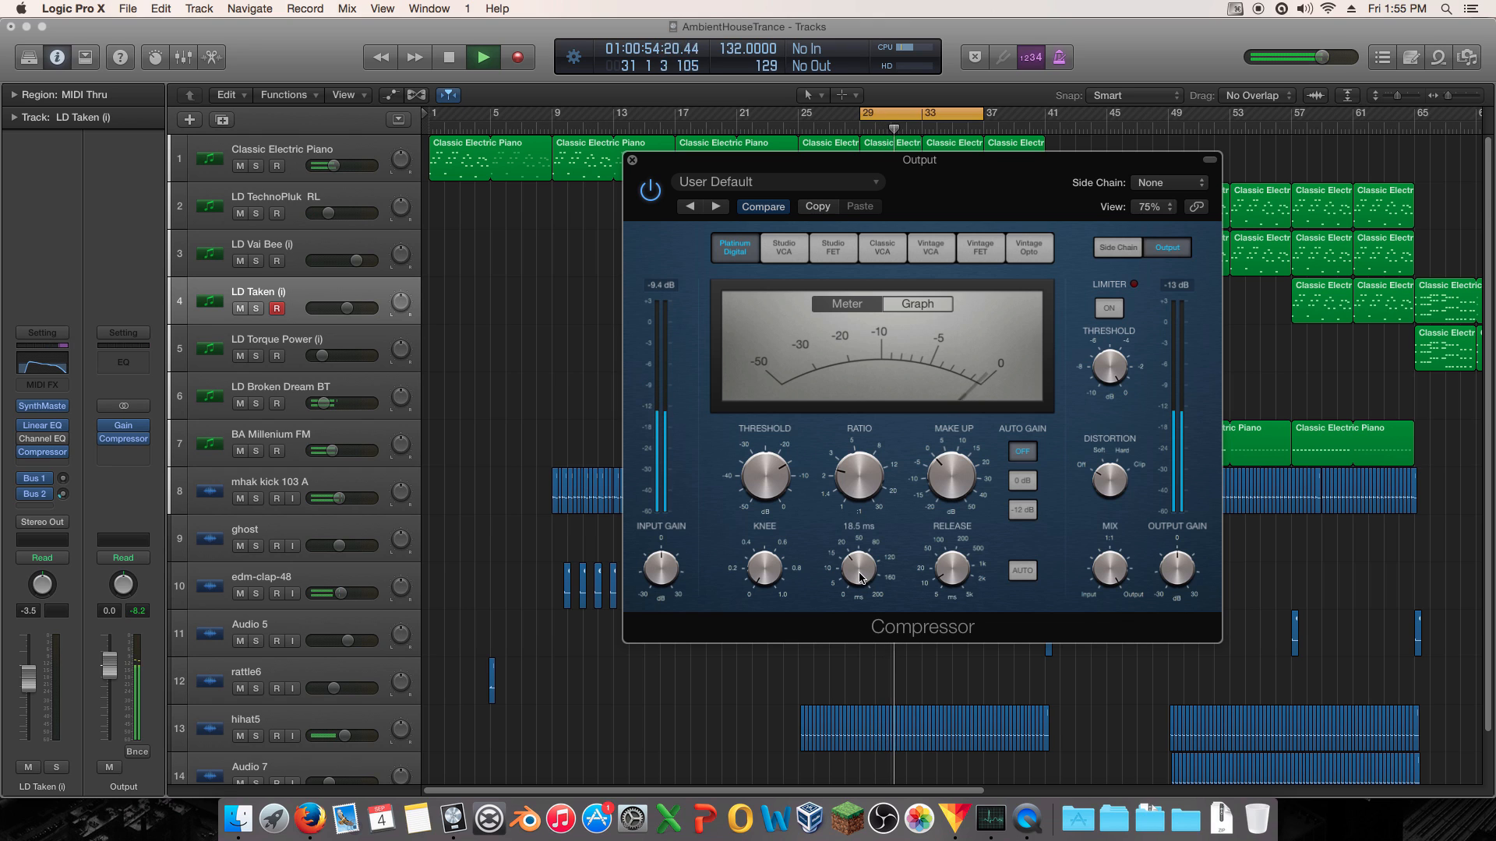
{"action": "left_click_drag", "start_coordinate": [860, 589], "coordinate": [863, 578]}
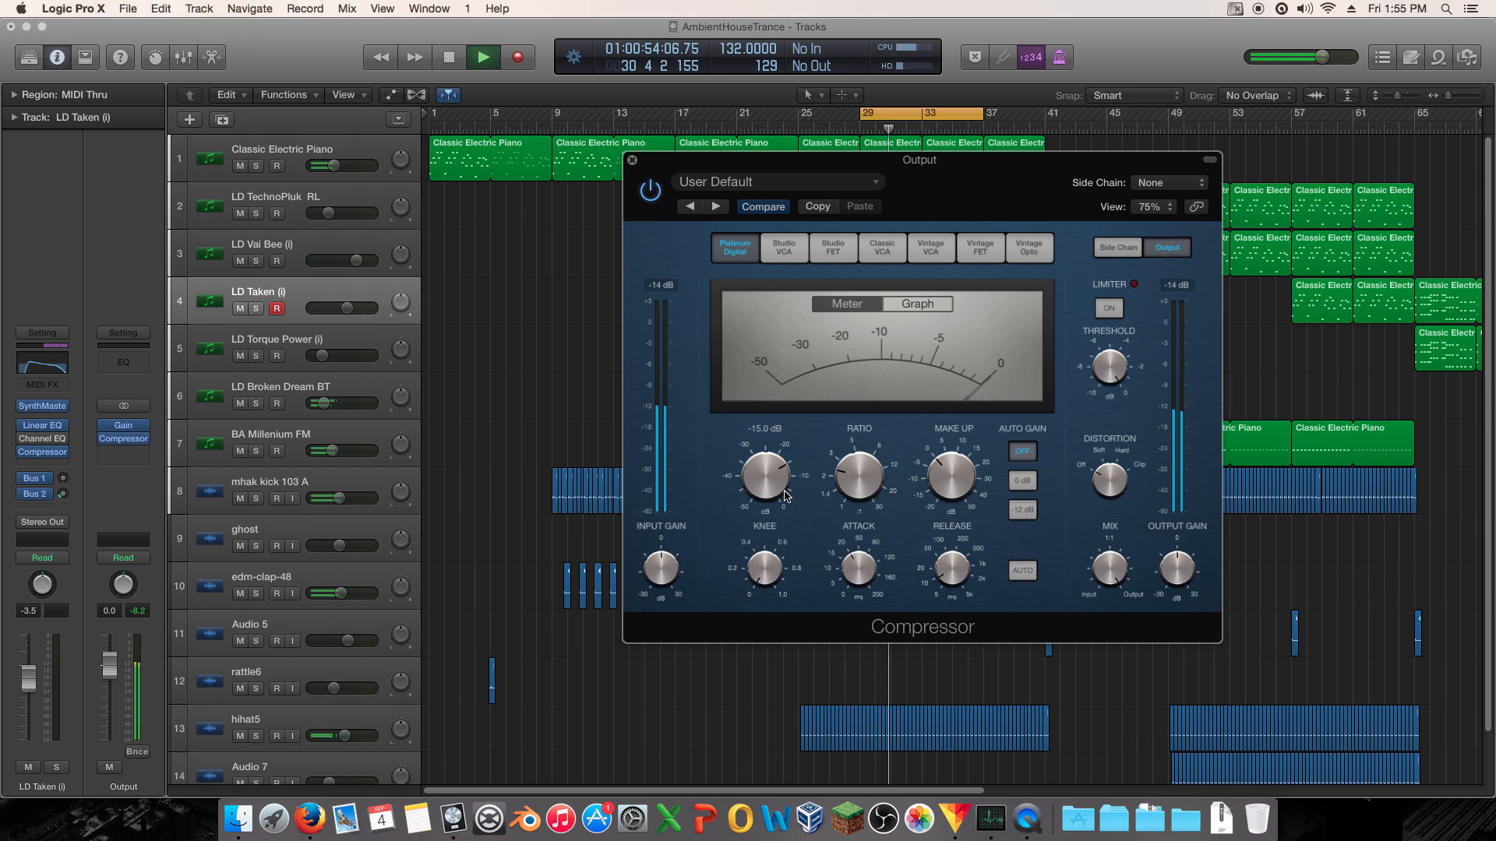
{"action": "mouse_move", "coordinate": [858, 570]}
{"action": "left_mouse_down"}
{"action": "mouse_move", "coordinate": [850, 593]}
{"action": "mouse_move", "coordinate": [852, 578]}
{"action": "left_mouse_up"}
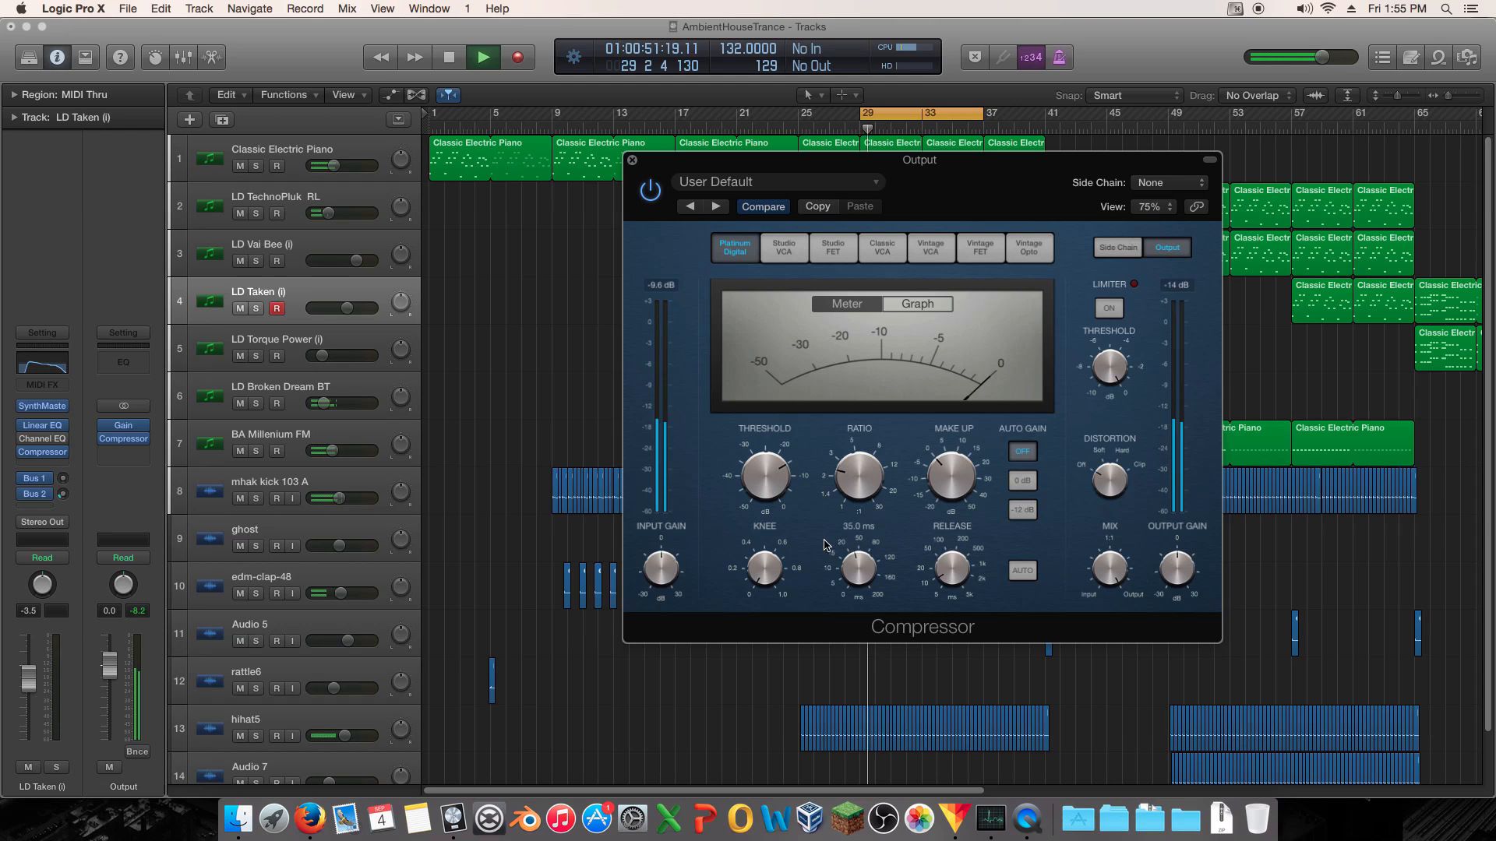
- Set the Compressor's threshold to -17.5 dB, stop playback, and shift the Compressor window slightly upward
{"action": "left_click_drag", "start_coordinate": [767, 484], "coordinate": [770, 494]}
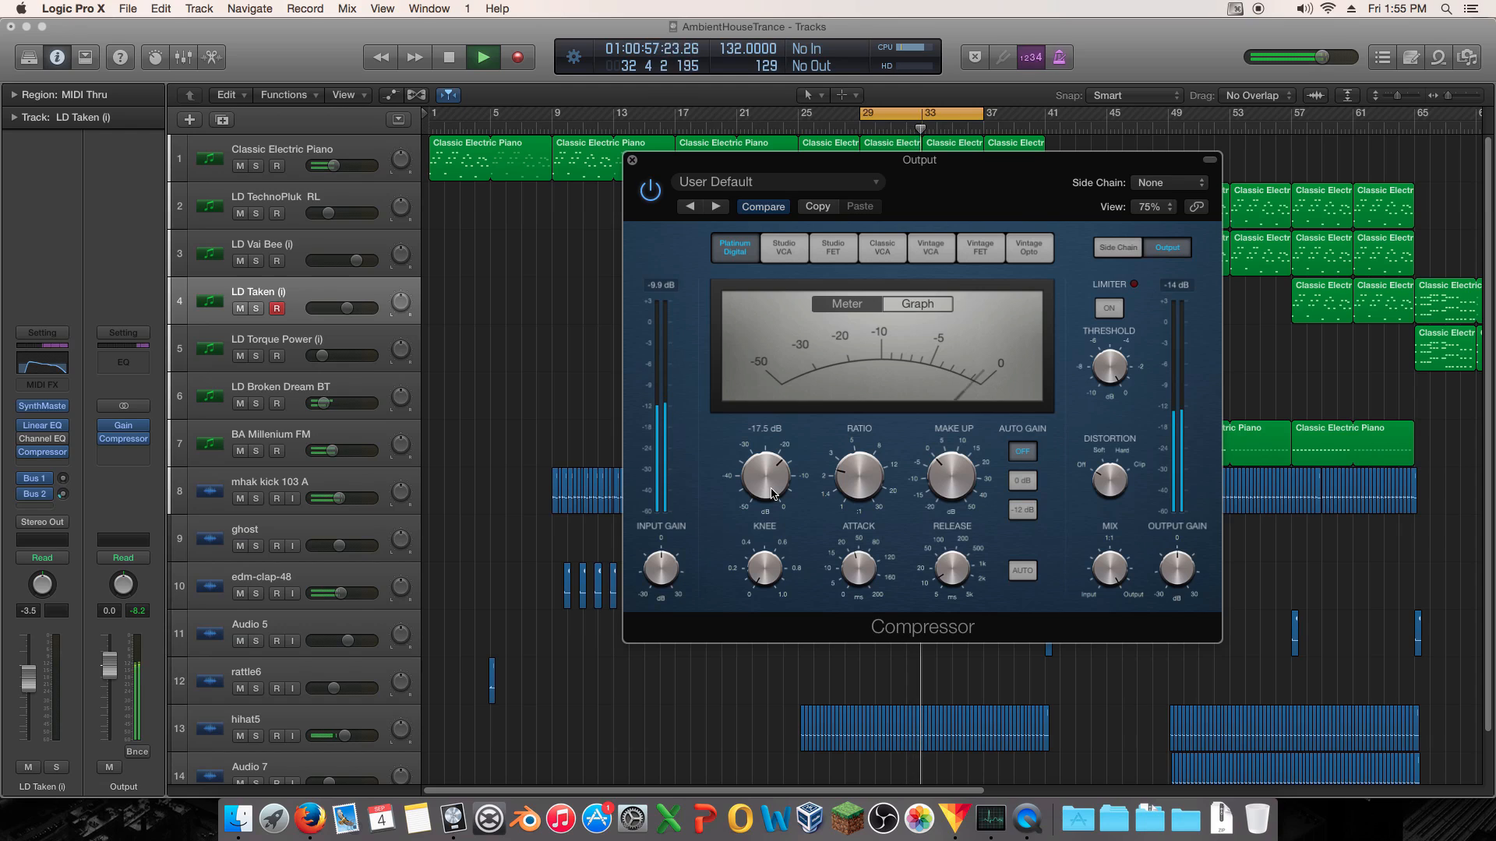
{"action": "key", "text": "space"}
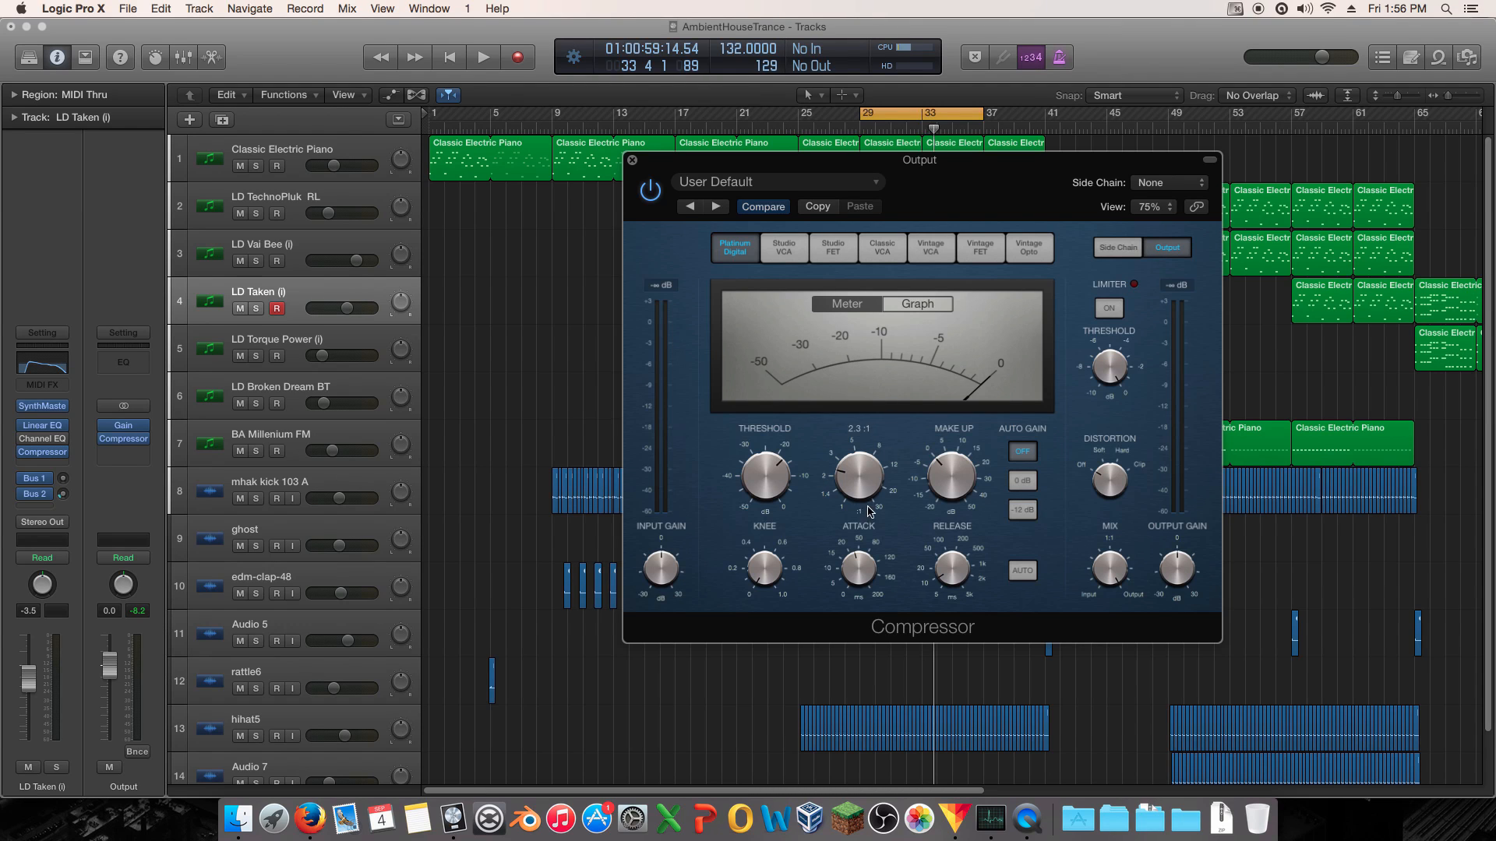
{"action": "mouse_move", "coordinate": [771, 484]}
{"action": "left_click_drag", "start_coordinate": [952, 173], "coordinate": [941, 151]}
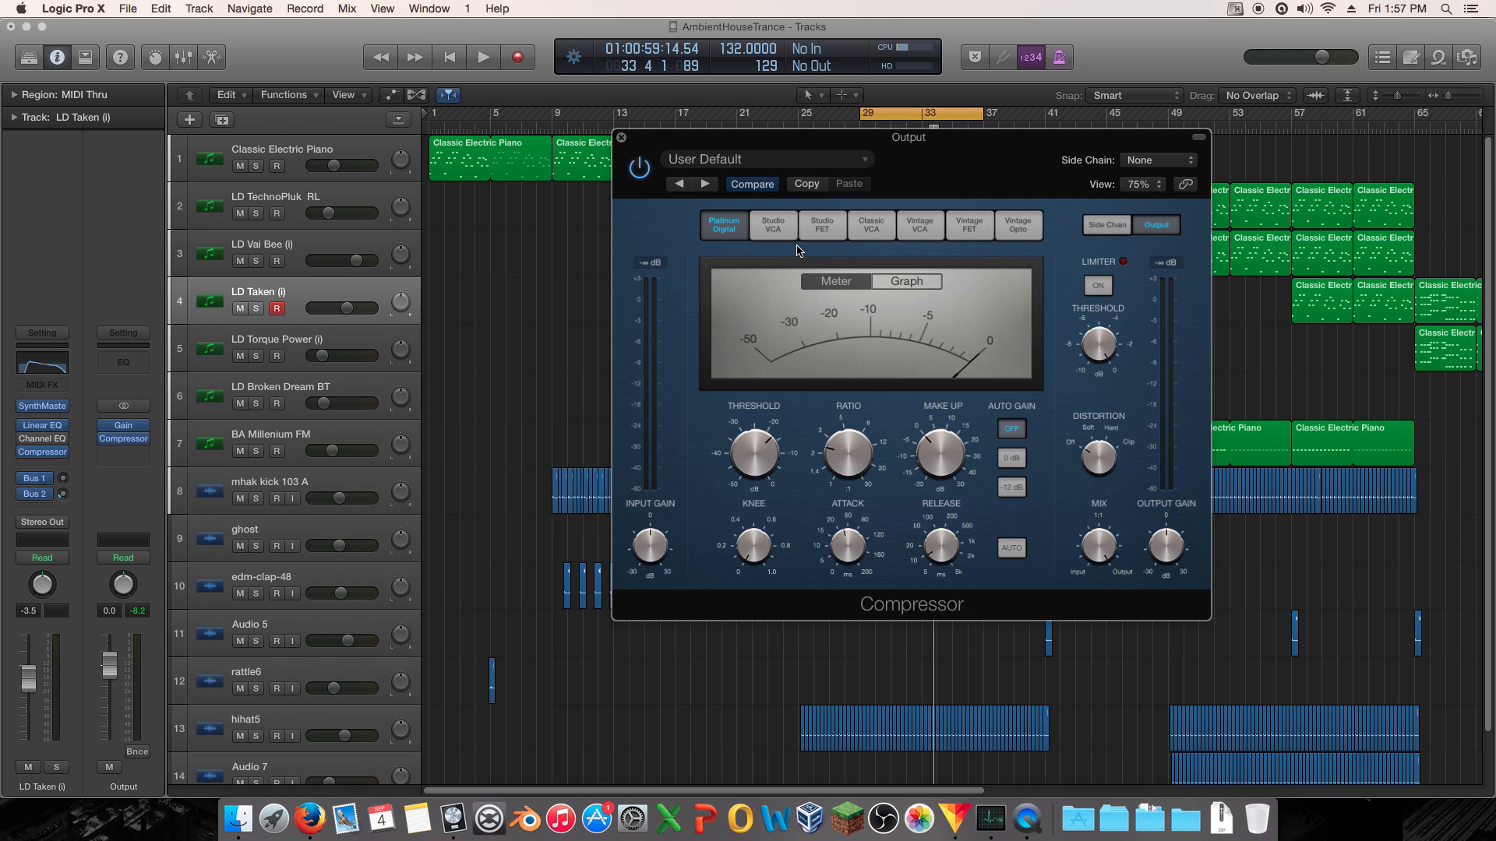
- Try the Compressor's Studio VCA model with the threshold at -24 dB while the cycled section plays
{"action": "key", "text": "space"}
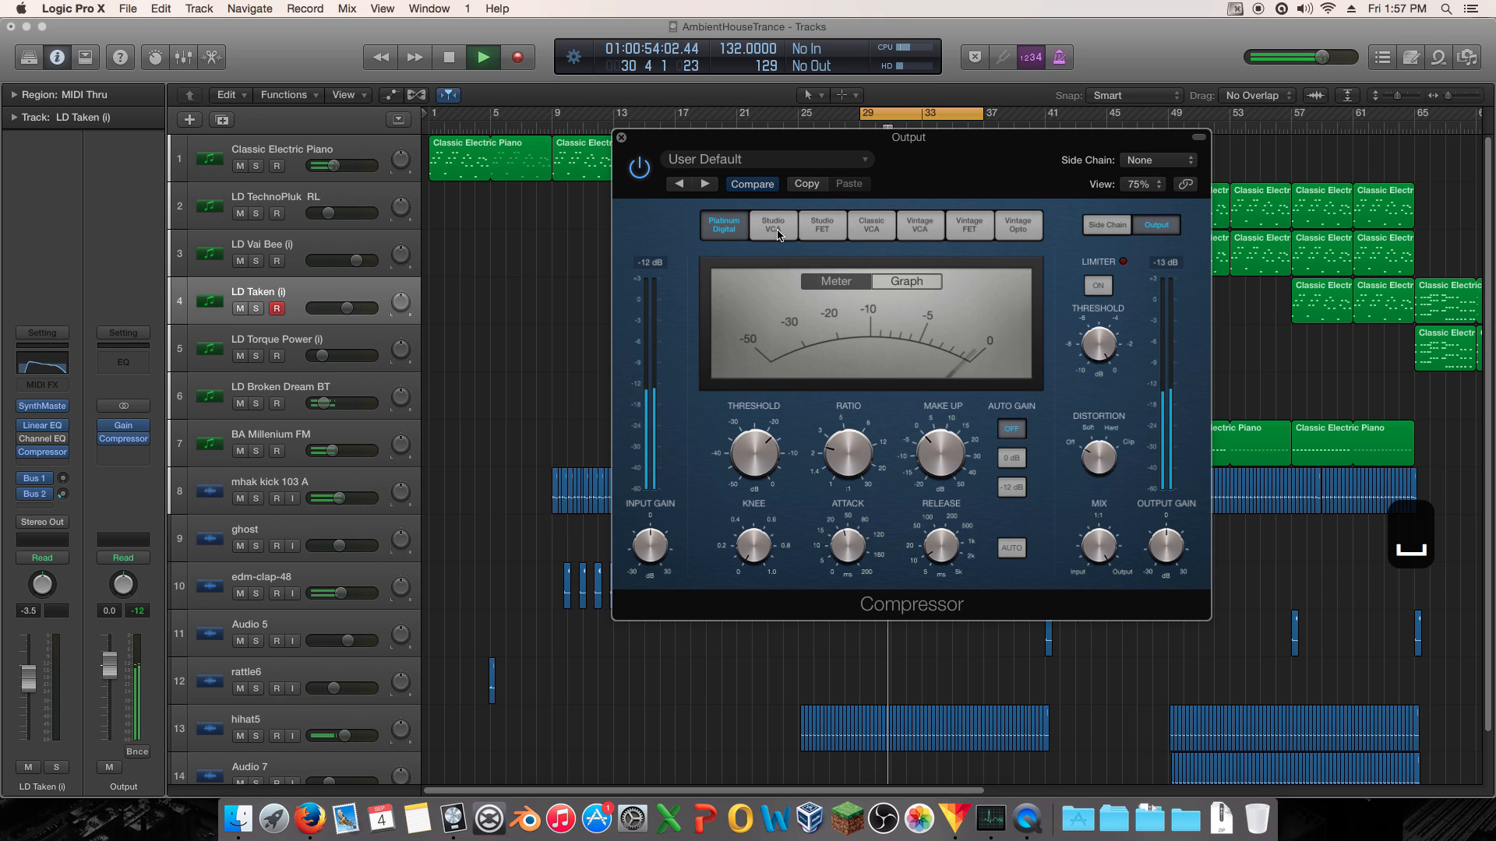
{"action": "left_click", "coordinate": [777, 233]}
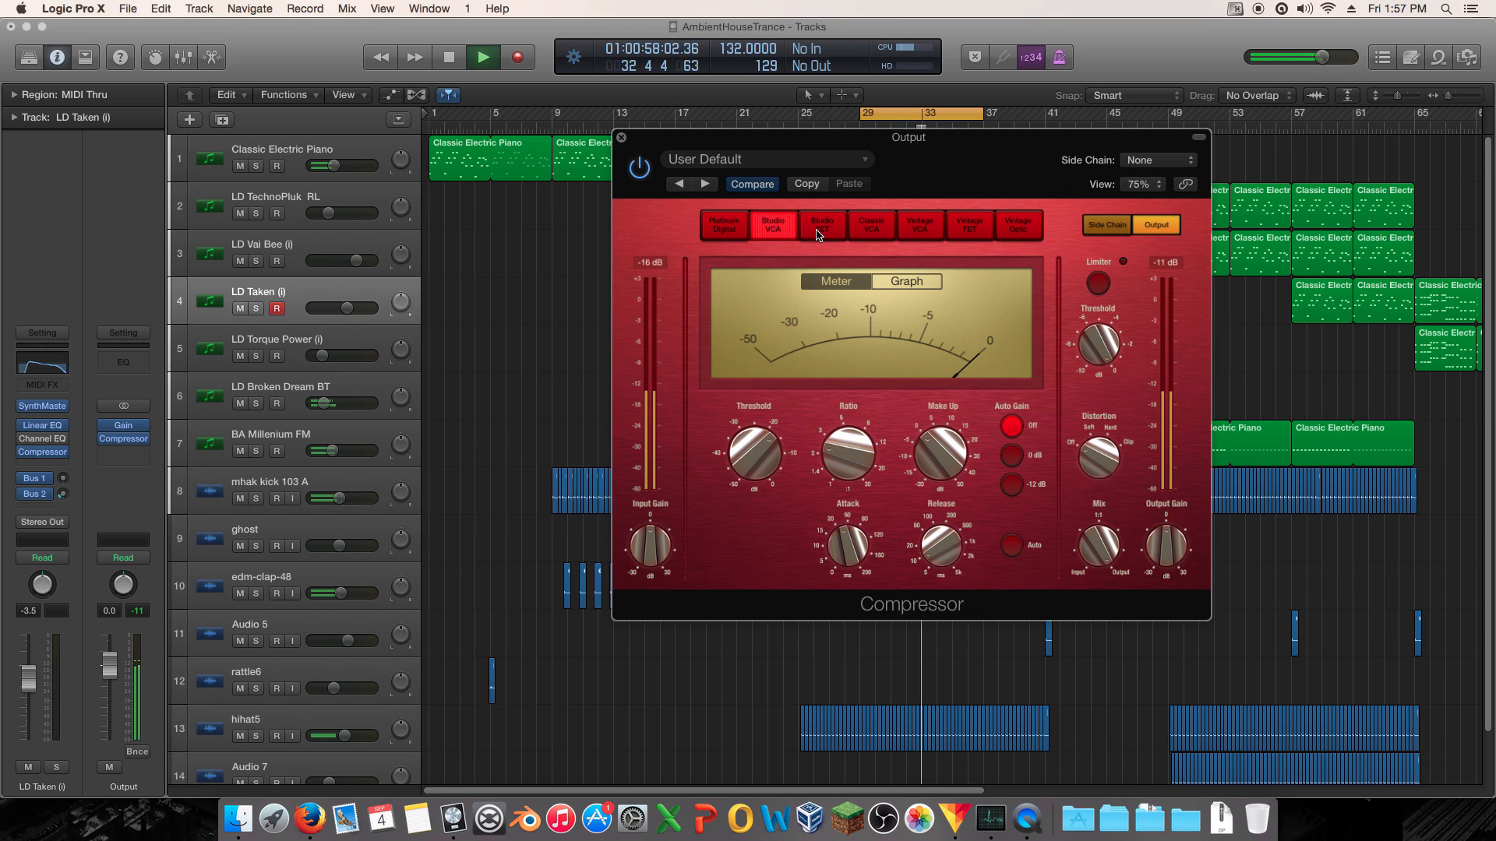
{"action": "mouse_move", "coordinate": [766, 408]}
{"action": "left_click_drag", "start_coordinate": [765, 408], "coordinate": [750, 483]}
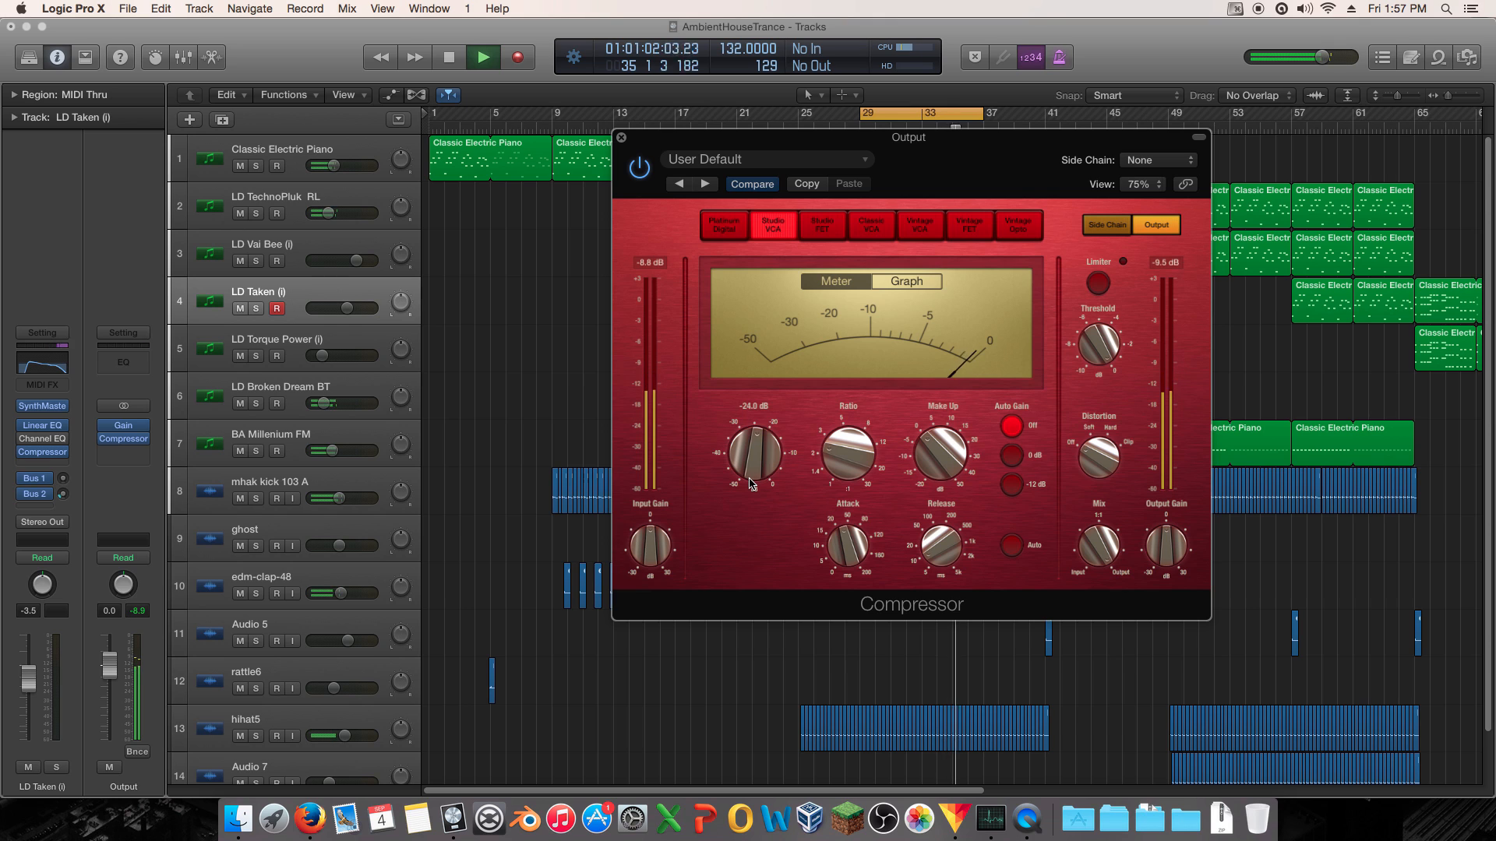
- Try the Studio FET model with the threshold at -18.5 dB, and return the Compressor to Platinum Digital
{"action": "left_click", "coordinate": [841, 237]}
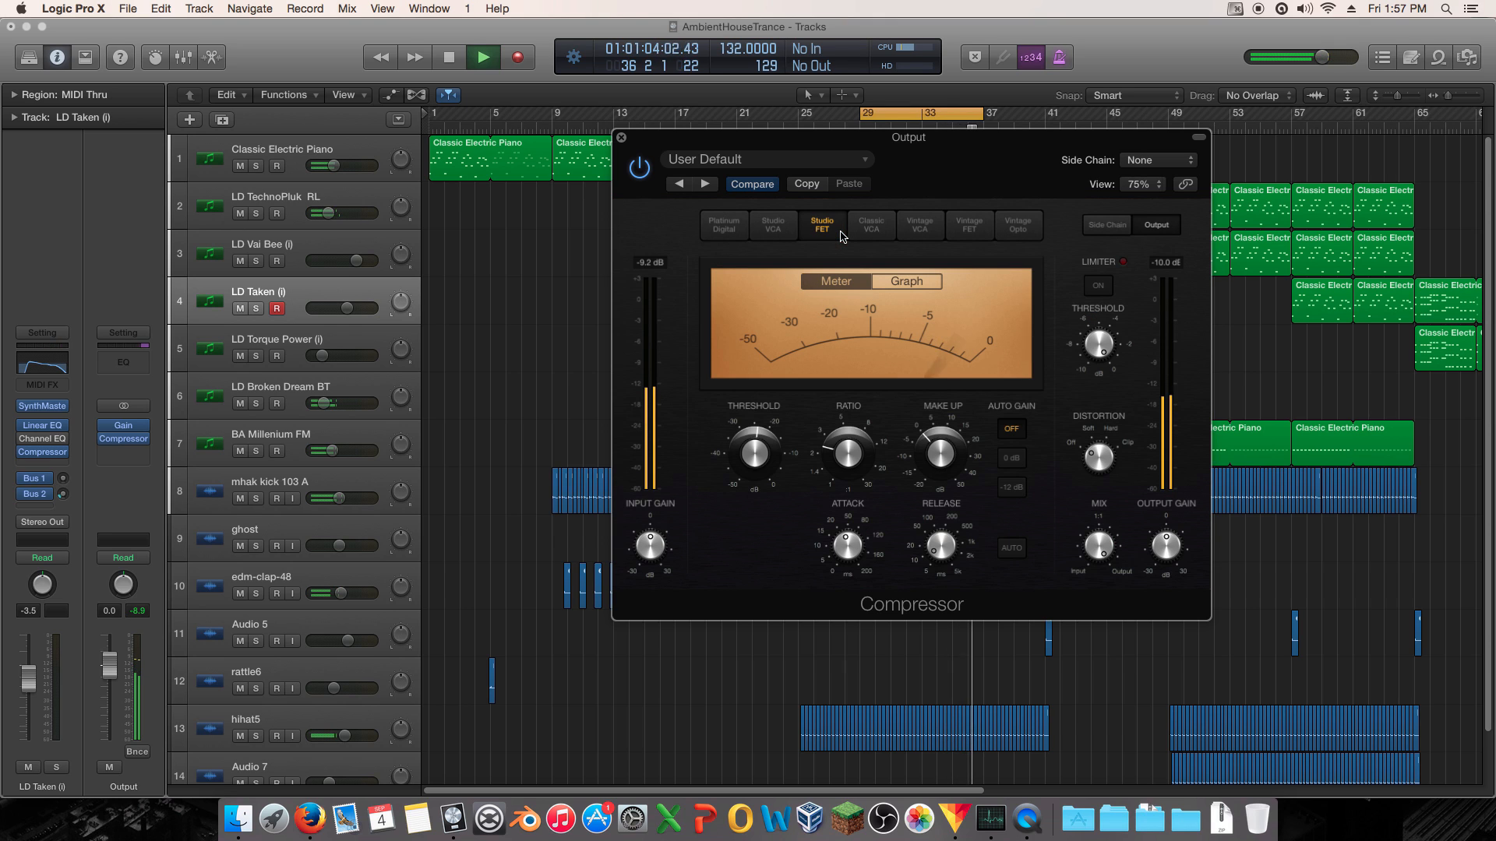
{"action": "mouse_move", "coordinate": [754, 447]}
{"action": "left_click_drag", "start_coordinate": [752, 442], "coordinate": [753, 439]}
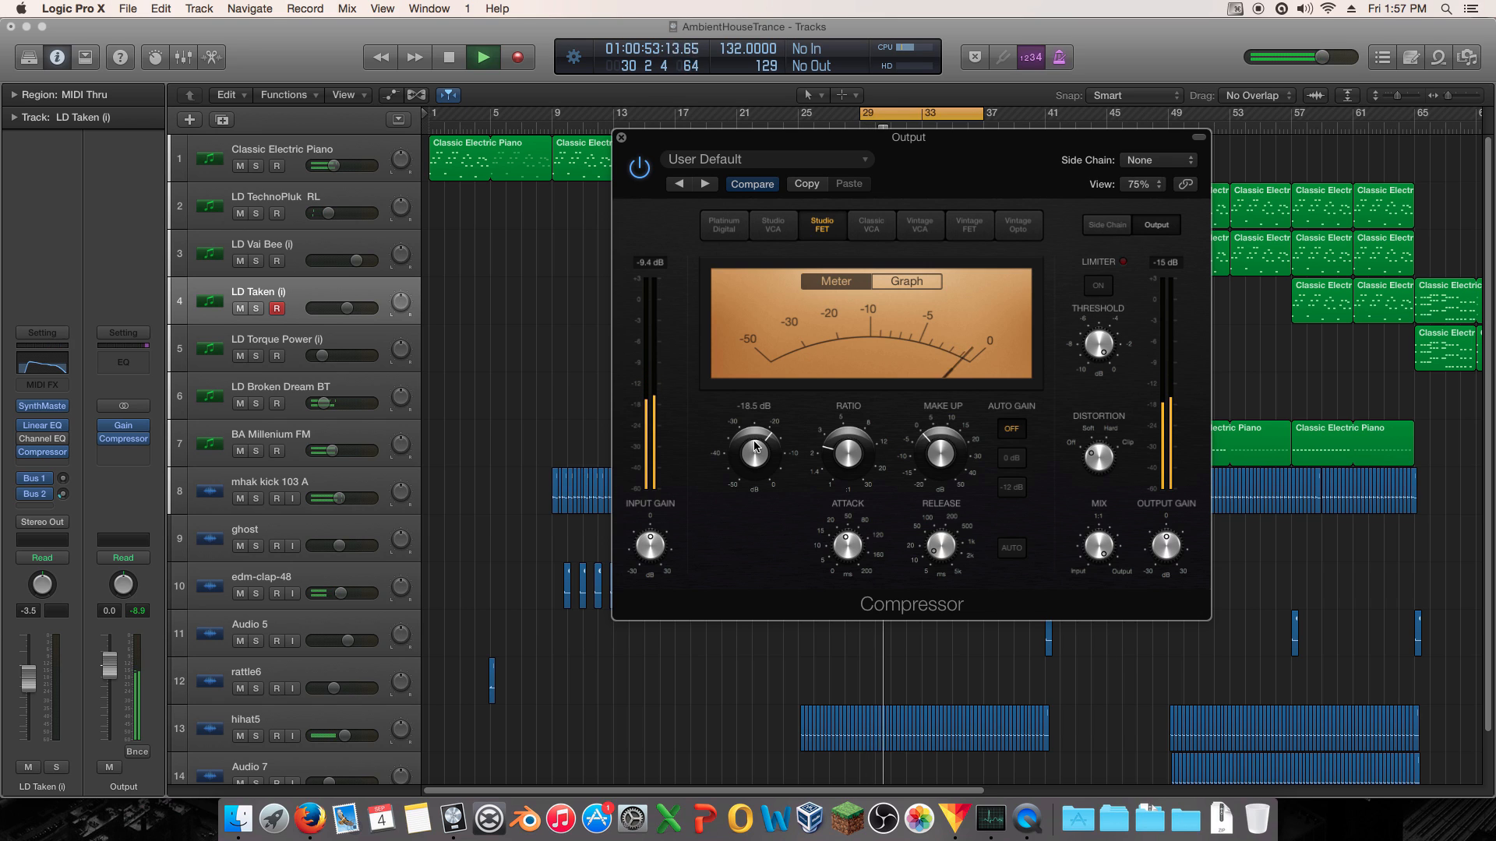
{"action": "left_click", "coordinate": [719, 234]}
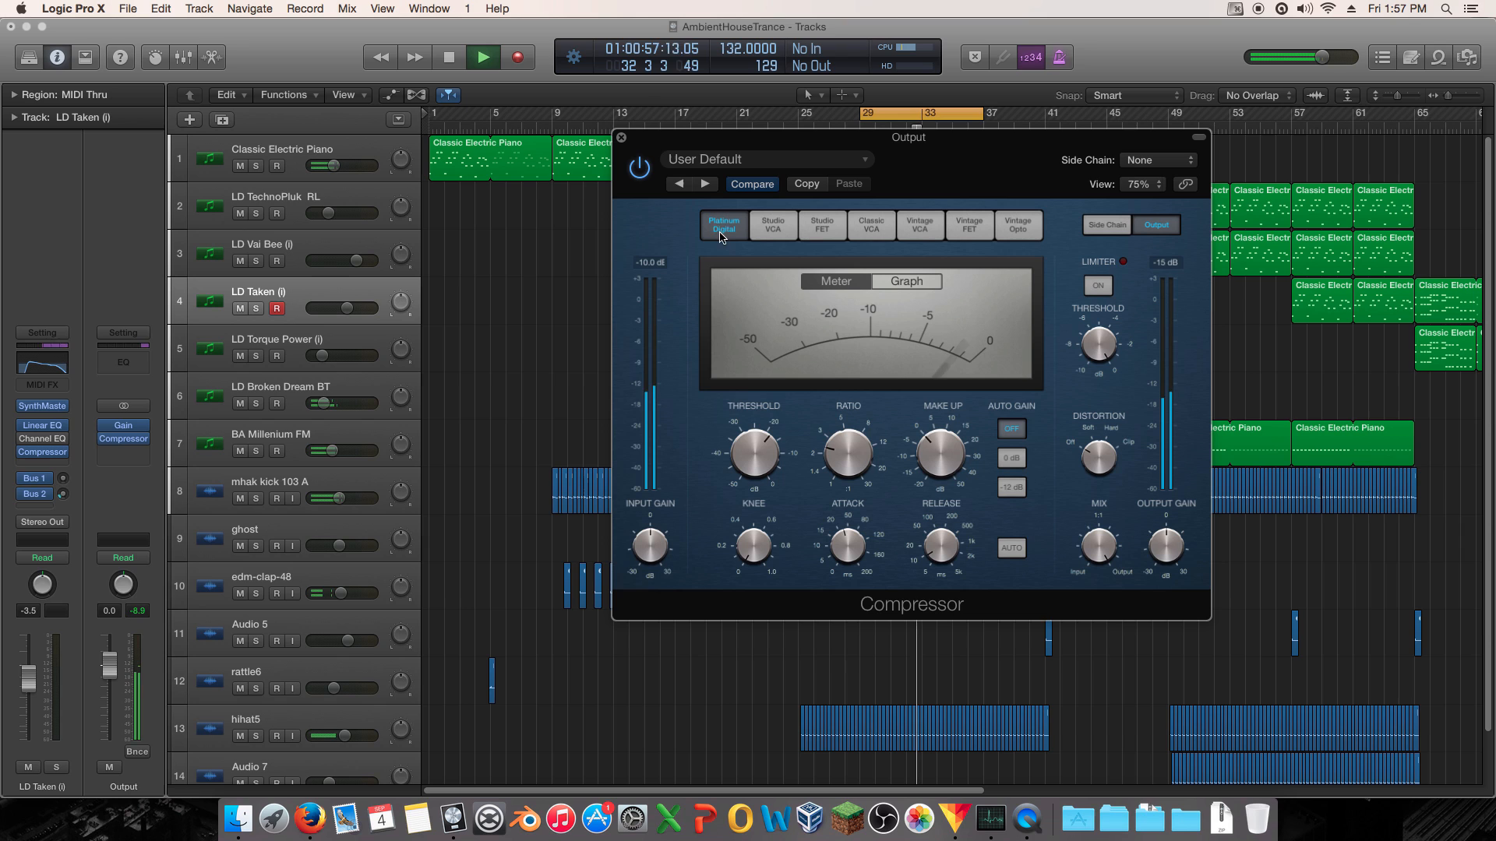
- Raise the Compressor's threshold to -15 dB and audition the Studio FET and Classic VCA models while the section plays
{"action": "left_click_drag", "start_coordinate": [753, 454], "coordinate": [752, 444]}
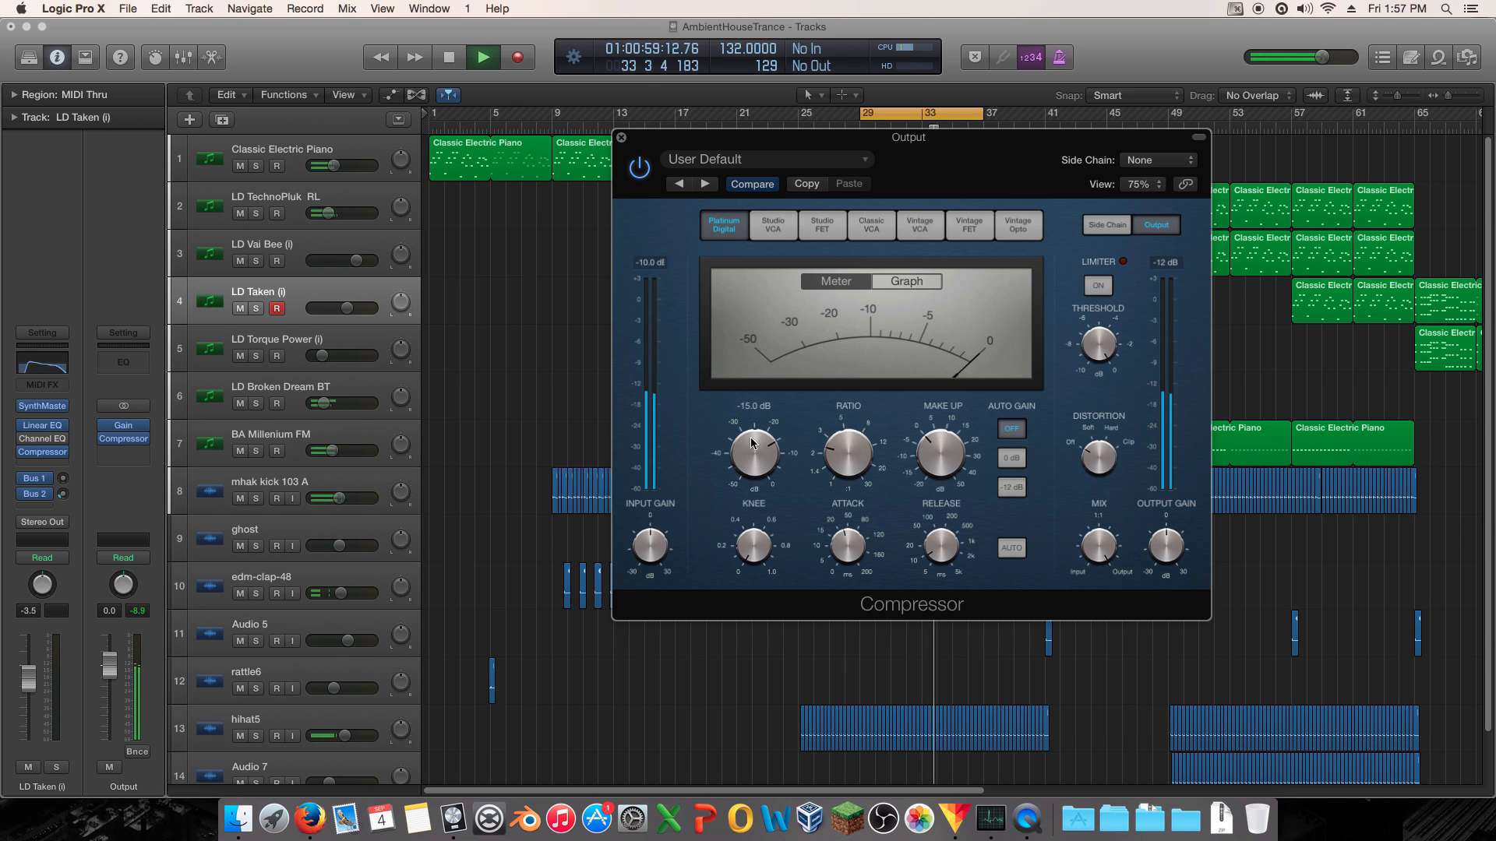
{"action": "left_click", "coordinate": [844, 230]}
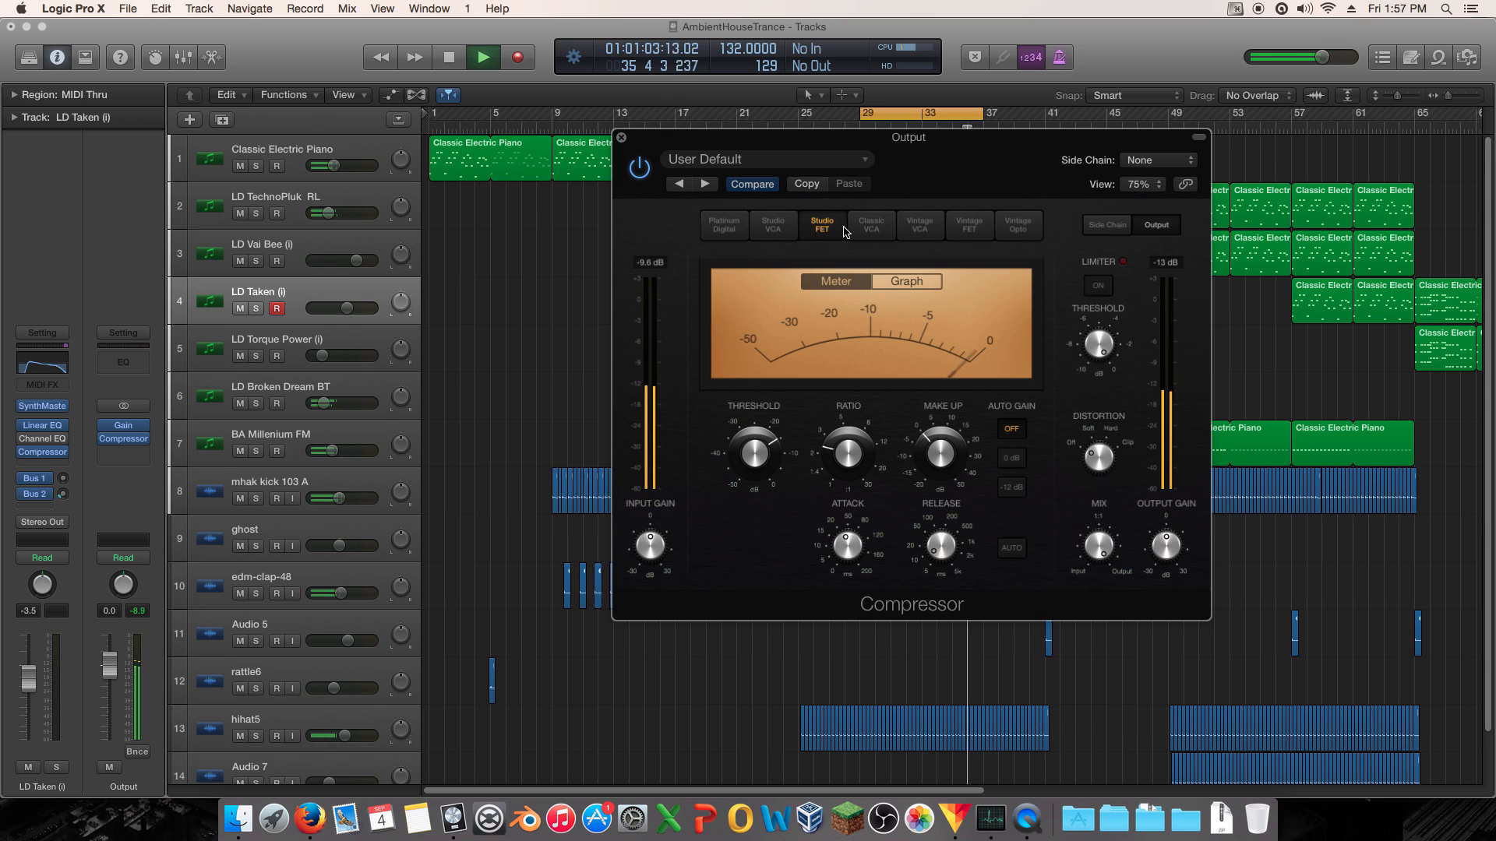
{"action": "left_click", "coordinate": [890, 233]}
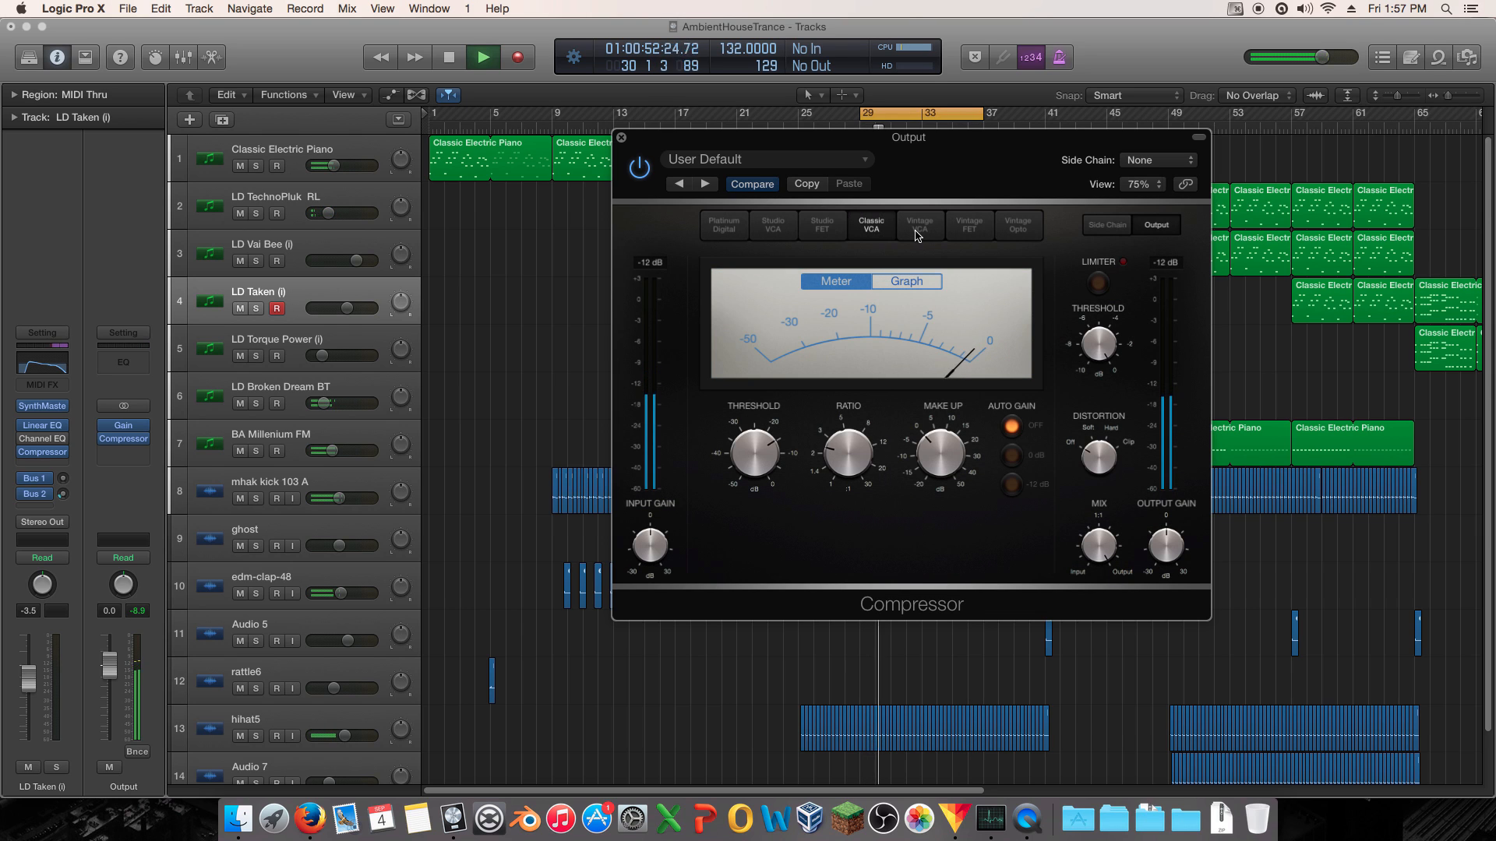
- Try the Vintage VCA model with the threshold at -22 dB, and the Vintage FET model with a lower threshold
{"action": "left_click", "coordinate": [917, 233]}
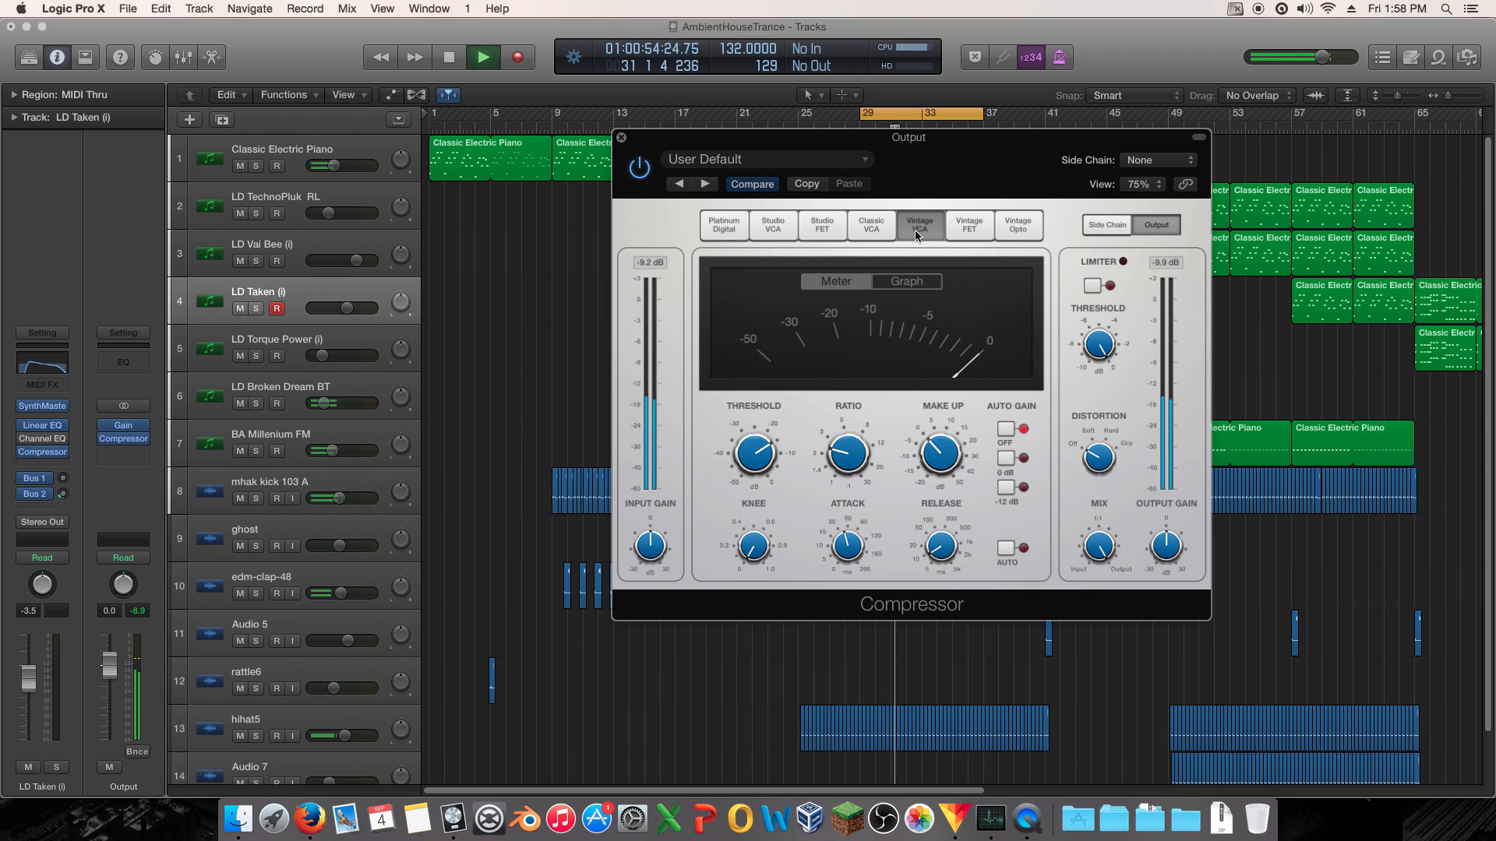
{"action": "left_click_drag", "start_coordinate": [768, 463], "coordinate": [752, 496]}
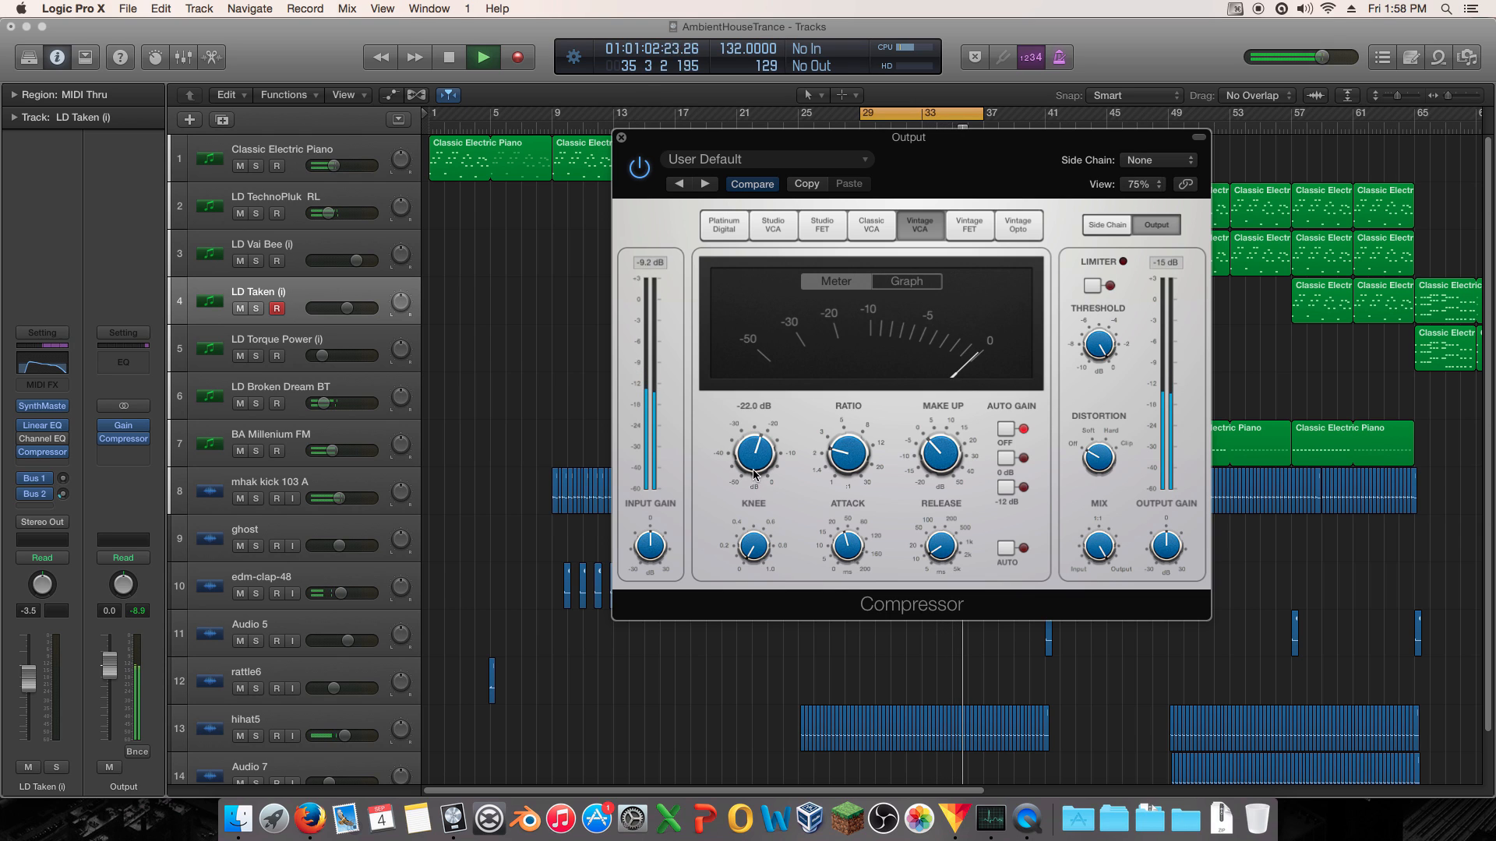
{"action": "left_click", "coordinate": [967, 234]}
{"action": "left_click_drag", "start_coordinate": [767, 467], "coordinate": [761, 472]}
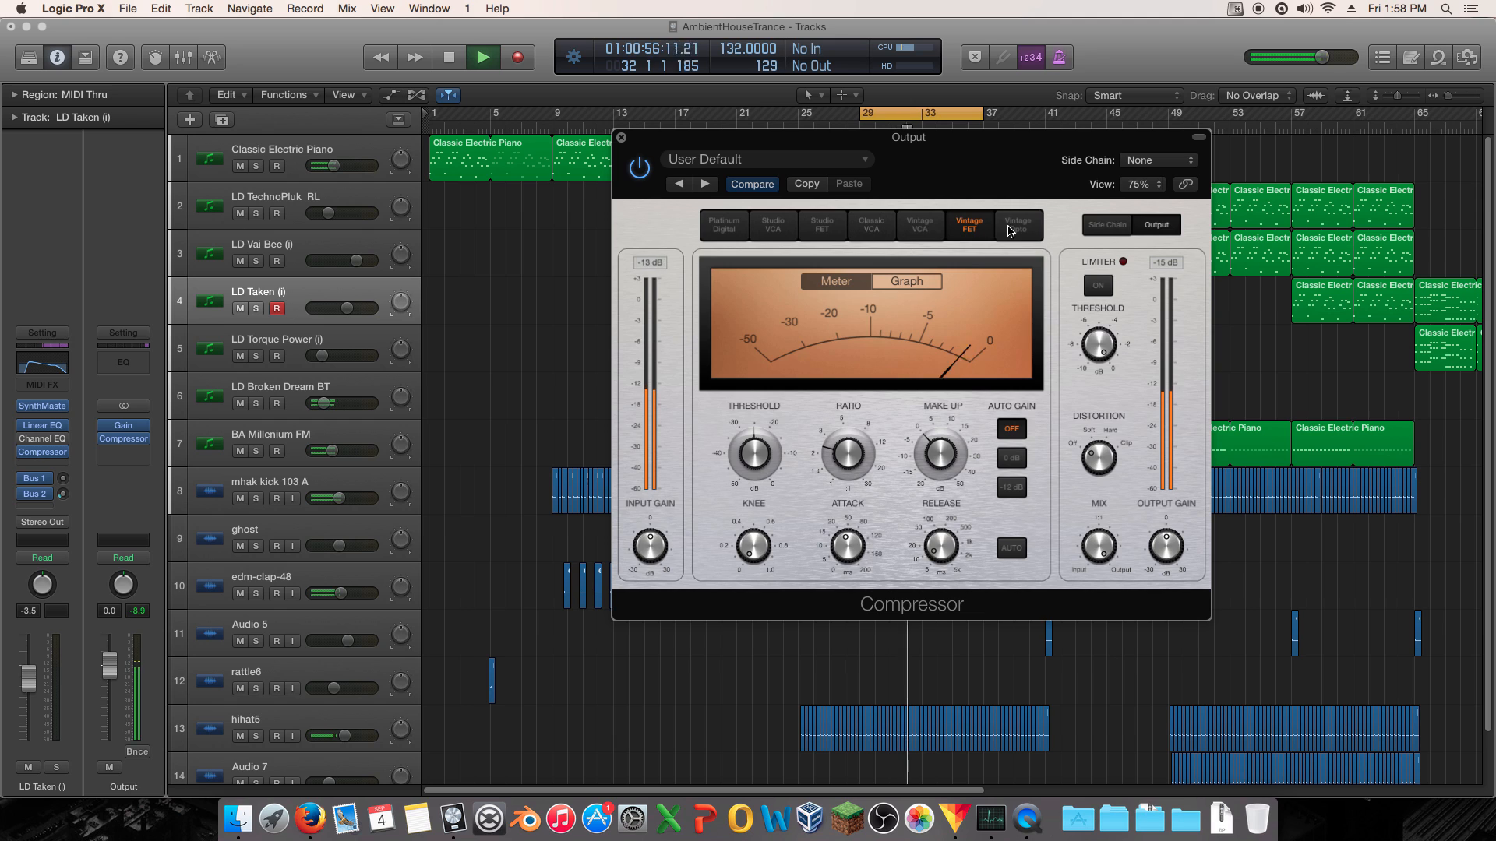
- Try the Vintage Opto model with the threshold at -31.5 dB, comparing it with Platinum Digital
{"action": "left_click", "coordinate": [1017, 224]}
{"action": "mouse_move", "coordinate": [757, 452]}
{"action": "left_mouse_down"}
{"action": "mouse_move", "coordinate": [748, 495]}
{"action": "mouse_move", "coordinate": [748, 470]}
{"action": "left_mouse_up"}
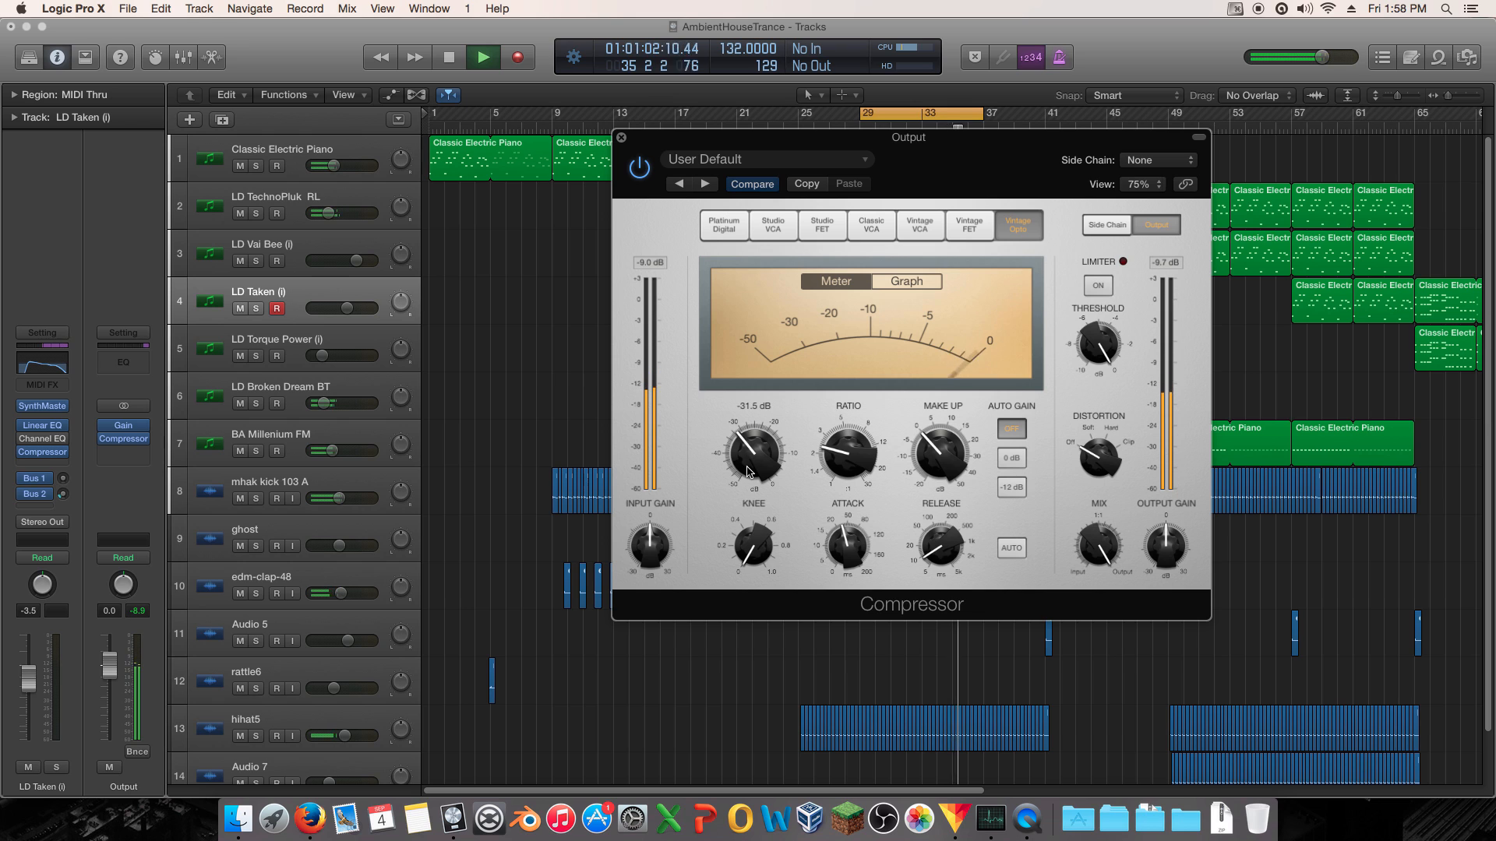
{"action": "left_click", "coordinate": [732, 231]}
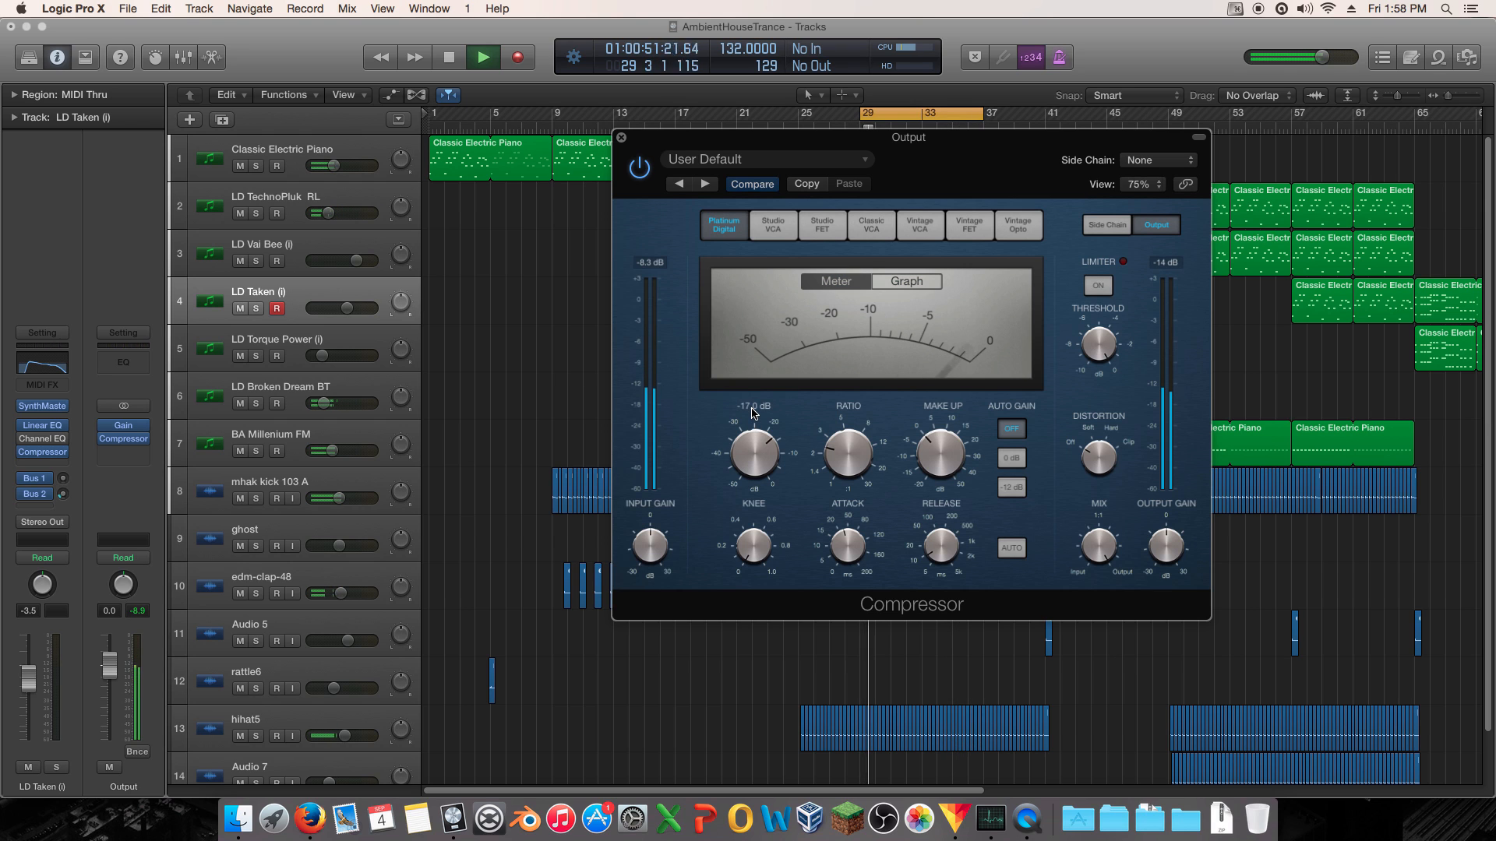
{"action": "left_click", "coordinate": [1019, 228]}
{"action": "left_click_drag", "start_coordinate": [754, 458], "coordinate": [750, 507]}
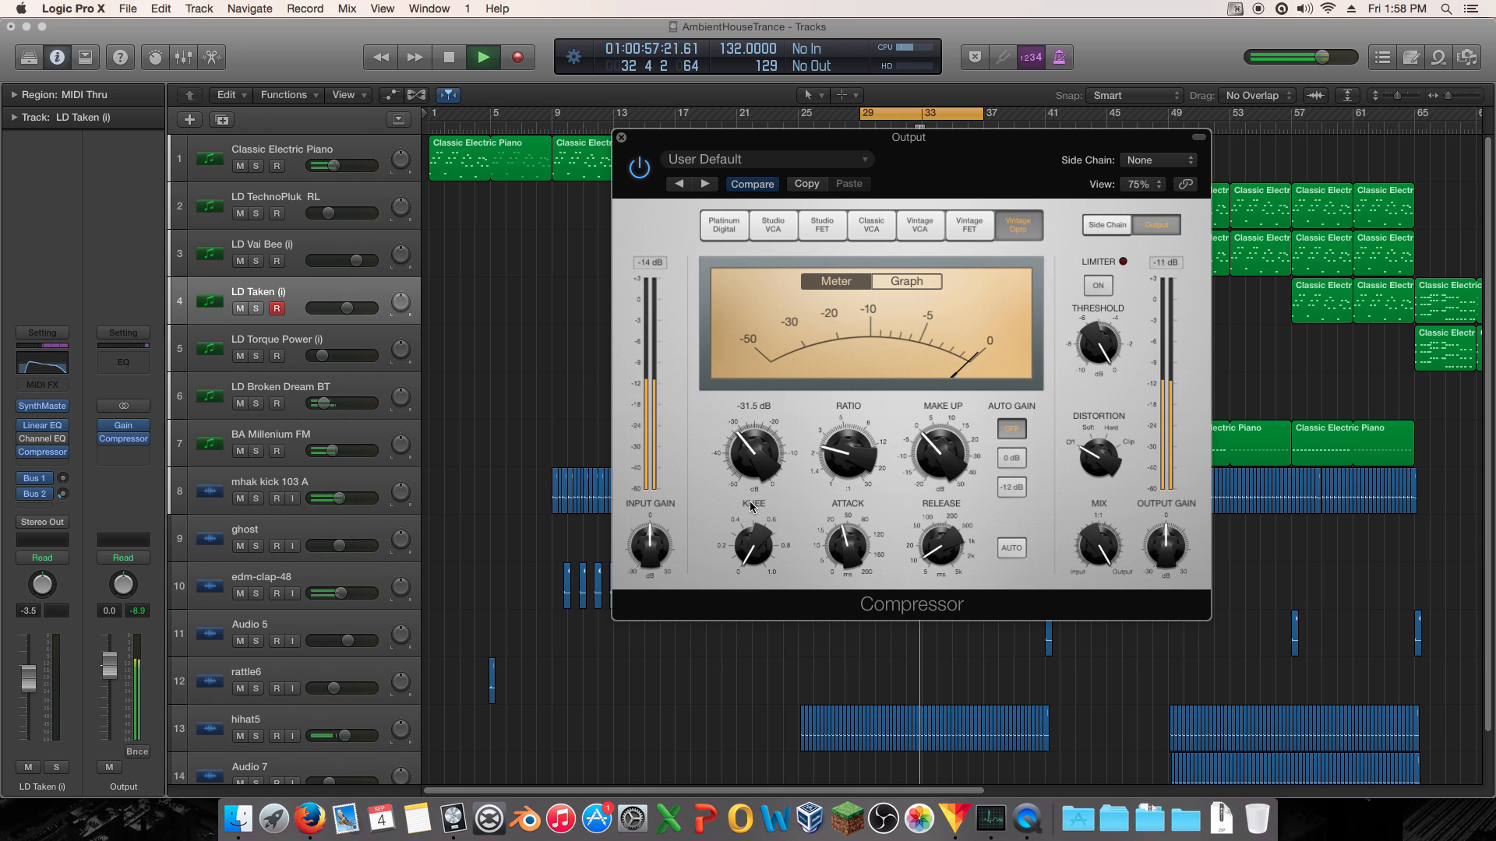
- Try the Vintage FET model with a raised threshold, show the Compressor's side chain settings, and stop playback
{"action": "left_click", "coordinate": [964, 227]}
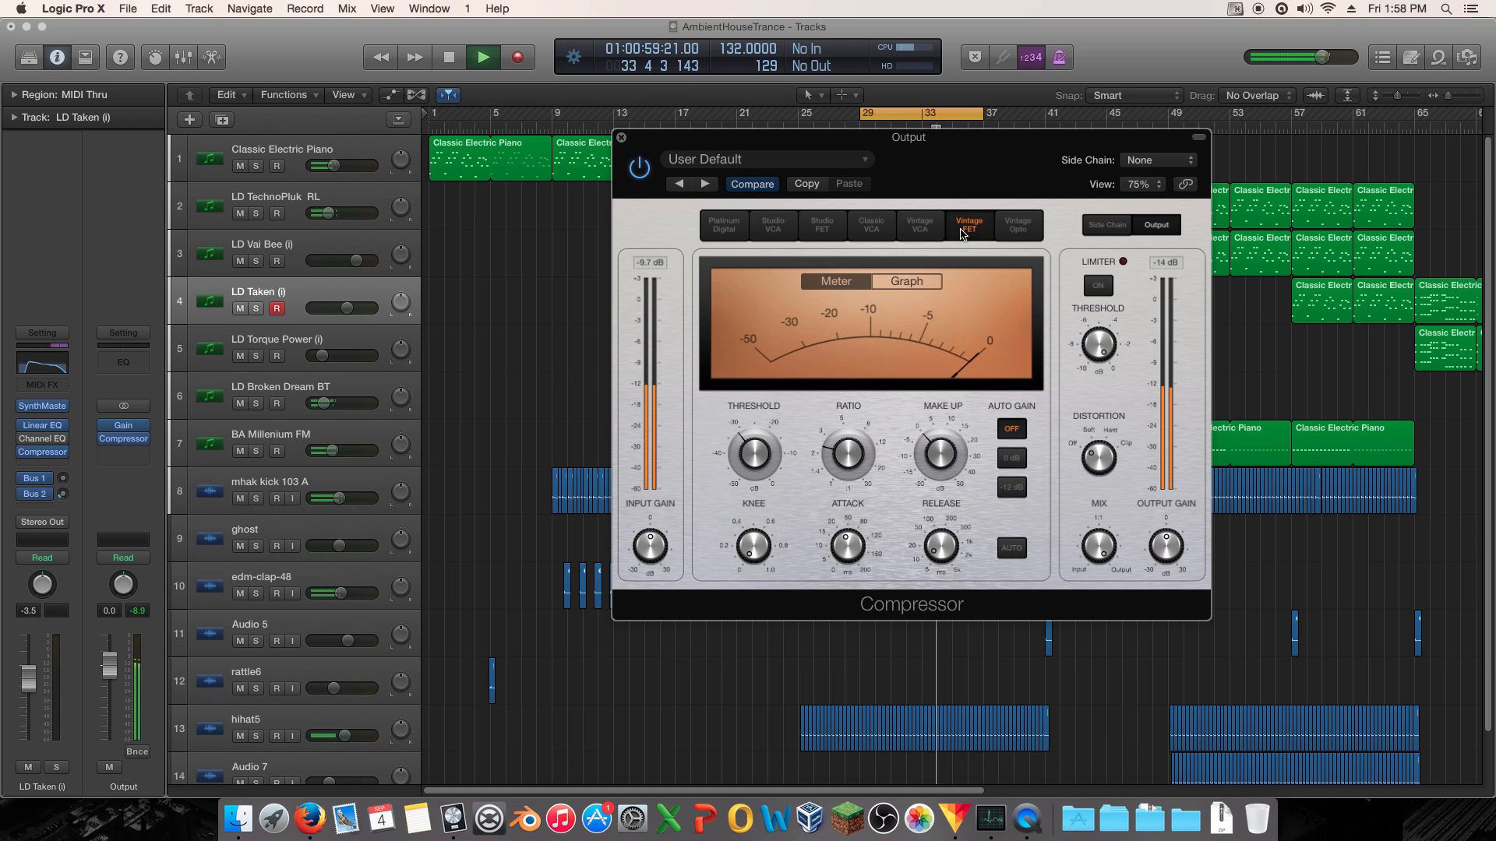
{"action": "left_click_drag", "start_coordinate": [752, 464], "coordinate": [753, 447]}
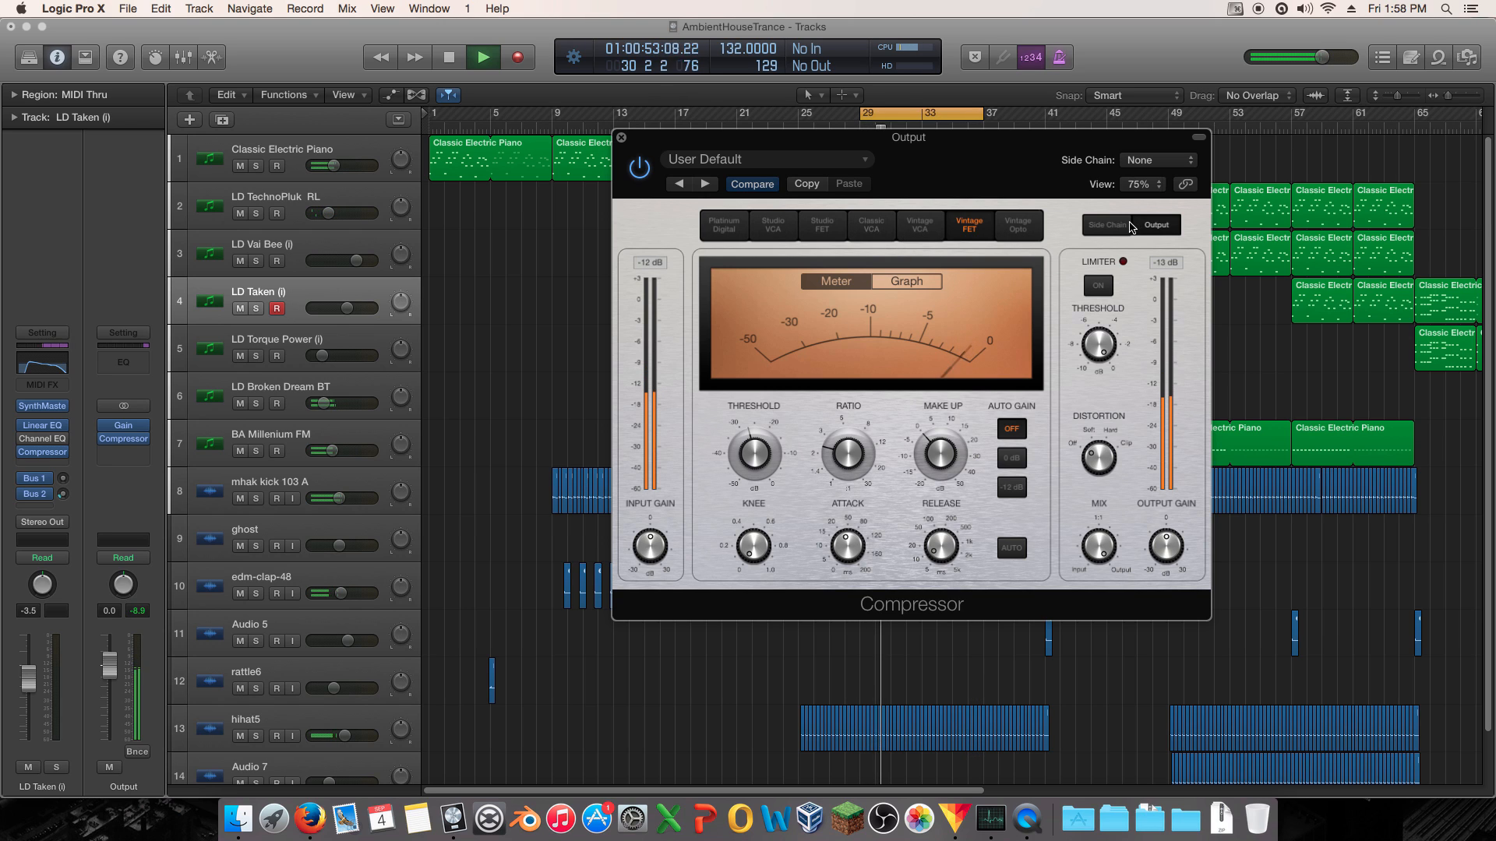
{"action": "left_click", "coordinate": [1089, 229]}
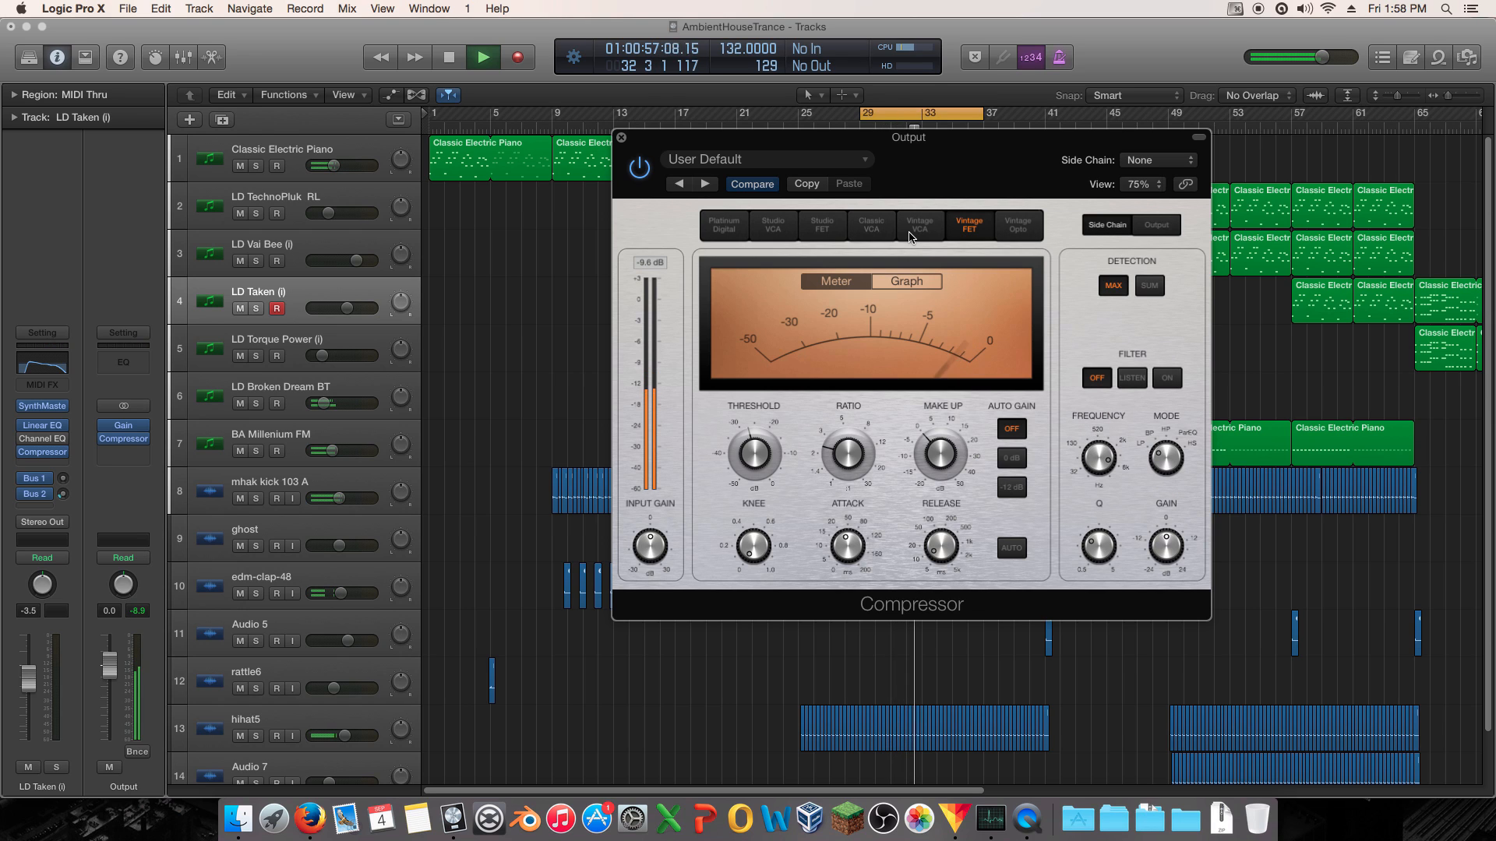
{"action": "key", "text": "space"}
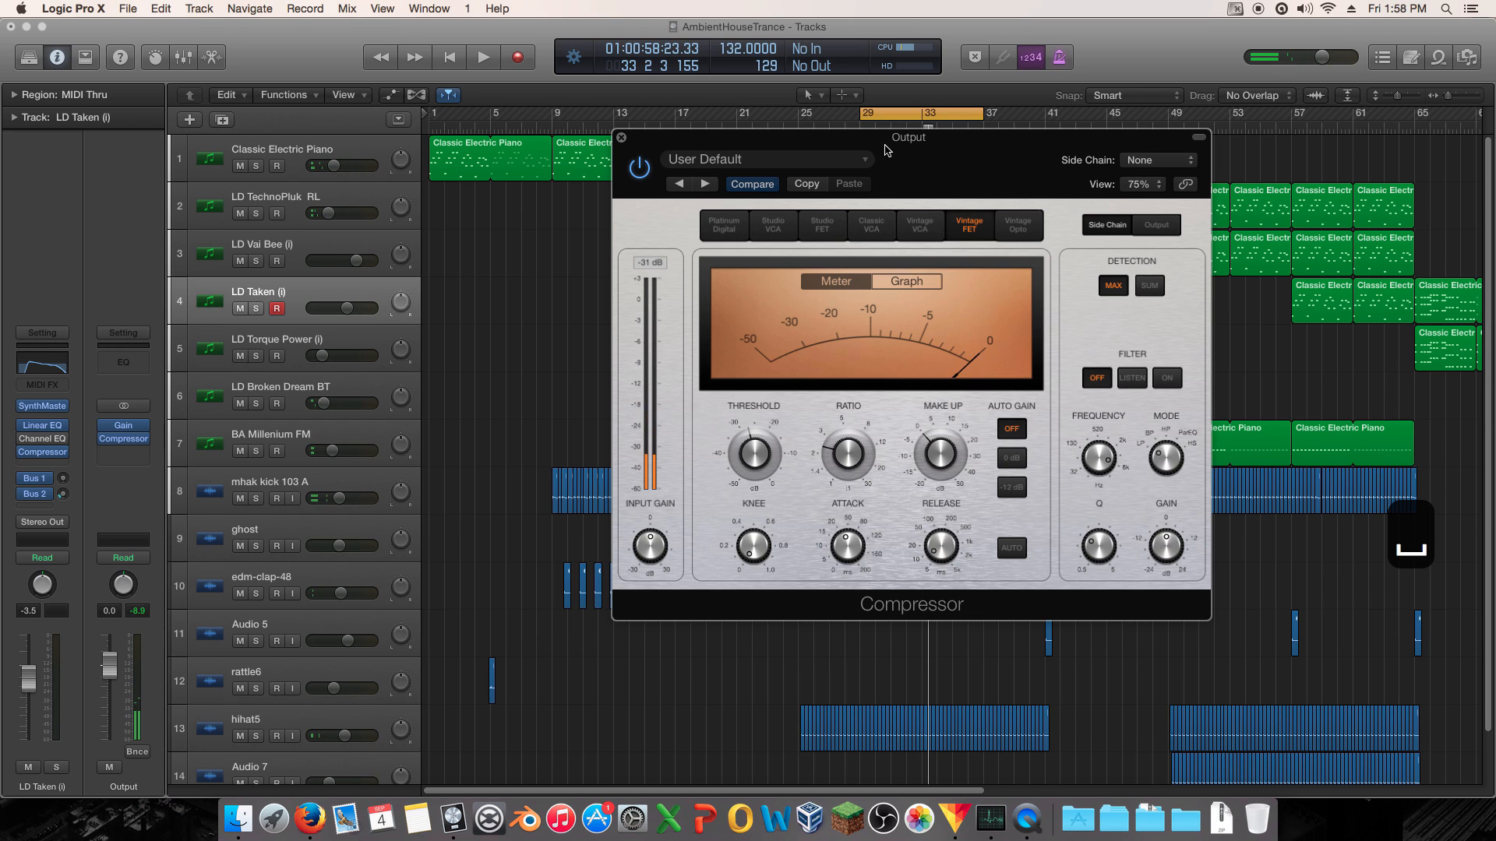
- Go through all the Compressor models with playback stopped to compare their controls, returning to Platinum Digital
{"action": "left_click", "coordinate": [927, 227]}
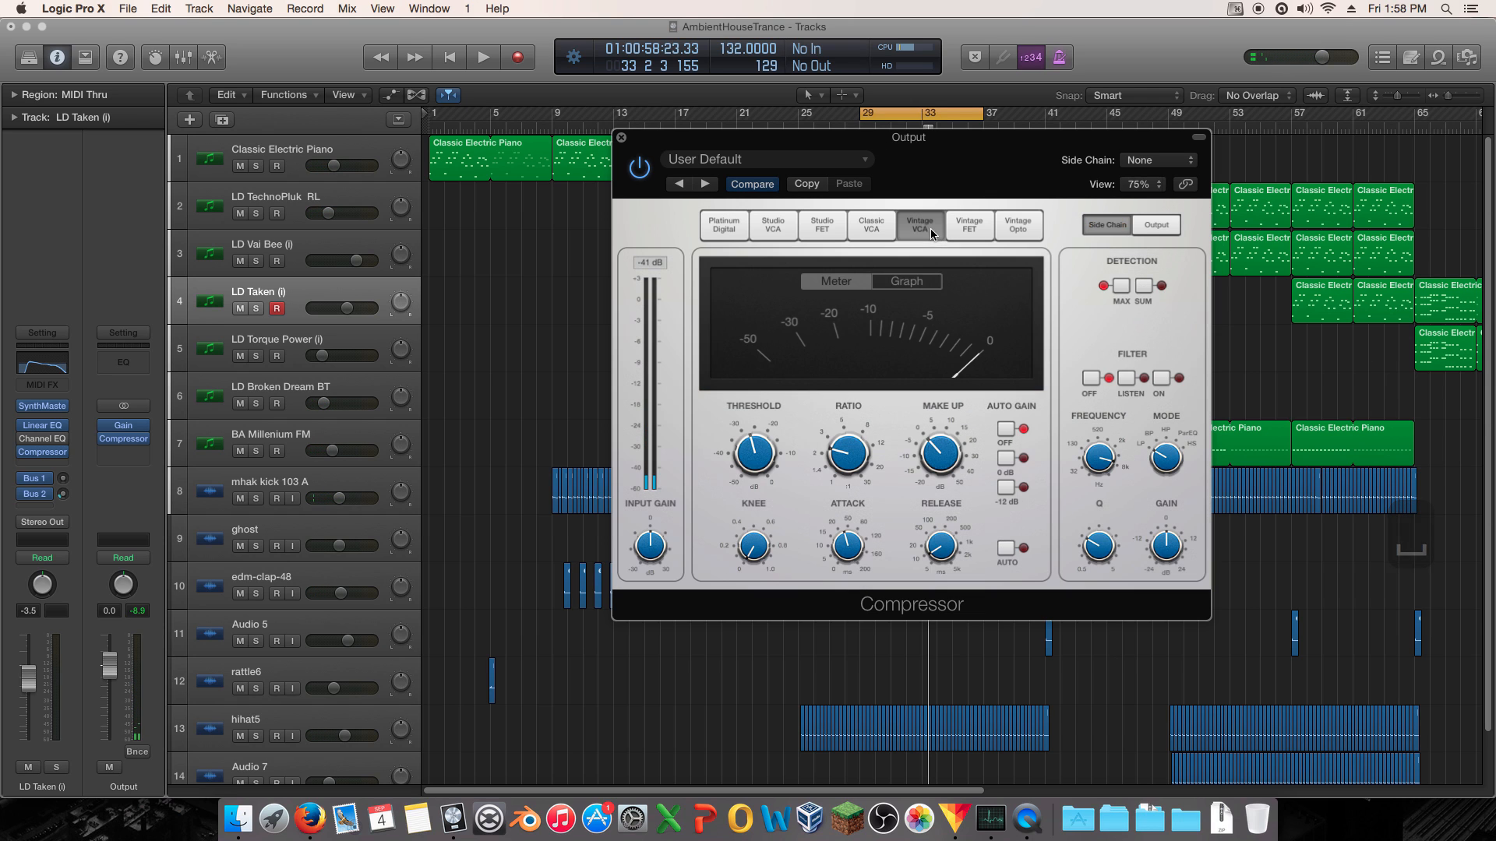
{"action": "left_click", "coordinate": [878, 223]}
{"action": "left_click", "coordinate": [740, 228]}
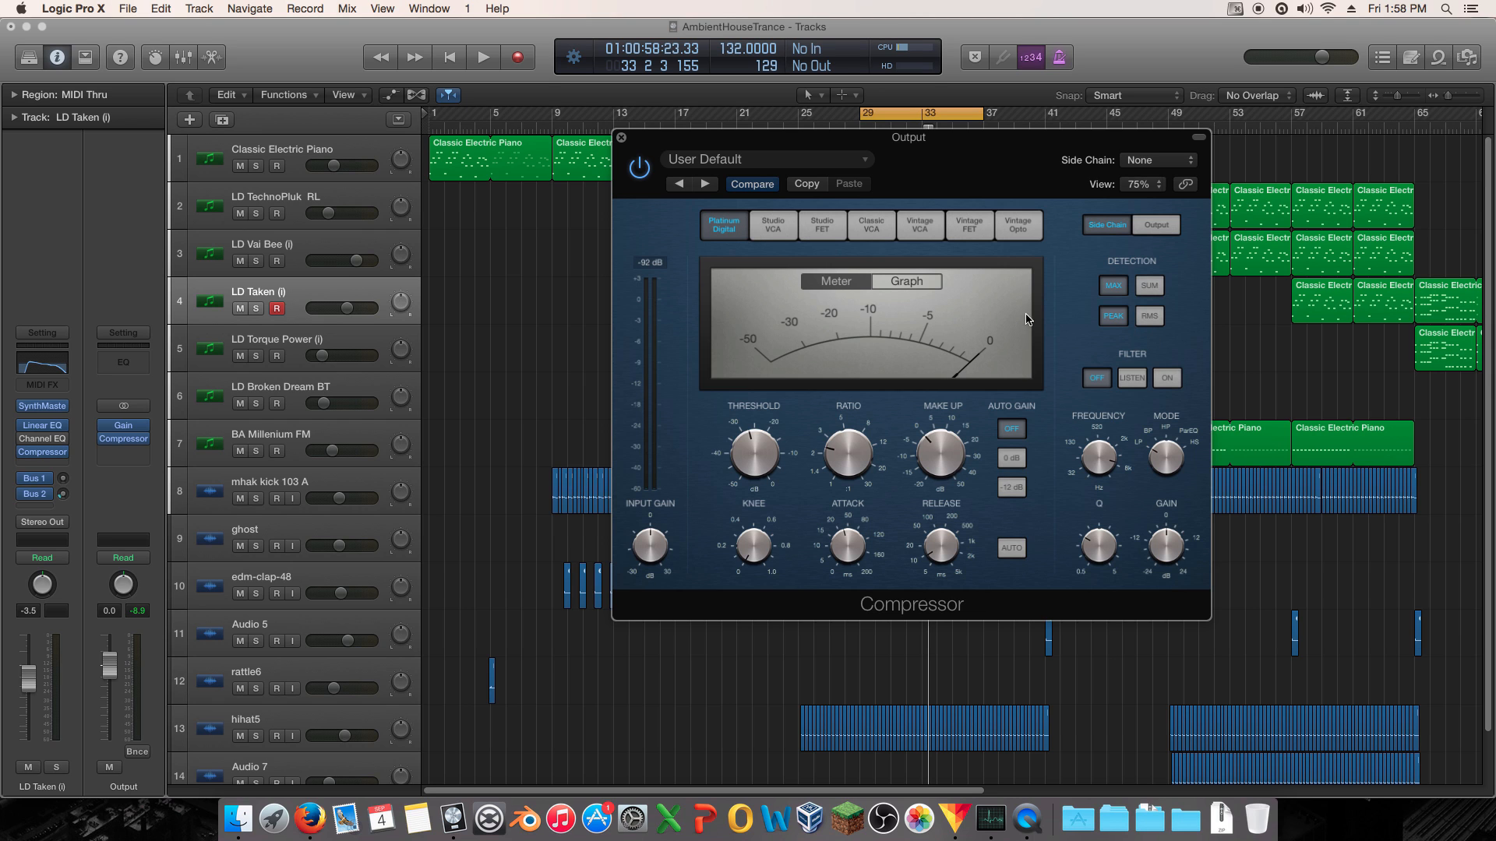
{"action": "left_click", "coordinate": [775, 224]}
{"action": "left_click", "coordinate": [821, 226]}
{"action": "left_click", "coordinate": [870, 226]}
{"action": "left_click", "coordinate": [904, 229]}
{"action": "left_click", "coordinate": [967, 227]}
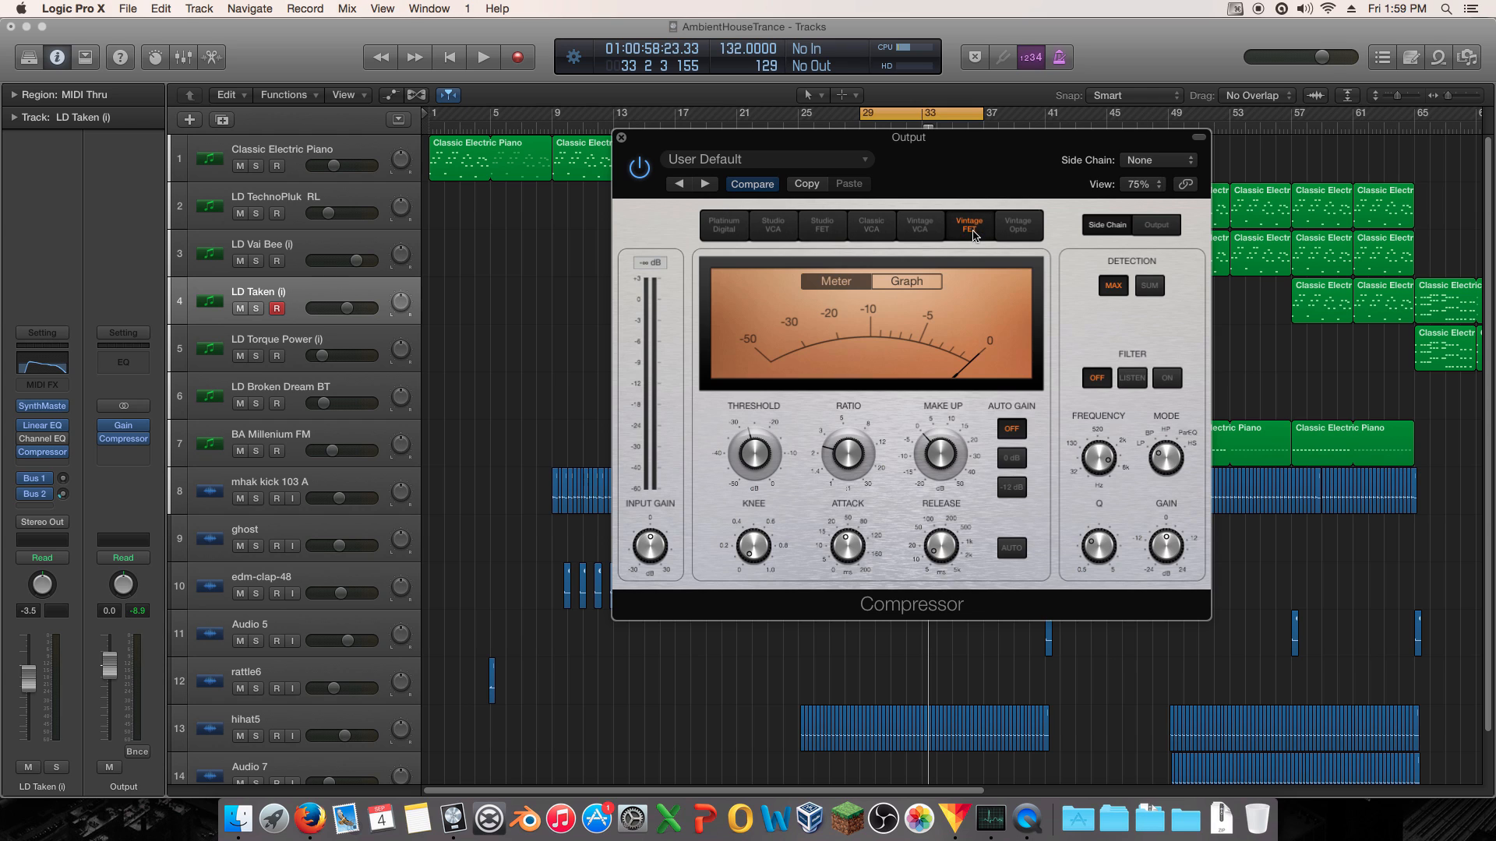
{"action": "left_click", "coordinate": [1017, 226]}
{"action": "left_click", "coordinate": [980, 231]}
{"action": "left_click", "coordinate": [920, 226]}
{"action": "left_click", "coordinate": [868, 228]}
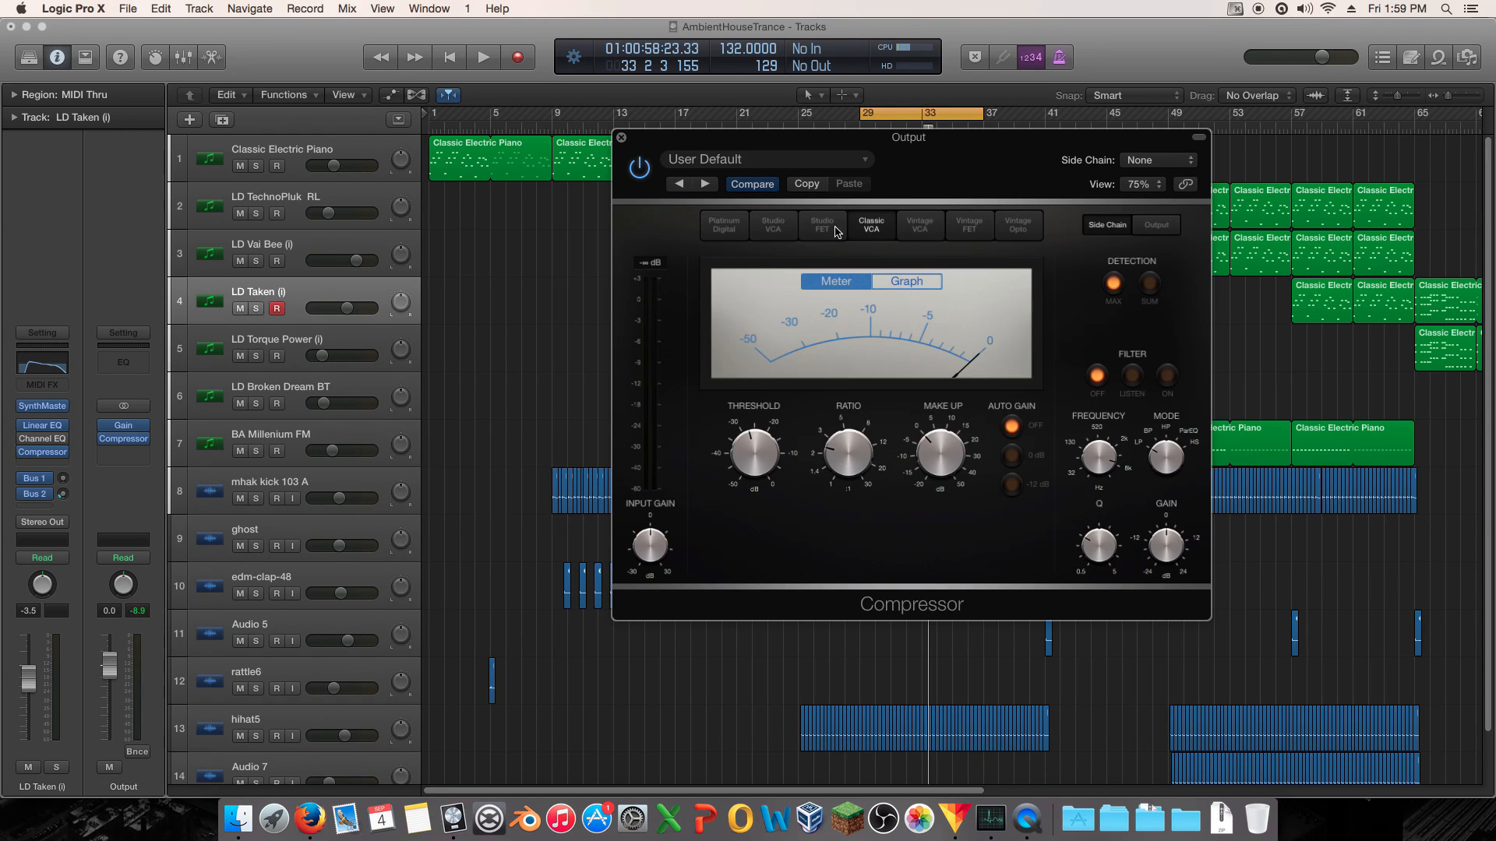
{"action": "left_click", "coordinate": [817, 228]}
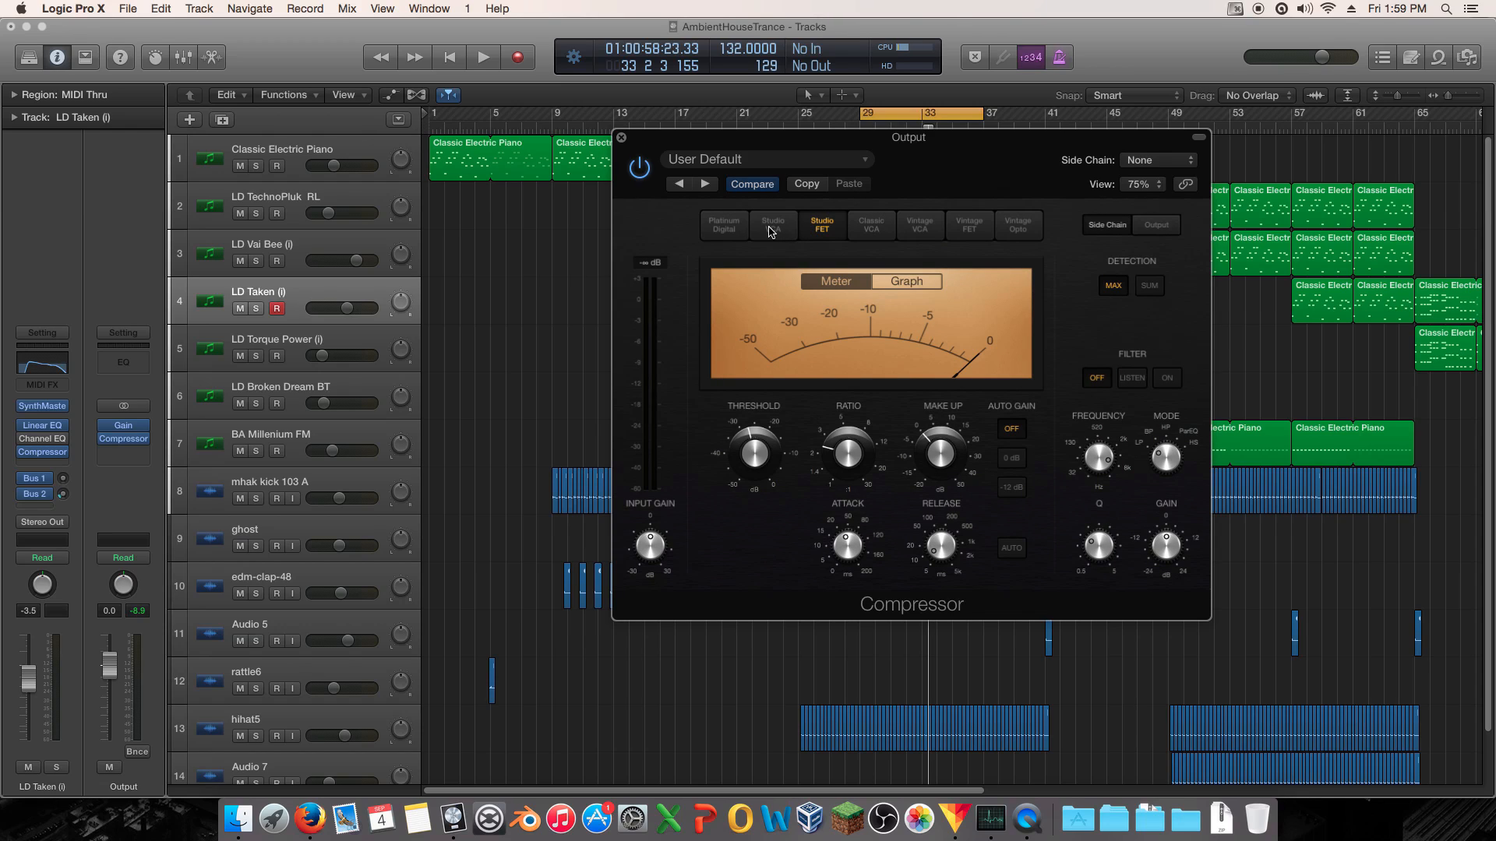
{"action": "left_click", "coordinate": [770, 230]}
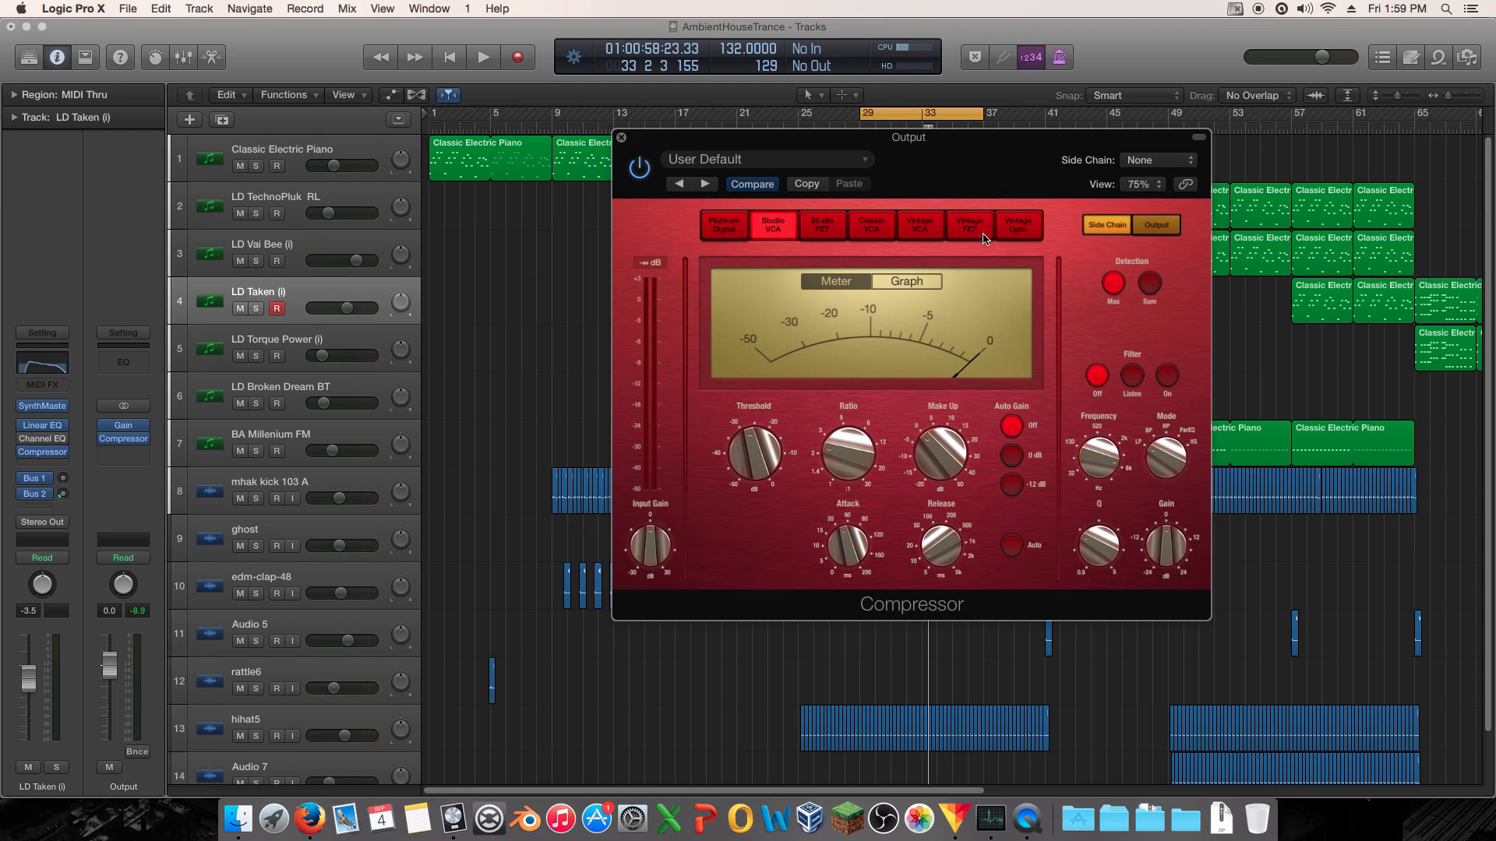
{"action": "left_click", "coordinate": [1016, 235]}
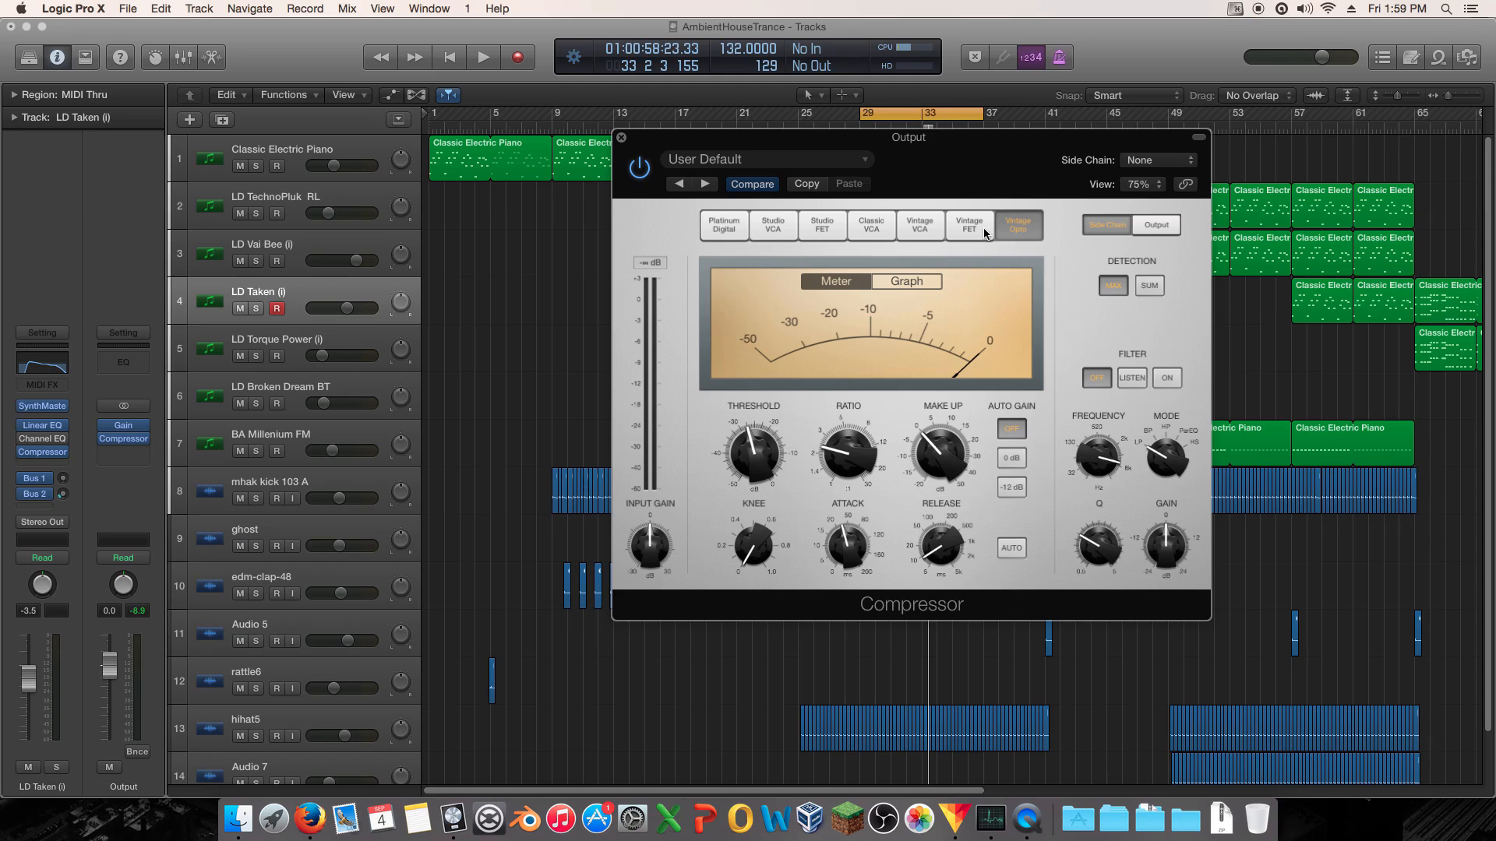
{"action": "left_click", "coordinate": [734, 231]}
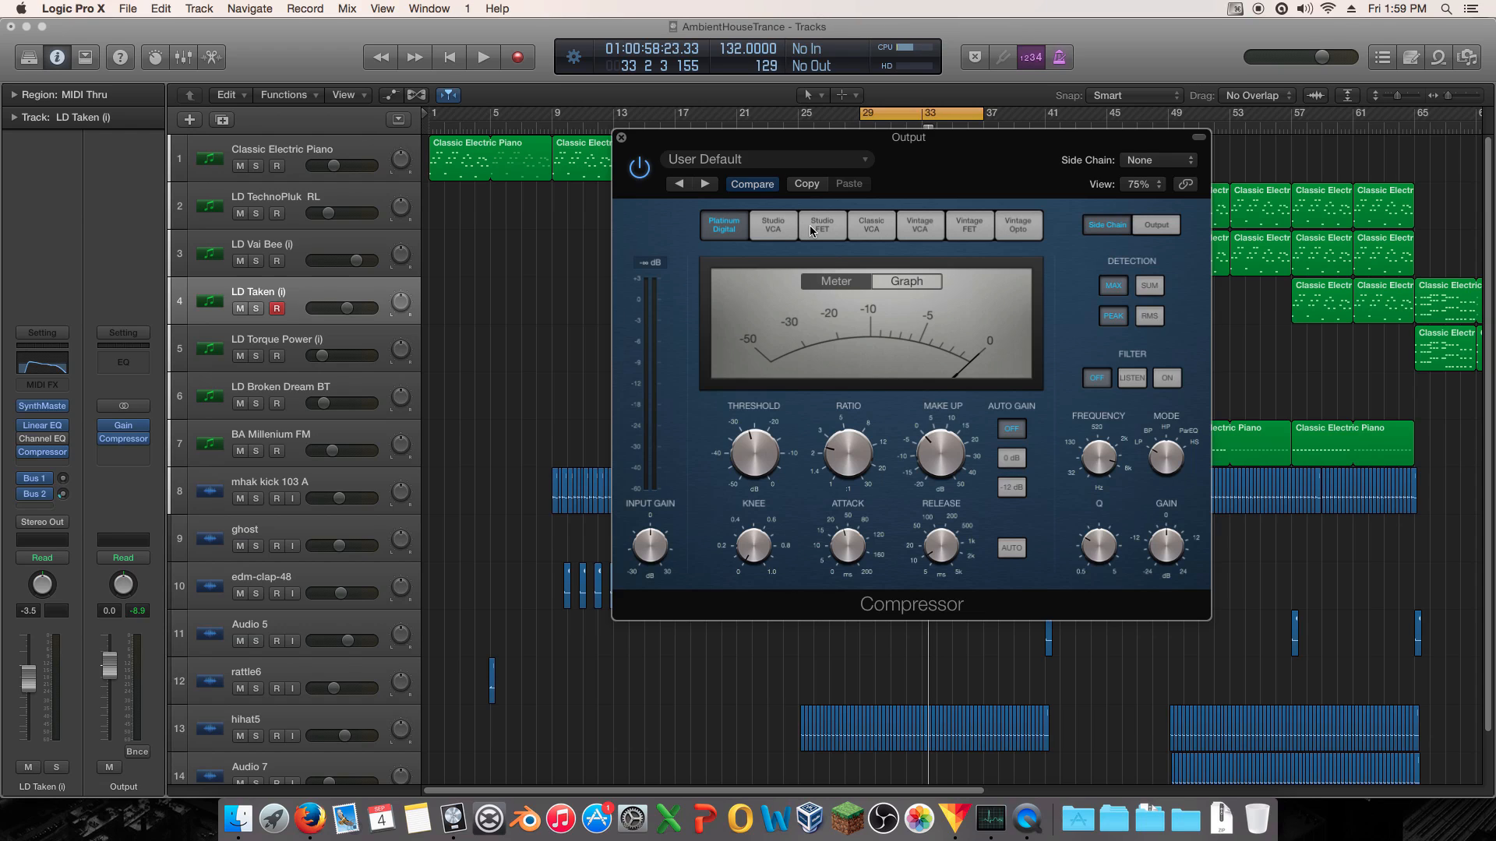
- Play the section, audition Studio VCA briefly, and choose the Studio FET model with the threshold at -17 dB
{"action": "key", "text": "space"}
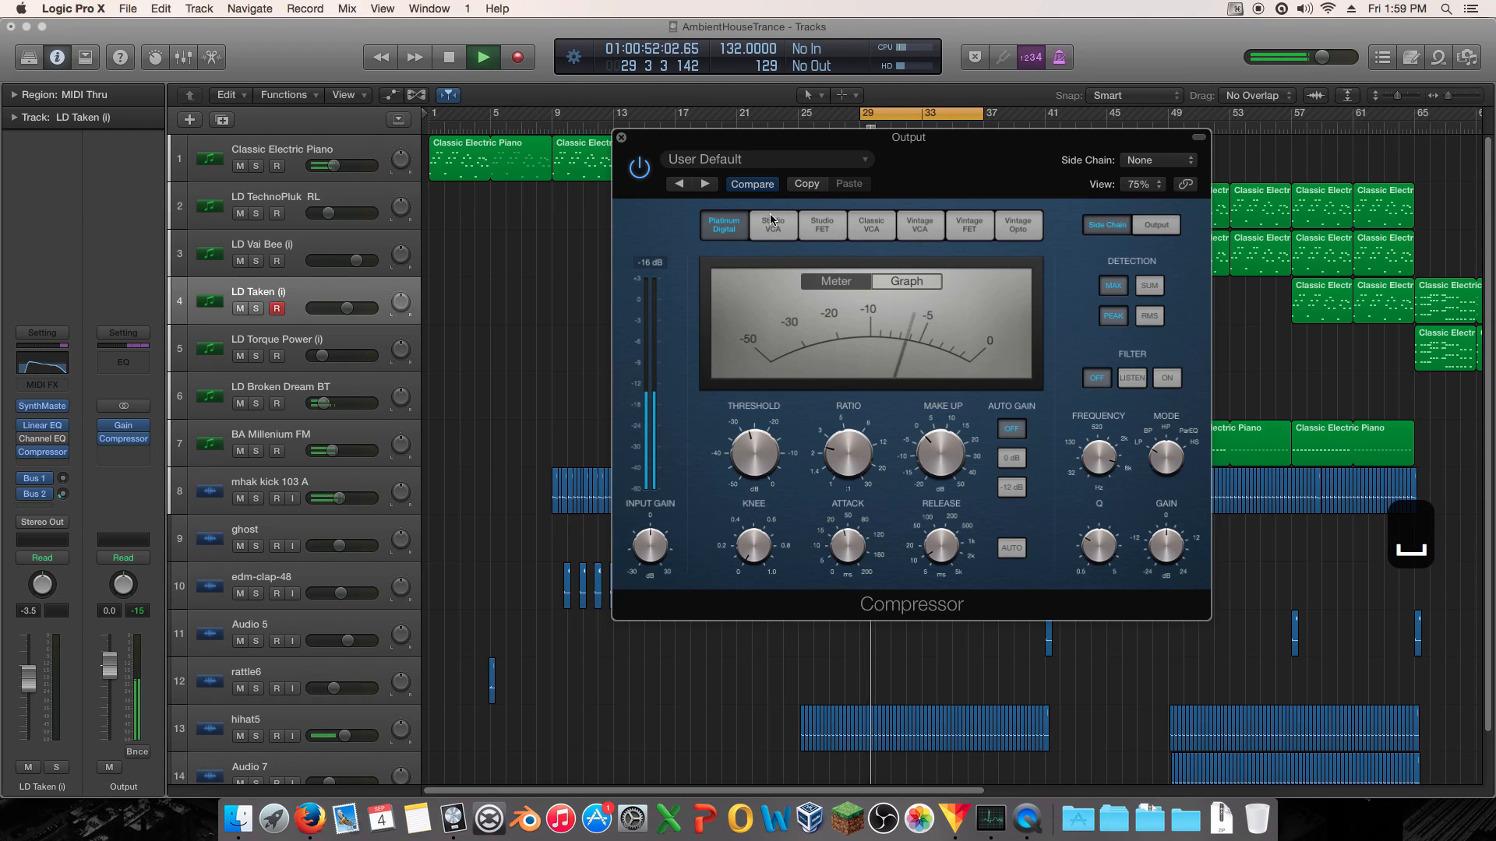
{"action": "left_click", "coordinate": [773, 230]}
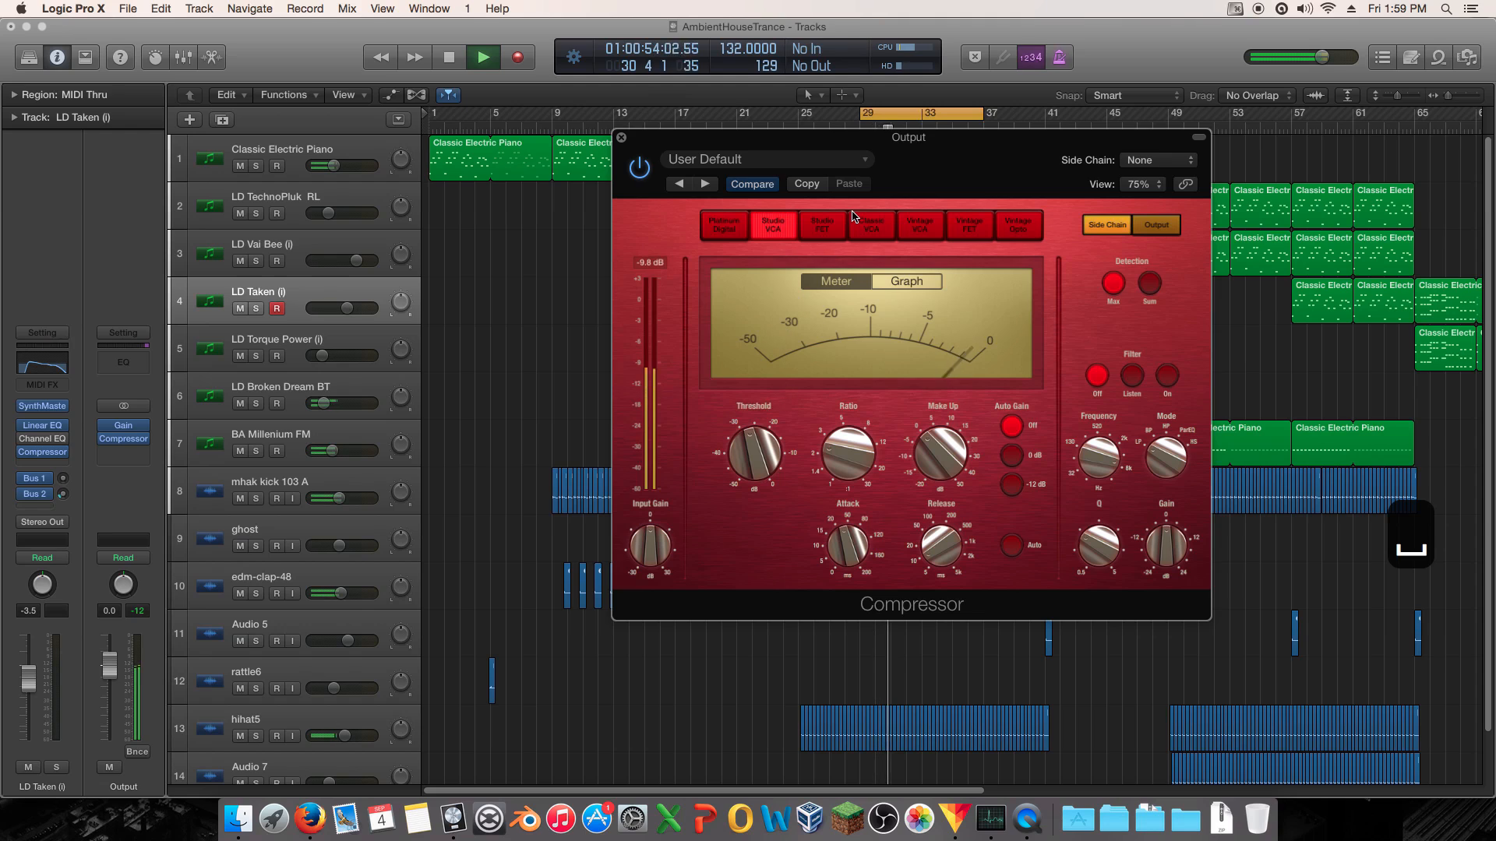
{"action": "left_click", "coordinate": [823, 227]}
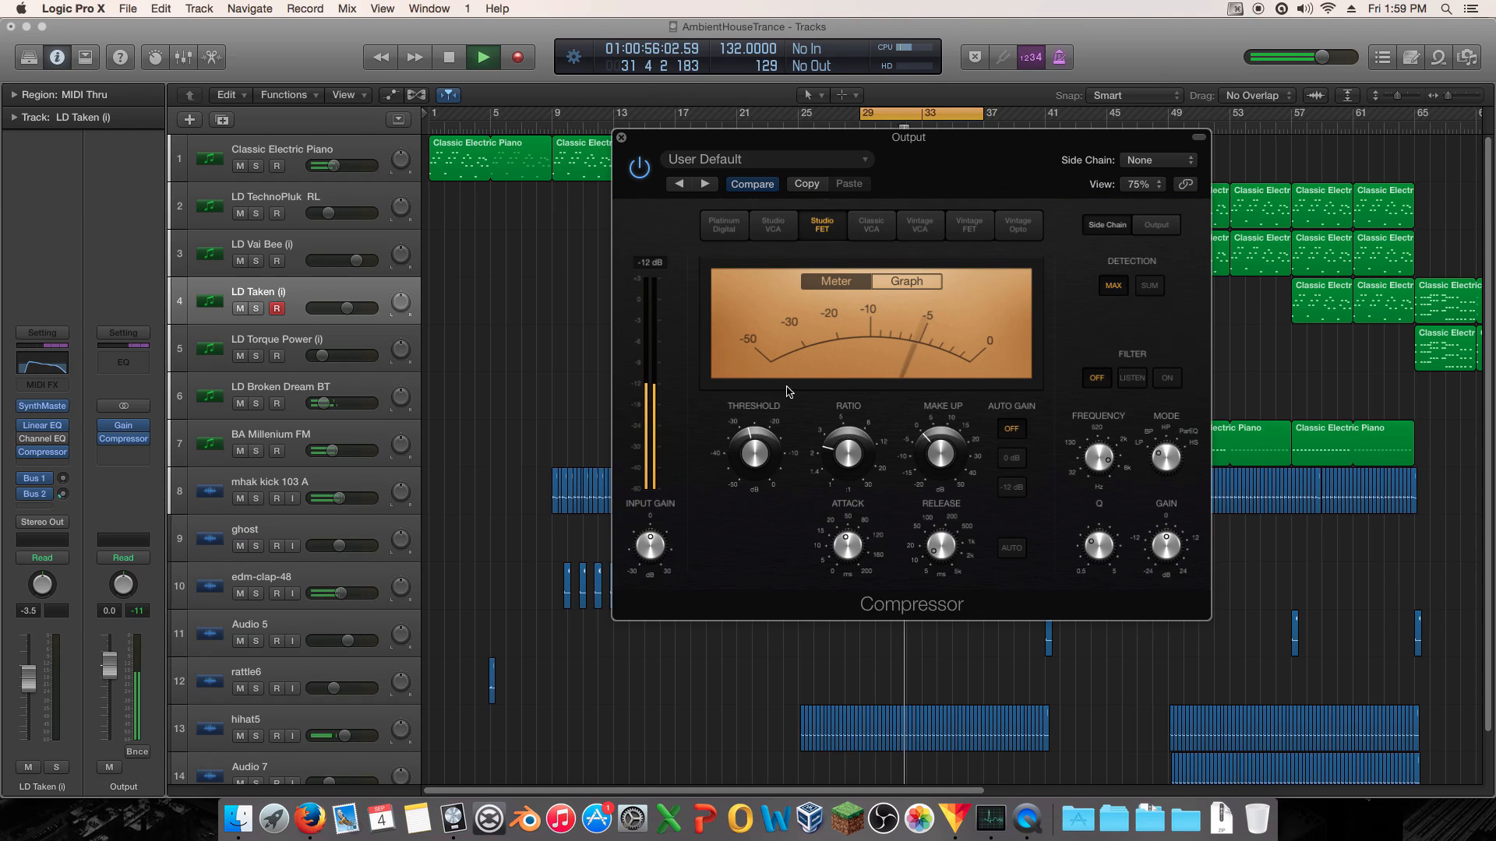
{"action": "left_click_drag", "start_coordinate": [755, 440], "coordinate": [755, 421]}
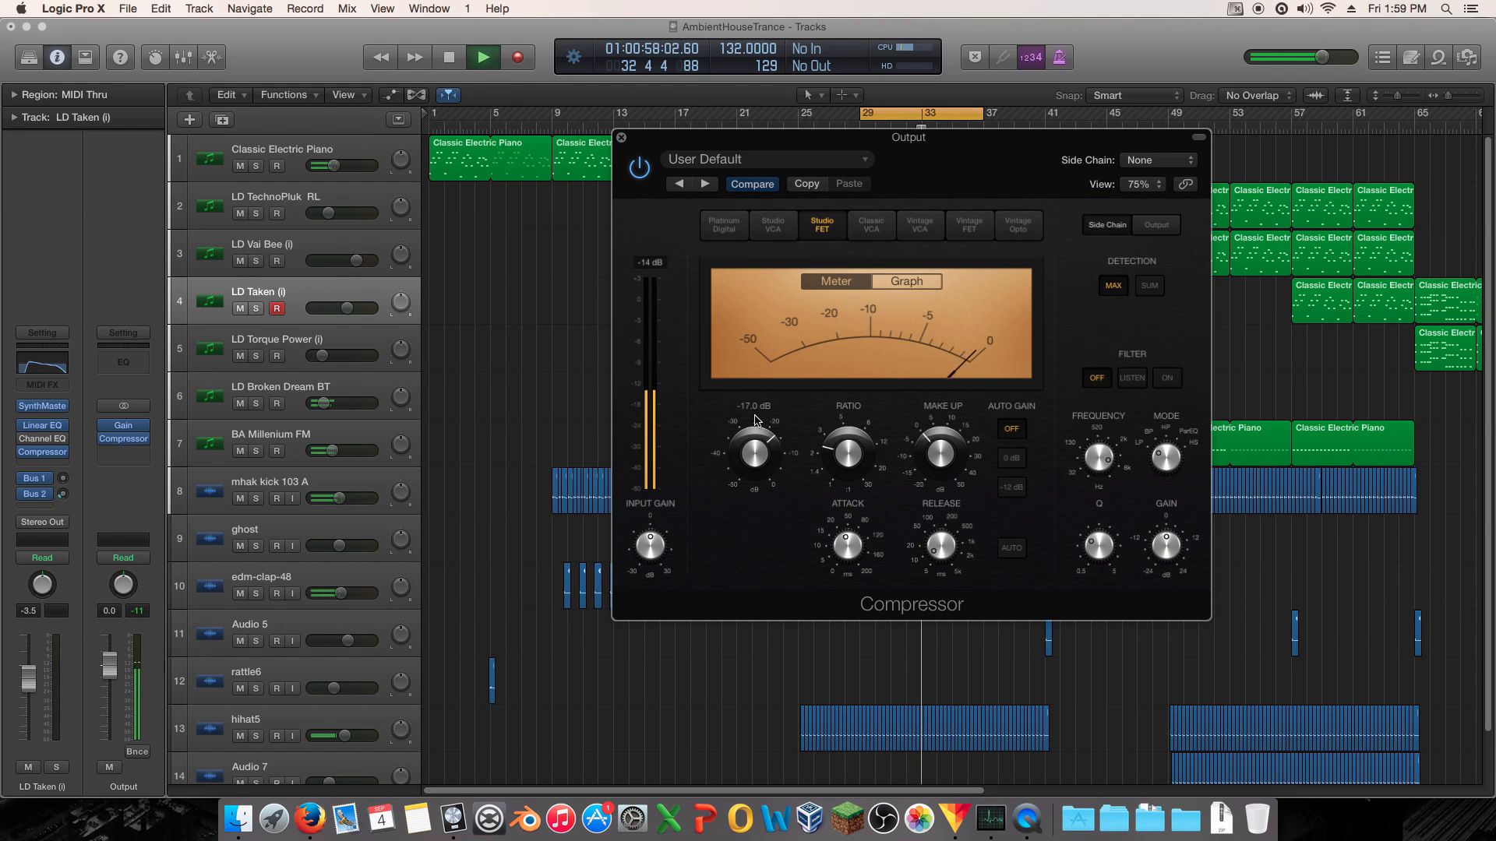
- Set the Studio FET model's ratio to 4.8:1 and, with the graph display shown, its threshold to -19 dB
{"action": "left_click", "coordinate": [715, 229]}
{"action": "left_click", "coordinate": [831, 224]}
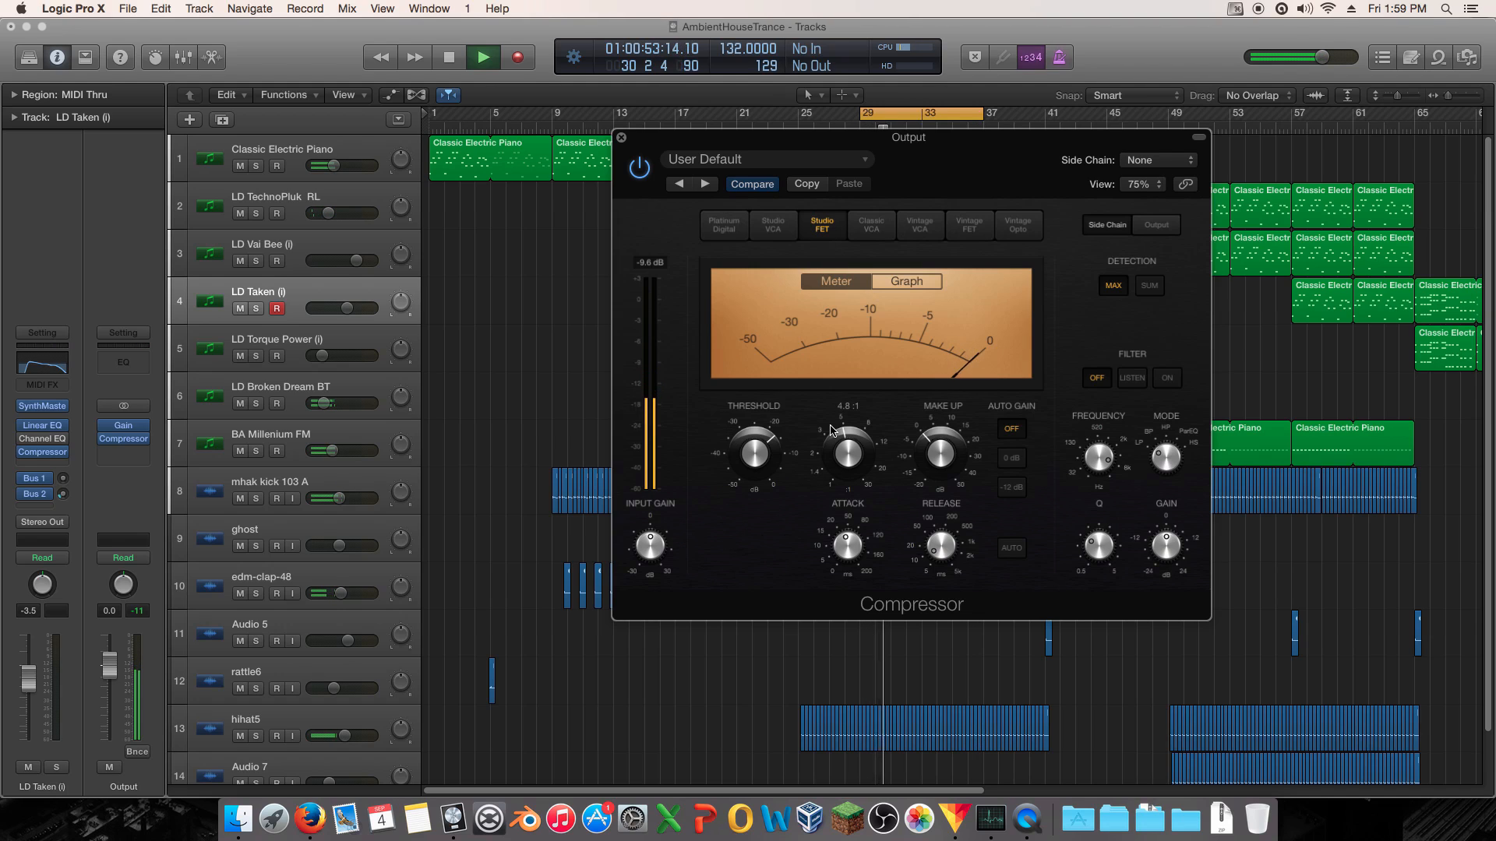
{"action": "left_click", "coordinate": [888, 280]}
{"action": "left_click_drag", "start_coordinate": [763, 462], "coordinate": [756, 471]}
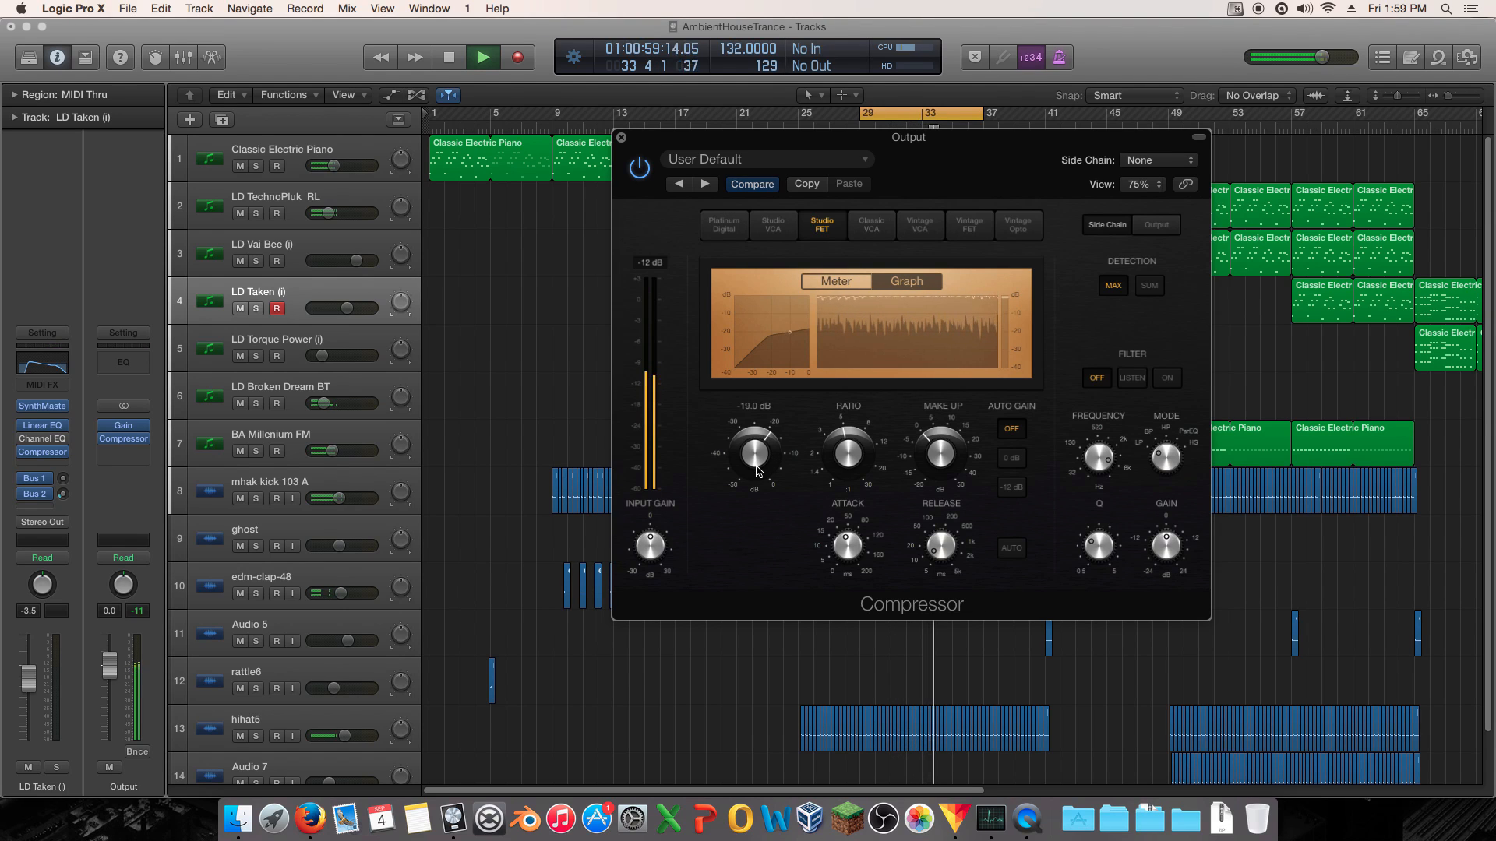
- Compare Studio FET with Platinum Digital, and bypass and re-enable the Compressor to hear its effect on the output
{"action": "left_click", "coordinate": [730, 230]}
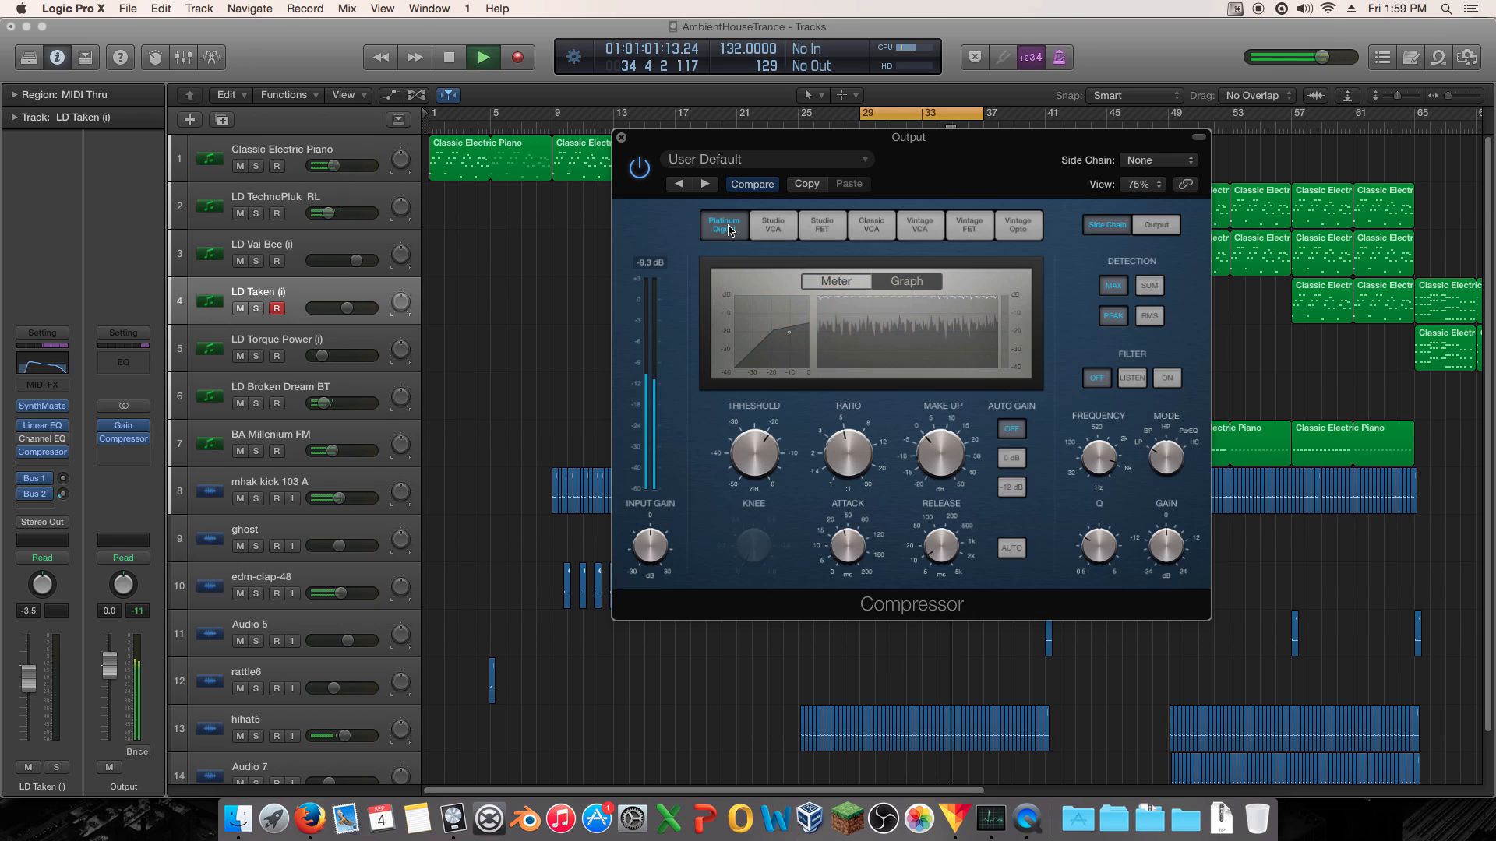
{"action": "left_click", "coordinate": [824, 226]}
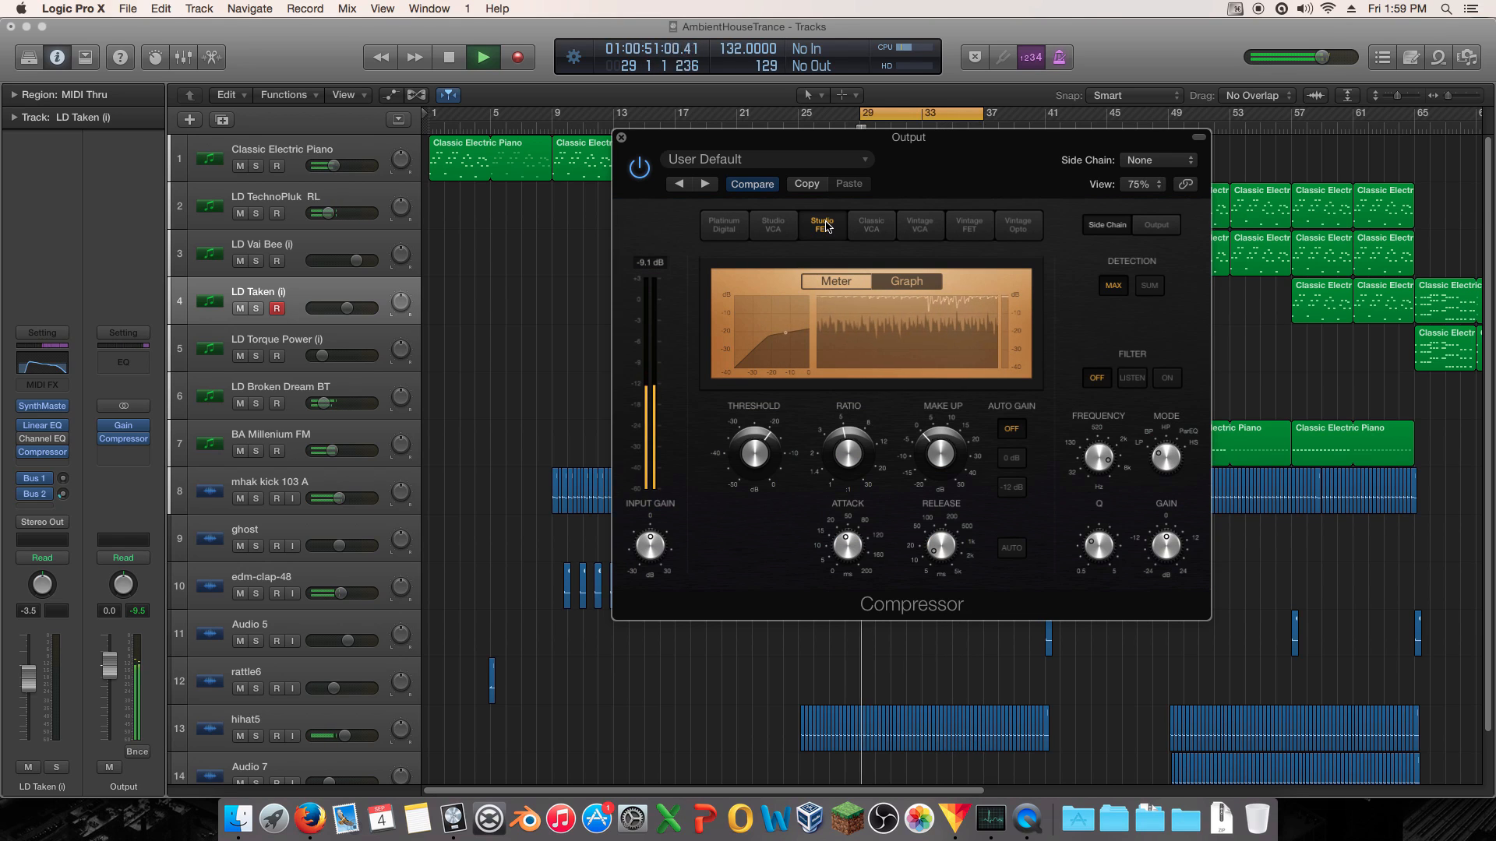
{"action": "mouse_move", "coordinate": [940, 464]}
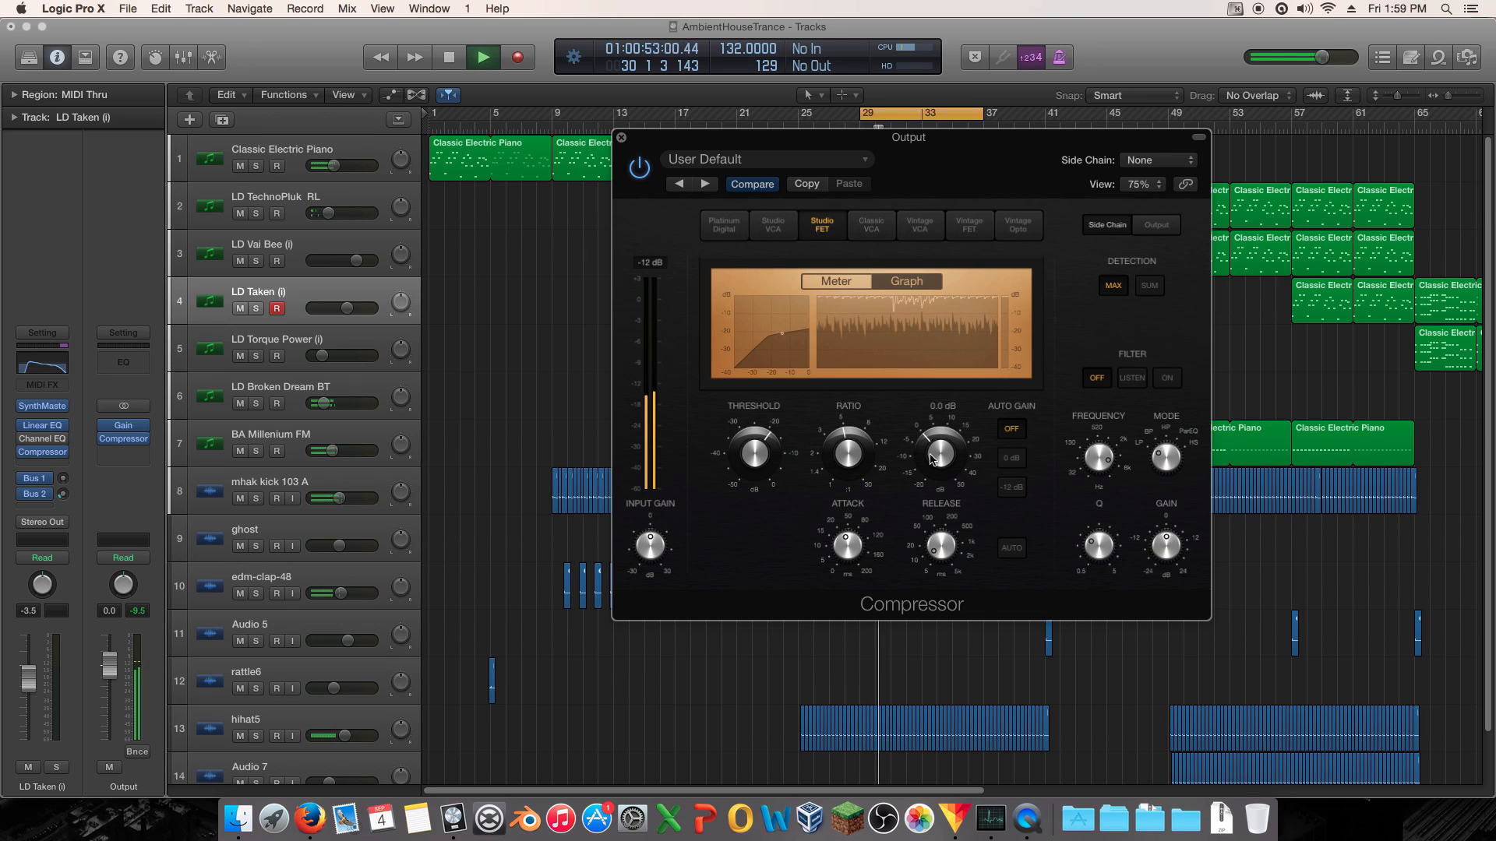
{"action": "left_click", "coordinate": [643, 172]}
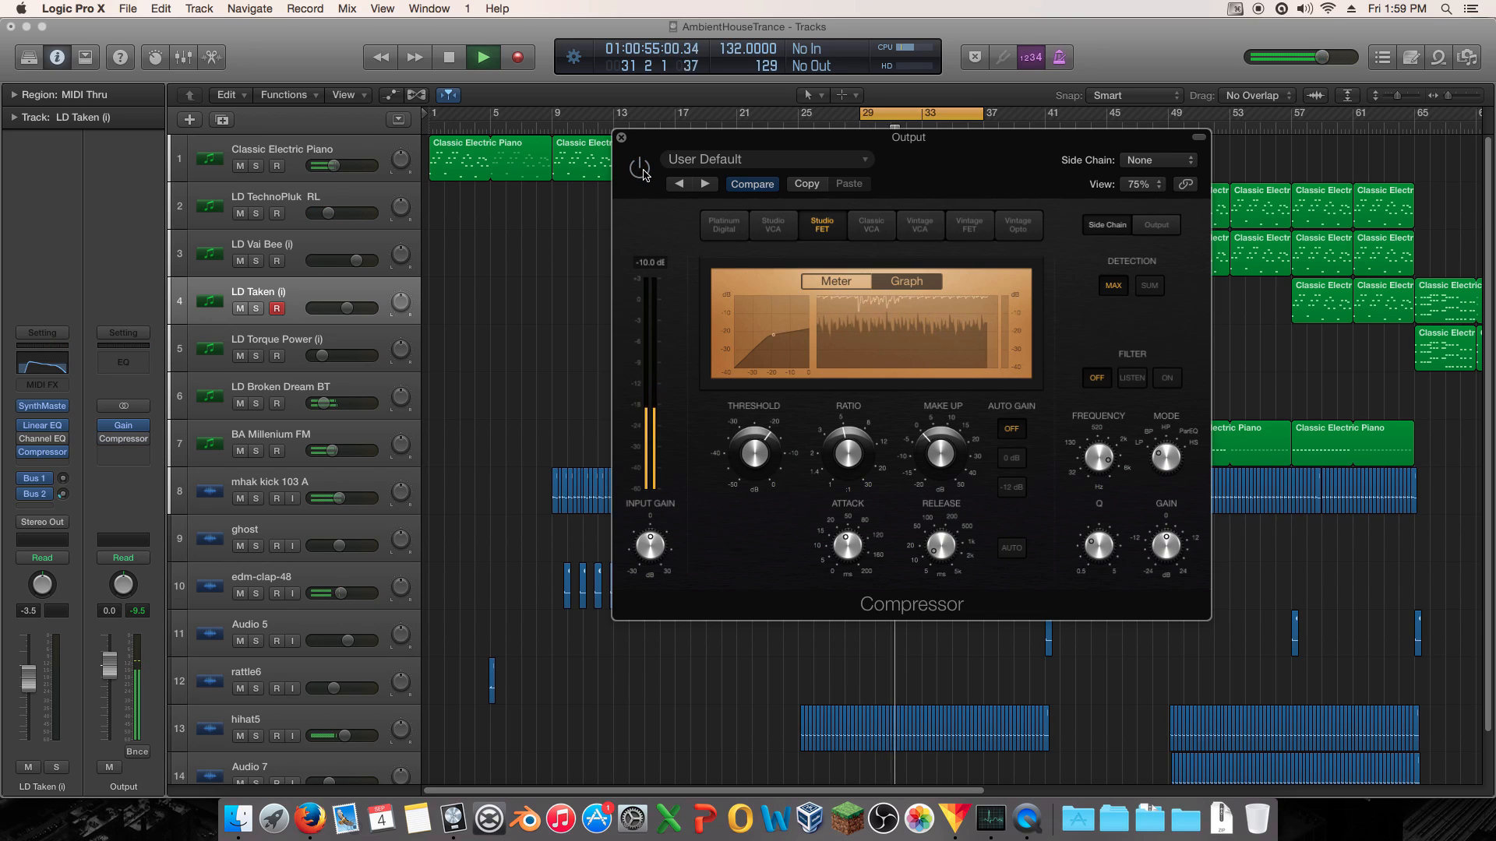
{"action": "left_click", "coordinate": [640, 169]}
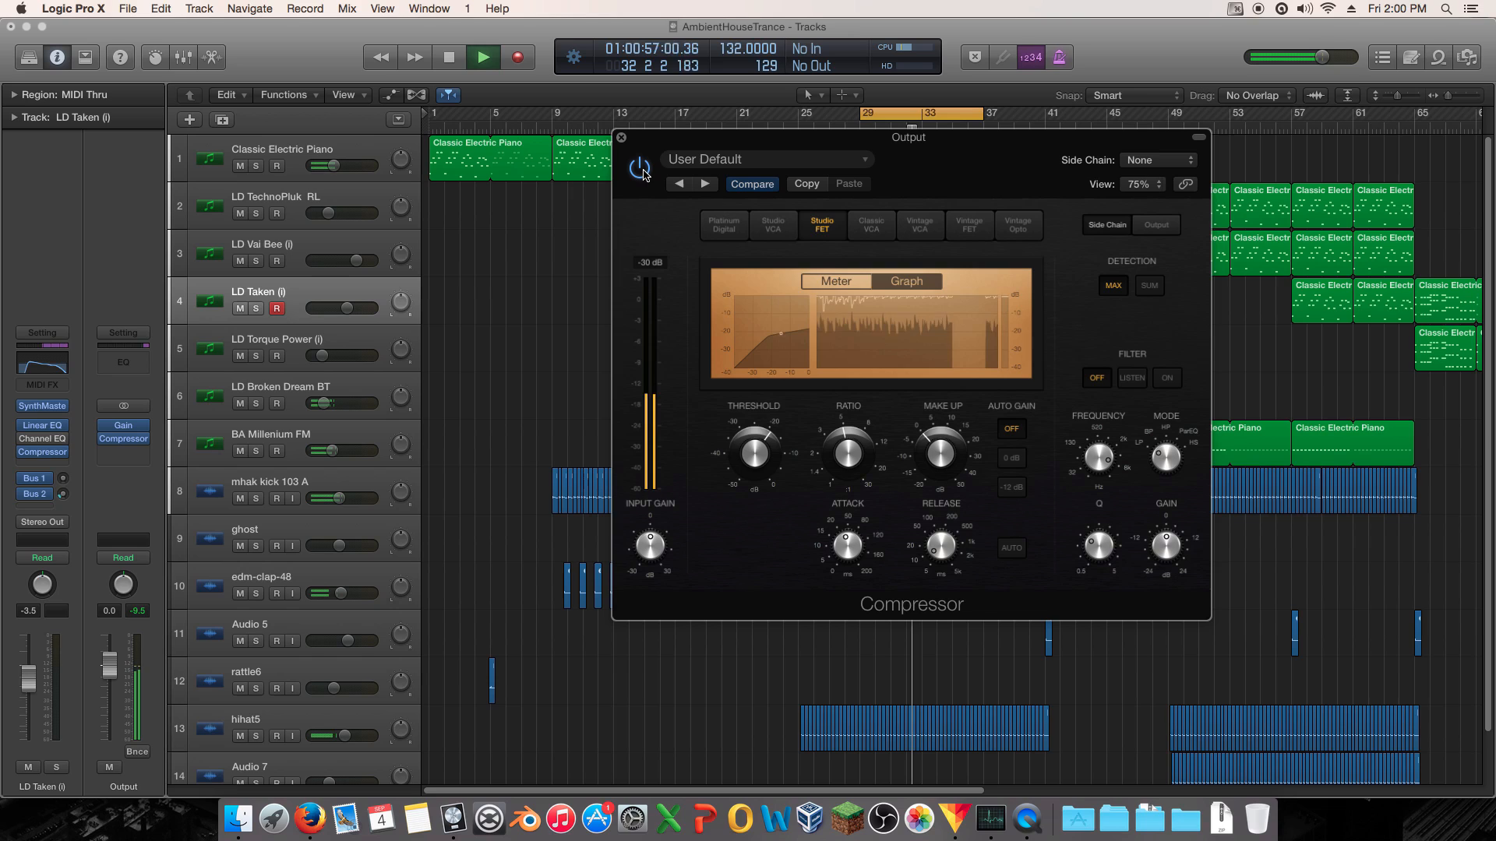
- Fine-tune the Studio FET model's attack slightly, stop playback, and close the Compressor window
{"action": "mouse_move", "coordinate": [854, 550]}
{"action": "mouse_move", "coordinate": [854, 550]}
{"action": "left_mouse_down"}
{"action": "mouse_move", "coordinate": [854, 531]}
{"action": "mouse_move", "coordinate": [850, 605]}
{"action": "mouse_move", "coordinate": [852, 541]}
{"action": "left_mouse_up"}
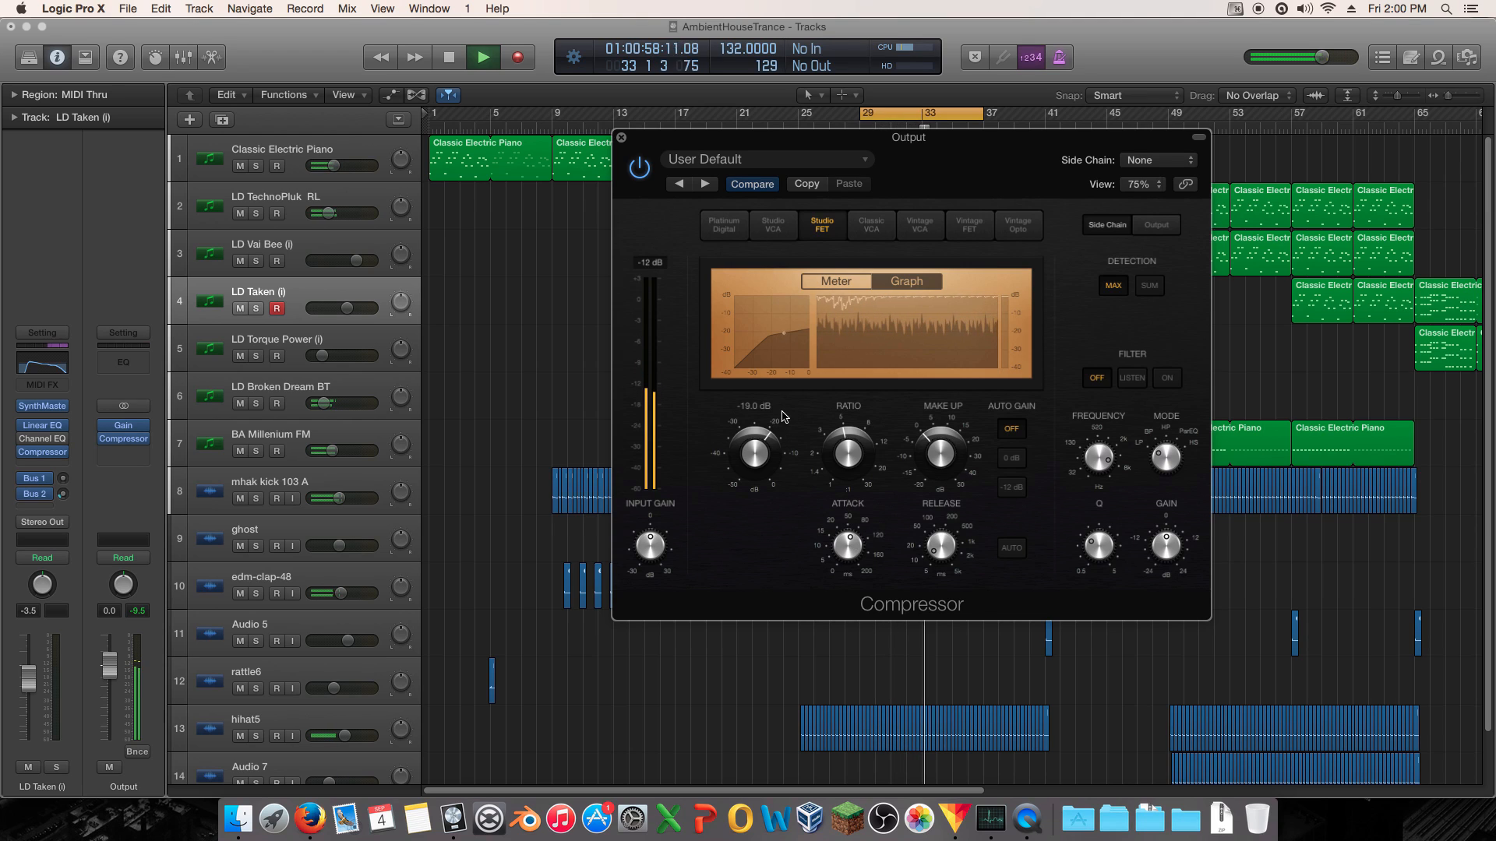
{"action": "key", "text": "space"}
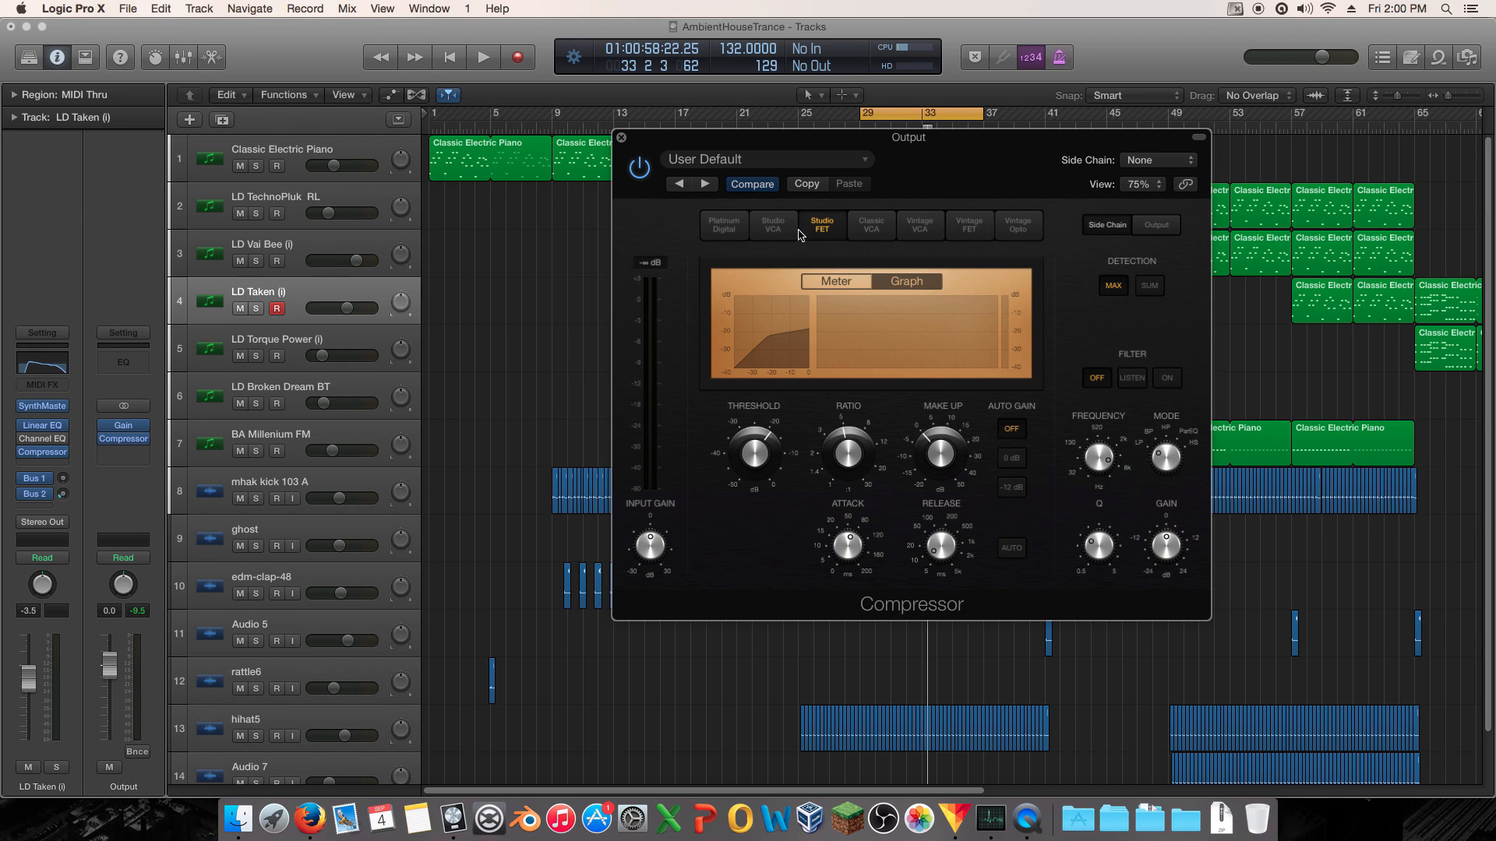
{"action": "left_click", "coordinate": [622, 138]}
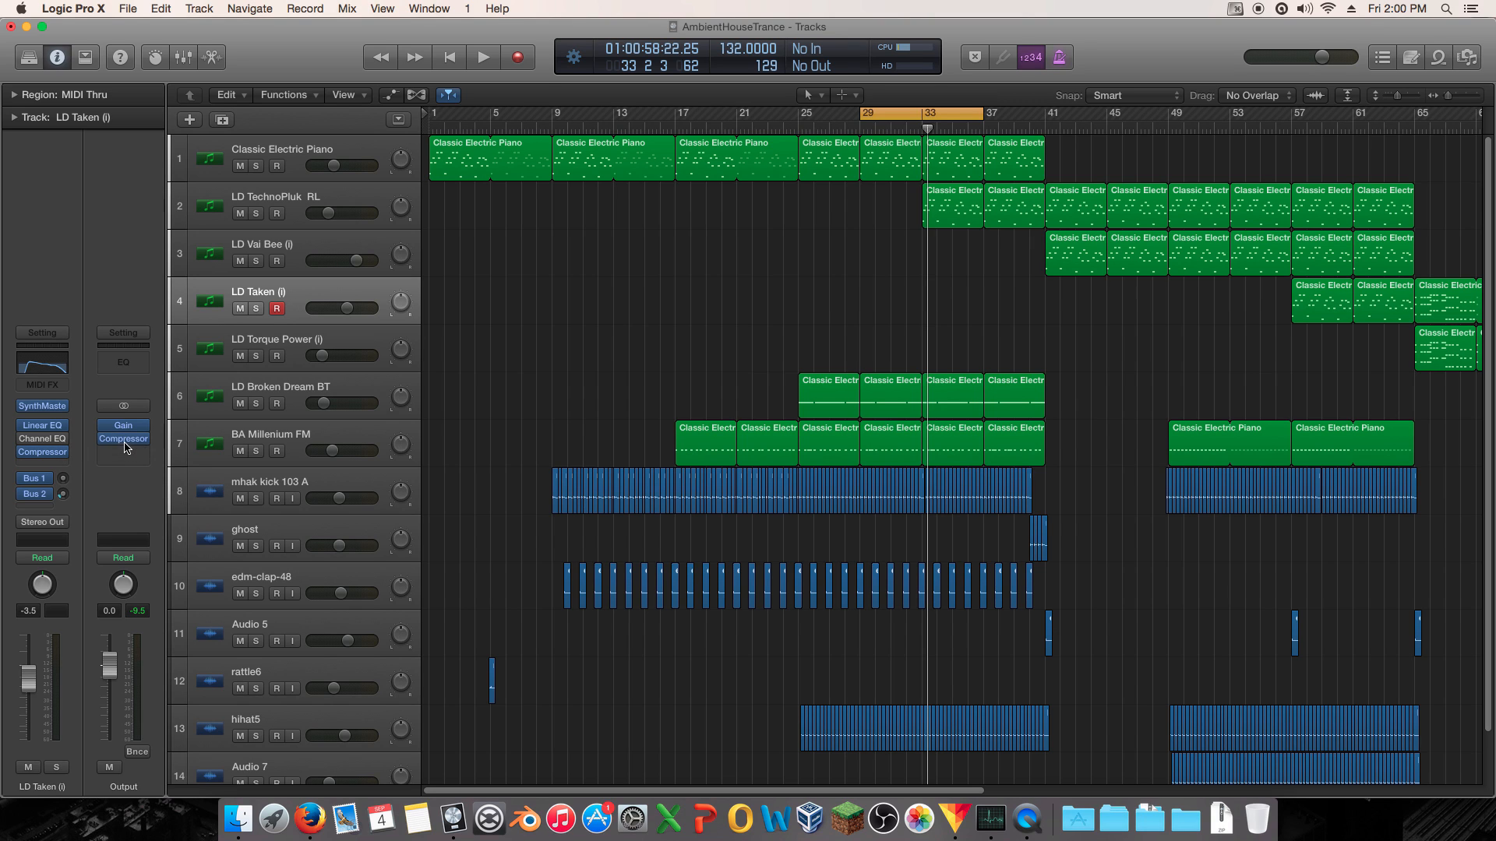
- Insert a stereo Linear Phase EQ after the Compressor on the output channel, and close its window
{"action": "left_click", "coordinate": [137, 454]}
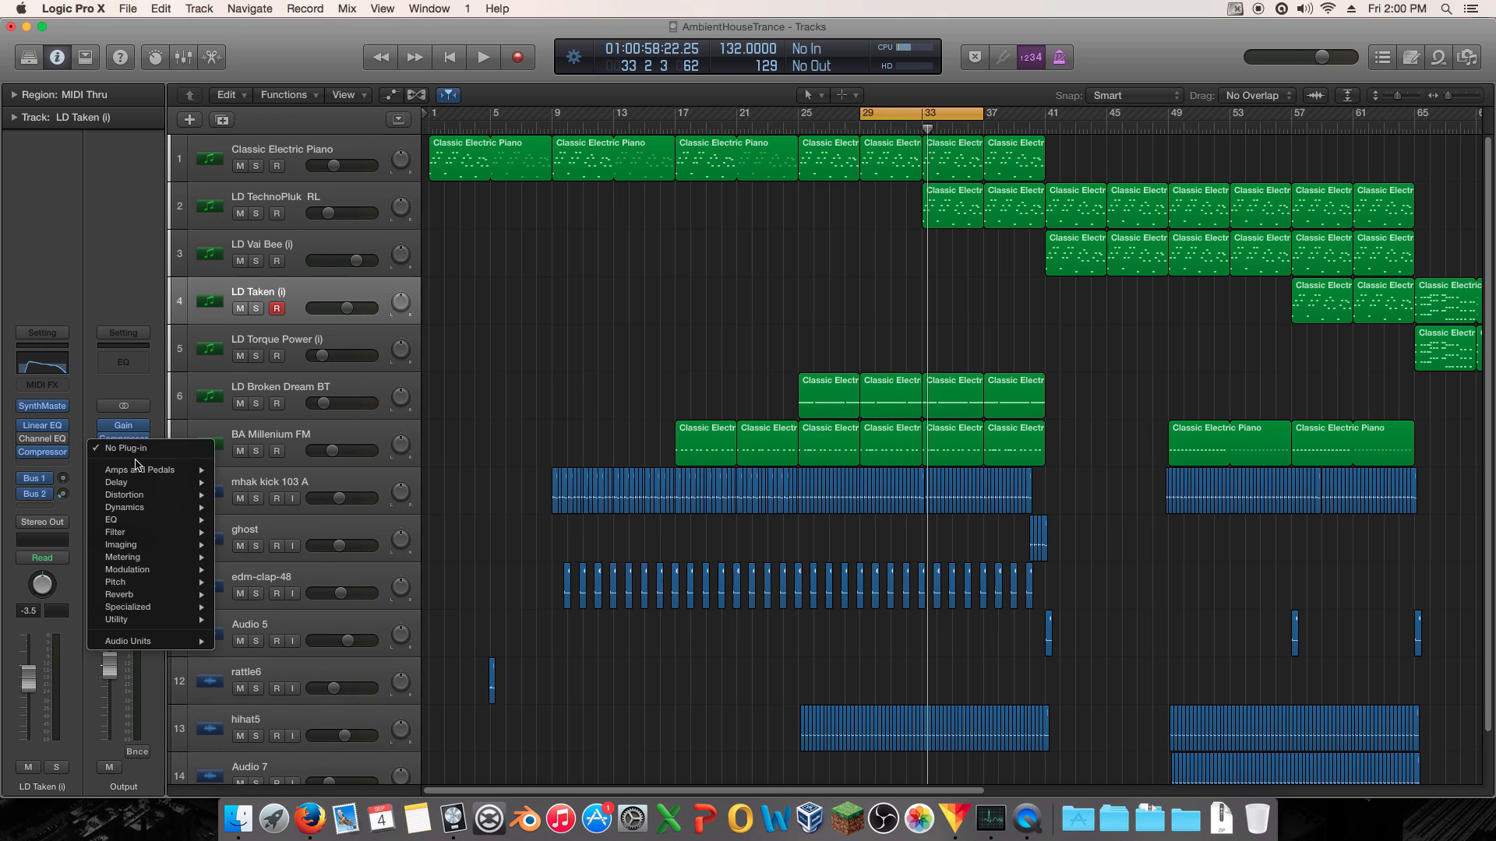
{"action": "mouse_move", "coordinate": [165, 522]}
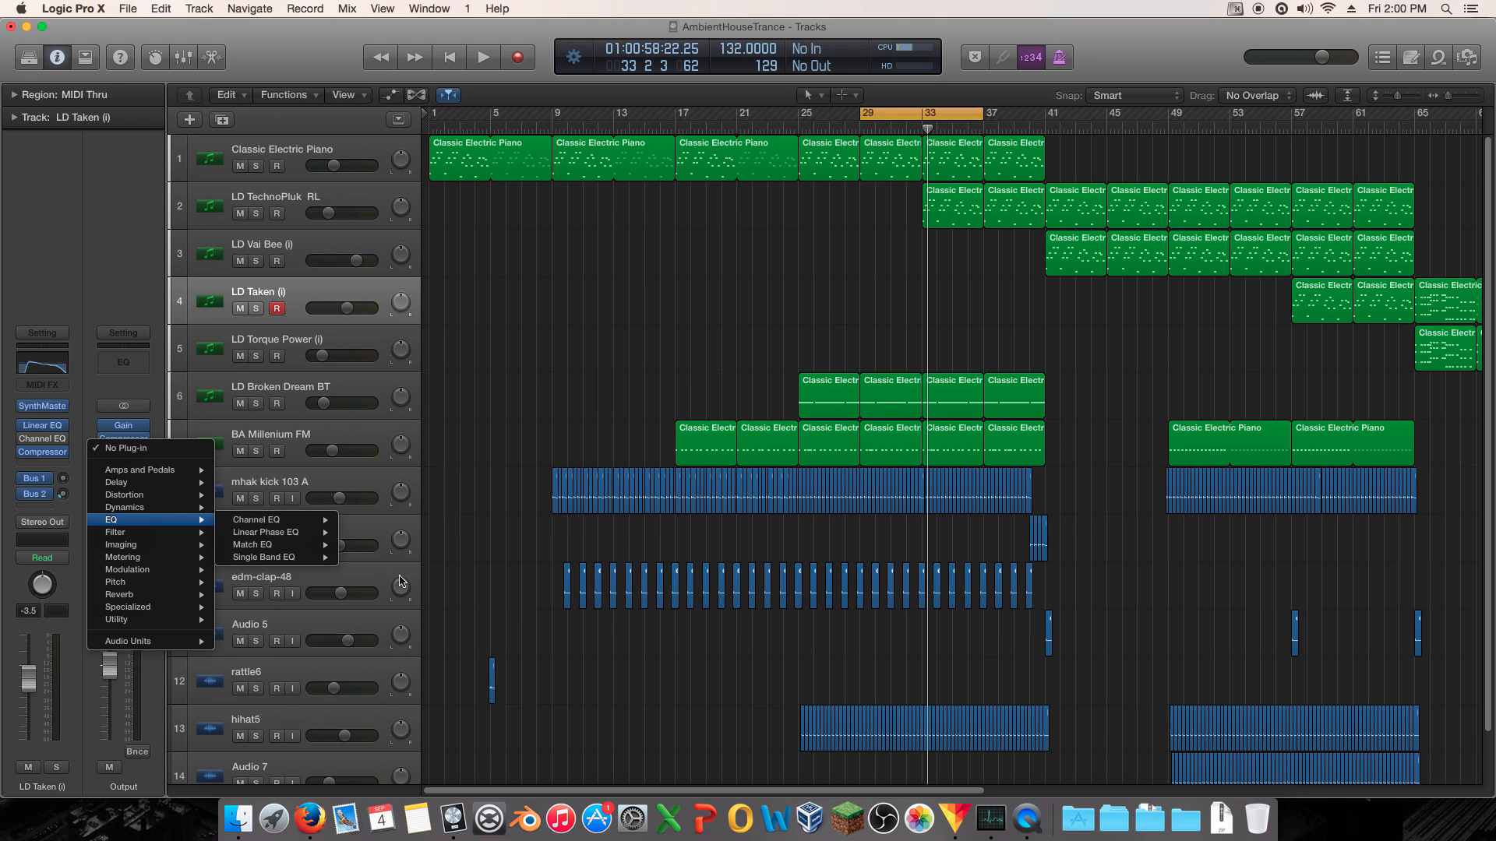
{"action": "mouse_move", "coordinate": [328, 537]}
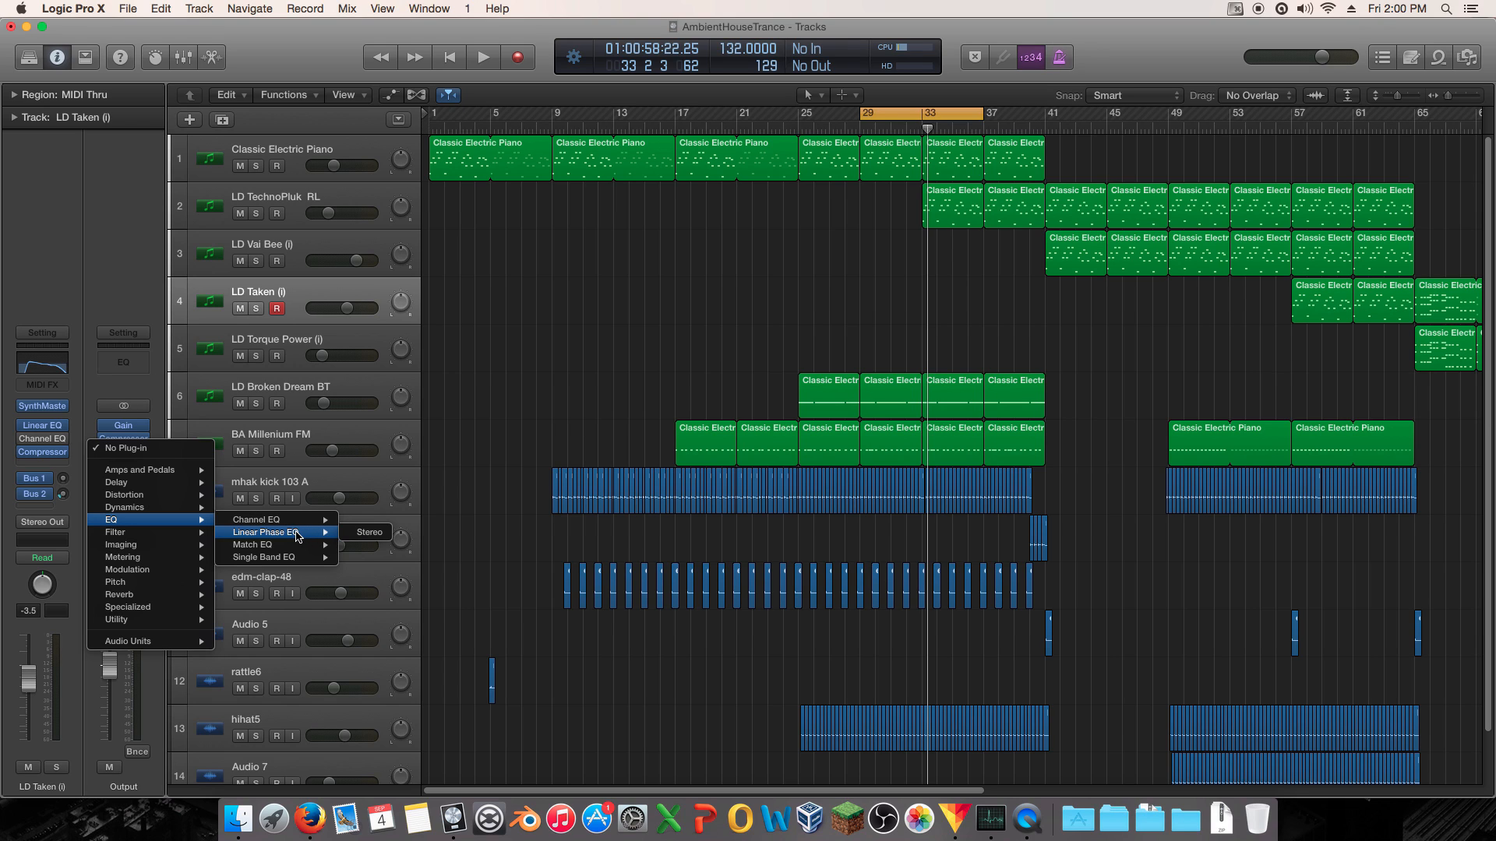
{"action": "left_click", "coordinate": [364, 533]}
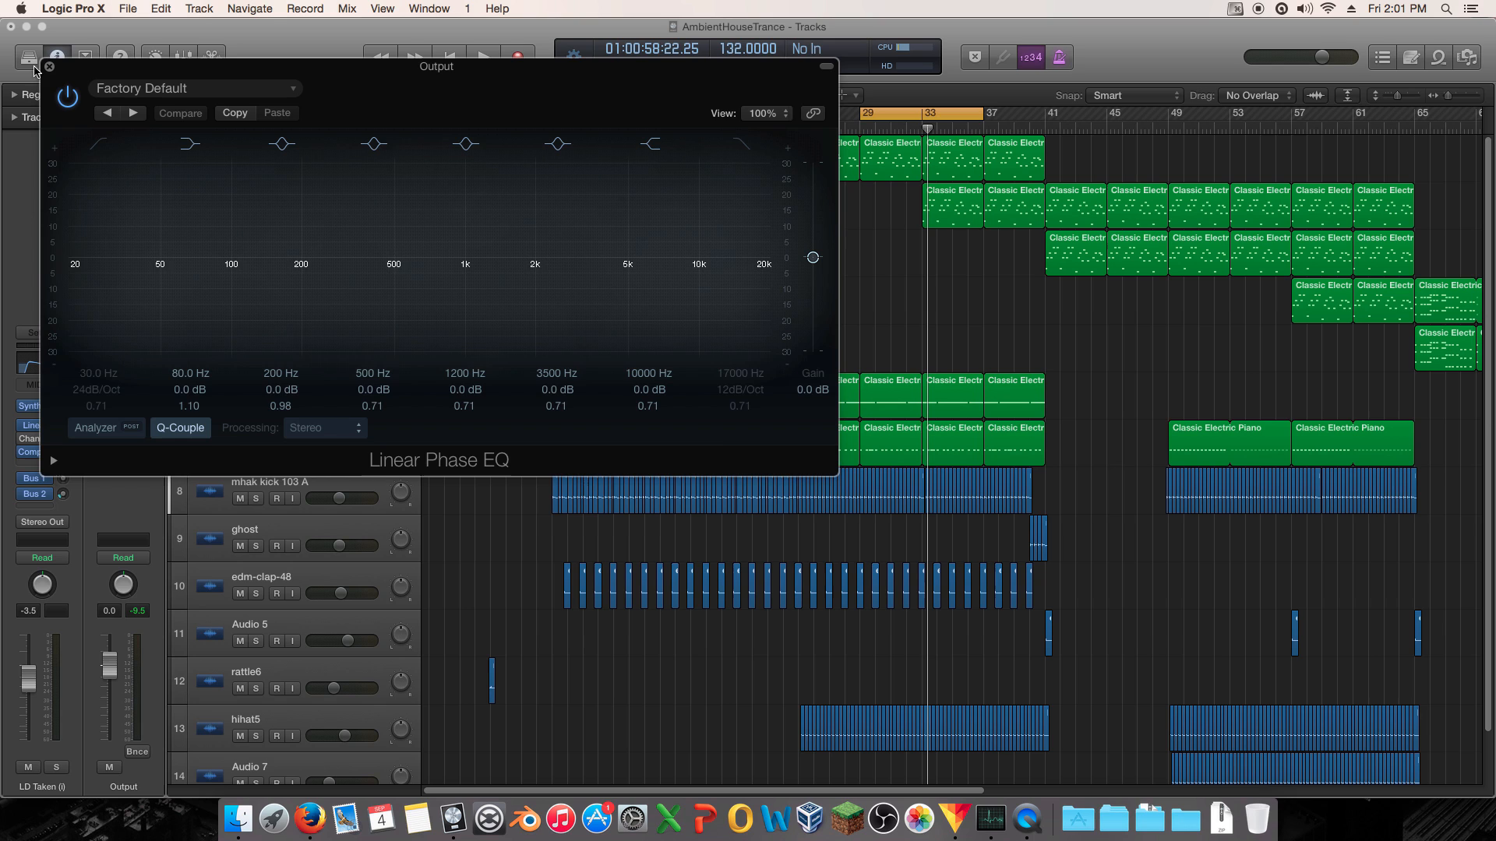
{"action": "left_click", "coordinate": [49, 68]}
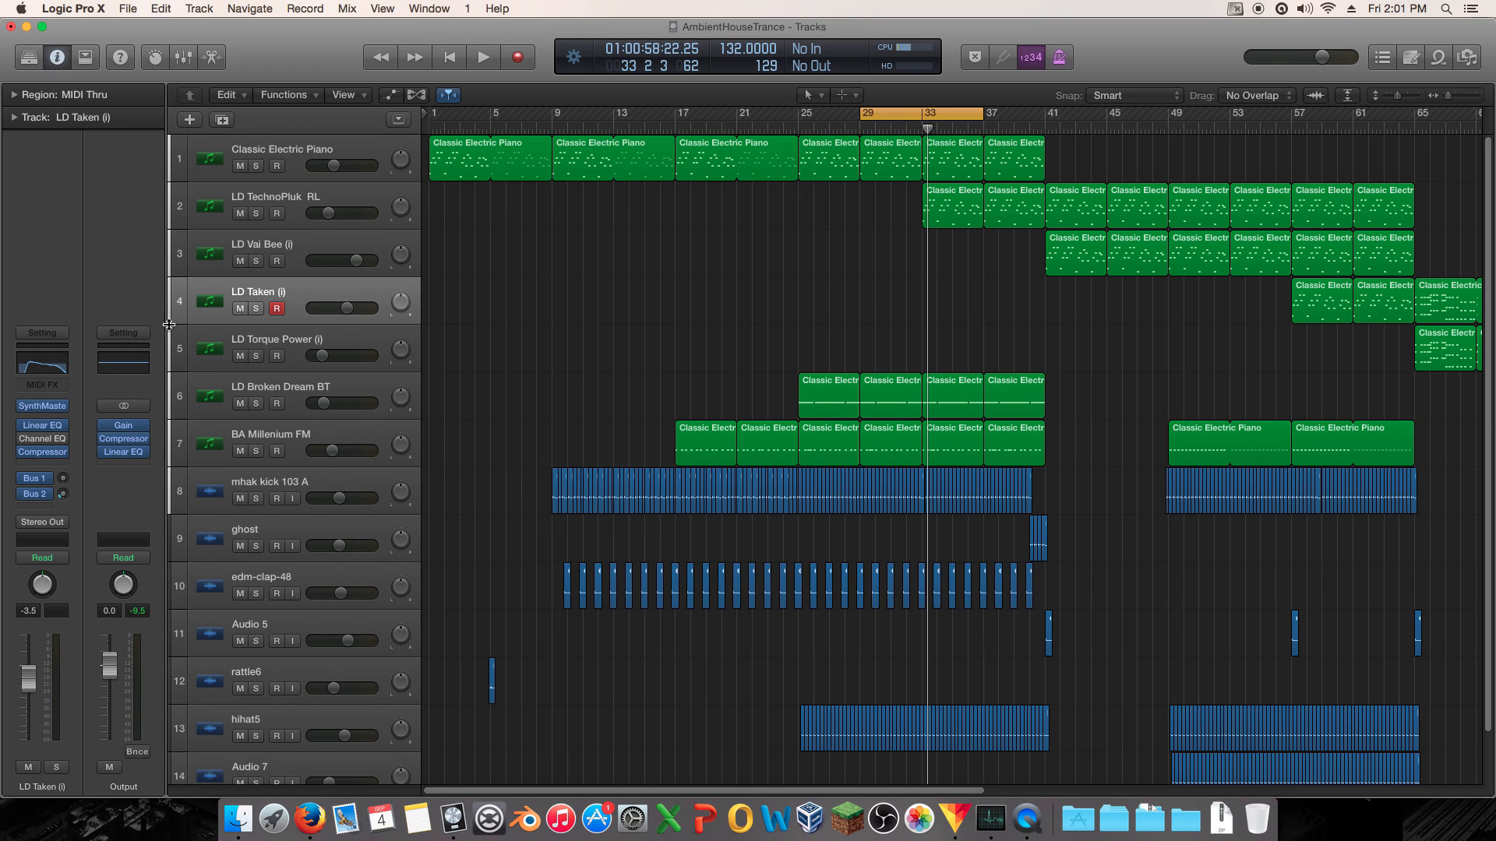
- Review the output channel's Compressor settings and audition the cycled section briefly
{"action": "left_click", "coordinate": [125, 439]}
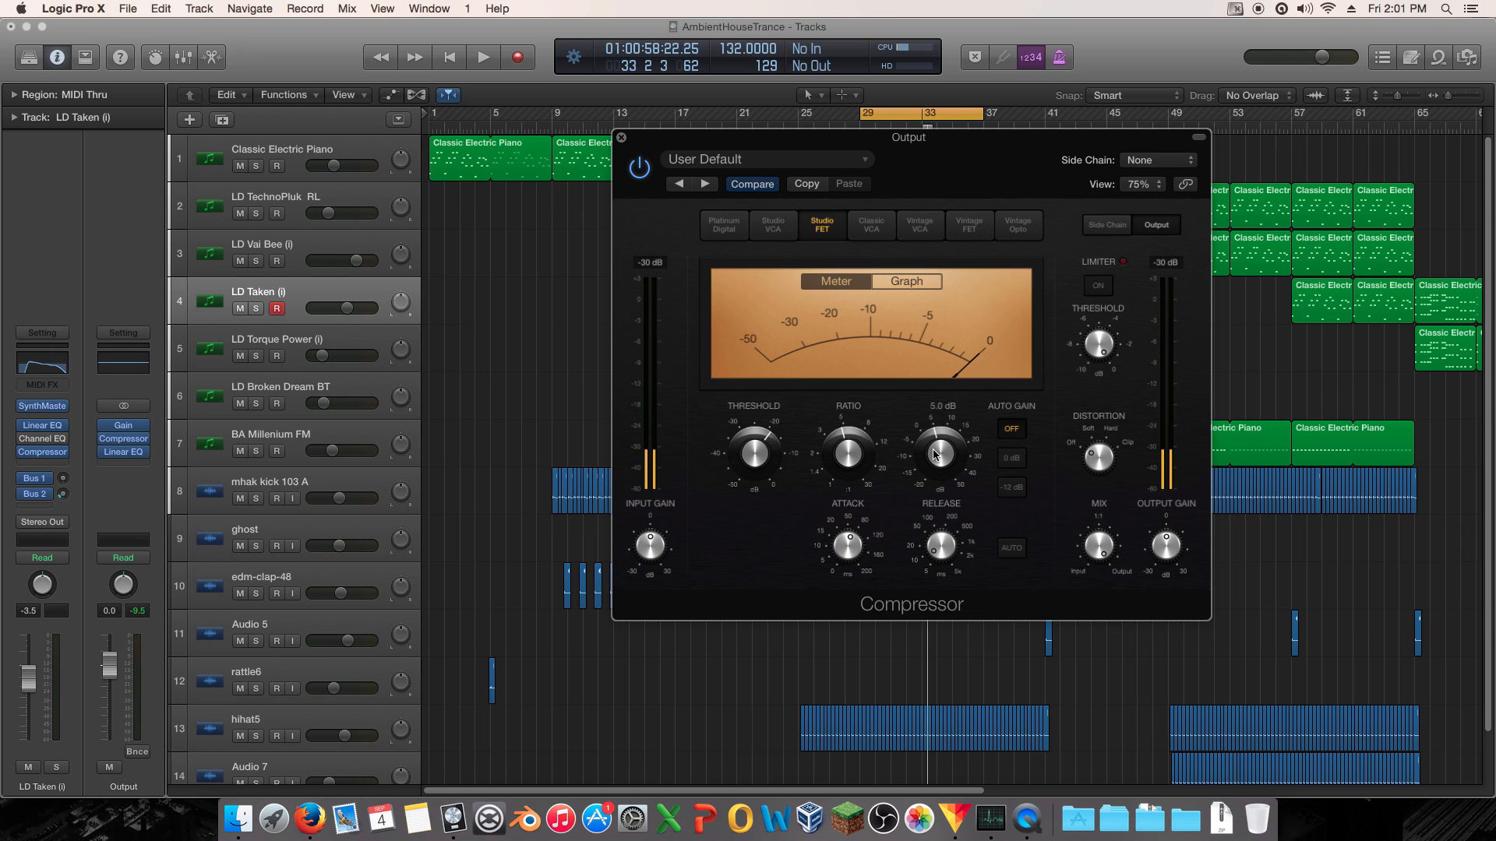
{"action": "left_click", "coordinate": [622, 138]}
{"action": "key", "text": "space"}
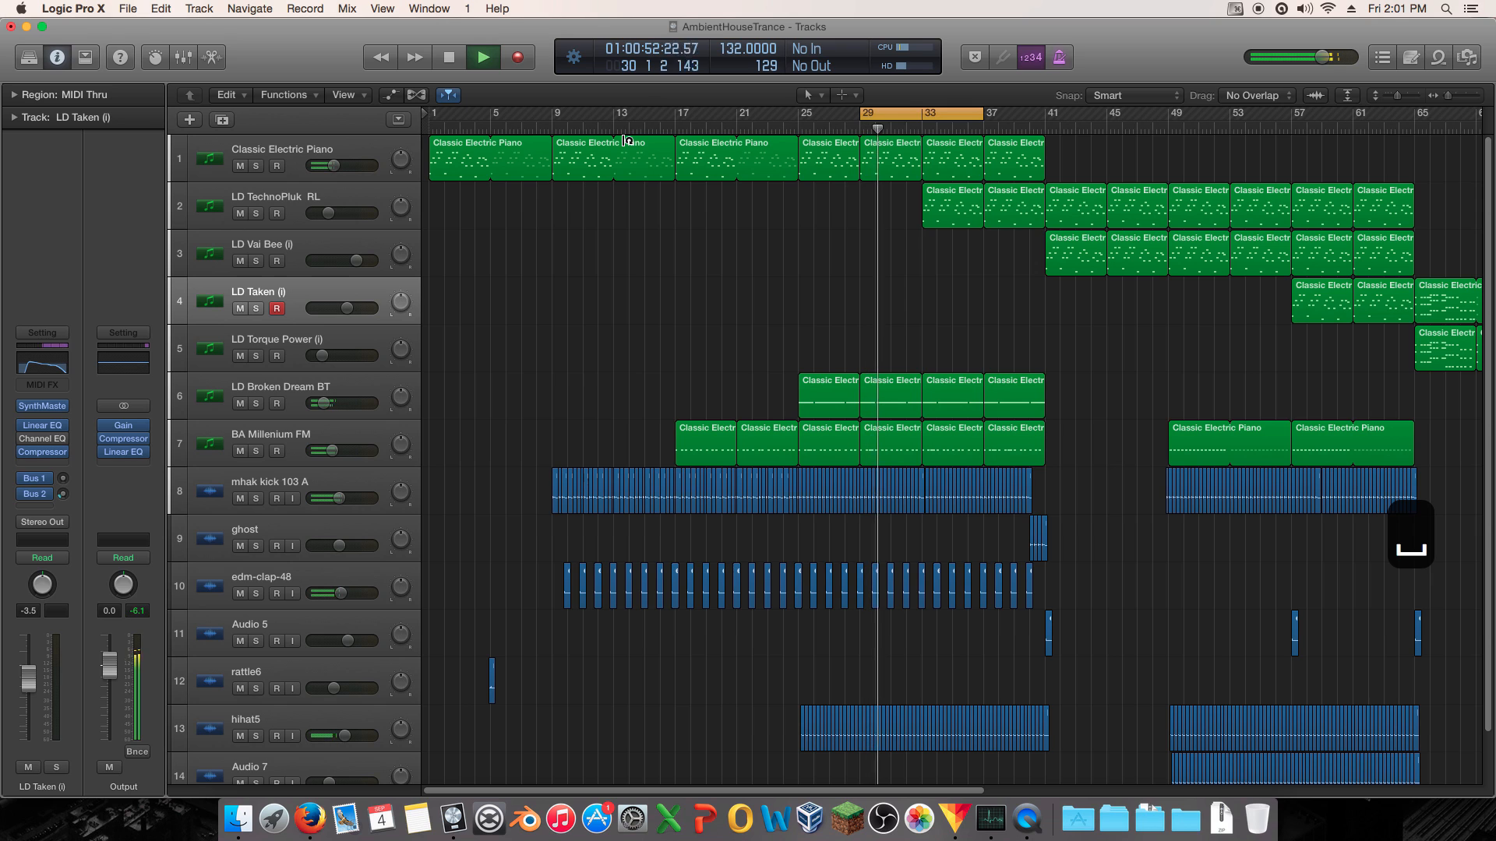
{"action": "key", "text": "space"}
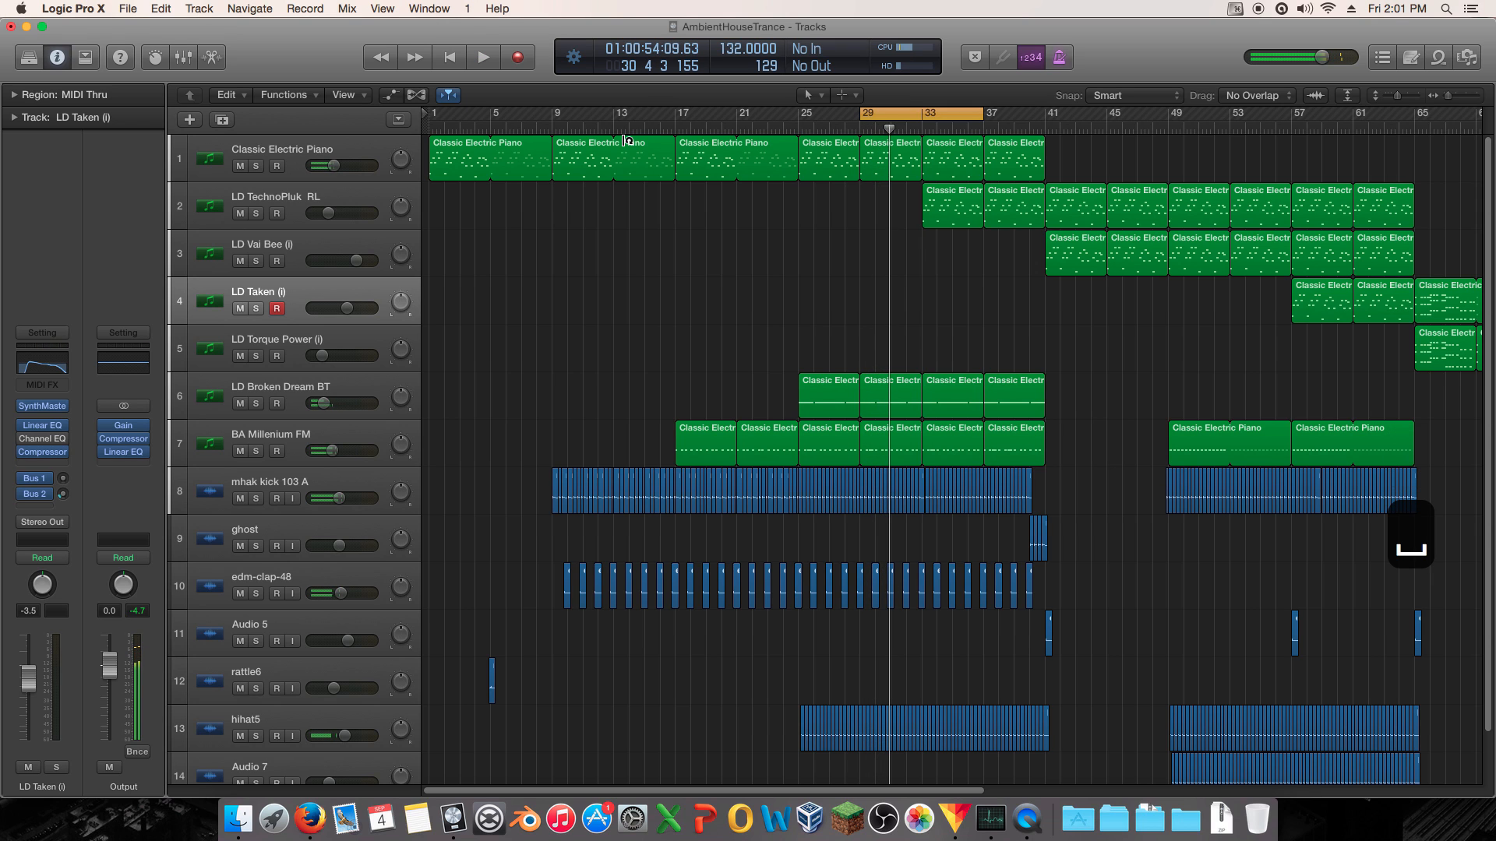
- Open the output's Linear Phase EQ, move the 500 Hz band to 450 Hz, and set its gain to 0 dB
{"action": "left_click", "coordinate": [123, 454]}
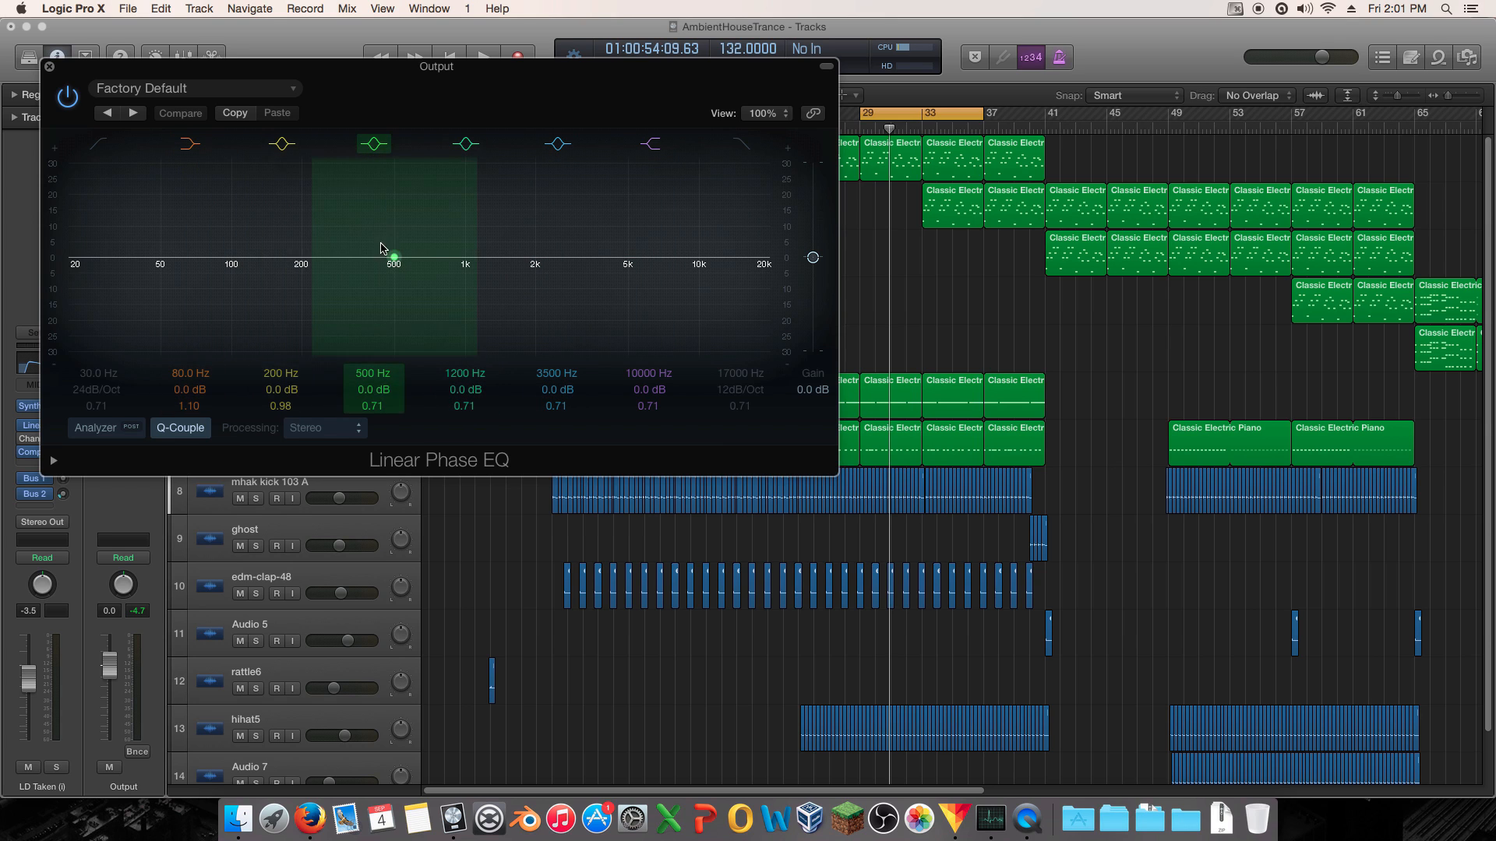
{"action": "mouse_move", "coordinate": [381, 272]}
{"action": "left_mouse_down"}
{"action": "mouse_move", "coordinate": [371, 241]}
{"action": "mouse_move", "coordinate": [378, 286]}
{"action": "left_mouse_up"}
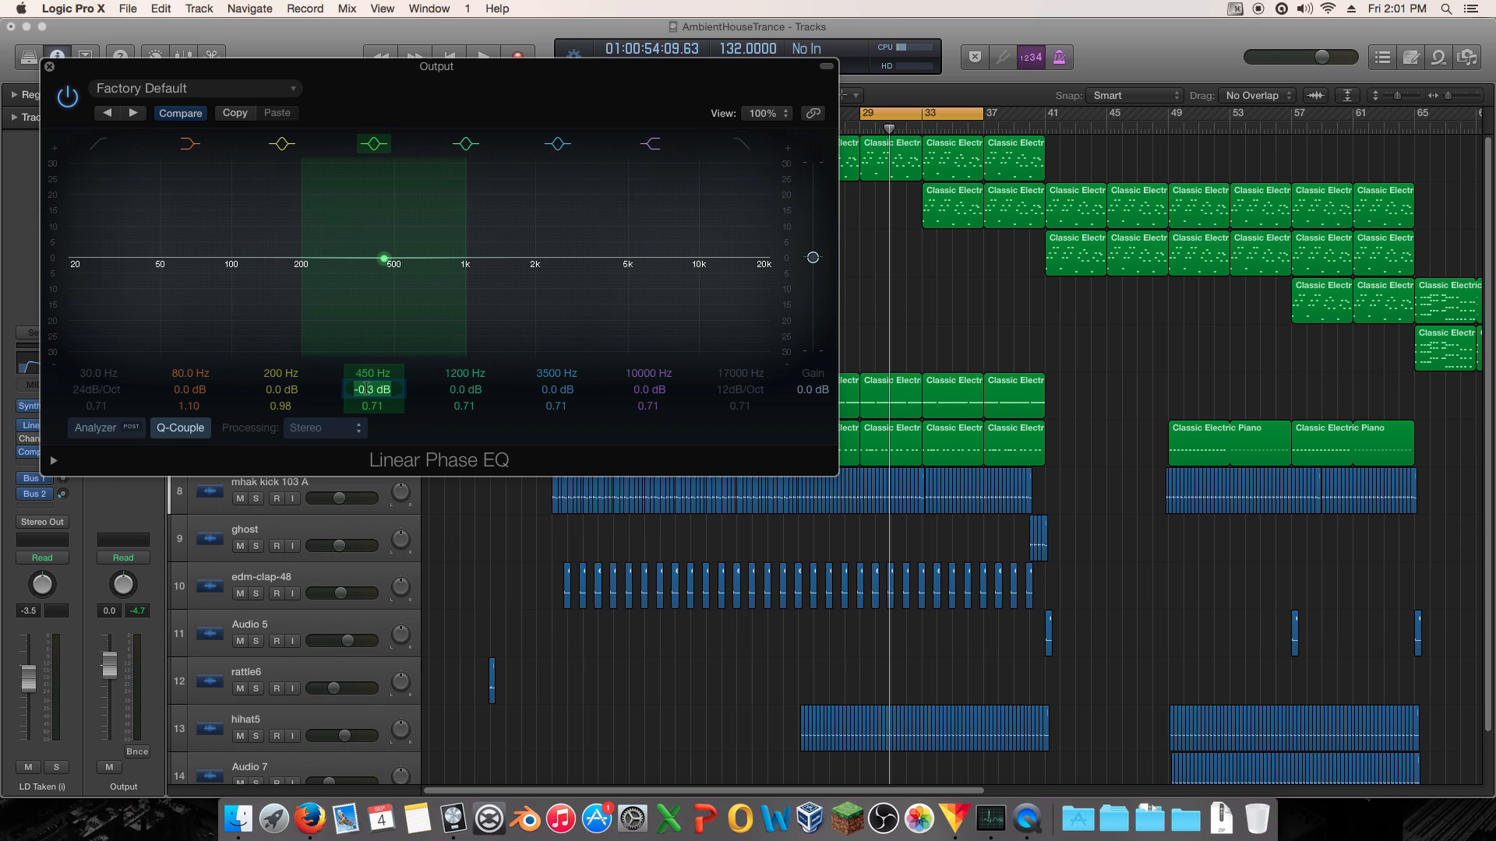
{"action": "type", "text": "0"}
{"action": "key", "text": "Return"}
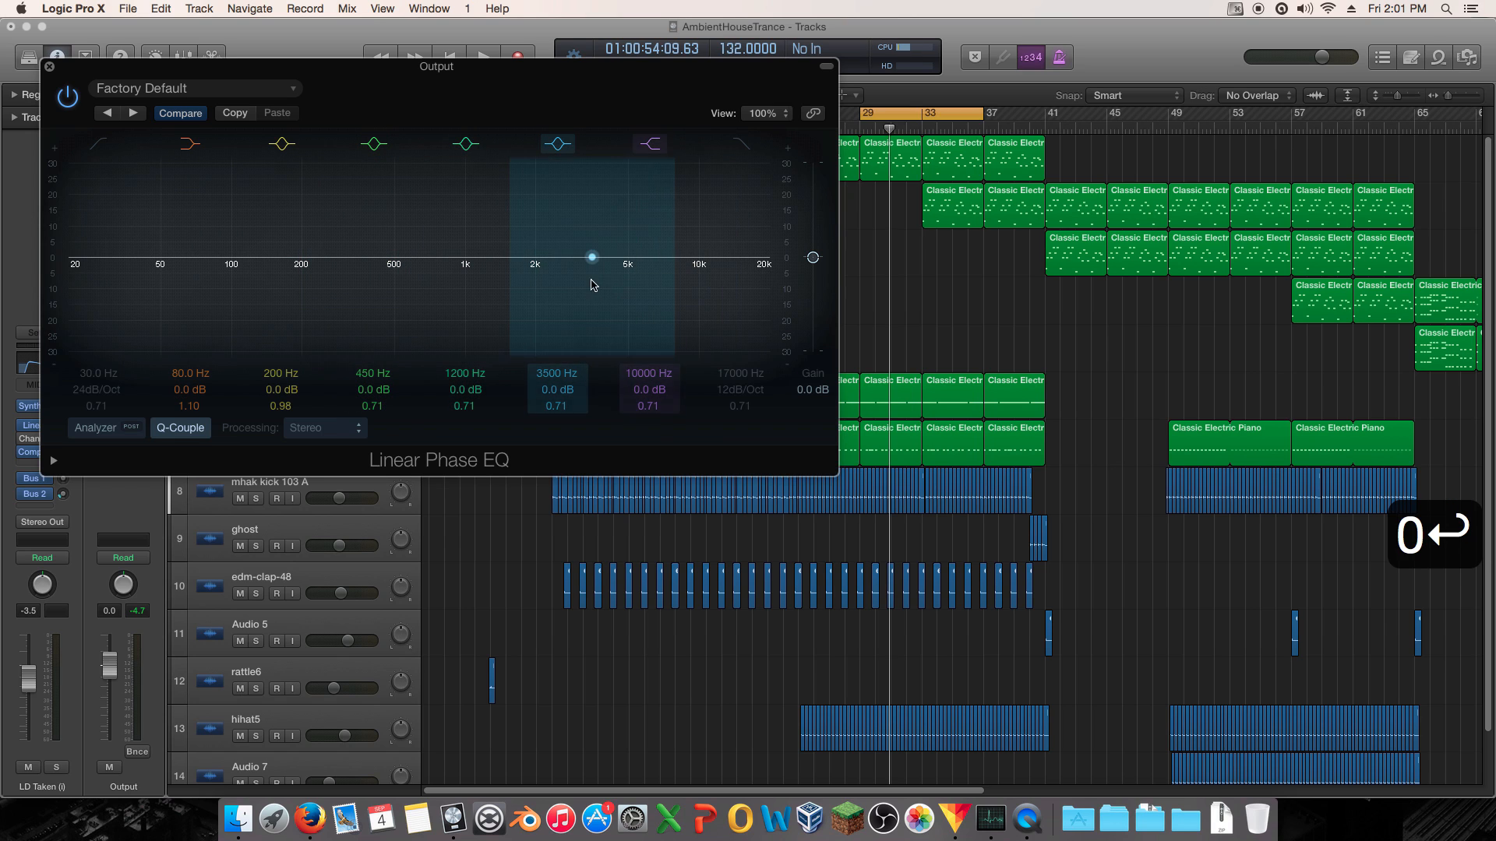
- During playback, shape the 3500 Hz band into a +2.9 dB boost at 5200 Hz with Q 0.43, comparing it bypassed and active
{"action": "key", "text": "space"}
{"action": "mouse_move", "coordinate": [597, 273]}
{"action": "left_mouse_down"}
{"action": "mouse_move", "coordinate": [595, 247]}
{"action": "mouse_move", "coordinate": [624, 252]}
{"action": "mouse_move", "coordinate": [553, 265]}
{"action": "mouse_move", "coordinate": [568, 273]}
{"action": "left_mouse_up"}
{"action": "left_click", "coordinate": [558, 144]}
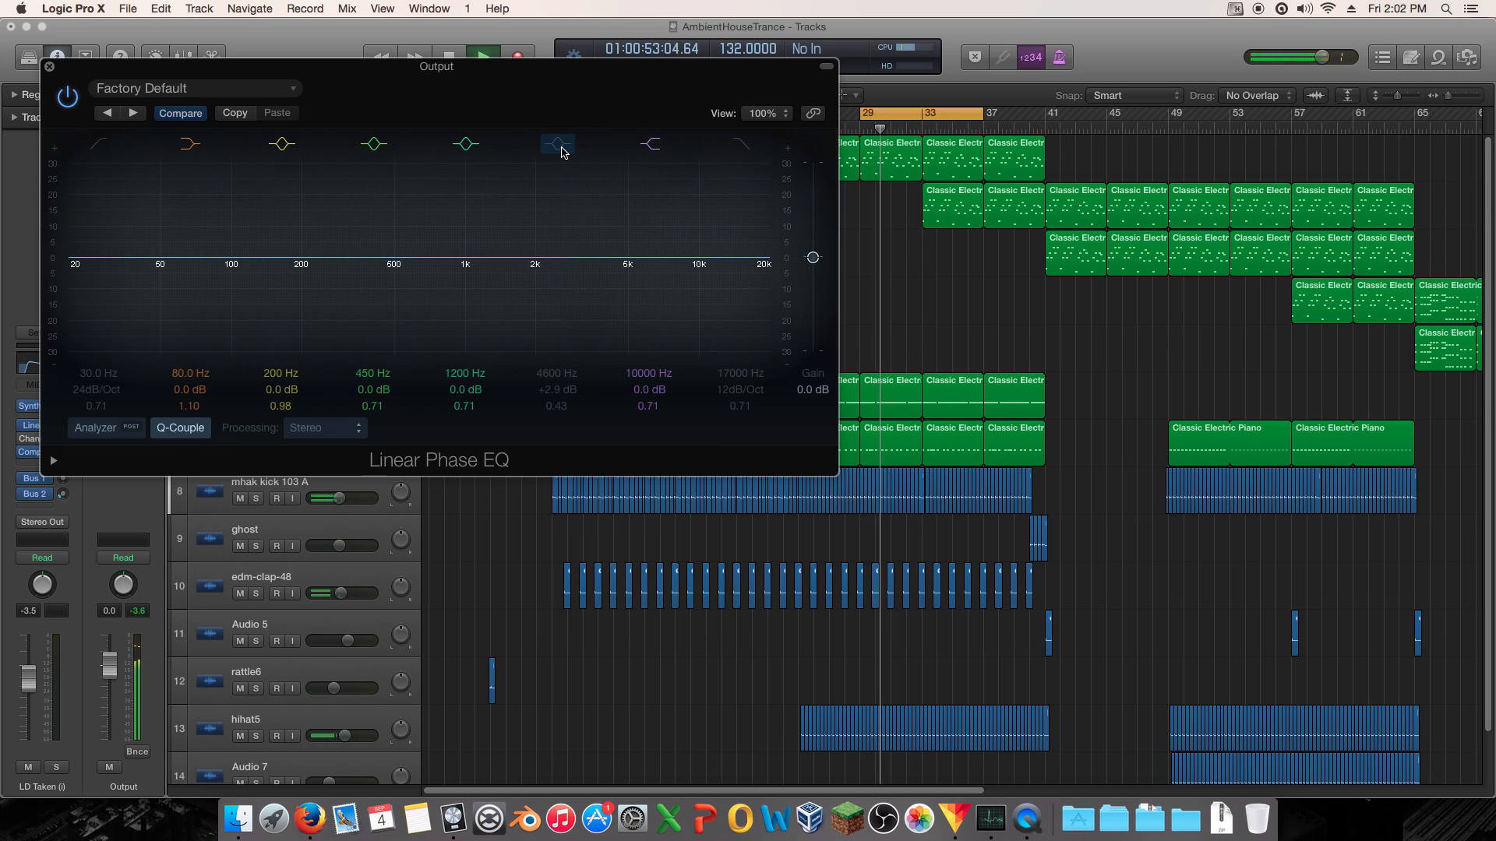
{"action": "left_click", "coordinate": [560, 147]}
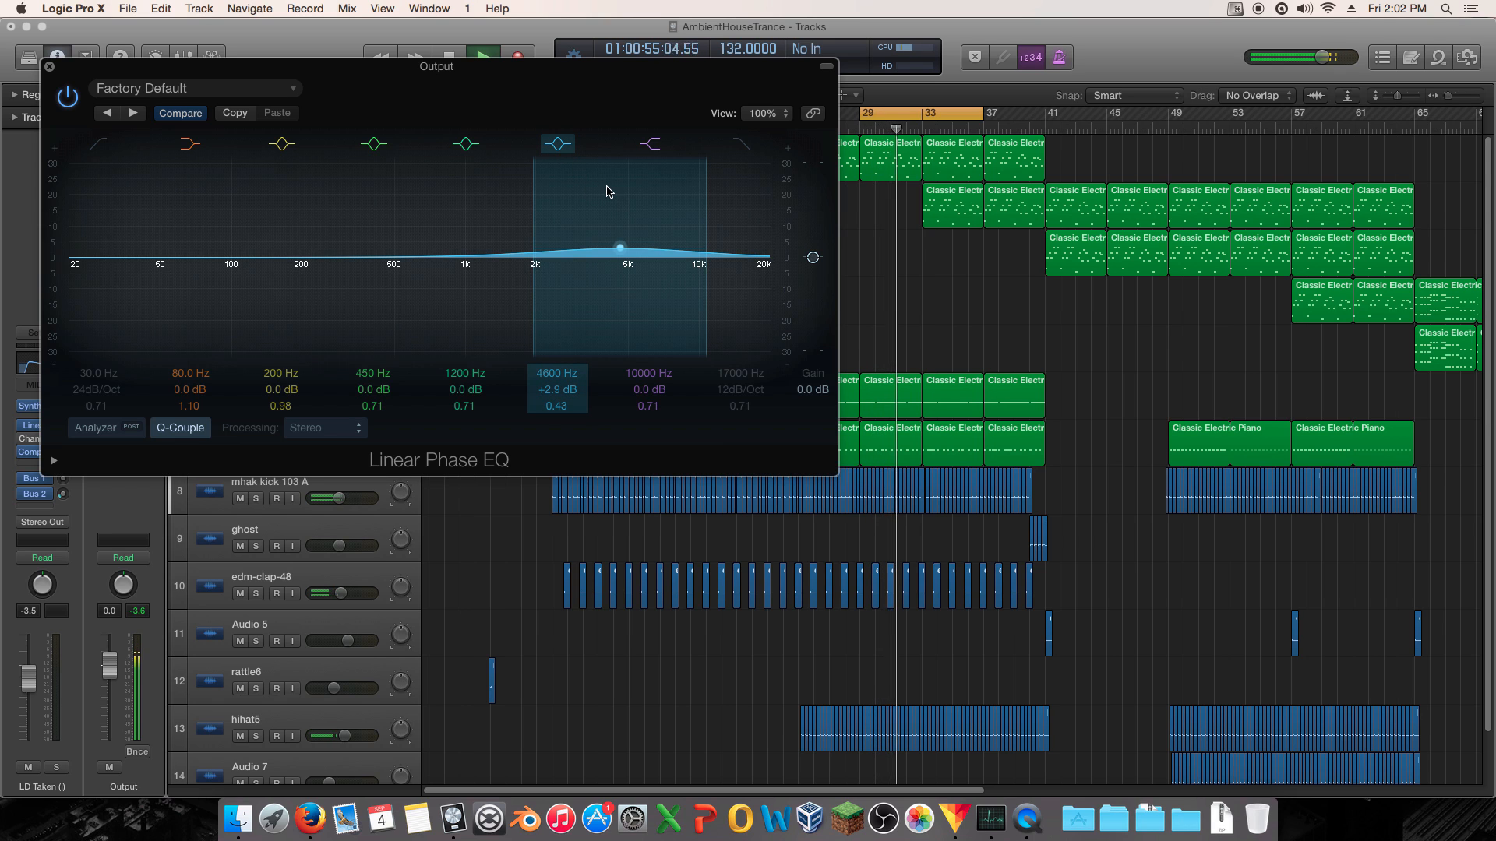
{"action": "mouse_move", "coordinate": [605, 190]}
{"action": "left_mouse_down"}
{"action": "mouse_move", "coordinate": [555, 191]}
{"action": "mouse_move", "coordinate": [619, 191]}
{"action": "left_mouse_up"}
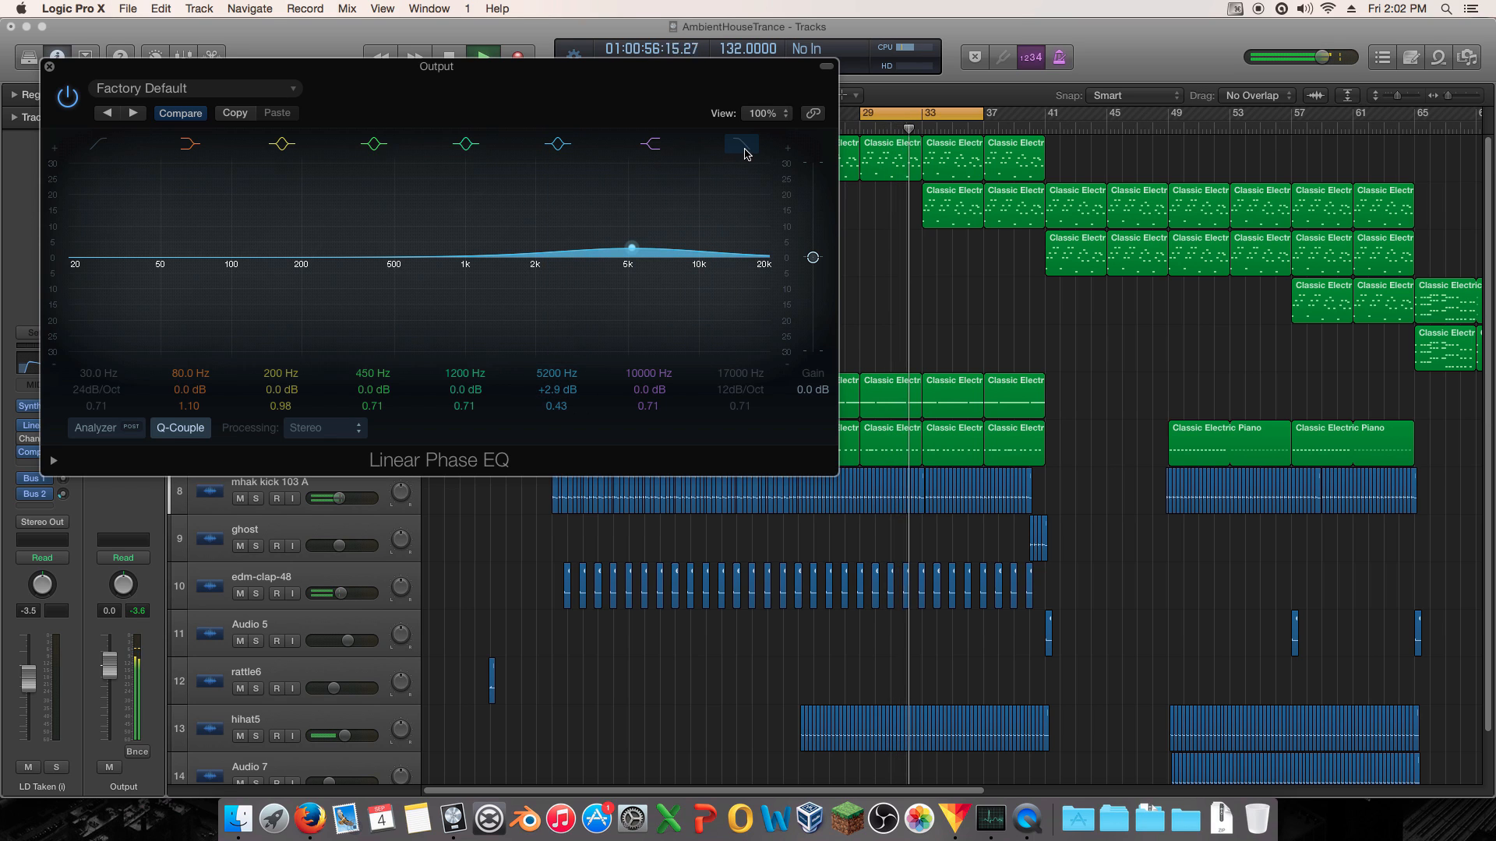
- Enable the high-cut filter at 14400 Hz with a 36 dB/Oct slope, and toggle it to hear the difference
{"action": "left_click", "coordinate": [744, 148]}
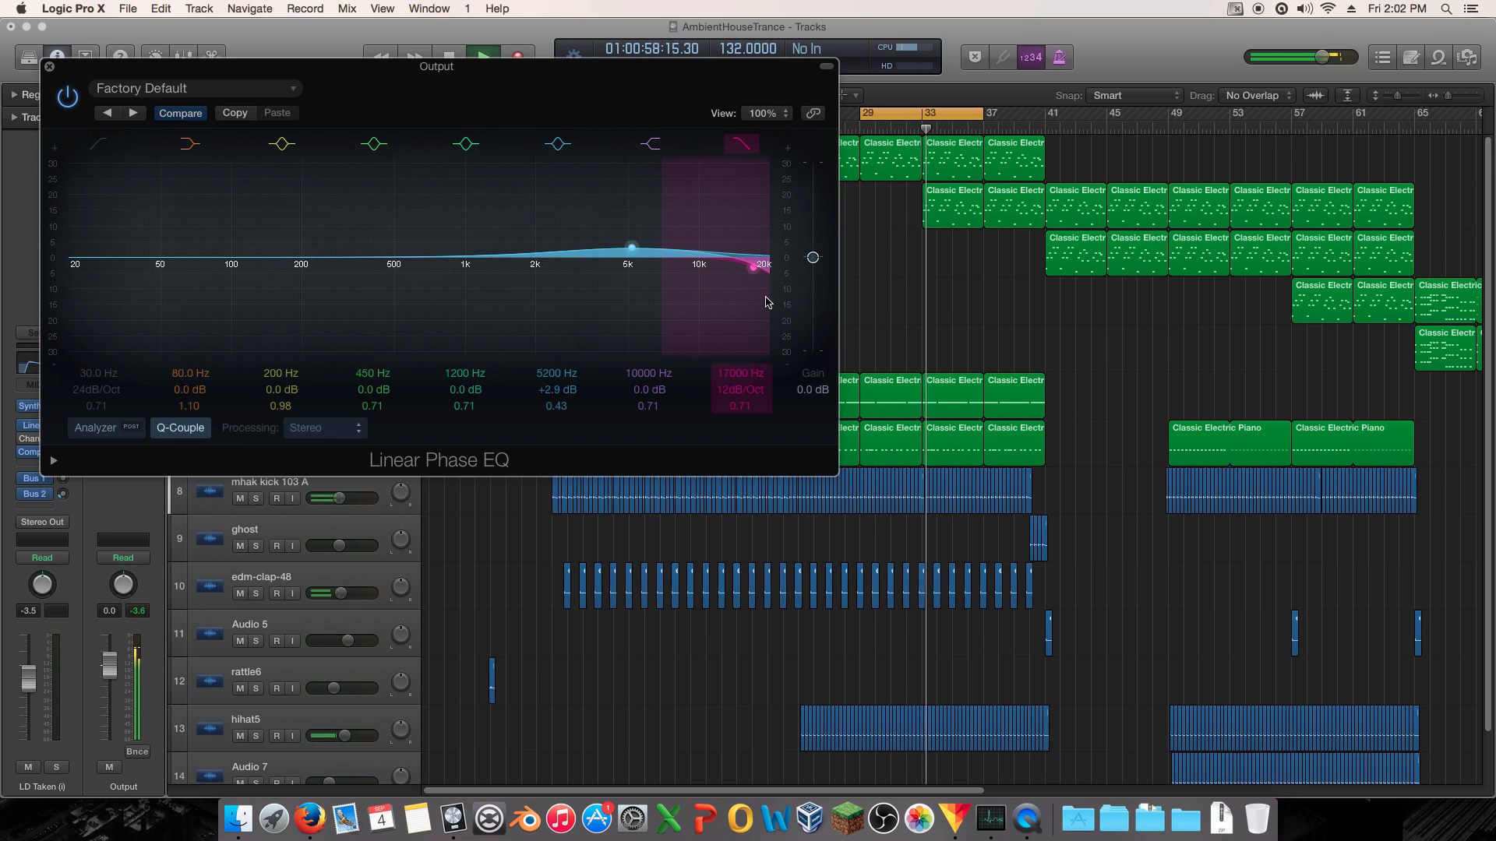
{"action": "mouse_move", "coordinate": [753, 373]}
{"action": "left_mouse_down"}
{"action": "mouse_move", "coordinate": [753, 343]}
{"action": "mouse_move", "coordinate": [752, 400]}
{"action": "left_mouse_up"}
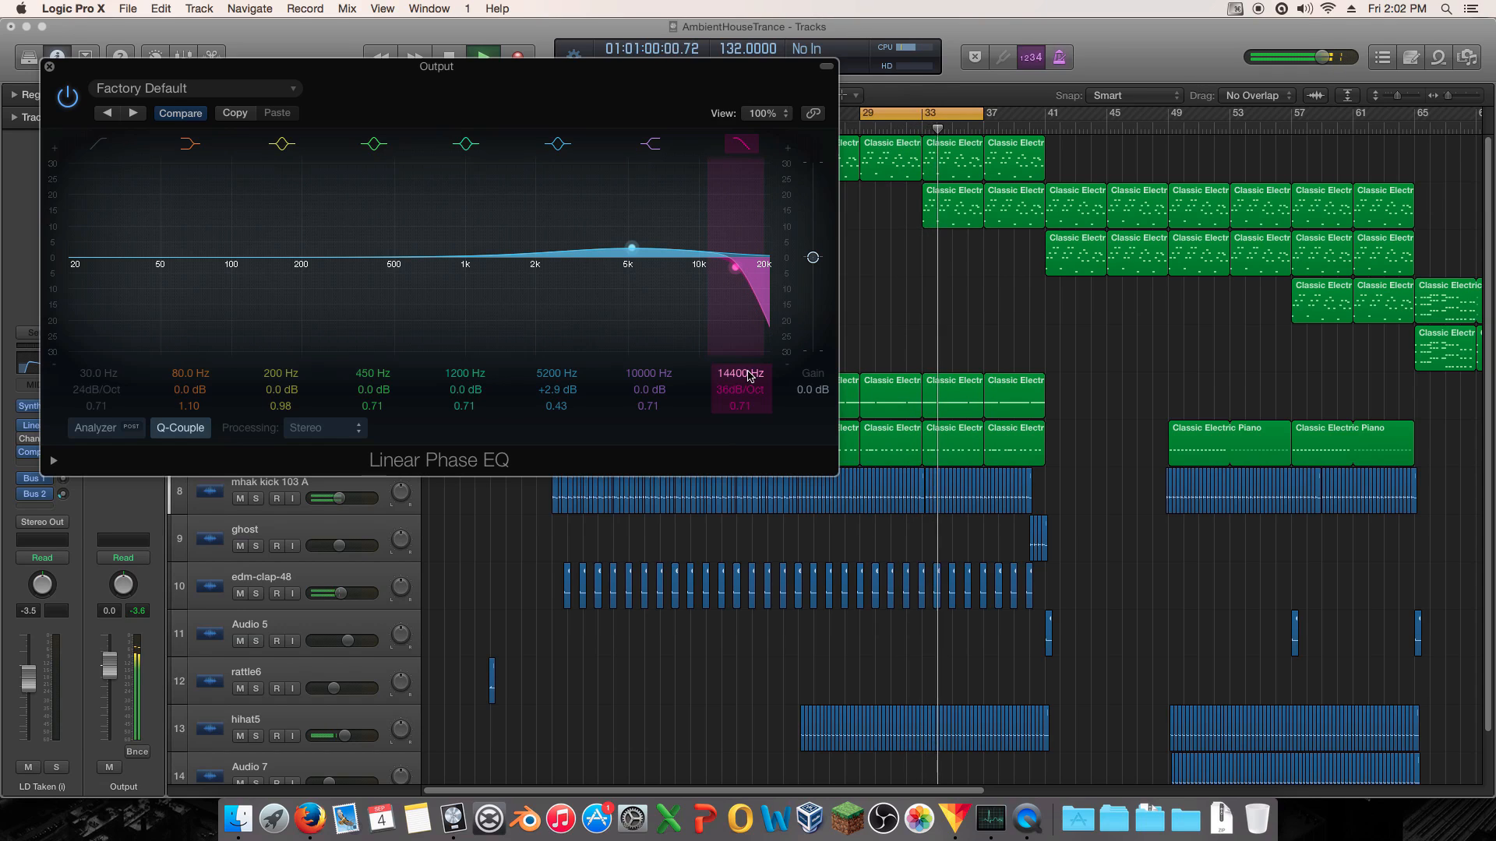
{"action": "left_click", "coordinate": [747, 141]}
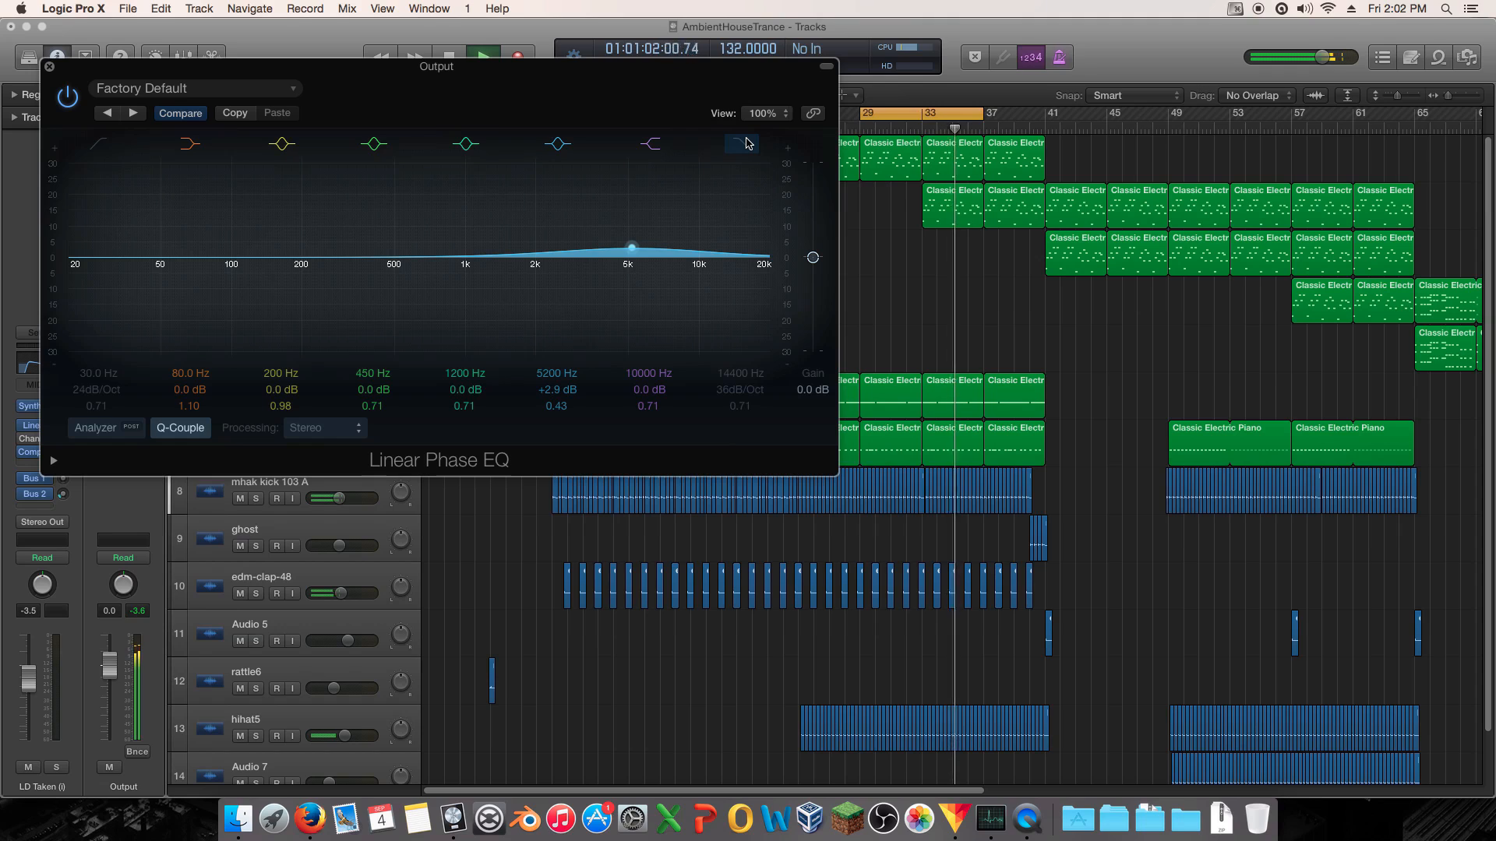
{"action": "left_click", "coordinate": [747, 143]}
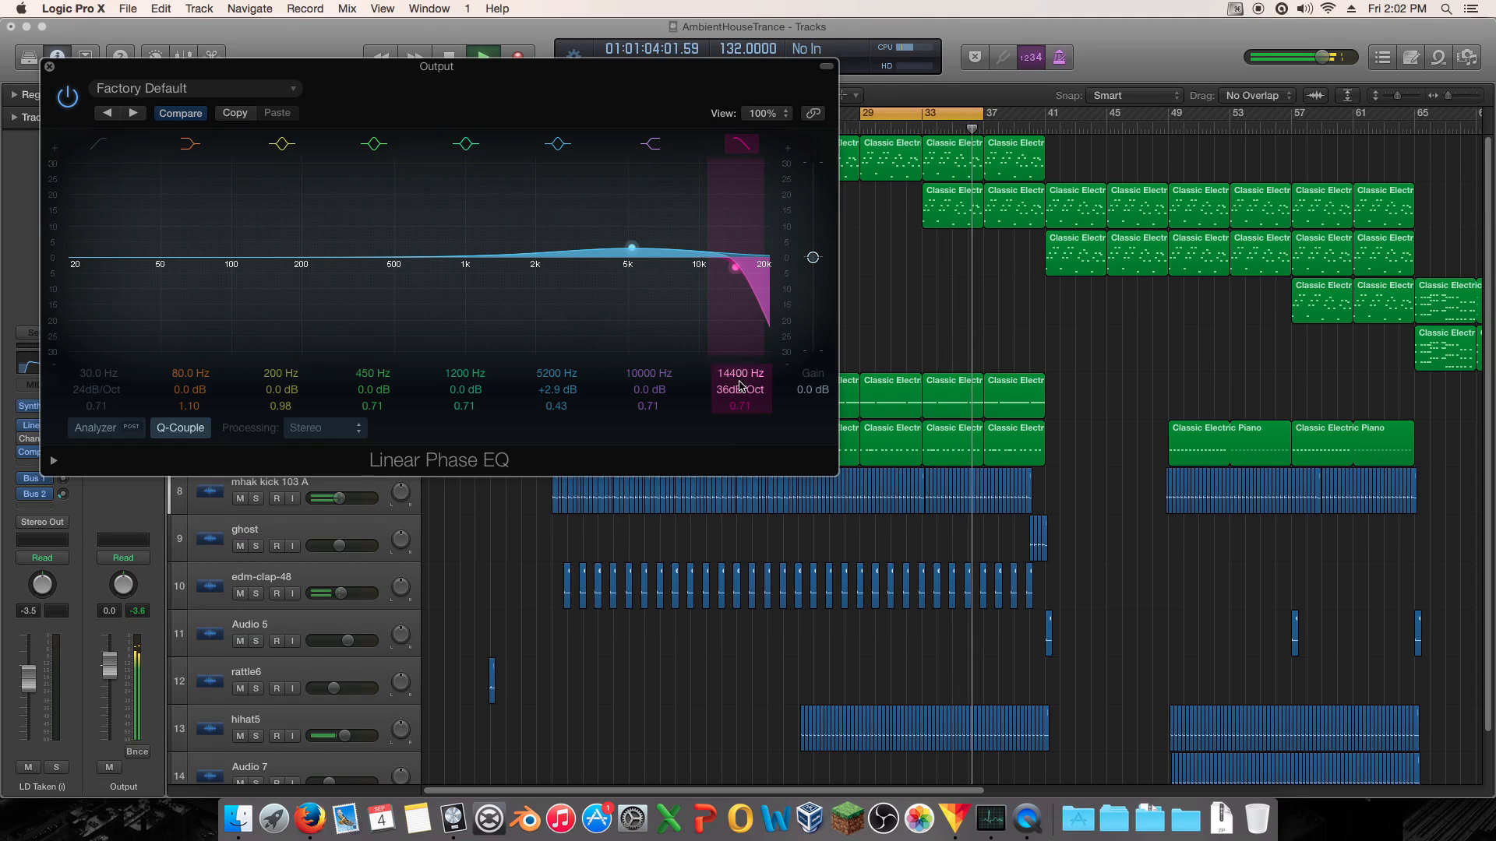
- Set the high-cut filter to 15200 Hz with a 48 dB/Oct slope, compare it off and on, and stop playback
{"action": "left_click_drag", "start_coordinate": [741, 390], "coordinate": [741, 381]}
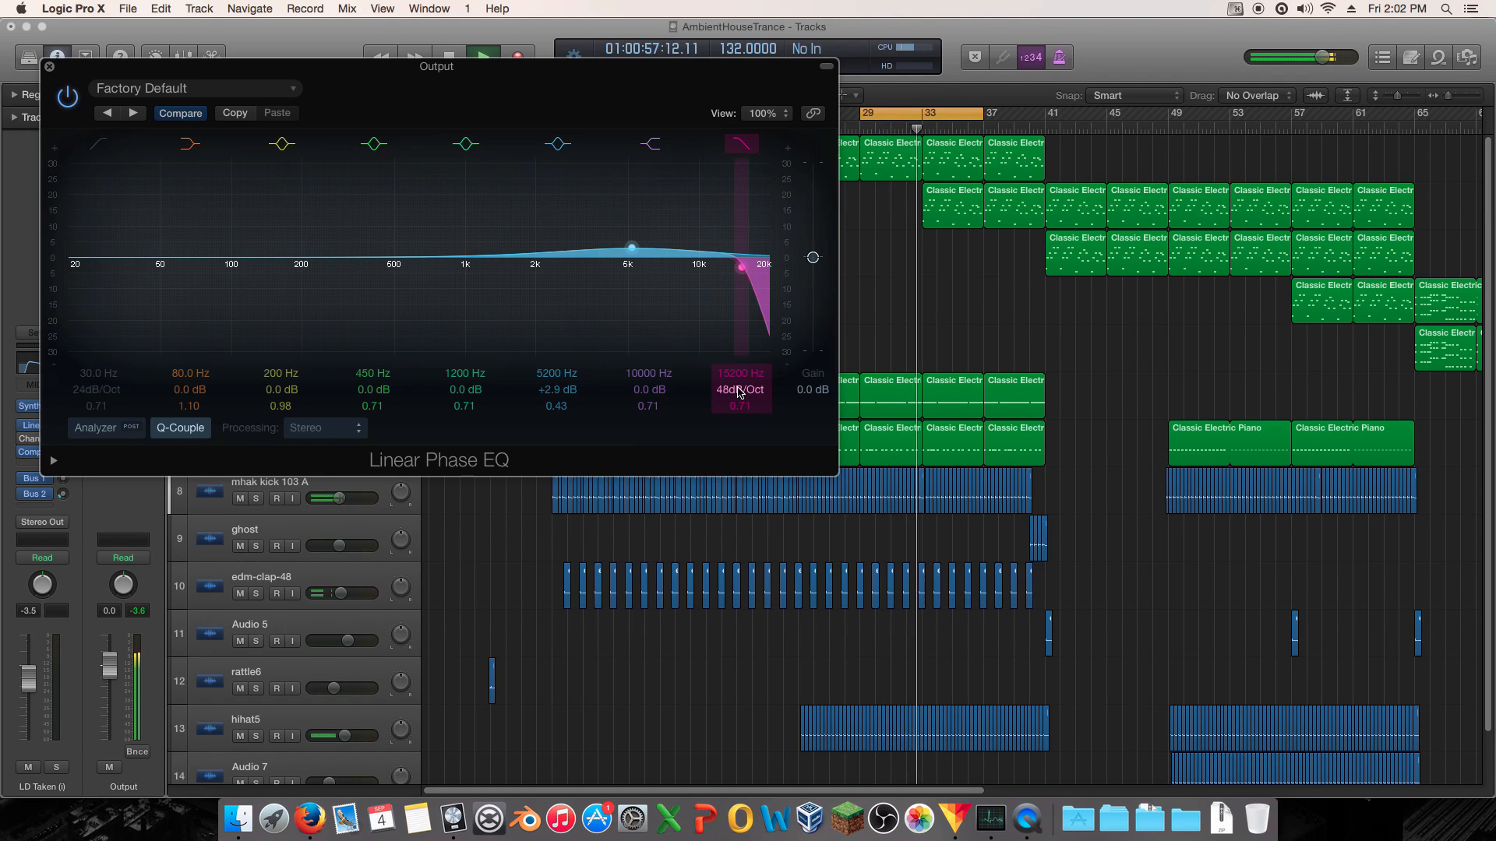
{"action": "left_click", "coordinate": [740, 145]}
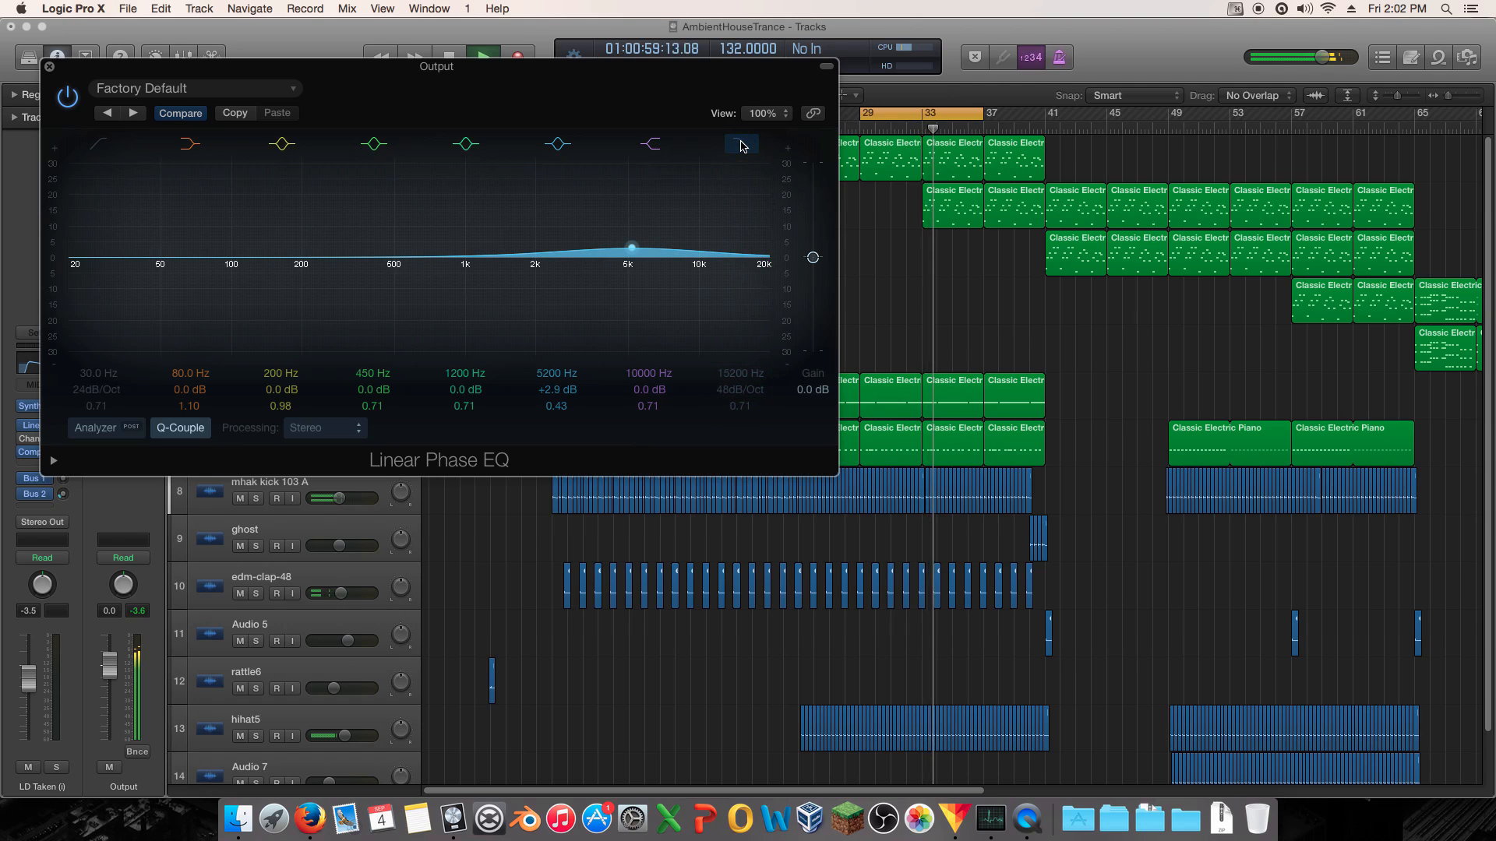
{"action": "left_click", "coordinate": [741, 145]}
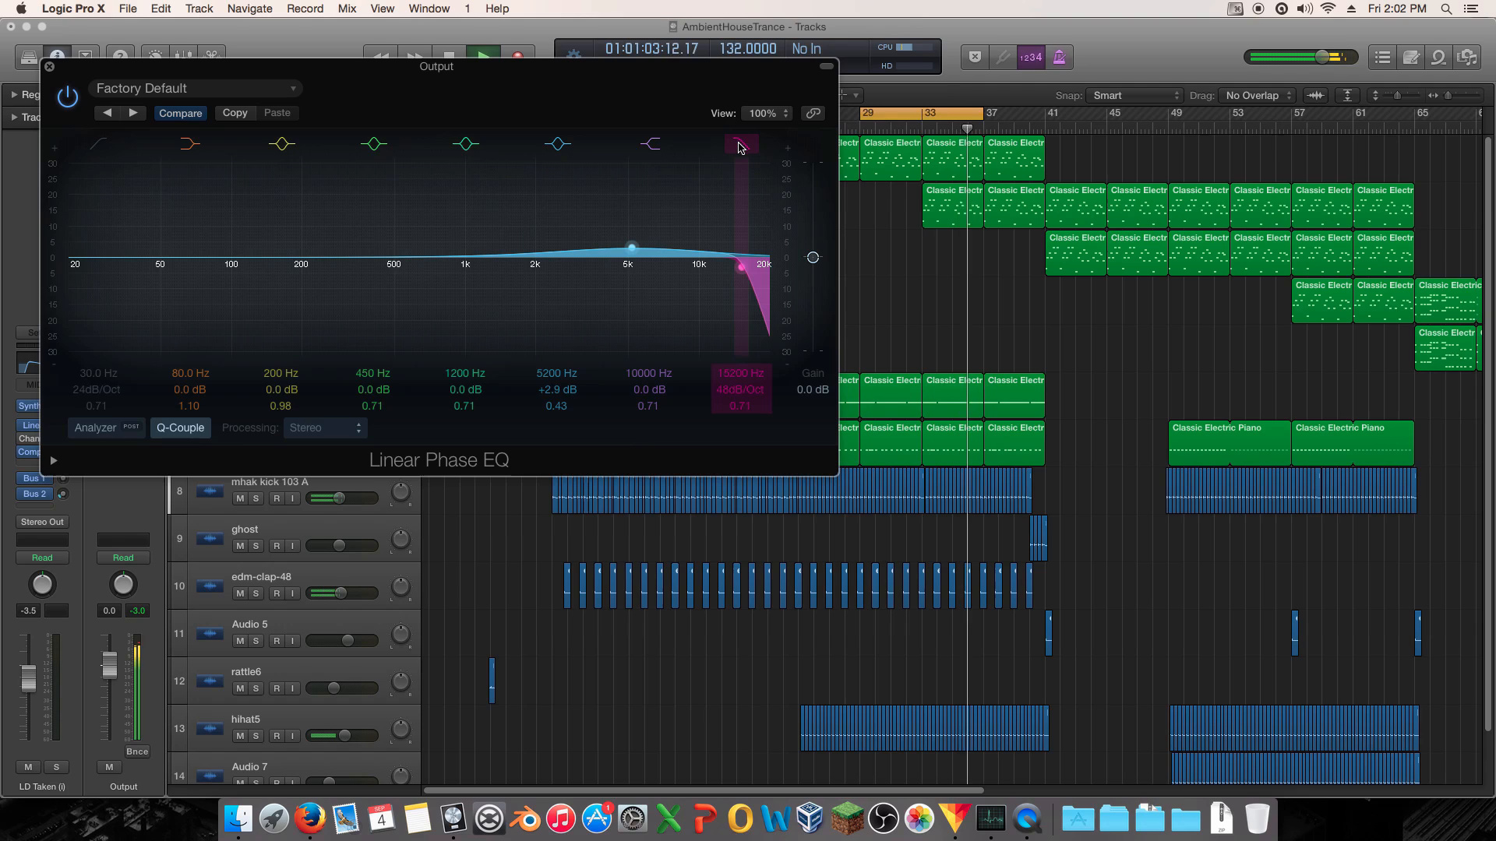
{"action": "key", "text": "space"}
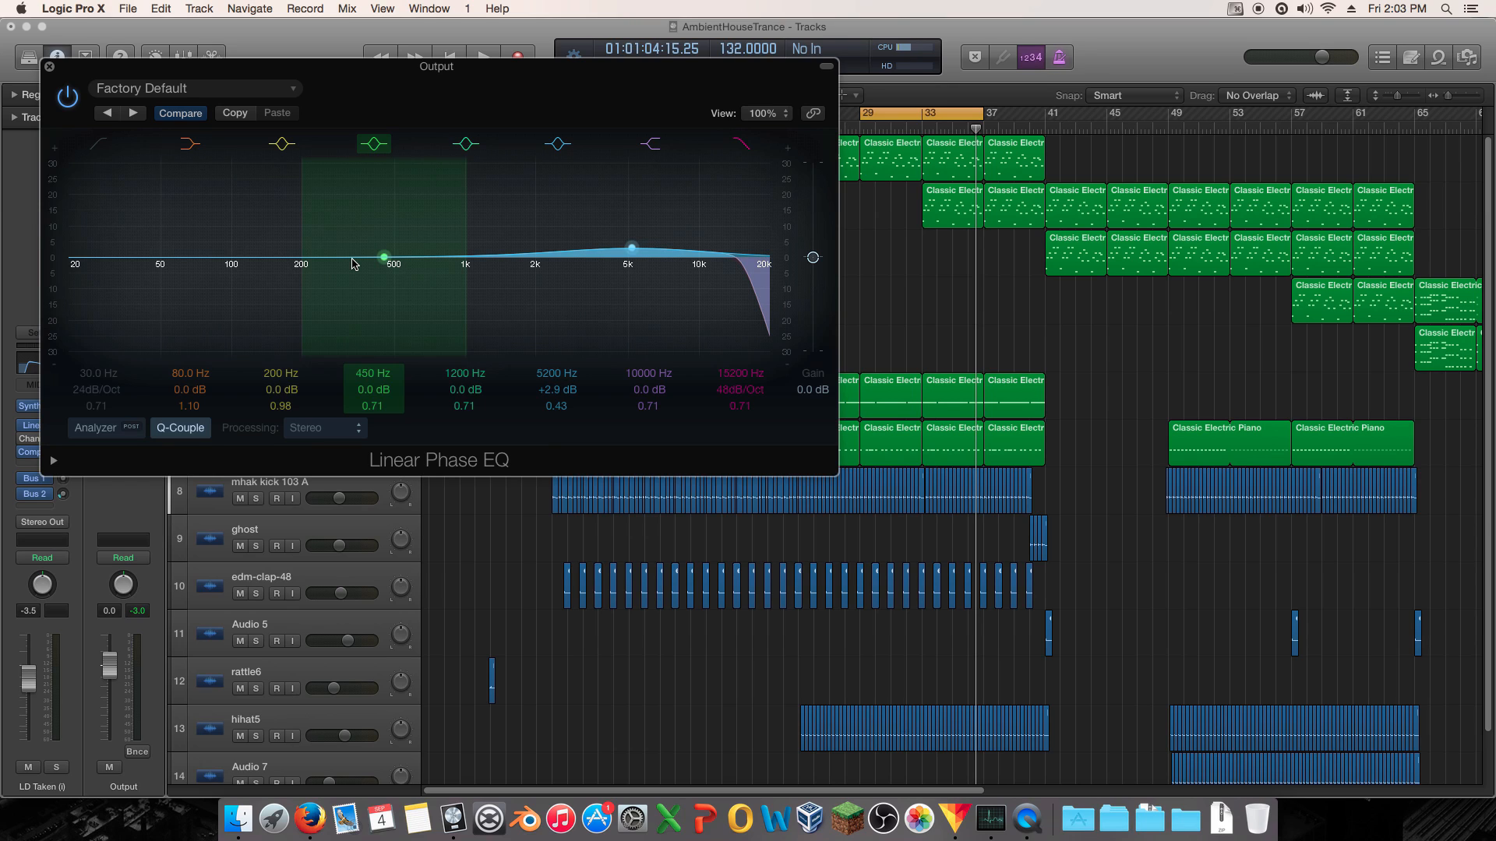
- While the section plays, shape the 200 Hz band into a +3.6 dB boost at 136 Hz with Q 1.50, and stop playback
{"action": "key", "text": "space"}
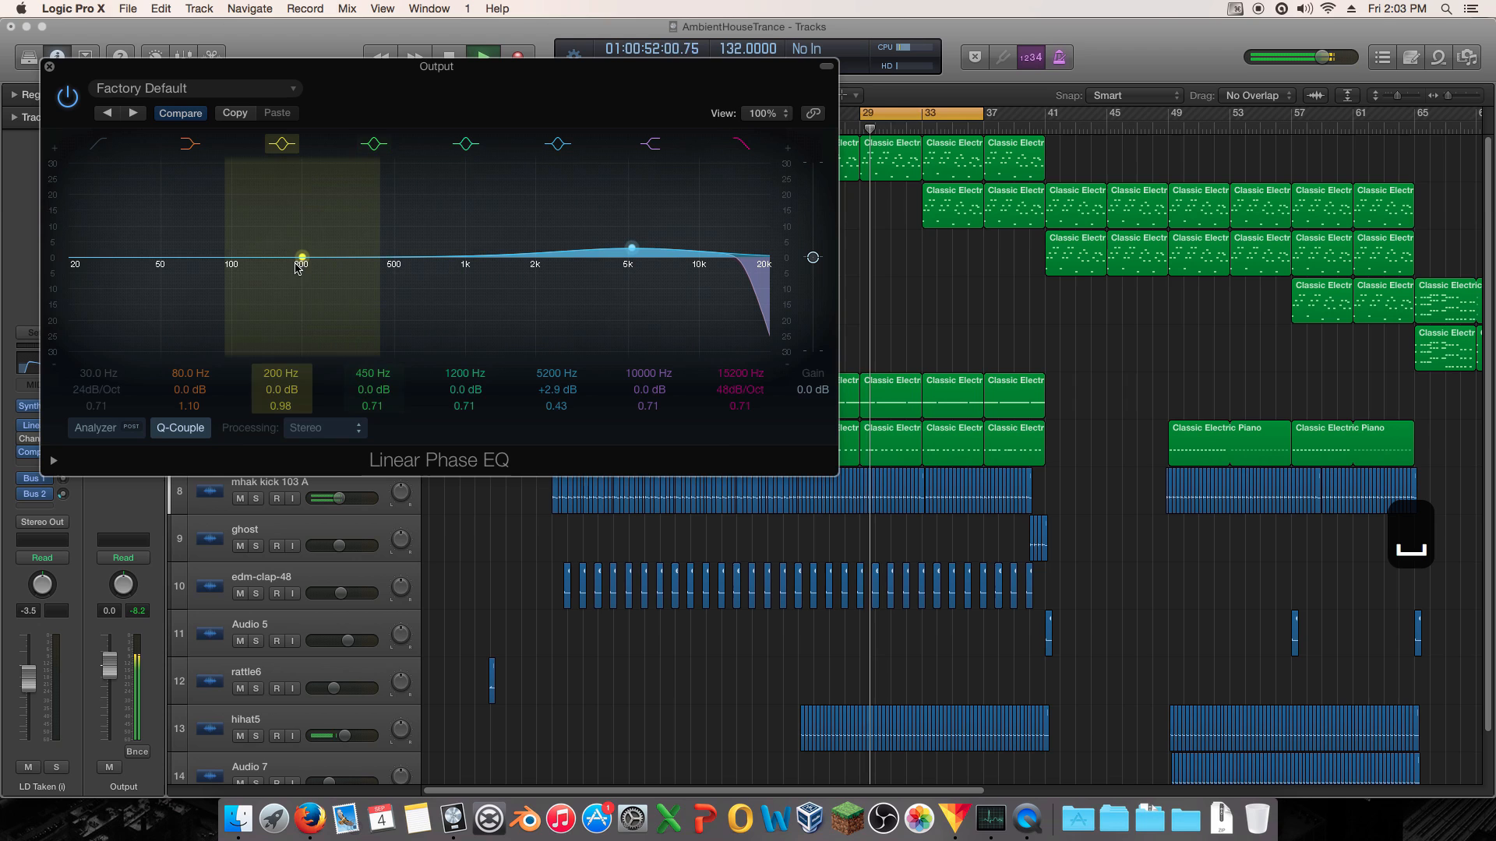
{"action": "left_click_drag", "start_coordinate": [303, 276], "coordinate": [243, 265]}
{"action": "left_click_drag", "start_coordinate": [239, 266], "coordinate": [296, 258]}
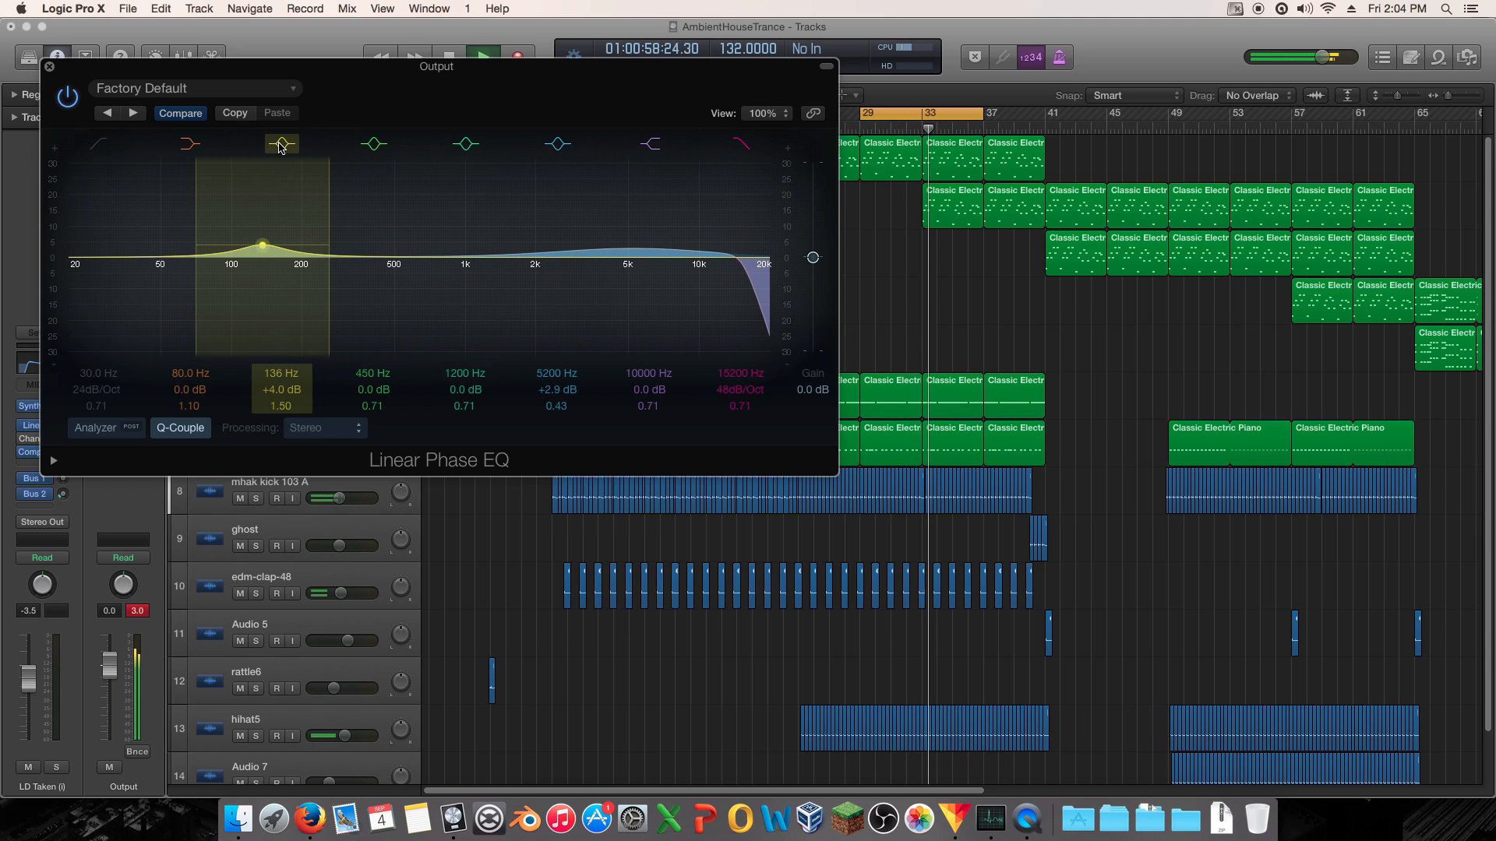
{"action": "left_click_drag", "start_coordinate": [279, 240], "coordinate": [280, 241]}
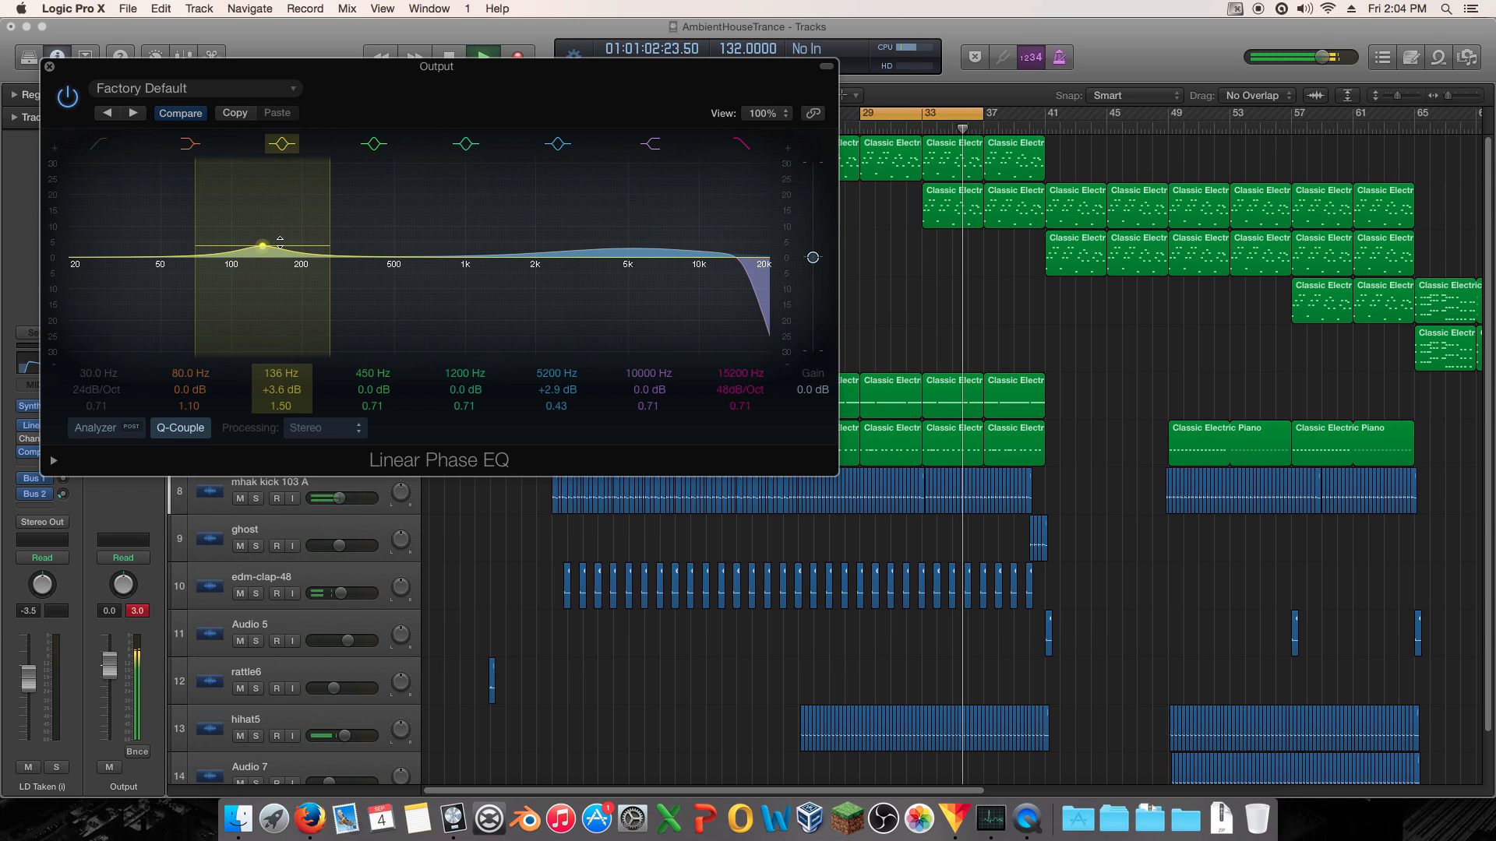
{"action": "key", "text": "space"}
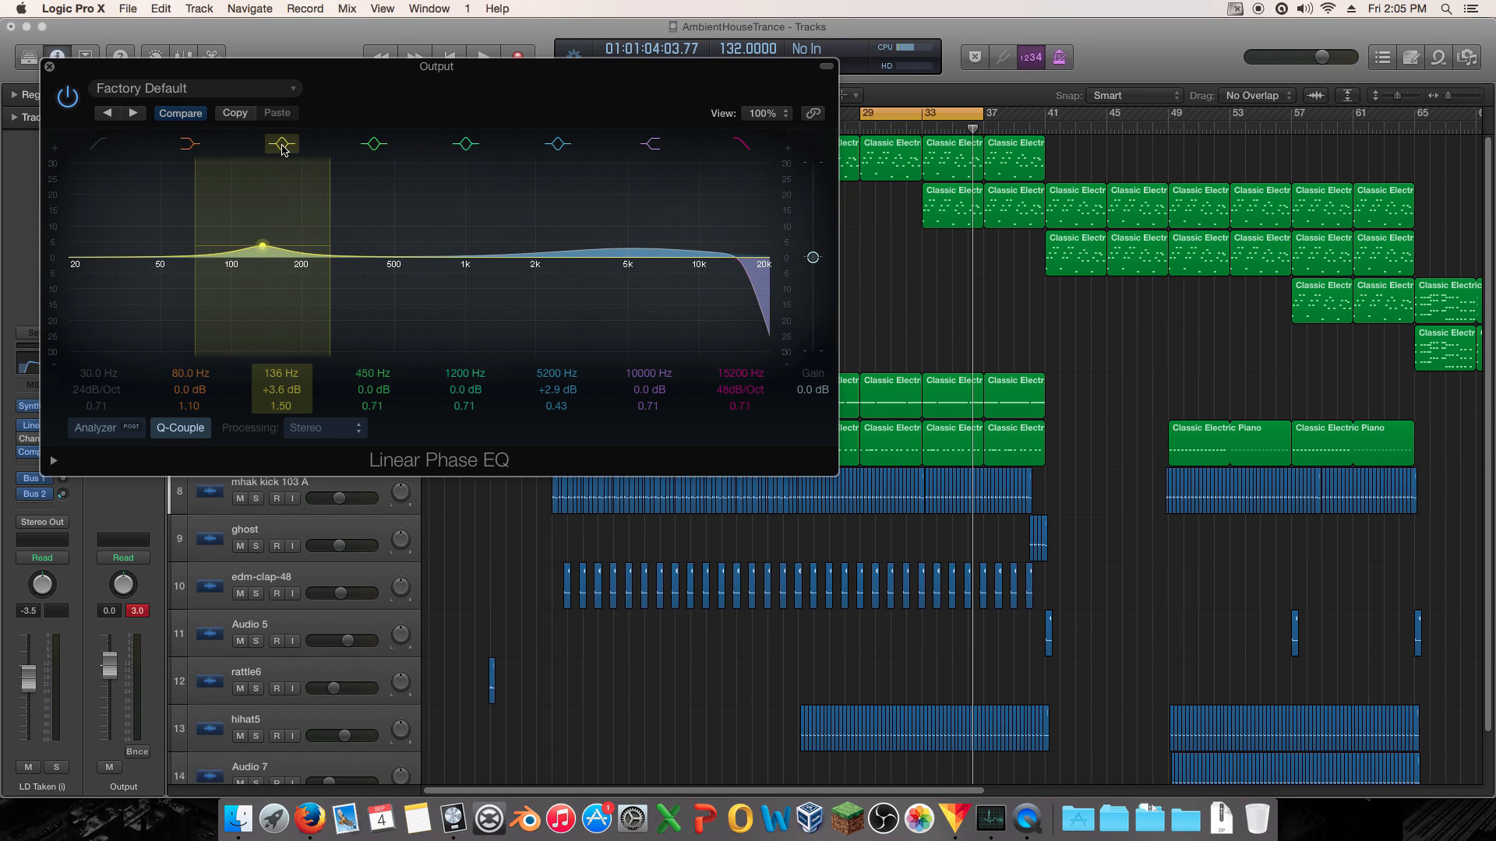
- Compare the 136 Hz boost bypassed and active during playback, and reduce its gain to +2.6 dB
{"action": "key", "text": "space"}
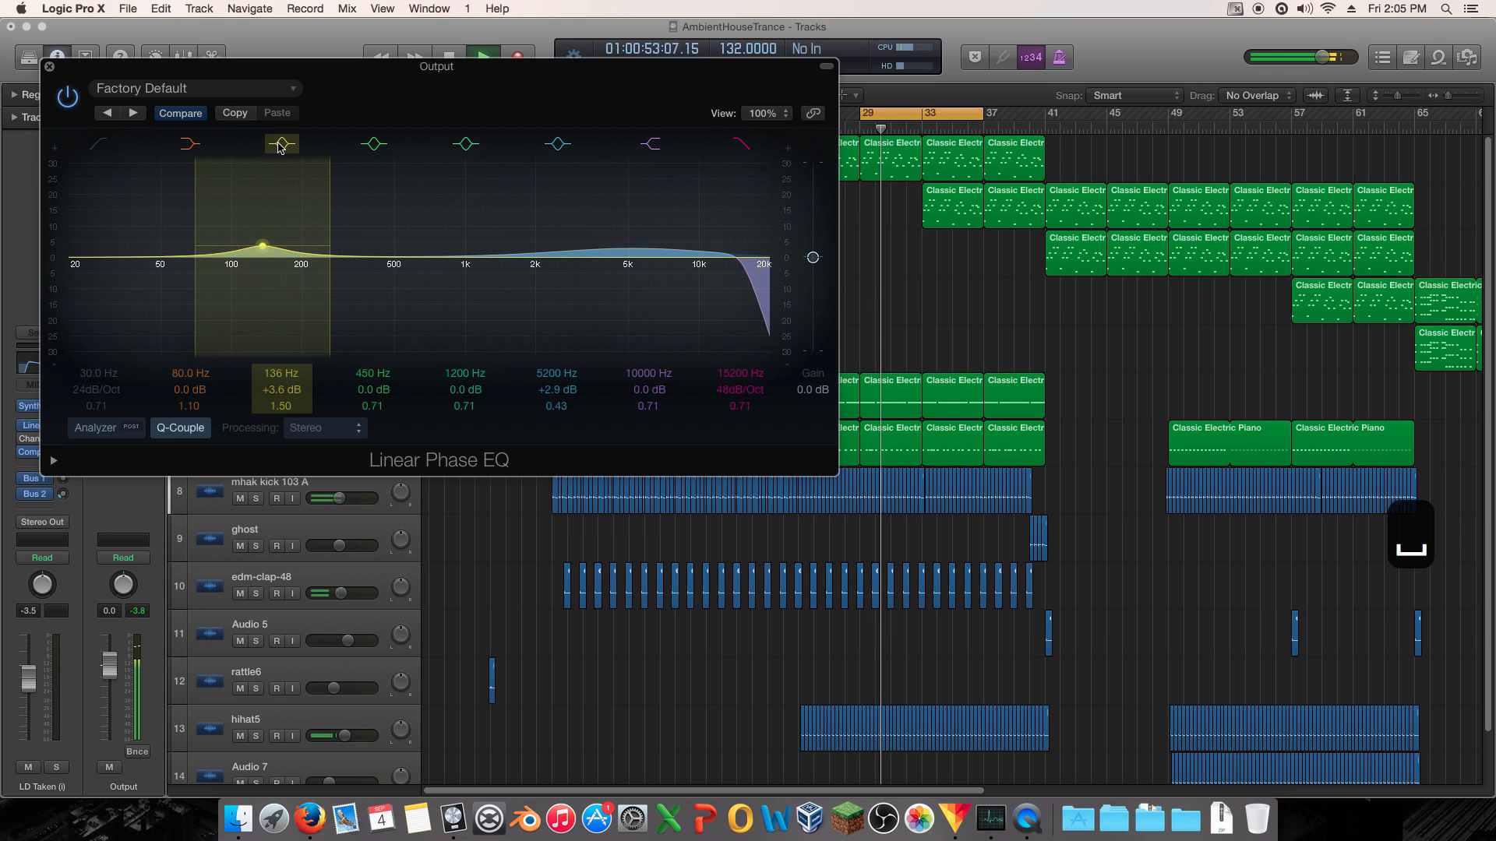
{"action": "left_click", "coordinate": [280, 146]}
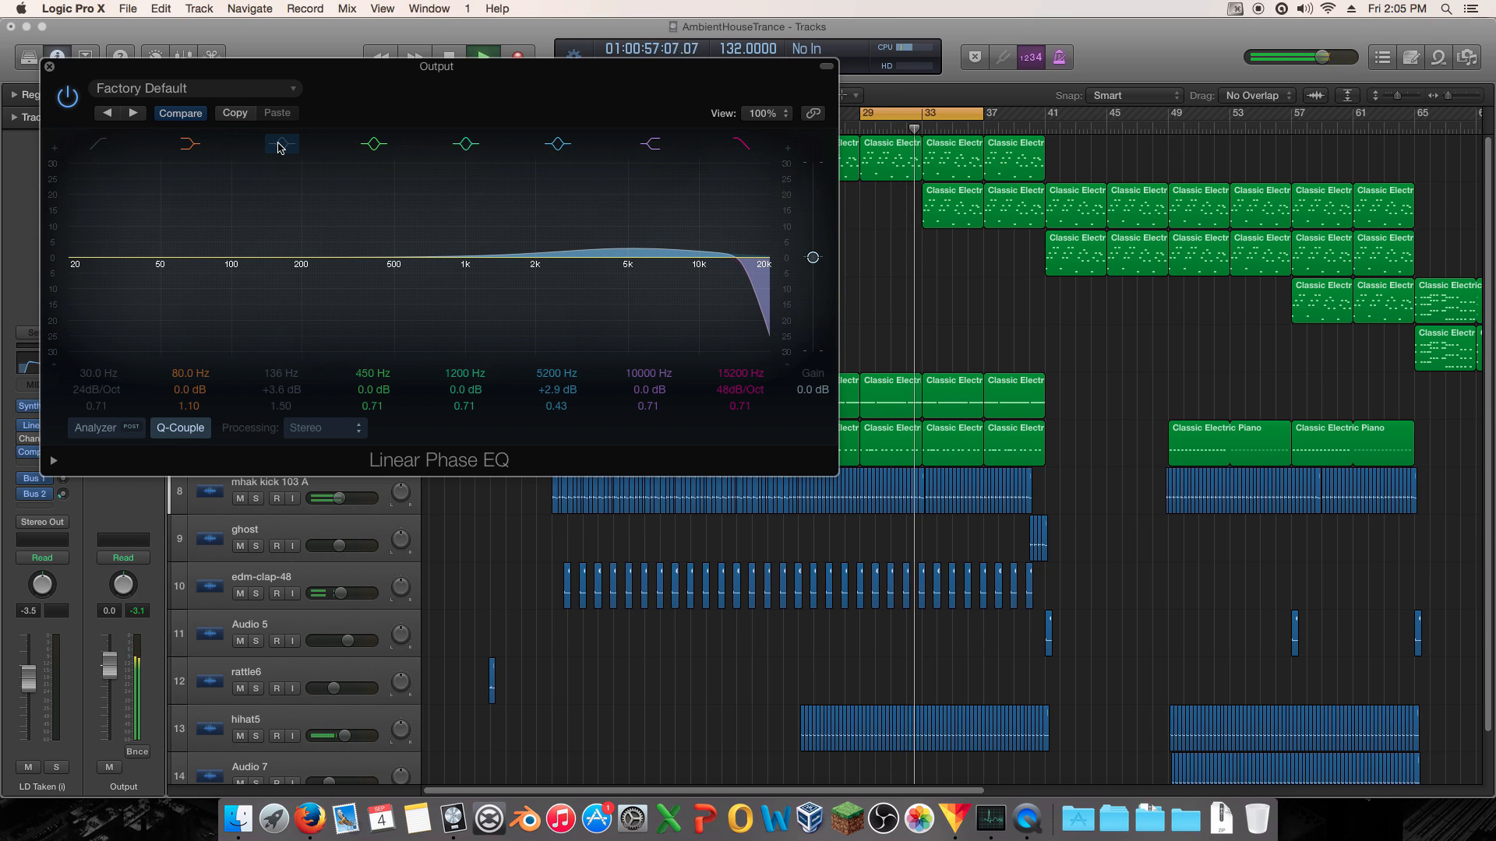
{"action": "left_click", "coordinate": [281, 145]}
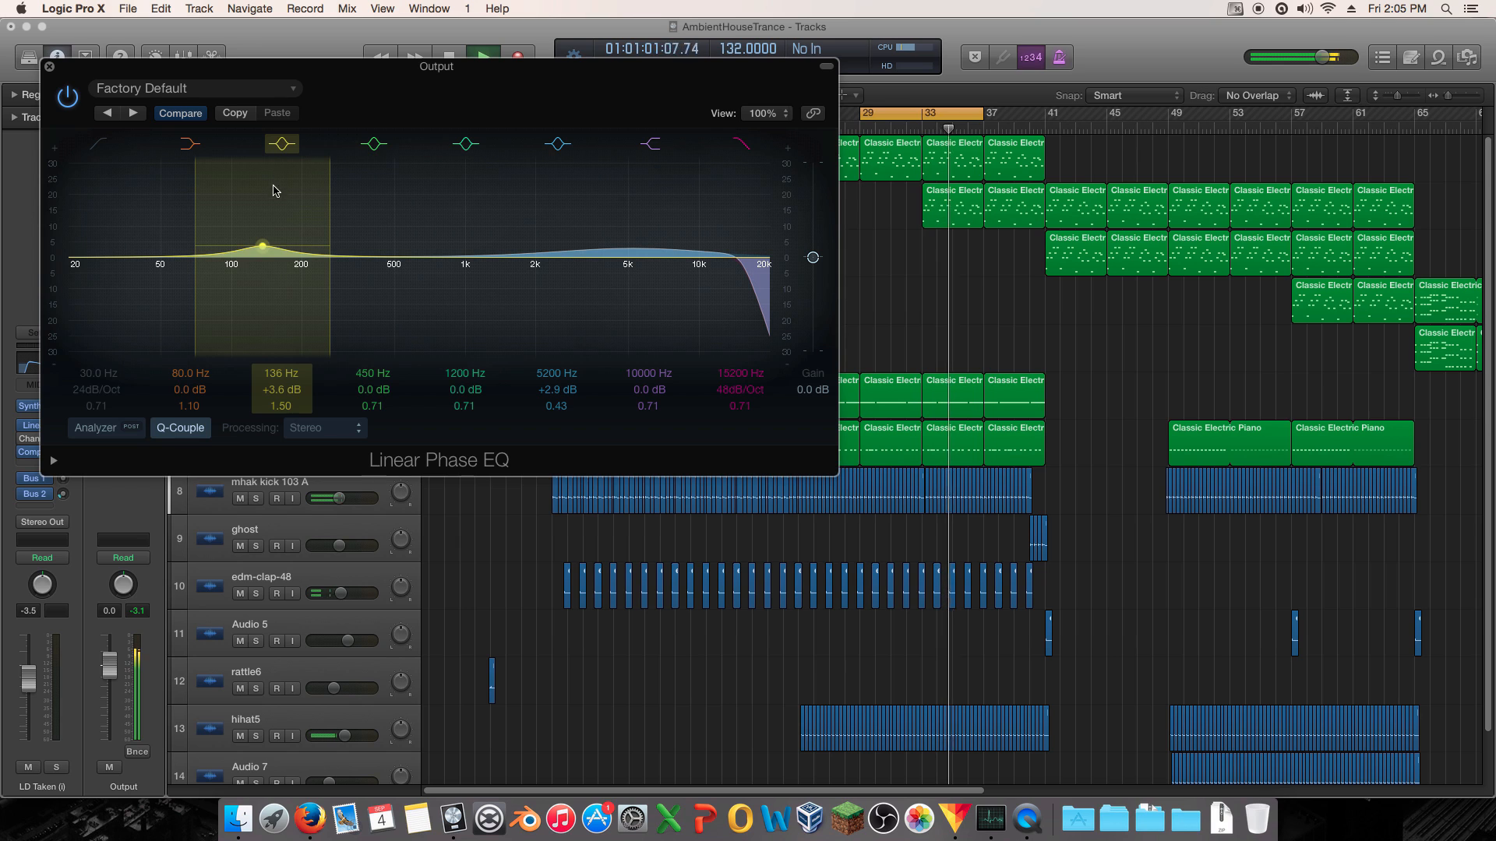
{"action": "left_click_drag", "start_coordinate": [278, 243], "coordinate": [278, 252]}
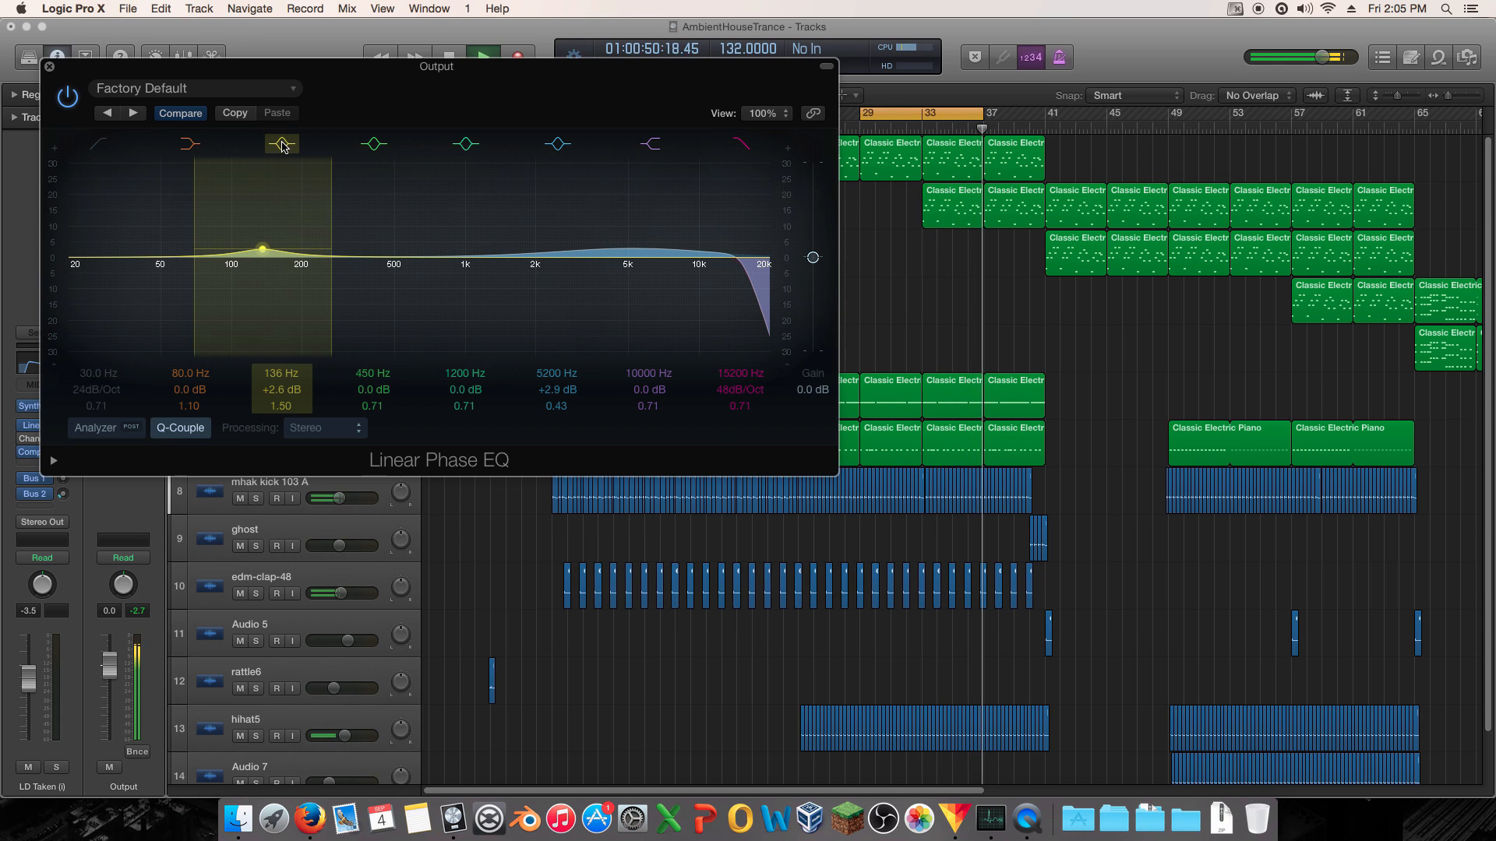
{"action": "left_click", "coordinate": [282, 143]}
{"action": "left_click", "coordinate": [282, 145]}
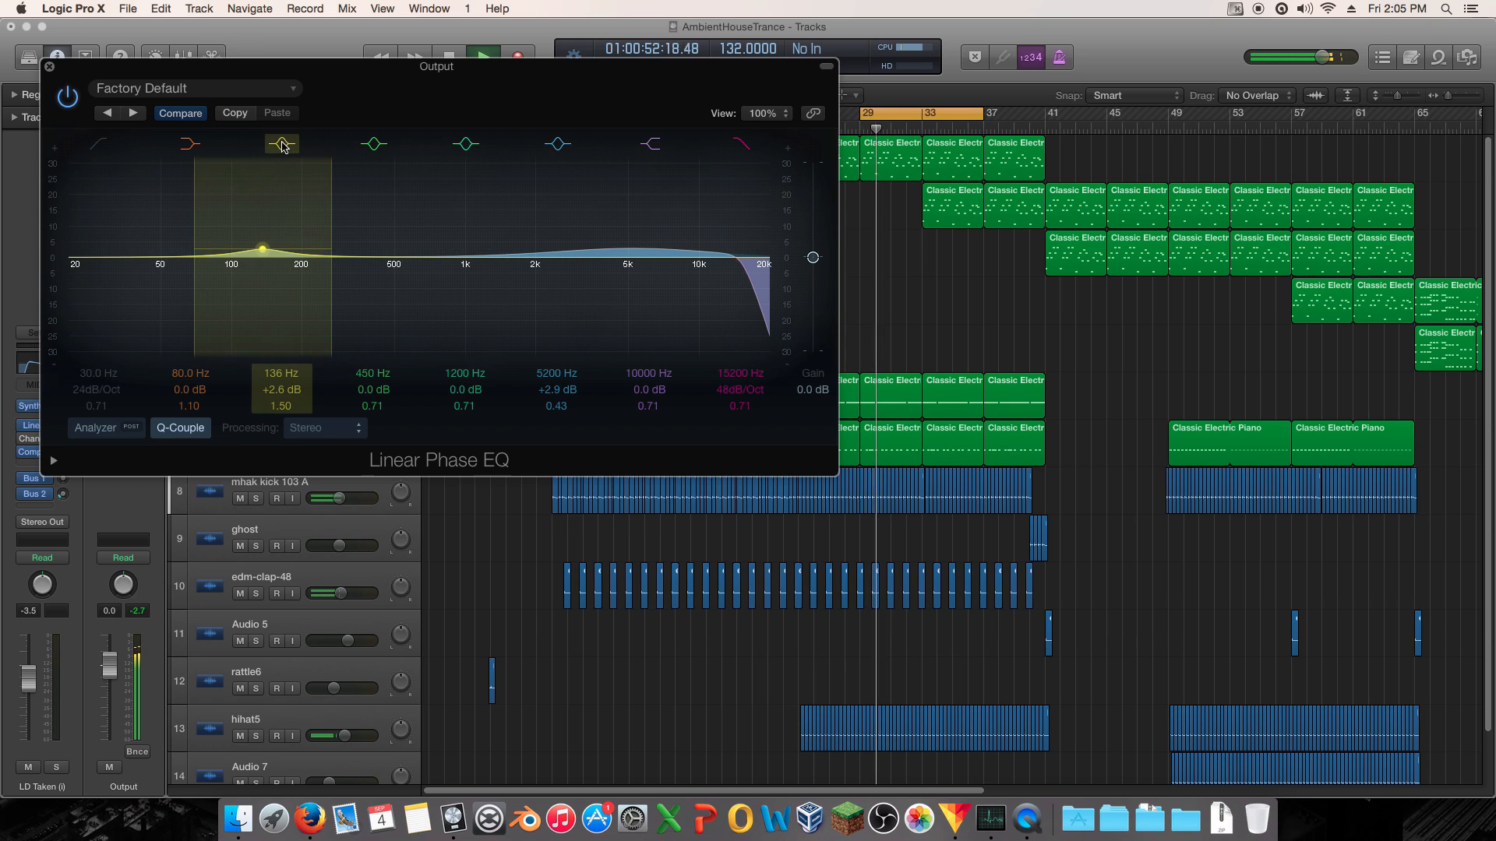
{"action": "key", "text": "space"}
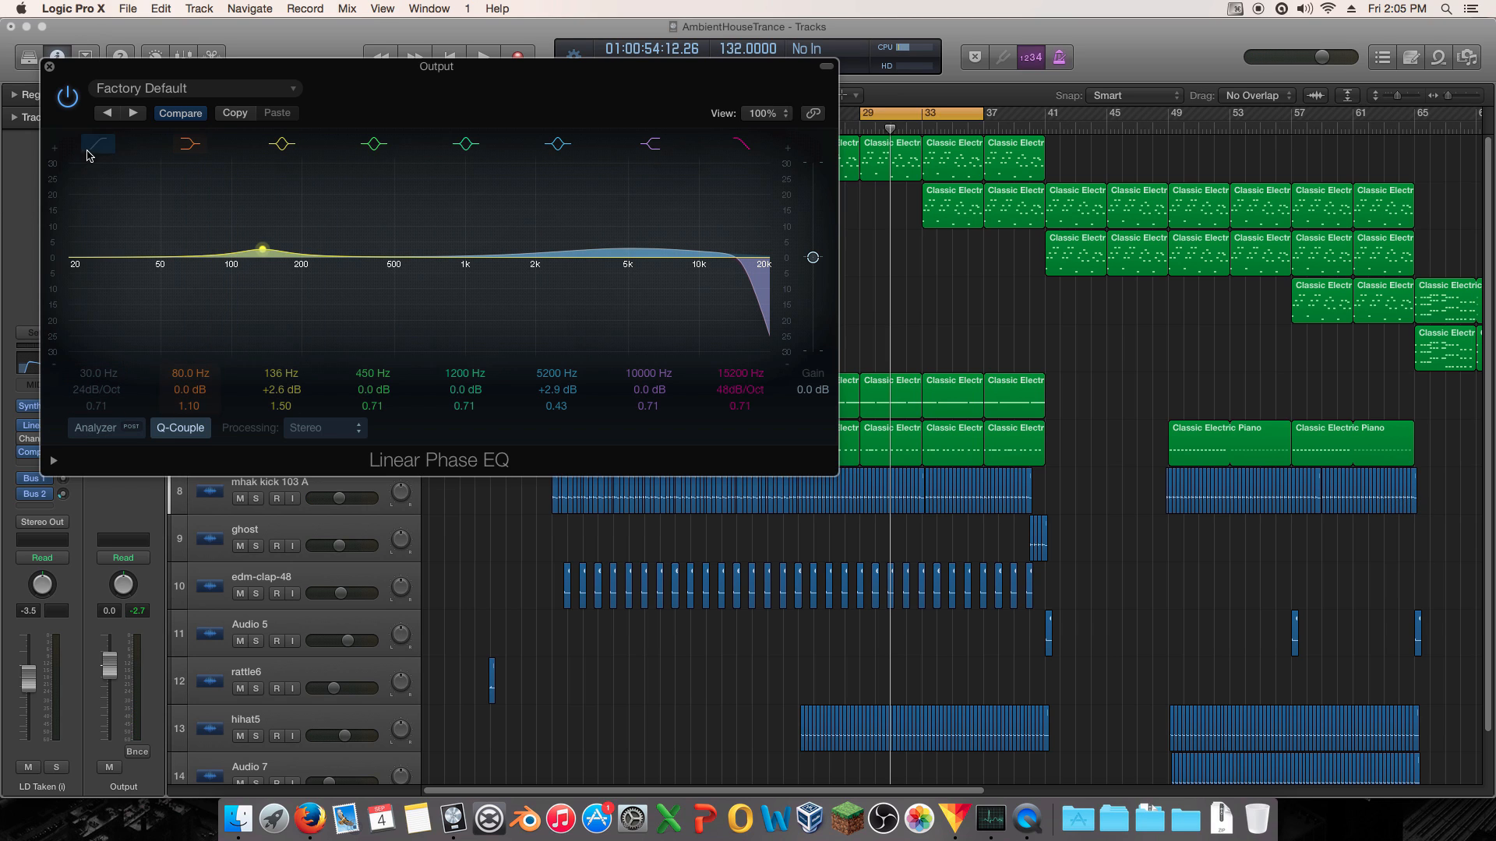
- Enable the low-cut filter with a 48 dB/Oct slope and, with the section playing, set its frequency to 34 Hz
{"action": "left_click", "coordinate": [90, 145]}
{"action": "left_click_drag", "start_coordinate": [99, 389], "coordinate": [101, 347]}
{"action": "scroll", "coordinate": [100, 375], "scroll_direction": "up", "scroll_amount": 5}
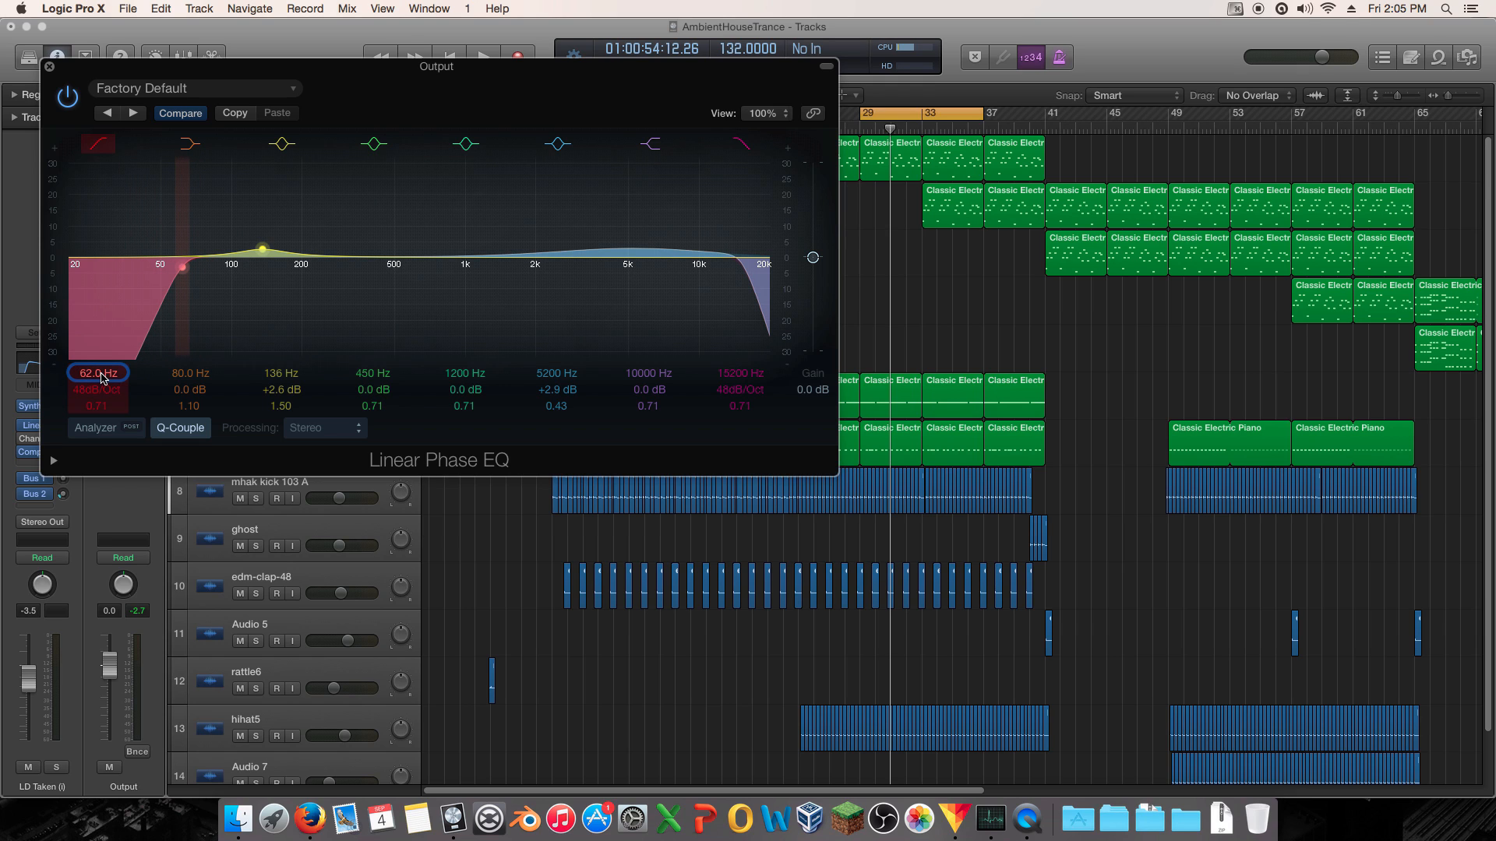
{"action": "key", "text": "space"}
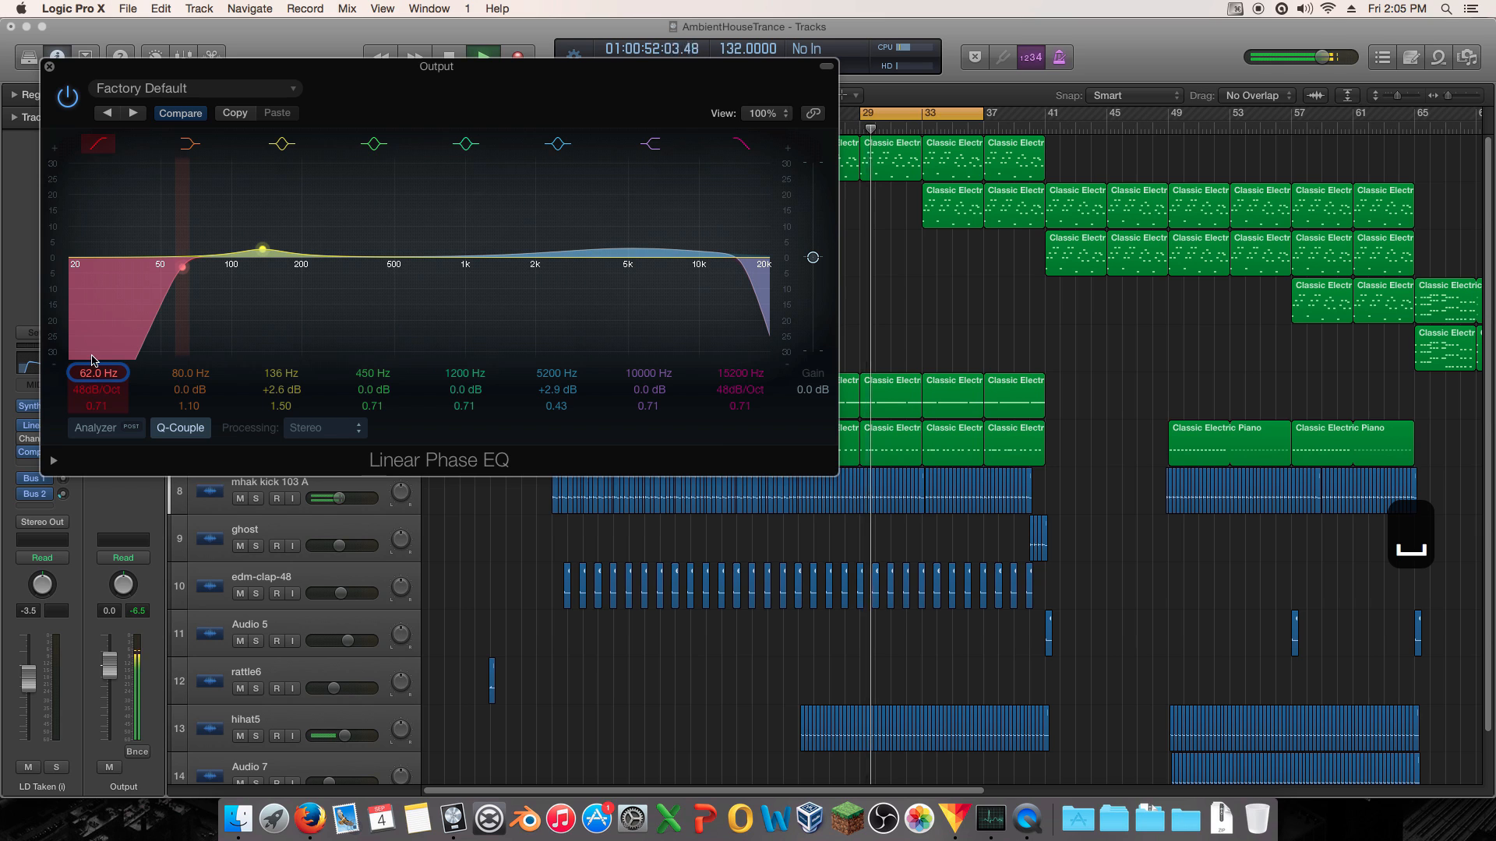
{"action": "left_click_drag", "start_coordinate": [100, 377], "coordinate": [99, 393]}
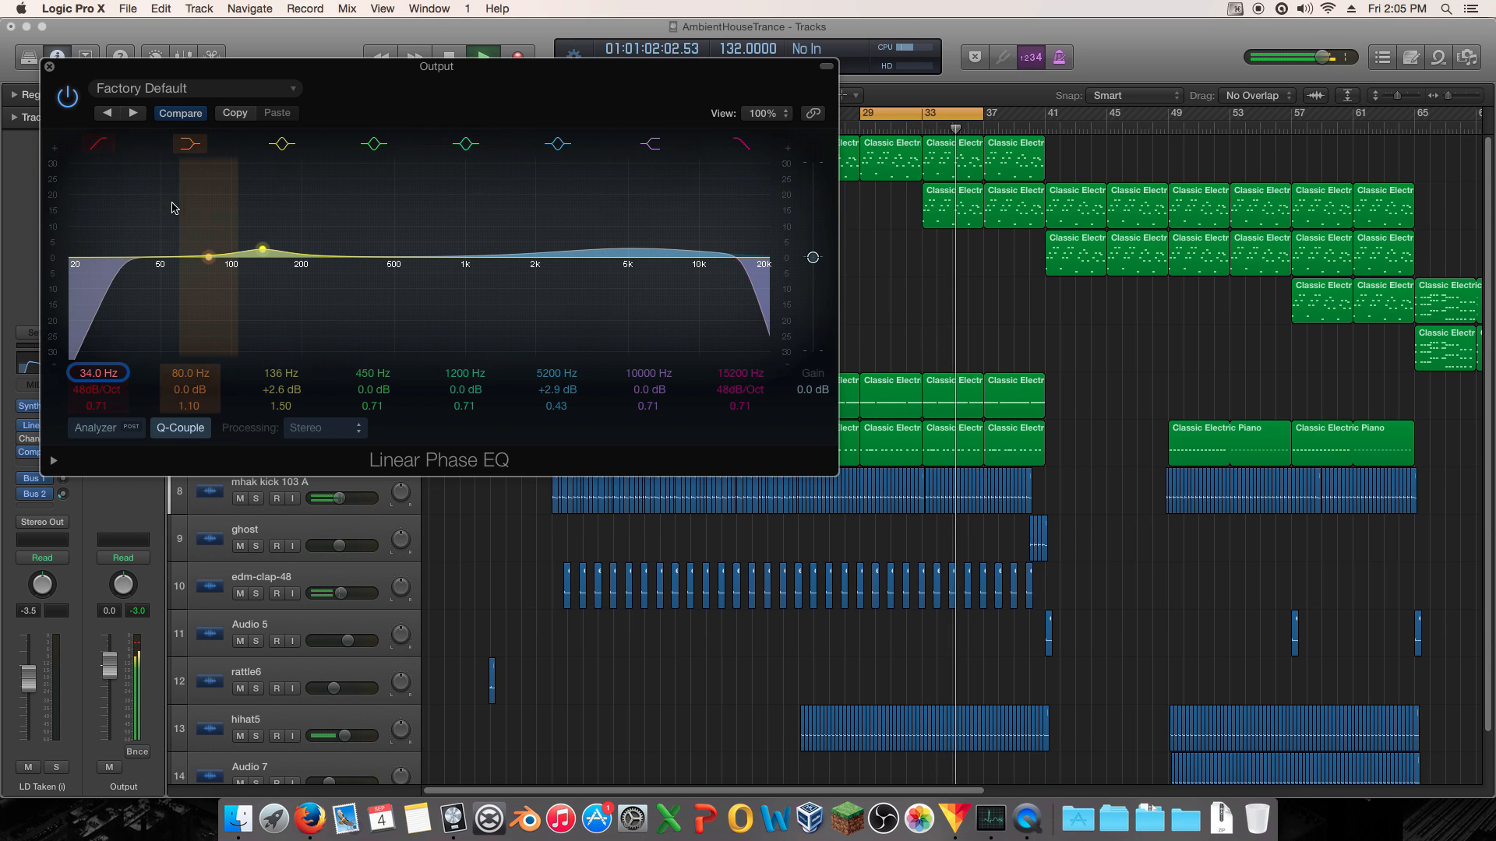
- While the section plays, set the low shelf to 48 Hz at -8.5 dB with Q 1.70, and compare it off and on
{"action": "left_click_drag", "start_coordinate": [189, 282], "coordinate": [137, 317]}
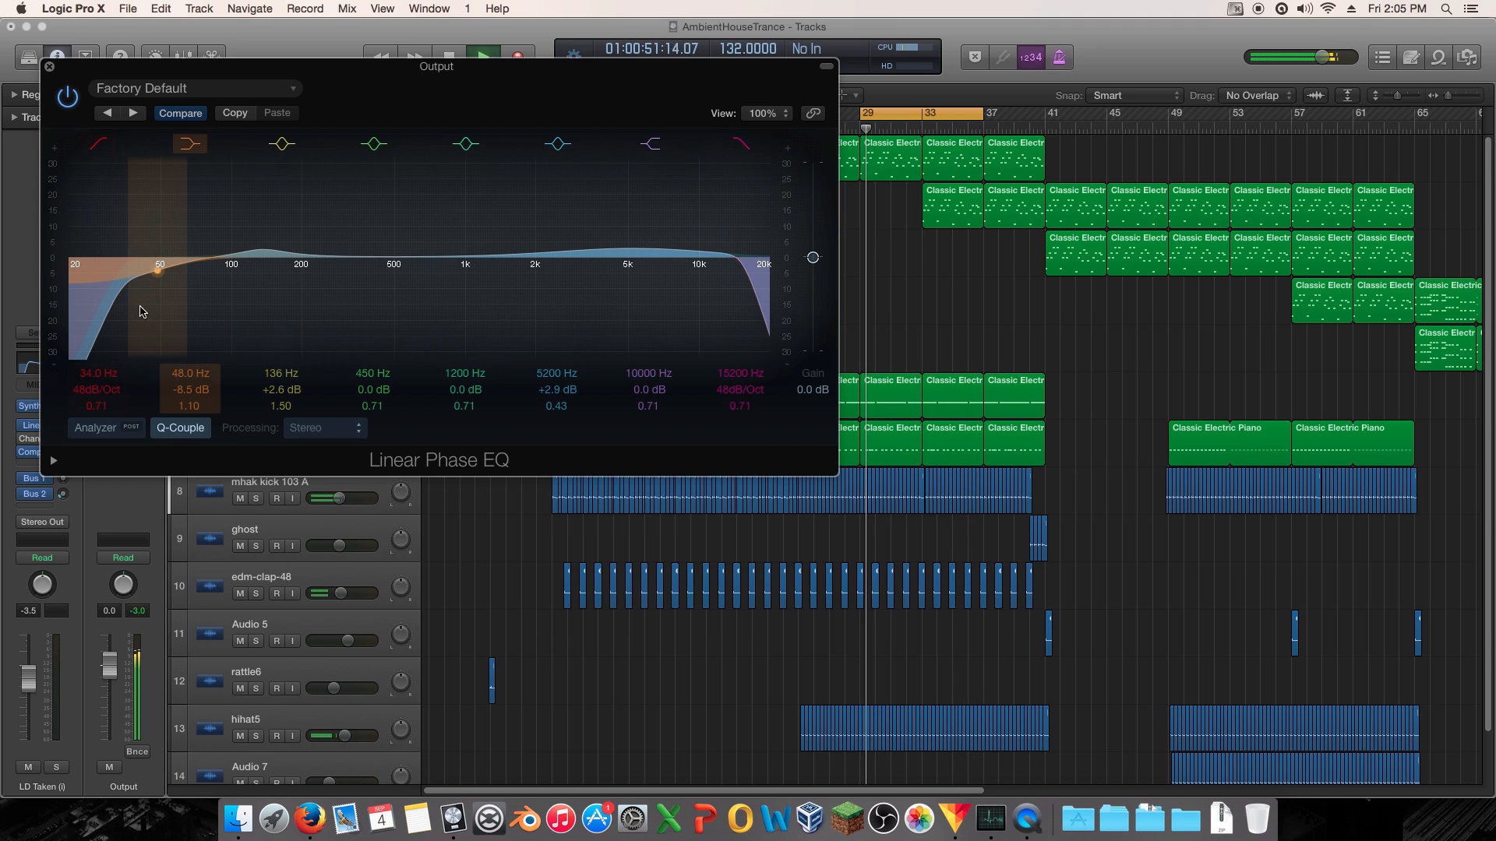
{"action": "left_click_drag", "start_coordinate": [213, 413], "coordinate": [213, 397]}
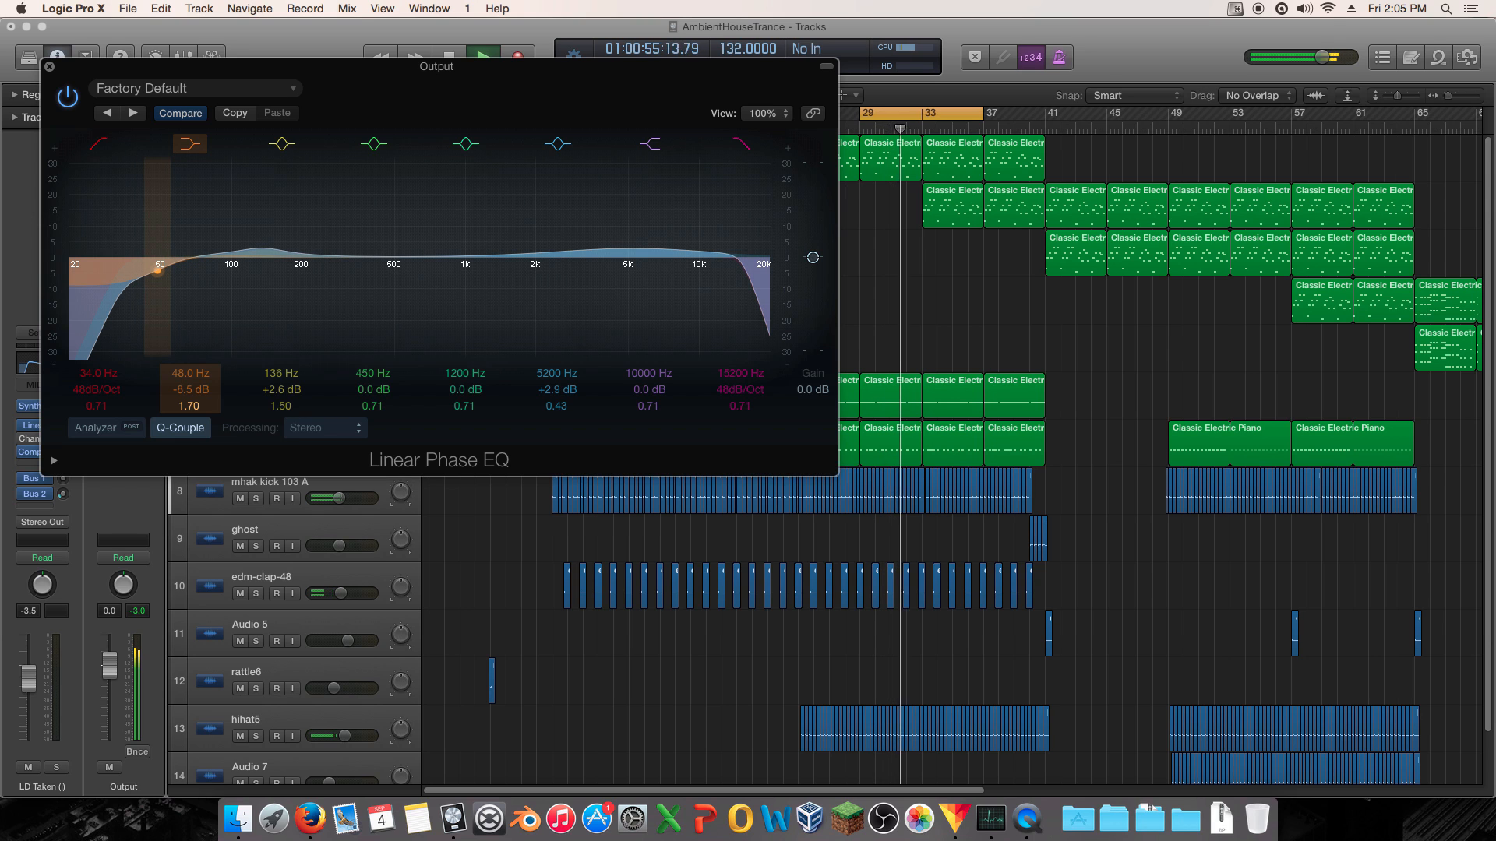
{"action": "left_click", "coordinate": [190, 145]}
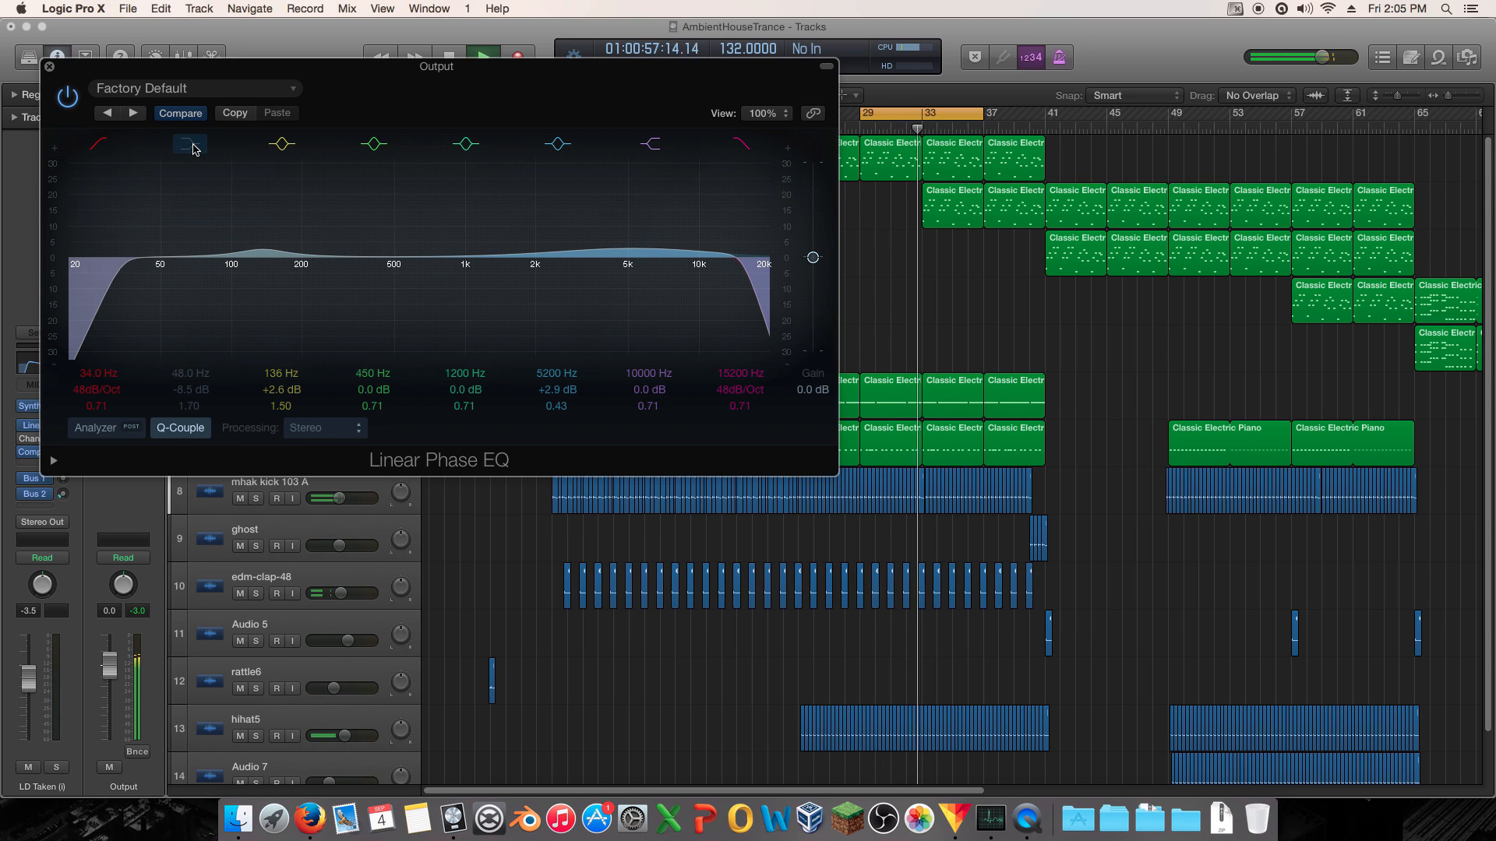
{"action": "left_click", "coordinate": [194, 148]}
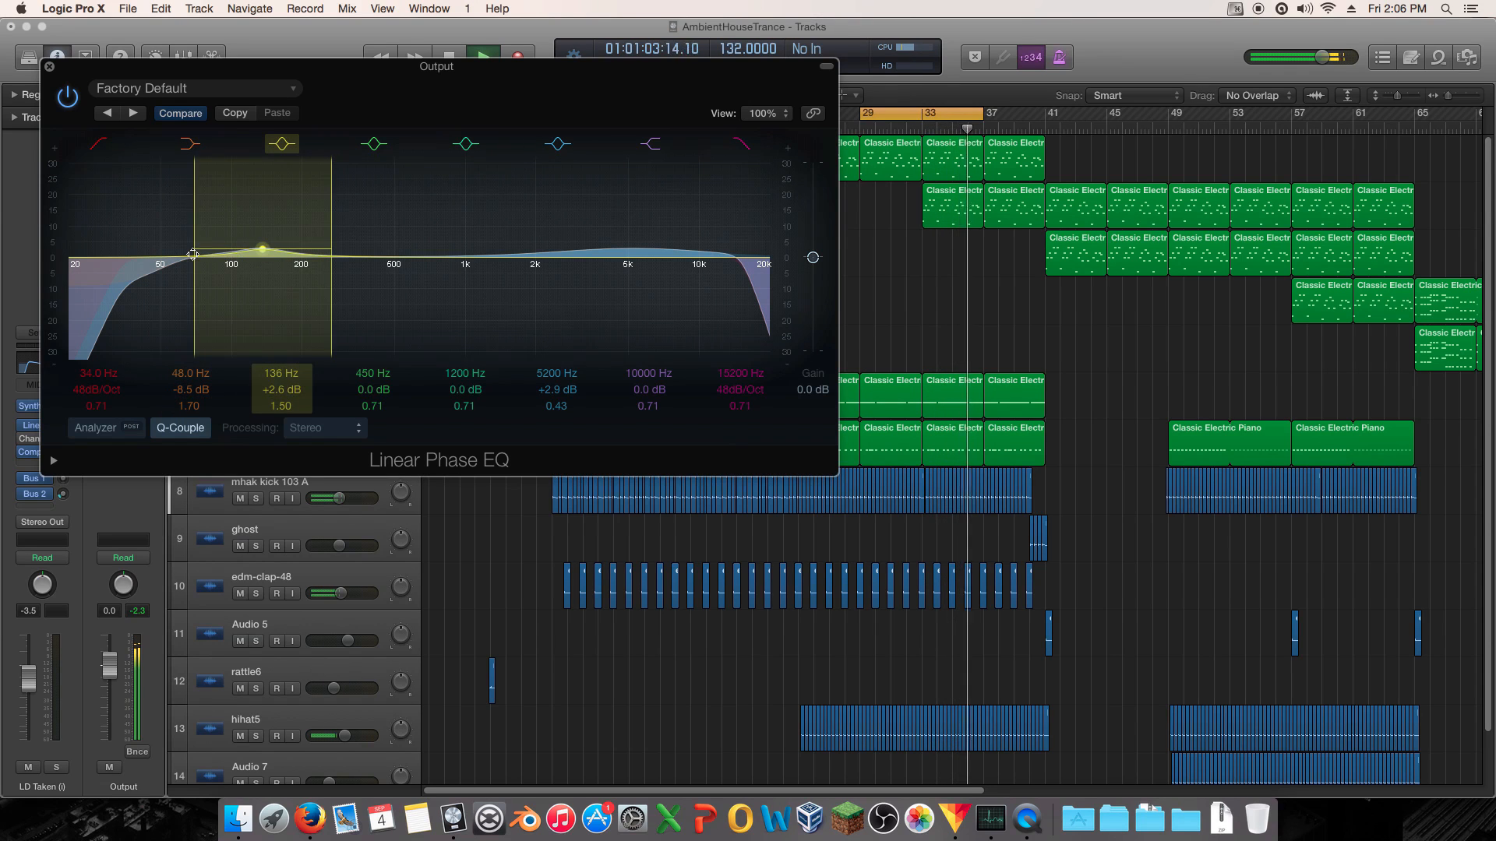
- Move the 136 Hz boost to 116 Hz at +2.0 dB with Q 0.60, stop playback, and change the low shelf's gain to -6.2 dB
{"action": "left_click_drag", "start_coordinate": [192, 255], "coordinate": [237, 280]}
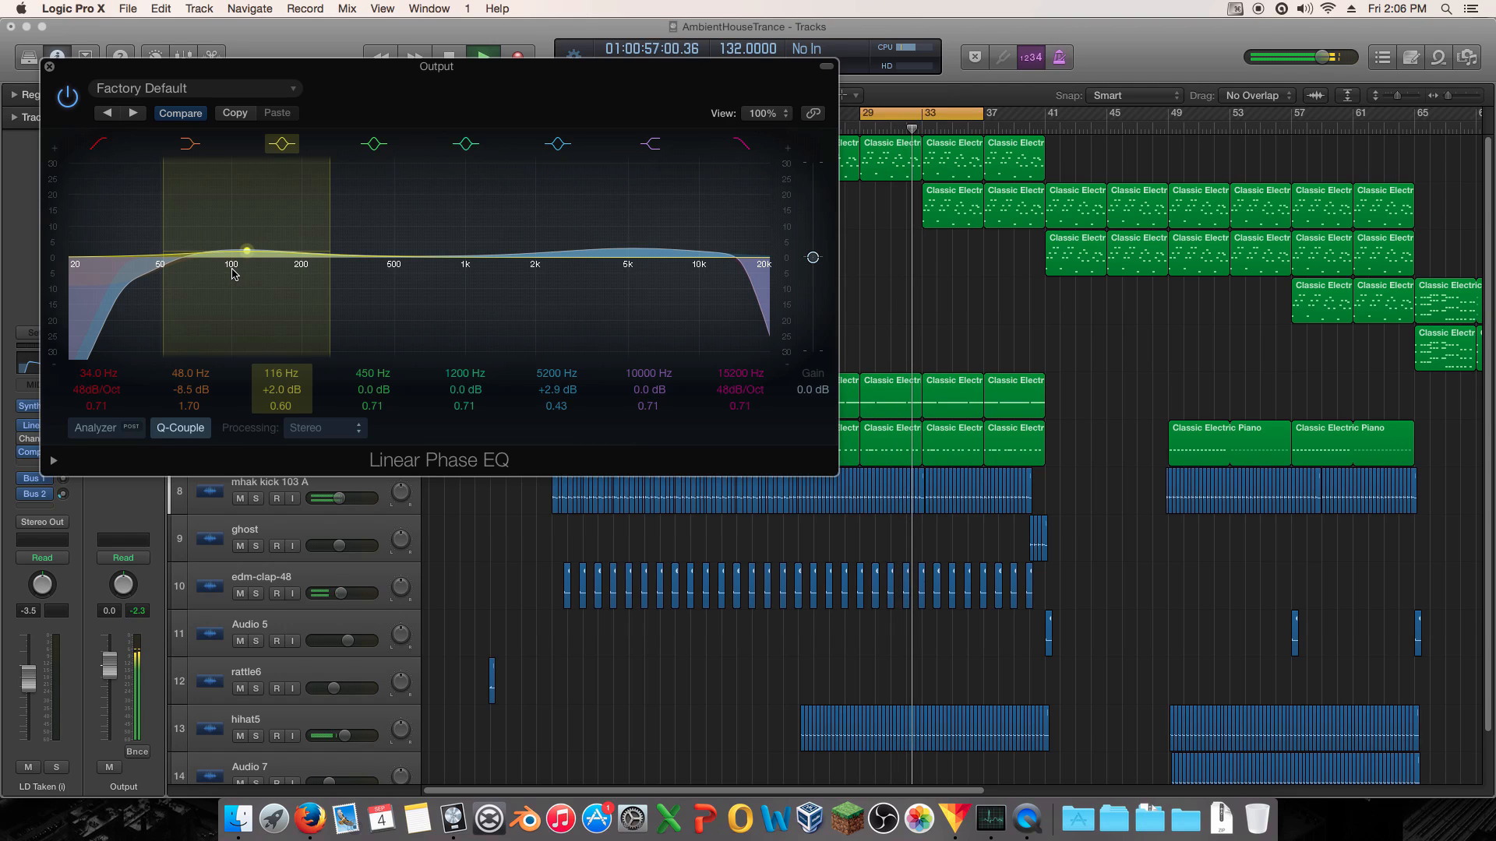
{"action": "key", "text": "space"}
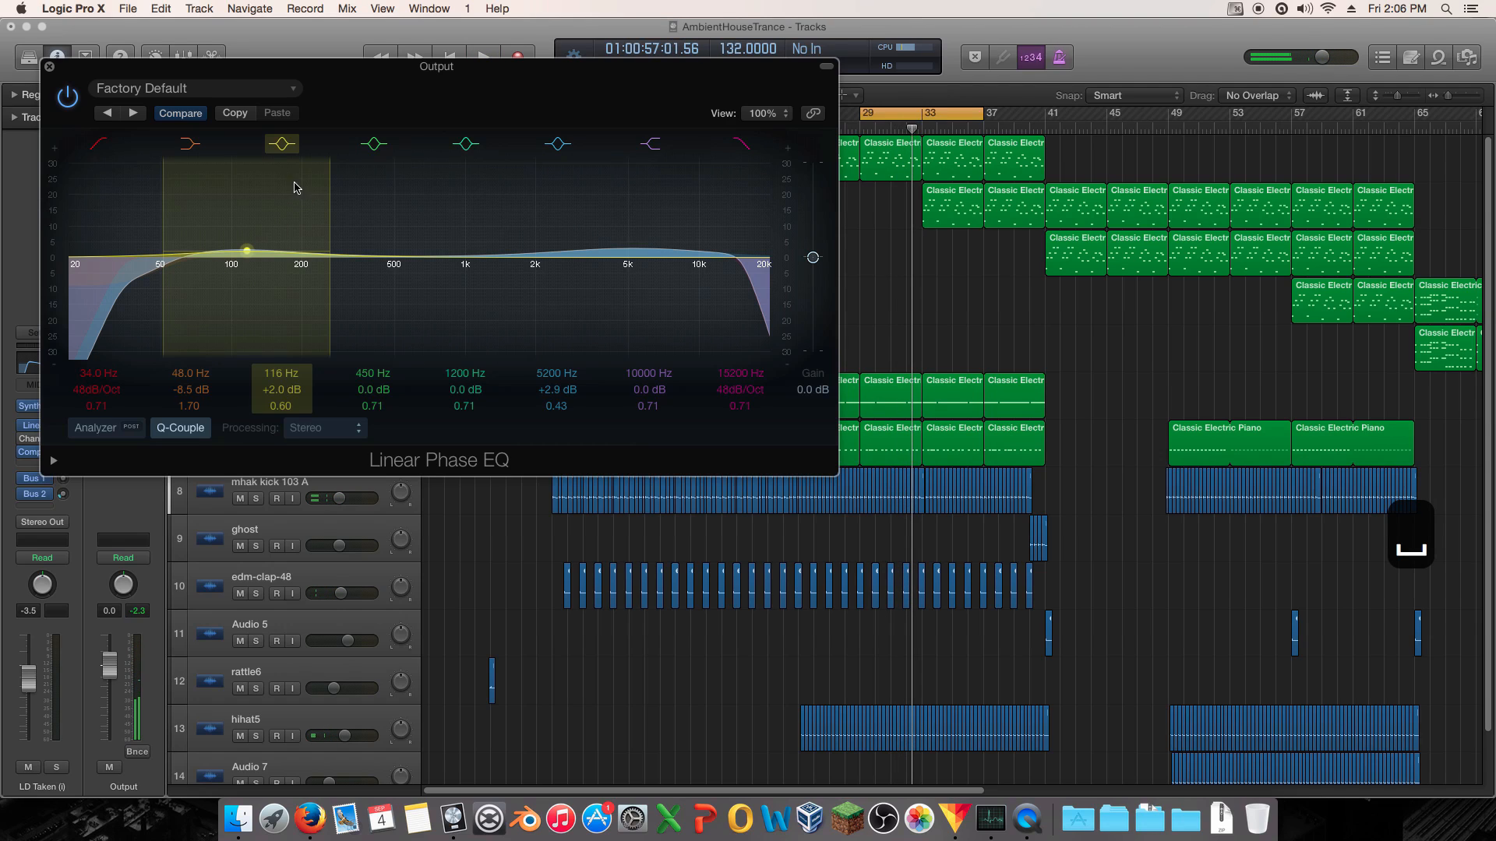
{"action": "left_click", "coordinate": [175, 300]}
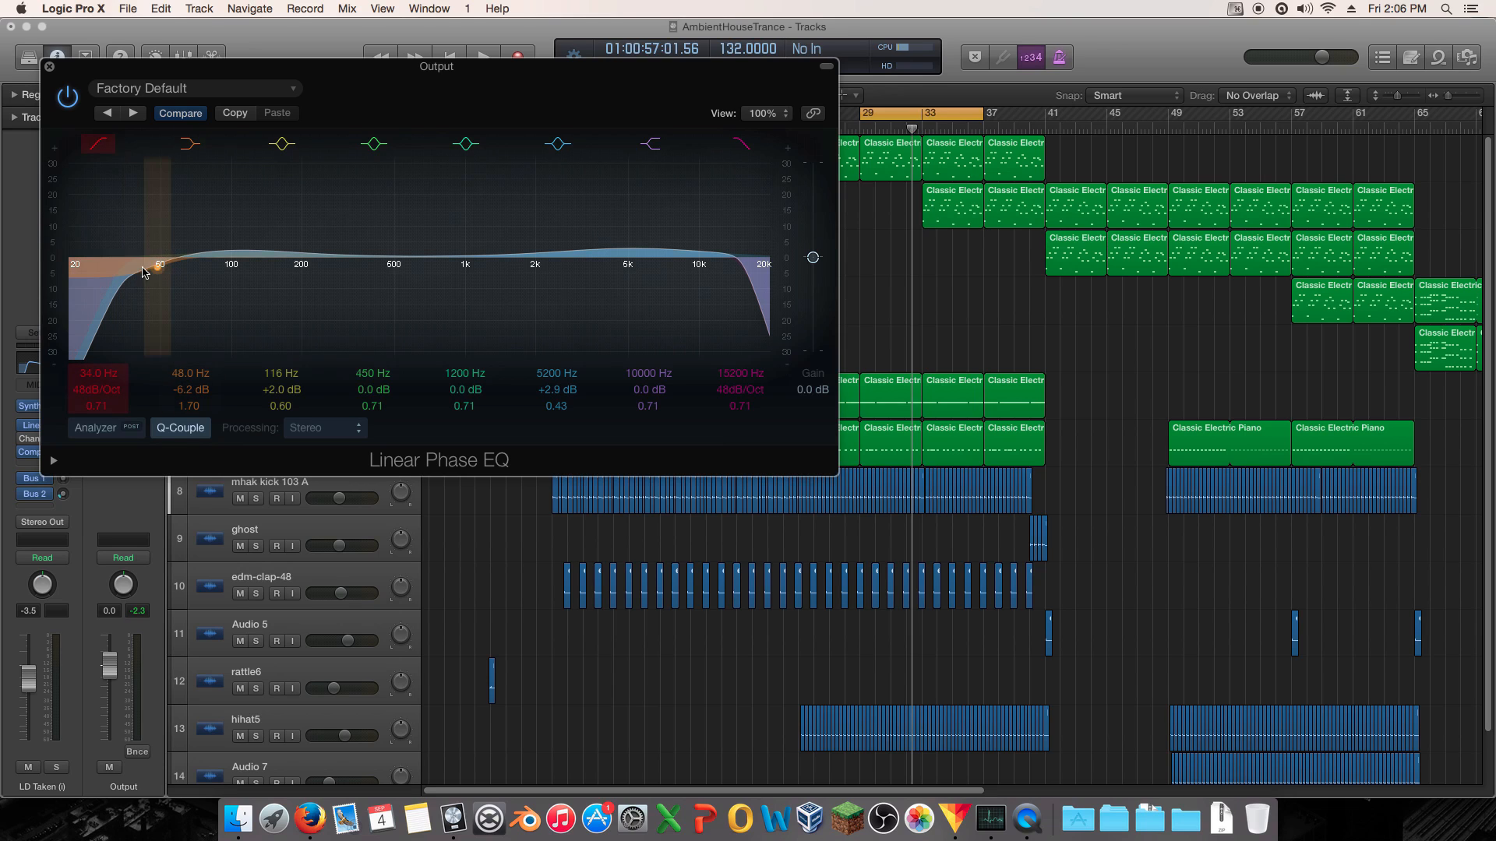
{"action": "left_click", "coordinate": [187, 144]}
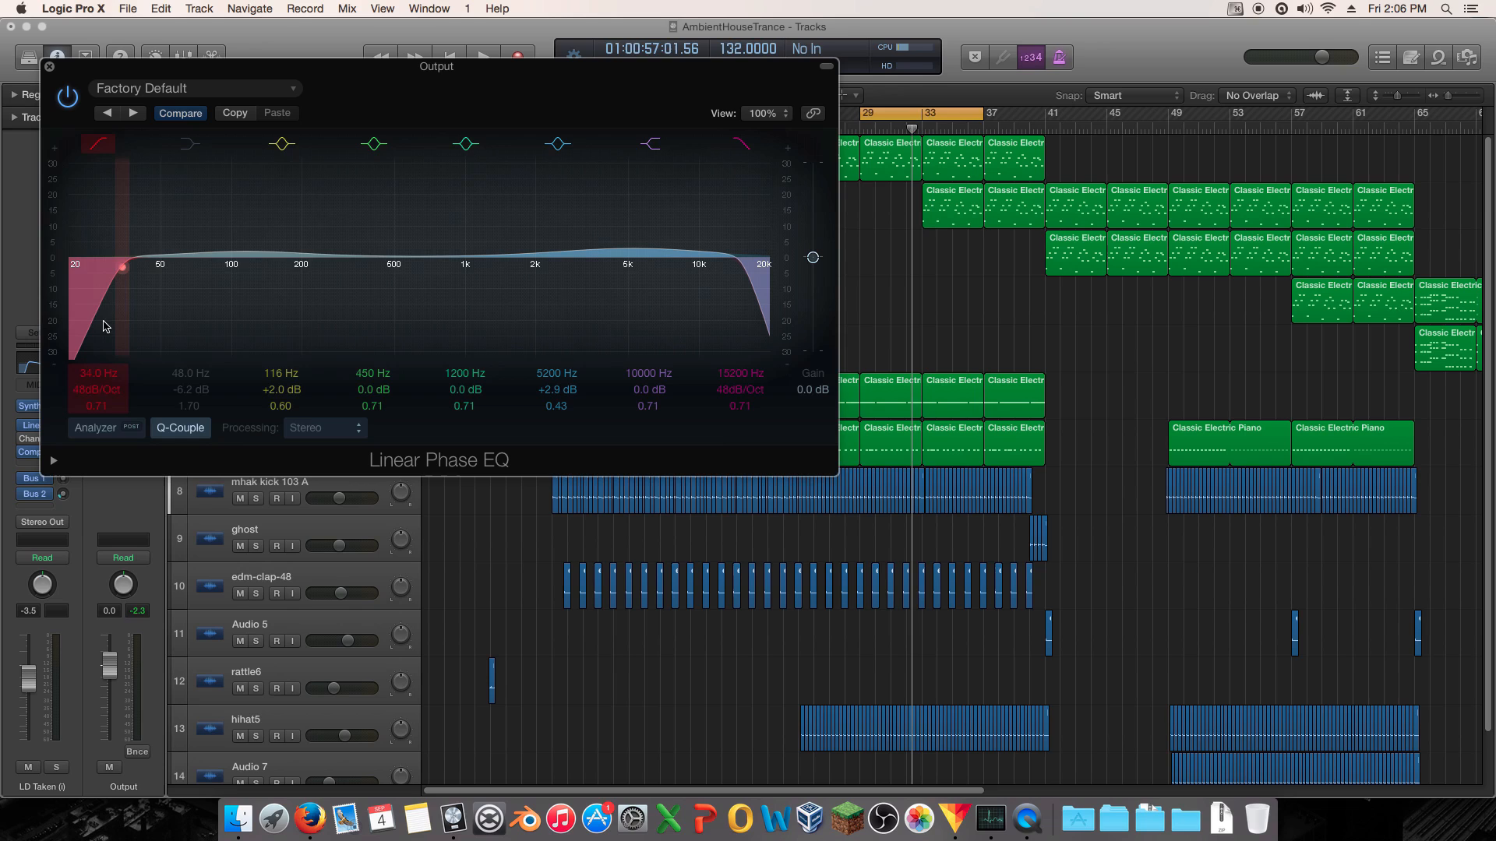
{"action": "left_click", "coordinate": [188, 144]}
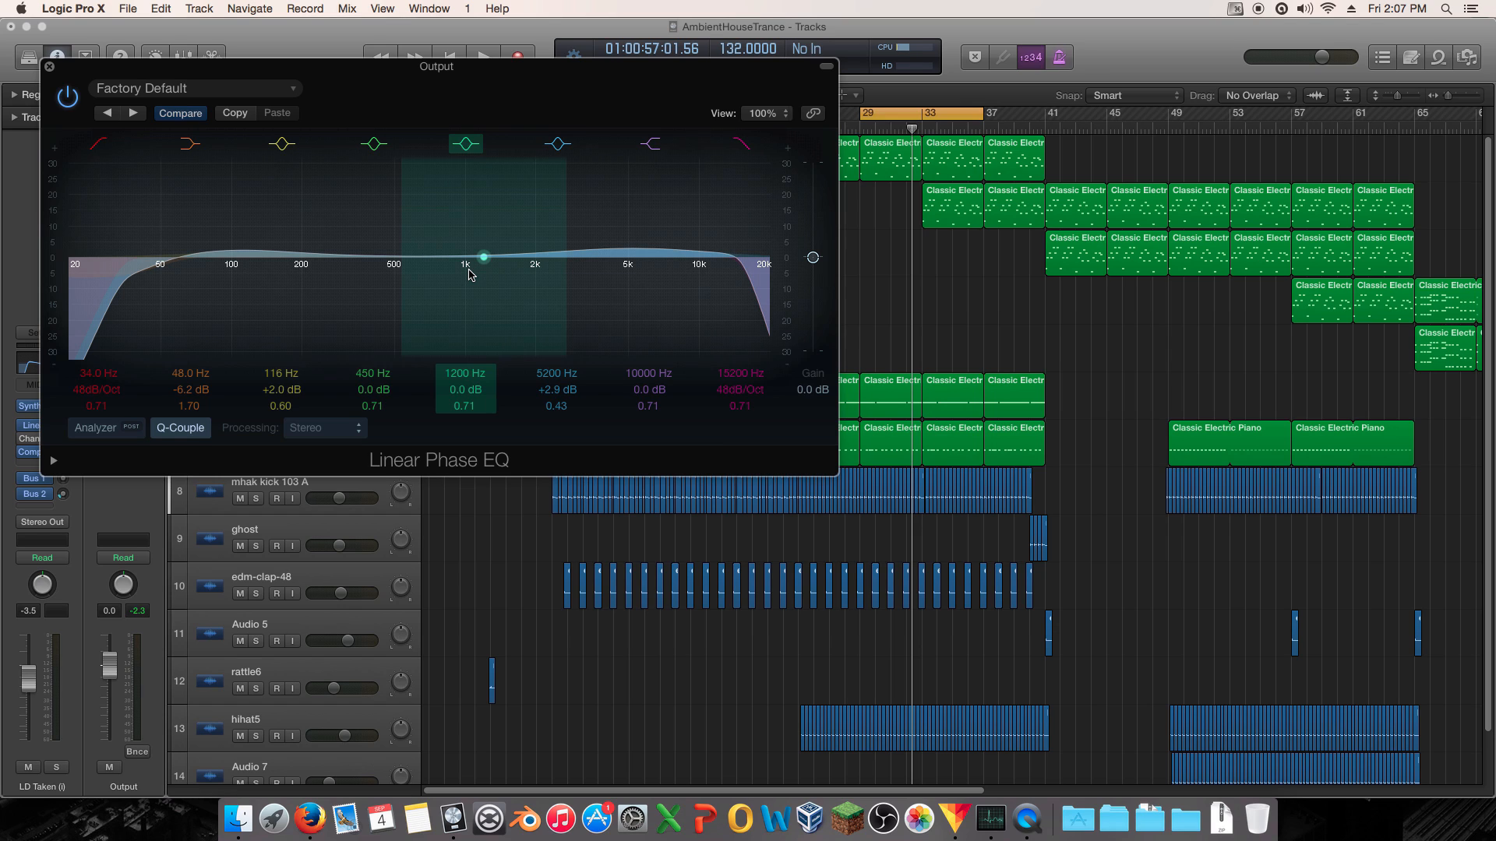
- During playback, boost the 1200 Hz band by +3.3 dB at 1360 Hz, raise the 5200 Hz band to +3.6 dB, and stop playback
{"action": "key", "text": "space"}
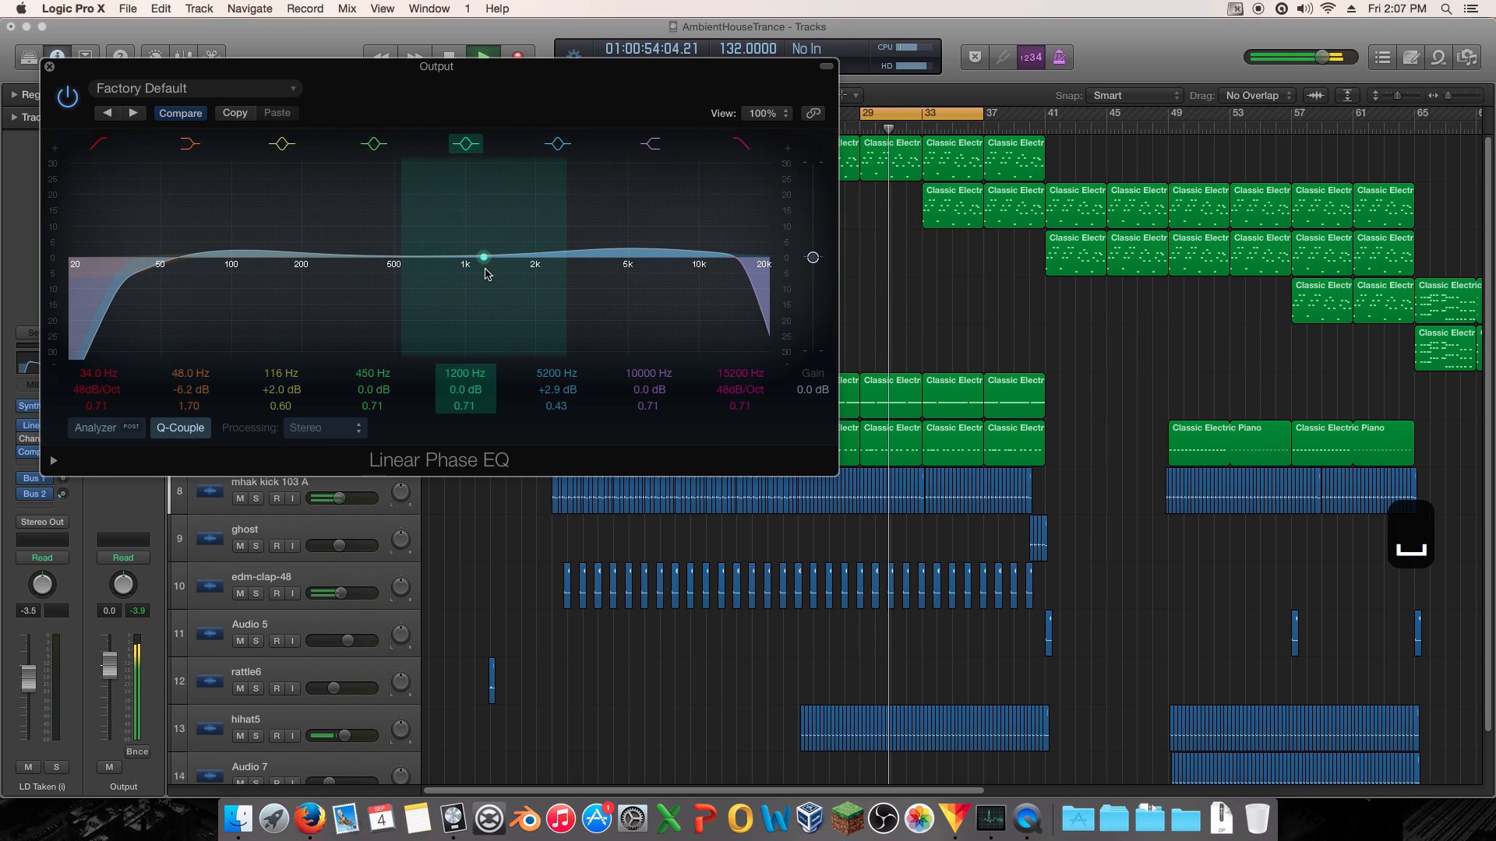
{"action": "mouse_move", "coordinate": [495, 278]}
{"action": "left_mouse_down"}
{"action": "mouse_move", "coordinate": [507, 250]}
{"action": "mouse_move", "coordinate": [505, 261]}
{"action": "left_mouse_up"}
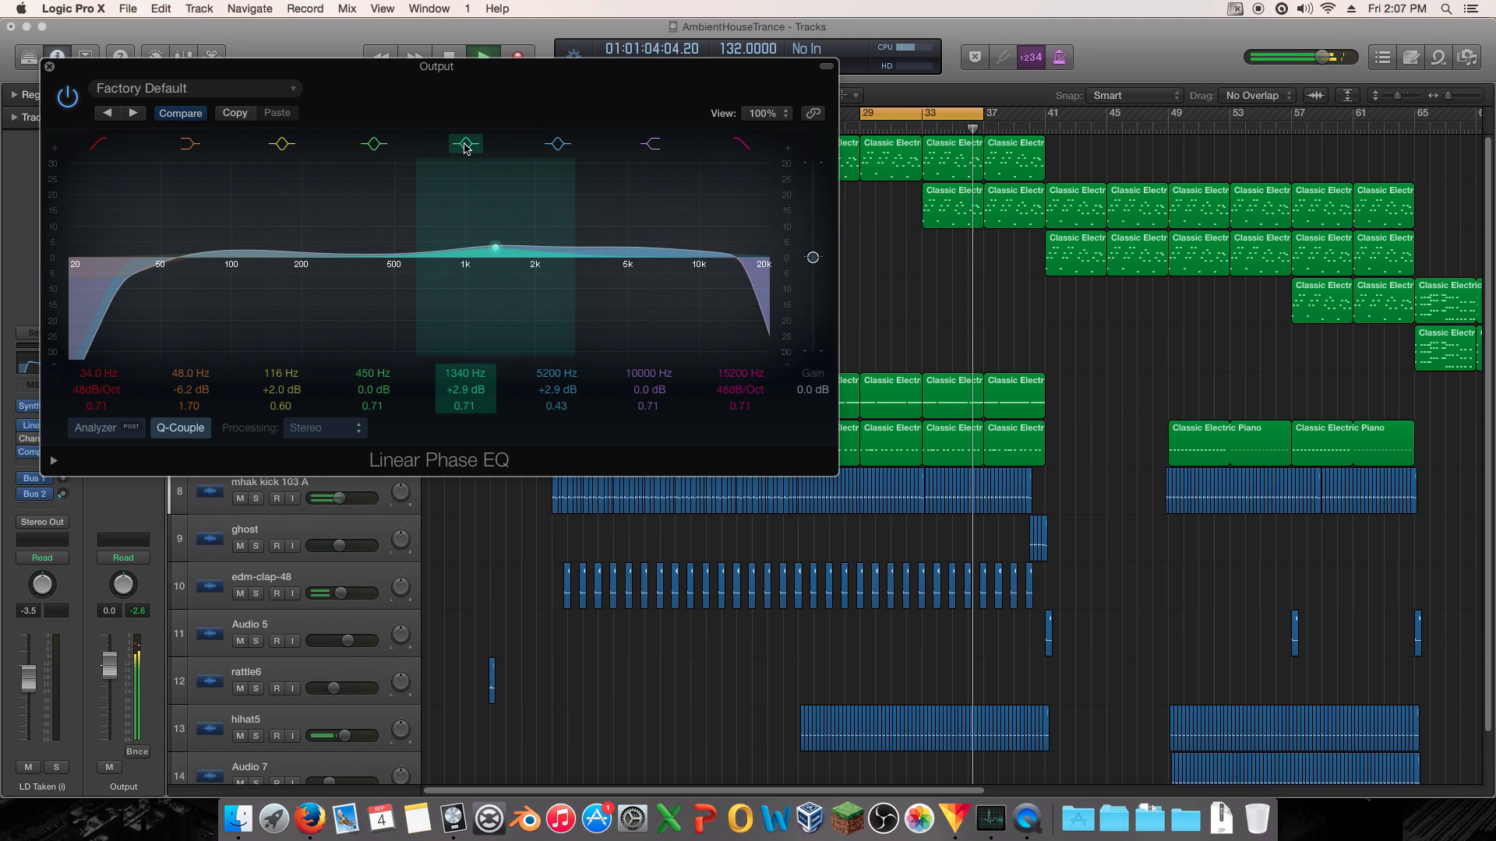
{"action": "left_click_drag", "start_coordinate": [495, 183], "coordinate": [500, 187]}
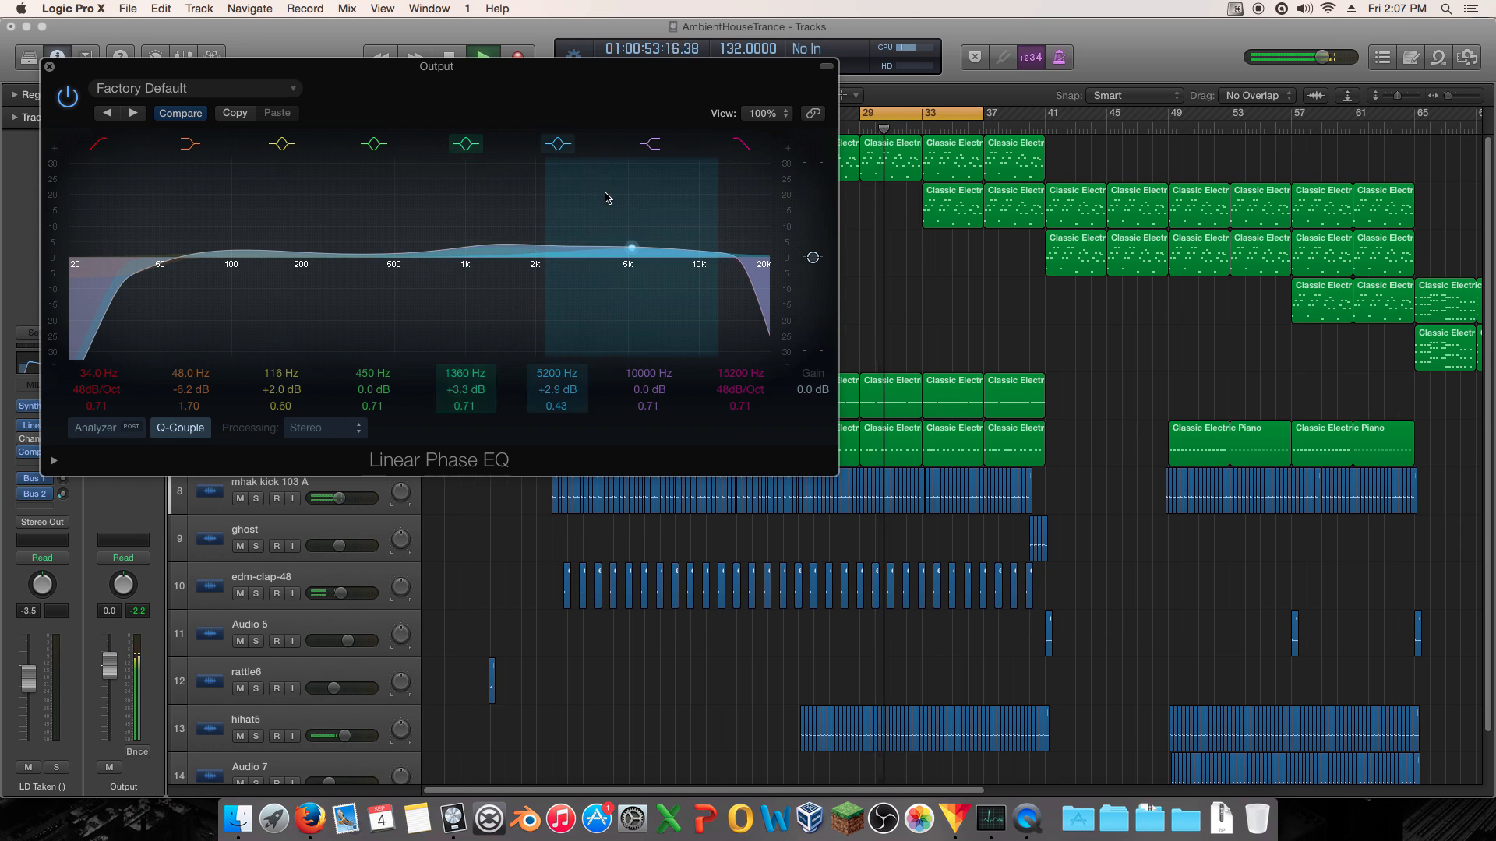
{"action": "left_click_drag", "start_coordinate": [613, 197], "coordinate": [612, 200]}
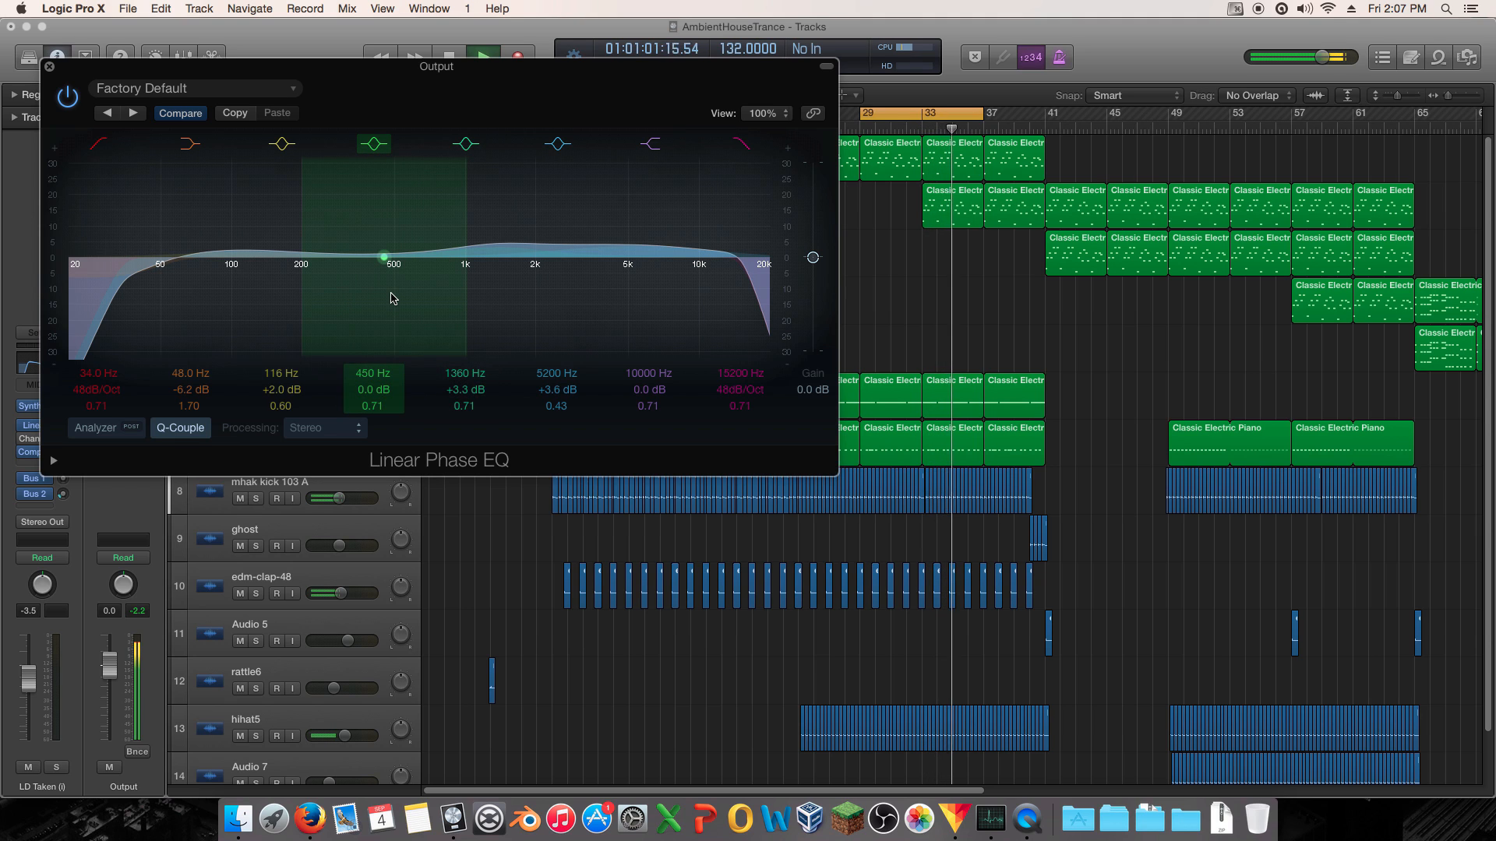
{"action": "key", "text": "space"}
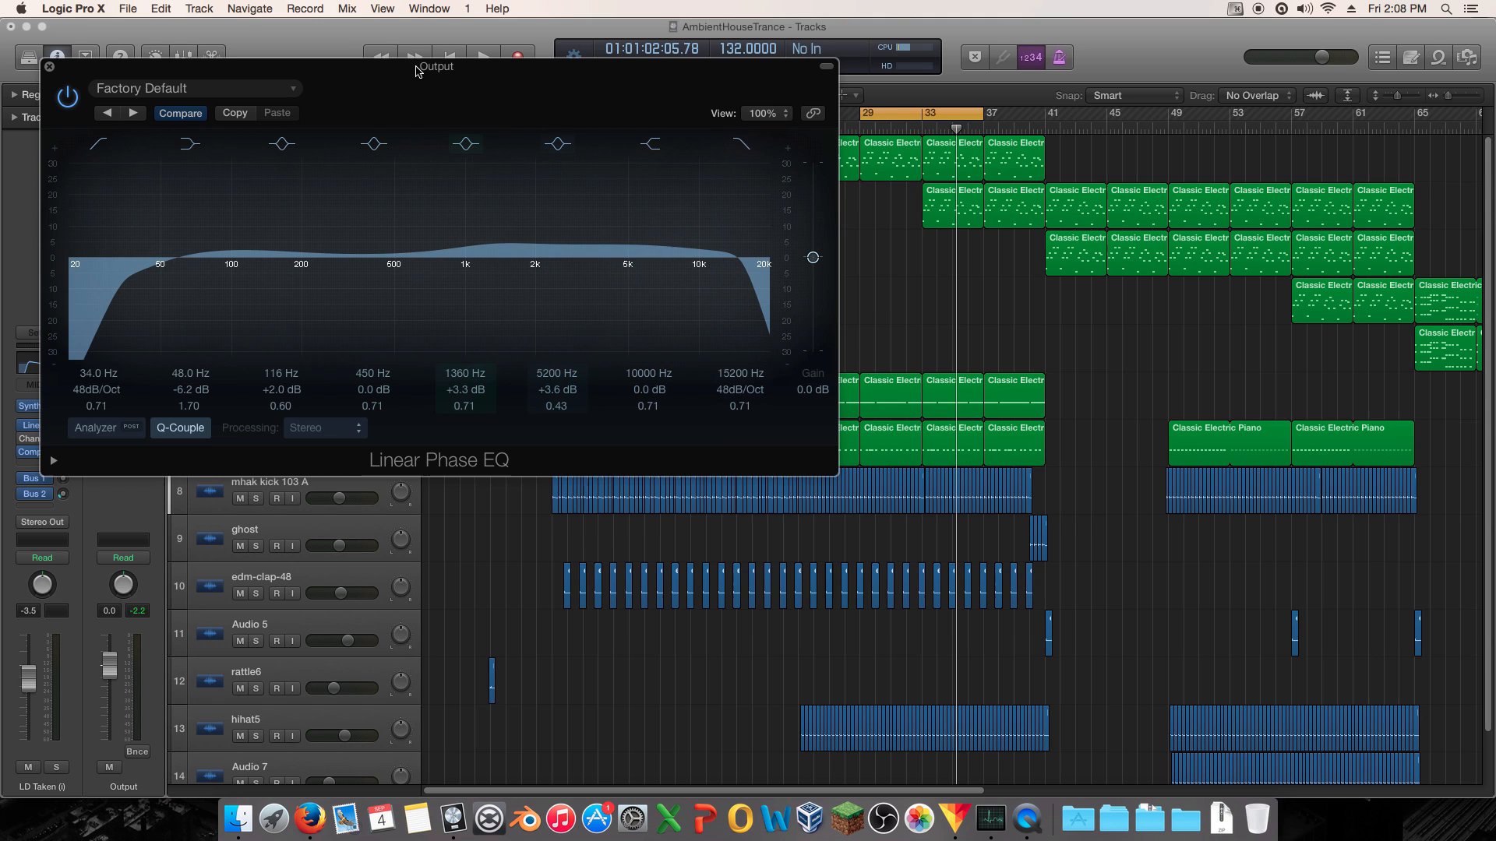
- Move the Linear Phase EQ window so it no longer covers the channel strips and track headers
{"action": "left_click_drag", "start_coordinate": [343, 73], "coordinate": [729, 412]}
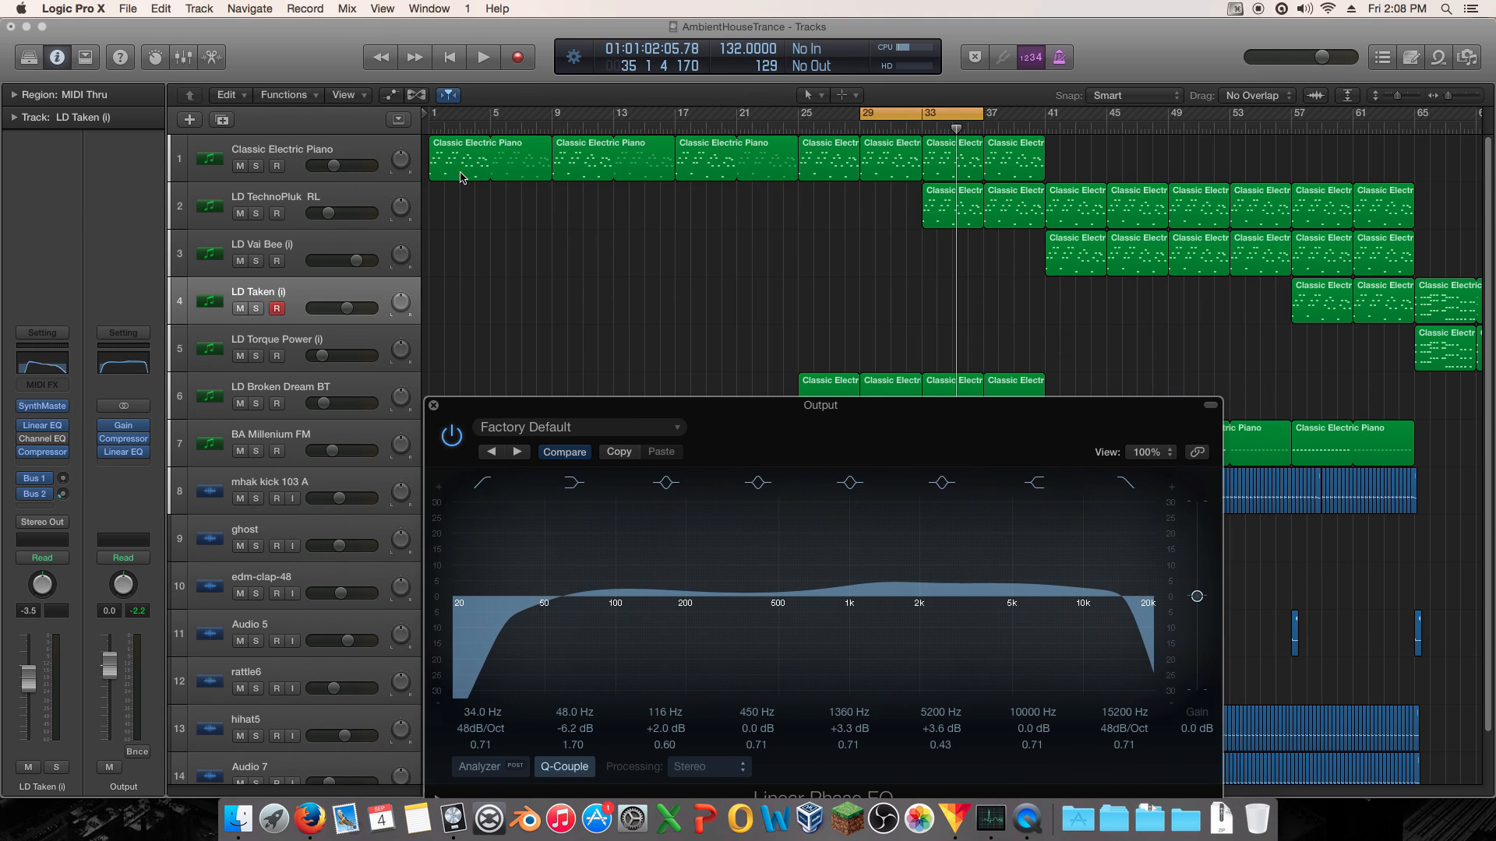
{"action": "left_click_drag", "start_coordinate": [973, 451], "coordinate": [1027, 73]}
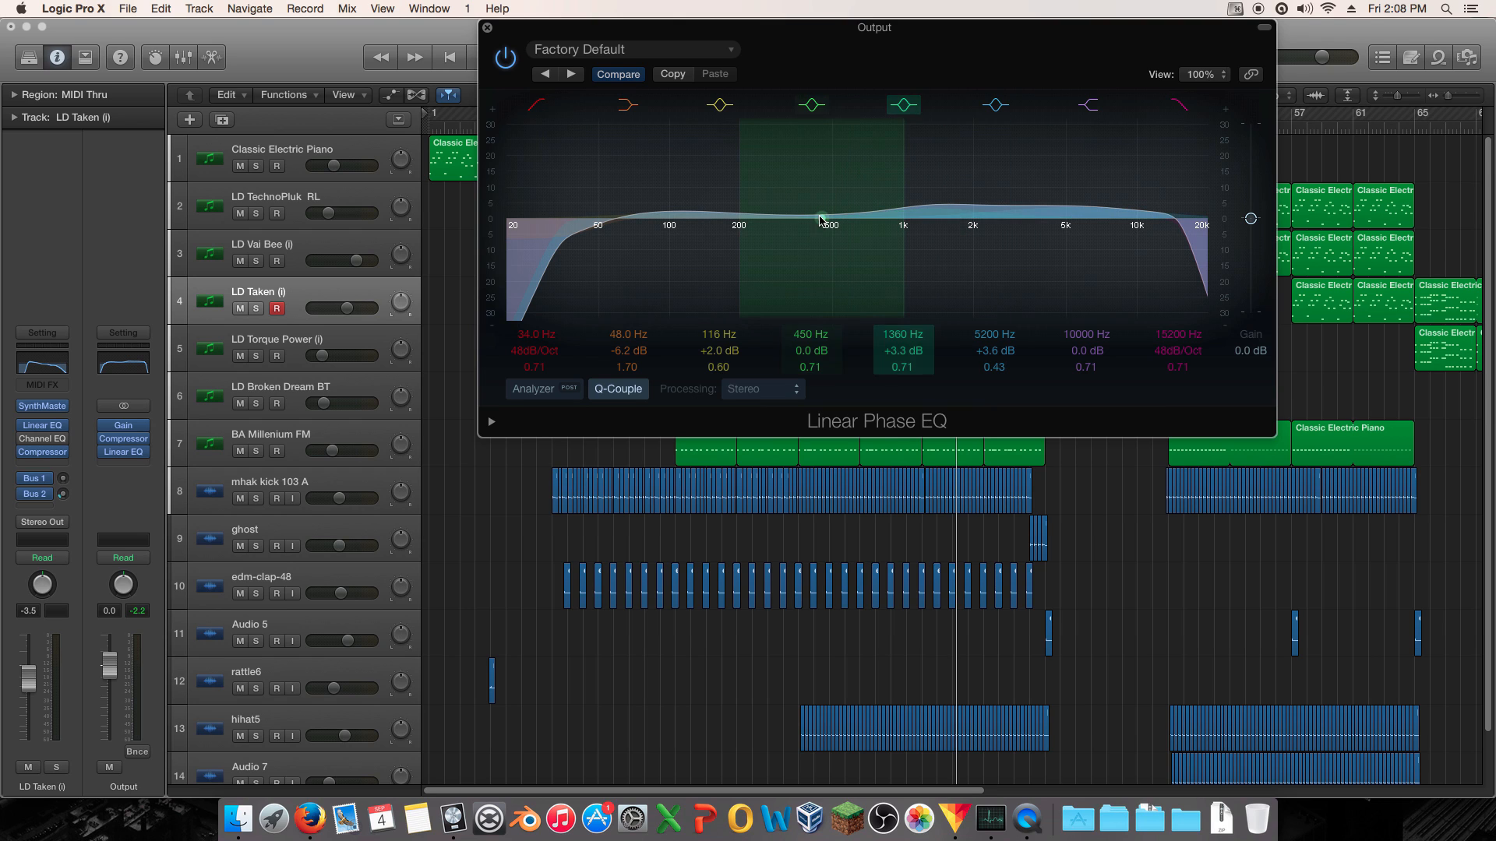
- Try lowering the EQ's master gain to -3.2 dB and again to -2.8 dB, resetting it to 0.0 dB each time
{"action": "left_click_drag", "start_coordinate": [1250, 218], "coordinate": [1252, 232]}
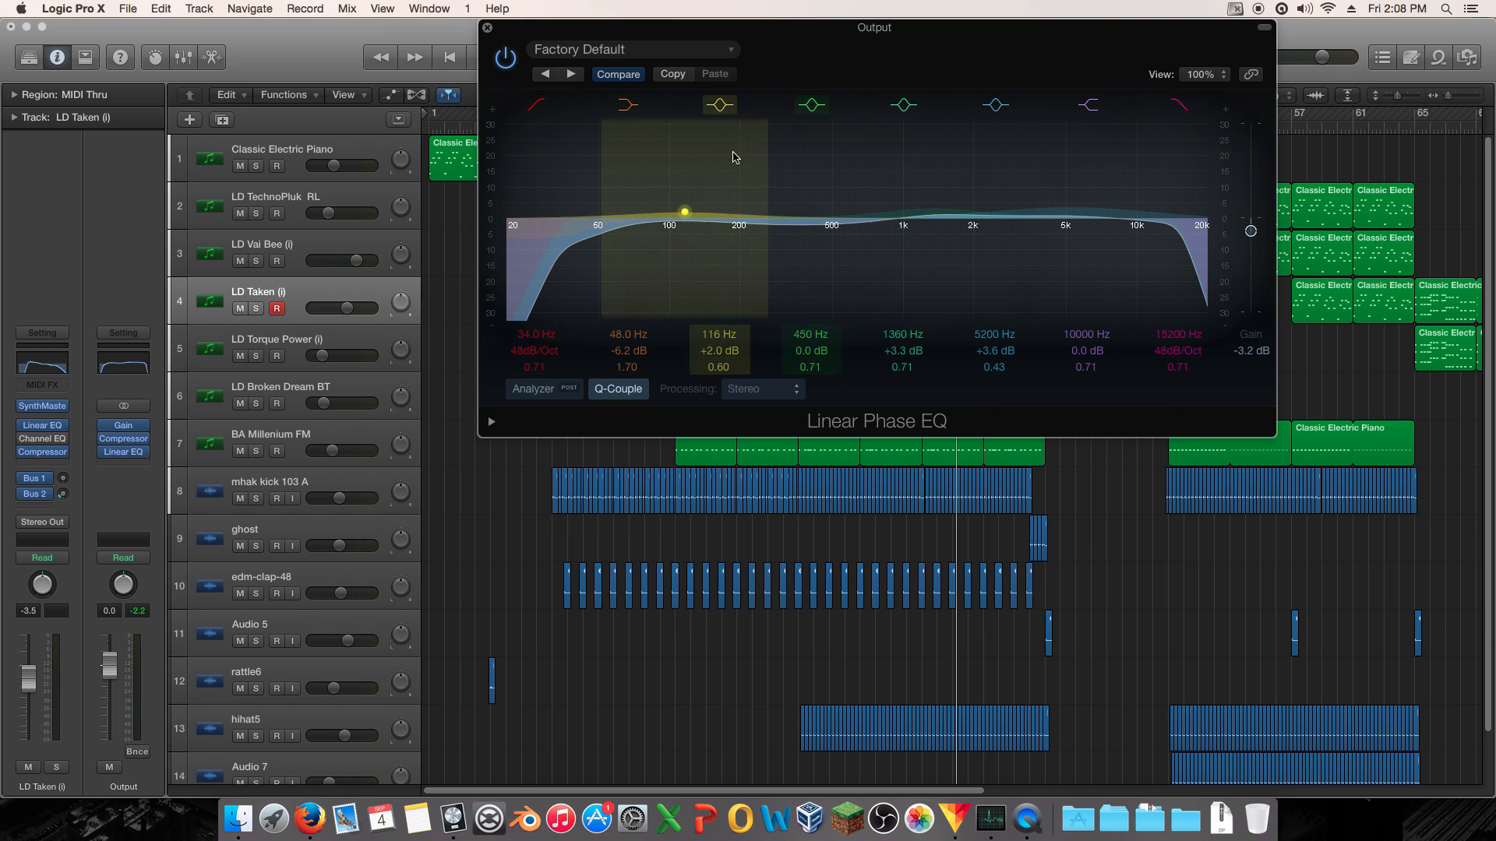
{"action": "left_click", "coordinate": [1252, 233], "text": "alt"}
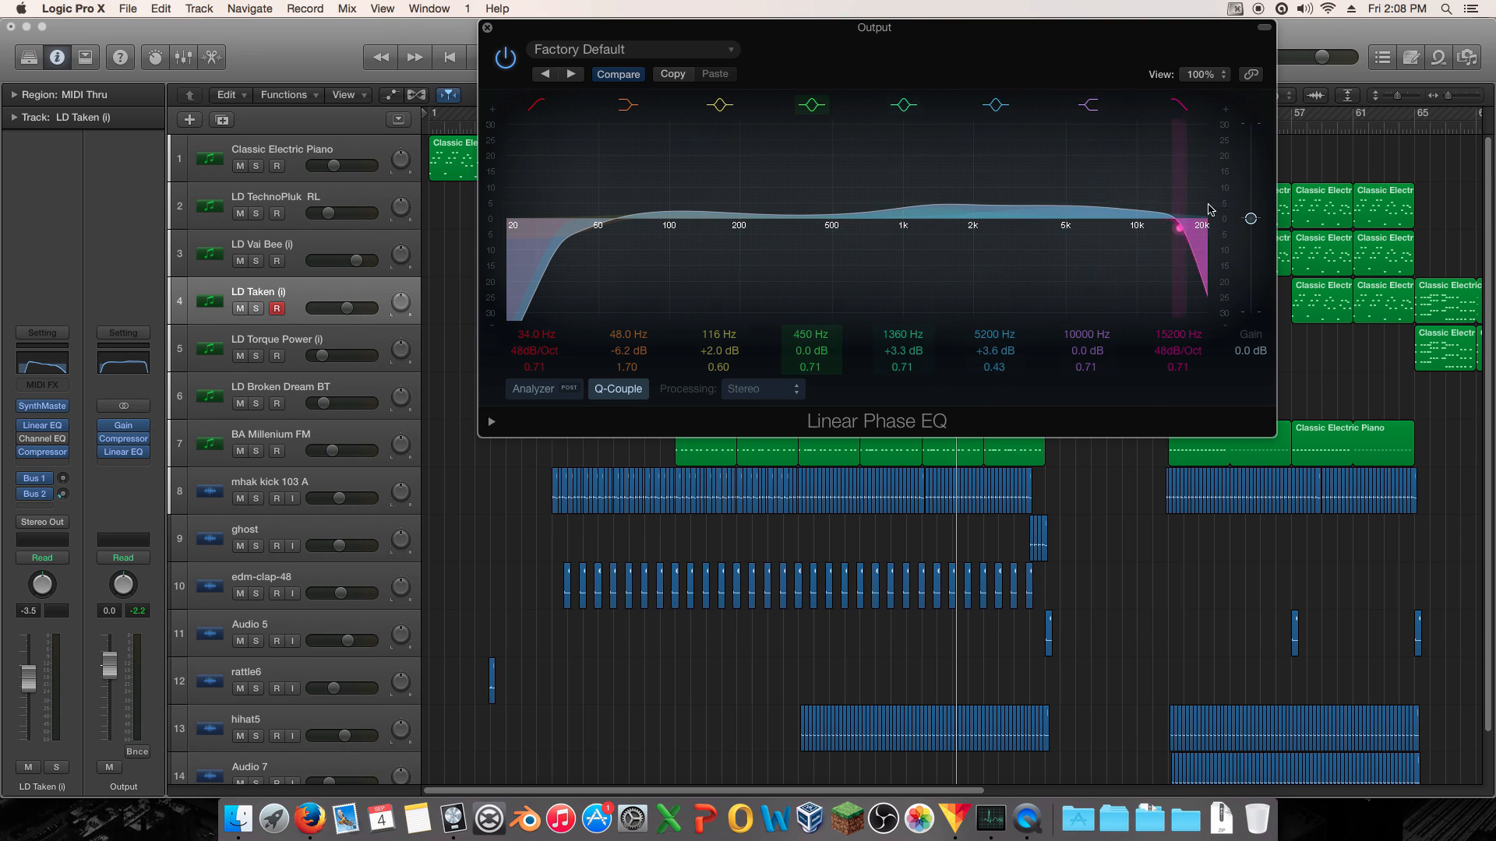
{"action": "left_click_drag", "start_coordinate": [1251, 219], "coordinate": [1253, 234]}
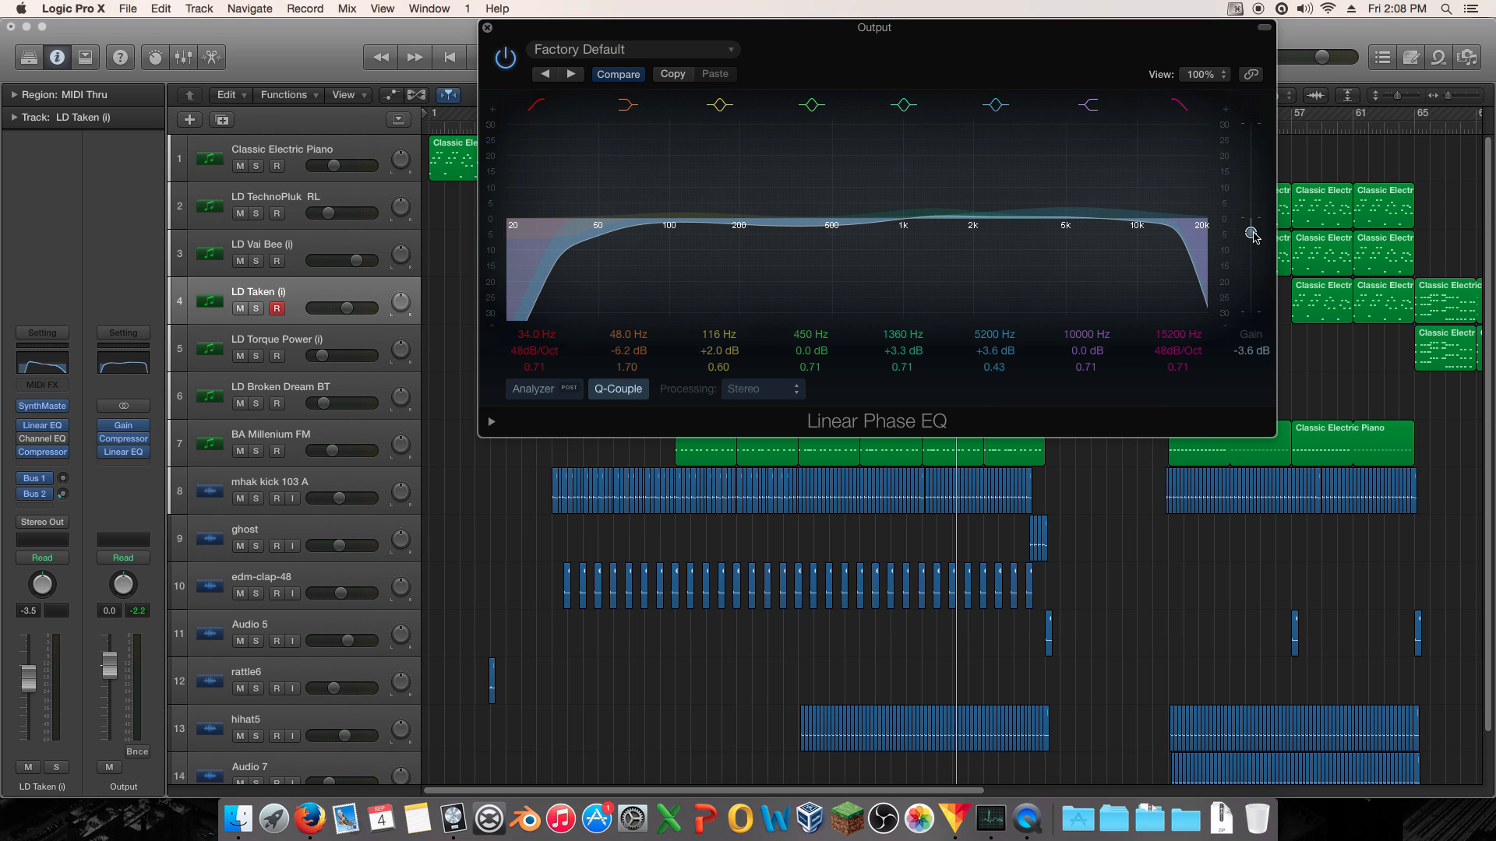
{"action": "left_click_drag", "start_coordinate": [1254, 238], "coordinate": [1253, 234]}
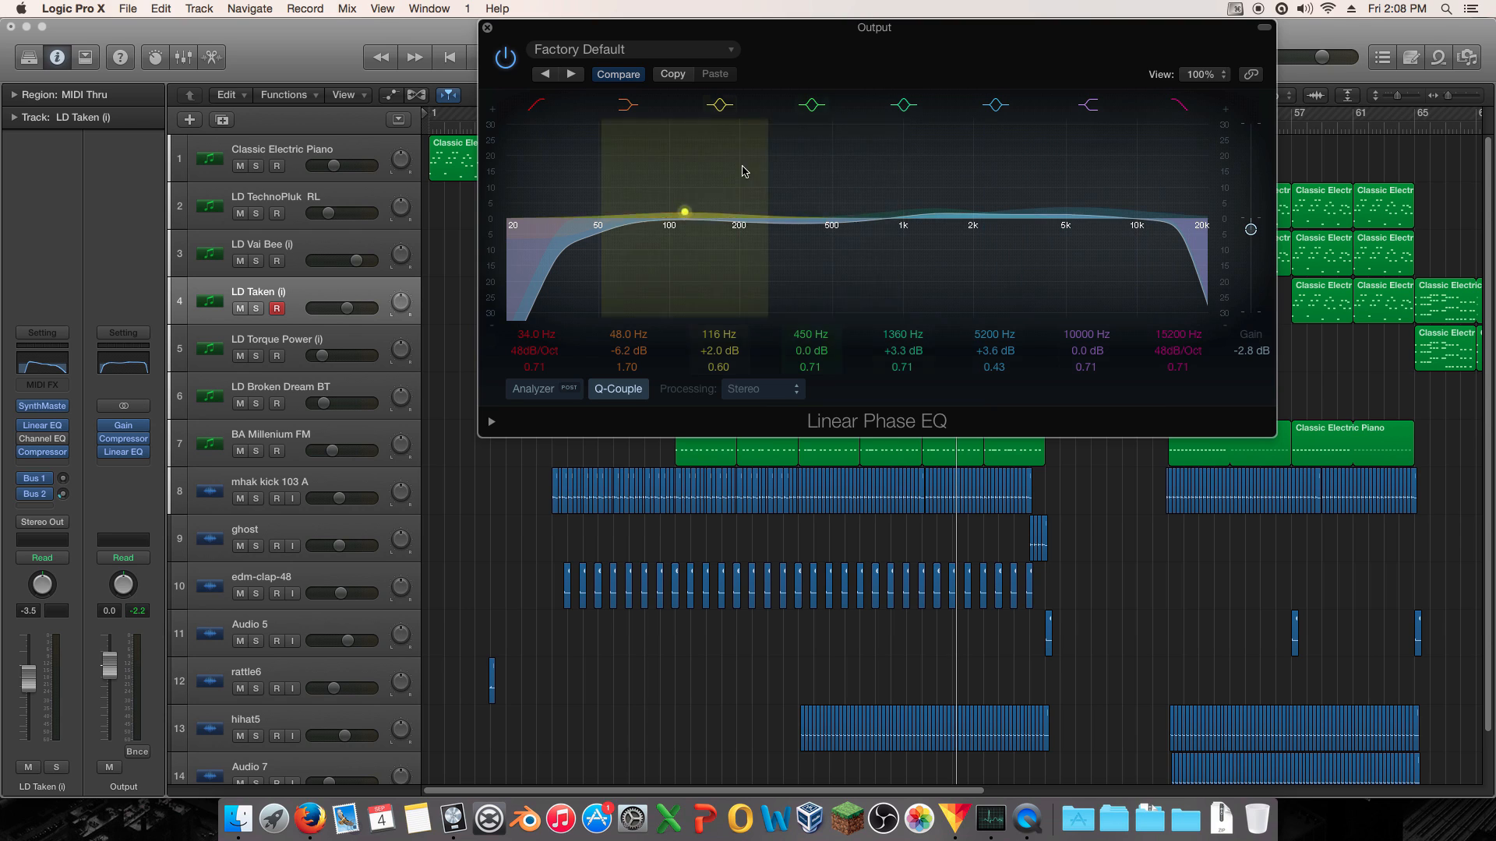
{"action": "left_click", "coordinate": [1252, 231], "text": "alt"}
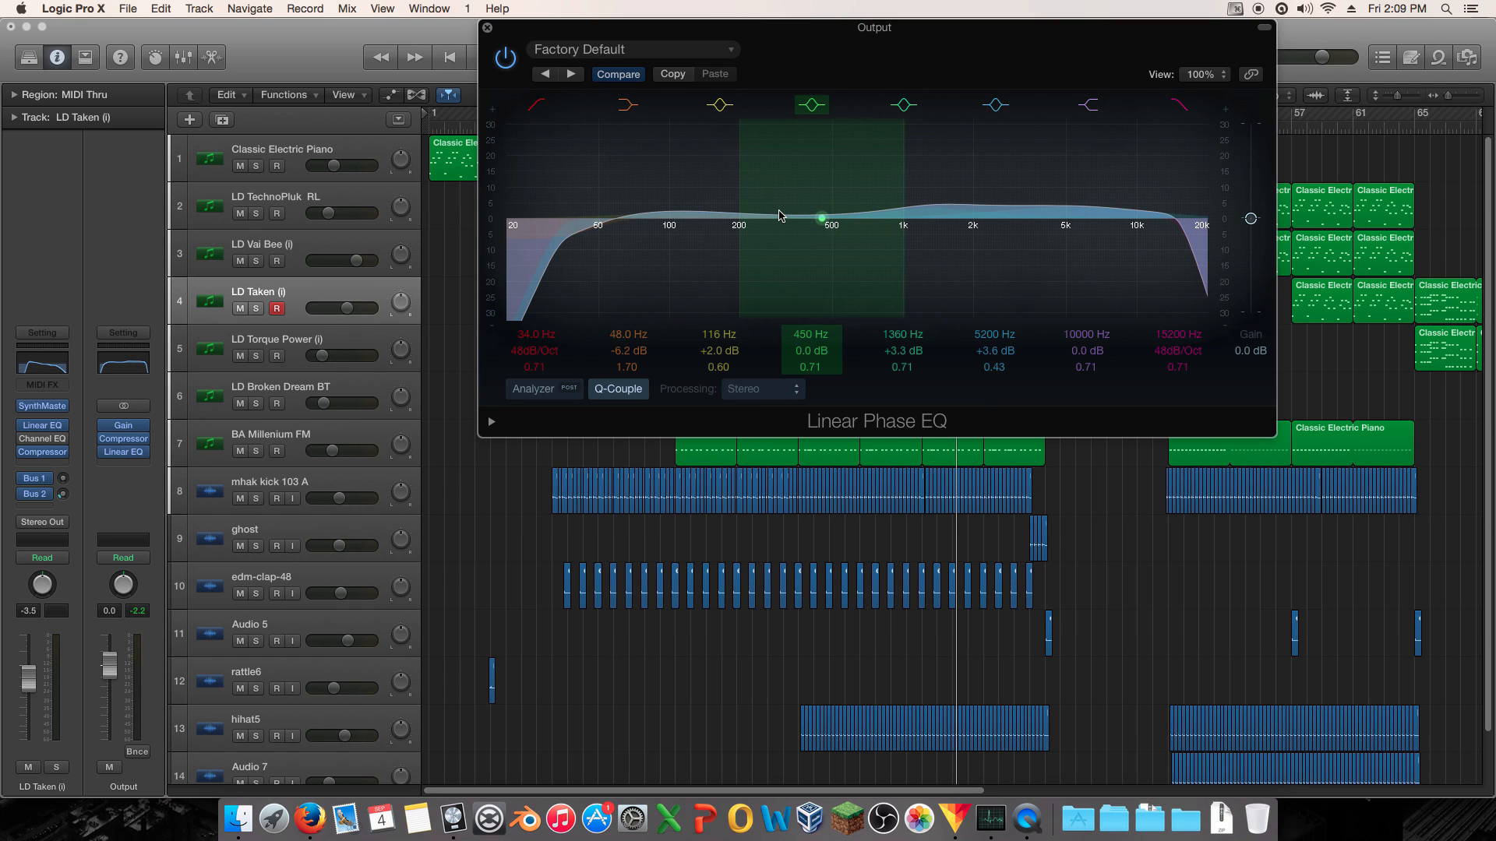
- During playback, retune the mid bands: 450 Hz to 255 Hz, -3.5 dB, Q 1.40; 1360 Hz to +4.0 dB; 5200 Hz to 5500 Hz
{"action": "key", "text": "space"}
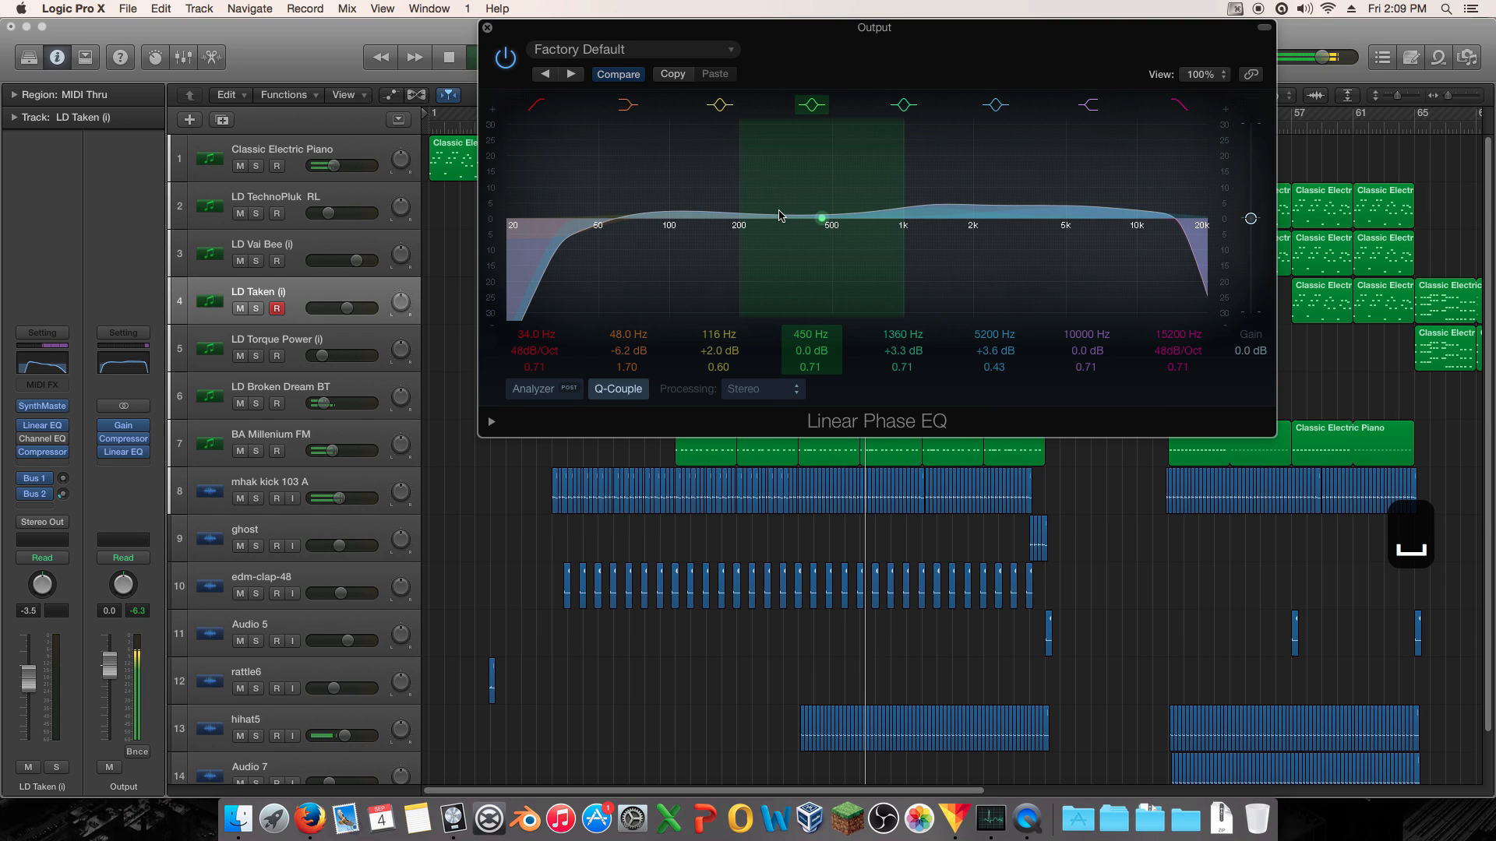
{"action": "mouse_move", "coordinate": [825, 249]}
{"action": "left_mouse_down"}
{"action": "mouse_move", "coordinate": [819, 222]}
{"action": "mouse_move", "coordinate": [761, 230]}
{"action": "mouse_move", "coordinate": [755, 265]}
{"action": "mouse_move", "coordinate": [788, 227]}
{"action": "mouse_move", "coordinate": [792, 260]}
{"action": "mouse_move", "coordinate": [780, 207]}
{"action": "mouse_move", "coordinate": [834, 190]}
{"action": "mouse_move", "coordinate": [819, 219]}
{"action": "mouse_move", "coordinate": [792, 163]}
{"action": "mouse_move", "coordinate": [824, 211]}
{"action": "mouse_move", "coordinate": [803, 211]}
{"action": "mouse_move", "coordinate": [809, 243]}
{"action": "mouse_move", "coordinate": [832, 237]}
{"action": "left_mouse_up"}
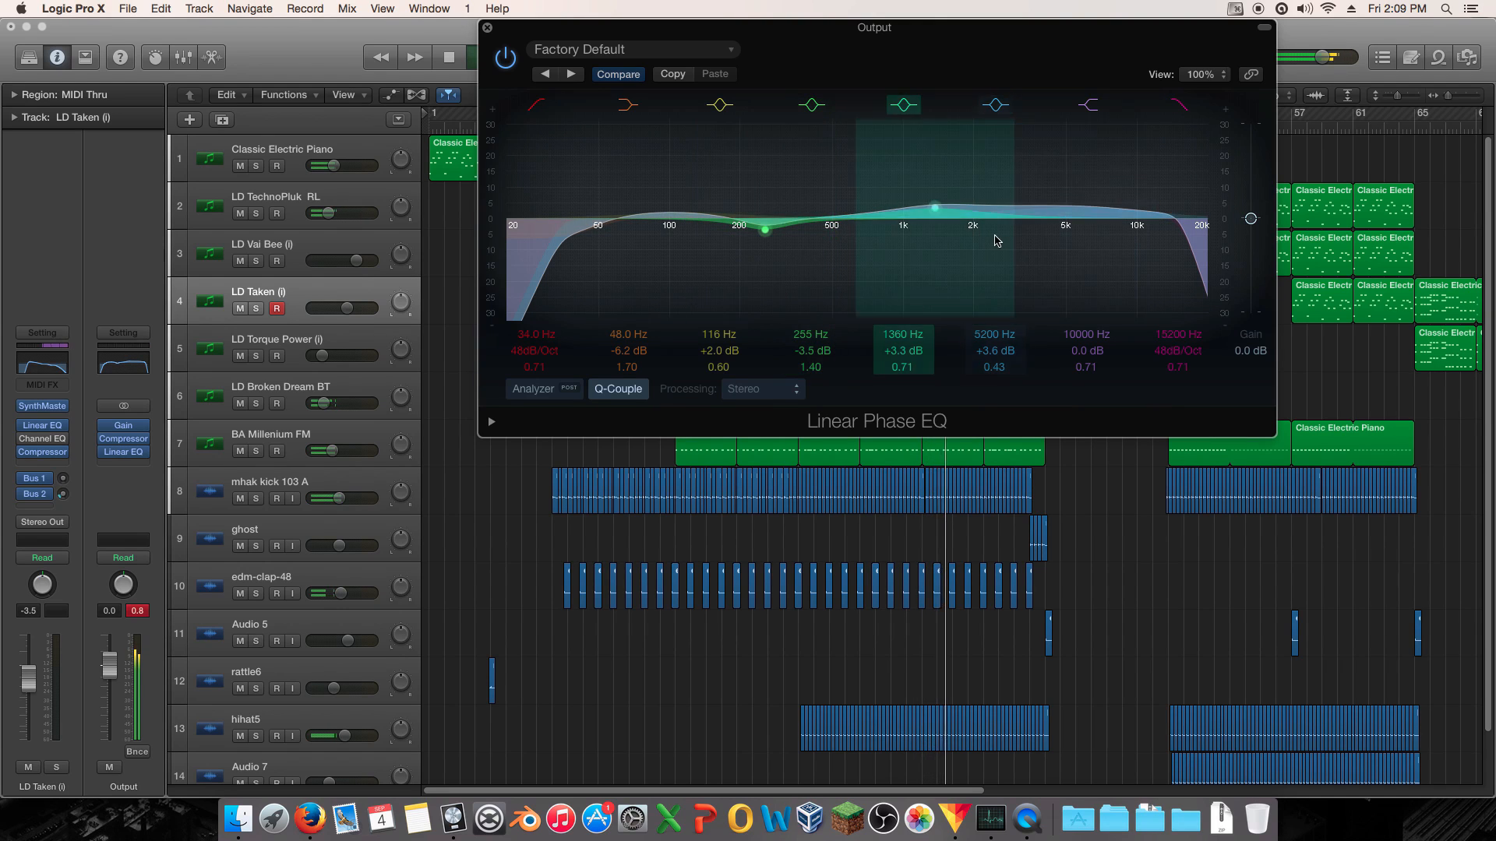
{"action": "left_click_drag", "start_coordinate": [966, 199], "coordinate": [966, 195]}
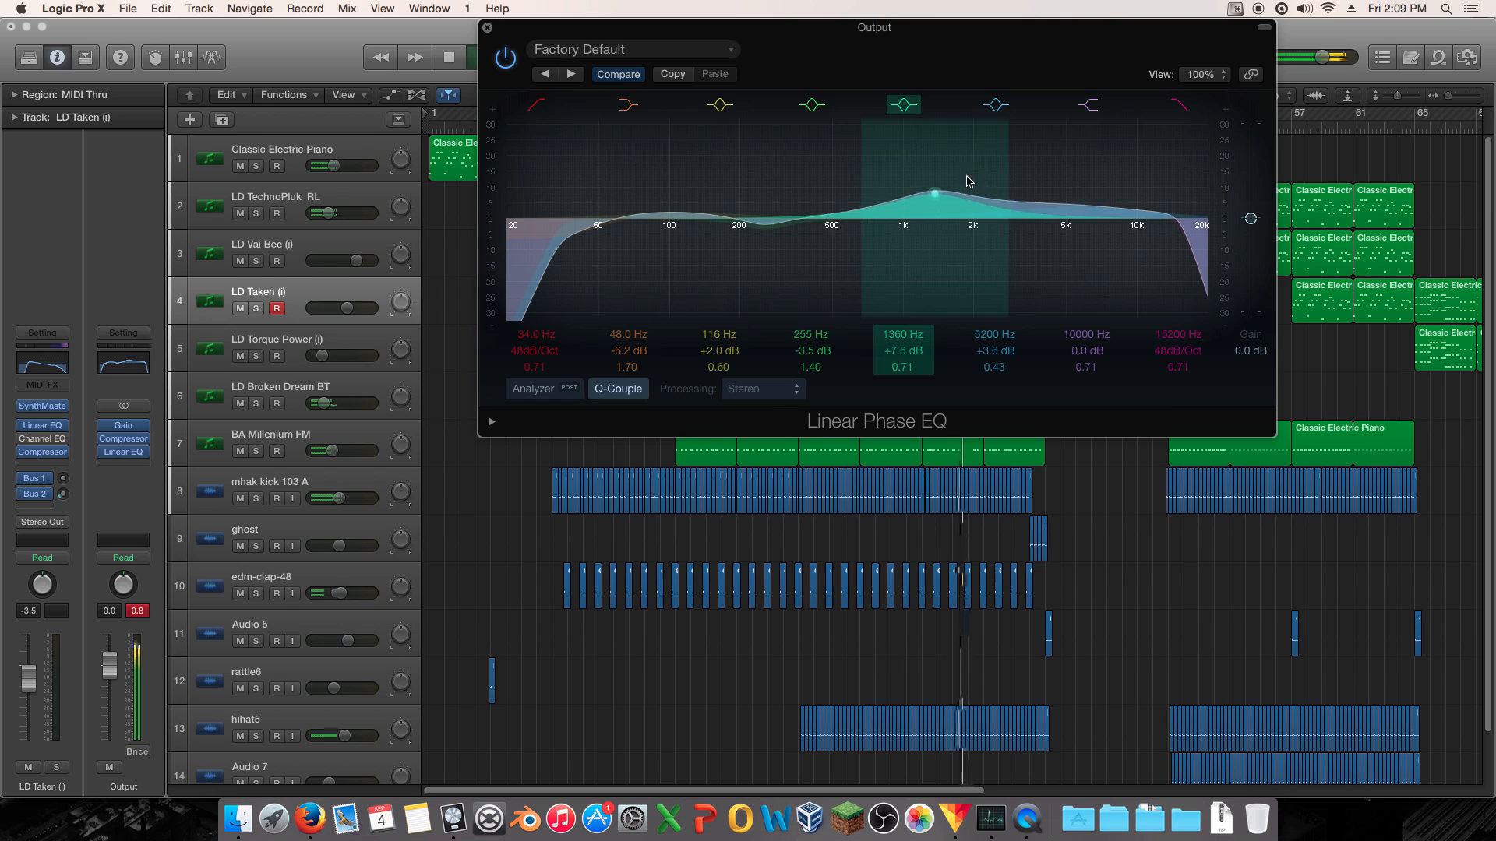
{"action": "left_click_drag", "start_coordinate": [1087, 226], "coordinate": [1092, 225]}
- Compare the high cut off and on, and try a 6800 Hz +2.9 dB high shelf with a 13000 Hz, 24 dB/Oct high cut
{"action": "left_click", "coordinate": [1180, 107]}
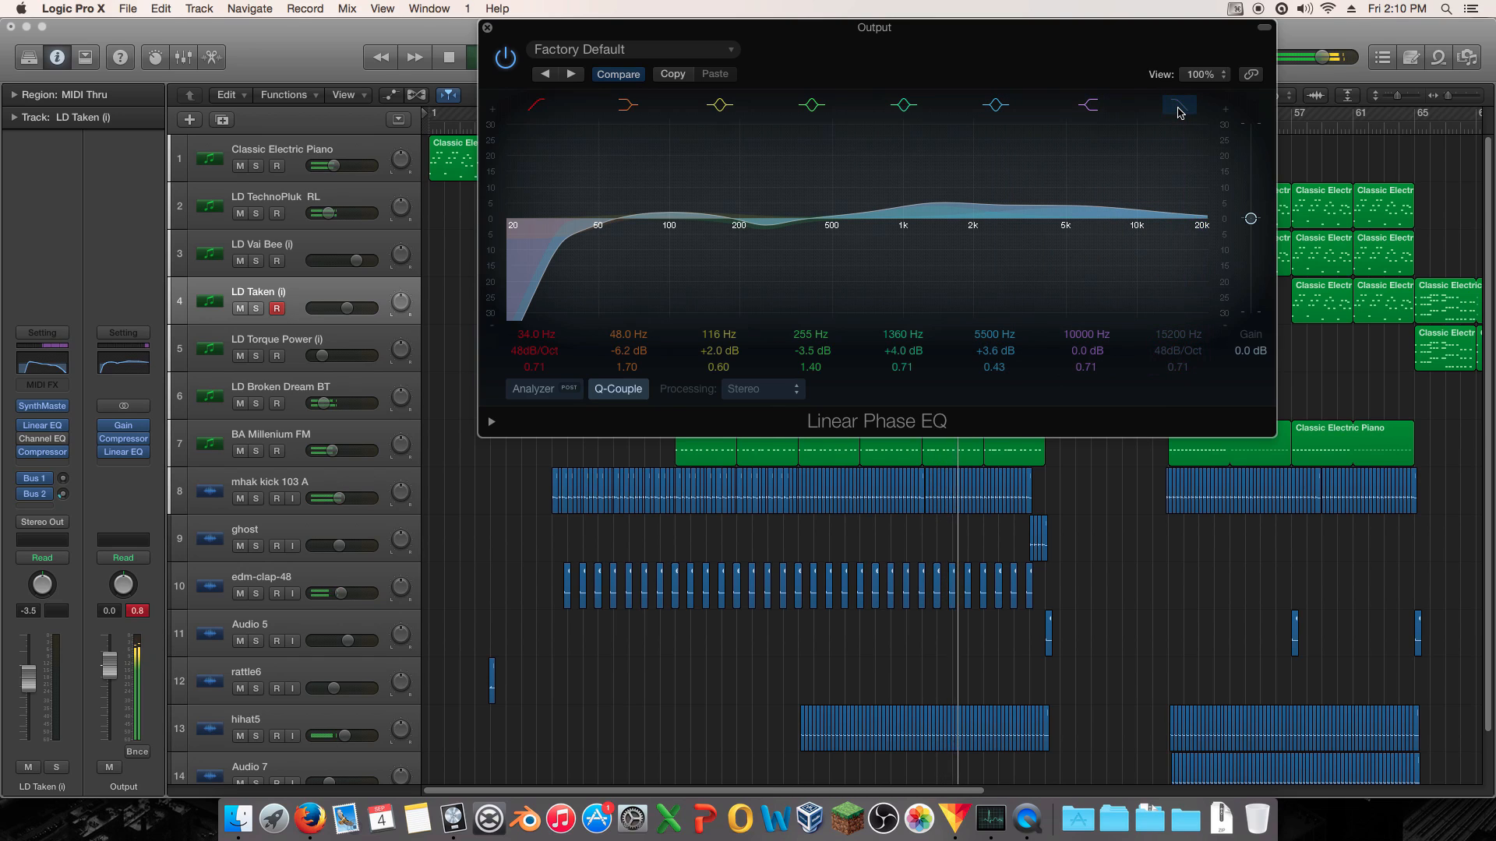
{"action": "left_click", "coordinate": [1180, 109]}
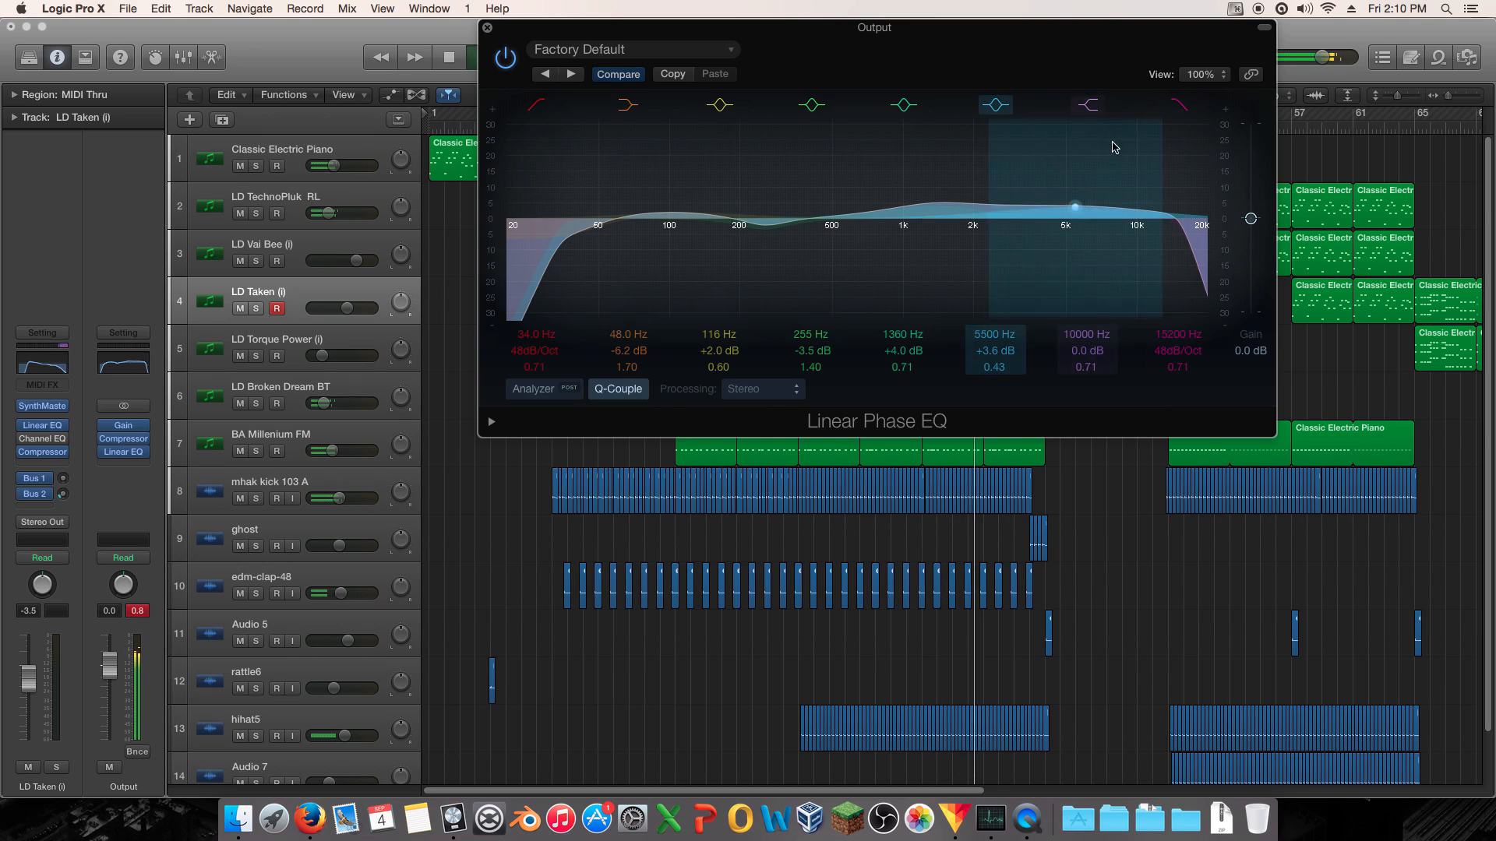
{"action": "left_click_drag", "start_coordinate": [1143, 162], "coordinate": [1101, 149]}
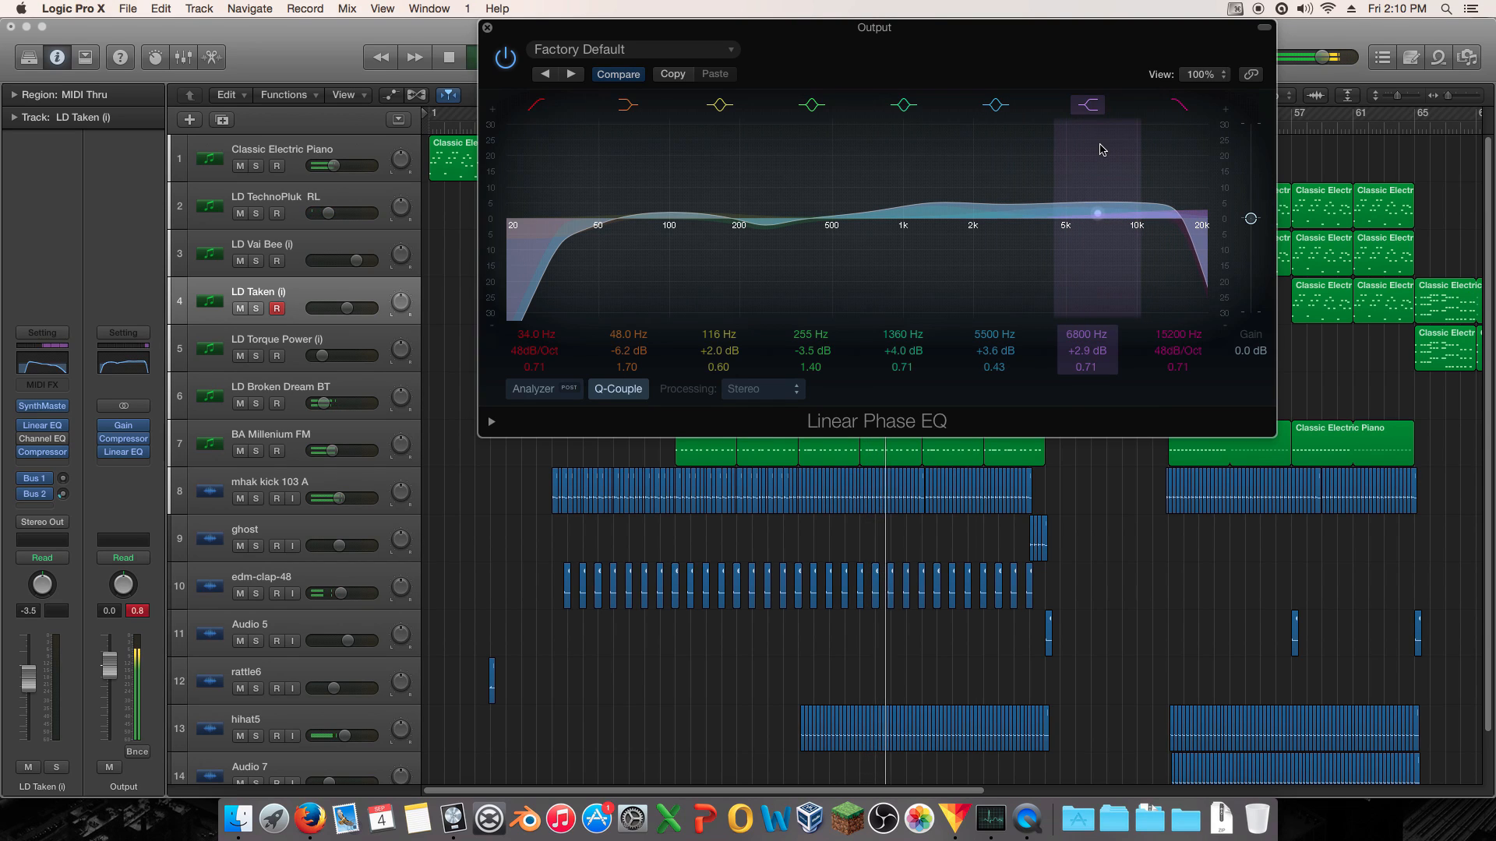
{"action": "left_click_drag", "start_coordinate": [1191, 269], "coordinate": [1179, 272]}
{"action": "mouse_move", "coordinate": [1179, 352]}
{"action": "left_mouse_down"}
{"action": "mouse_move", "coordinate": [1179, 369]}
{"action": "mouse_move", "coordinate": [1182, 345]}
{"action": "left_mouse_up"}
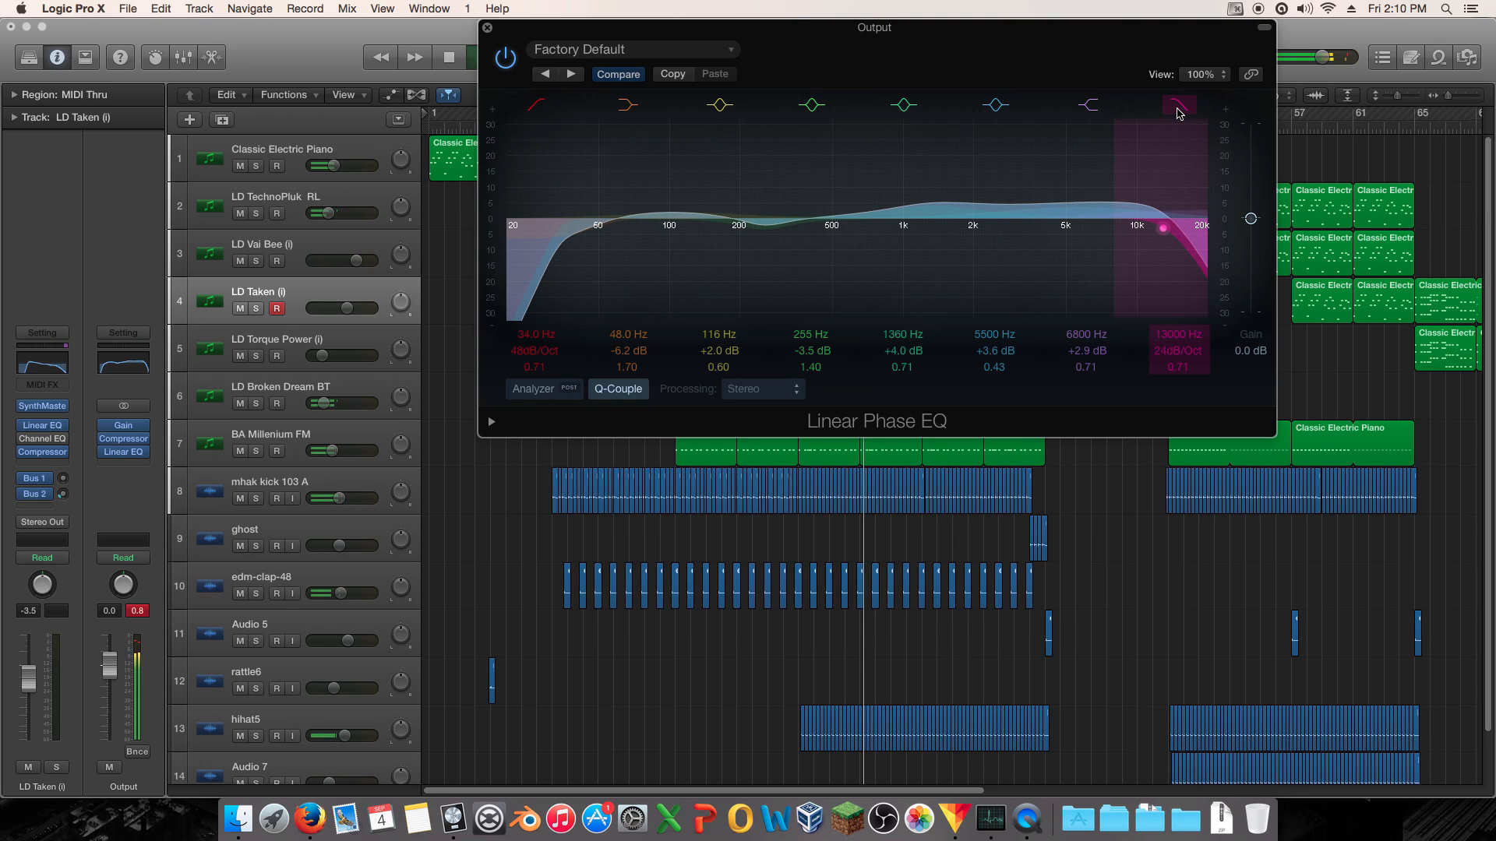
- Compare the high shelf off and on during playback, and set it to 9600 Hz at +2.2 dB
{"action": "left_click_drag", "start_coordinate": [1110, 173], "coordinate": [1112, 180]}
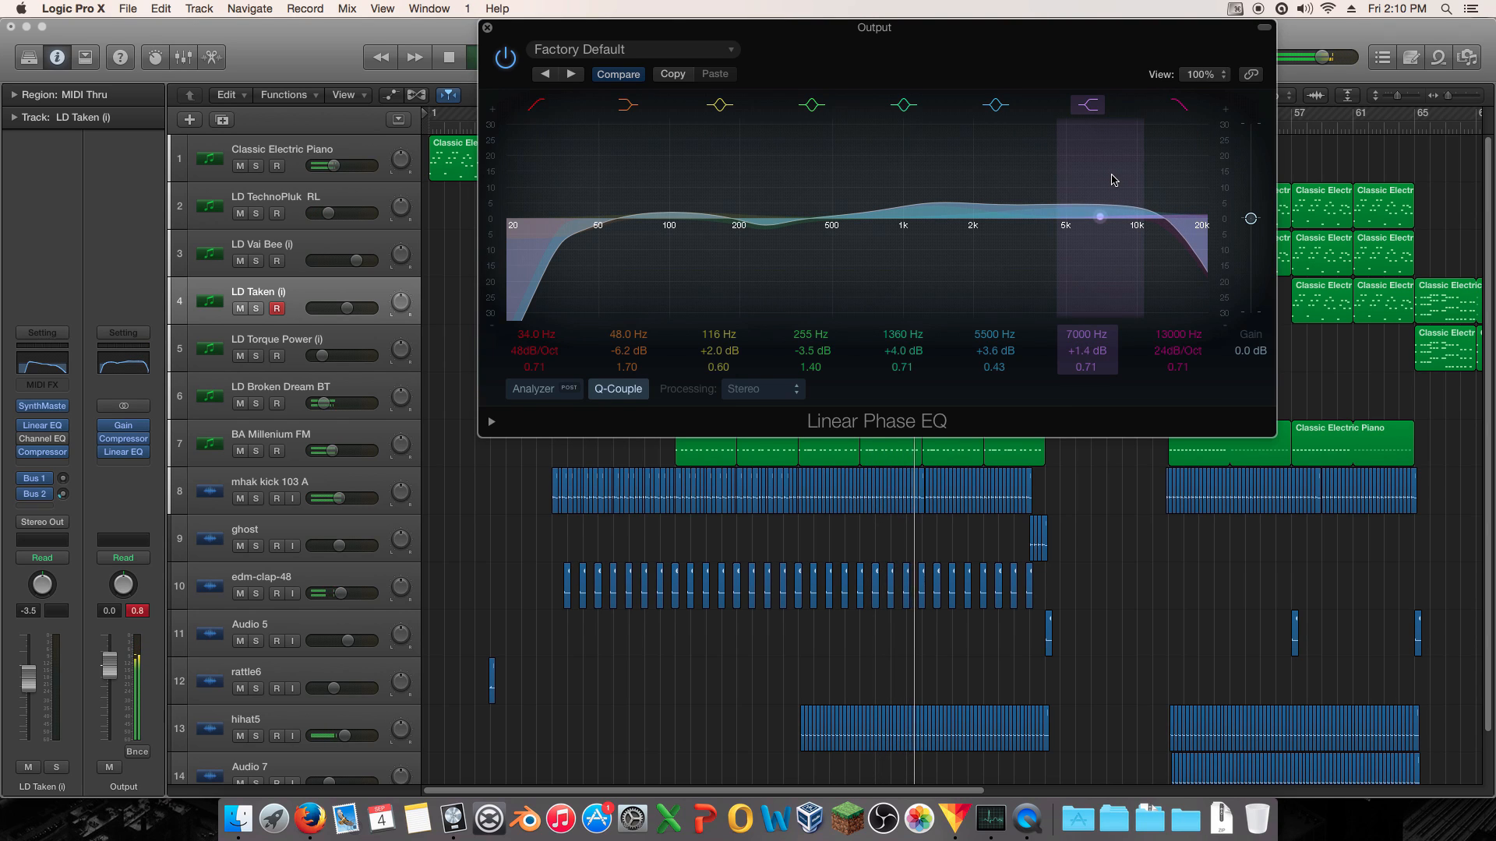
{"action": "left_click", "coordinate": [1098, 107]}
{"action": "left_click", "coordinate": [1100, 108]}
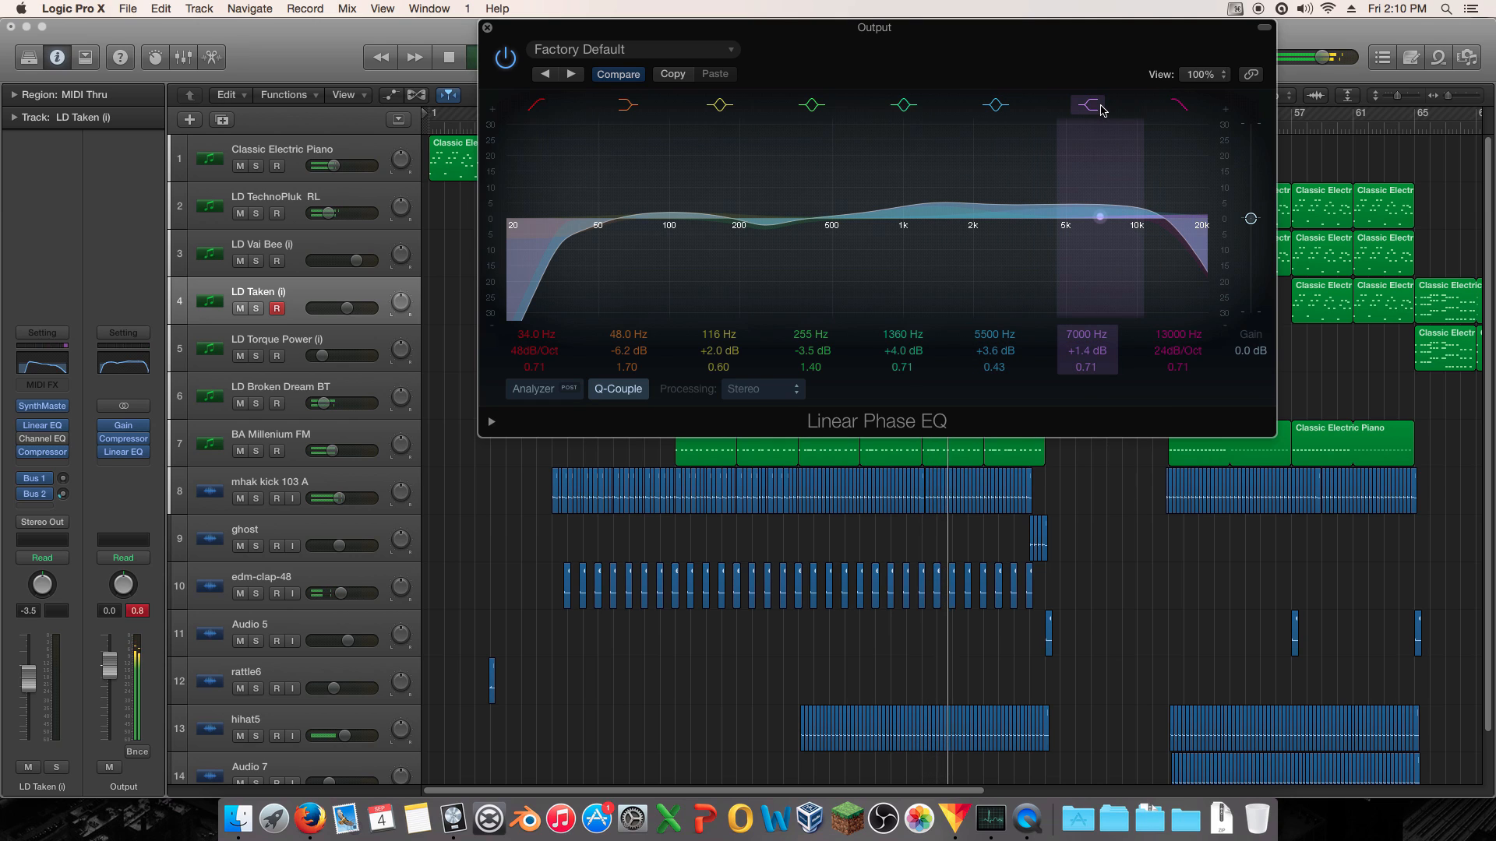
{"action": "left_click_drag", "start_coordinate": [1108, 241], "coordinate": [1138, 242]}
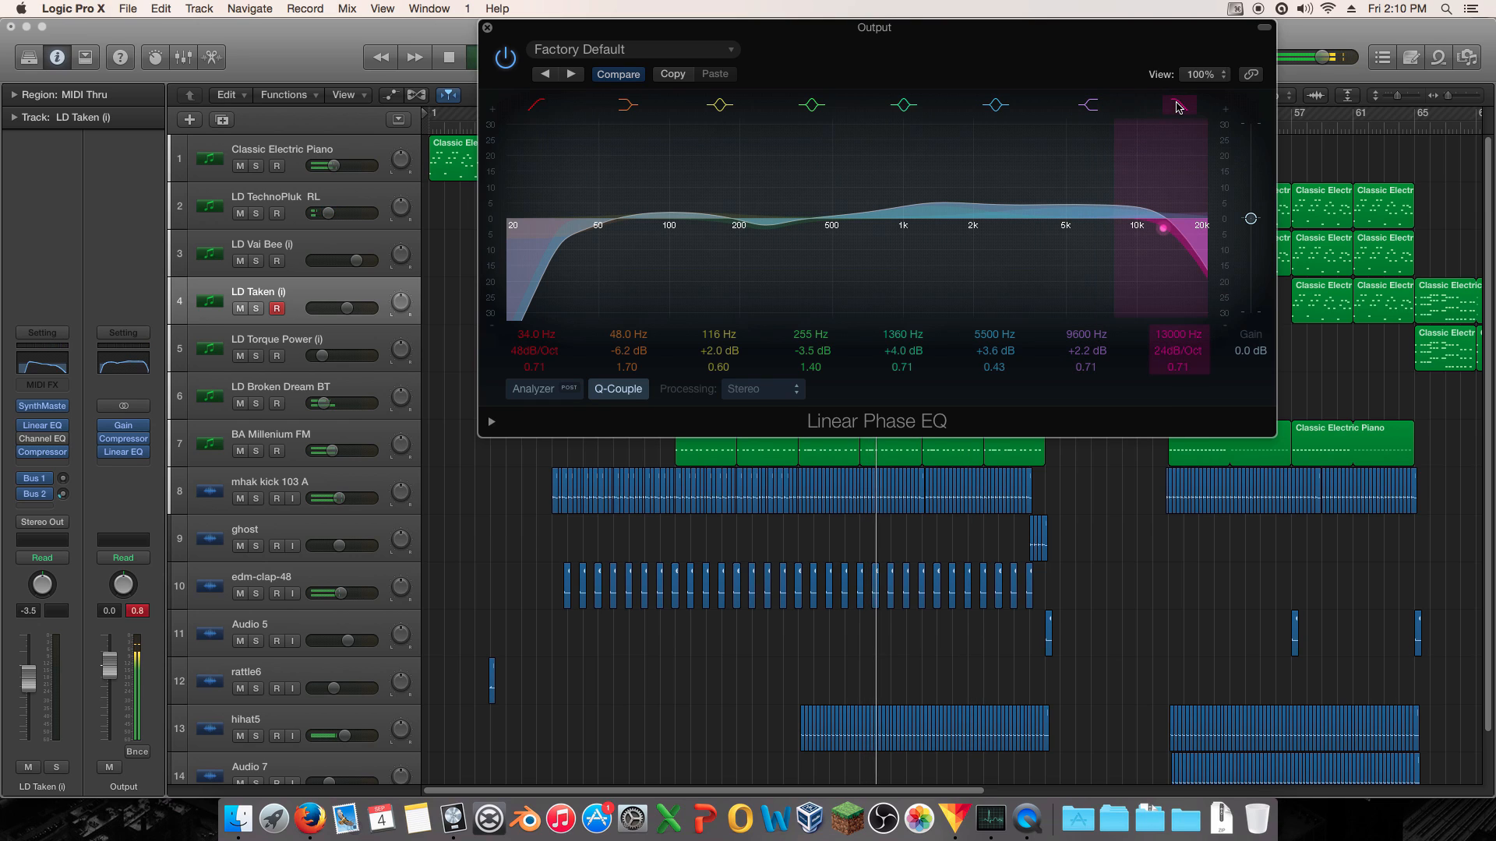
- Set the high-cut filter to 14800 Hz with a 48 dB/Oct slope, stop playback, and lower the EQ's master gain to -3.4 dB
{"action": "left_click_drag", "start_coordinate": [1165, 260], "coordinate": [1177, 270]}
{"action": "left_click_drag", "start_coordinate": [1173, 355], "coordinate": [1173, 342]}
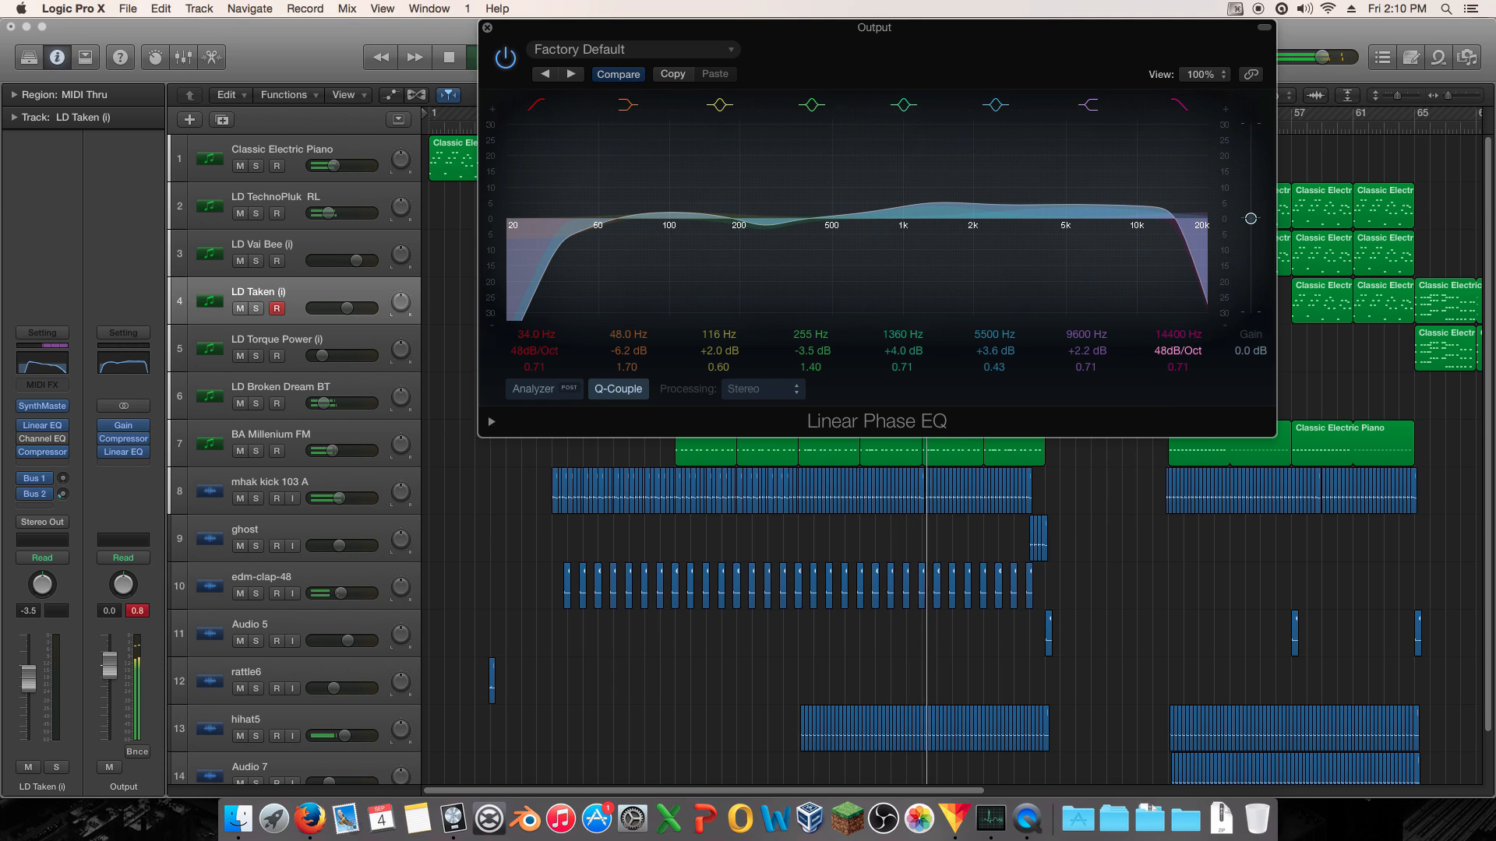
{"action": "left_click_drag", "start_coordinate": [1168, 247], "coordinate": [1172, 252]}
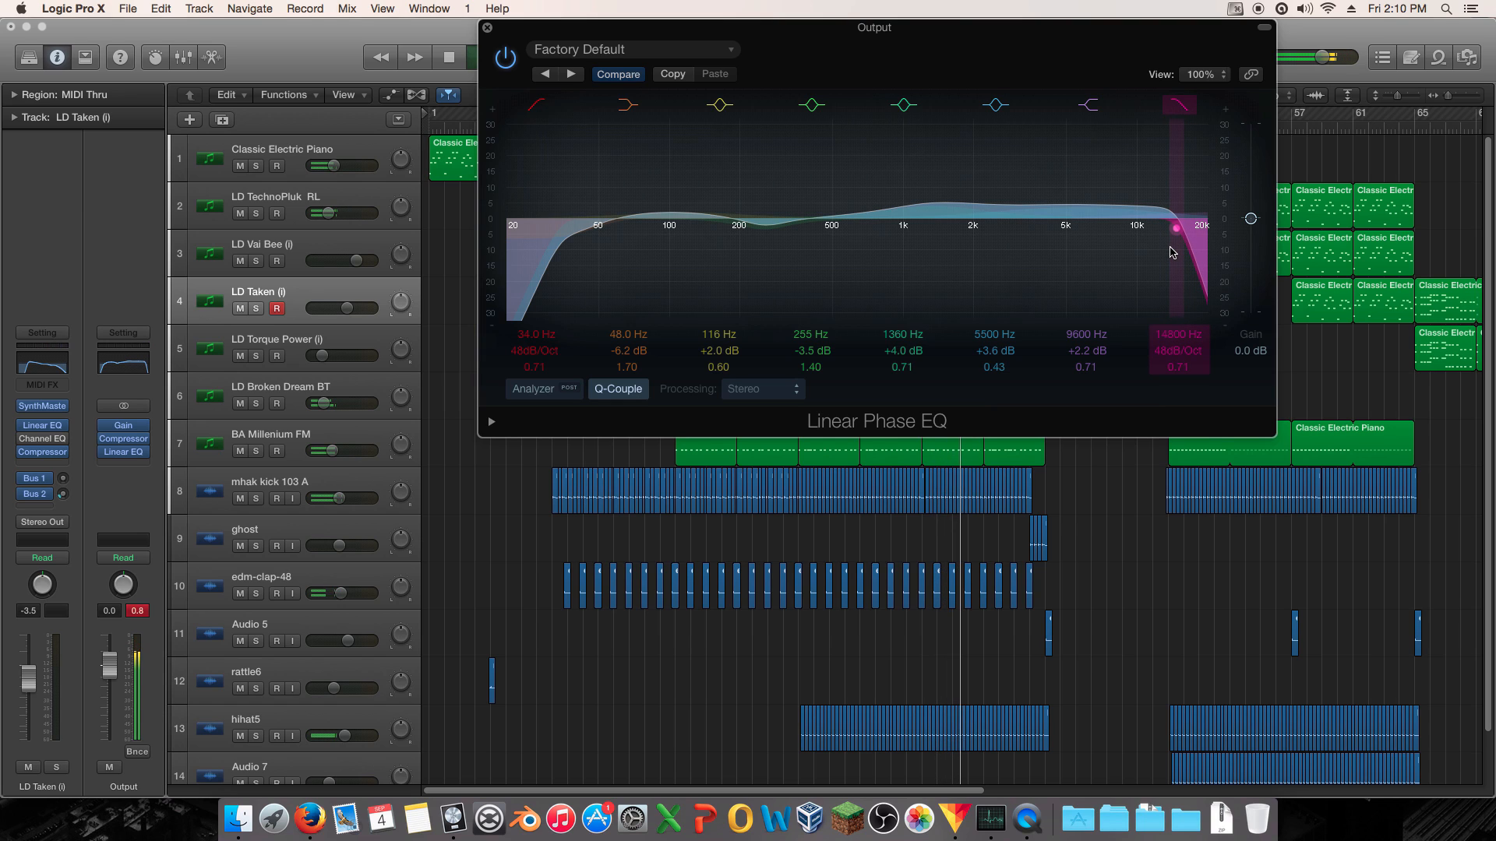
{"action": "key", "text": "space"}
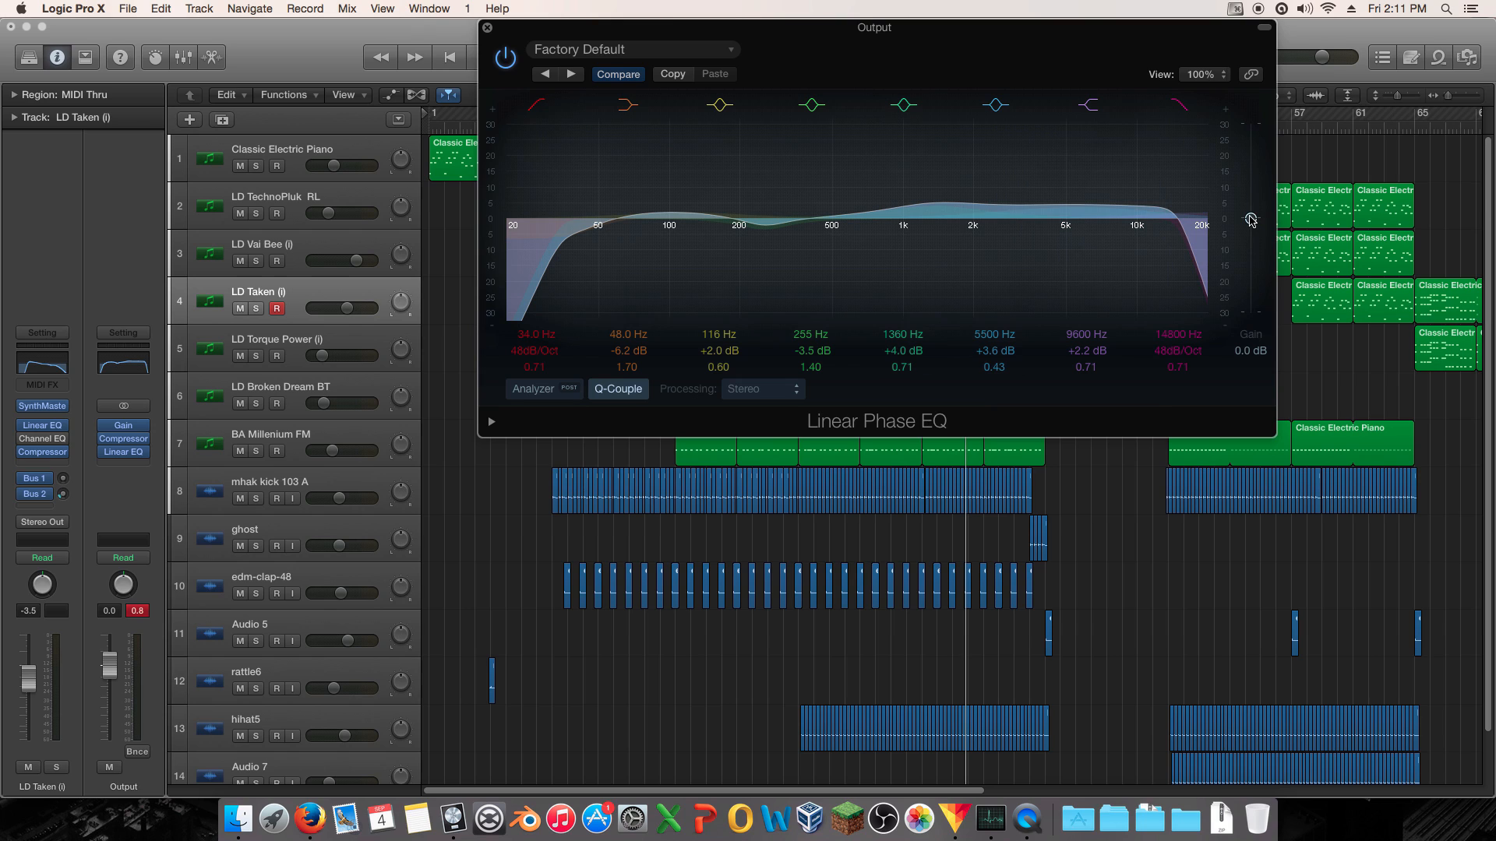
{"action": "left_click_drag", "start_coordinate": [1250, 219], "coordinate": [1252, 233]}
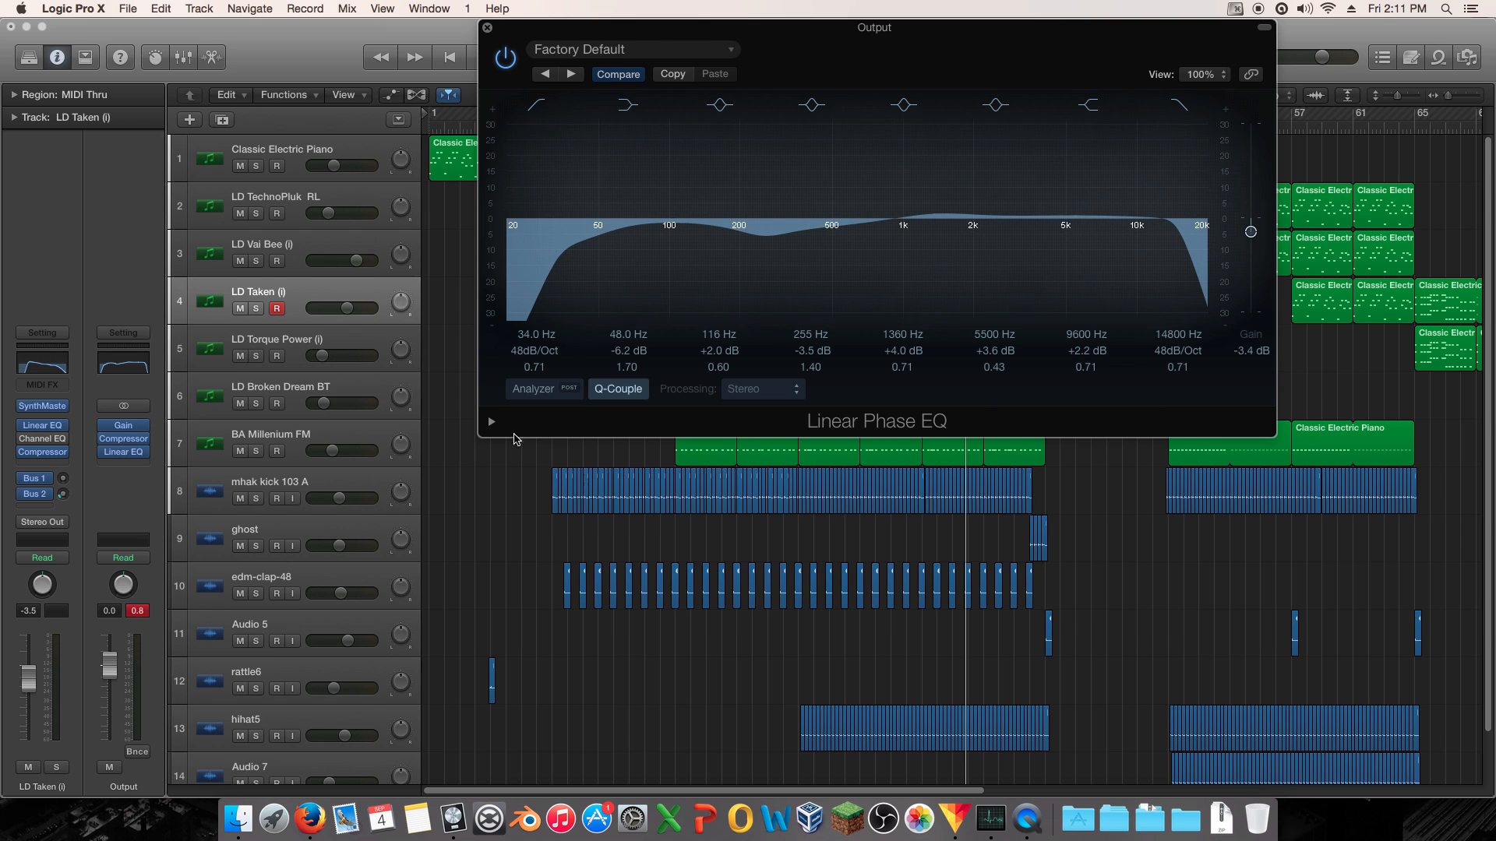
- Insert a MultiMeter after the Linear Phase EQ on the output channel
{"action": "left_click", "coordinate": [118, 467]}
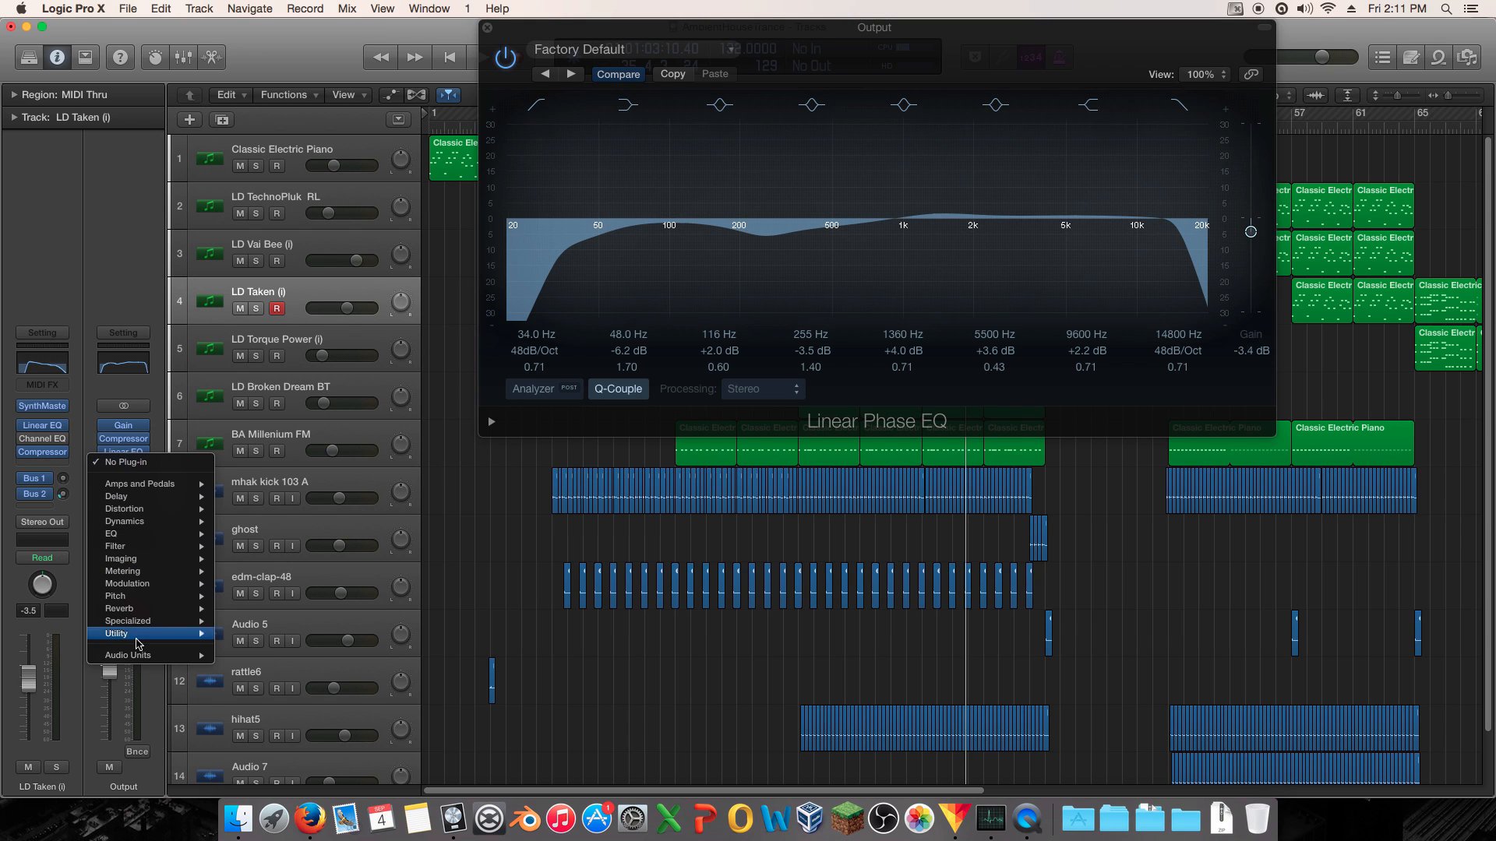
{"action": "mouse_move", "coordinate": [129, 571]}
{"action": "mouse_move", "coordinate": [296, 608]}
{"action": "left_click", "coordinate": [374, 609]}
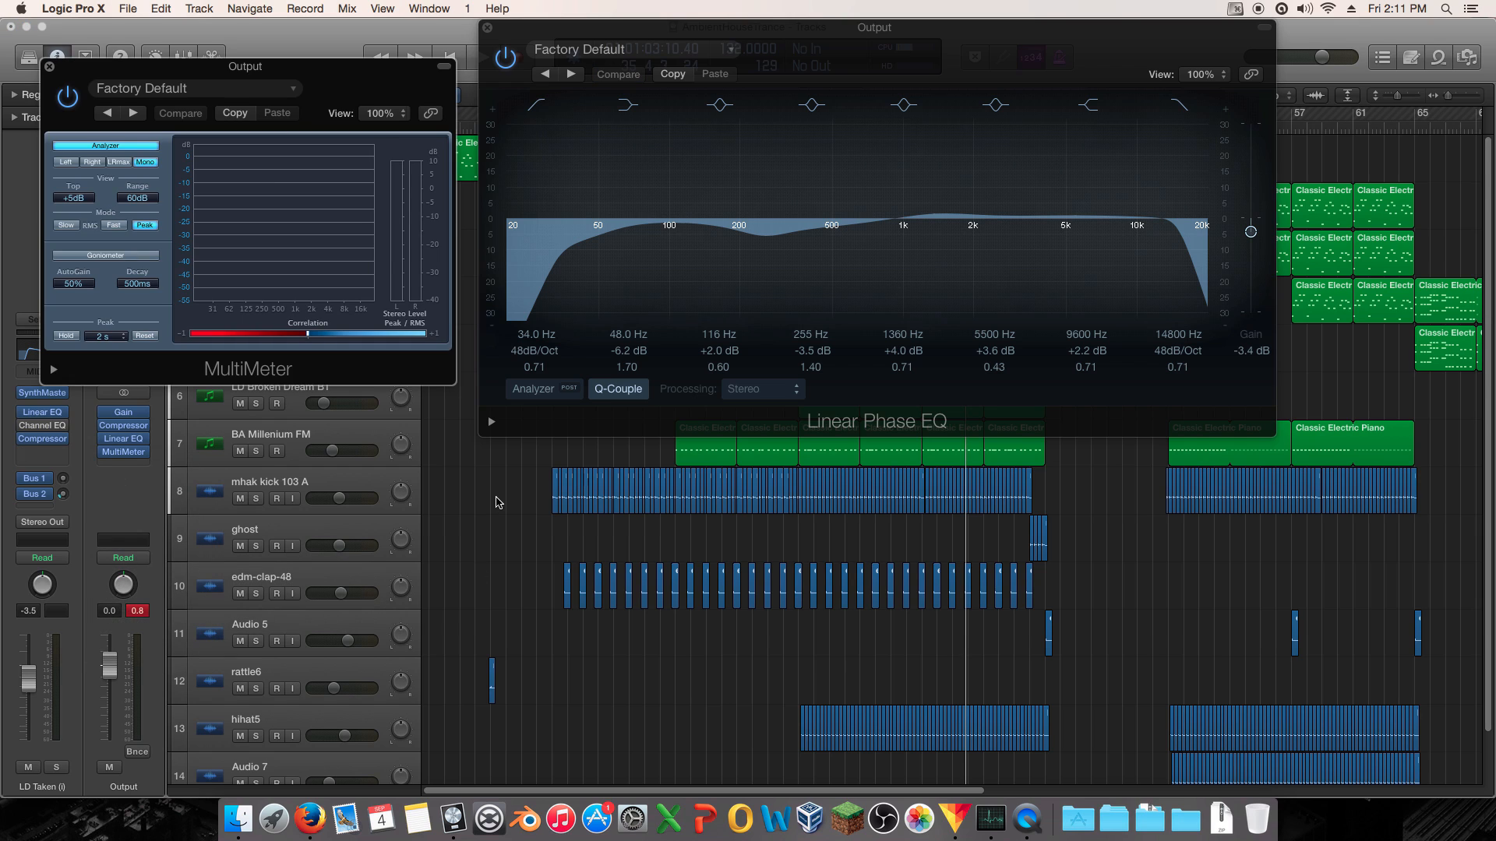
- Play the cycled section and enable peak hold in the MultiMeter to check the mix's frequency spectrum
{"action": "key", "text": "space"}
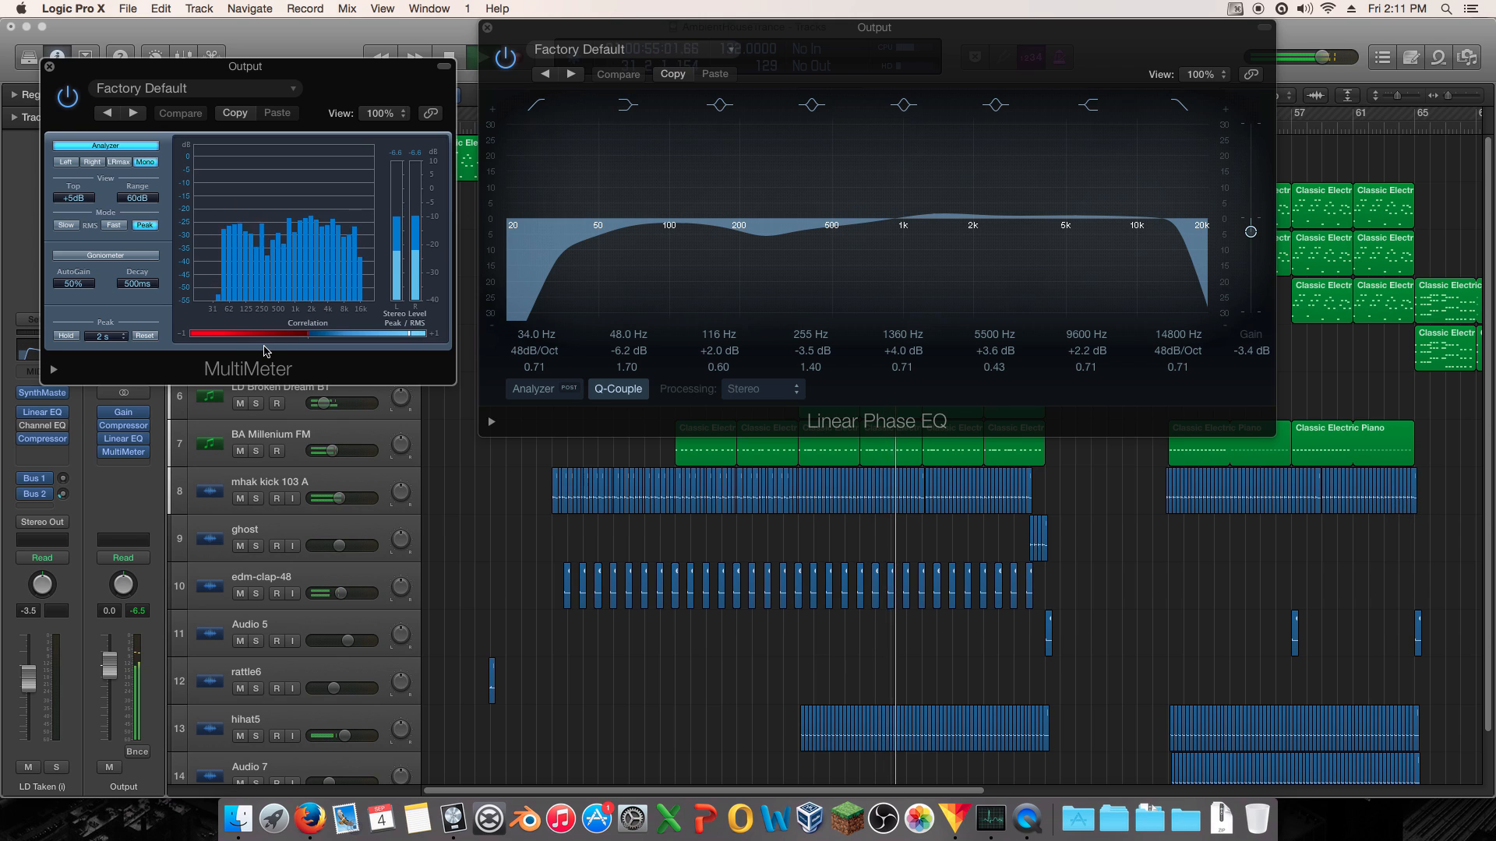
{"action": "key", "text": "space"}
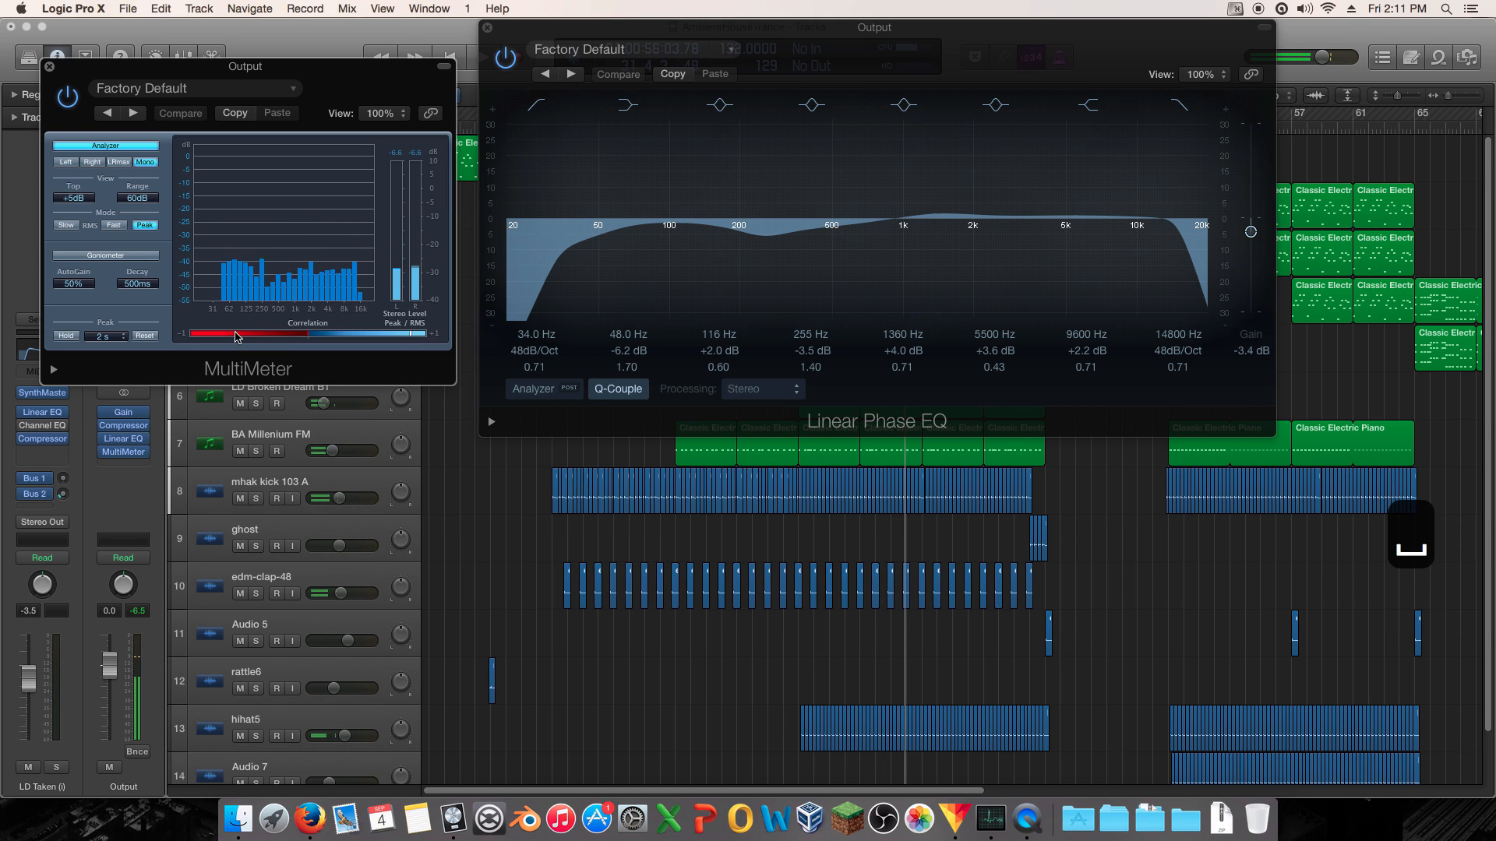
{"action": "key", "text": "space"}
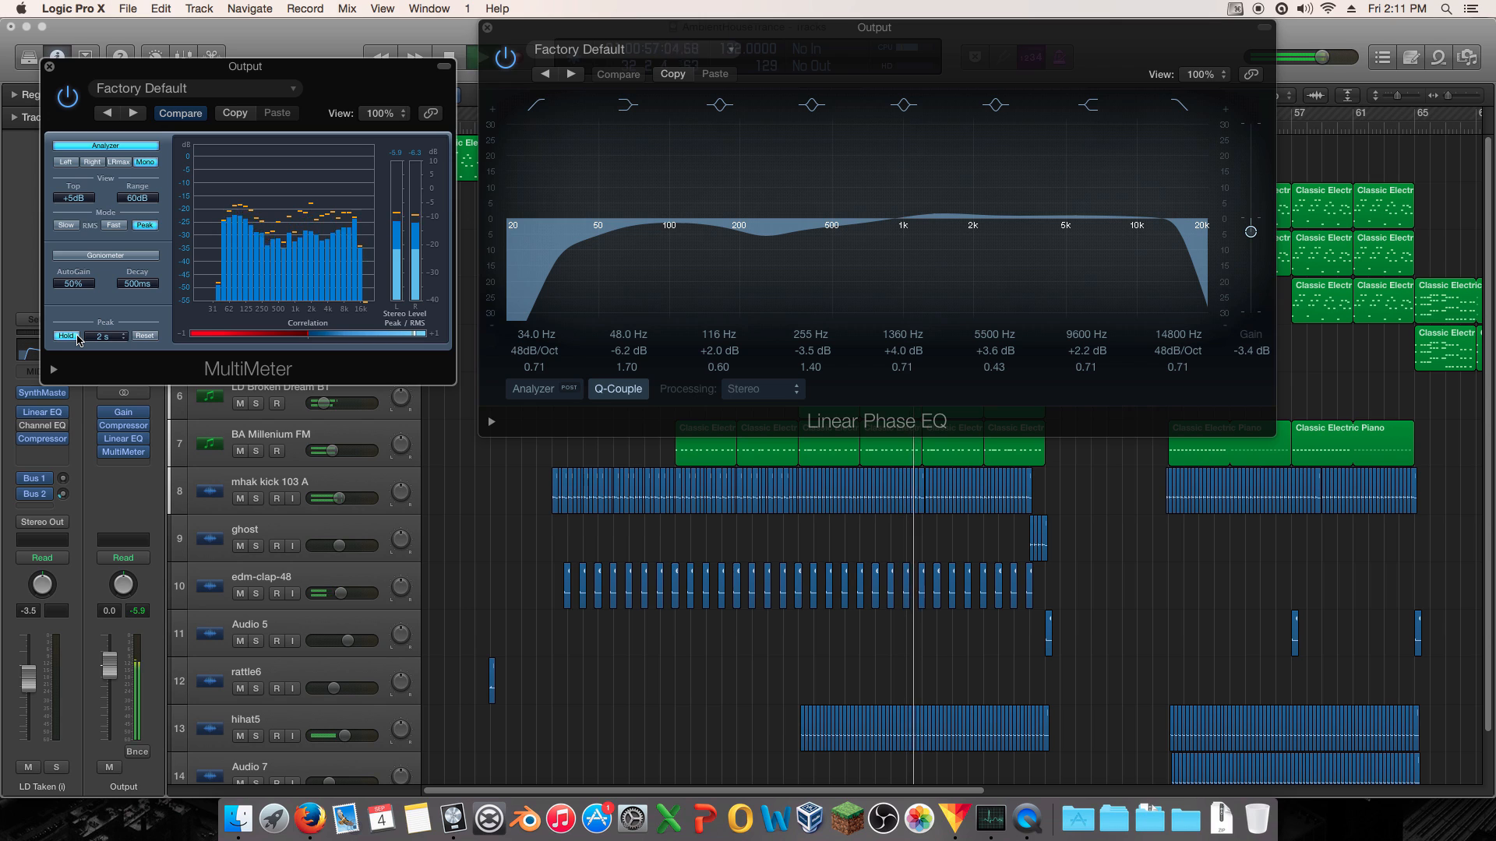
{"action": "key", "text": "space"}
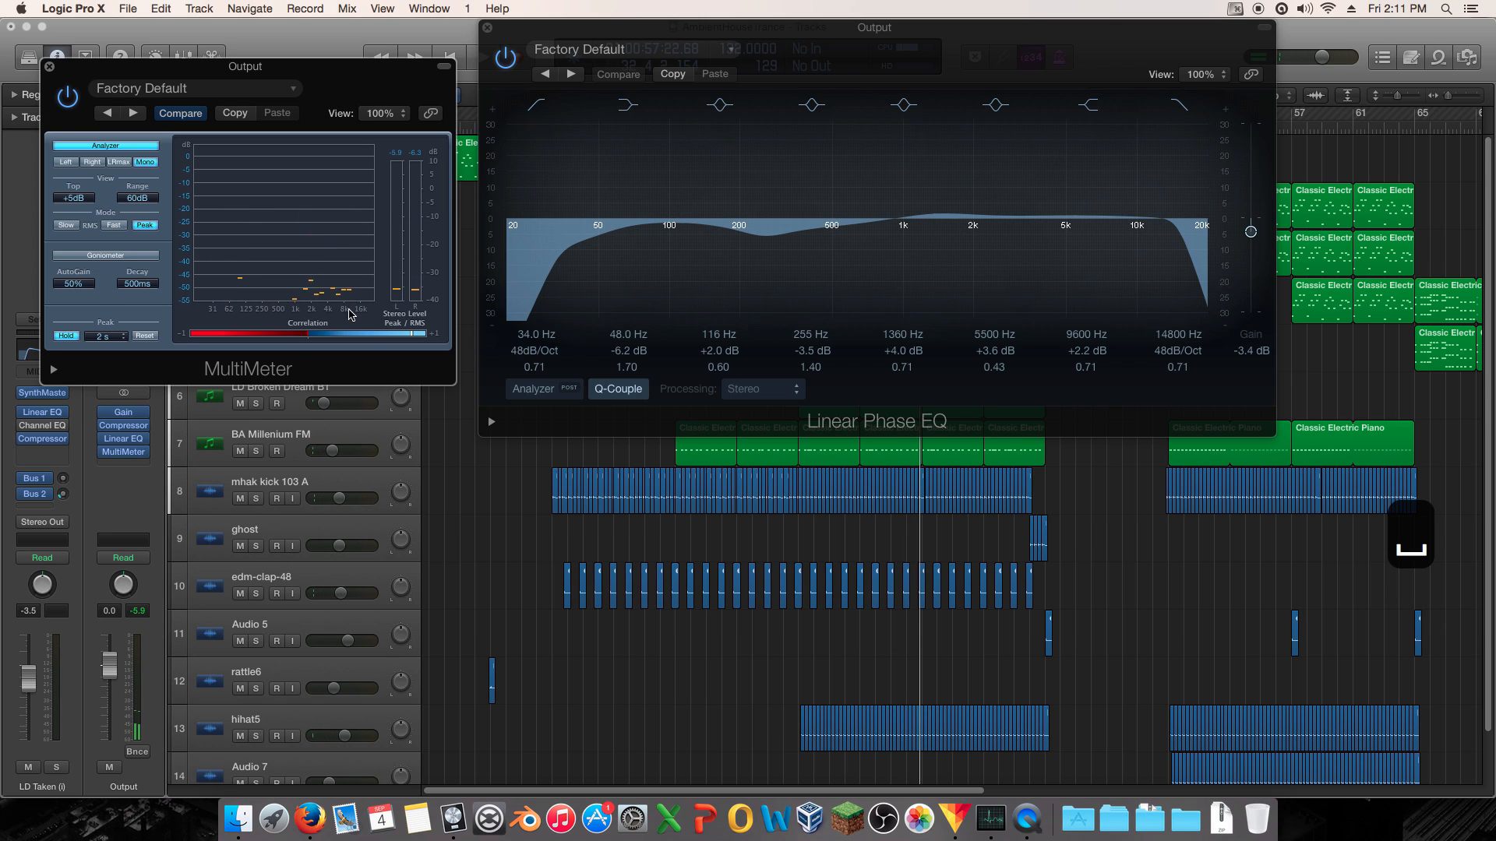
- Enable the Linear Phase EQ's analyzer at high resolution (8192 points) and play the section to view its spectrum
{"action": "left_click", "coordinate": [491, 421]}
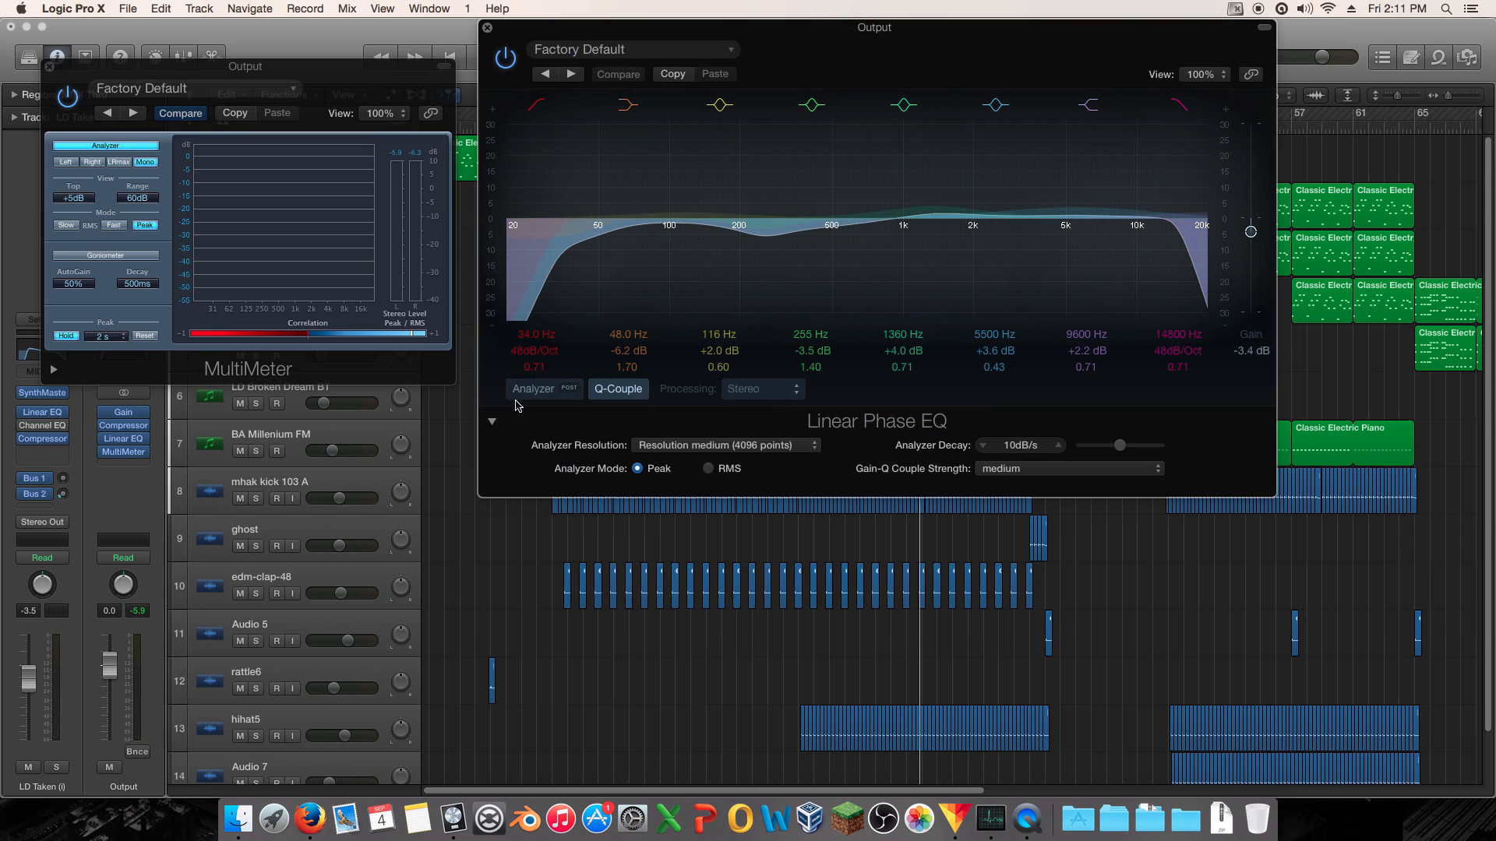
{"action": "left_click", "coordinate": [535, 389]}
{"action": "left_click", "coordinate": [725, 444]}
{"action": "left_click", "coordinate": [724, 445]}
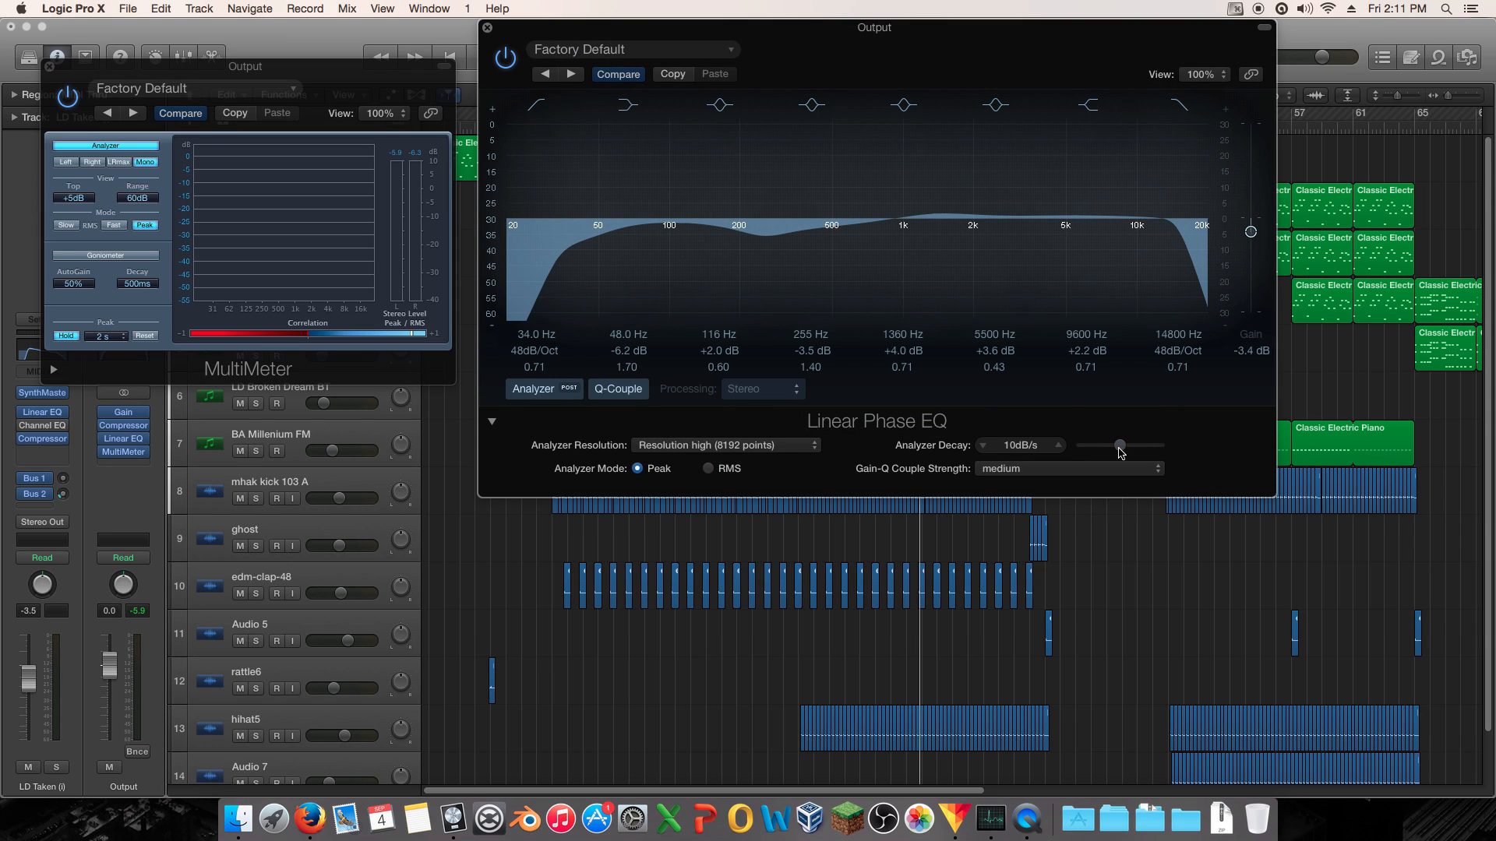
{"action": "left_click", "coordinate": [493, 421]}
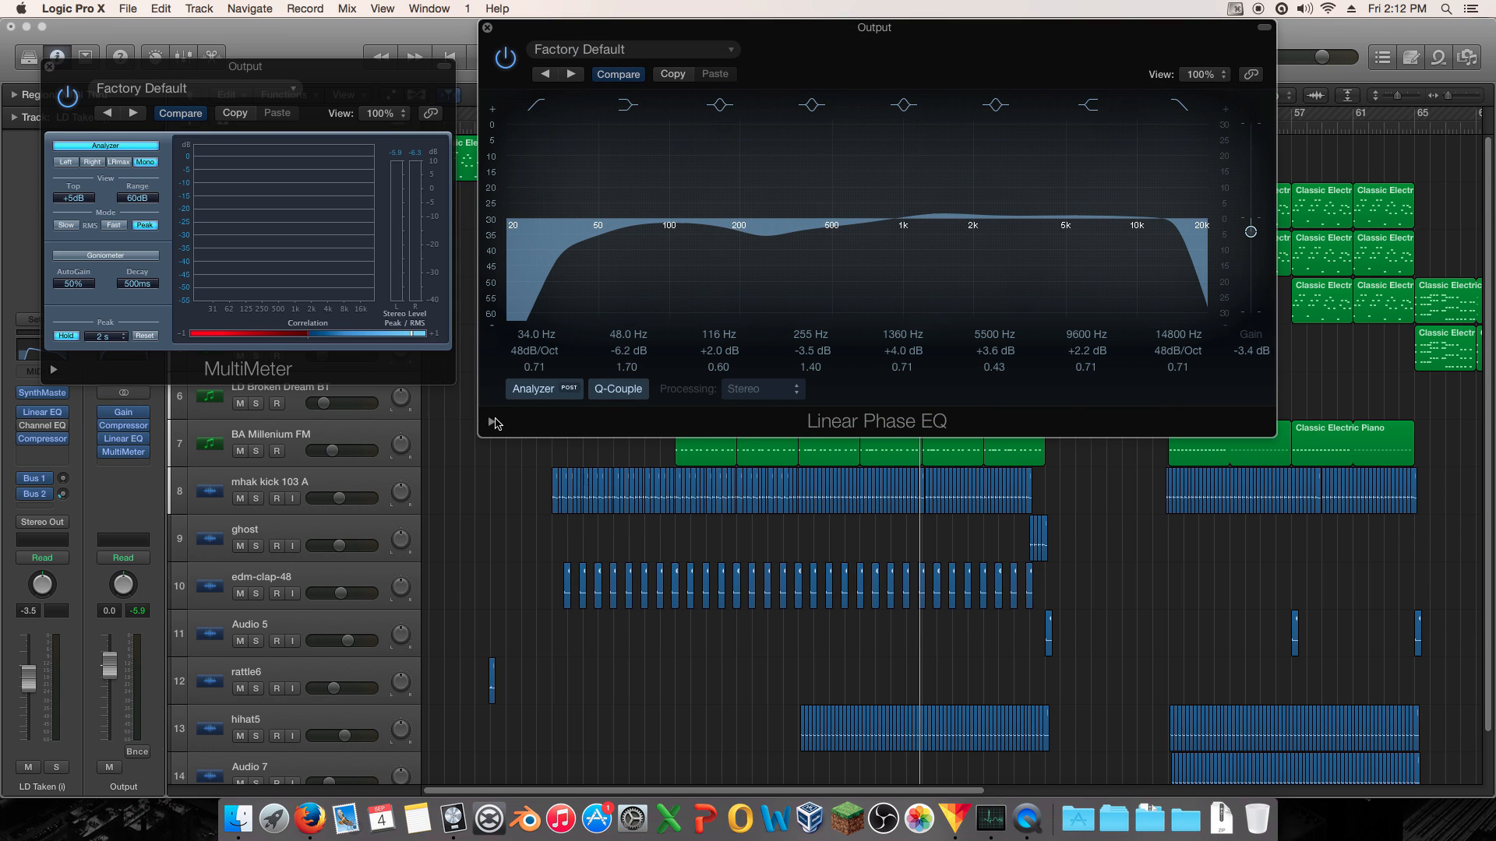
{"action": "key", "text": "space"}
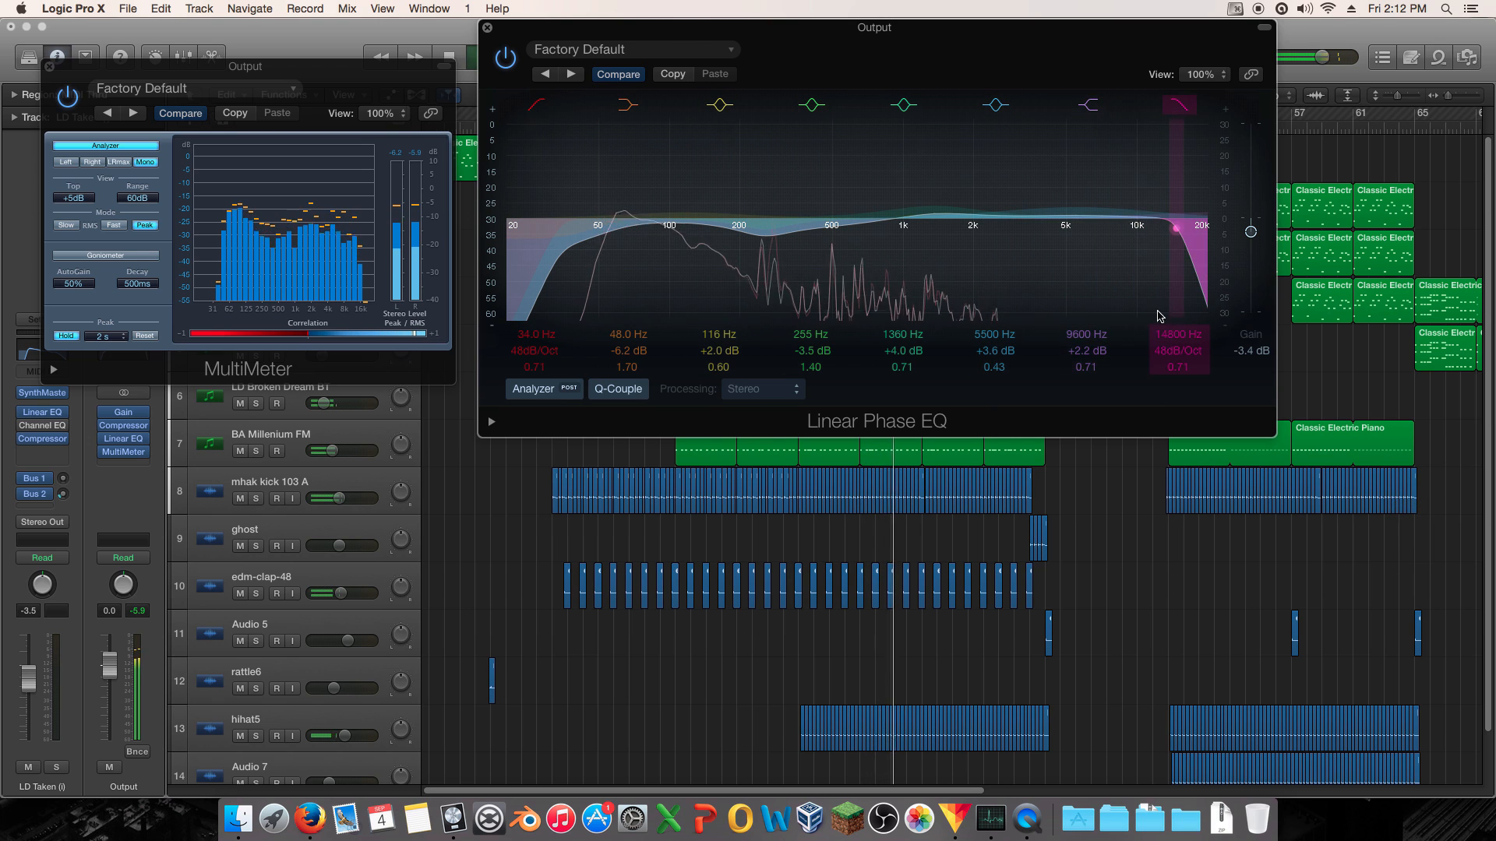
{"action": "key", "text": "space"}
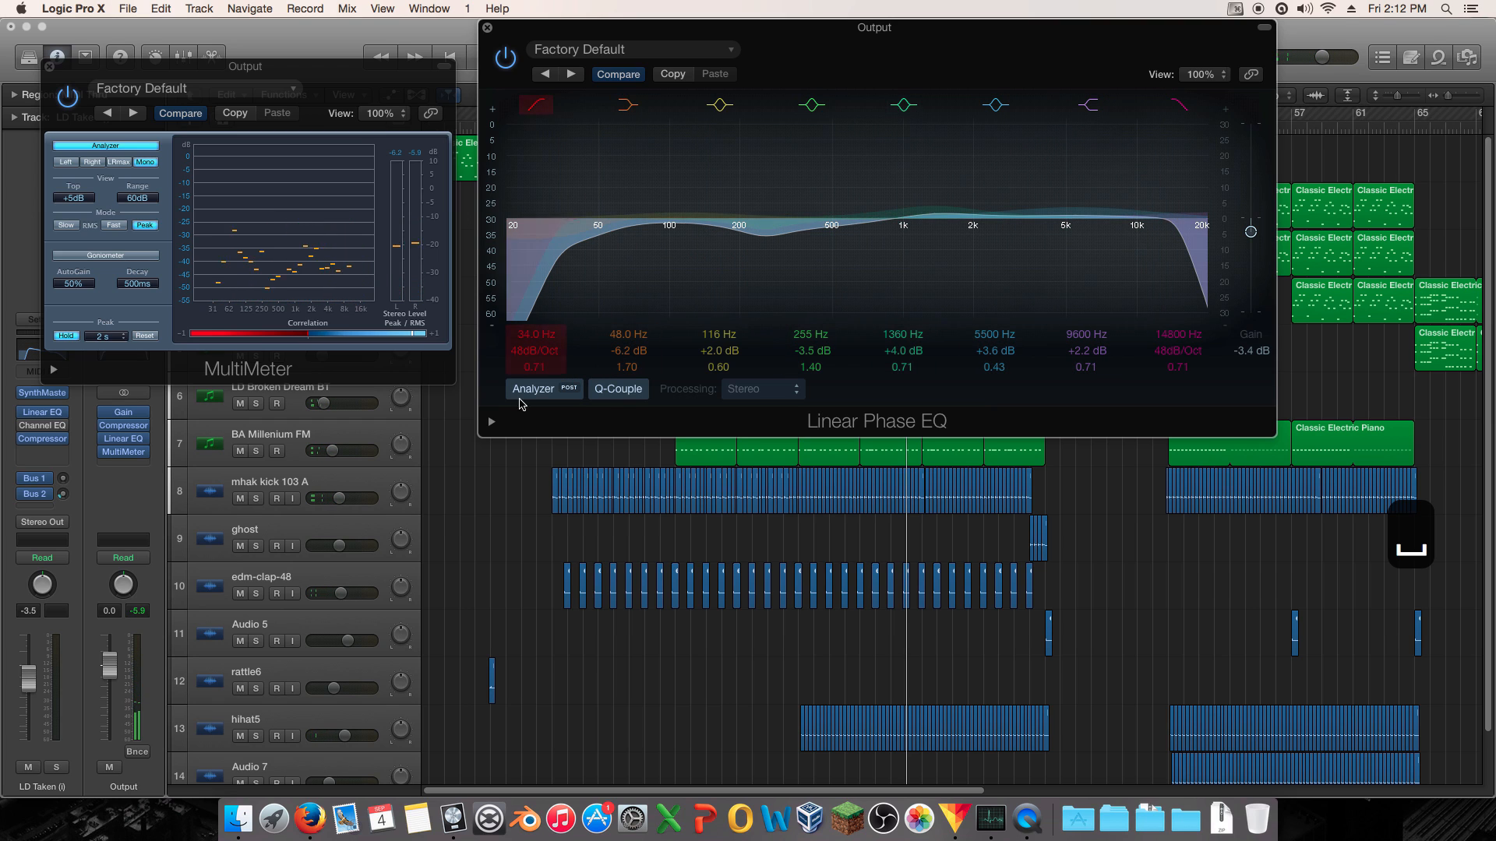
- Audition the edm-clap-48 track soloed, and compare the full mix with the clap muted
{"action": "left_click", "coordinate": [255, 594]}
{"action": "key", "text": "space"}
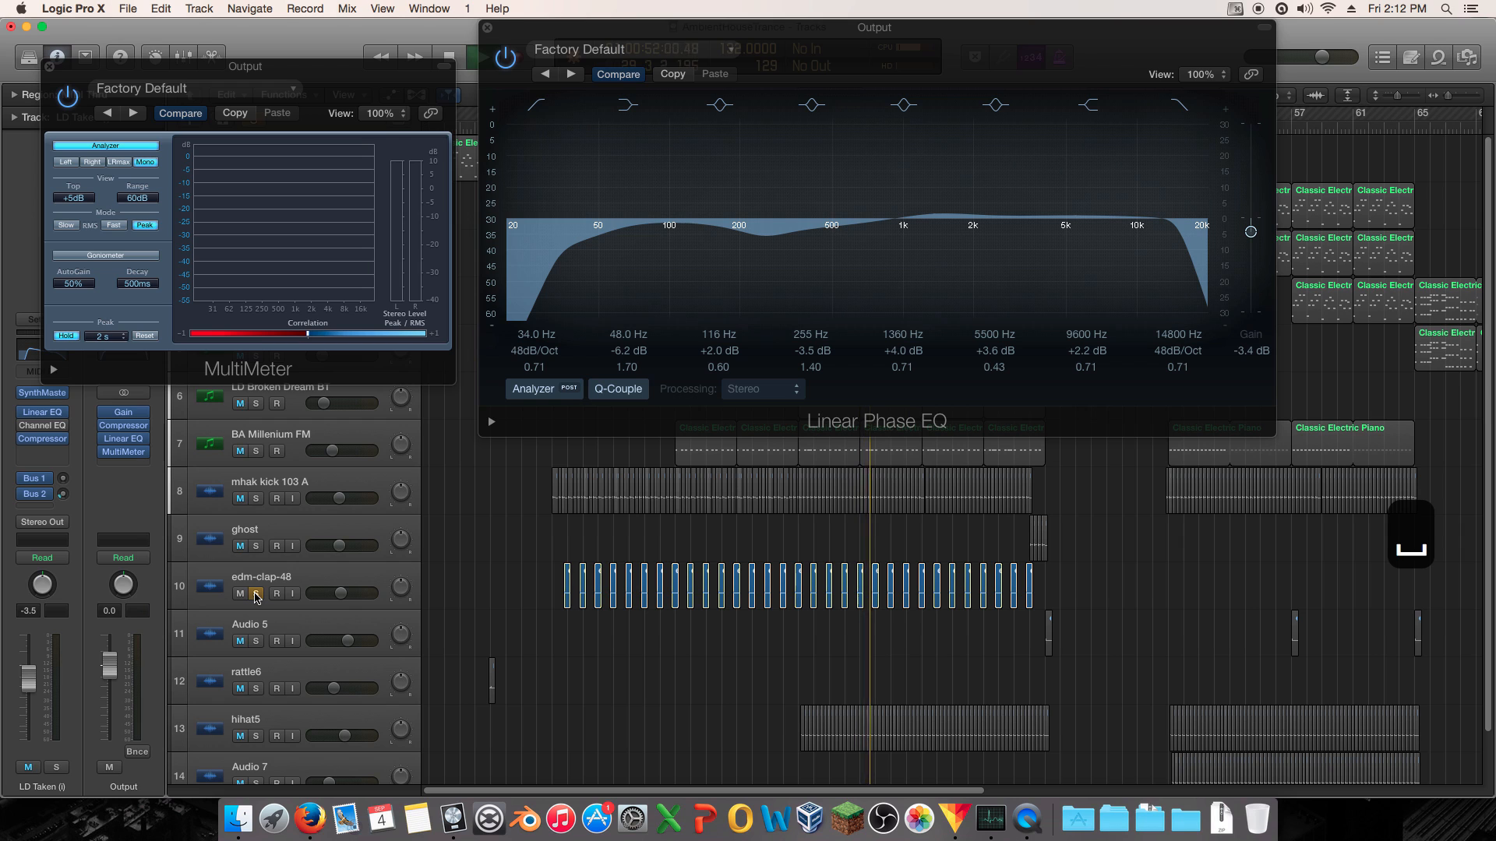
{"action": "key", "text": "space"}
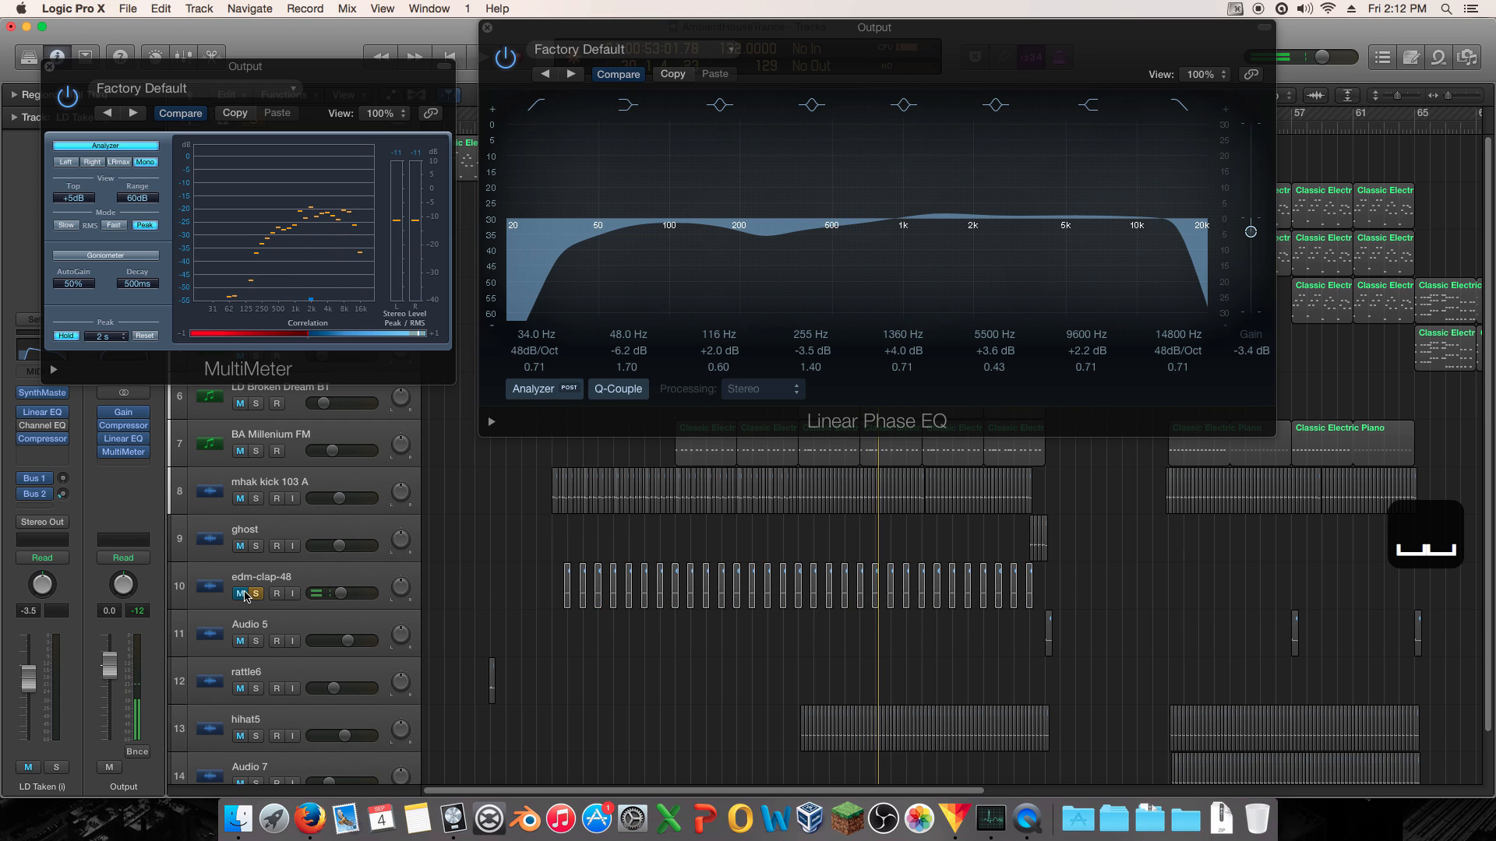
{"action": "key", "text": "space"}
{"action": "left_click", "coordinate": [255, 594]}
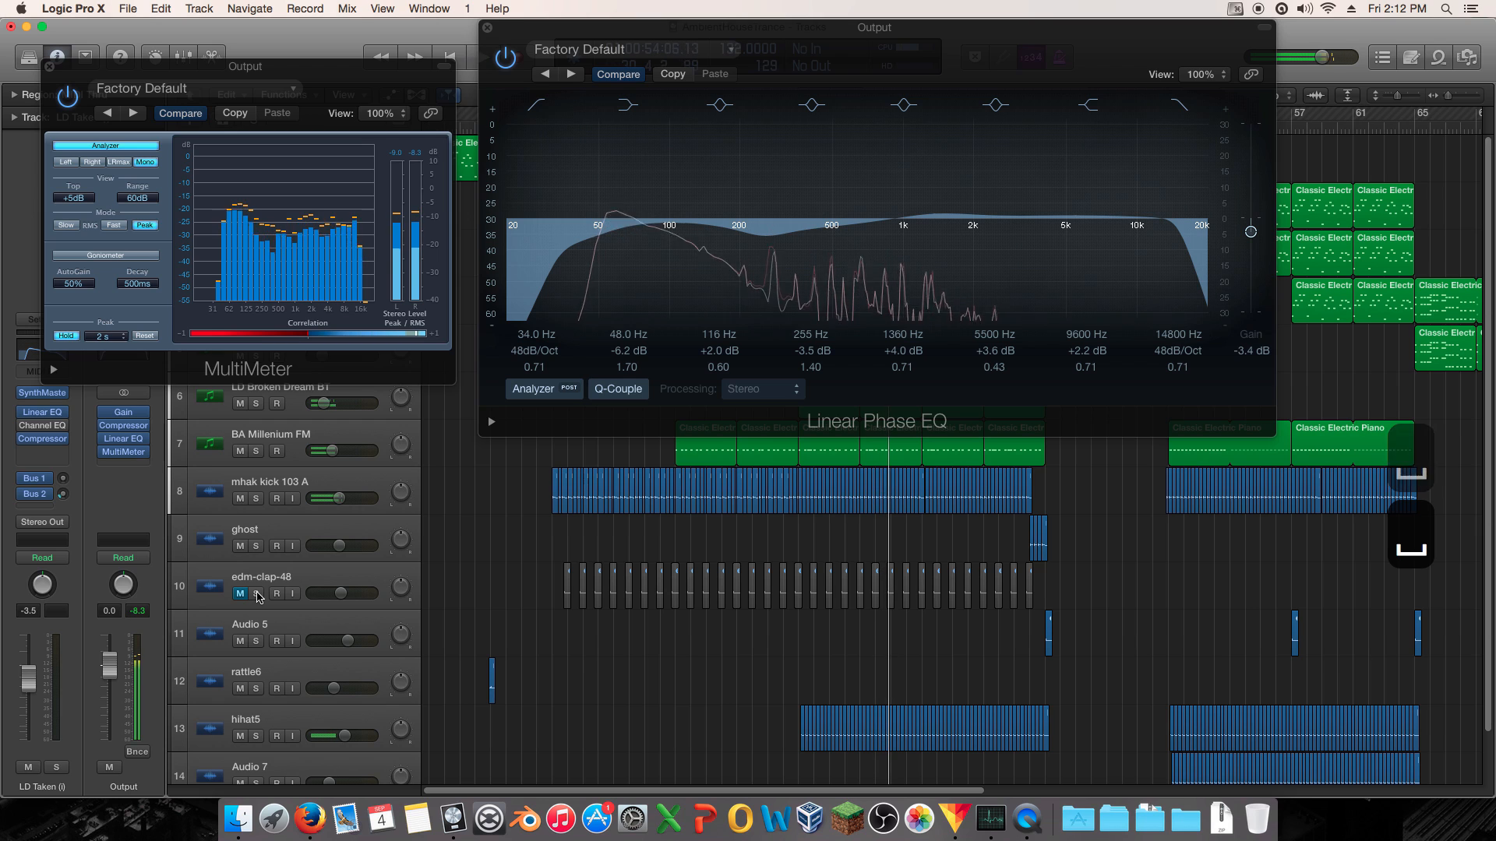
{"action": "left_click", "coordinate": [240, 593]}
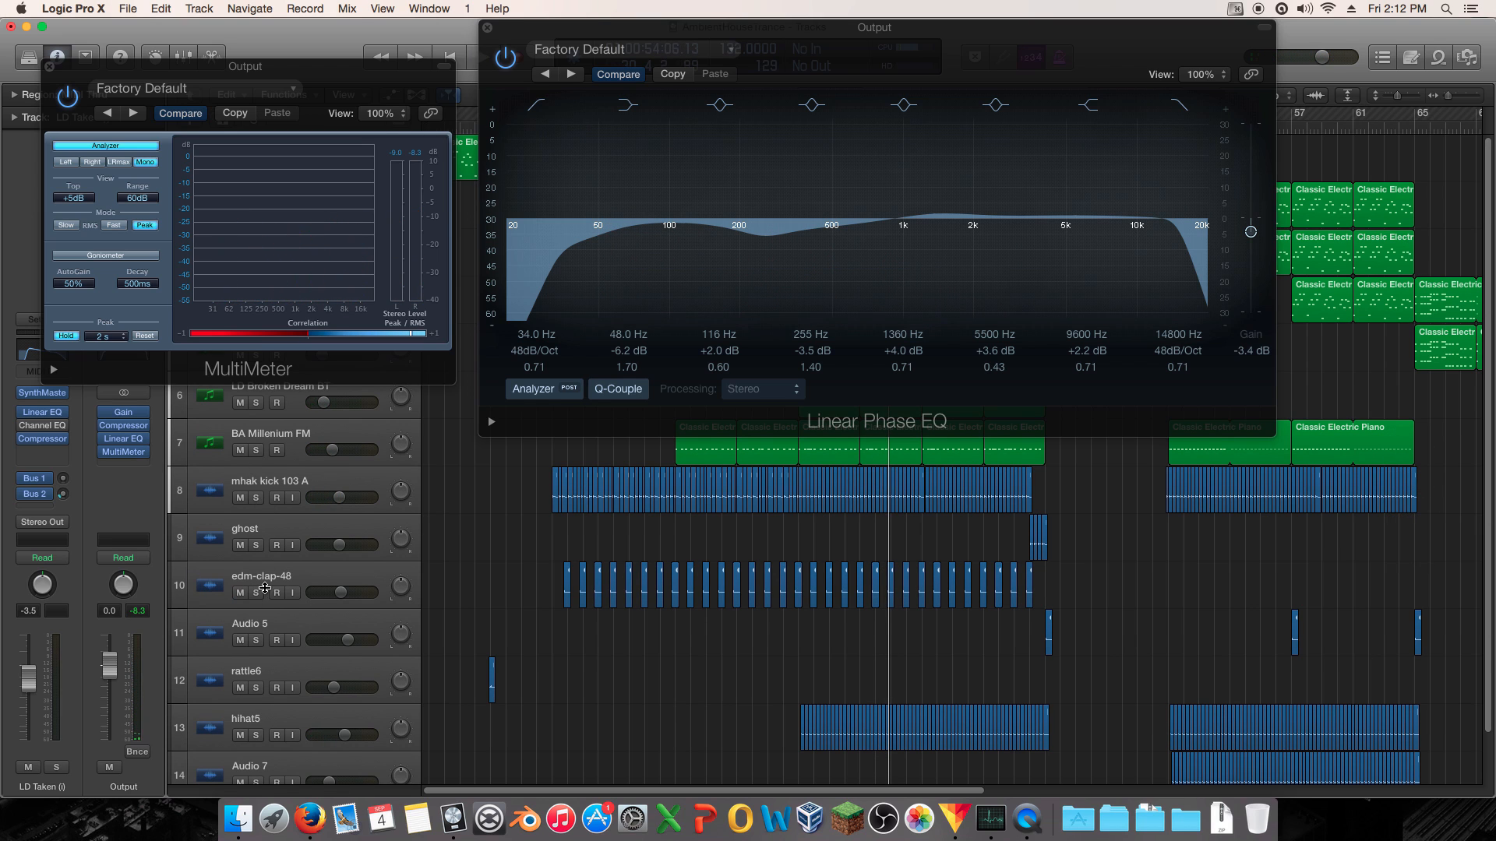
- Audition the hihat5 track soloed, and compare the full mix with the hi-hat muted and unmuted
{"action": "left_click", "coordinate": [256, 736]}
{"action": "key", "text": "space"}
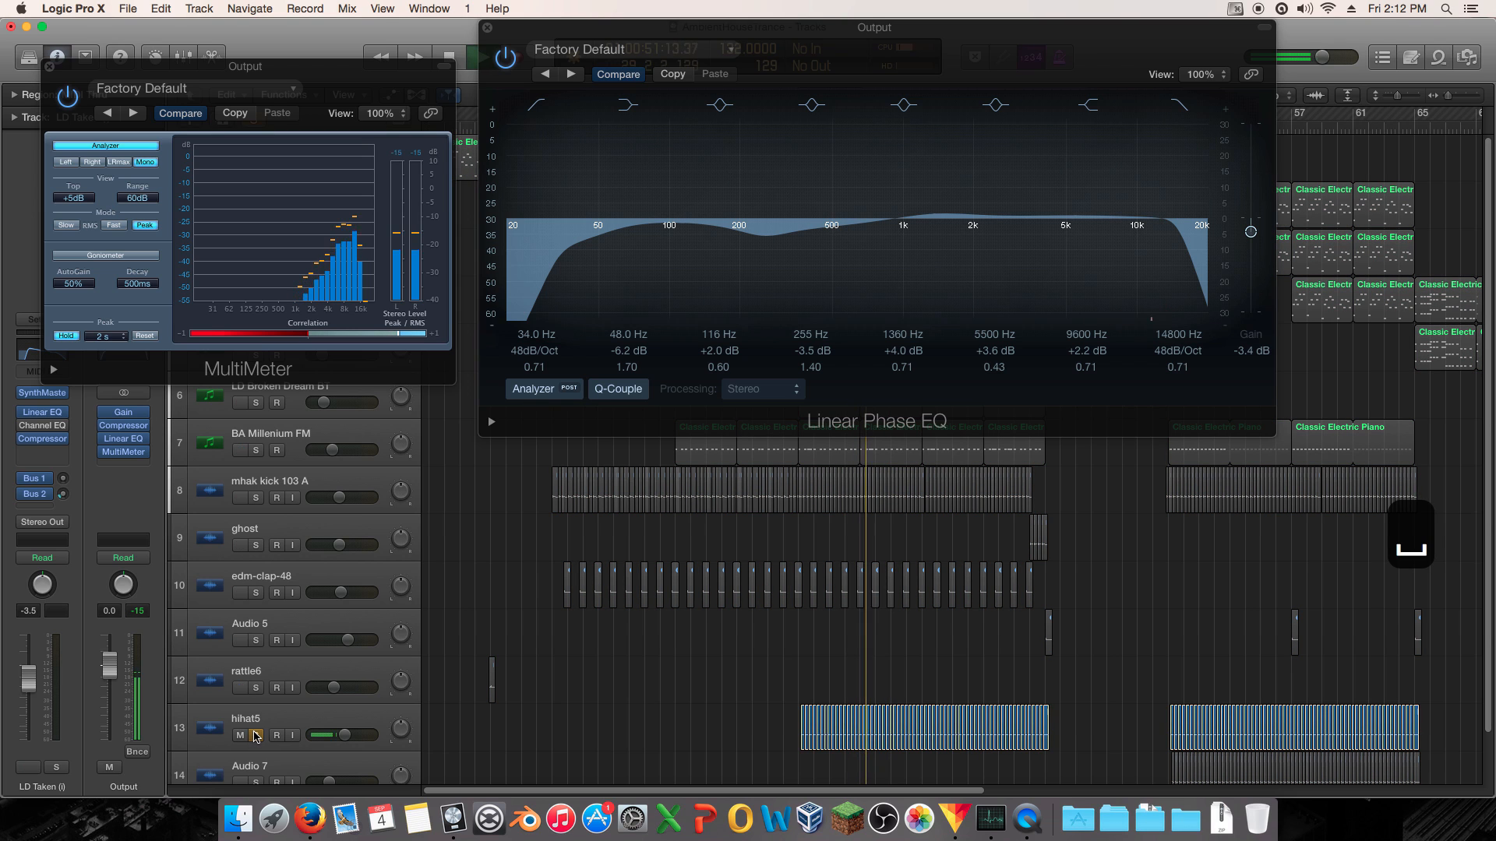
{"action": "left_click", "coordinate": [256, 736]}
{"action": "key", "text": "space"}
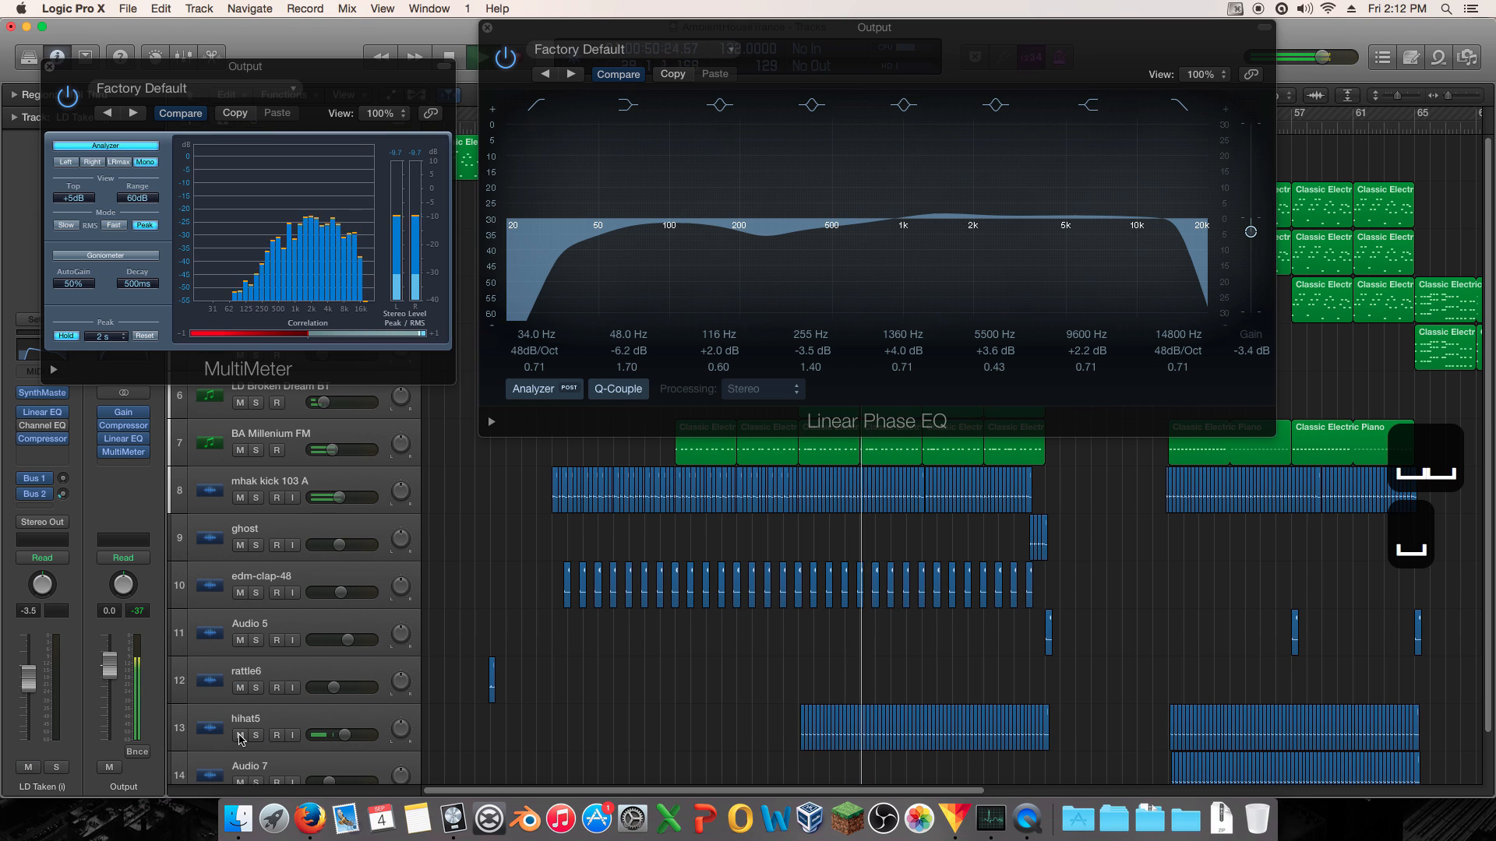
{"action": "left_click", "coordinate": [240, 735]}
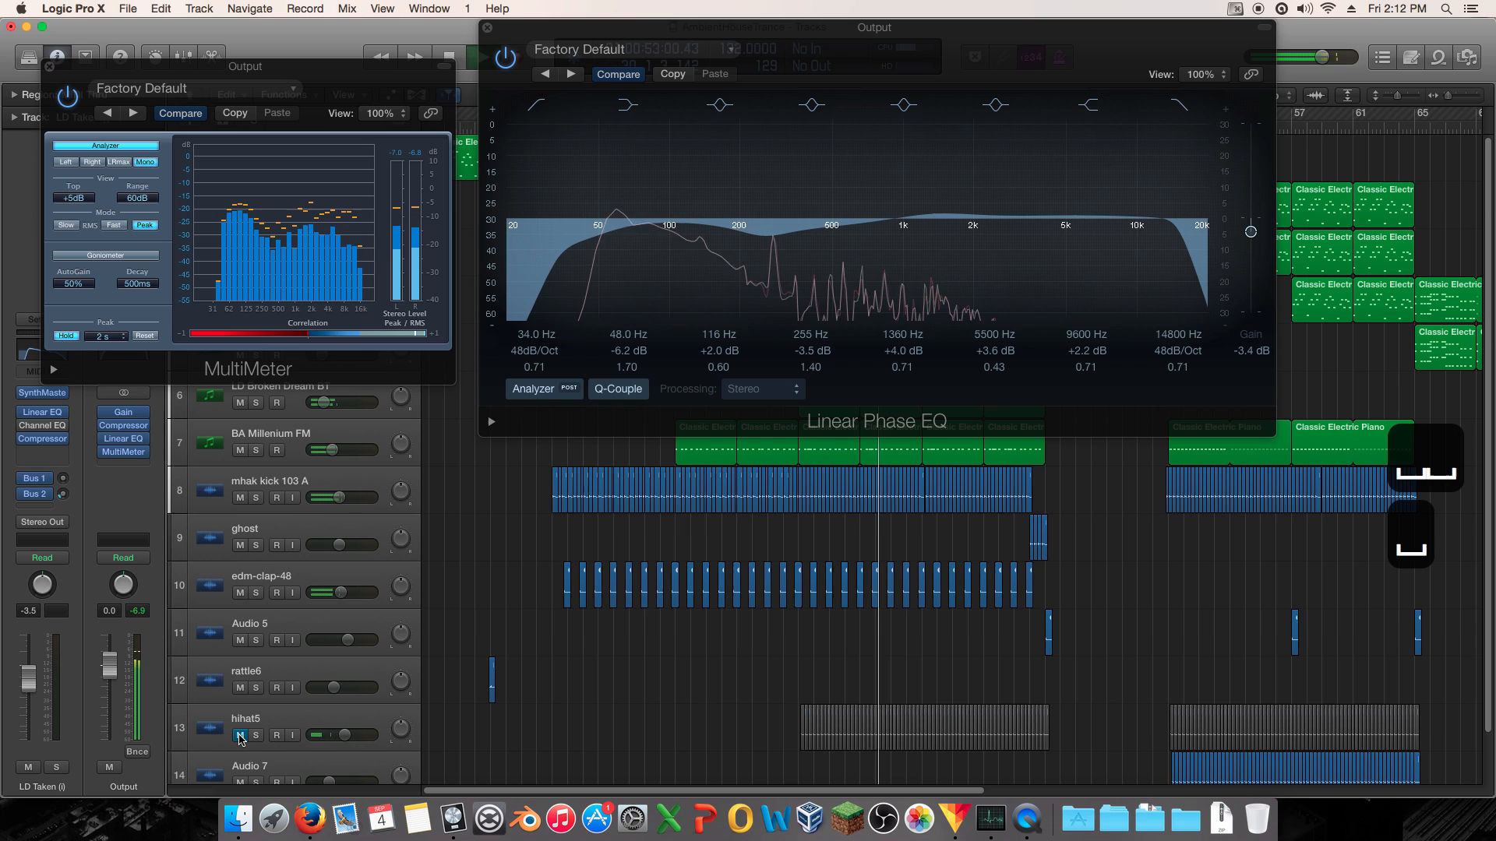
{"action": "left_click", "coordinate": [240, 736]}
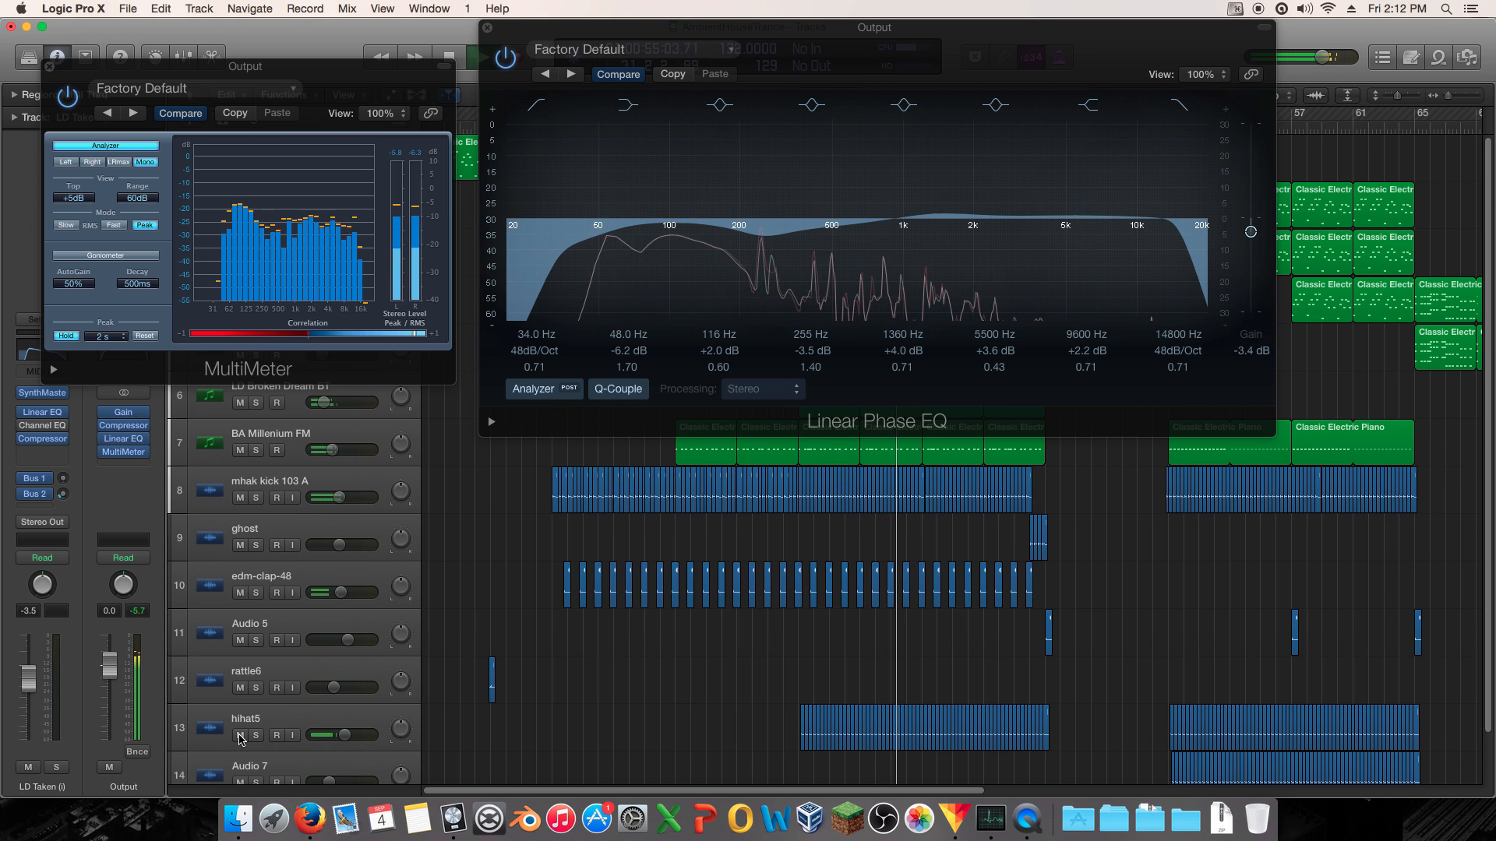
- Lower the hihat5 track's volume to -6.0 dB while playing the cycled section, trying -8.0 dB along the way
{"action": "left_click", "coordinate": [249, 739]}
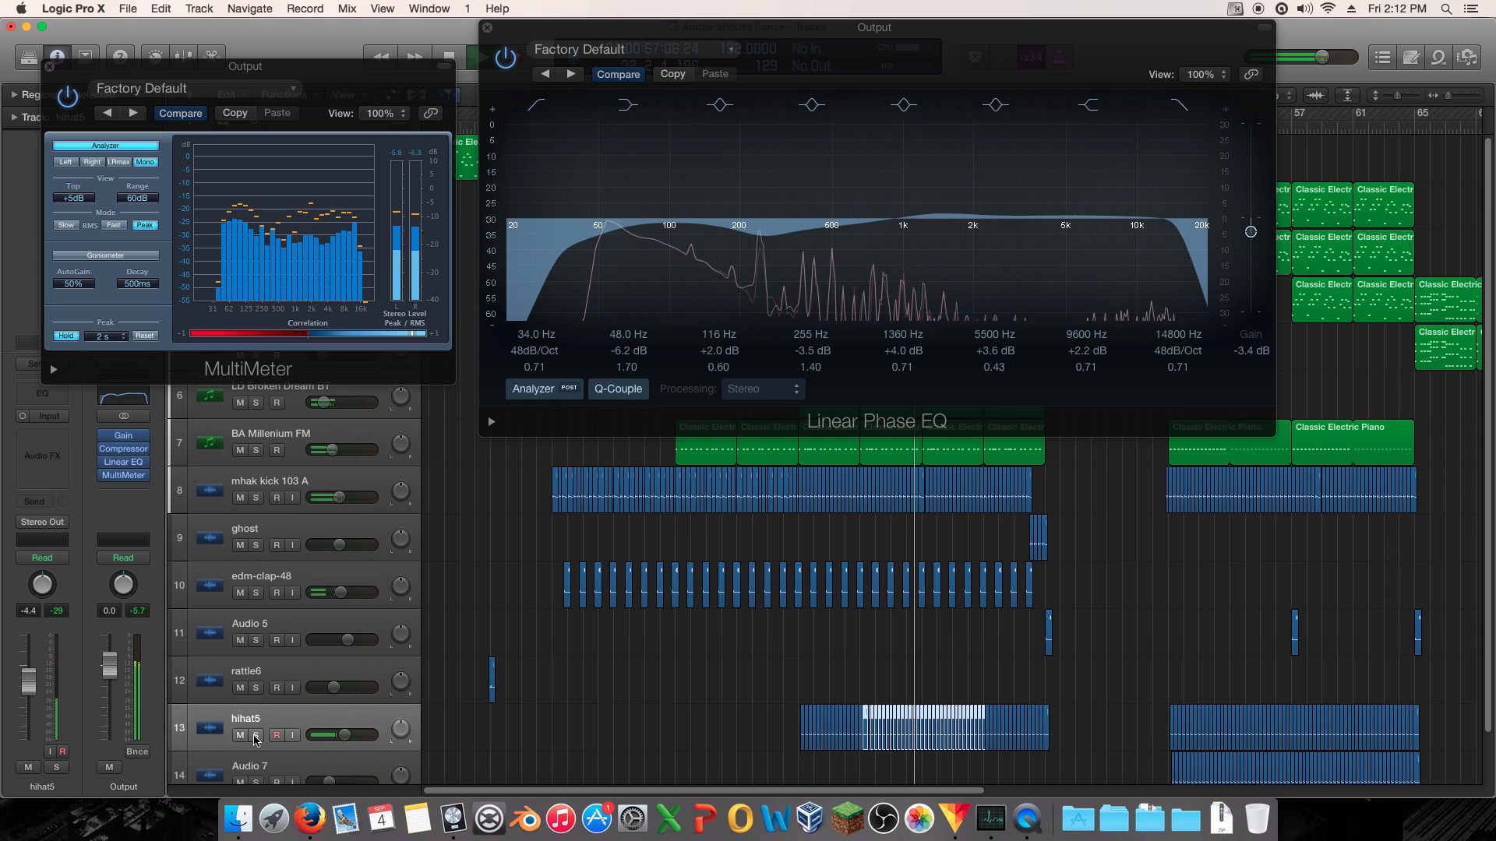
{"action": "key", "text": "space"}
{"action": "left_click", "coordinate": [256, 736]}
{"action": "left_click", "coordinate": [256, 736]}
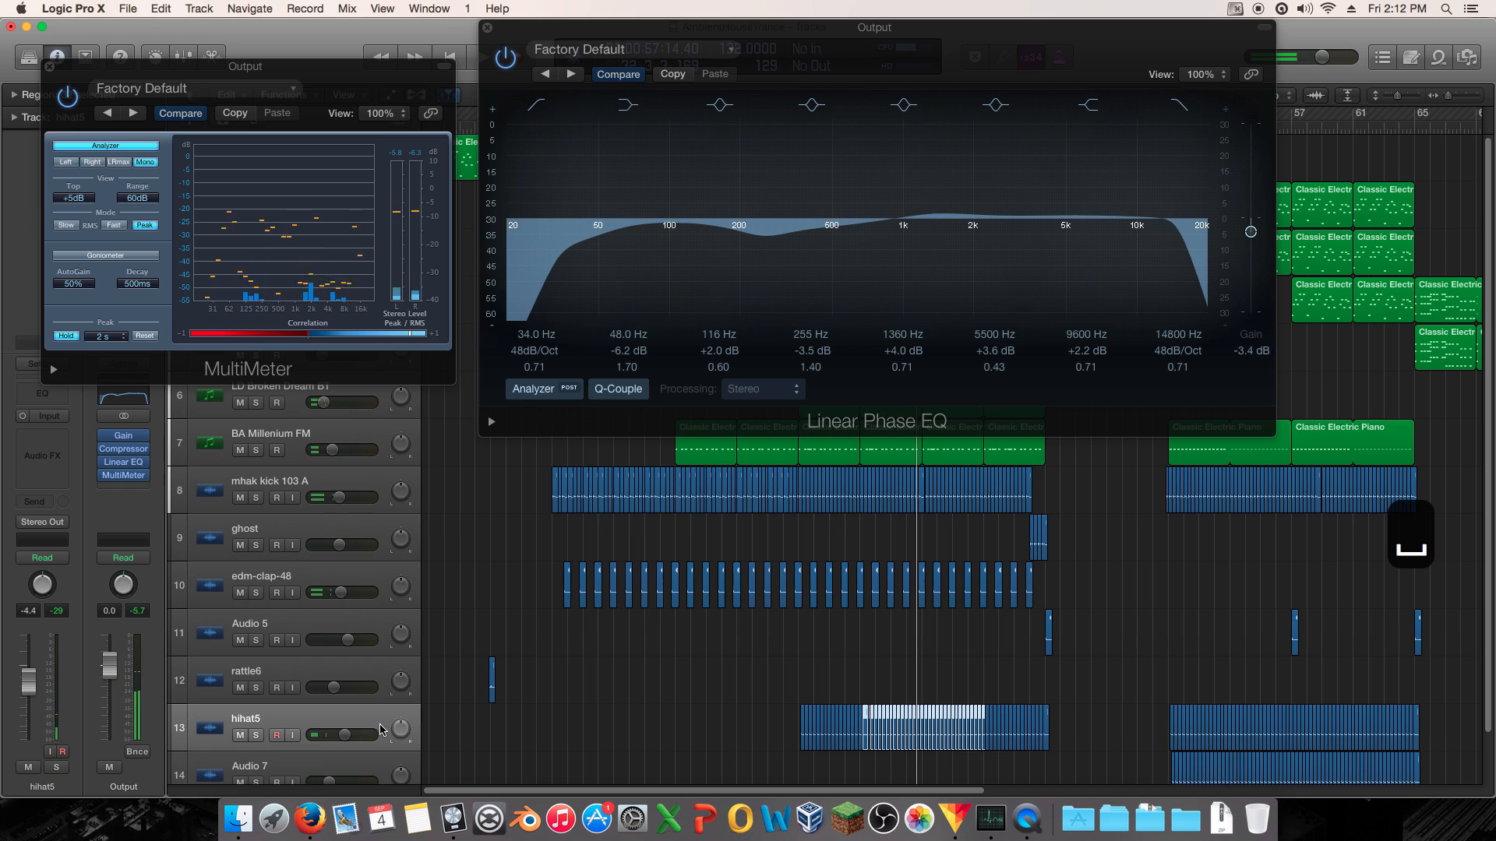
{"action": "key", "text": "space"}
{"action": "left_click_drag", "start_coordinate": [343, 738], "coordinate": [339, 738]}
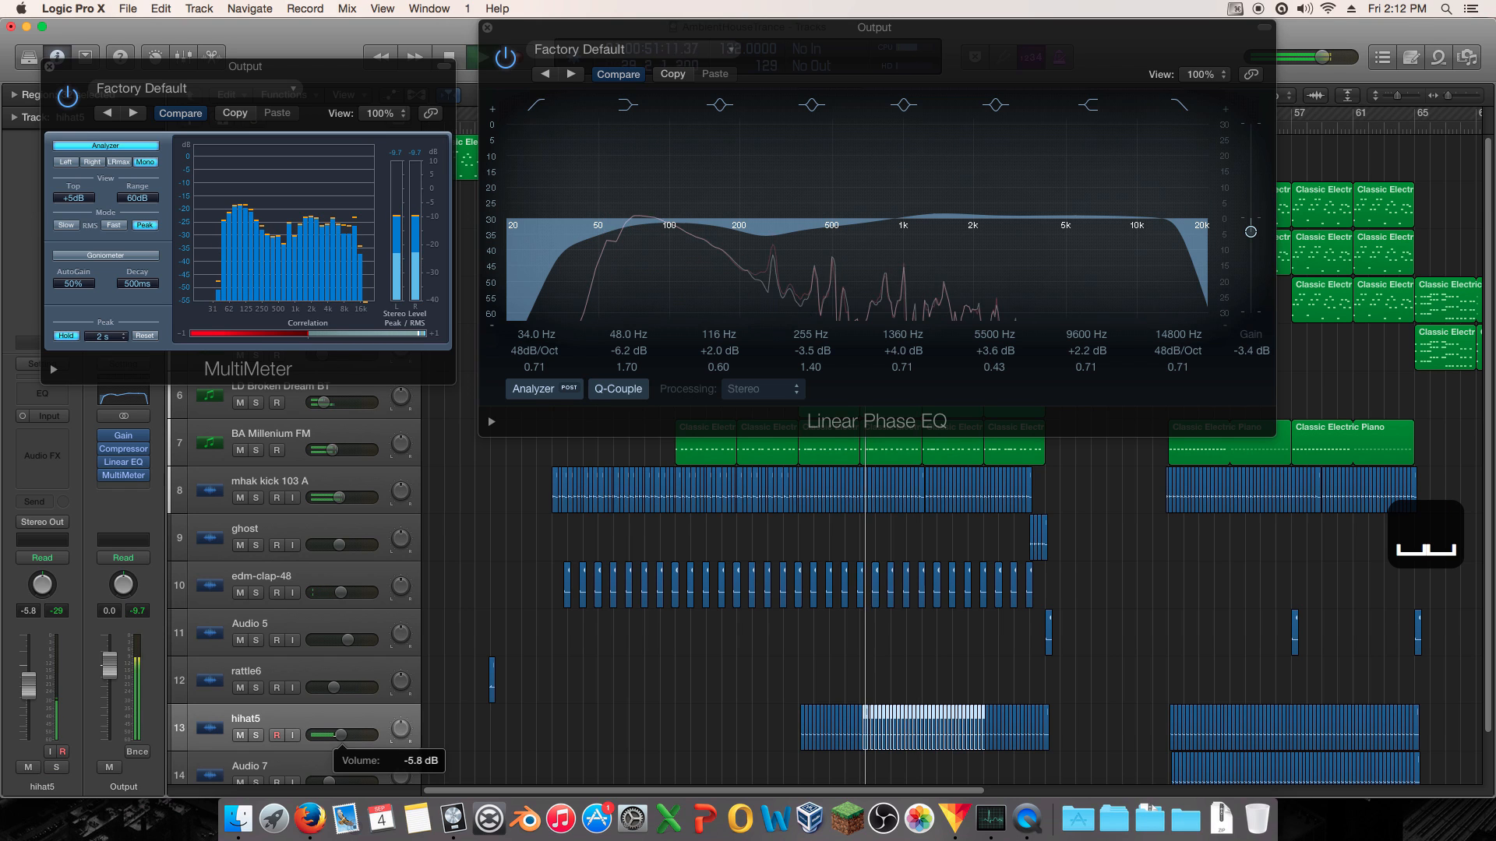
{"action": "key", "text": "space"}
{"action": "key", "text": "space"}
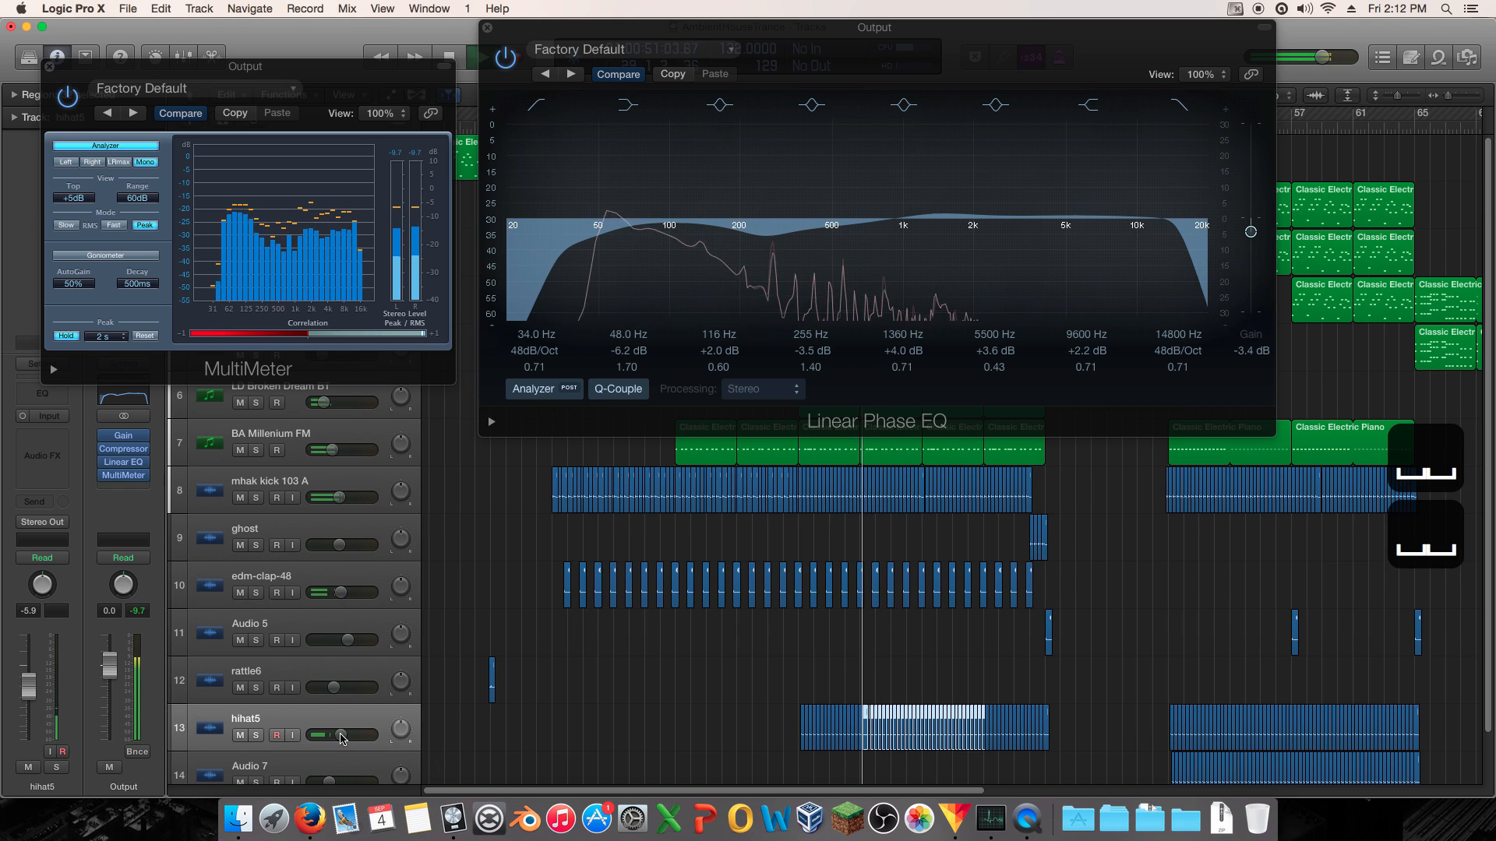
{"action": "left_click_drag", "start_coordinate": [321, 744], "coordinate": [318, 744]}
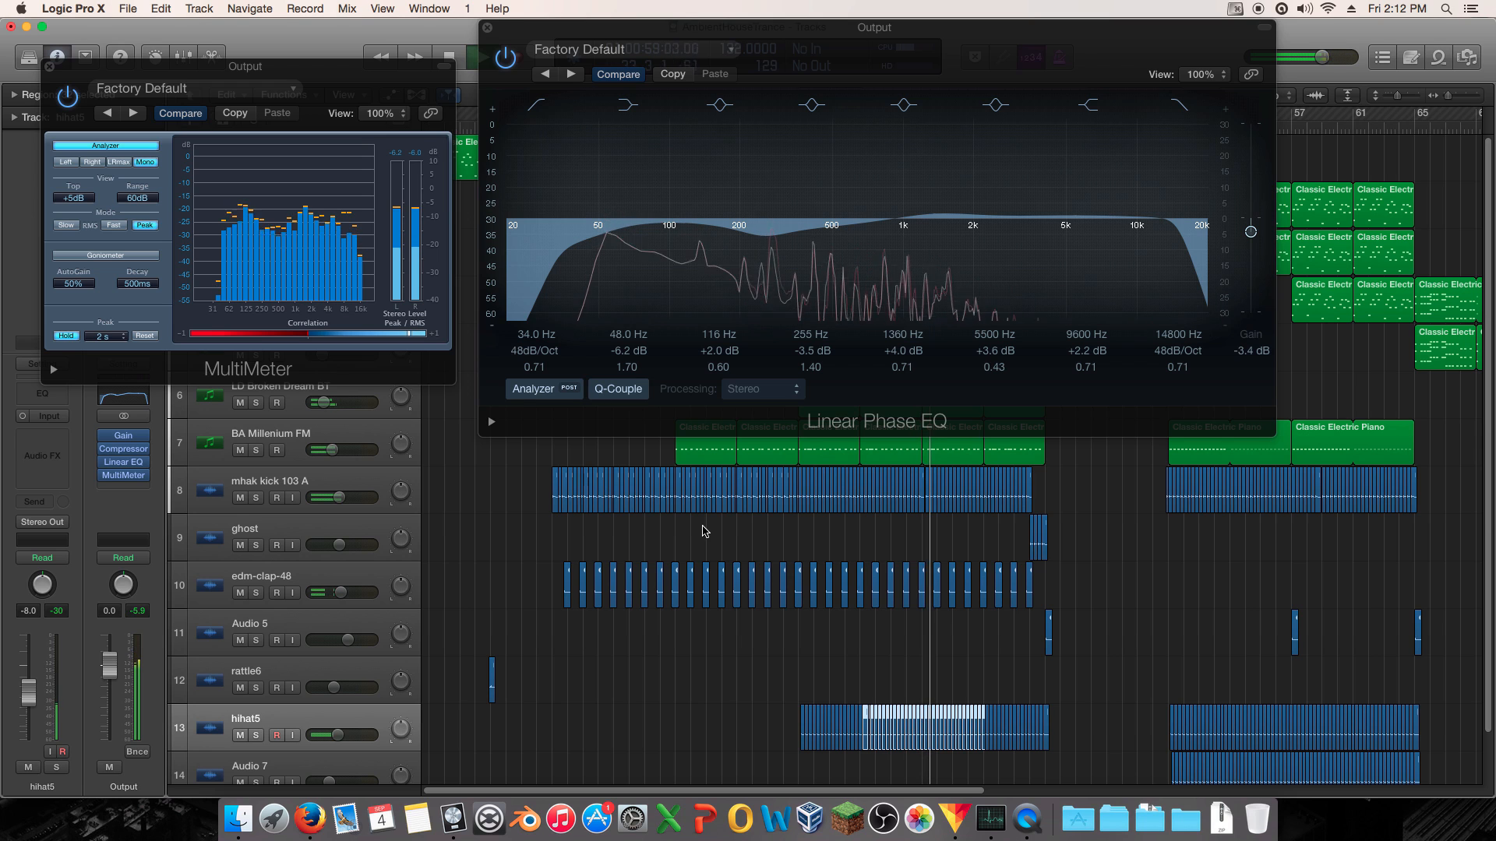
{"action": "left_click_drag", "start_coordinate": [338, 735], "coordinate": [340, 734]}
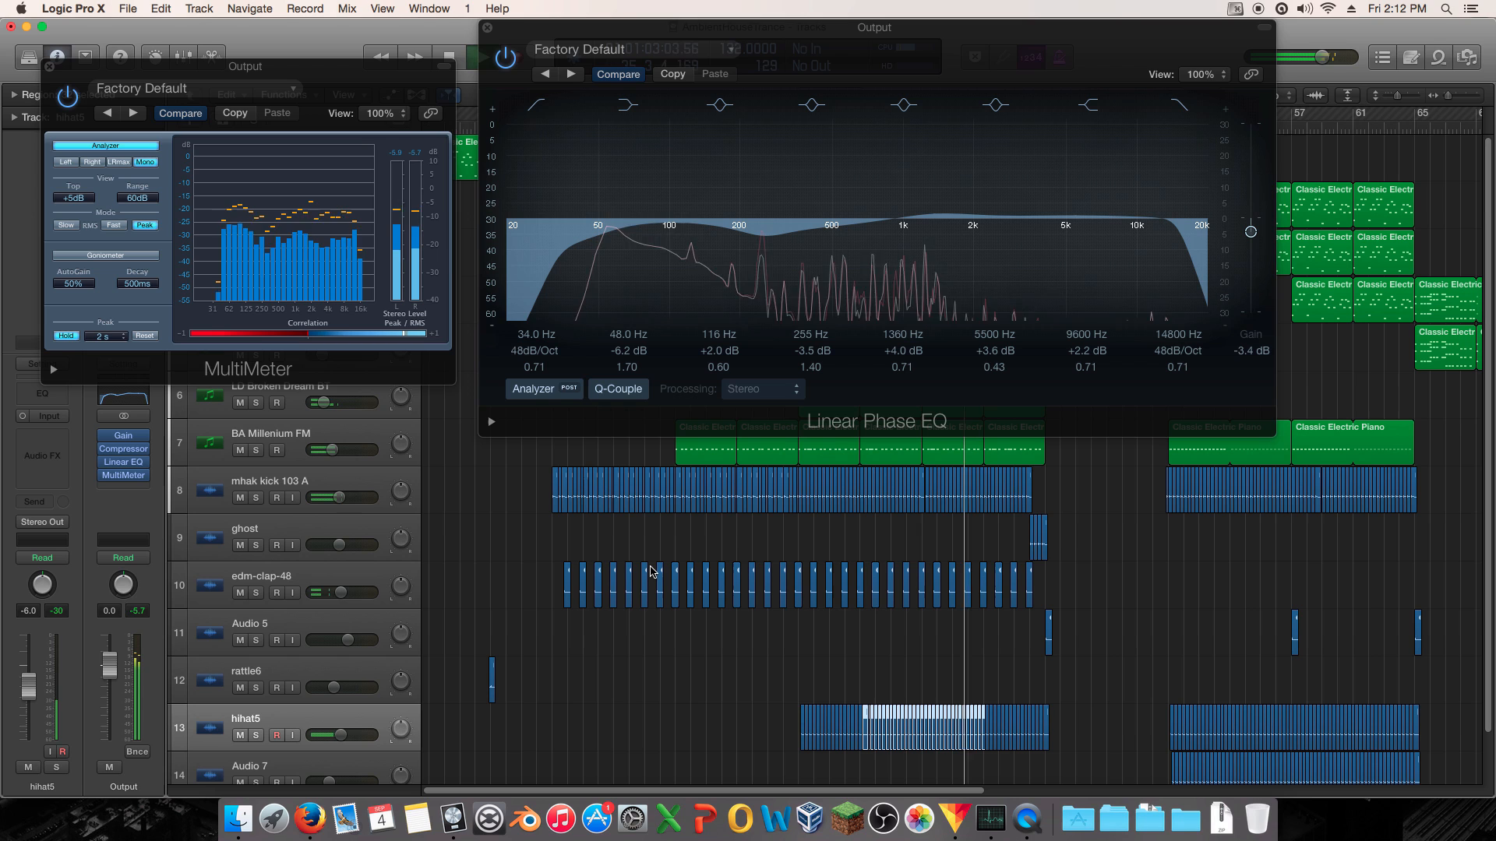
{"action": "key", "text": "space"}
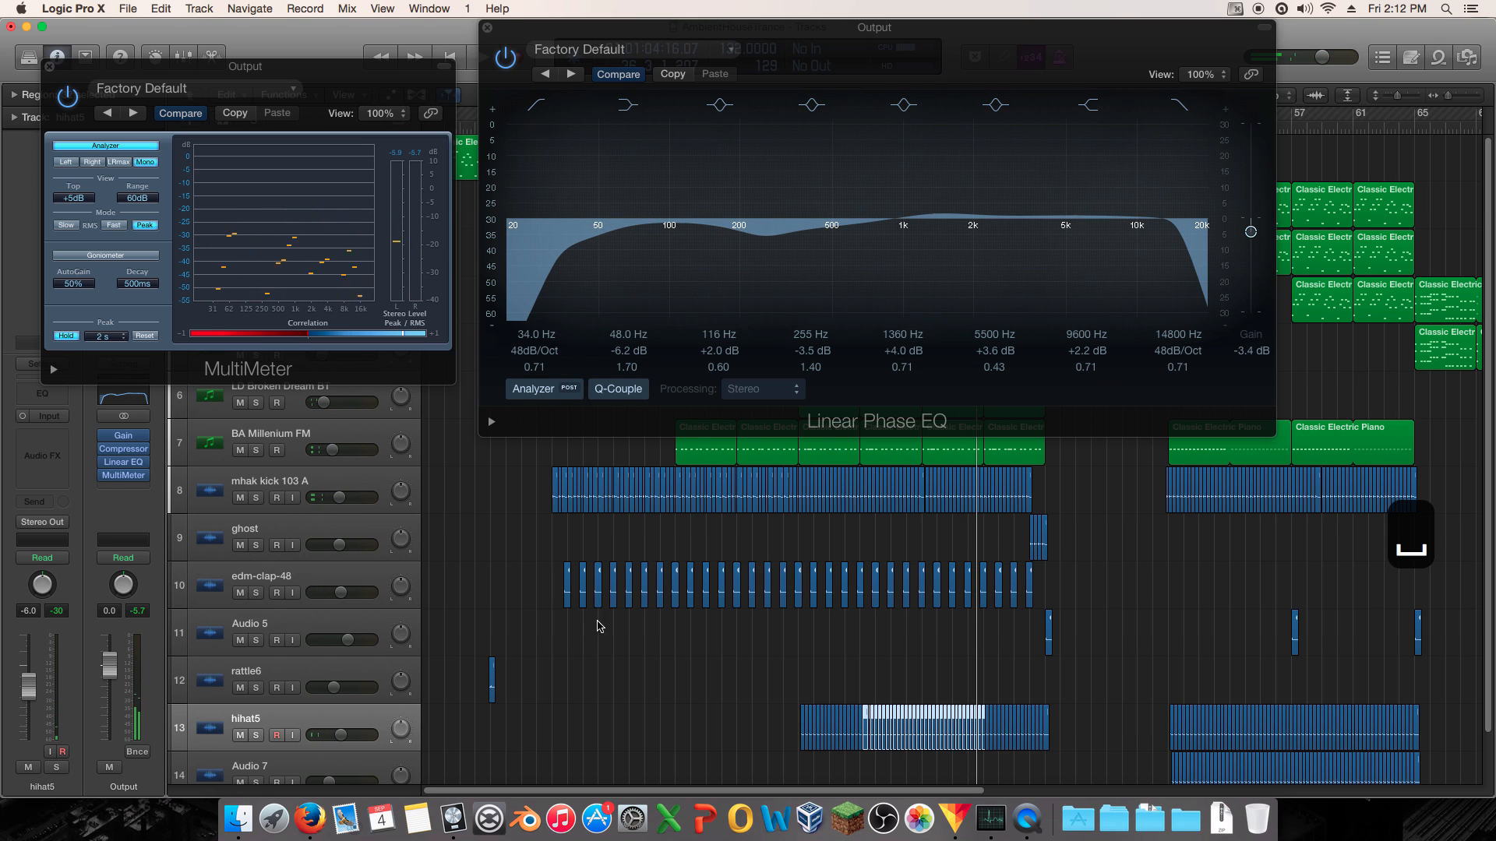
- Deselect the hihat5 regions and close the MultiMeter and Linear Phase EQ windows
{"action": "left_click", "coordinate": [581, 698]}
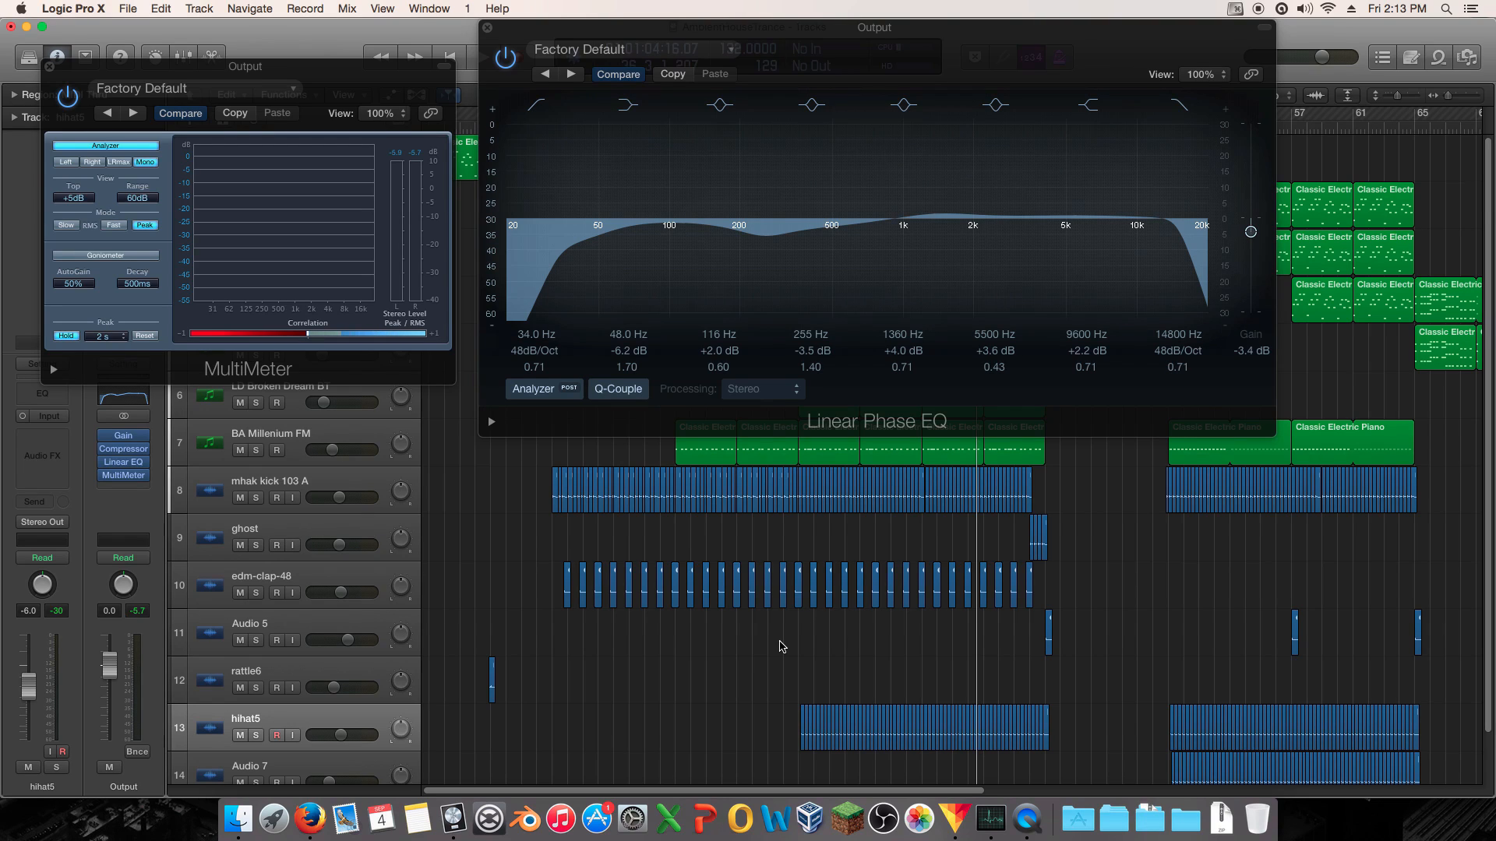
{"action": "left_click_drag", "start_coordinate": [1110, 706], "coordinate": [746, 687]}
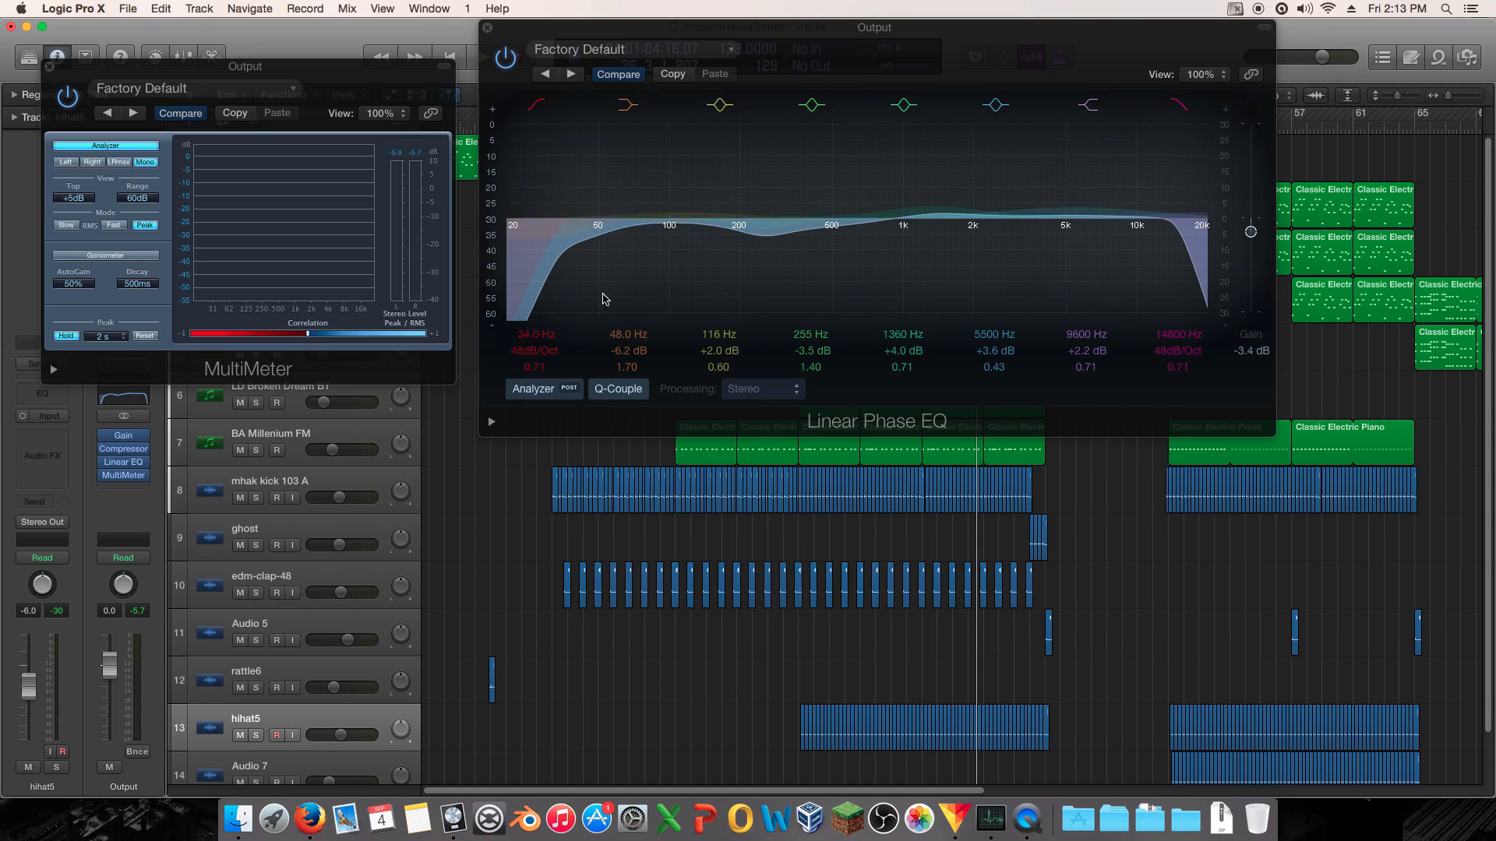
{"action": "left_click_drag", "start_coordinate": [579, 33], "coordinate": [580, 49]}
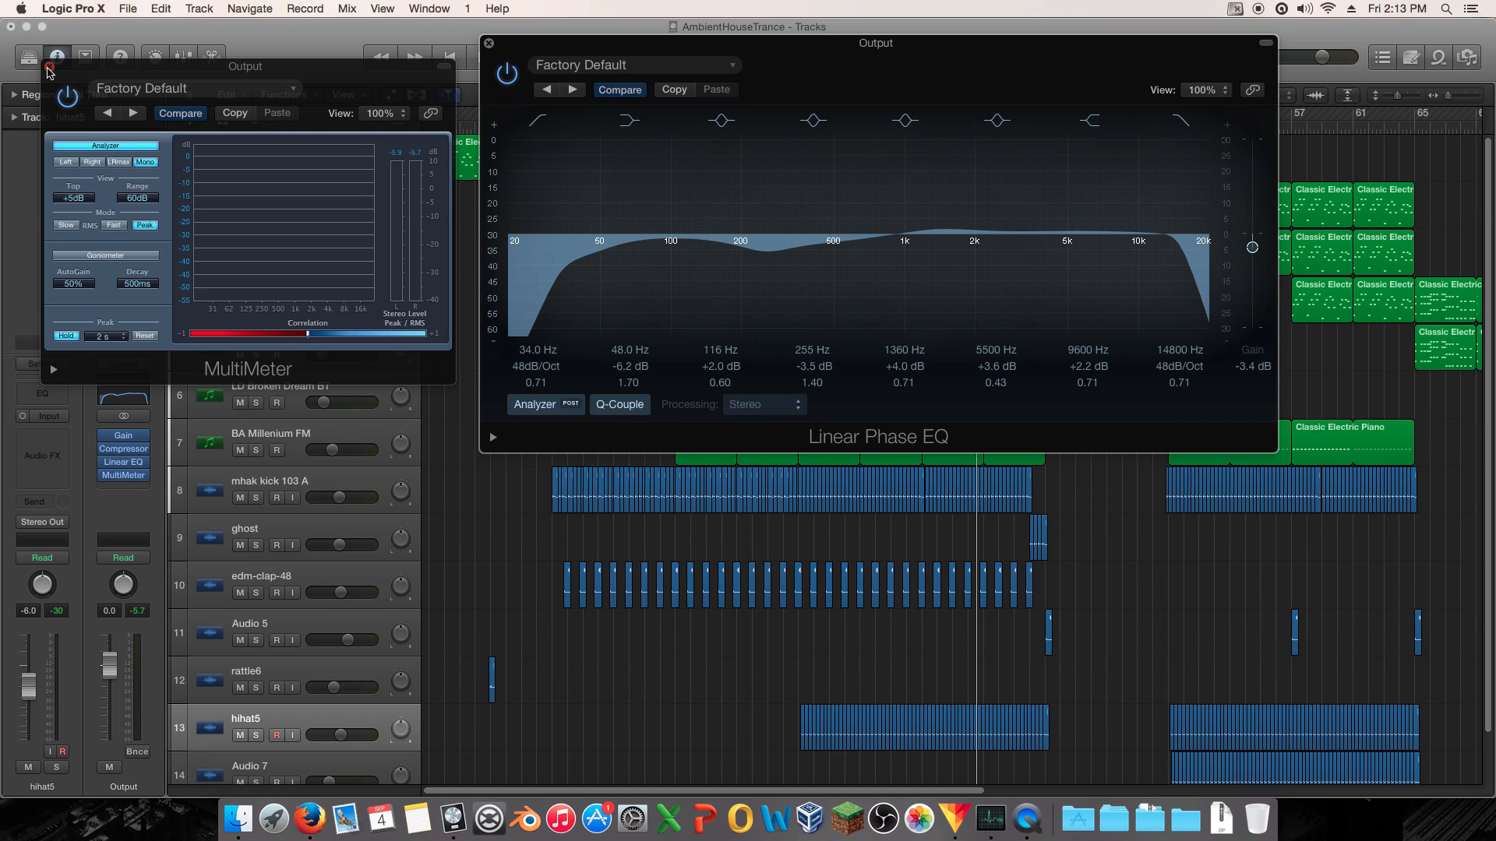
{"action": "left_click", "coordinate": [49, 68]}
{"action": "left_click", "coordinate": [489, 43]}
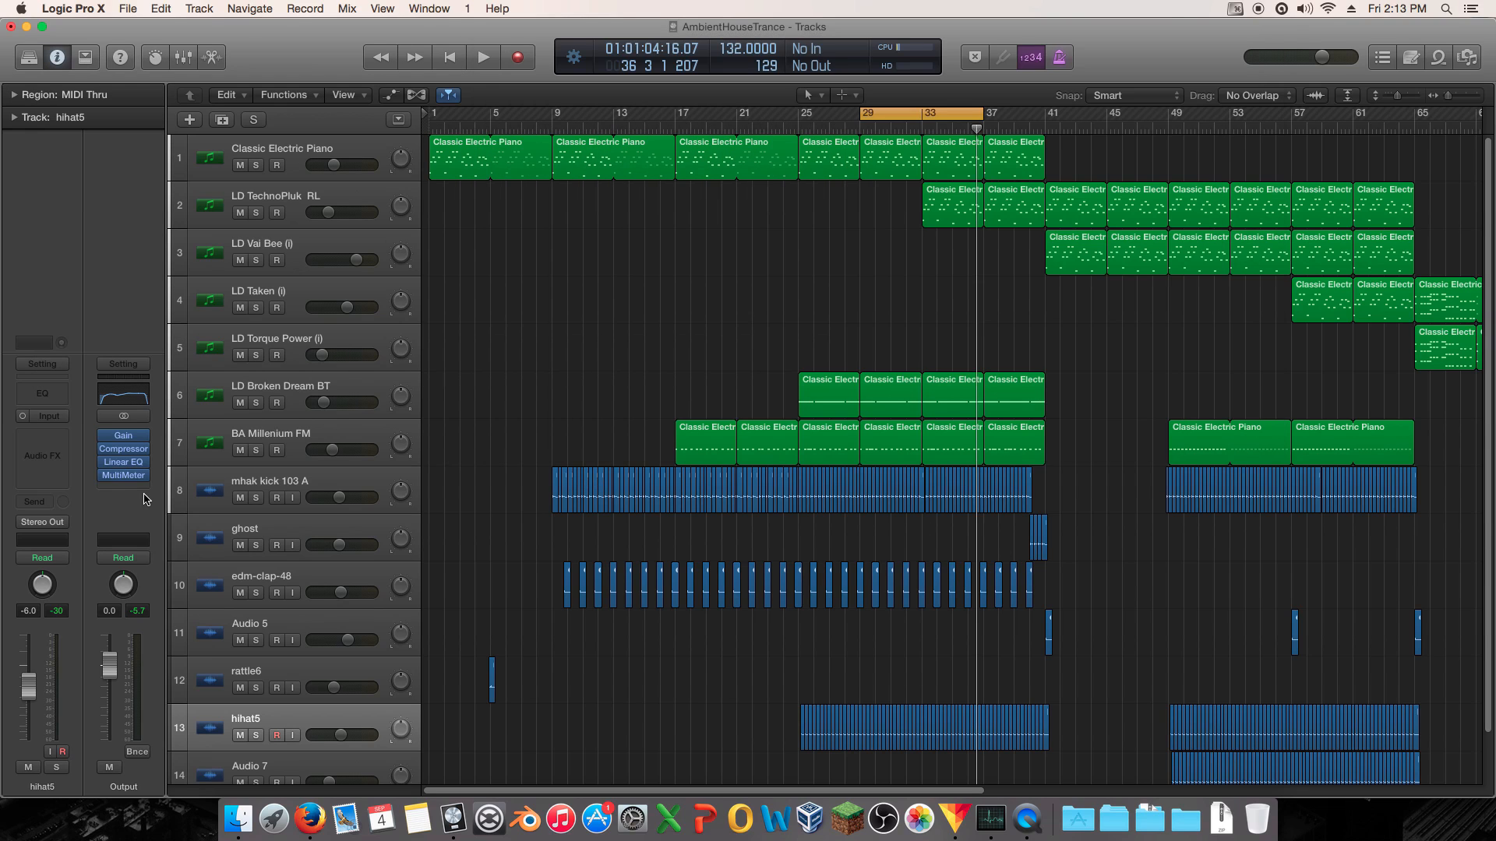
- Move the MultiMeter down the output channel's insert chain to free a slot after the Linear Phase EQ
{"action": "left_click", "coordinate": [123, 488]}
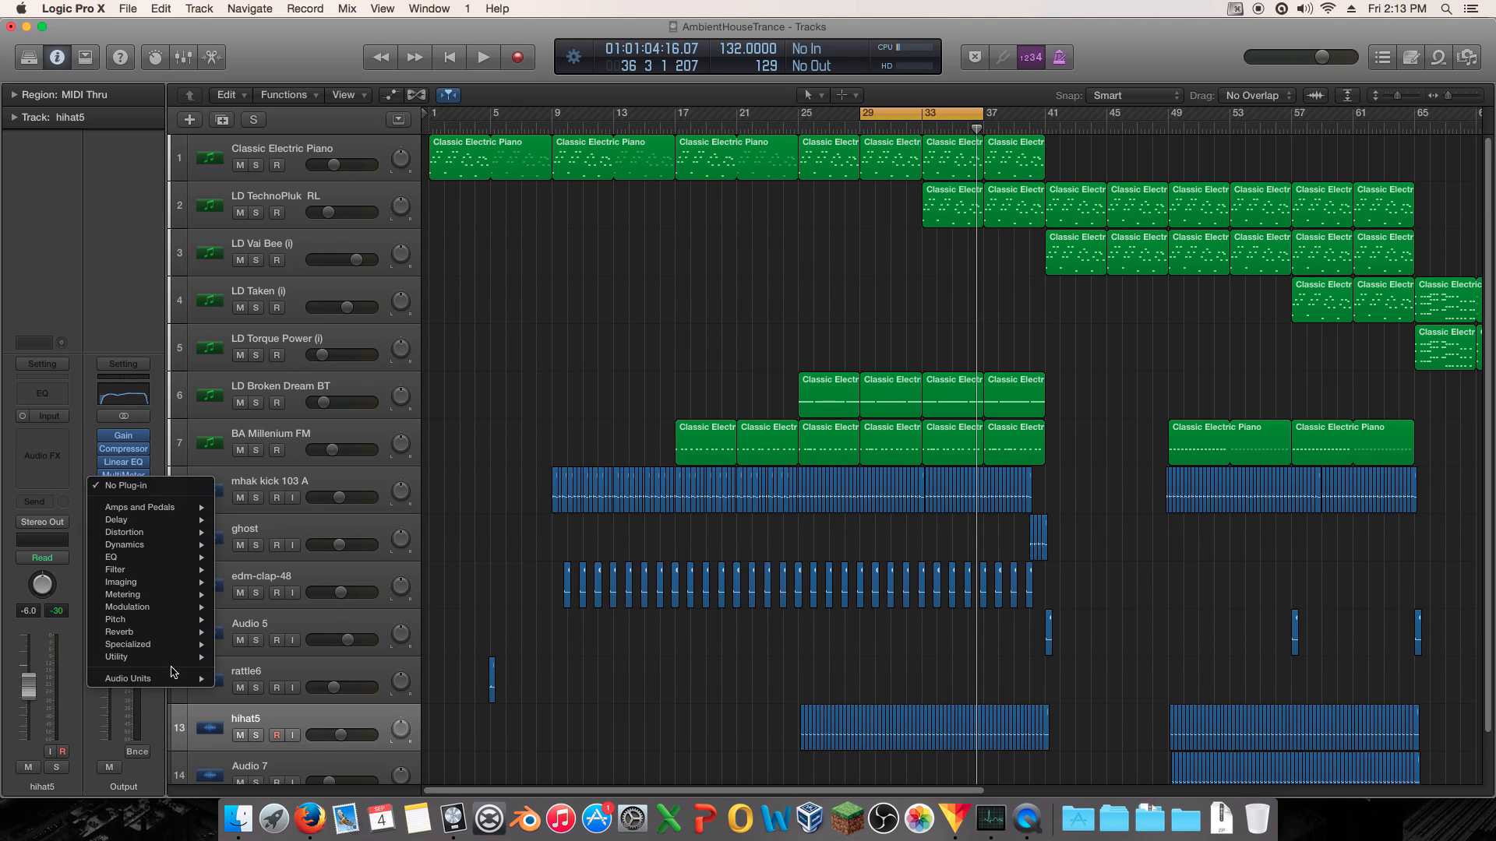
{"action": "left_click", "coordinate": [125, 483]}
{"action": "left_click_drag", "start_coordinate": [124, 488], "coordinate": [123, 488]}
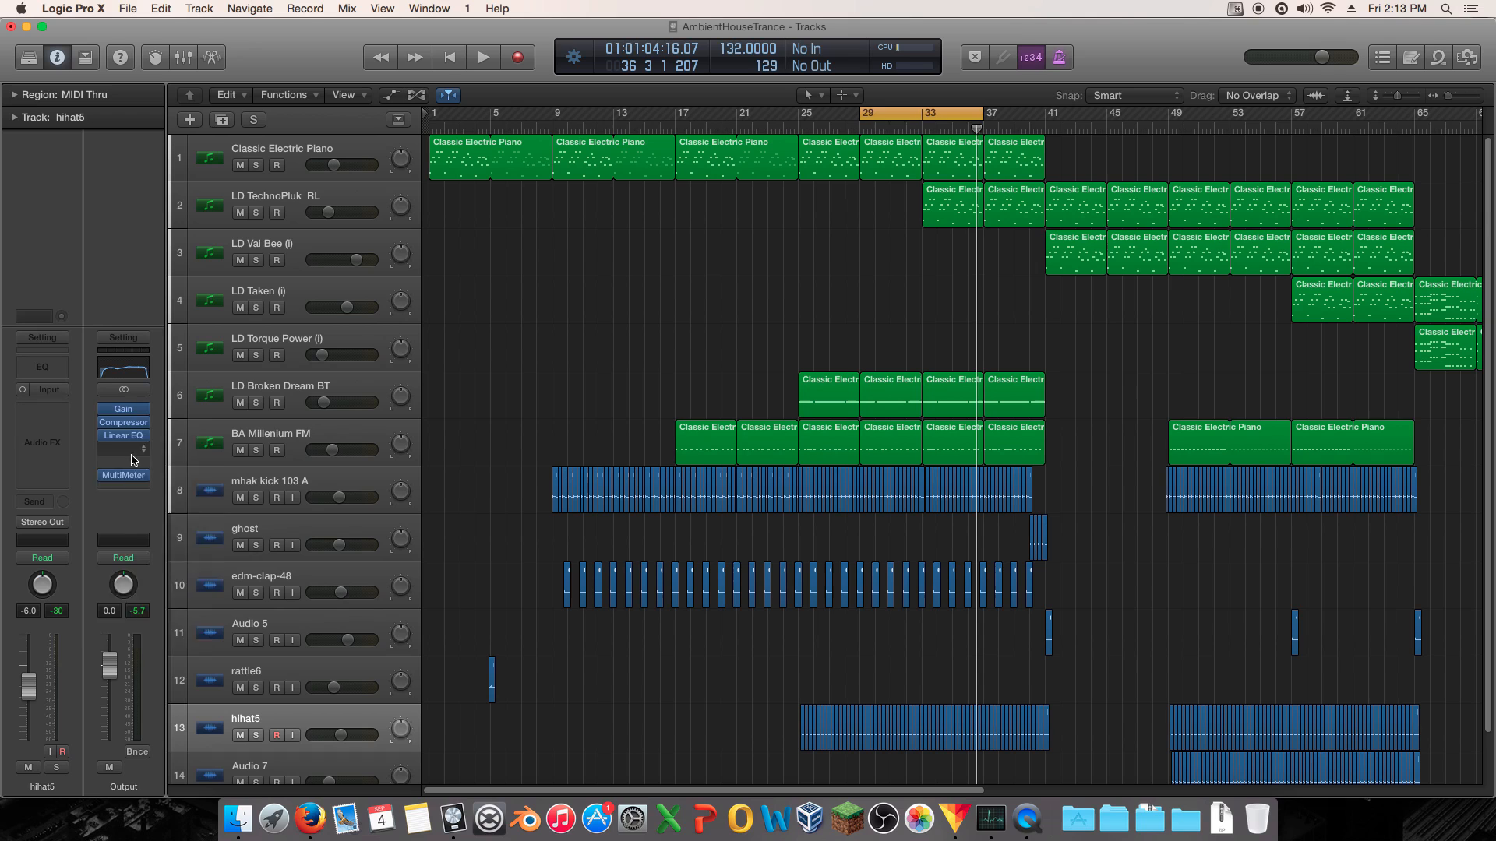
- Insert Vladislav Goncharov's Limiter No6 between the Linear Phase EQ and MultiMeter, and move its window clear of the channel strips
{"action": "left_click", "coordinate": [129, 455]}
{"action": "mouse_move", "coordinate": [187, 639]}
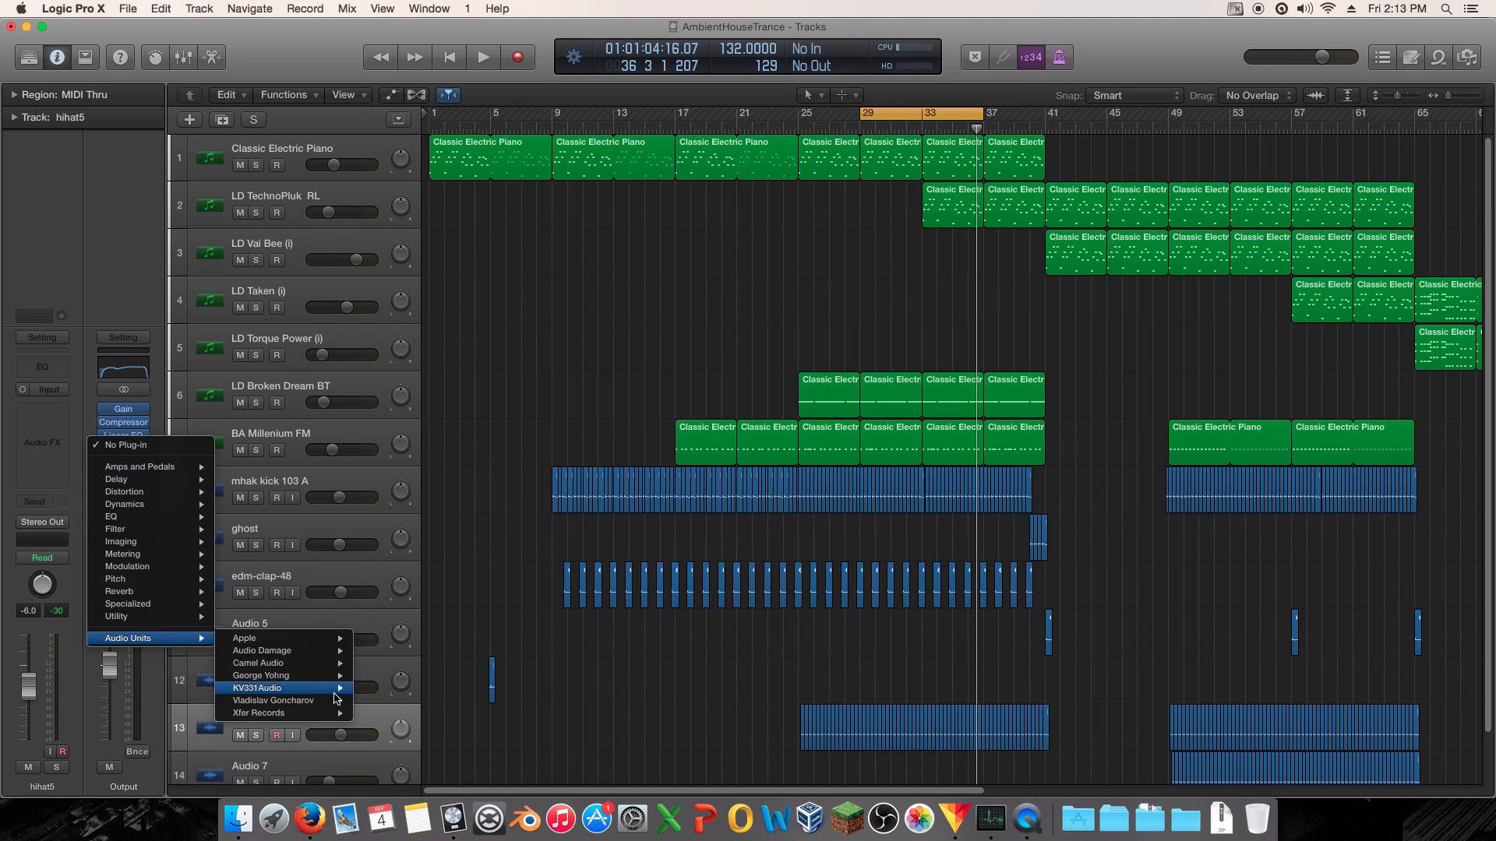
{"action": "mouse_move", "coordinate": [337, 701]}
{"action": "left_click", "coordinate": [488, 702]}
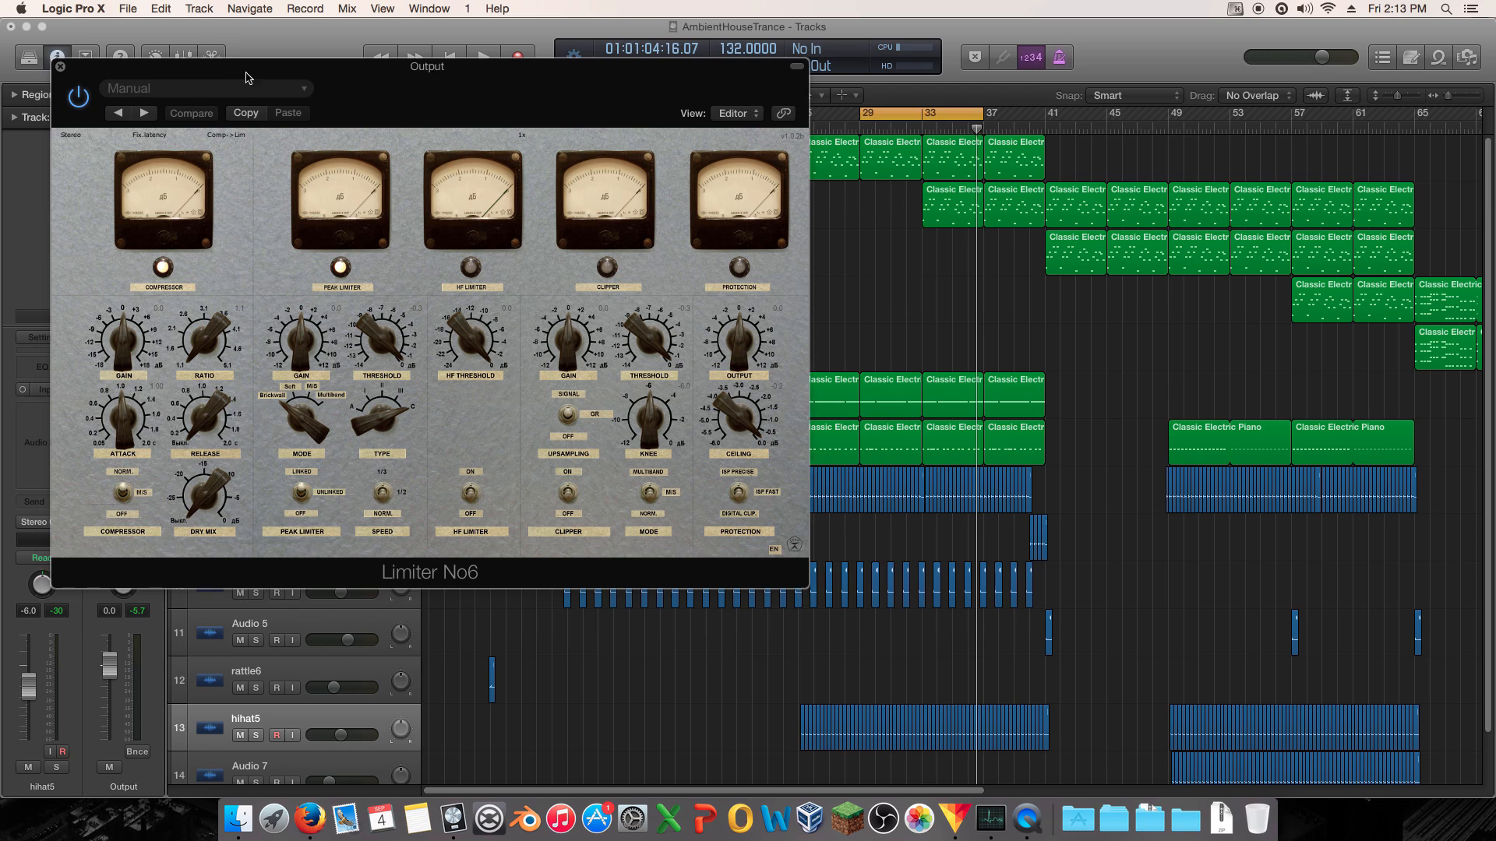
{"action": "left_click_drag", "start_coordinate": [234, 77], "coordinate": [573, 103]}
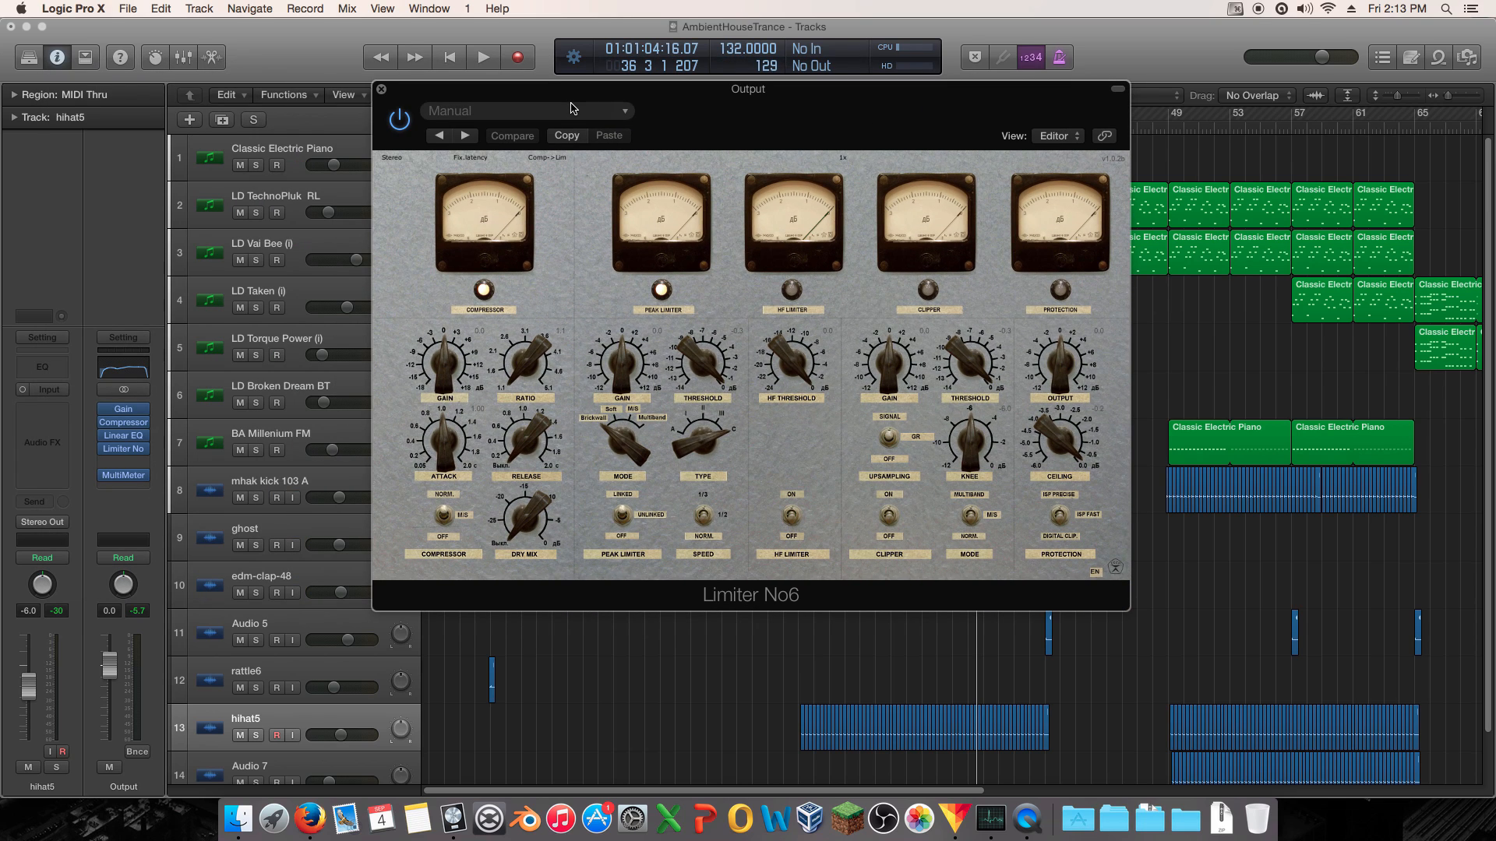
- Play a moment of the cycled section, then load Limiter No6's Master_1 factory preset on the output channel
{"action": "key", "text": "space"}
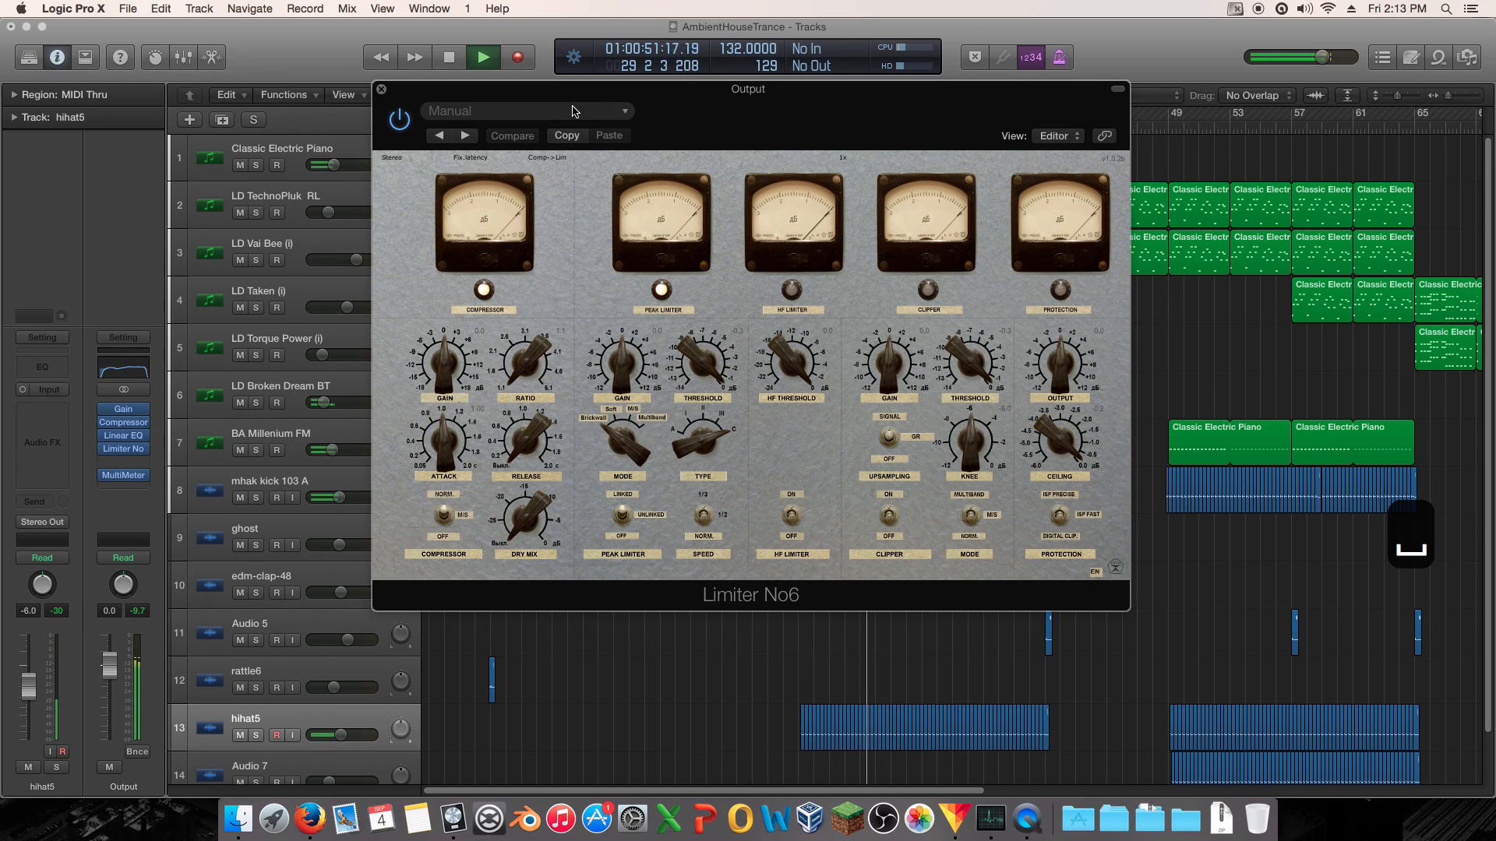
{"action": "key", "text": "space"}
{"action": "left_click", "coordinate": [543, 113]}
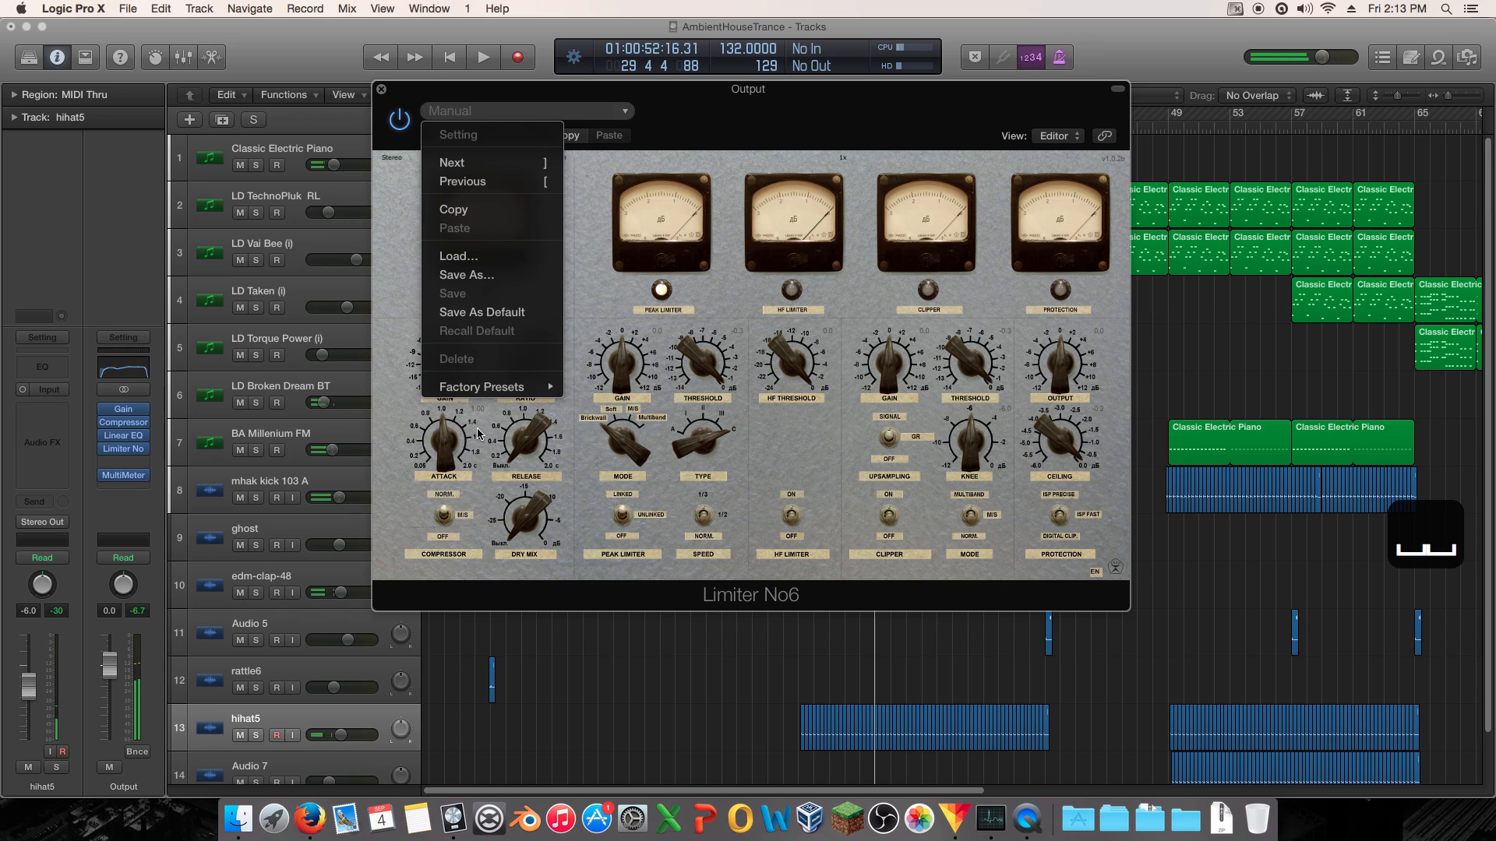
{"action": "mouse_move", "coordinate": [507, 390]}
{"action": "left_click", "coordinate": [661, 577]}
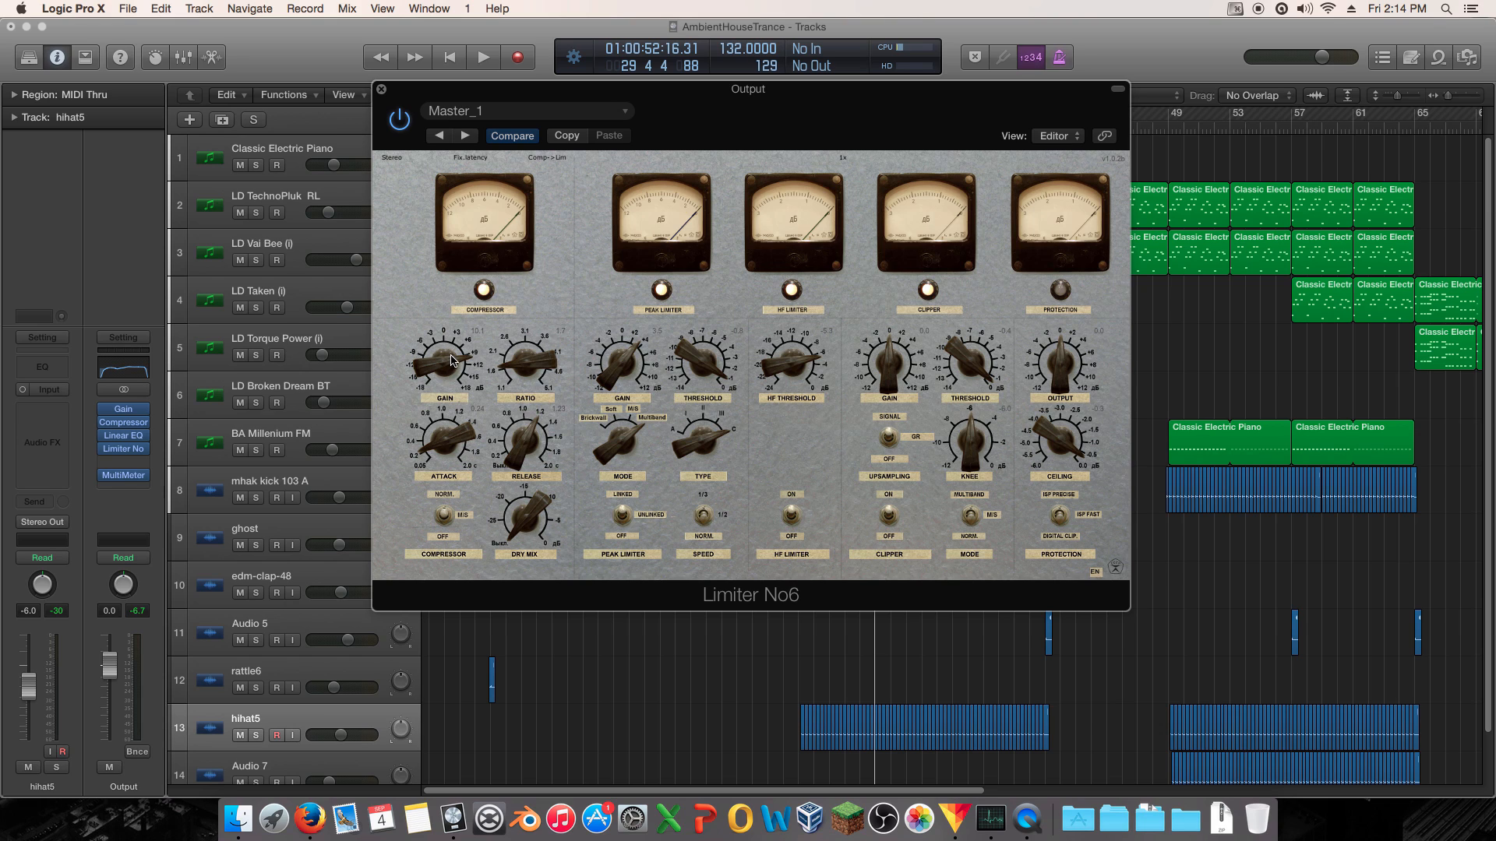
- Lower the compressor gain in Limiter No6 while playing the cycled section, and check the levels on its meters
{"action": "key", "text": "space"}
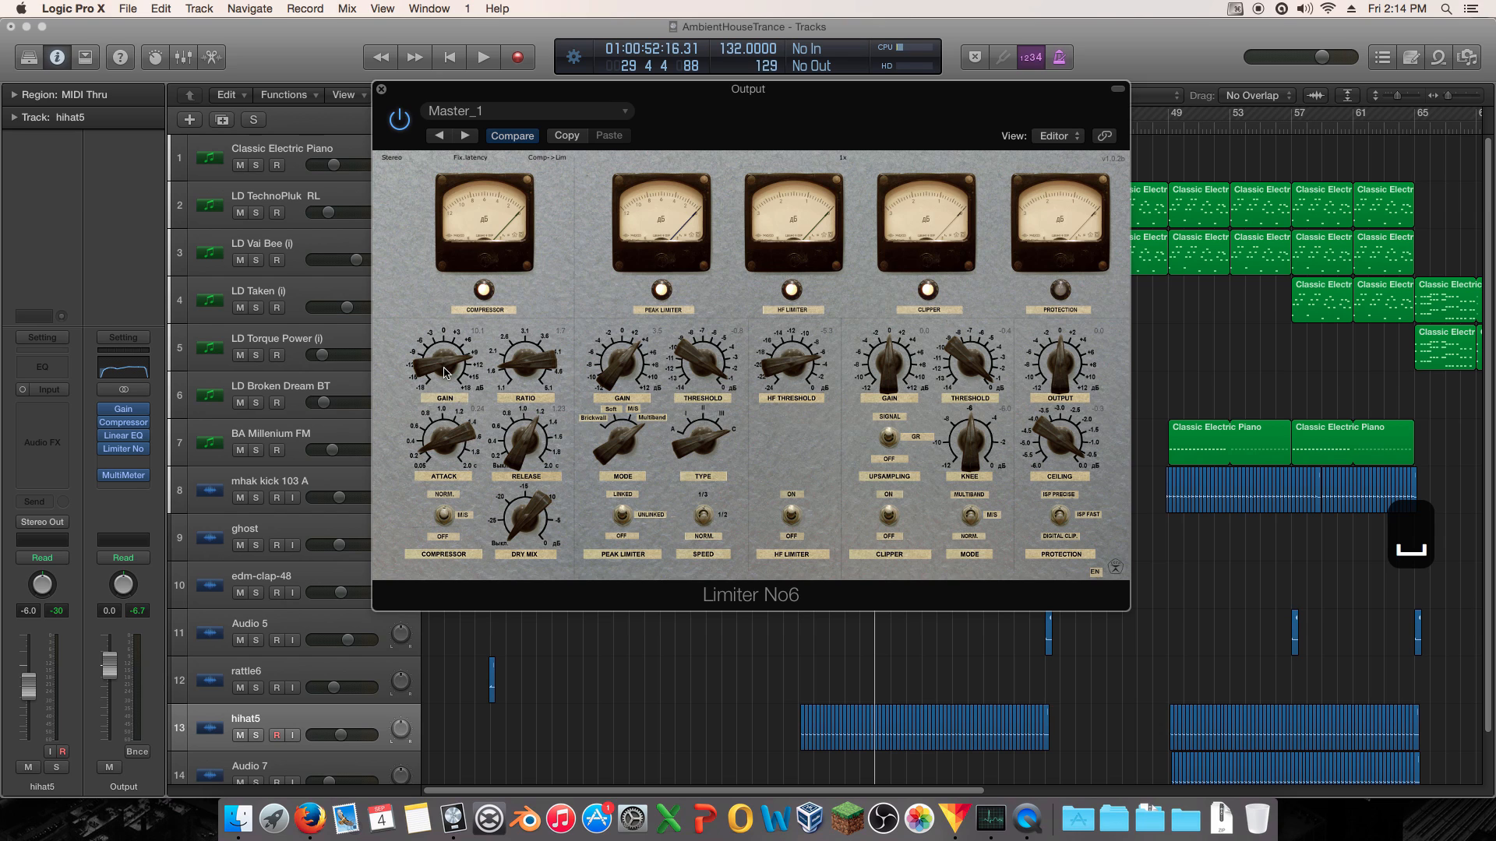
{"action": "left_click_drag", "start_coordinate": [444, 372], "coordinate": [444, 378]}
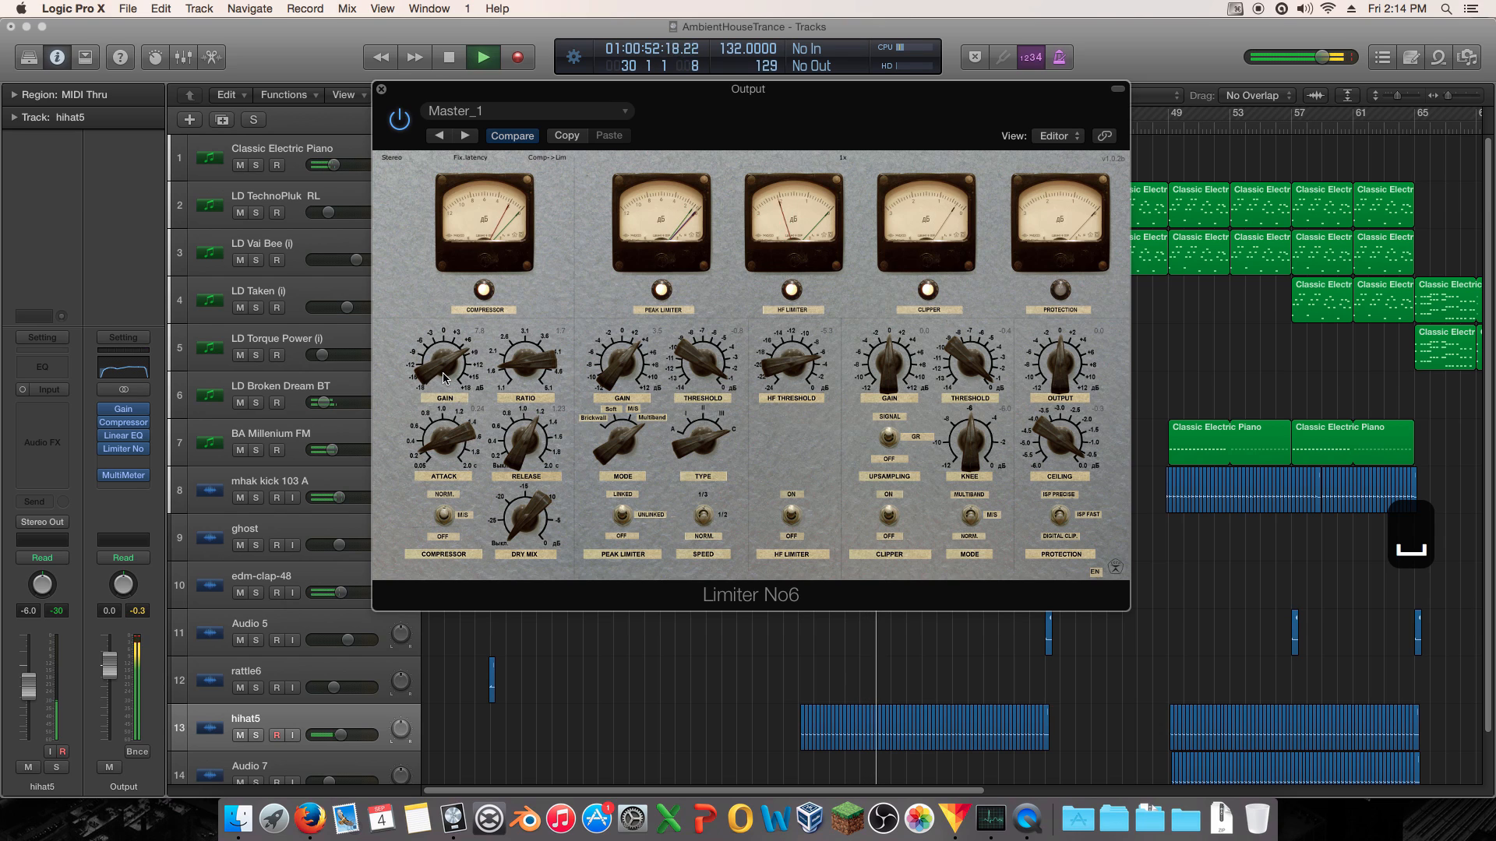
{"action": "left_click_drag", "start_coordinate": [445, 378], "coordinate": [444, 388]}
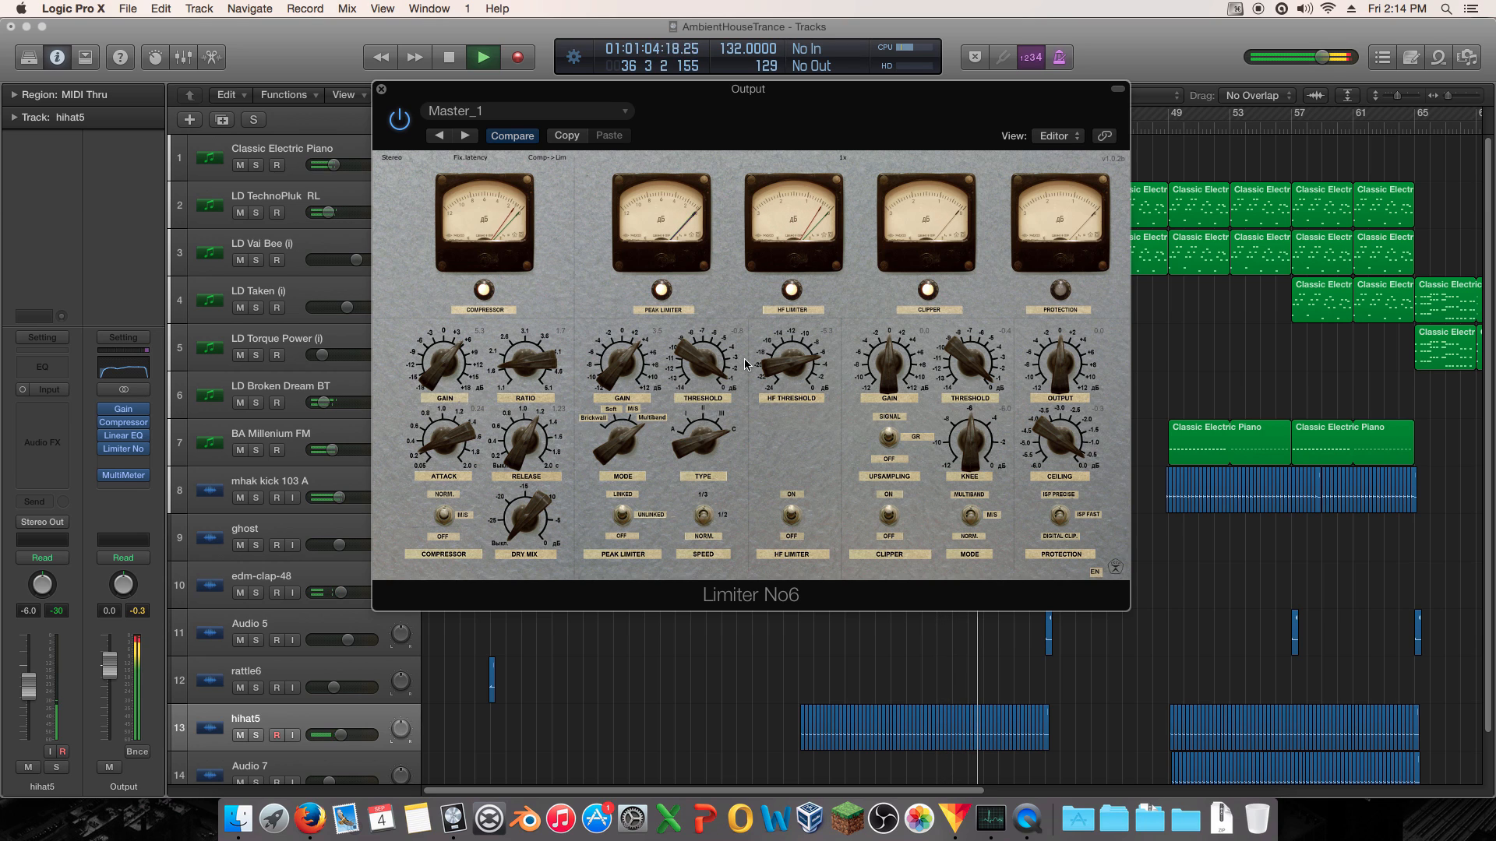
{"action": "key", "text": "space"}
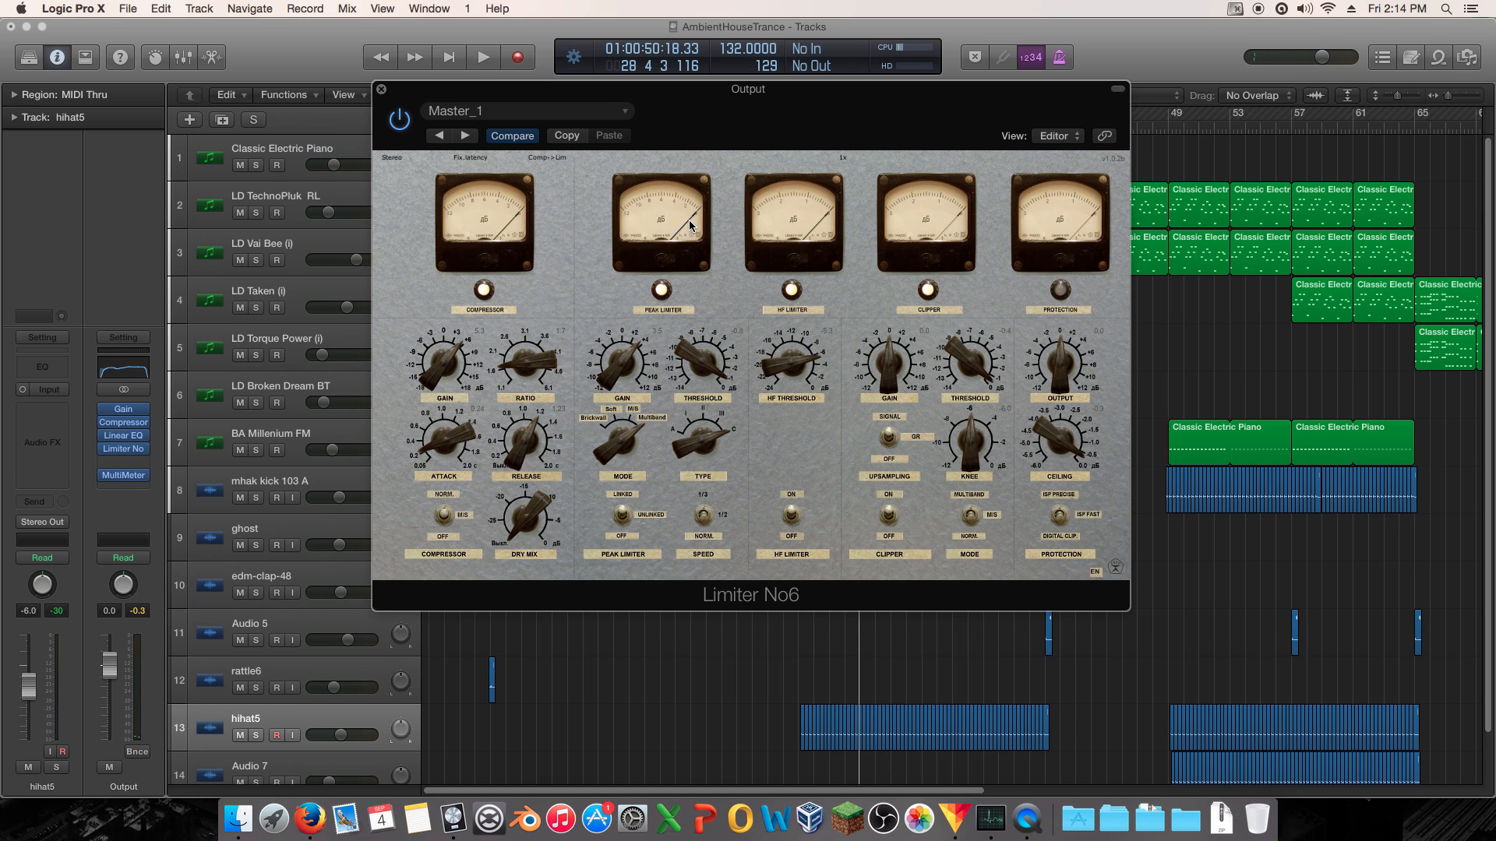
{"action": "key", "text": "space"}
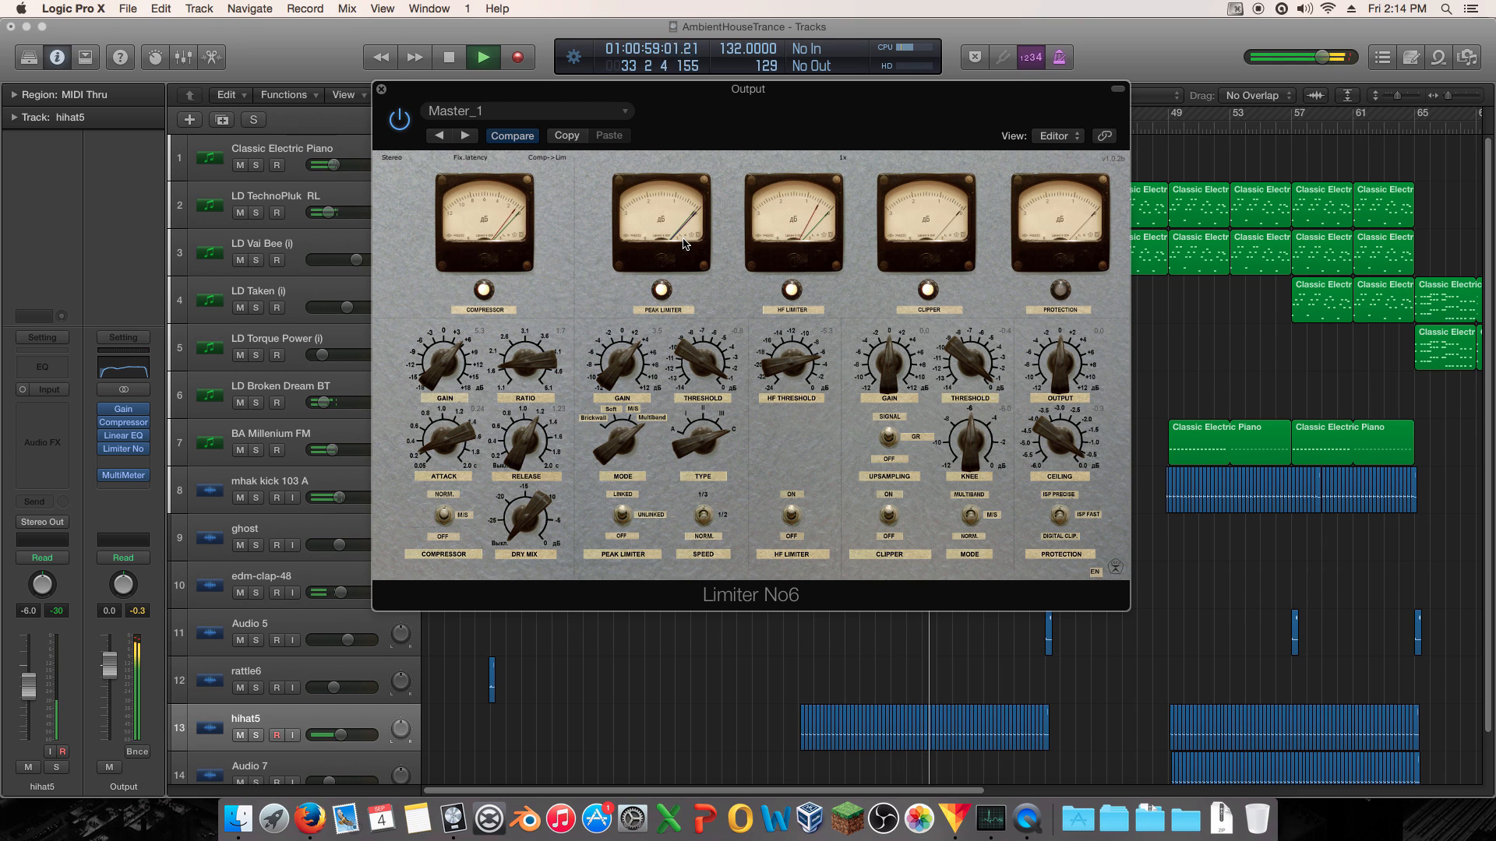
{"action": "key", "text": "space"}
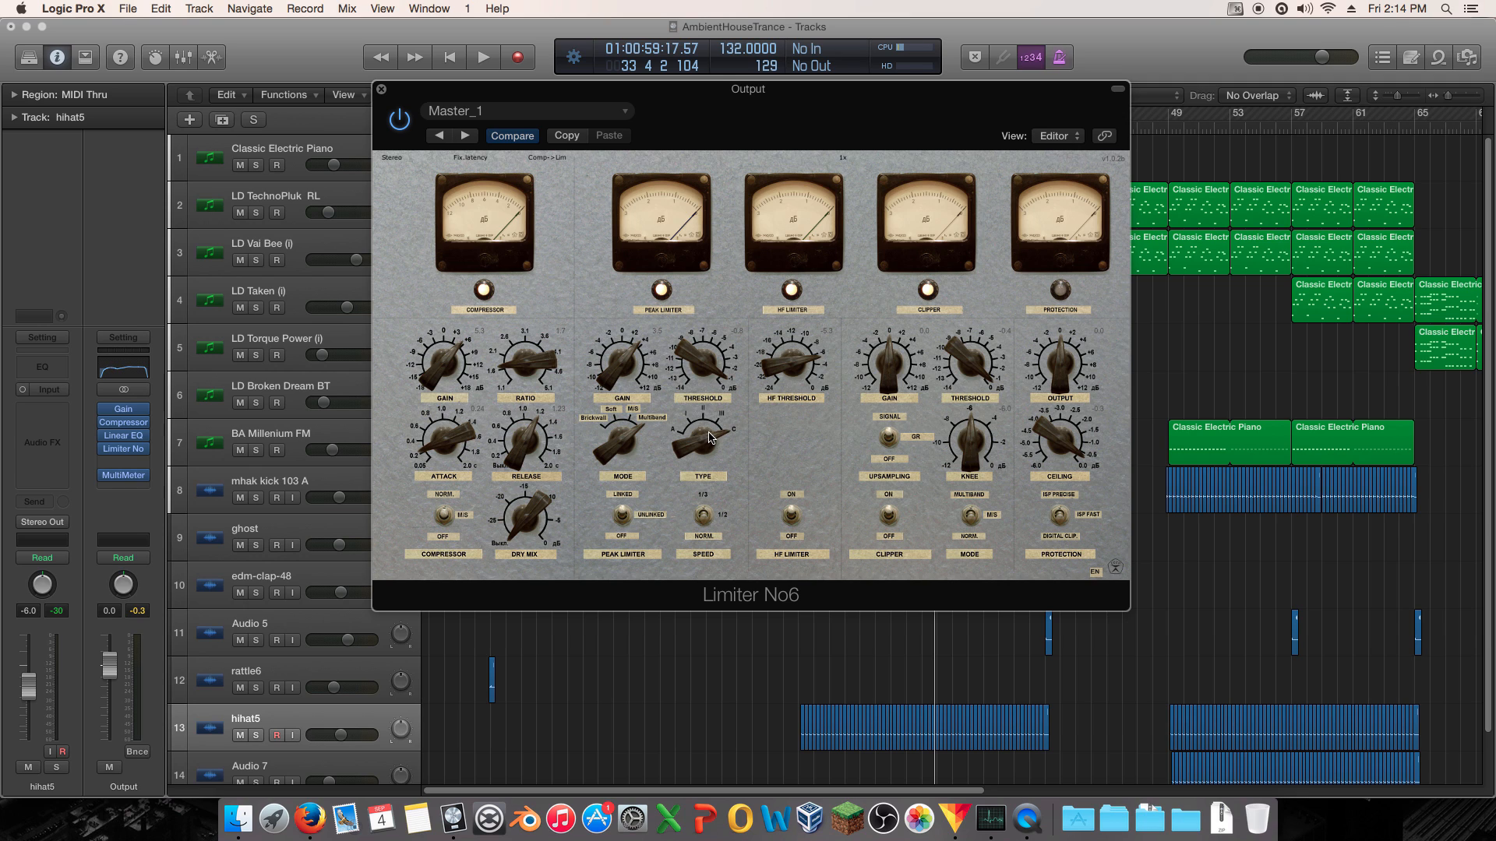
- Turn the peak limiter's Type knob counter-clockwise to another type while auditioning the cycled section
{"action": "key", "text": "space"}
{"action": "left_click_drag", "start_coordinate": [709, 437], "coordinate": [689, 466]}
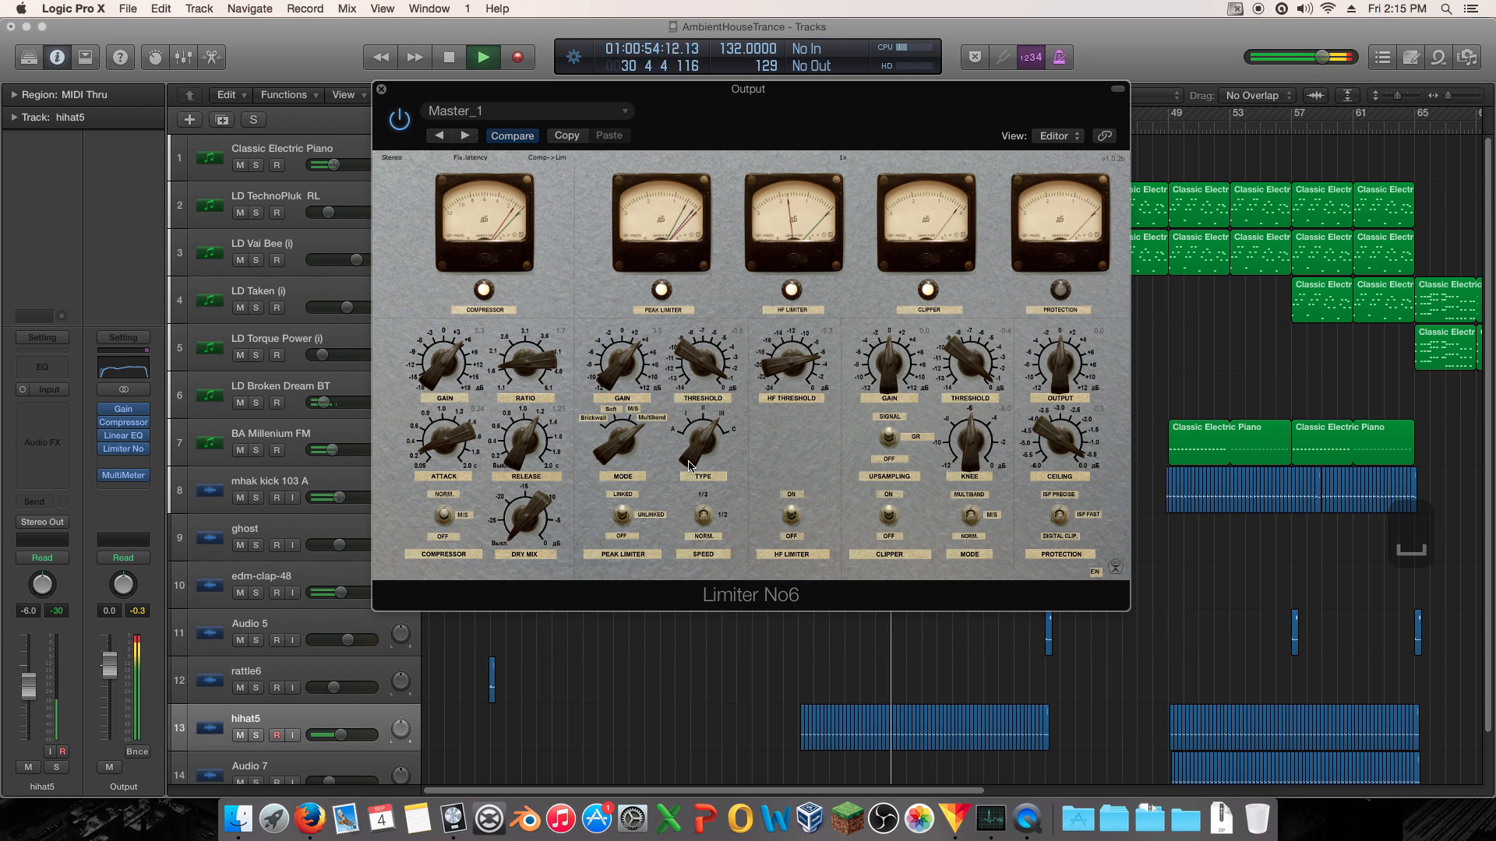
{"action": "key", "text": "space"}
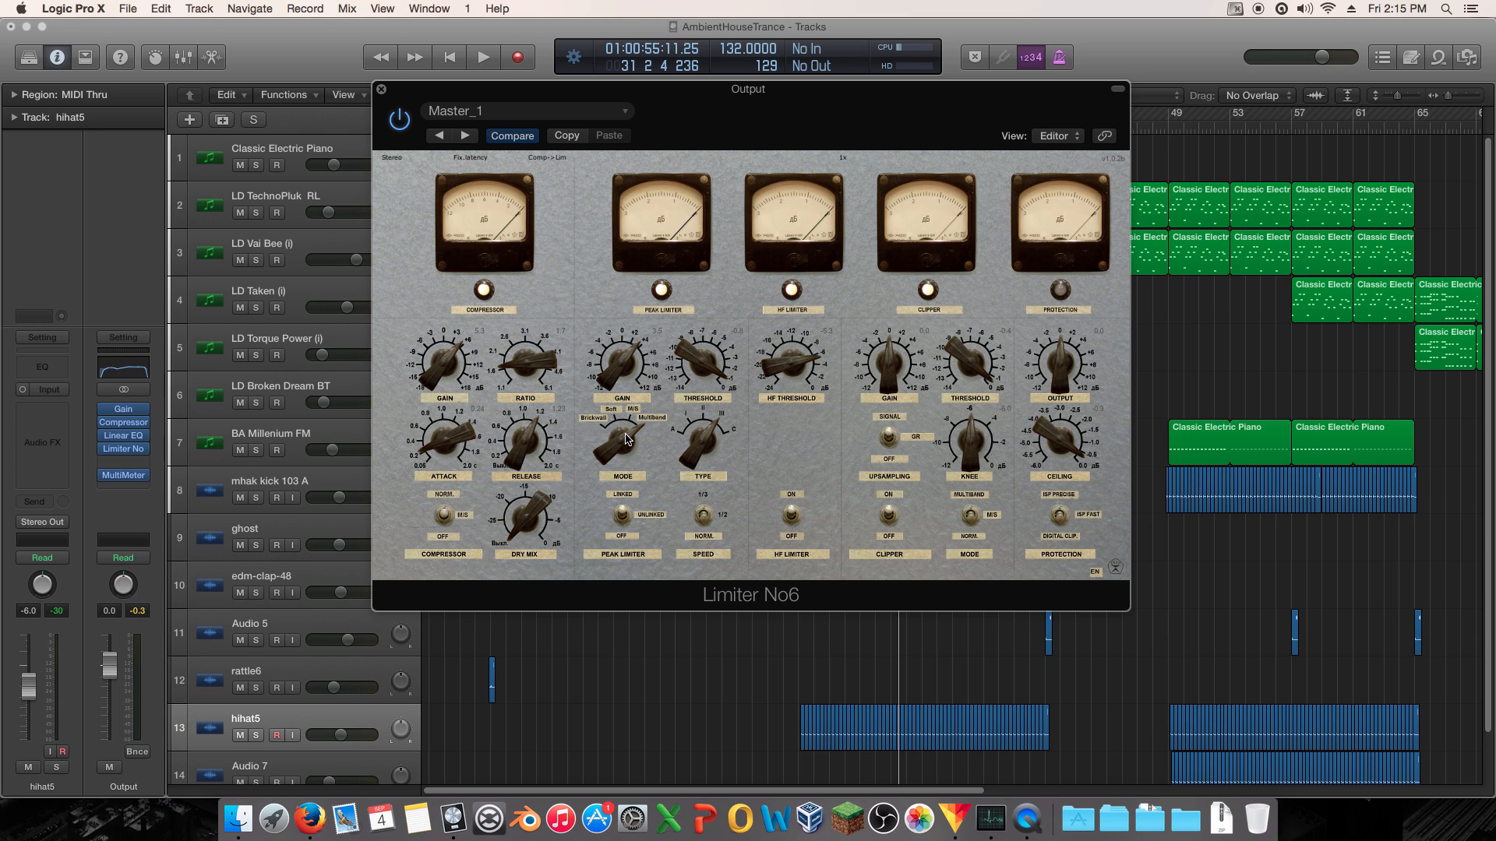
- Try the peak limiter in Soft mode during playback and return it to Multiband
{"action": "key", "text": "space"}
{"action": "left_click_drag", "start_coordinate": [628, 440], "coordinate": [592, 490]}
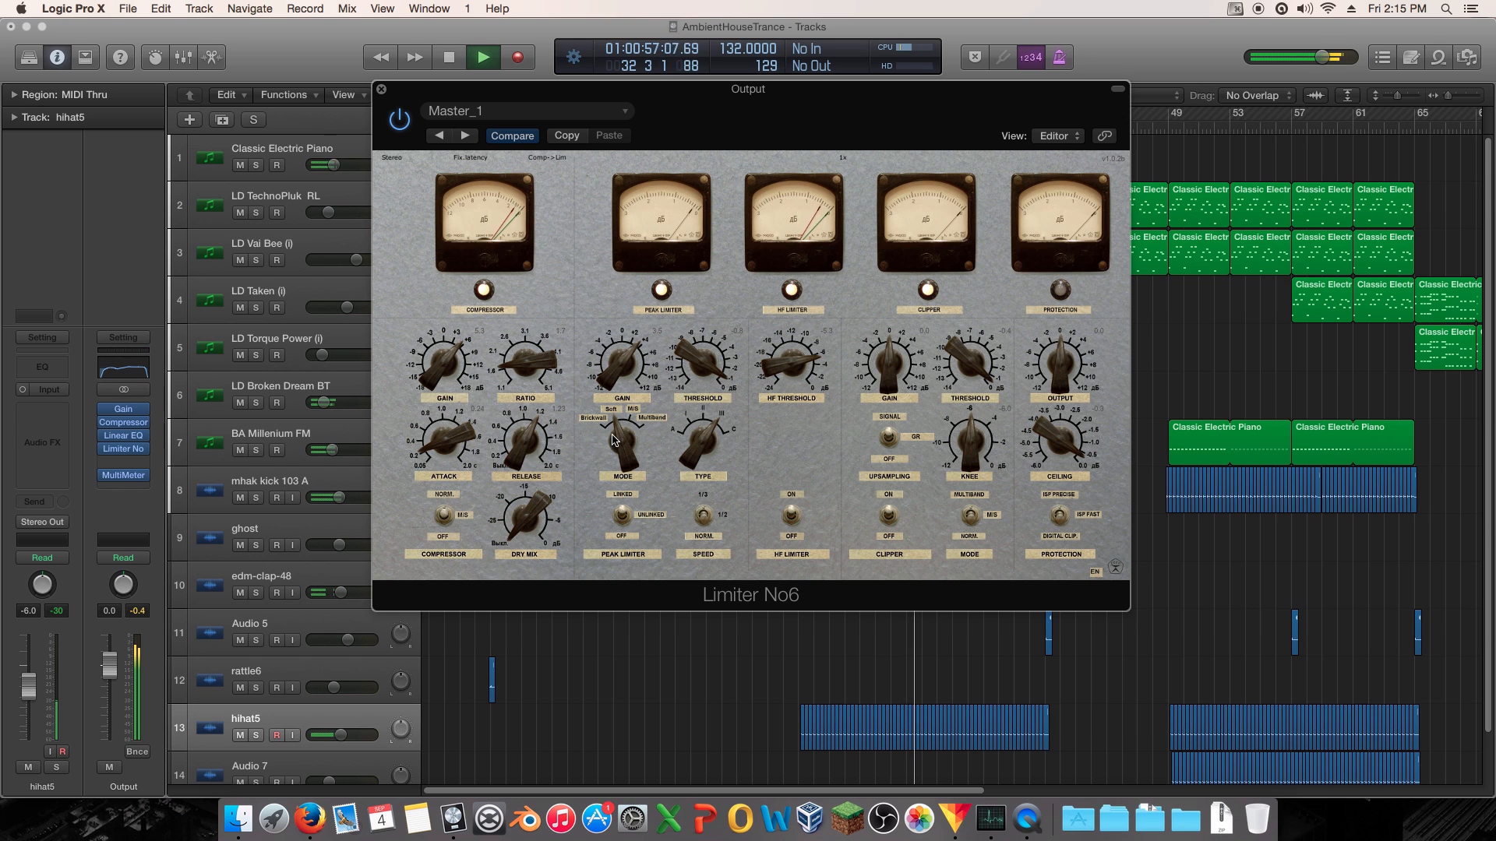
{"action": "left_click_drag", "start_coordinate": [611, 379], "coordinate": [607, 378]}
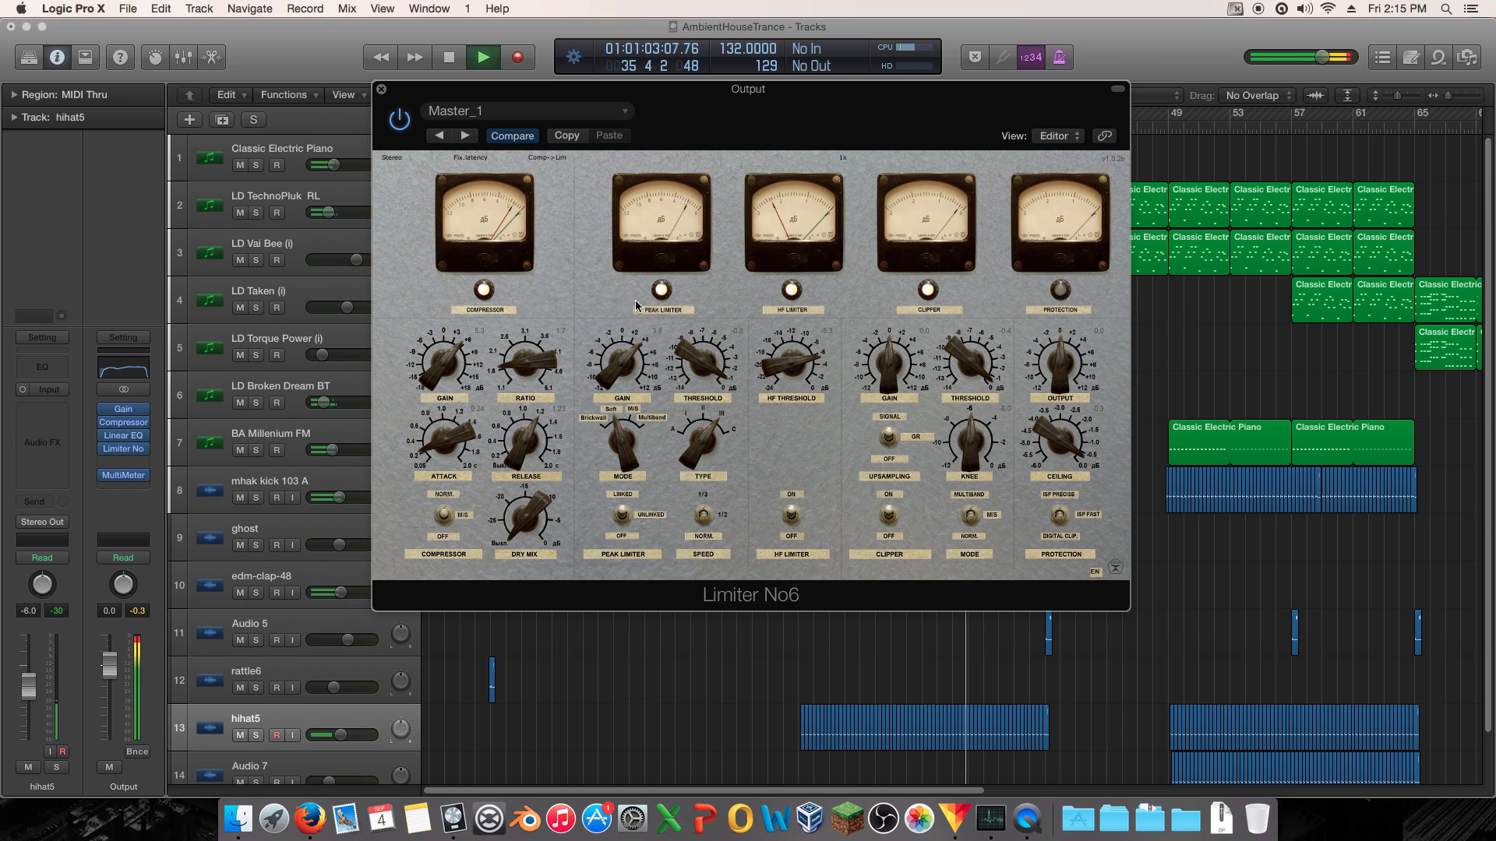
{"action": "left_click_drag", "start_coordinate": [625, 447], "coordinate": [607, 303]}
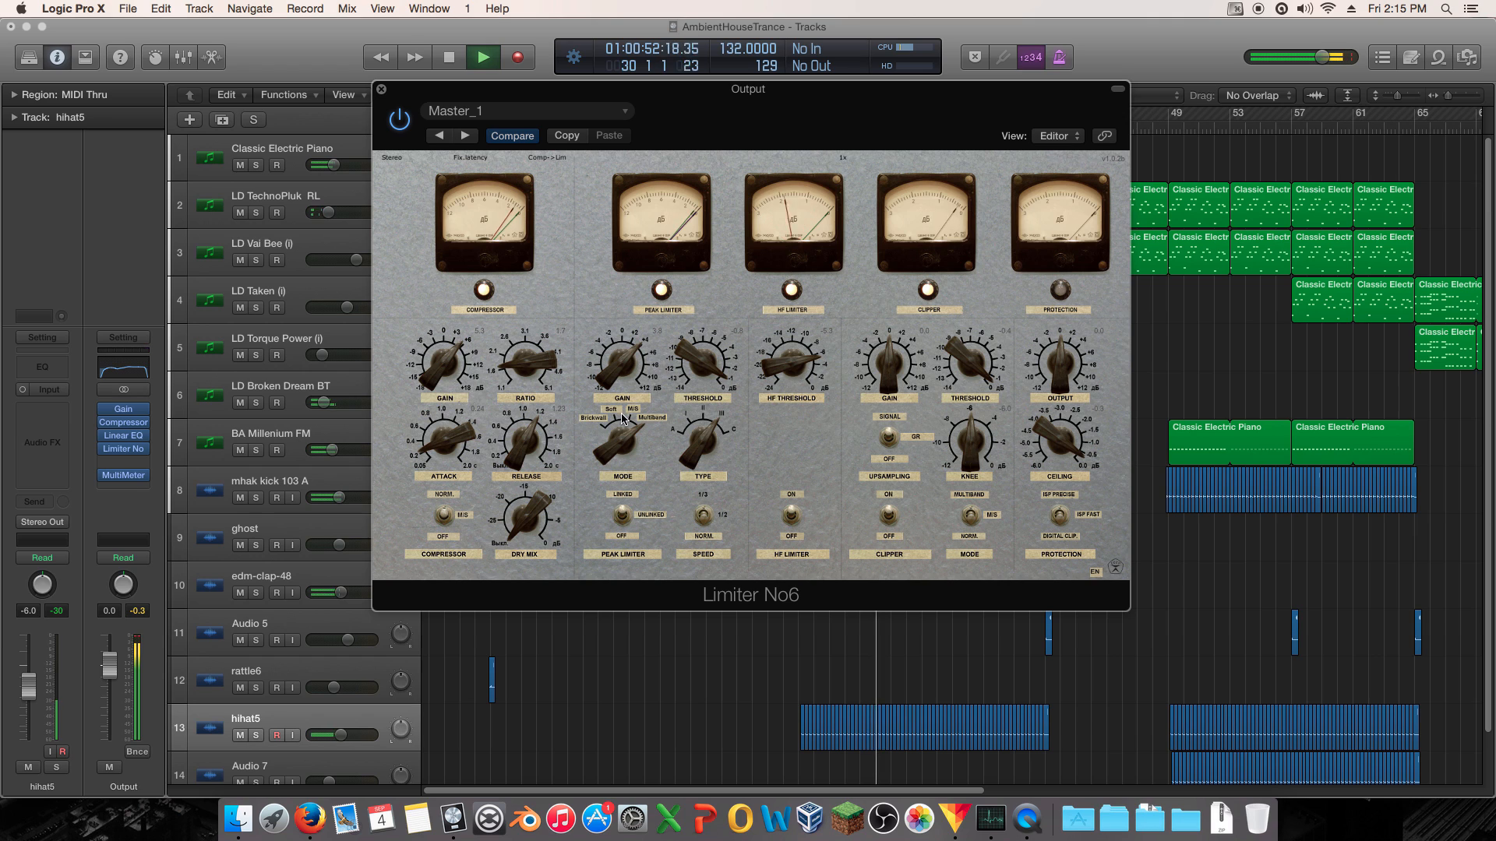
{"action": "key", "text": "space"}
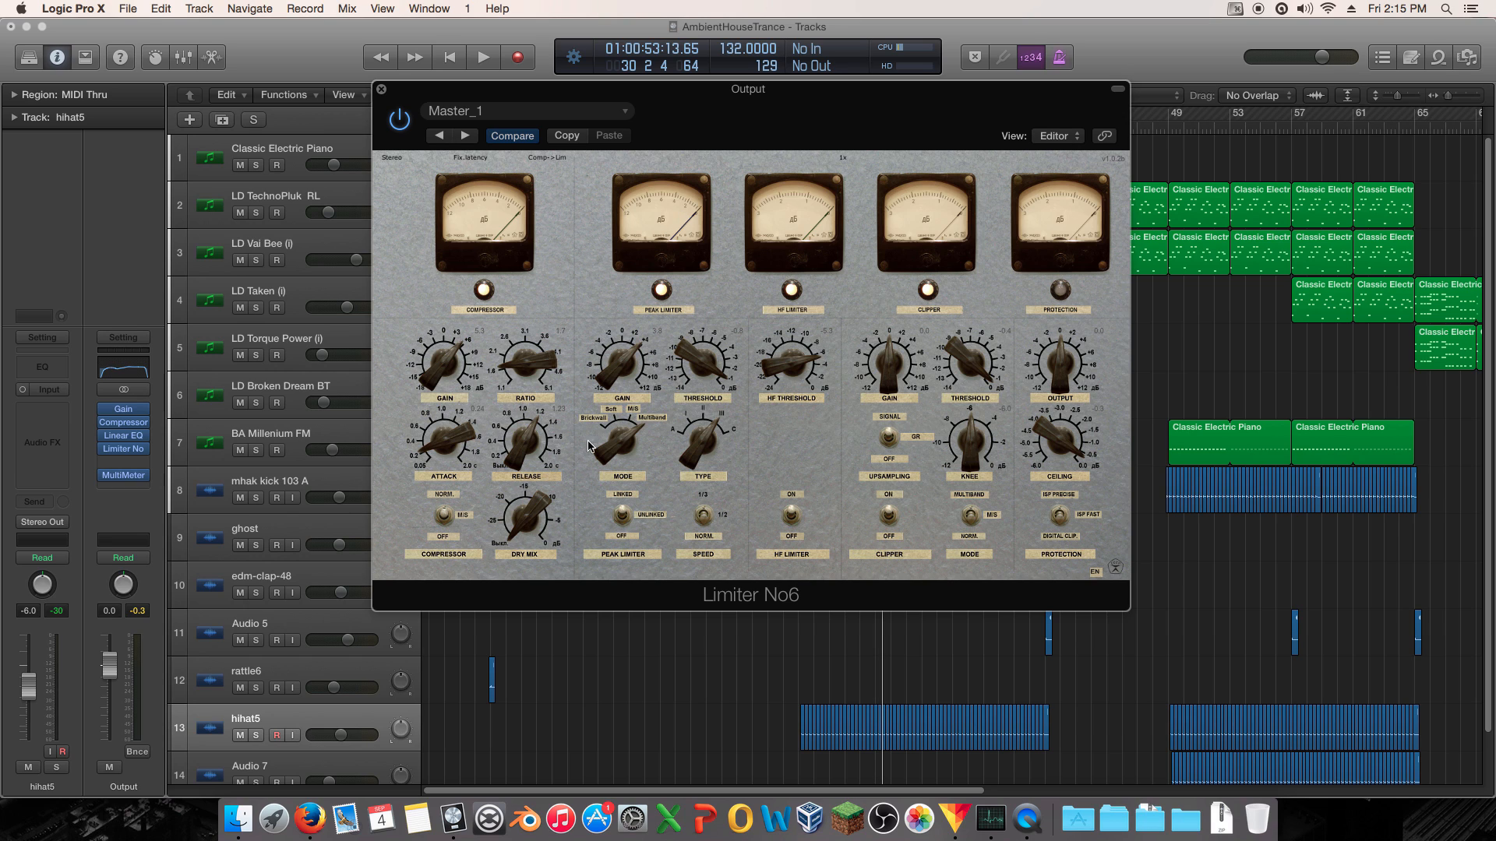
- Set the peak limiter's mode to Brickwall and raise its gain slightly while the cycled section plays
{"action": "left_click_drag", "start_coordinate": [631, 442], "coordinate": [597, 489]}
{"action": "key", "text": "space"}
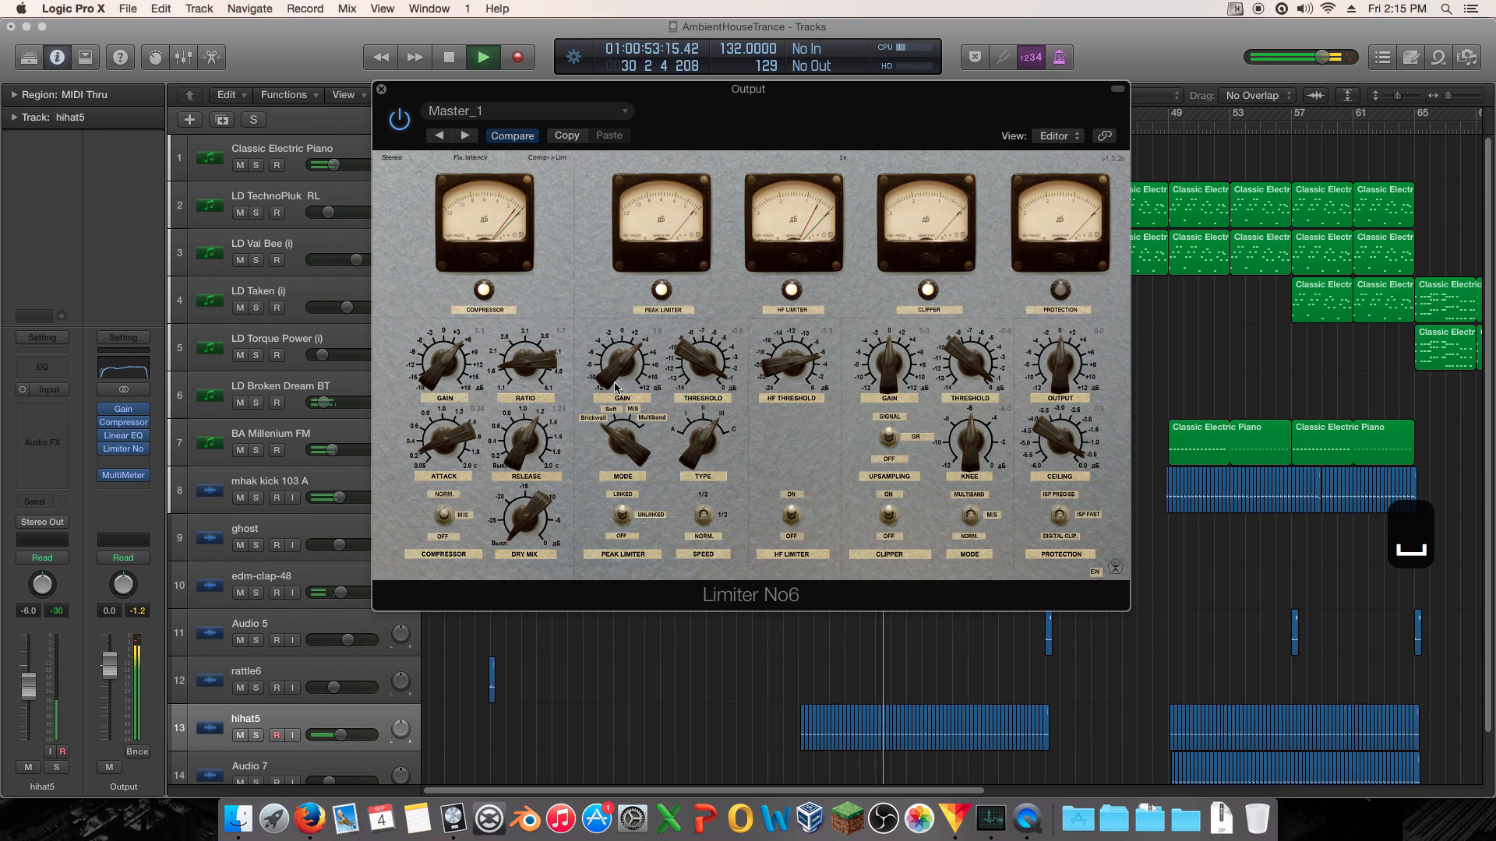
{"action": "left_click_drag", "start_coordinate": [617, 426], "coordinate": [584, 560]}
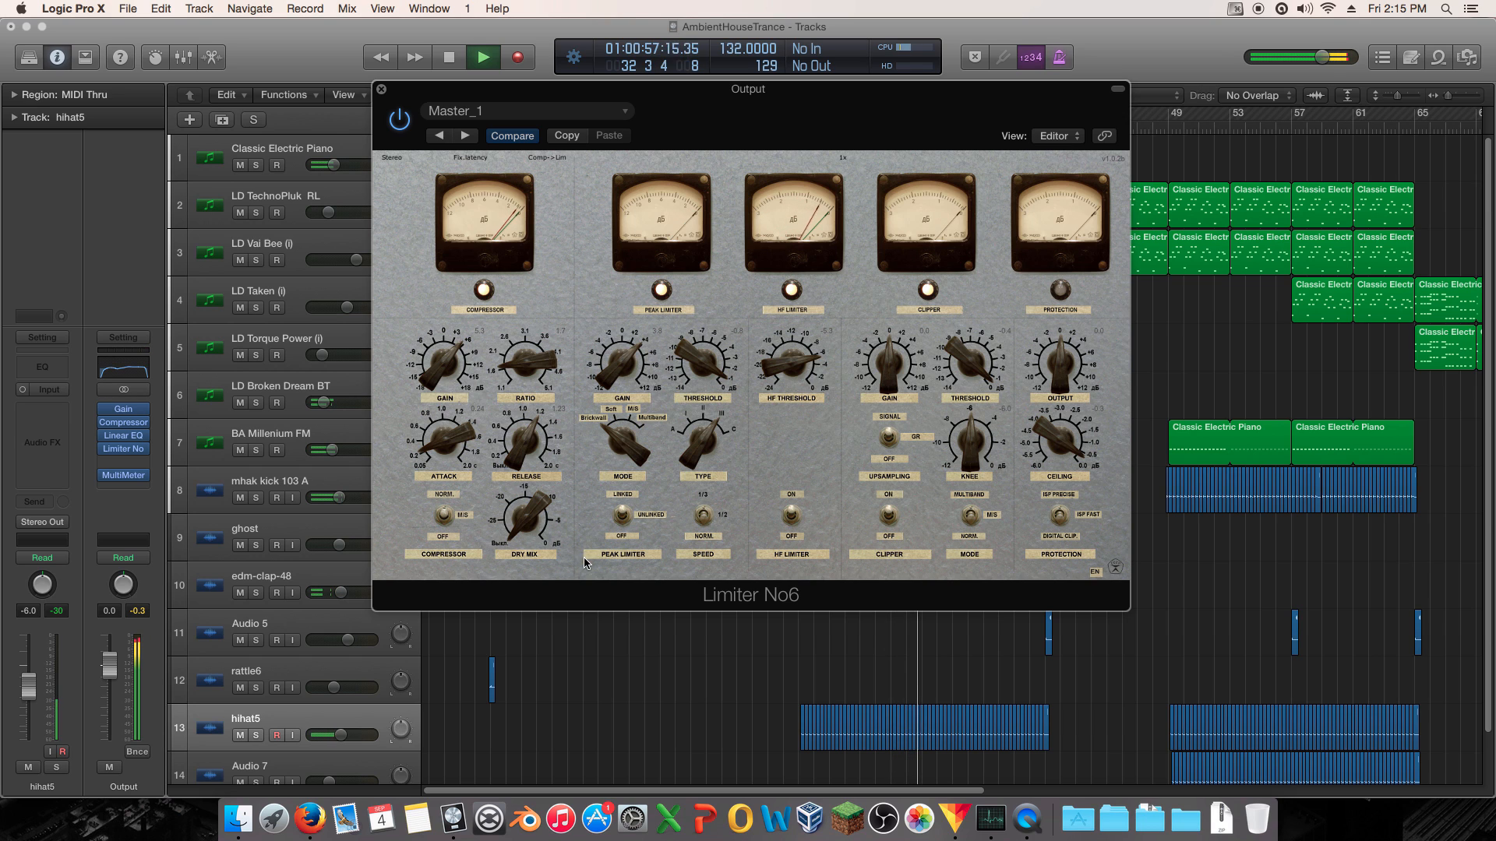
{"action": "left_click_drag", "start_coordinate": [610, 382], "coordinate": [608, 371]}
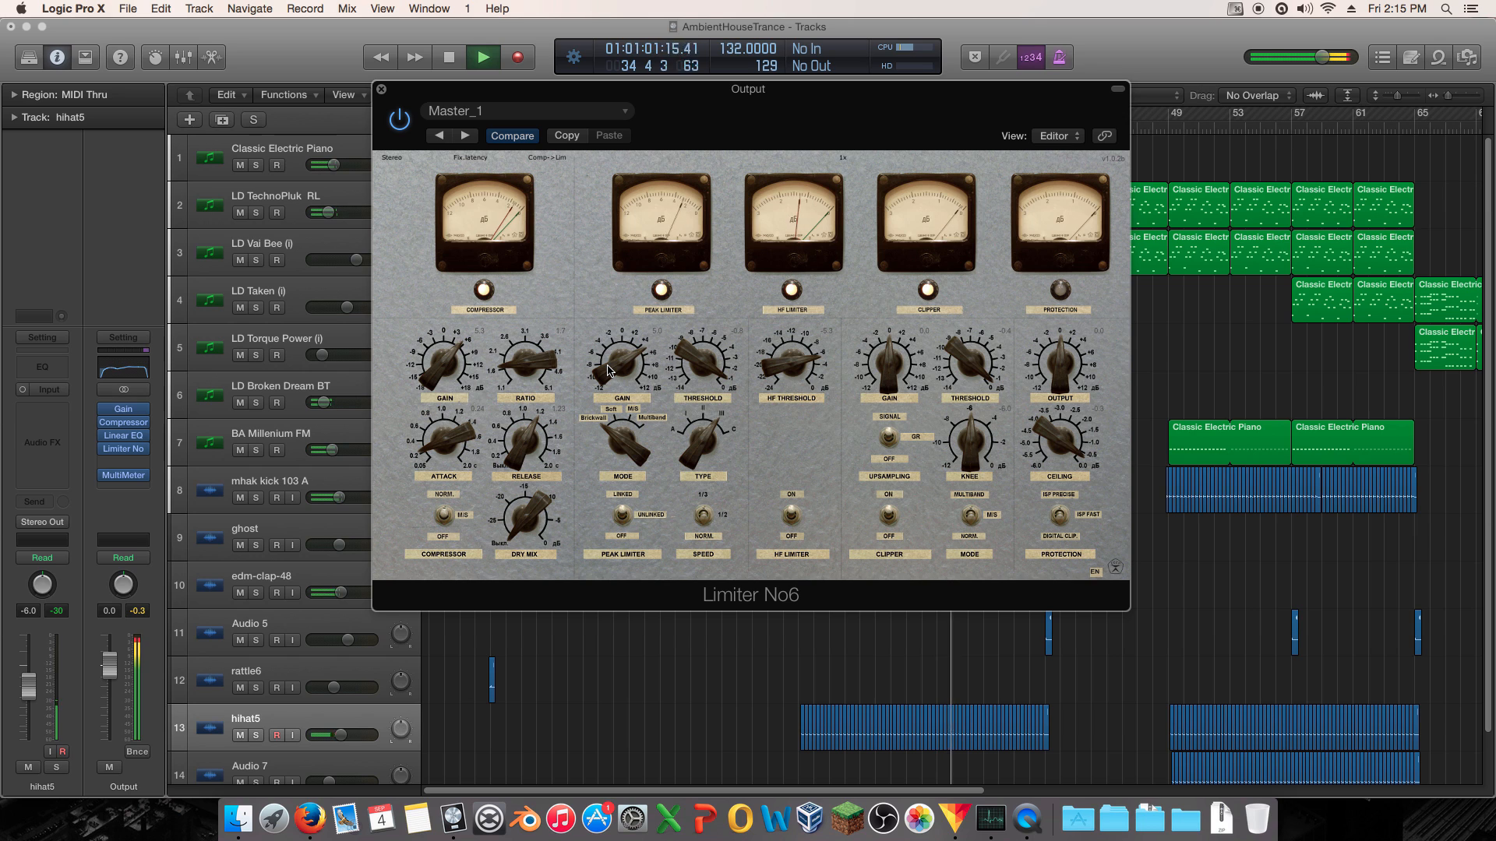
- Compare the peak limiter's Multiband, Soft and Brickwall modes during playback, finishing on Brickwall
{"action": "left_click_drag", "start_coordinate": [624, 445], "coordinate": [621, 443]}
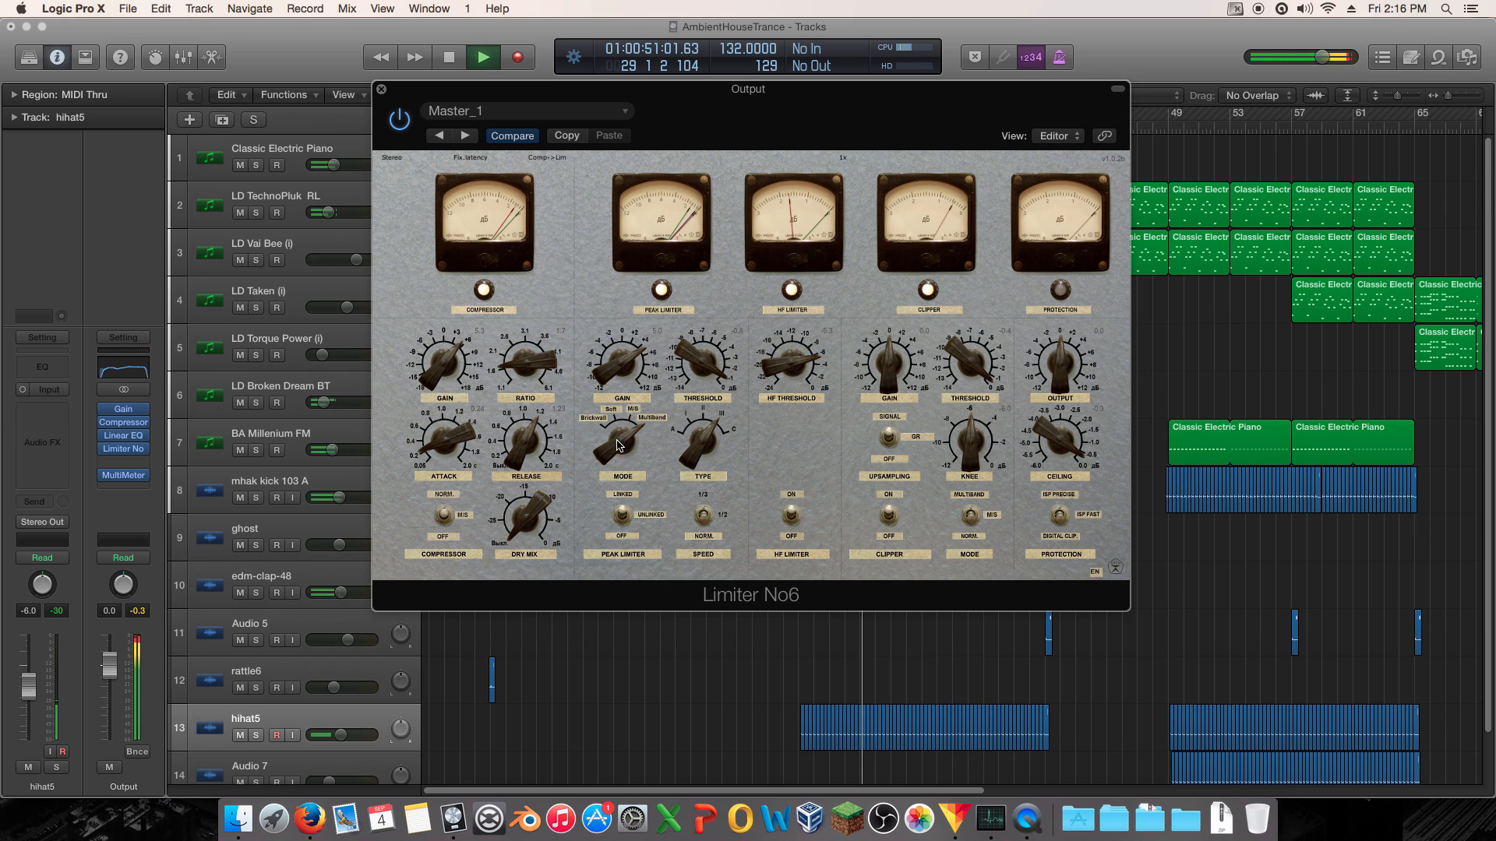
{"action": "left_click_drag", "start_coordinate": [621, 442], "coordinate": [596, 476]}
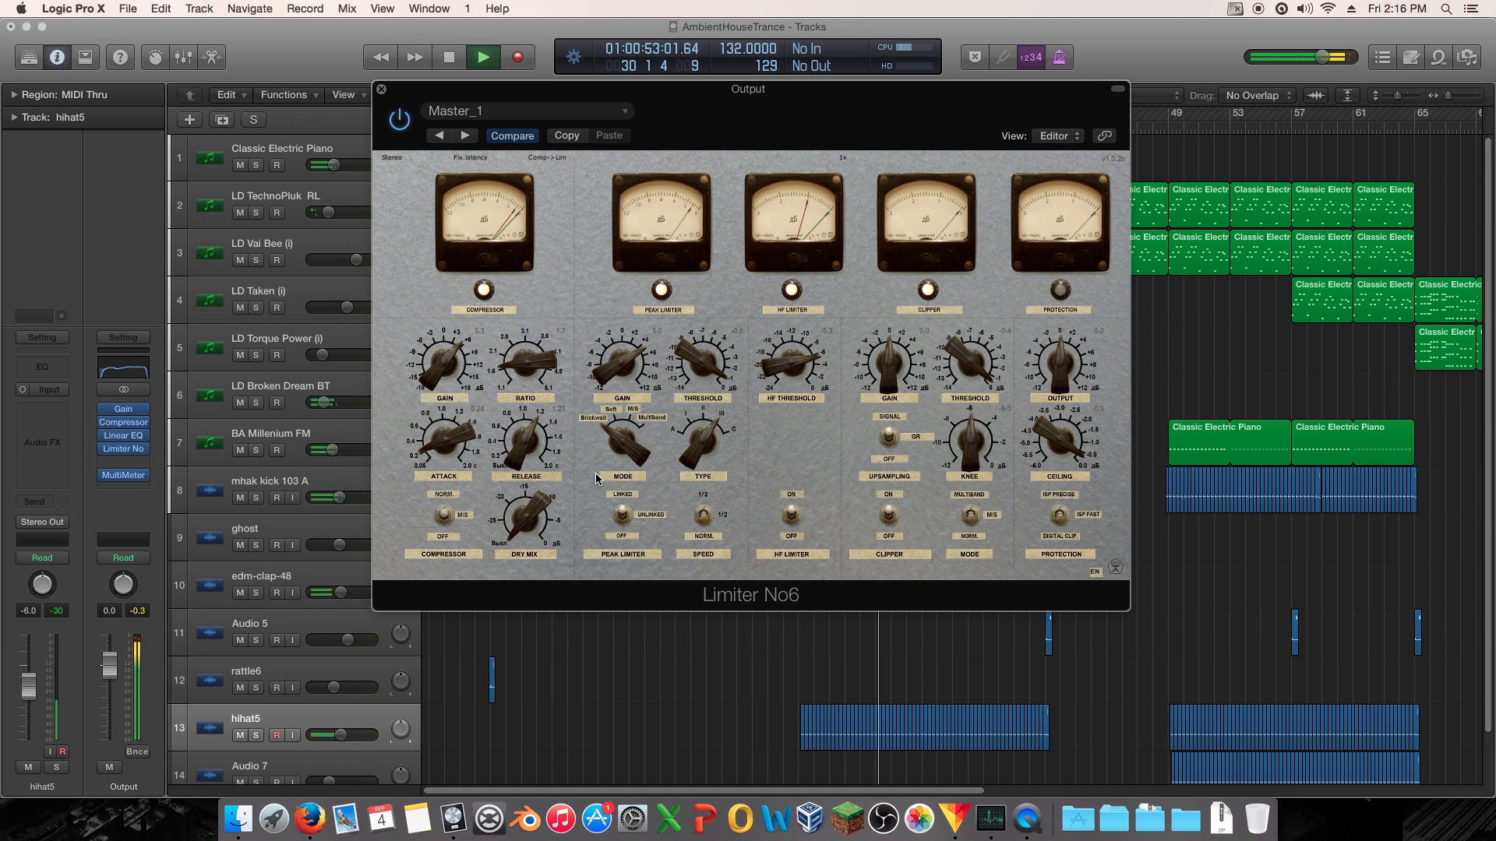
{"action": "key", "text": "space"}
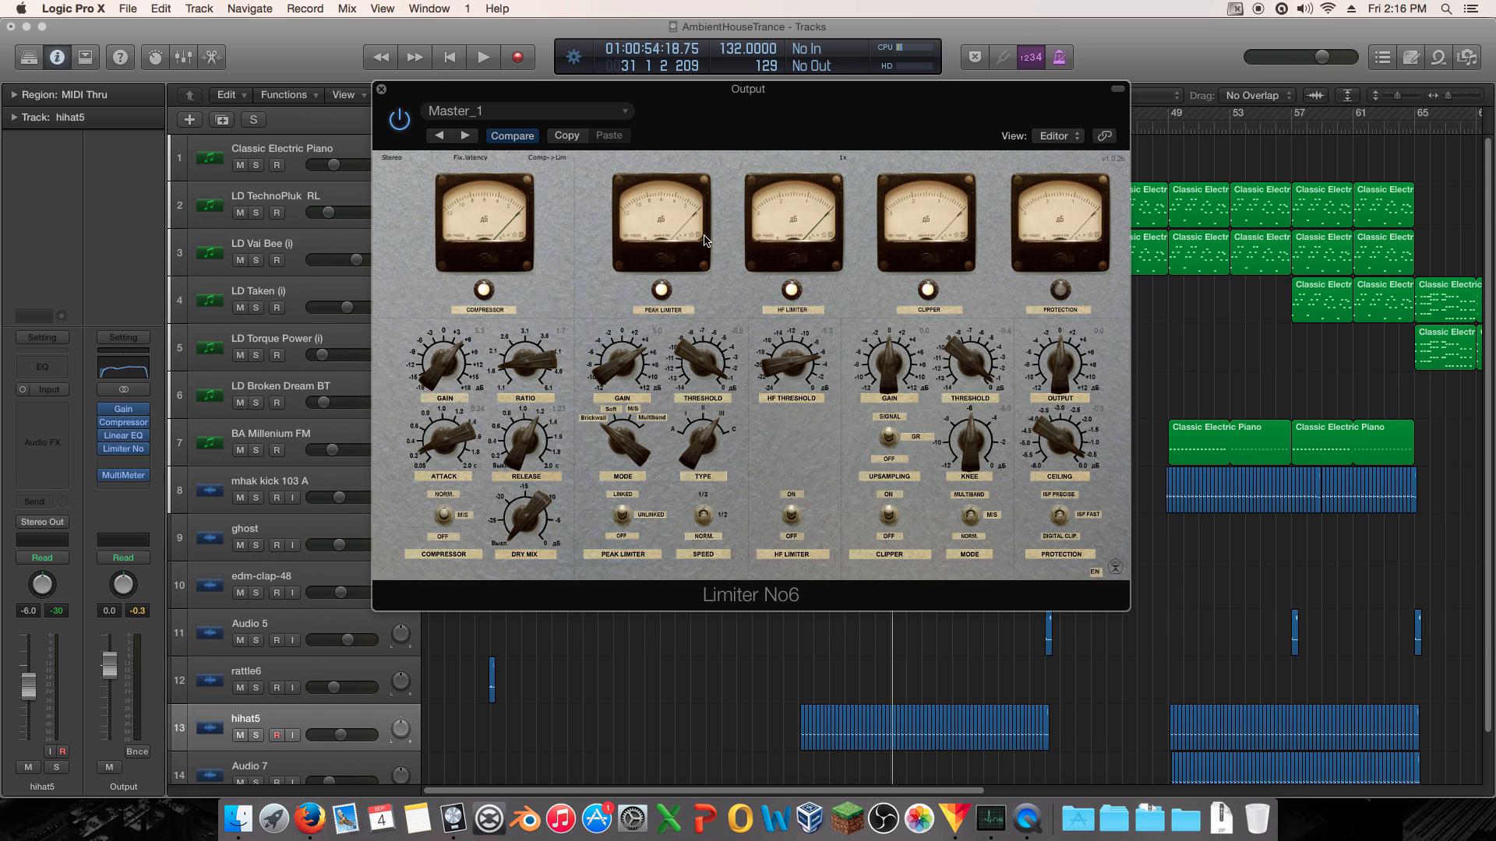
{"action": "left_click_drag", "start_coordinate": [615, 444], "coordinate": [618, 426]}
{"action": "key", "text": "space"}
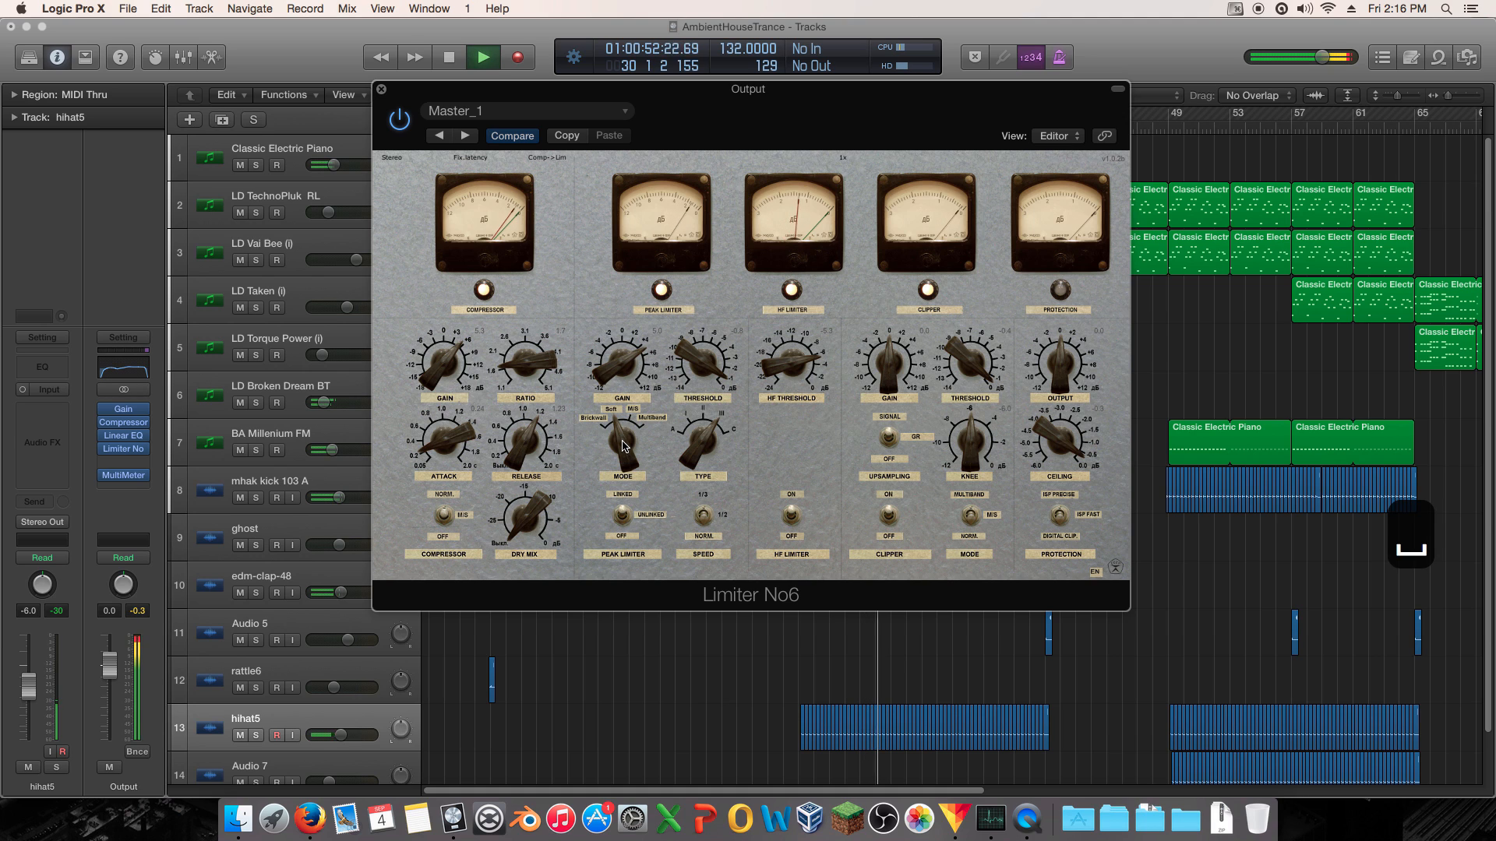
{"action": "left_click_drag", "start_coordinate": [616, 438], "coordinate": [624, 409]}
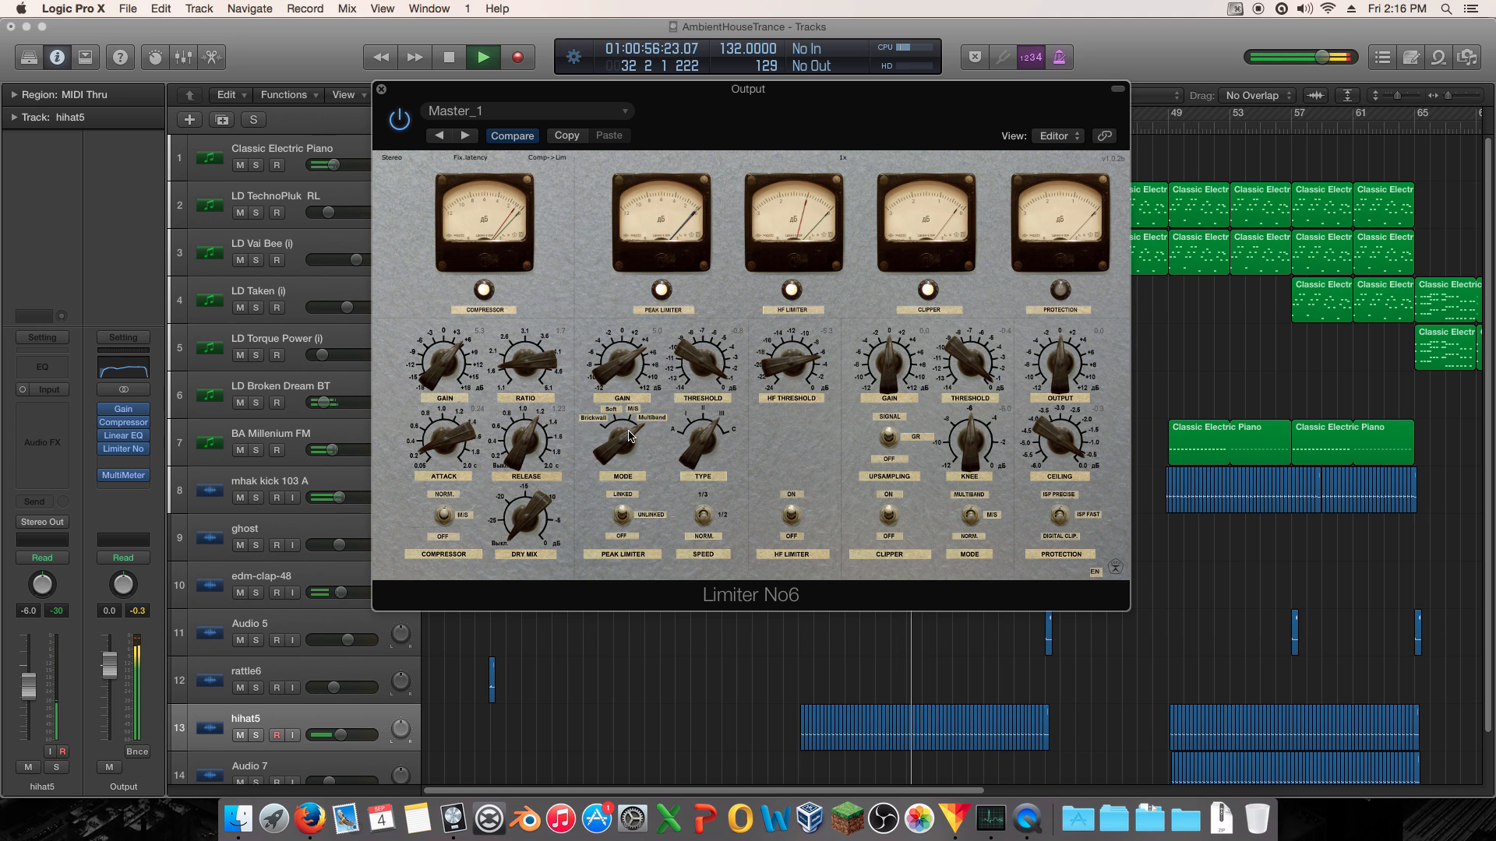
{"action": "left_click_drag", "start_coordinate": [628, 438], "coordinate": [550, 549]}
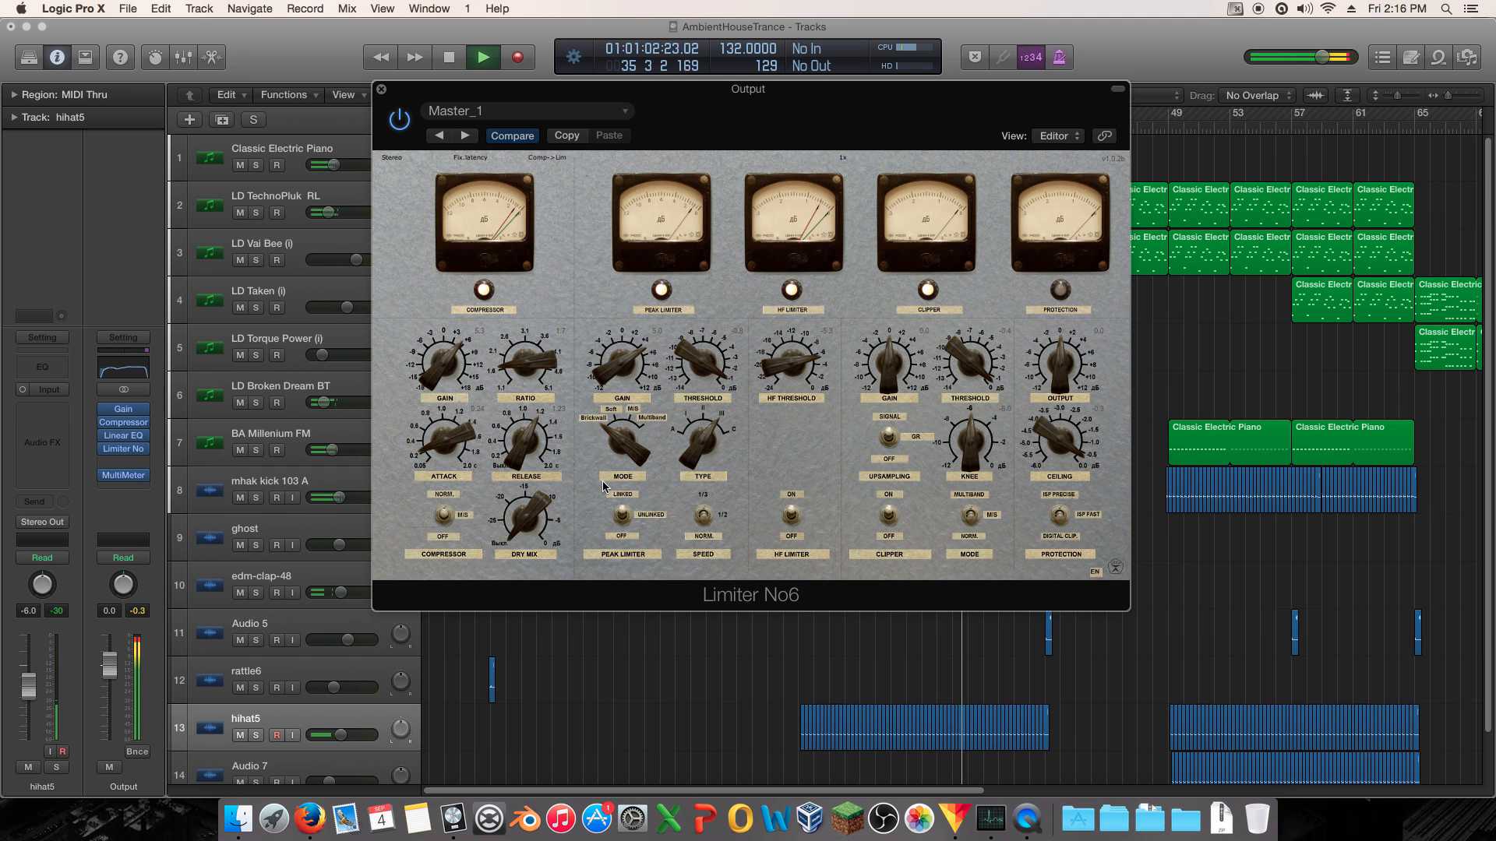
- Lower the peak limiter's threshold slightly, switch off the HF limiter, and audition the cycled section
{"action": "left_click_drag", "start_coordinate": [681, 362], "coordinate": [683, 373]}
{"action": "key", "text": "space"}
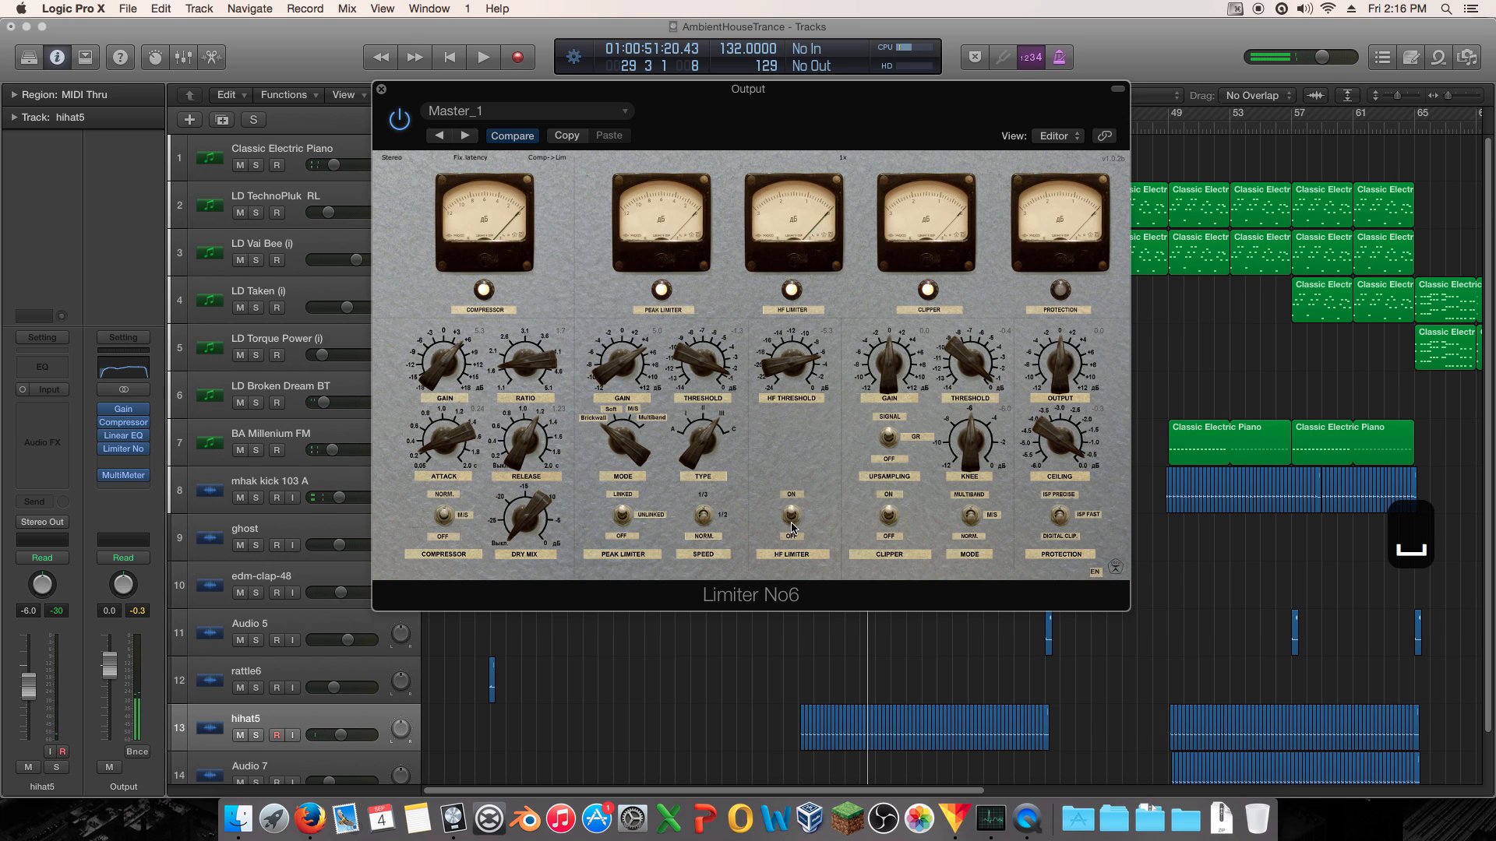
{"action": "left_click", "coordinate": [790, 515]}
{"action": "key", "text": "space"}
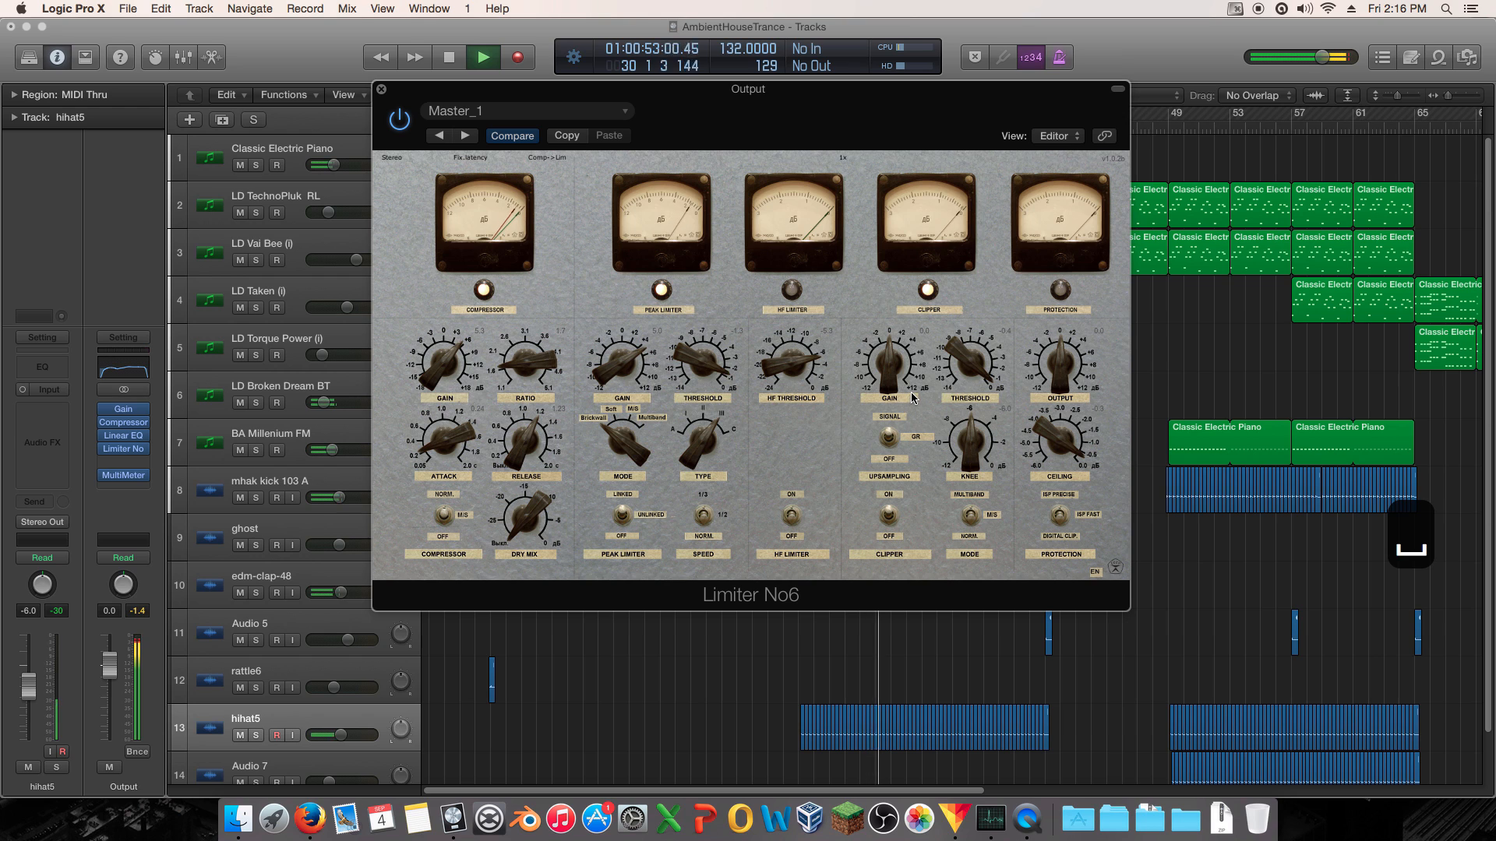
{"action": "key", "text": "space"}
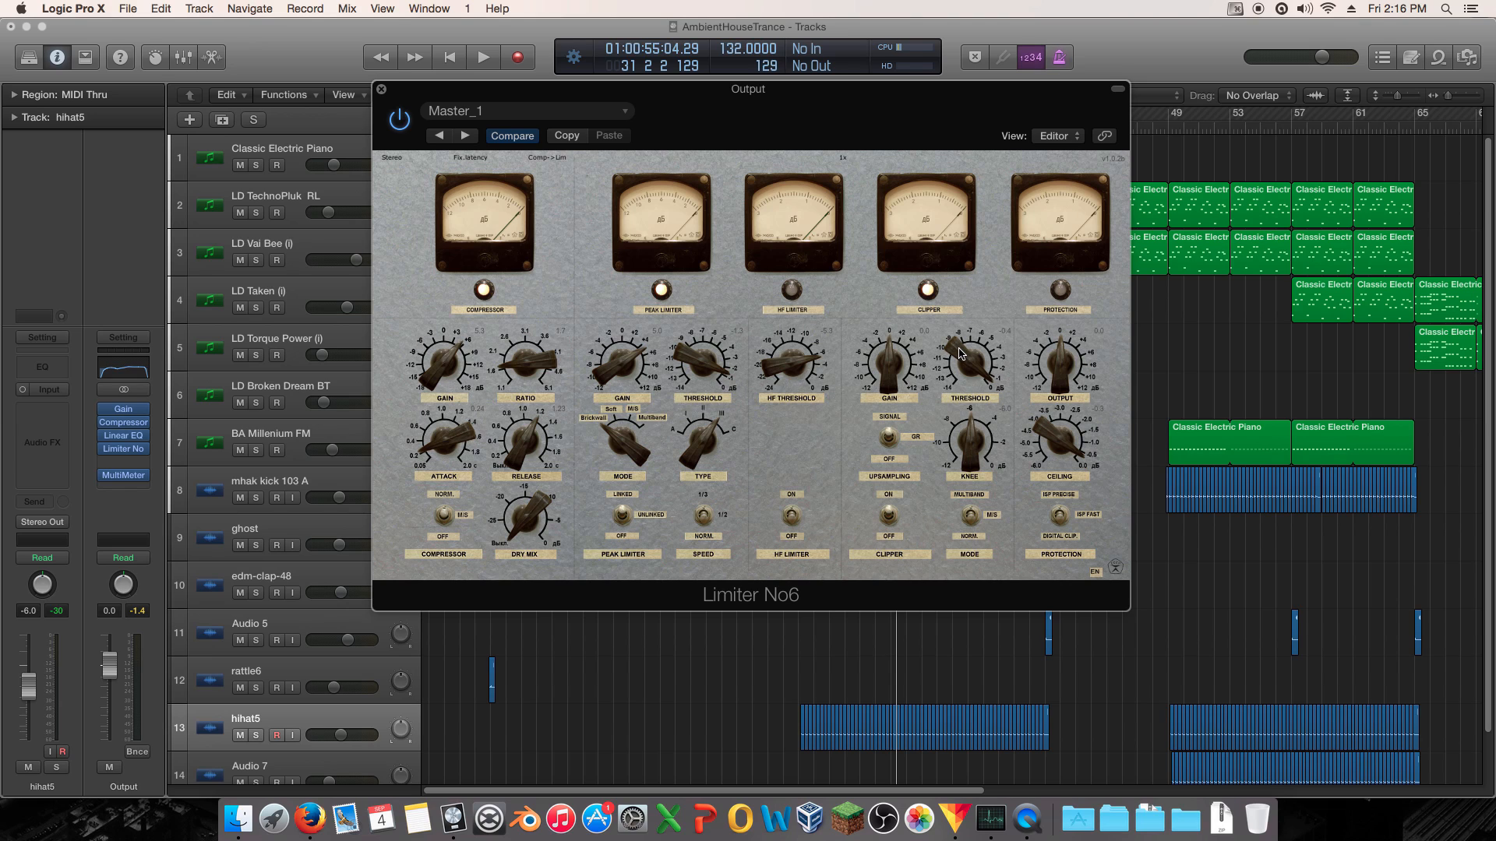
- Lower the clipper's threshold in stages while playing the cycled section, and audition the clipping between adjustments
{"action": "key", "text": "space"}
{"action": "left_click_drag", "start_coordinate": [960, 354], "coordinate": [966, 394]}
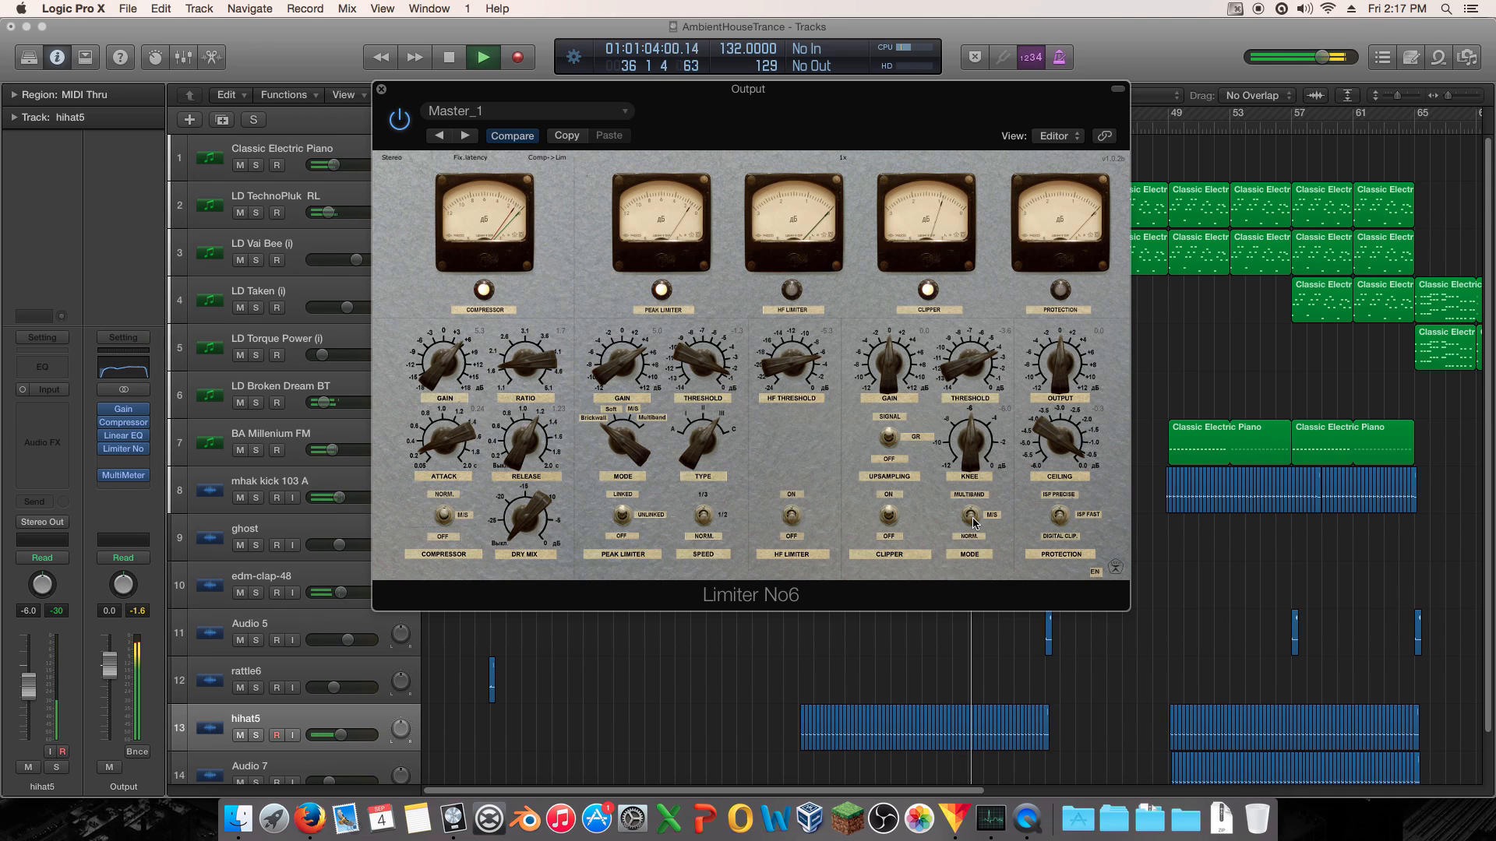
{"action": "key", "text": "space"}
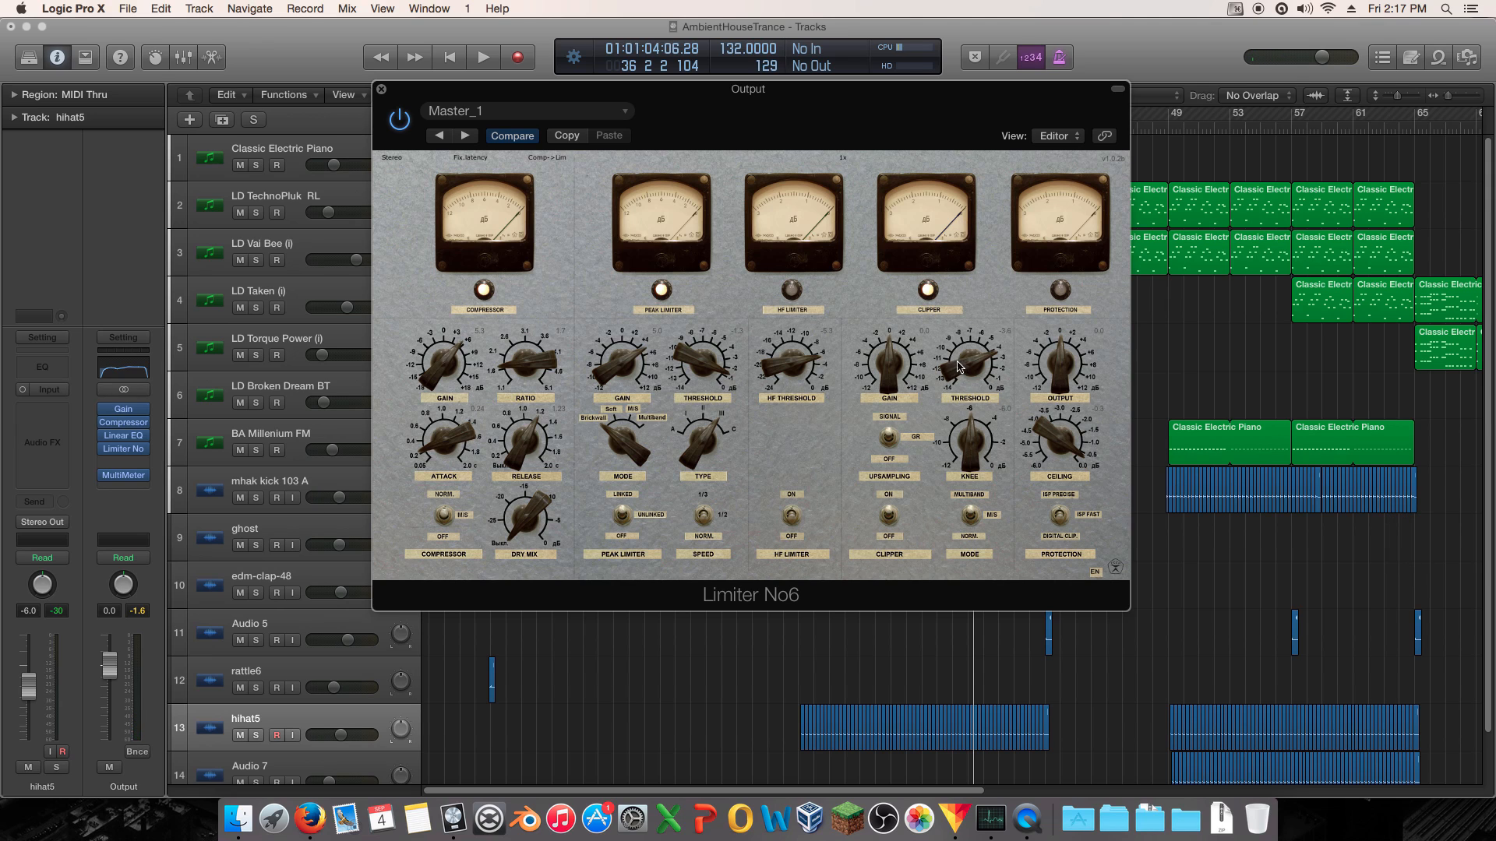
{"action": "key", "text": "space"}
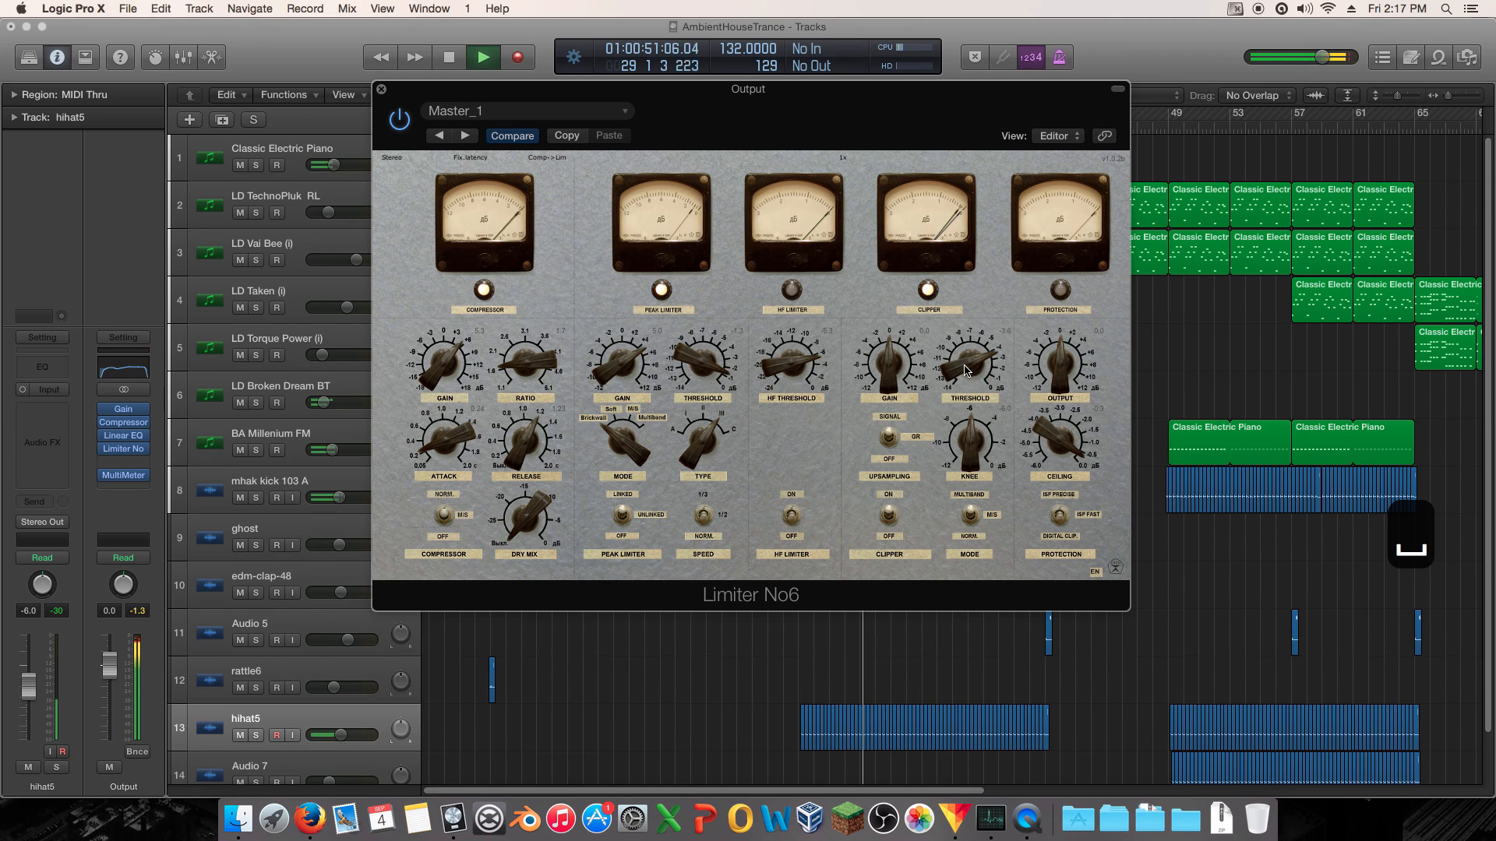
{"action": "left_click_drag", "start_coordinate": [966, 371], "coordinate": [969, 395]}
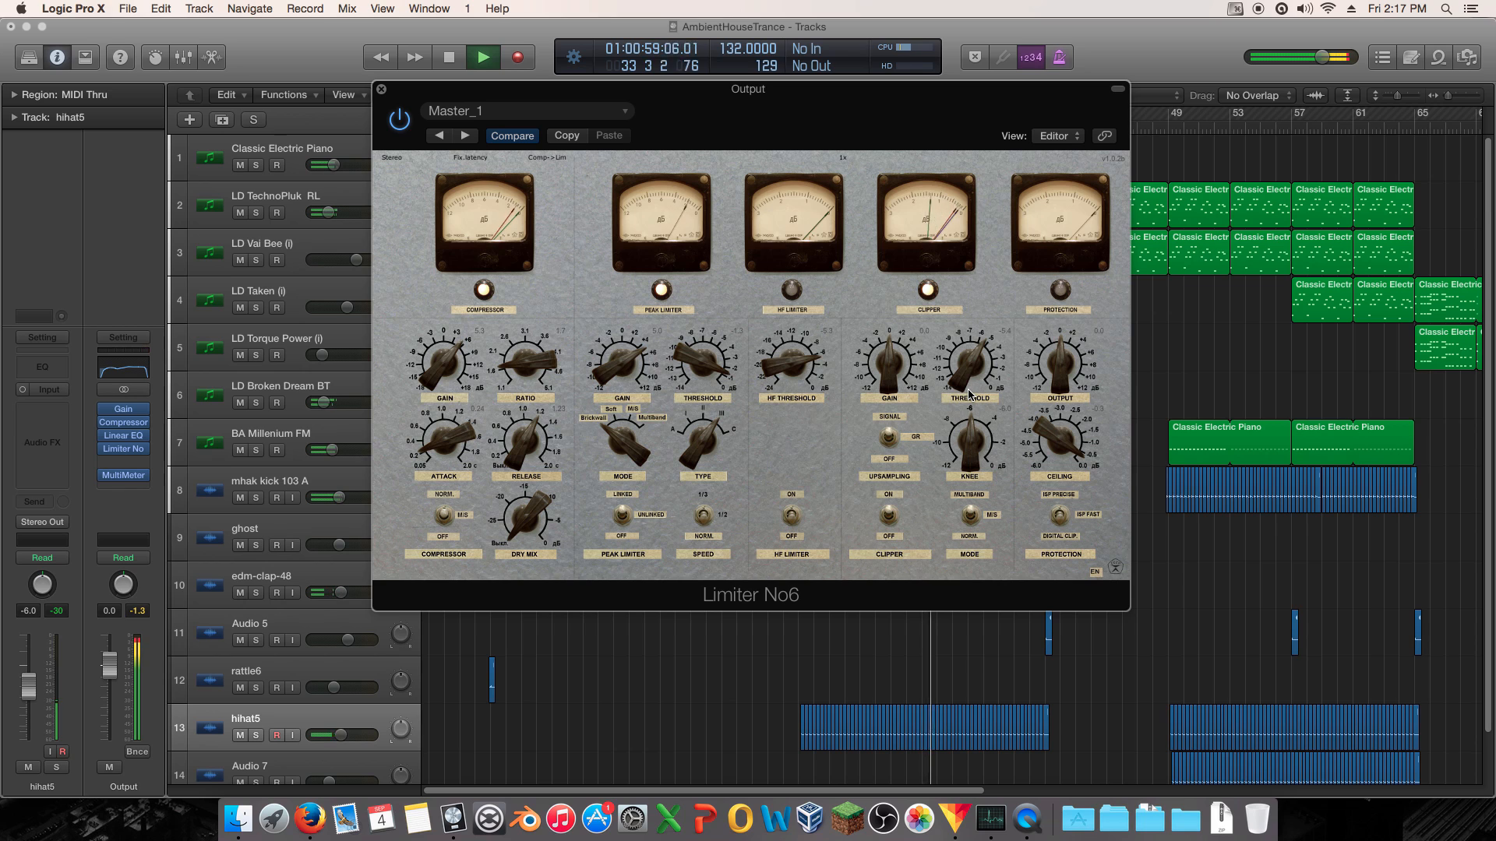
{"action": "mouse_move", "coordinate": [969, 394]}
{"action": "left_mouse_down"}
{"action": "mouse_move", "coordinate": [973, 438]}
{"action": "mouse_move", "coordinate": [966, 402]}
{"action": "left_mouse_up"}
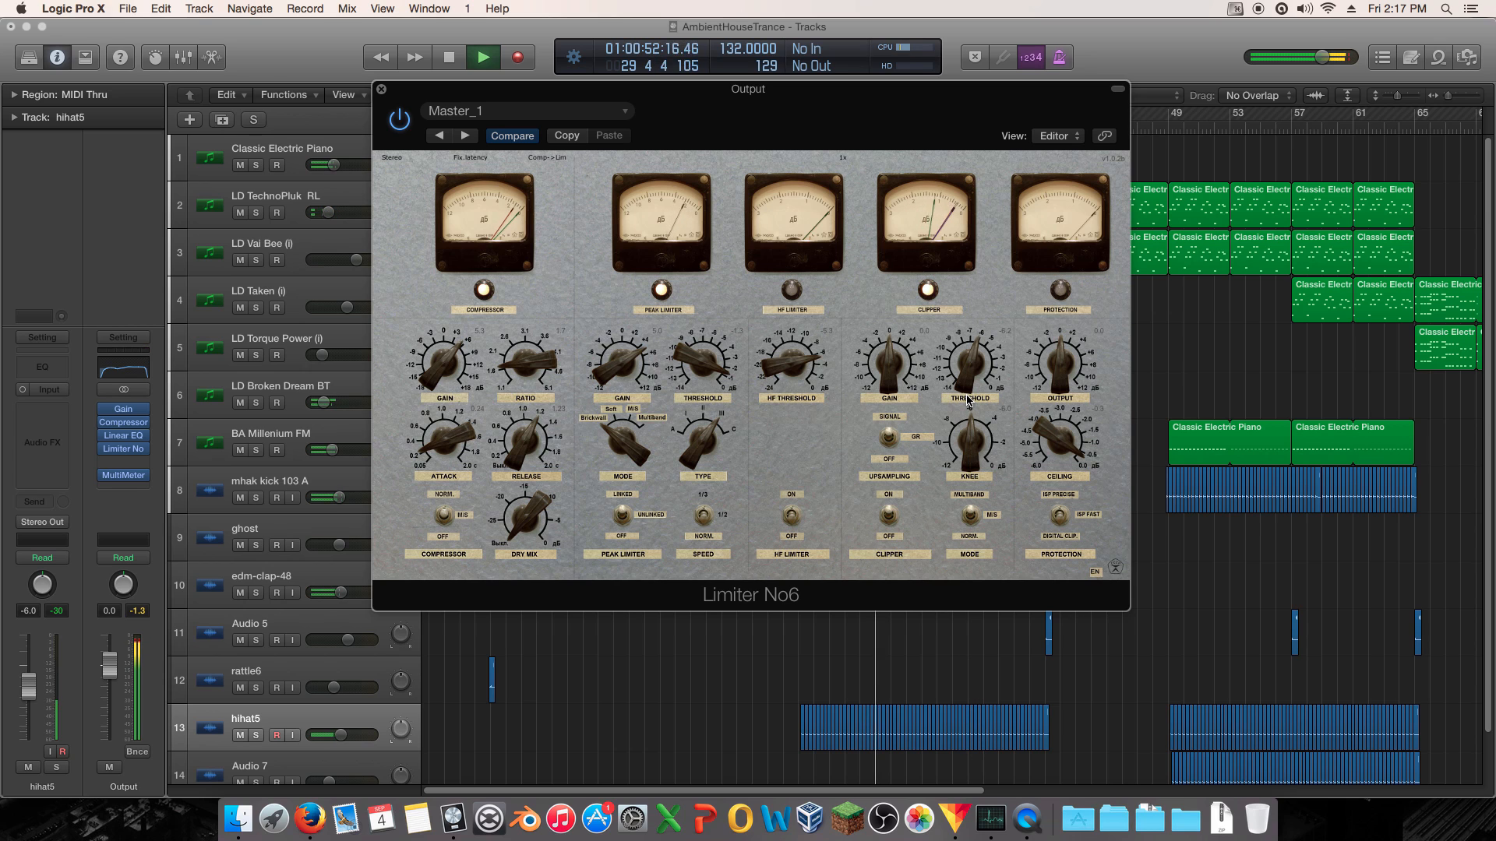
{"action": "key", "text": "space"}
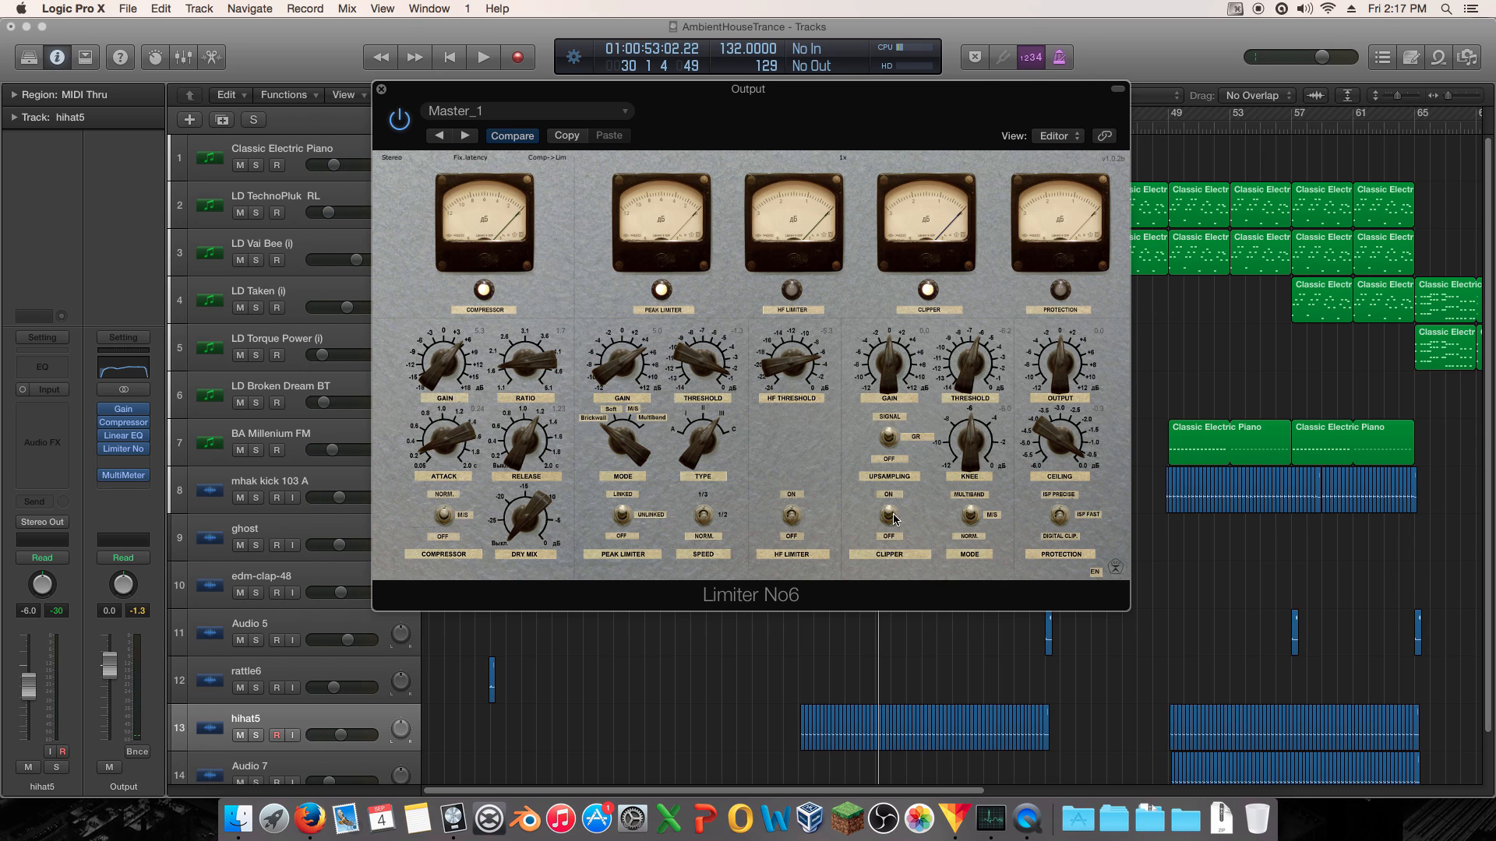
{"action": "key", "text": "space"}
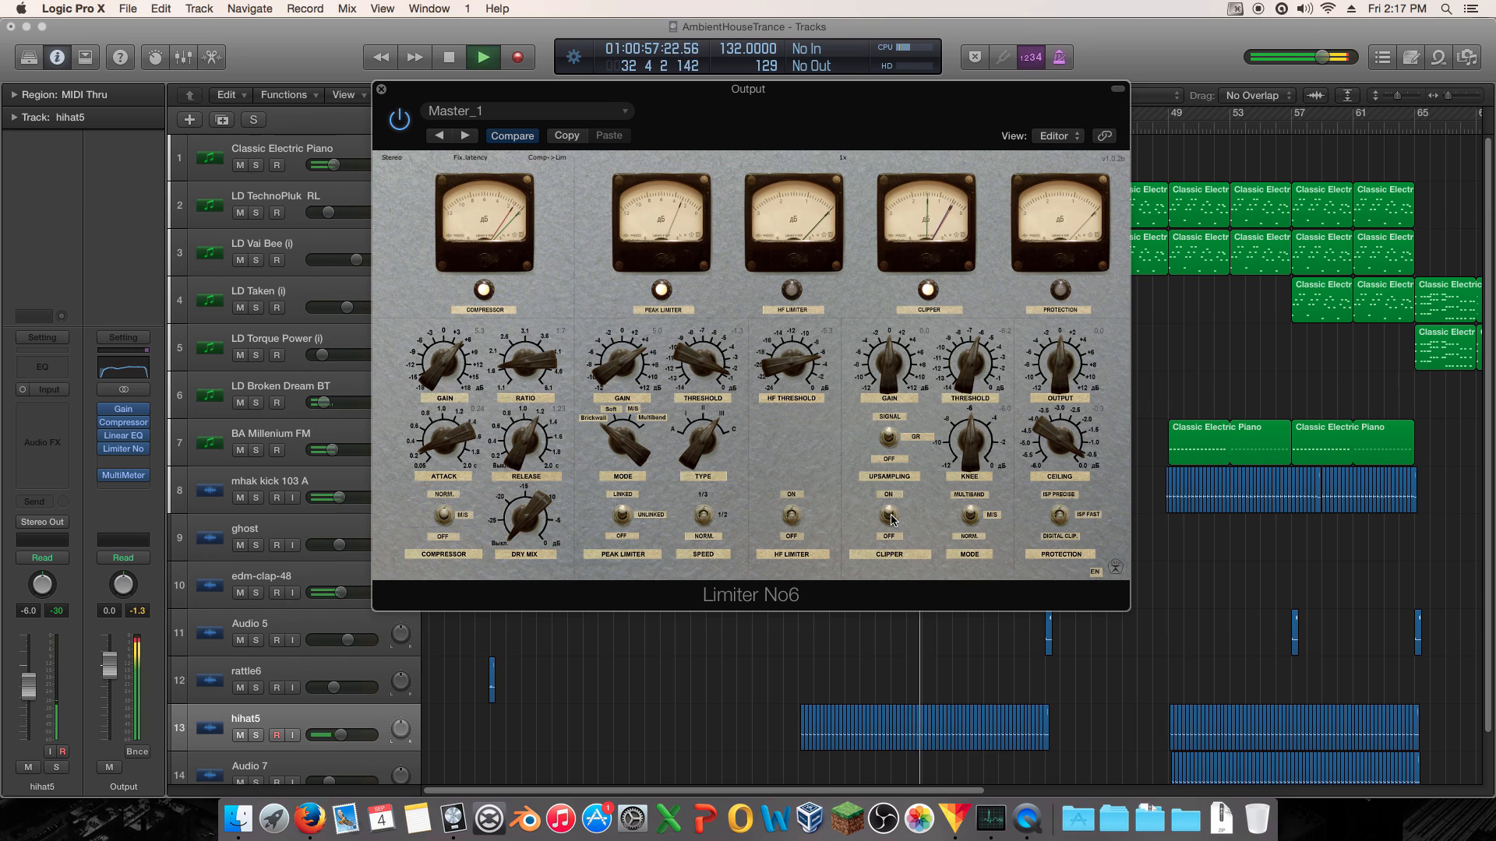
{"action": "key", "text": "space"}
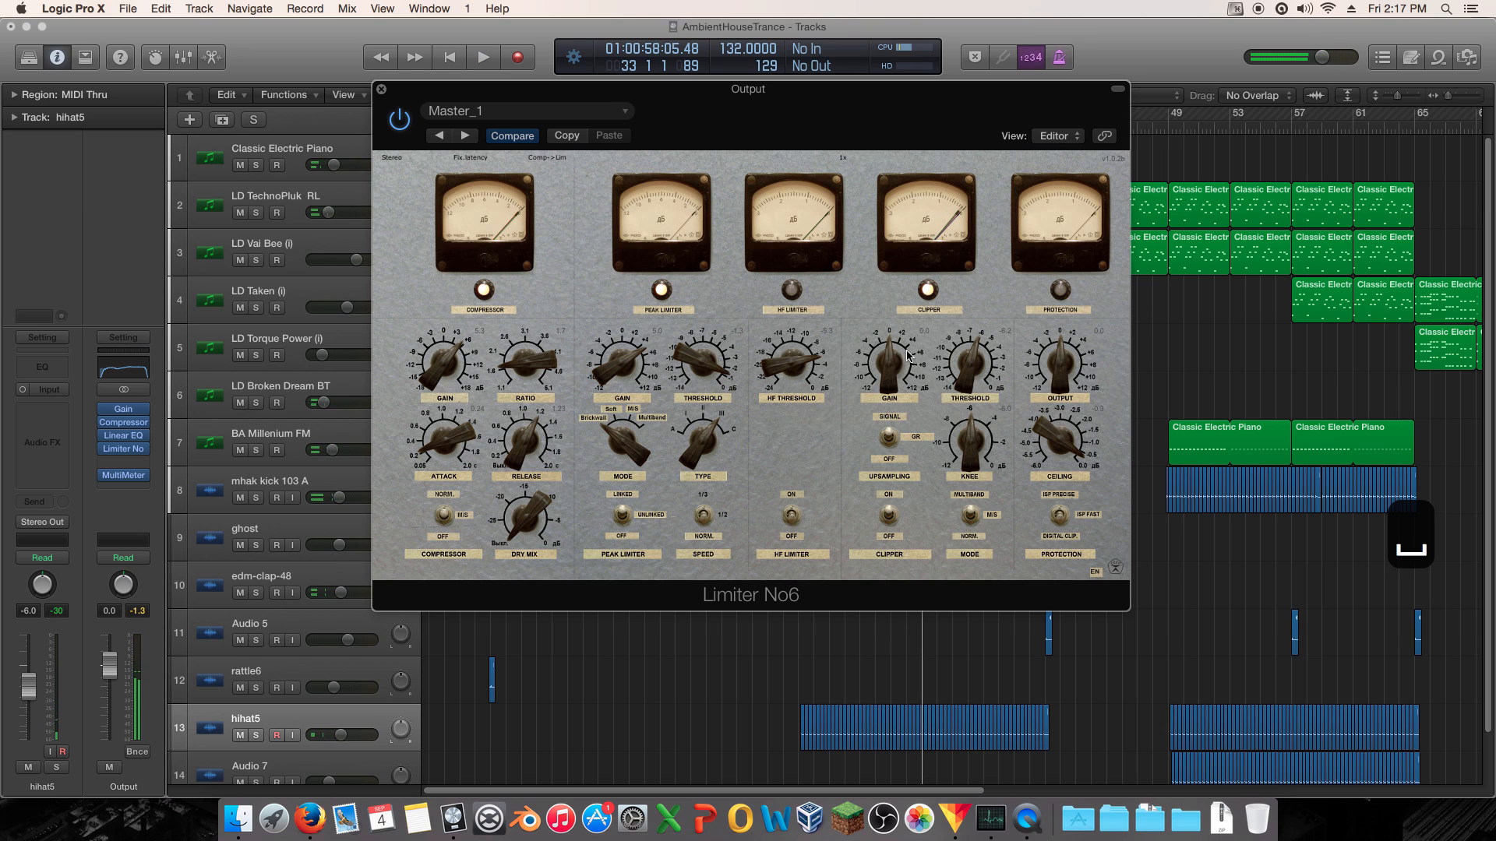
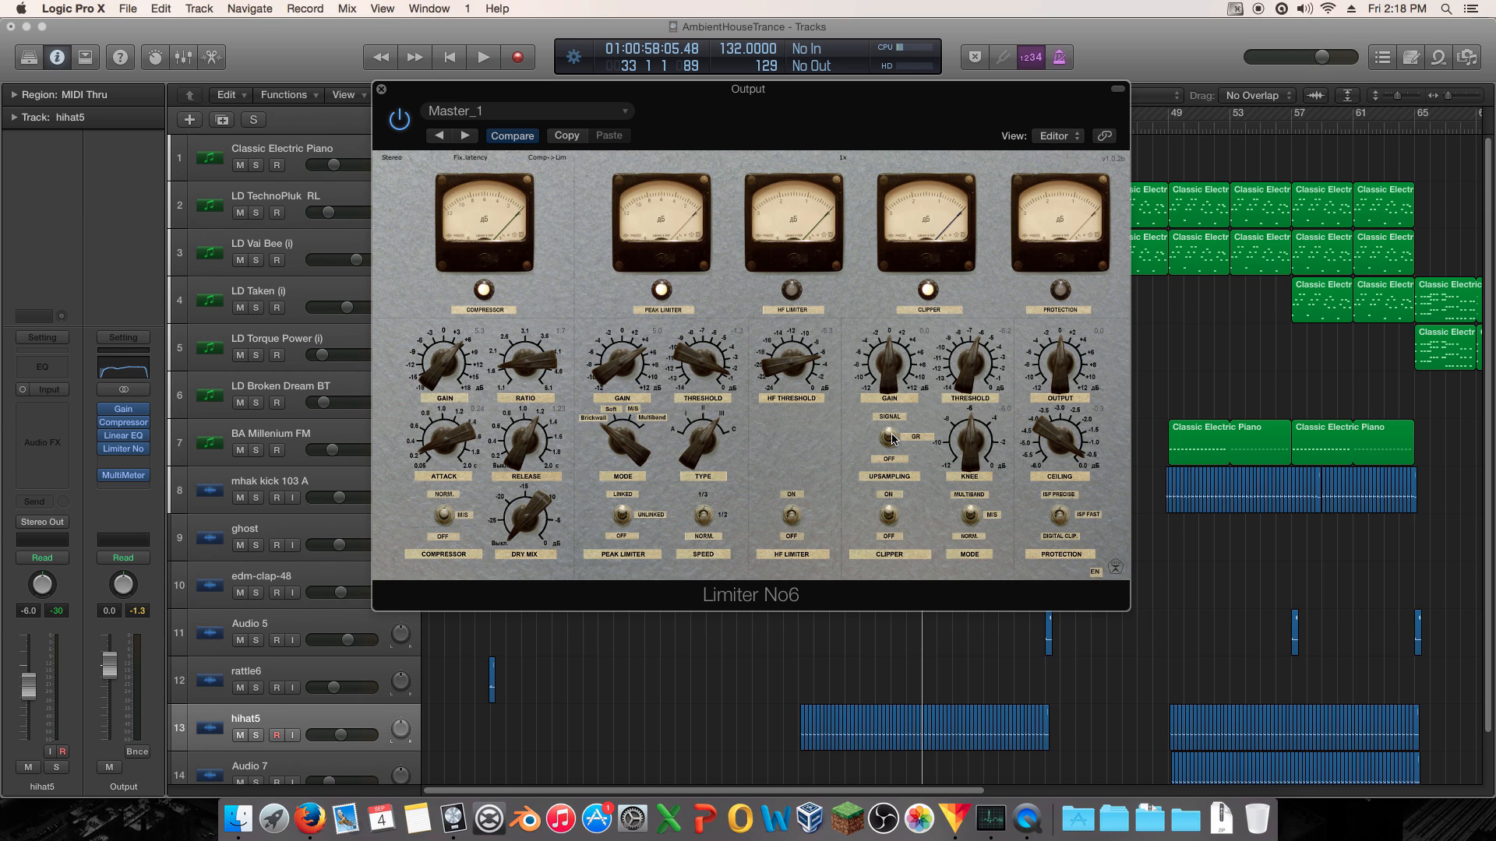
- Play a passage of the song through Limiter No6, and check the output channel's Linear Phase EQ before closing it
{"action": "key", "text": "space"}
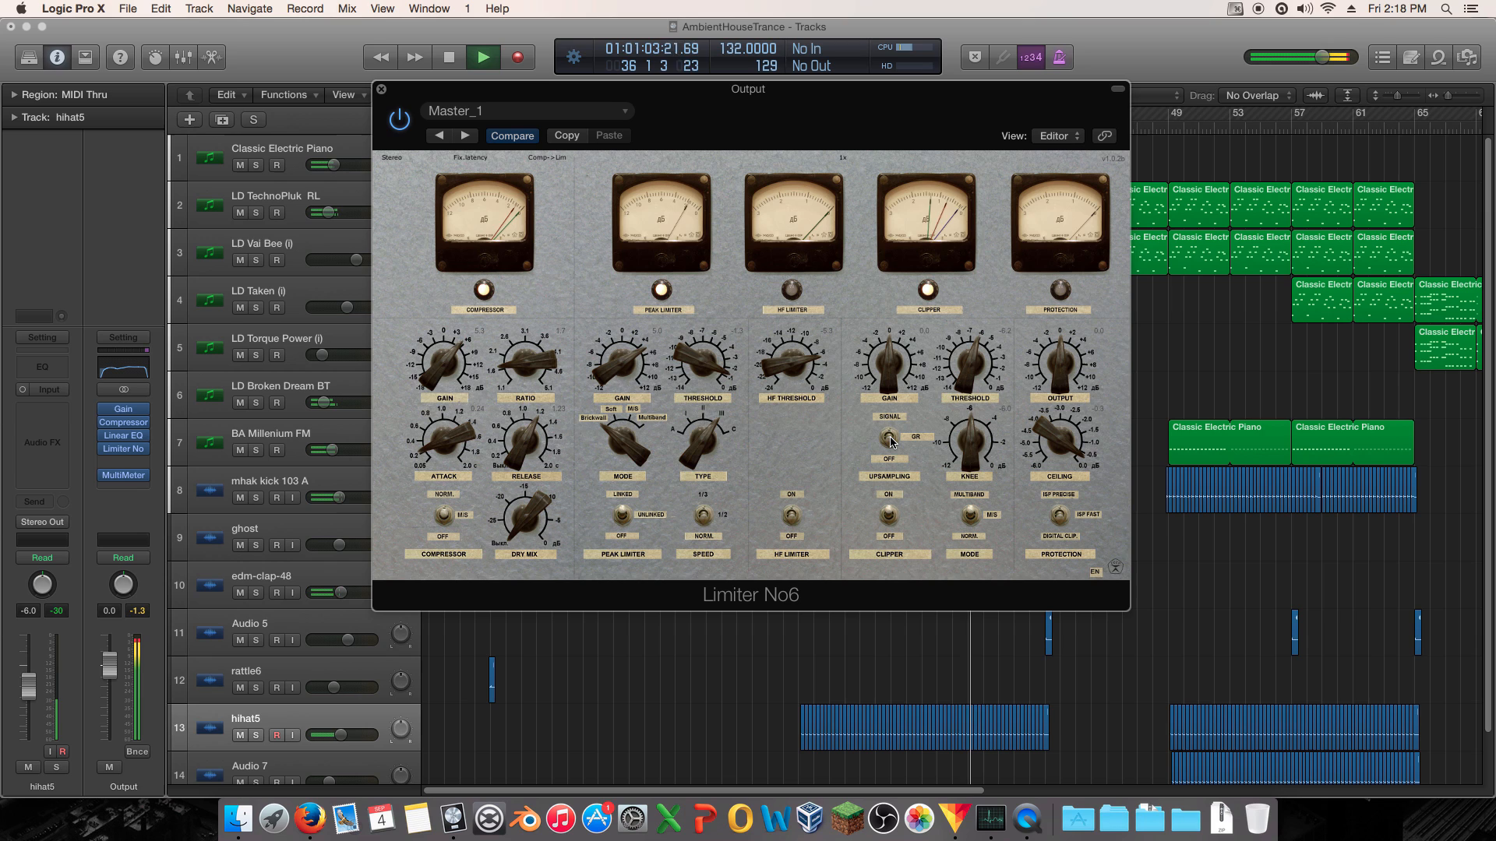
{"action": "key", "text": "space"}
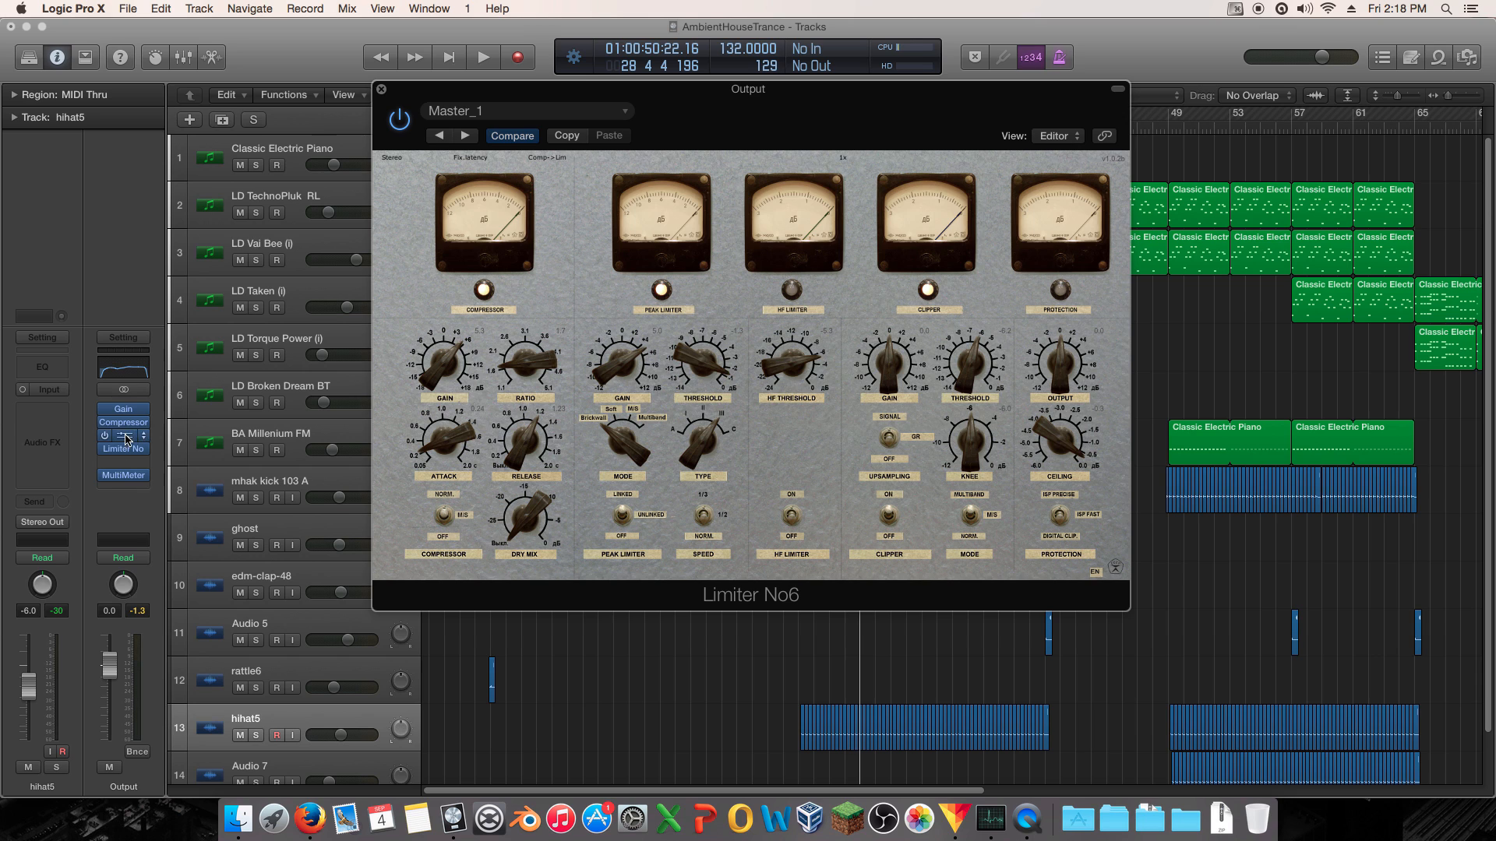
{"action": "left_click", "coordinate": [123, 436]}
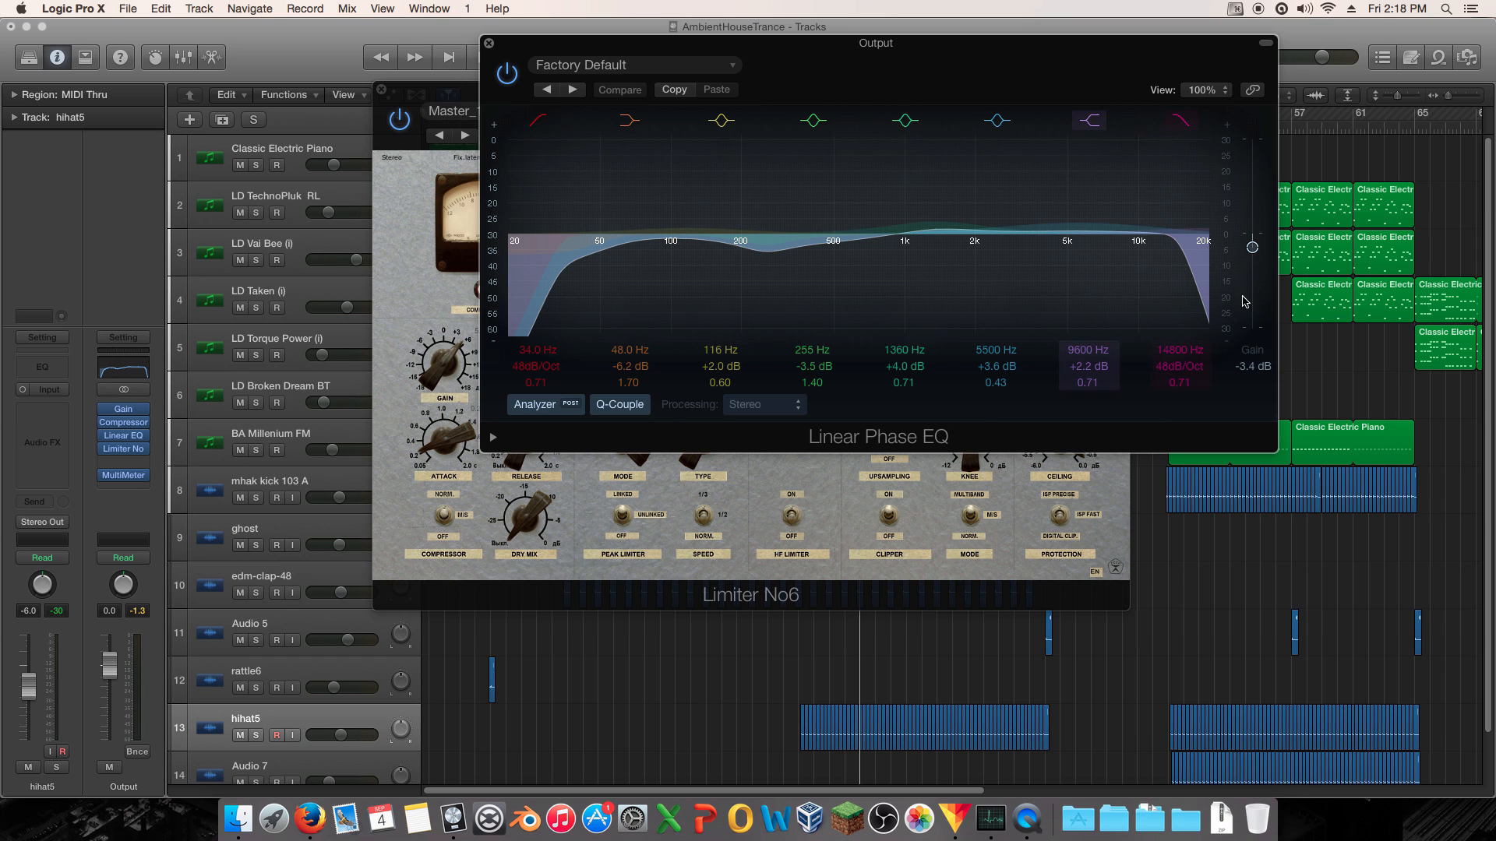
{"action": "left_click", "coordinate": [488, 43]}
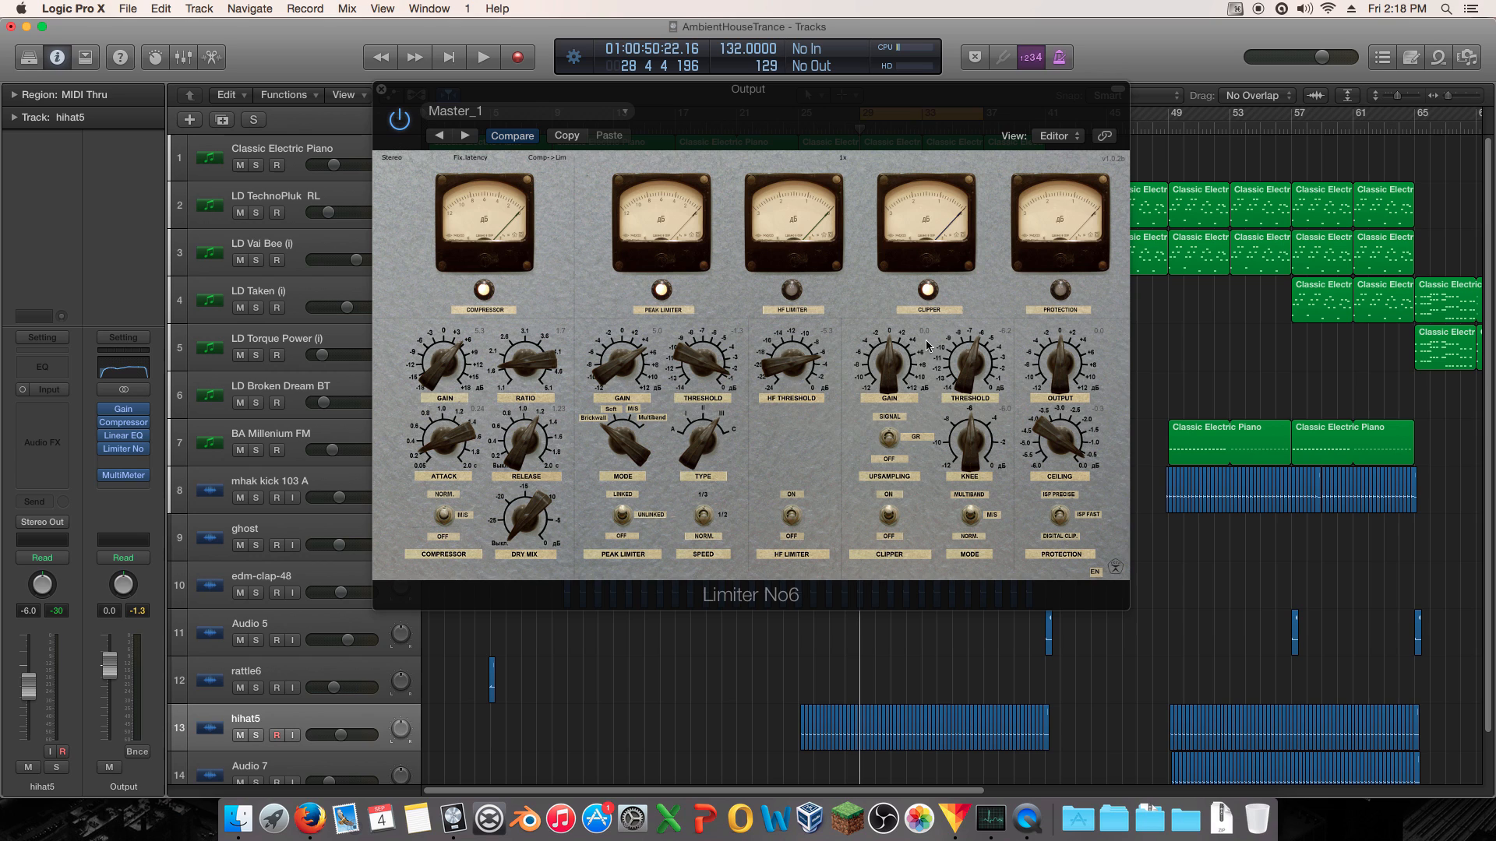
- Lower the knee of Limiter No6's clipper section while the song plays
{"action": "key", "text": "space"}
{"action": "left_click", "coordinate": [972, 442]}
{"action": "left_click_drag", "start_coordinate": [972, 442], "coordinate": [967, 556]}
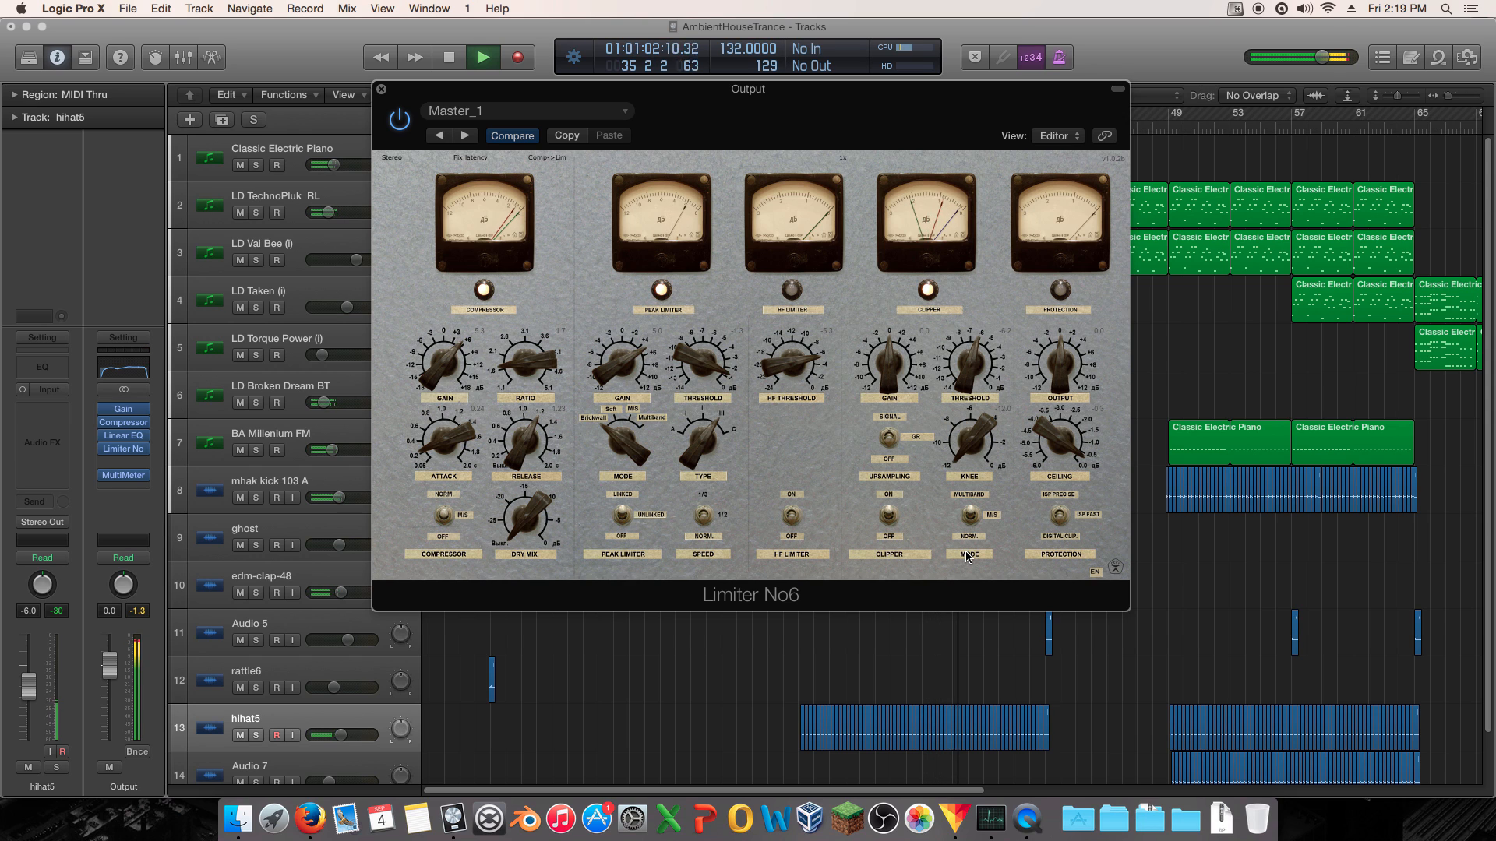
{"action": "key", "text": "space"}
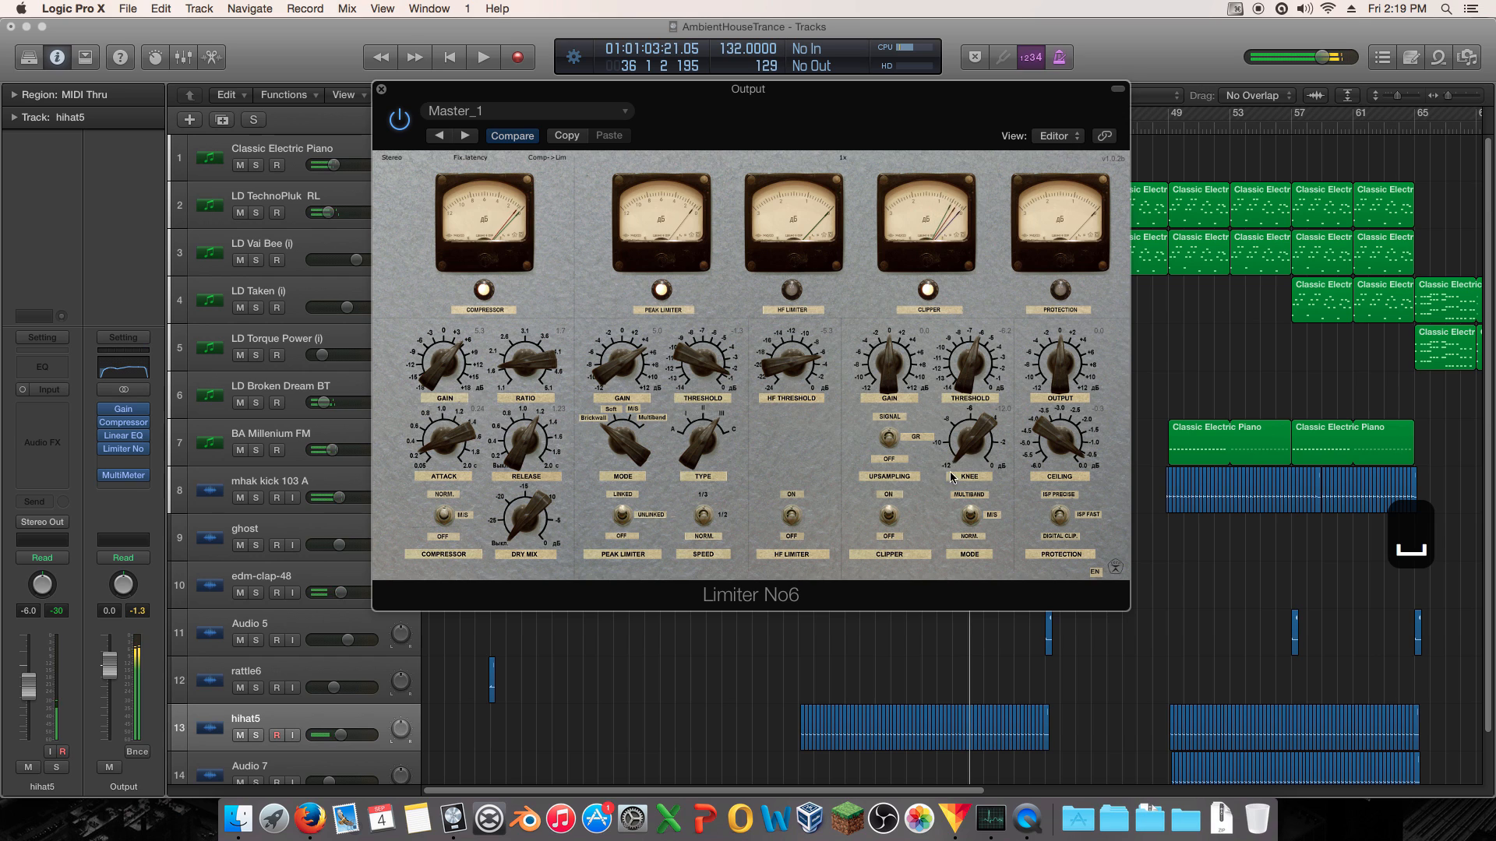
- Compare high and low knee settings of the clipper by ear, finishing on the low setting
{"action": "left_click_drag", "start_coordinate": [995, 483], "coordinate": [961, 159]}
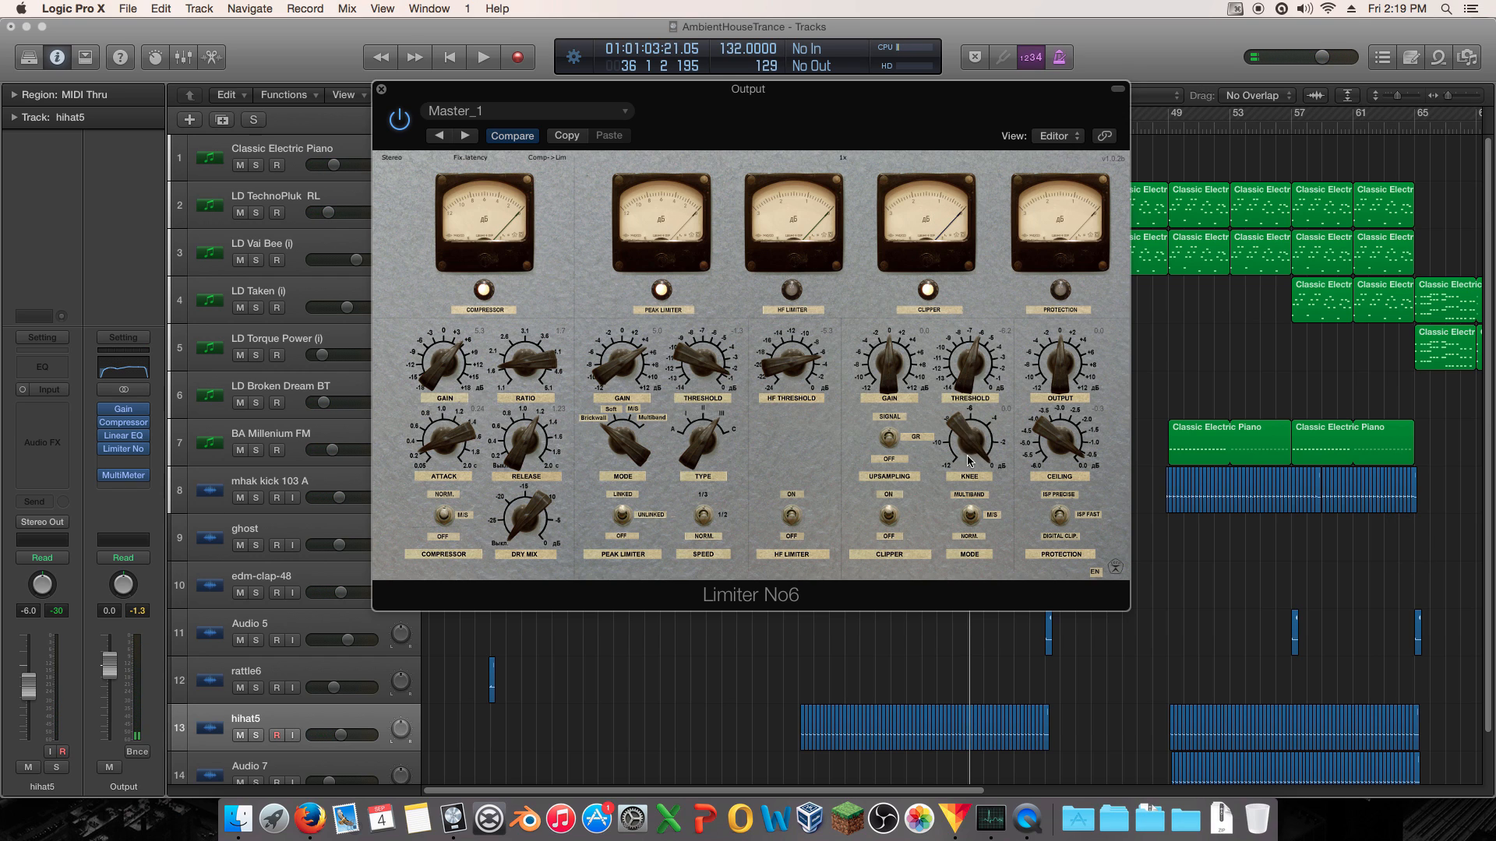
{"action": "left_click_drag", "start_coordinate": [967, 460], "coordinate": [935, 603]}
{"action": "key", "text": "space"}
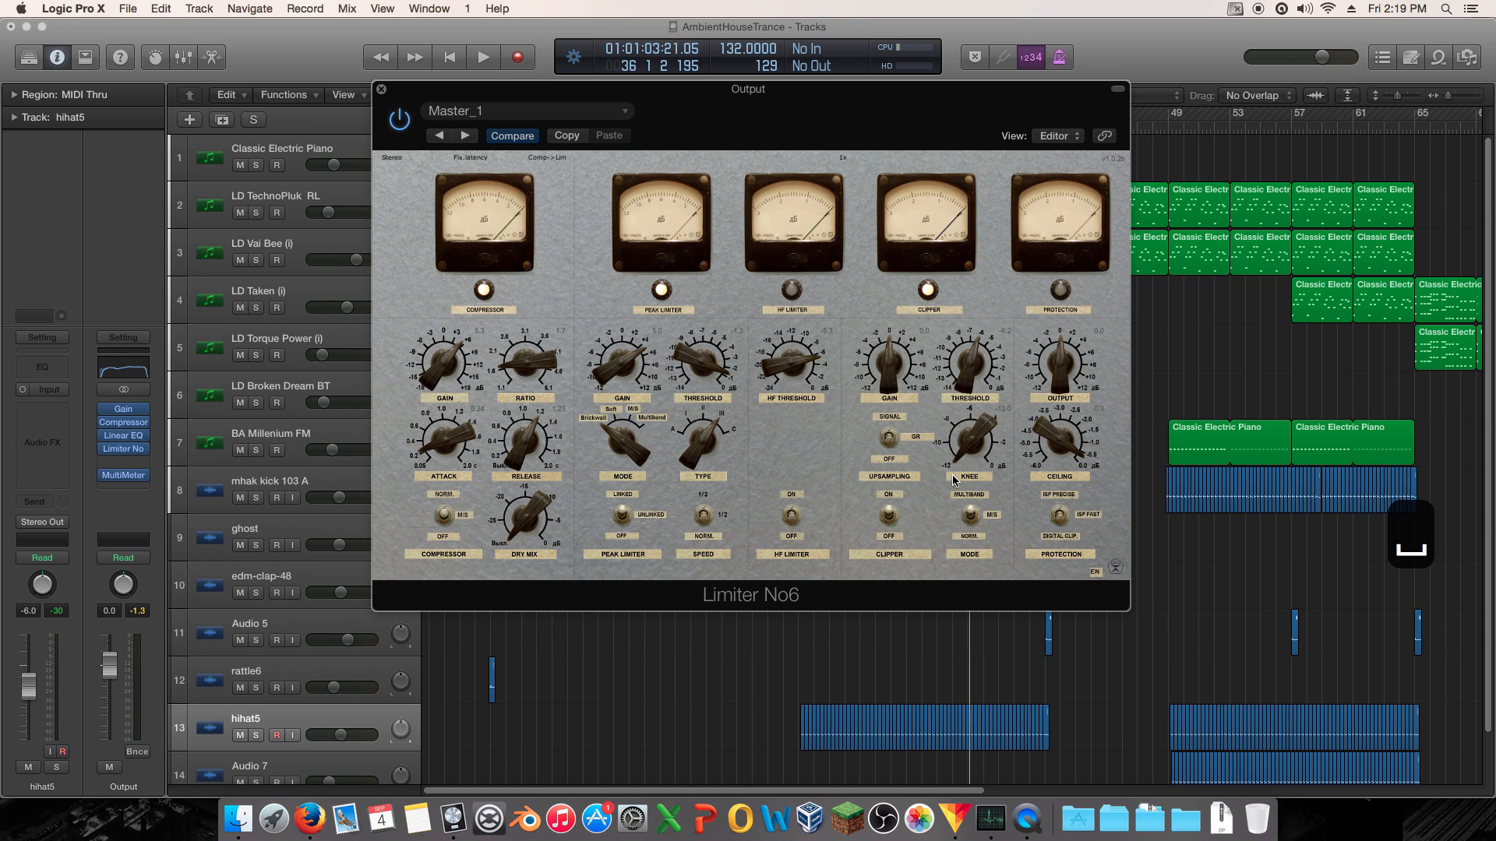
{"action": "left_click_drag", "start_coordinate": [966, 459], "coordinate": [985, 312]}
{"action": "key", "text": "space"}
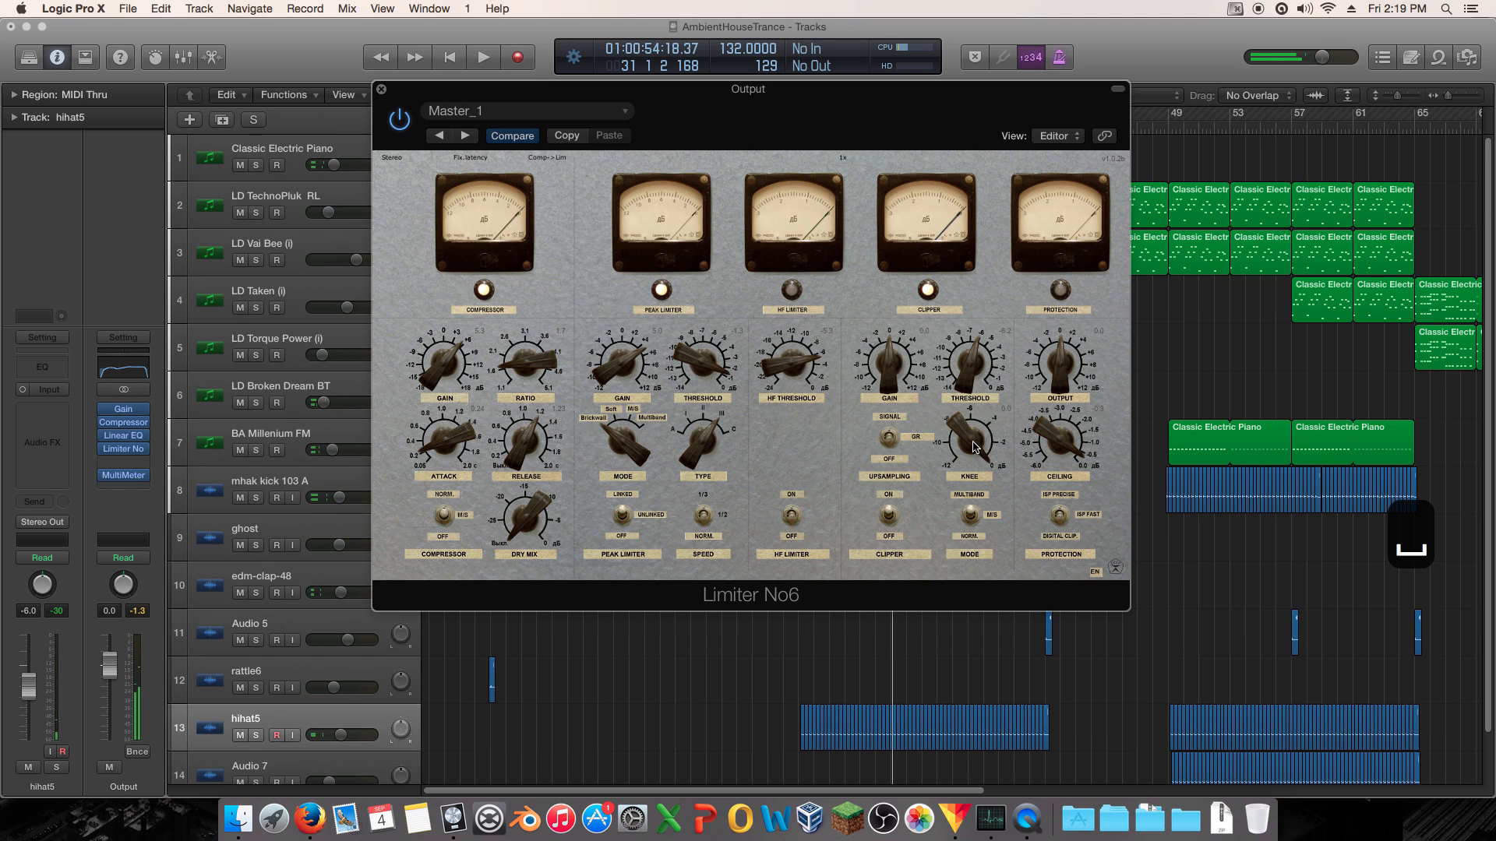
{"action": "key", "text": "space"}
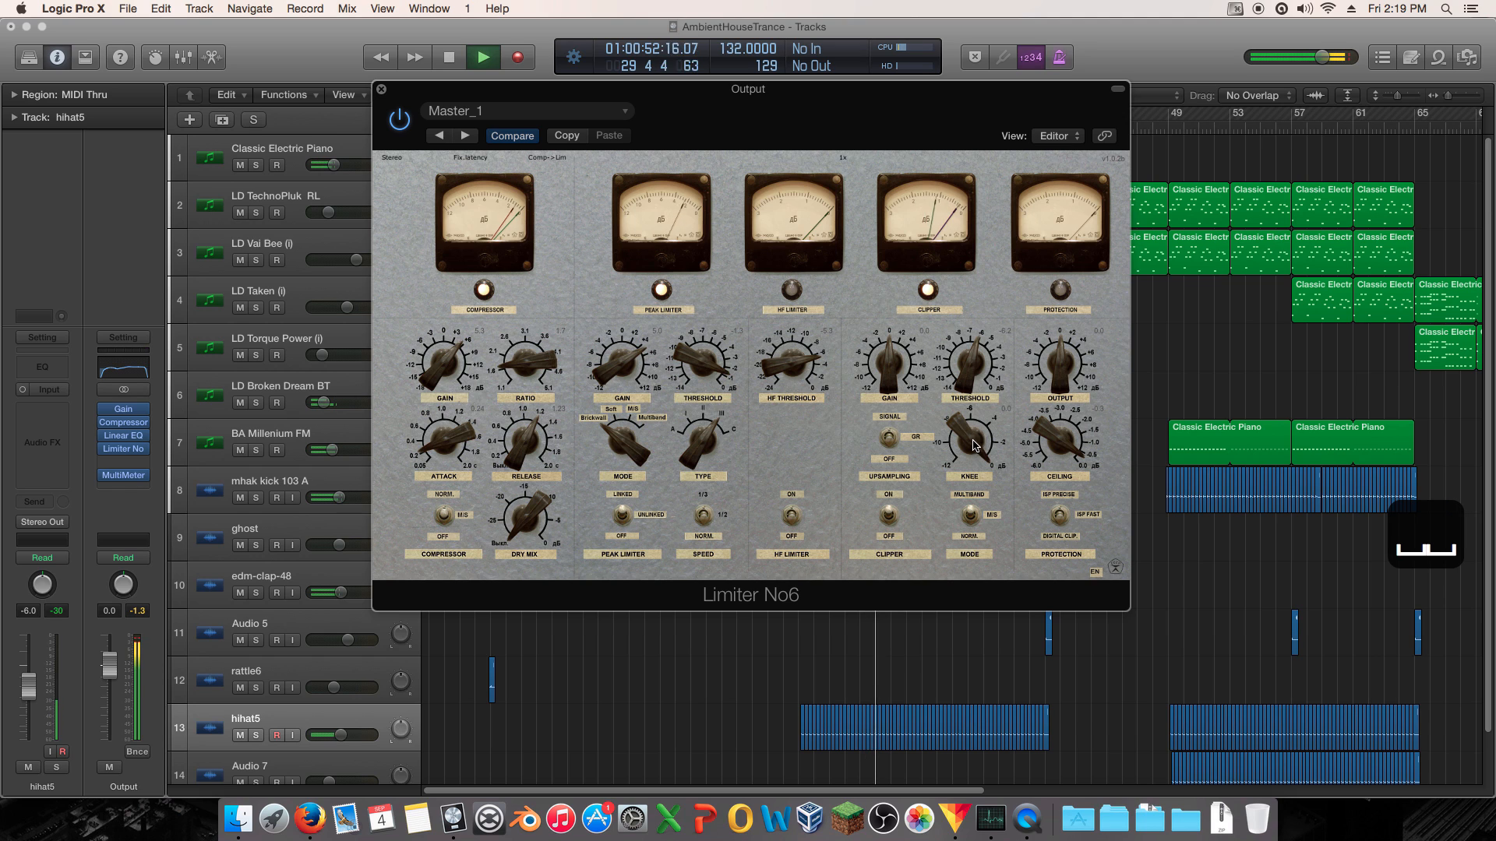
{"action": "left_click_drag", "start_coordinate": [974, 448], "coordinate": [1069, 621]}
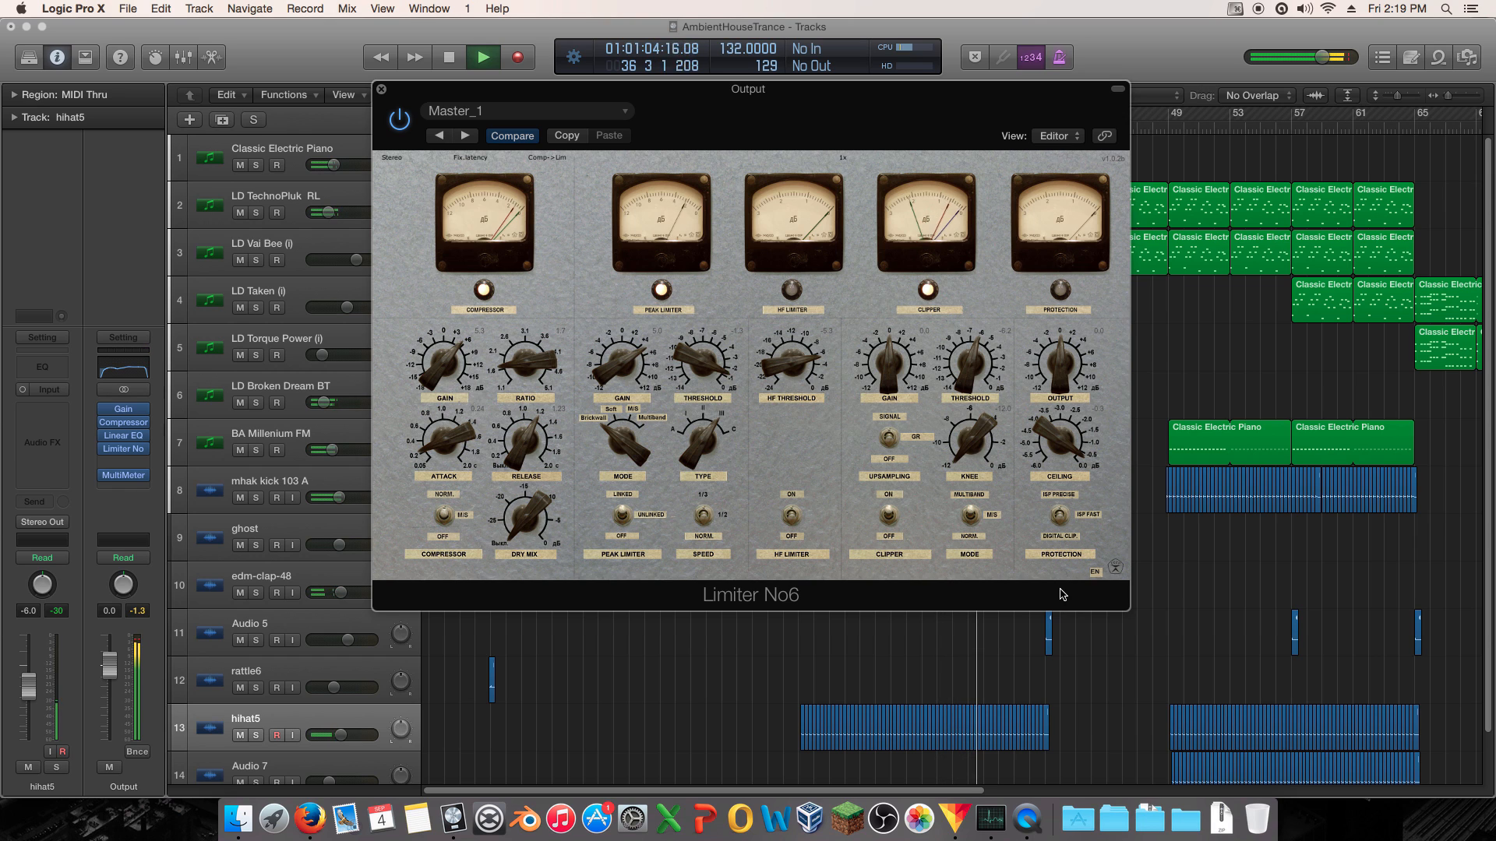
{"action": "key", "text": "space"}
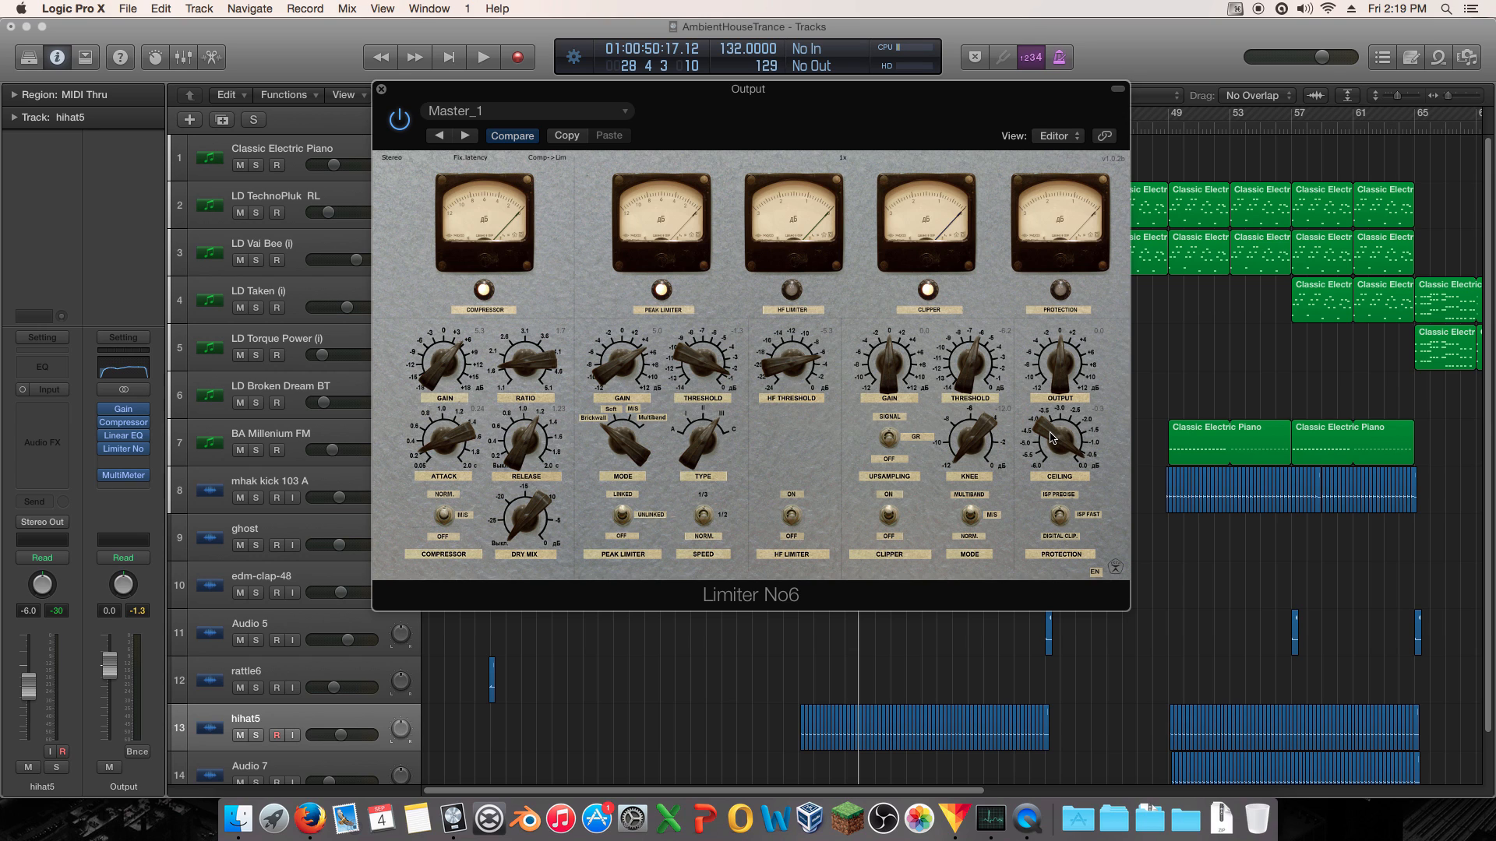
- Raise the ceiling and the output level of Limiter No6's protection section, listening to the song
{"action": "left_click_drag", "start_coordinate": [1051, 435], "coordinate": [1055, 389]}
{"action": "left_click", "coordinate": [122, 461]}
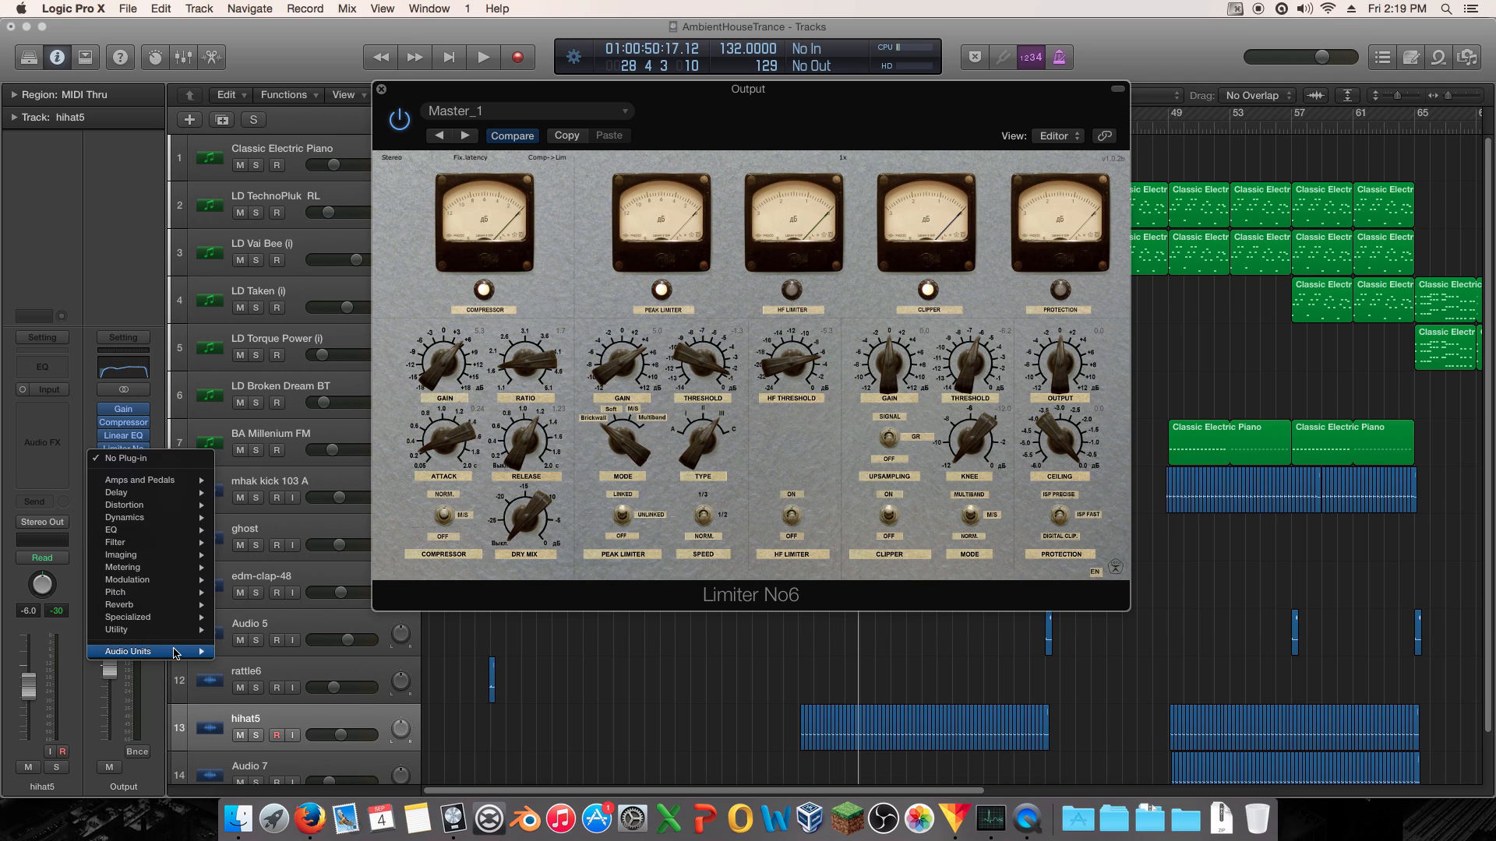
{"action": "mouse_move", "coordinate": [173, 653]}
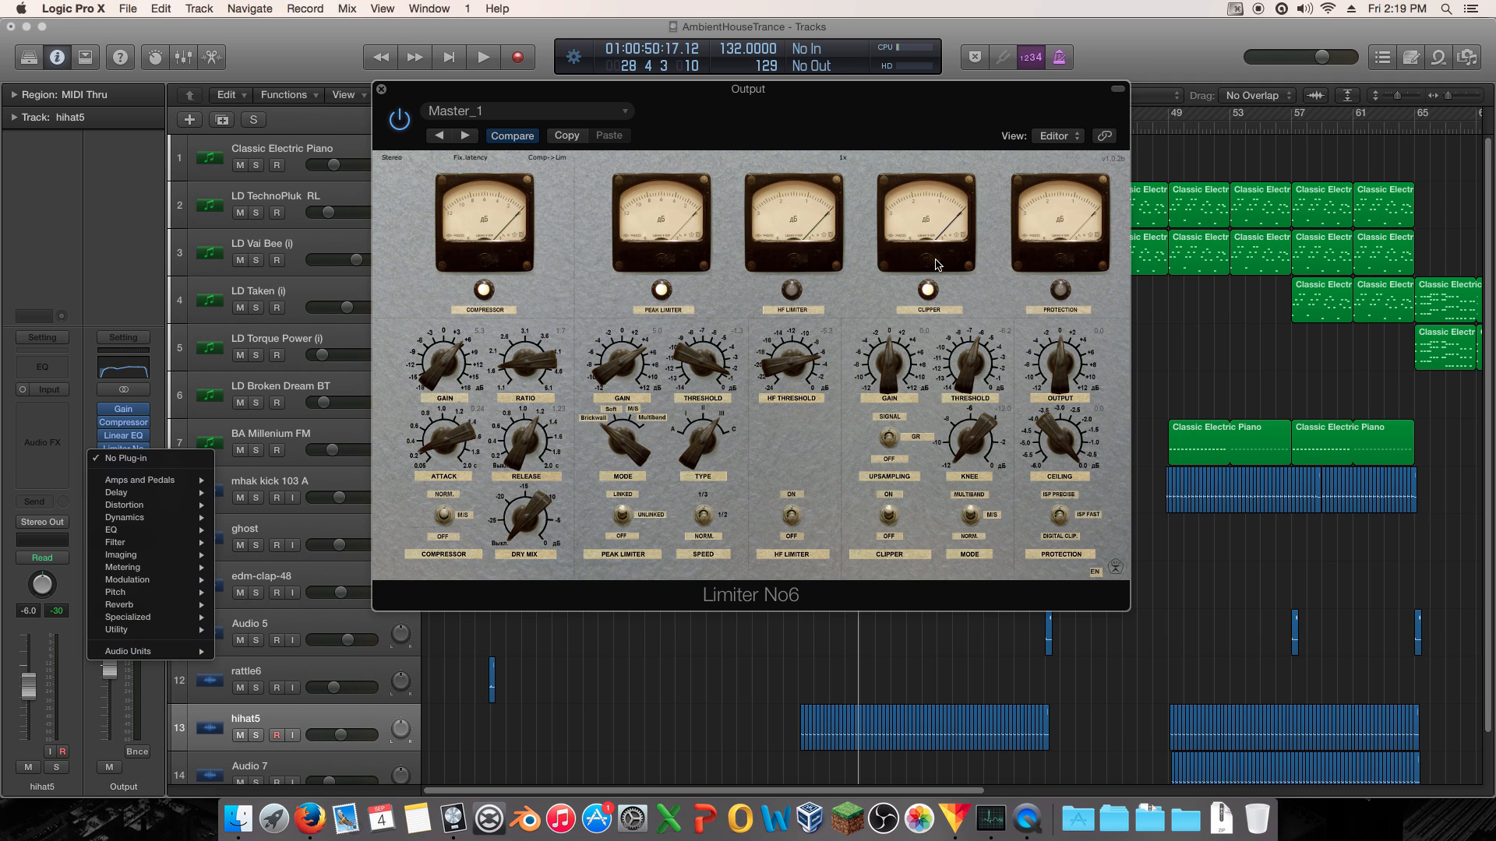
{"action": "left_click", "coordinate": [920, 265]}
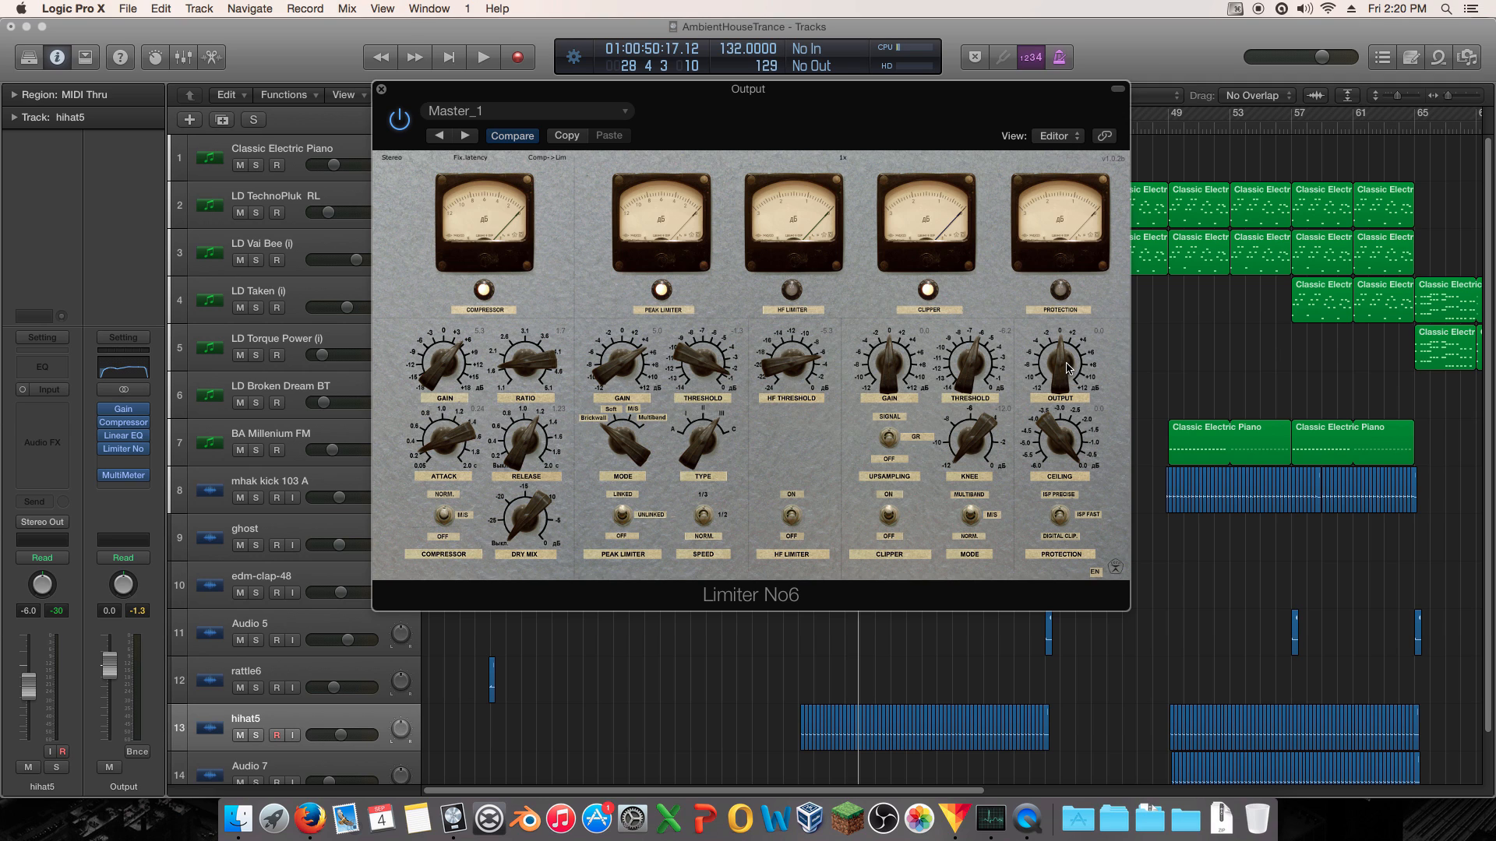
{"action": "key", "text": "space"}
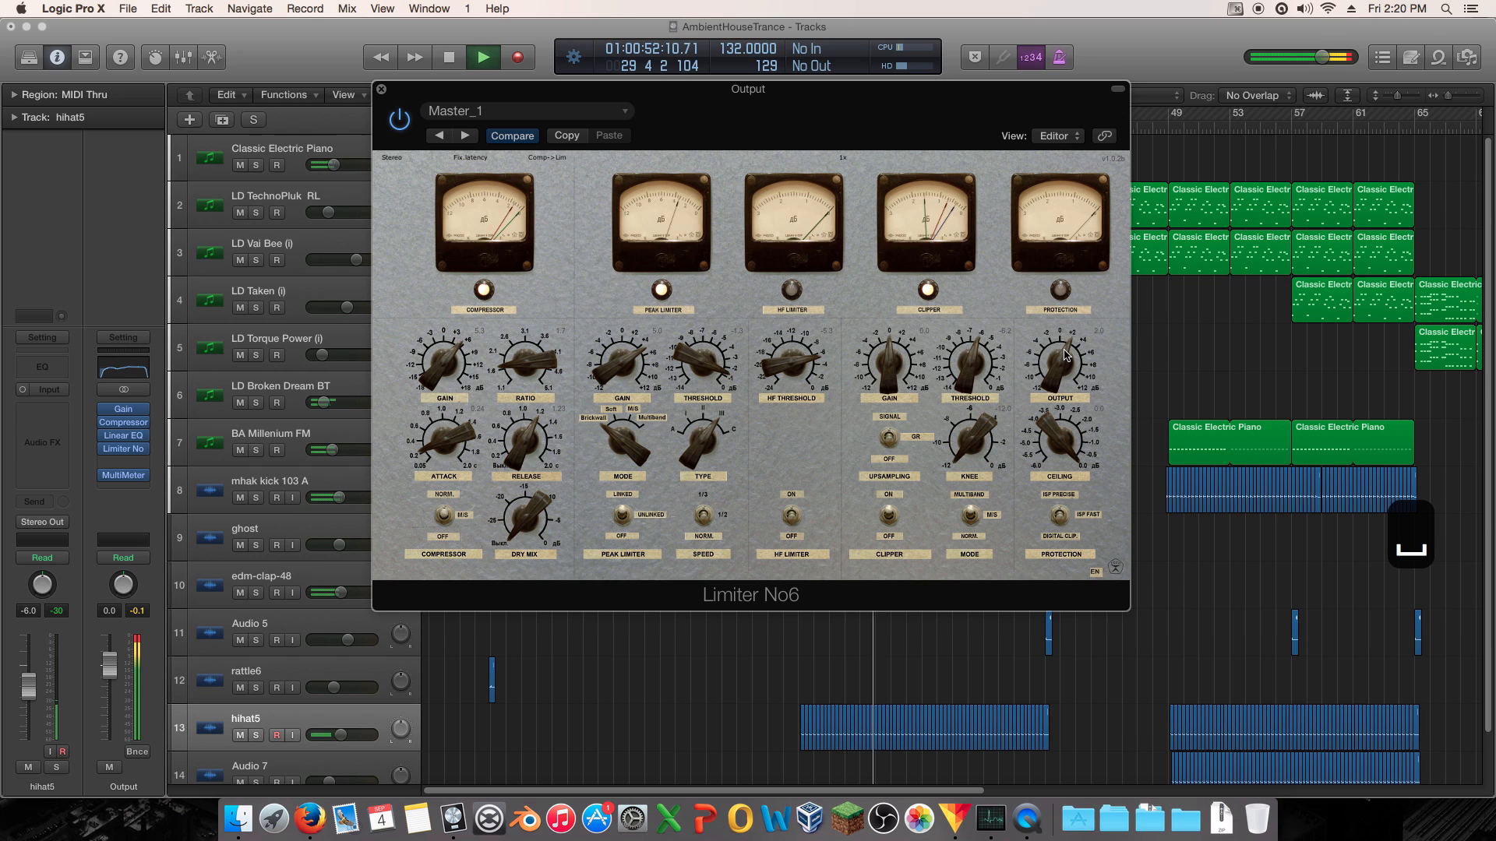
{"action": "left_click_drag", "start_coordinate": [1065, 351], "coordinate": [1065, 338]}
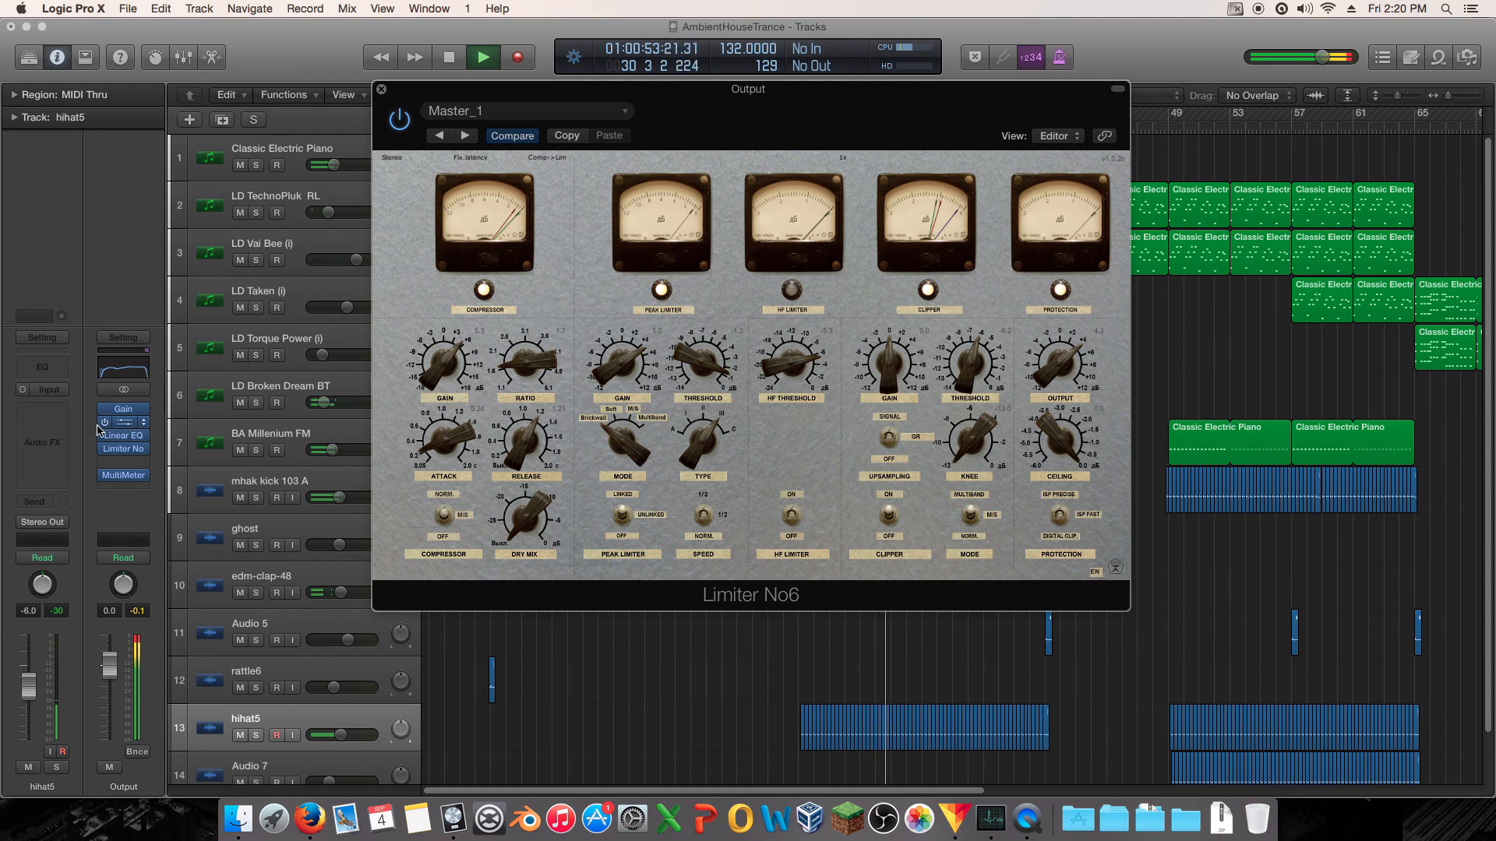
- Check the output channel's Compressor settings during playback, stop the song and close the Compressor window
{"action": "left_click", "coordinate": [122, 424]}
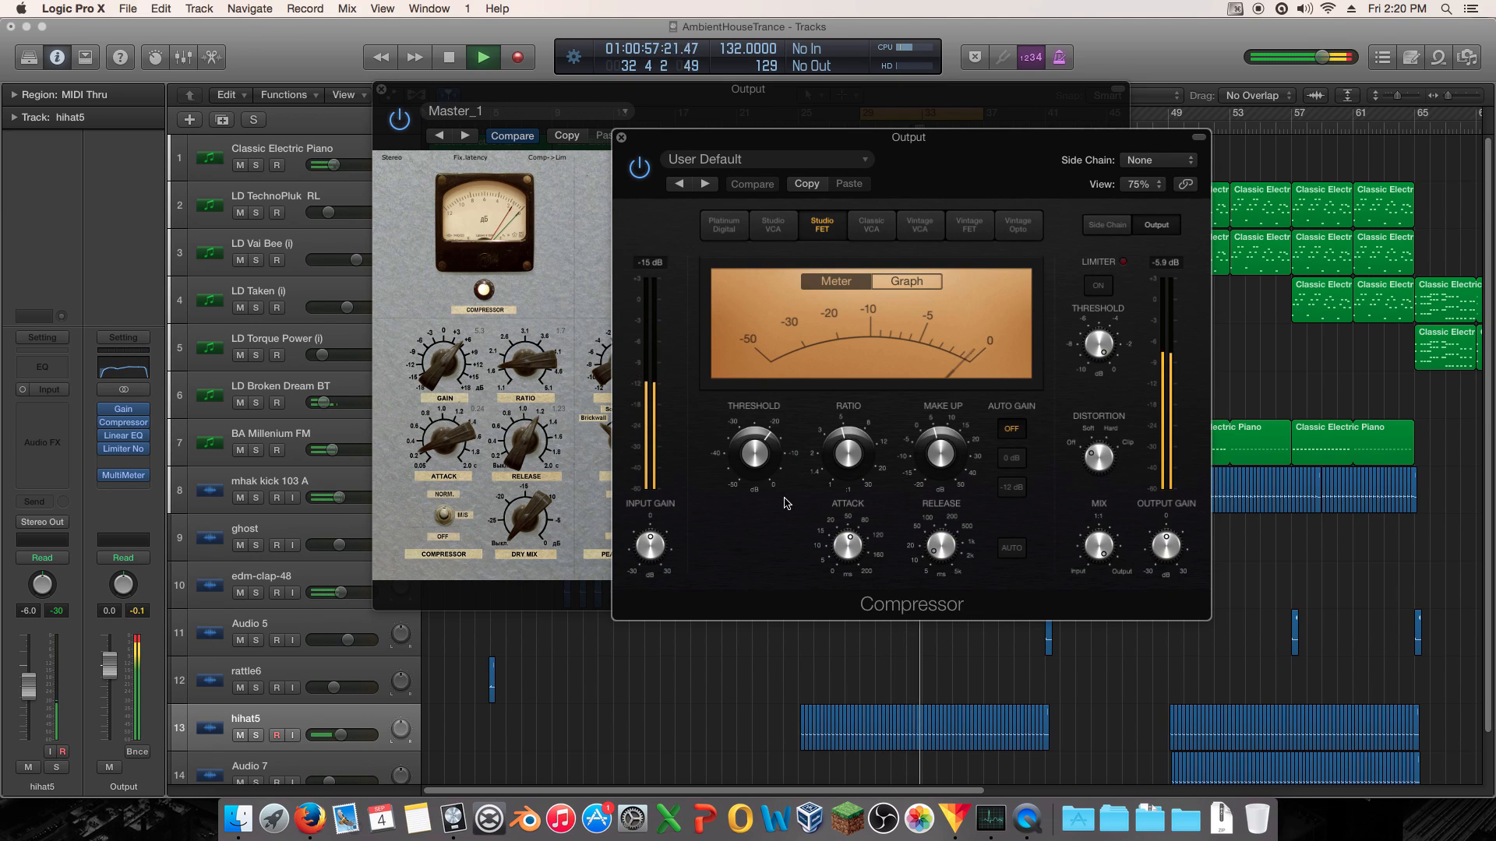
{"action": "key", "text": "space"}
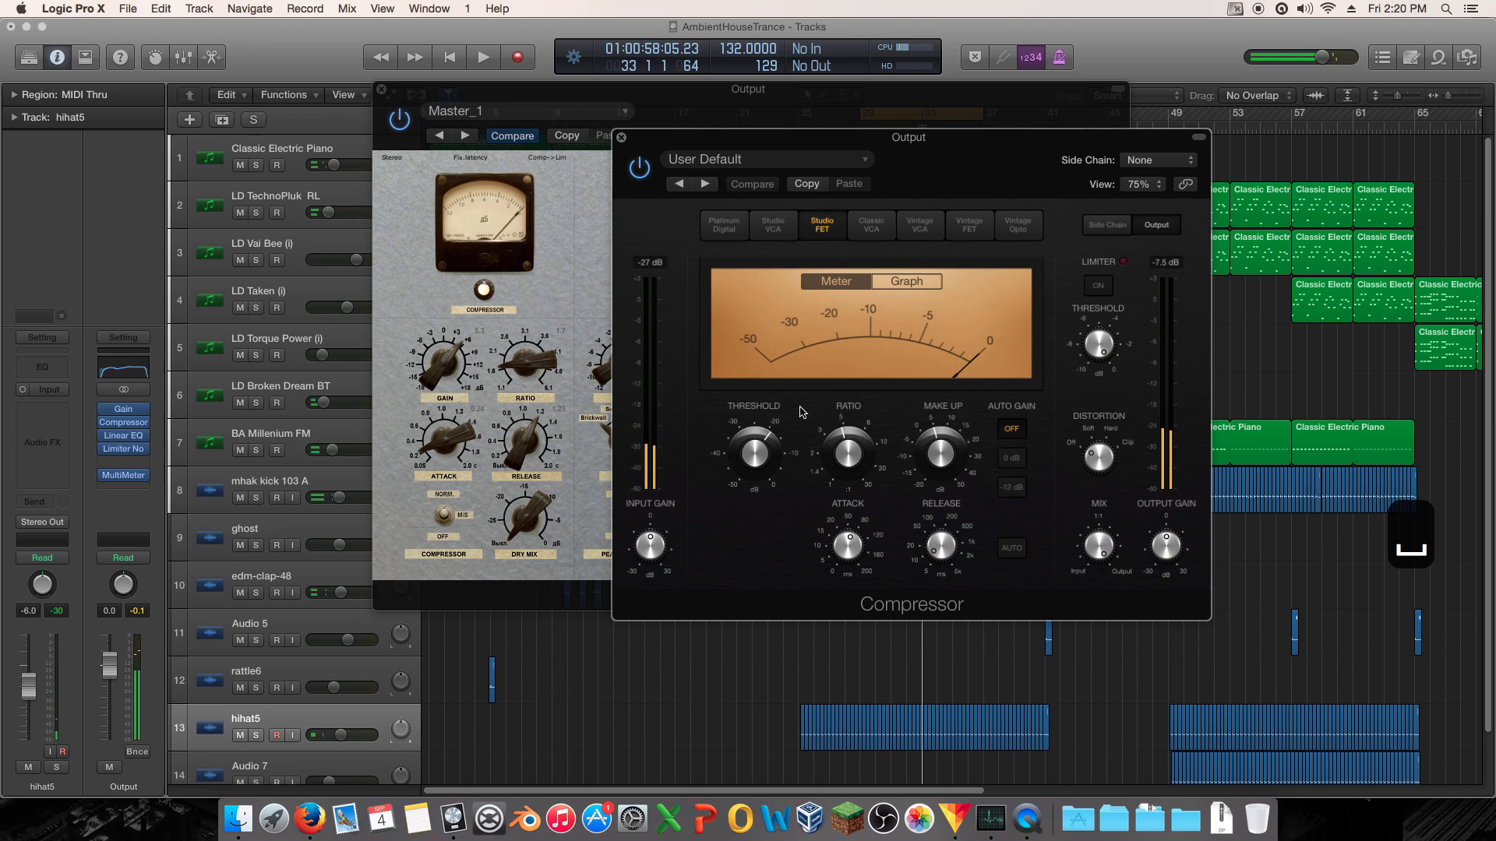
{"action": "left_click_drag", "start_coordinate": [949, 181], "coordinate": [1065, 198]}
{"action": "left_click_drag", "start_coordinate": [824, 202], "coordinate": [920, 203]}
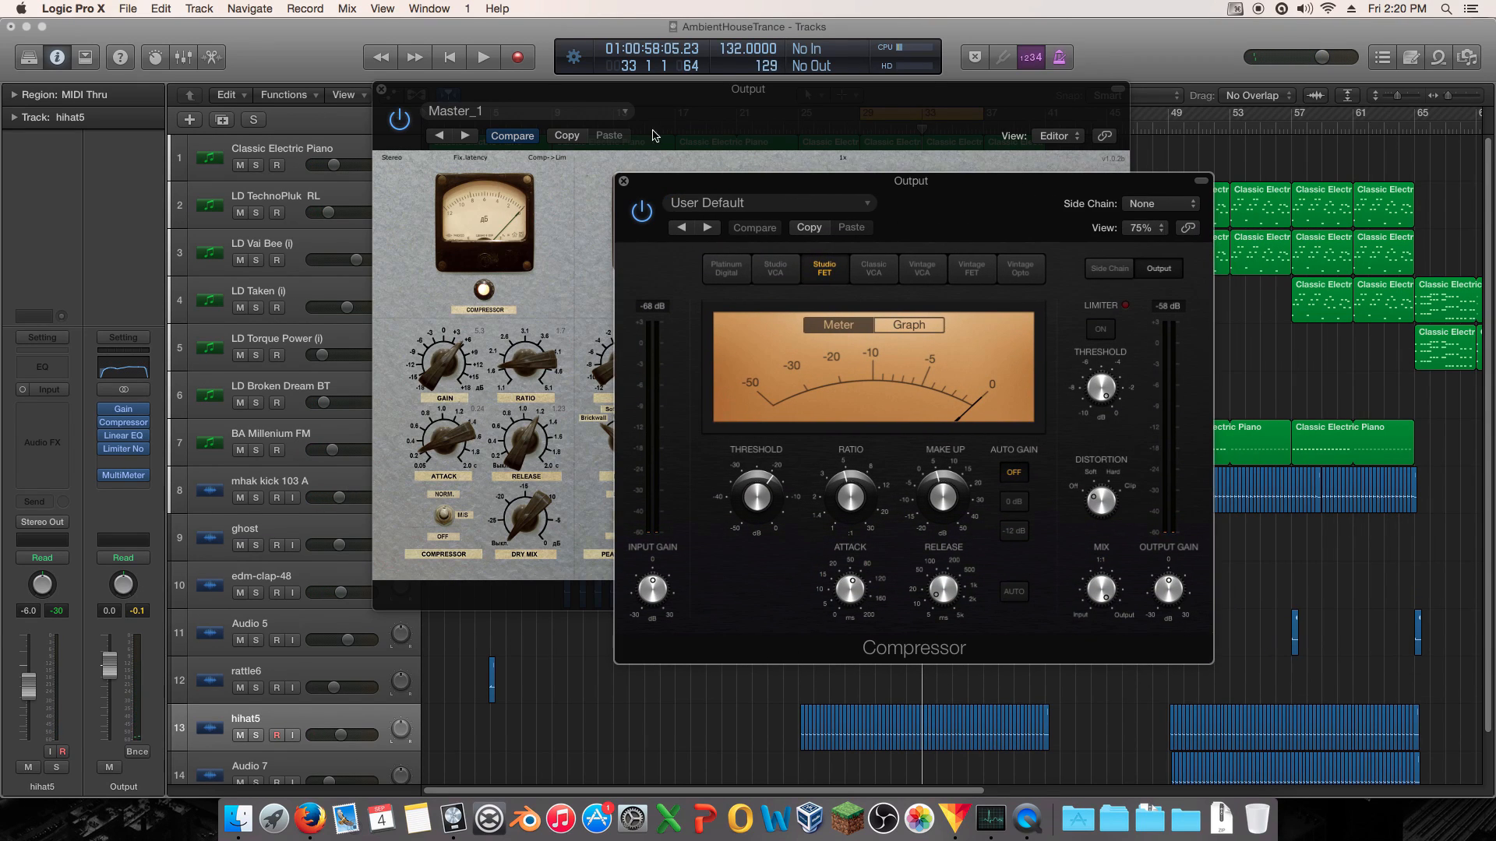
{"action": "left_click_drag", "start_coordinate": [635, 188], "coordinate": [760, 158]}
{"action": "left_click", "coordinate": [746, 151]}
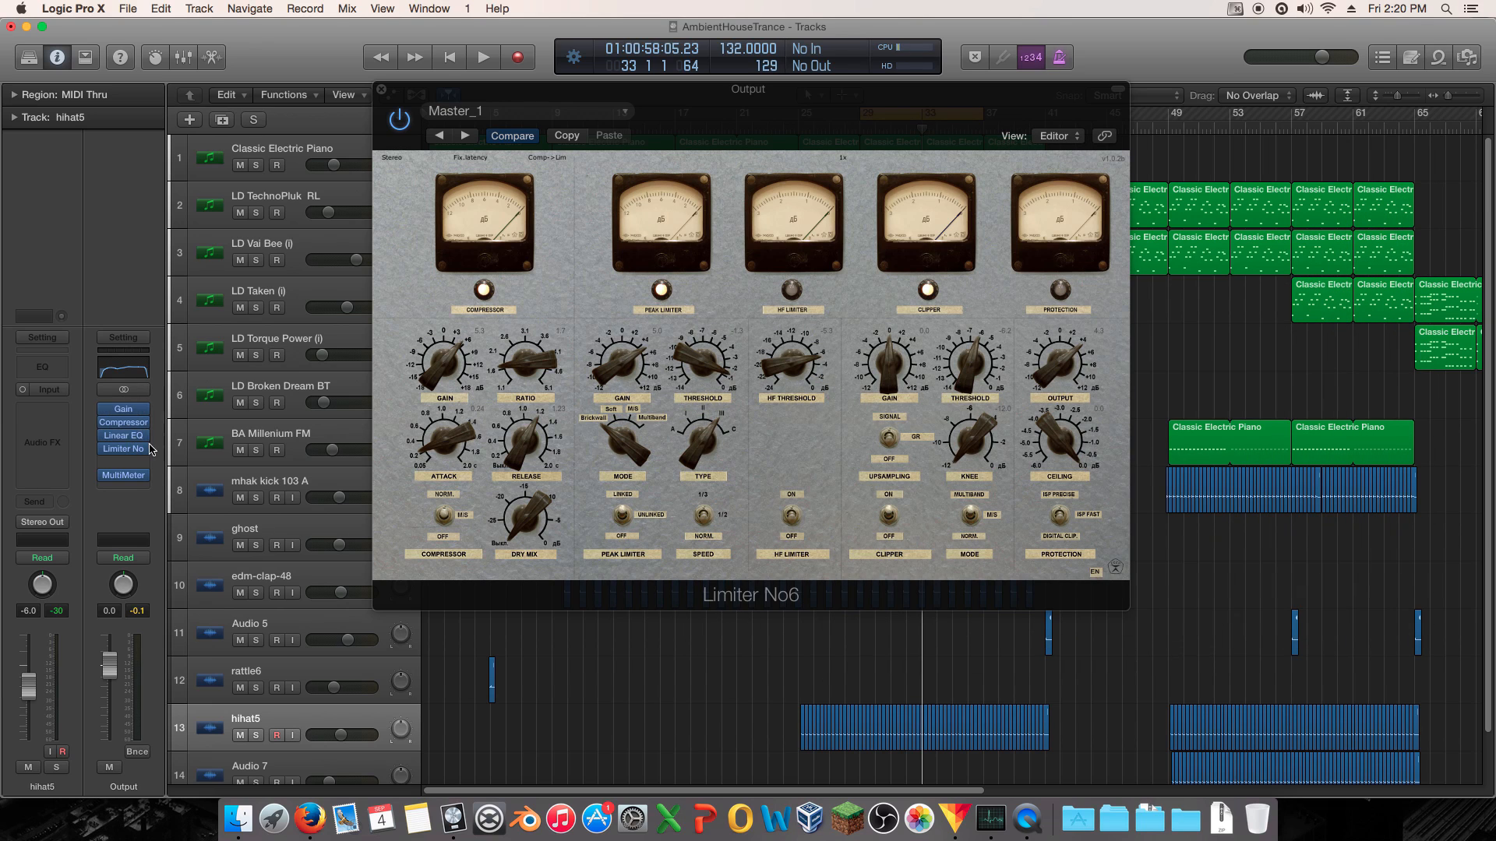
- Insert George Yohng's W1 Limiter in the output channel's free effect slot after Limiter No6
{"action": "left_click", "coordinate": [111, 464]}
{"action": "mouse_move", "coordinate": [173, 653]}
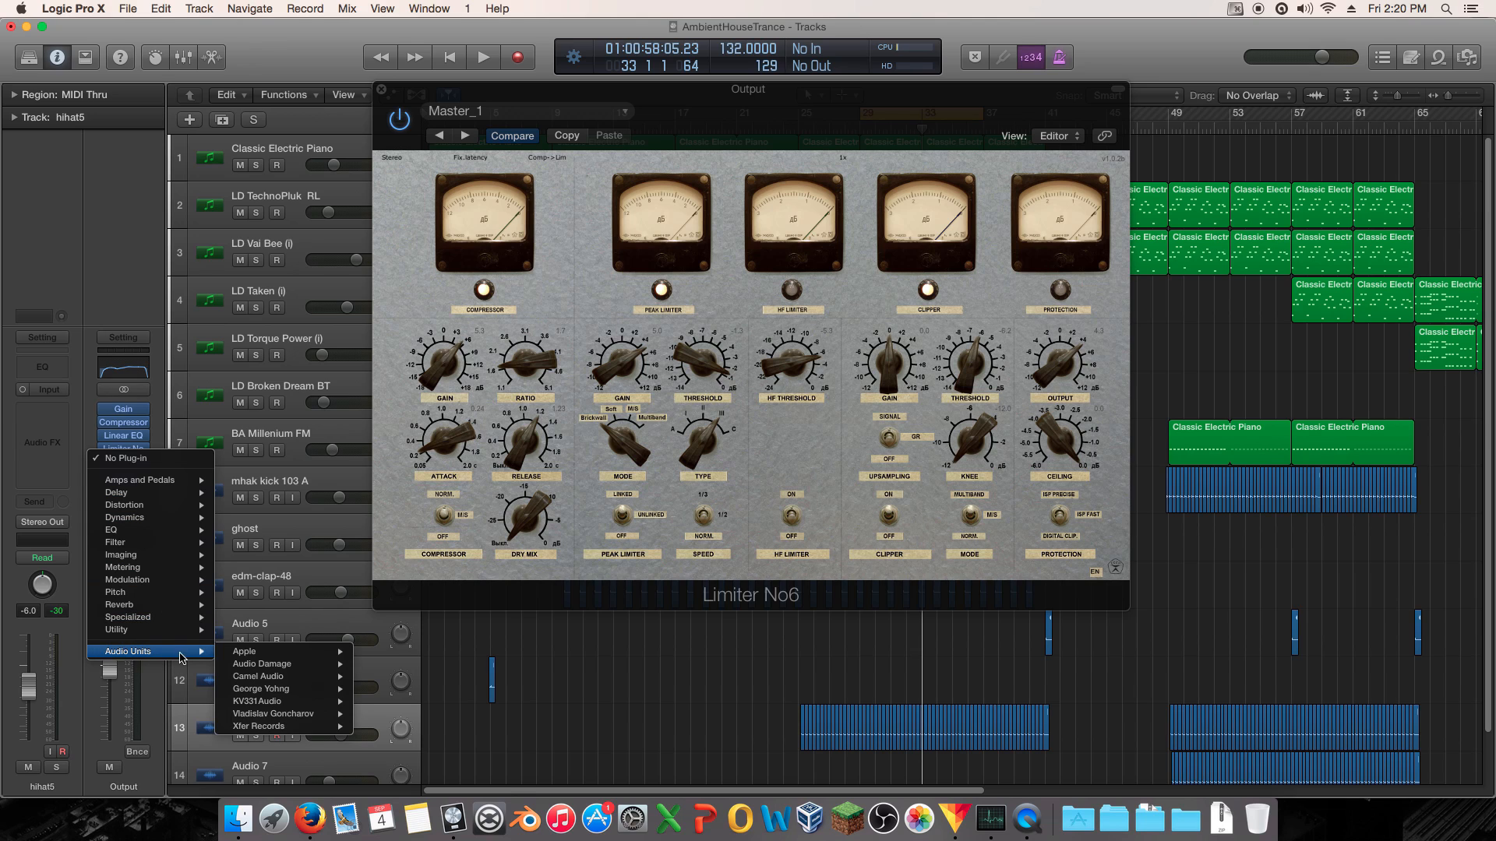
{"action": "mouse_move", "coordinate": [302, 667]}
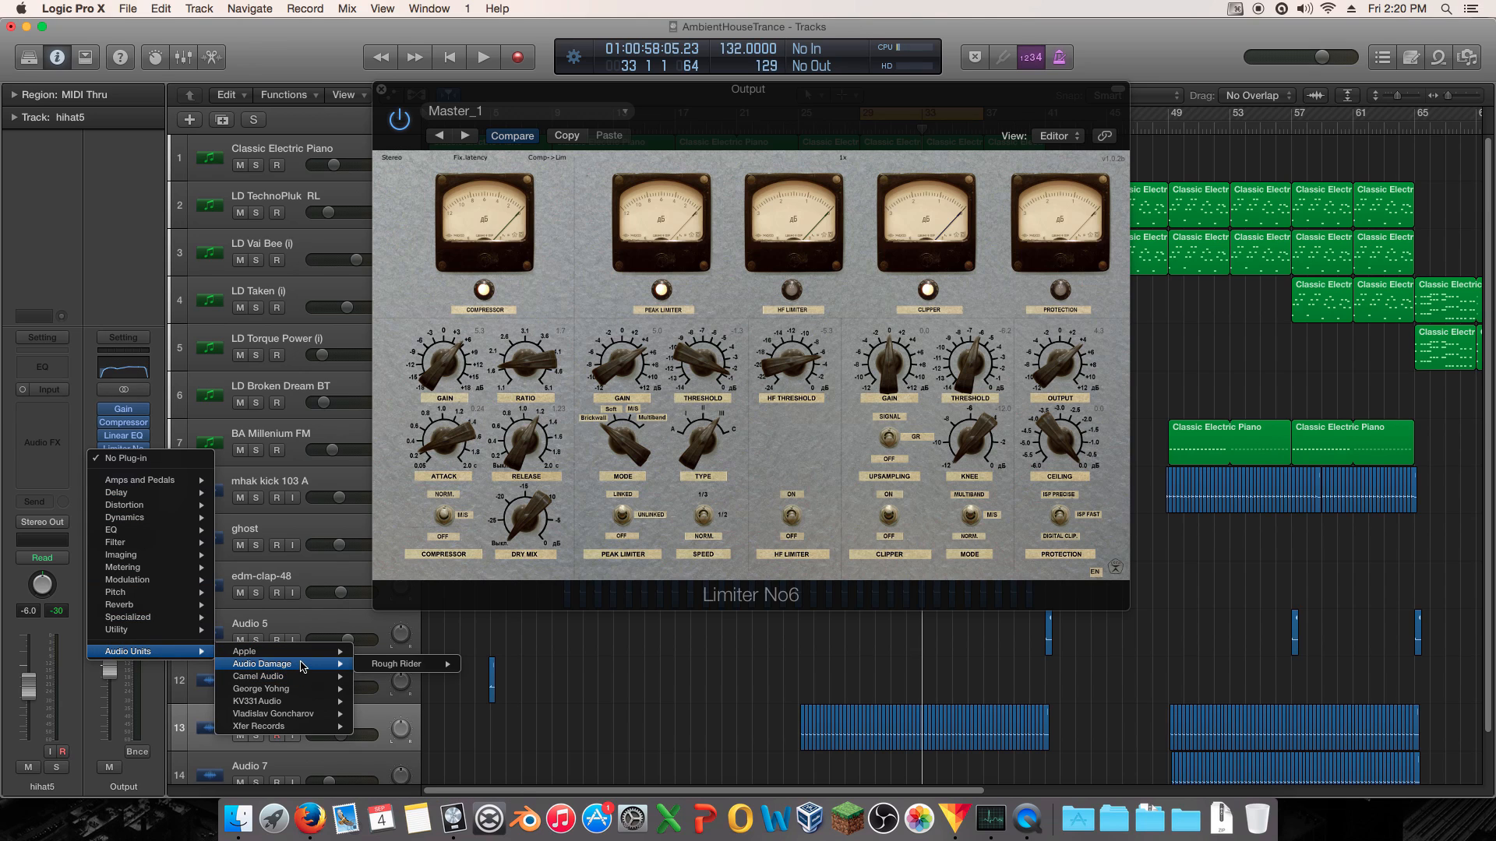
{"action": "mouse_move", "coordinate": [300, 731]}
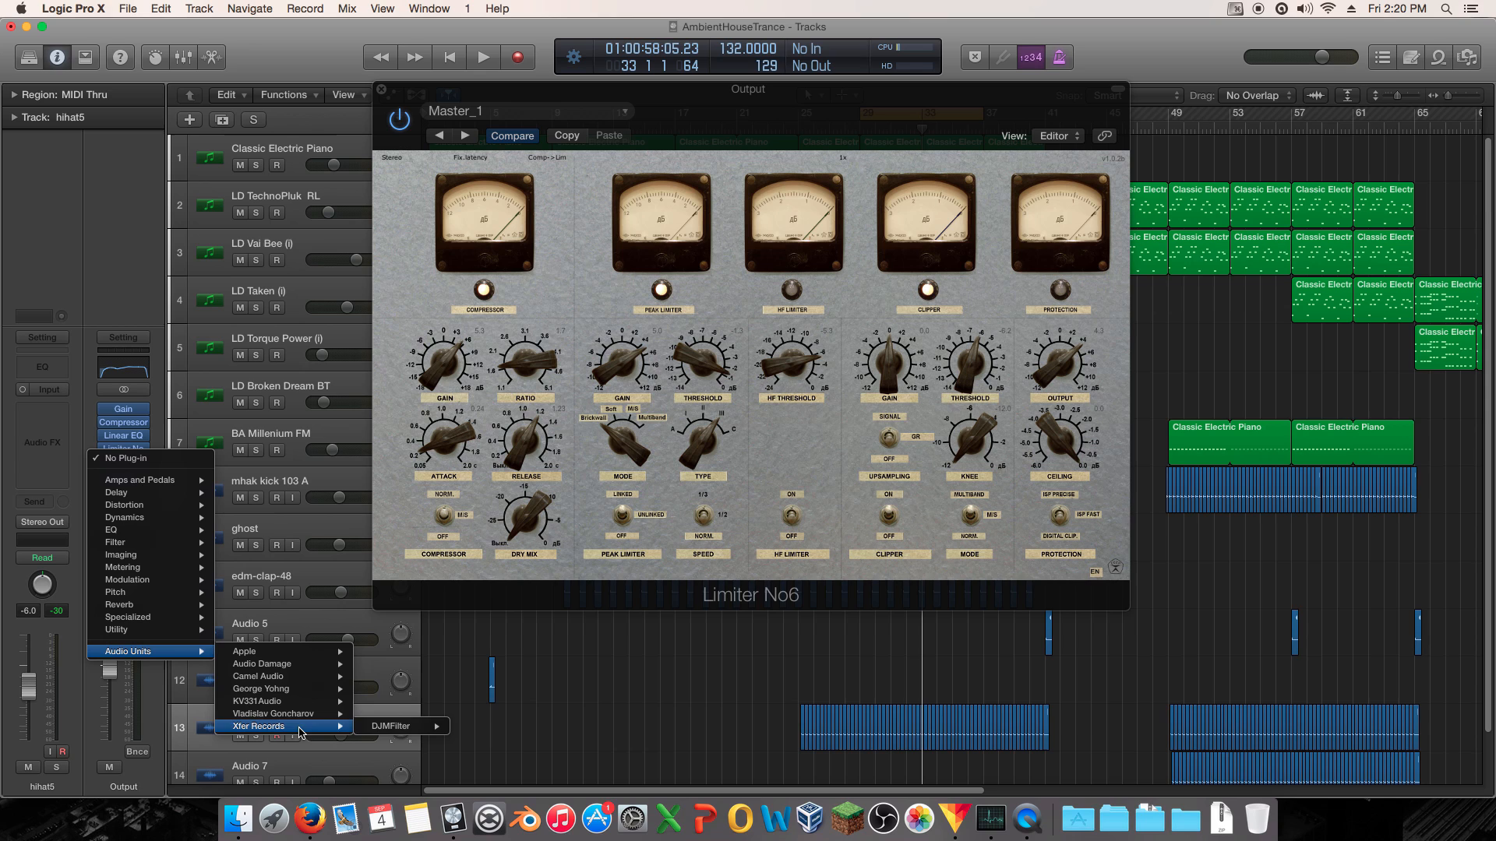
{"action": "mouse_move", "coordinate": [319, 690]}
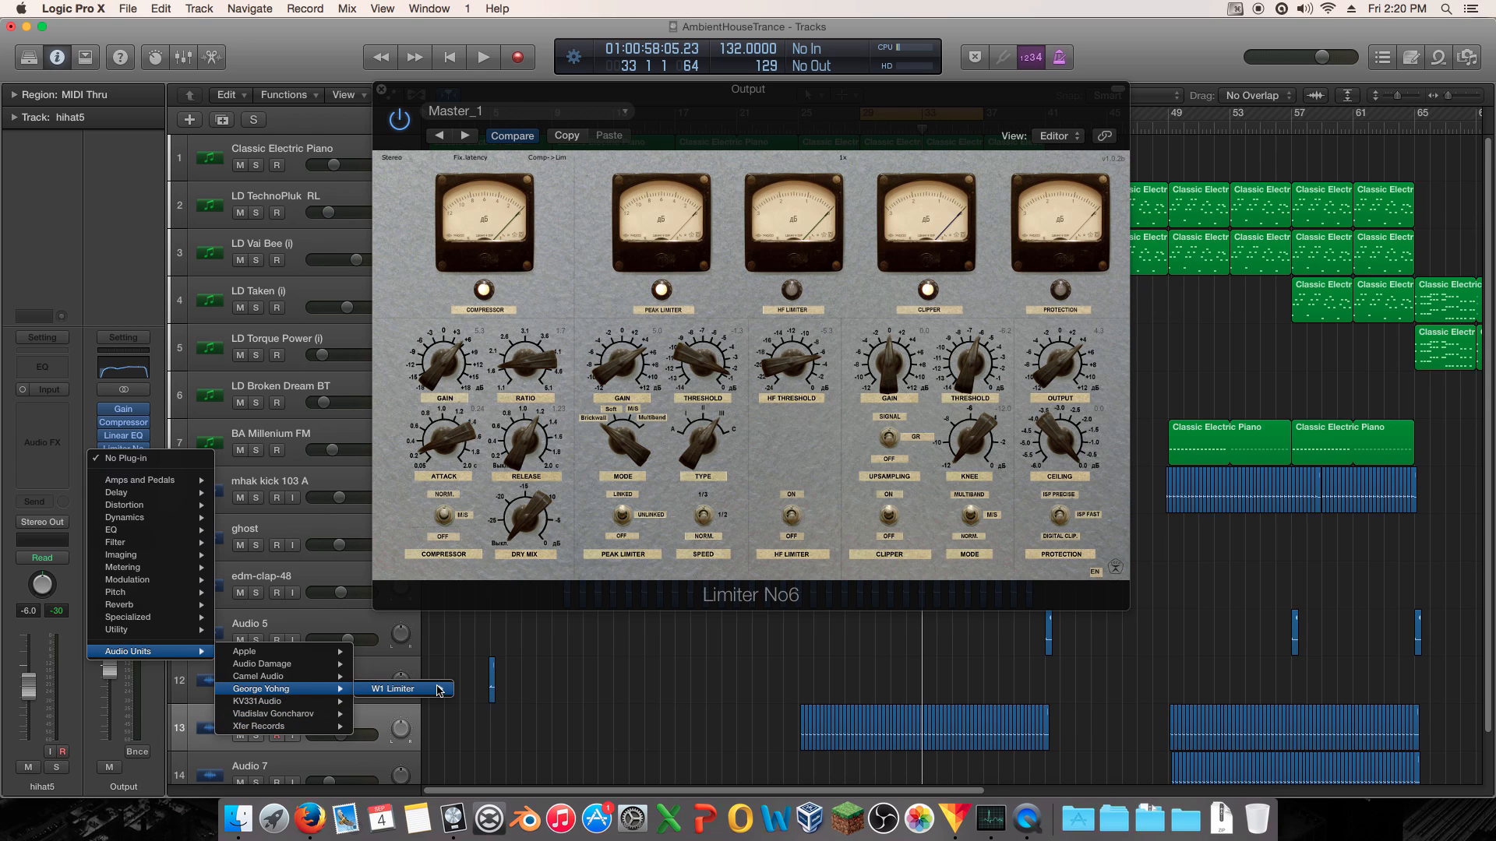
{"action": "left_click", "coordinate": [438, 689]}
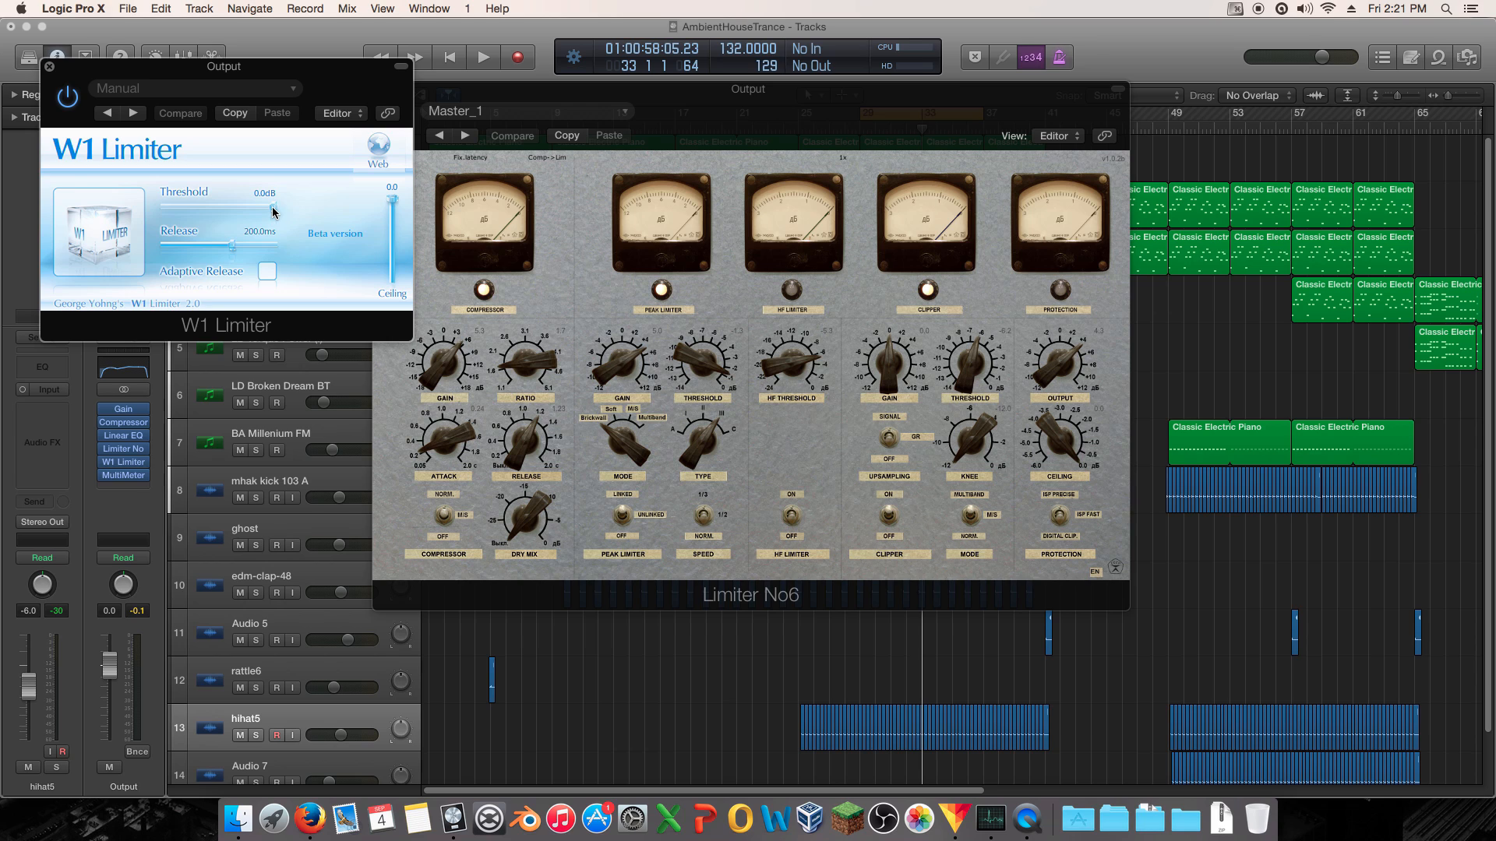
- Set the W1 Limiter's threshold to -0.7 dB during playback and compare the sound with the plug-in bypassed and active
{"action": "key", "text": "space"}
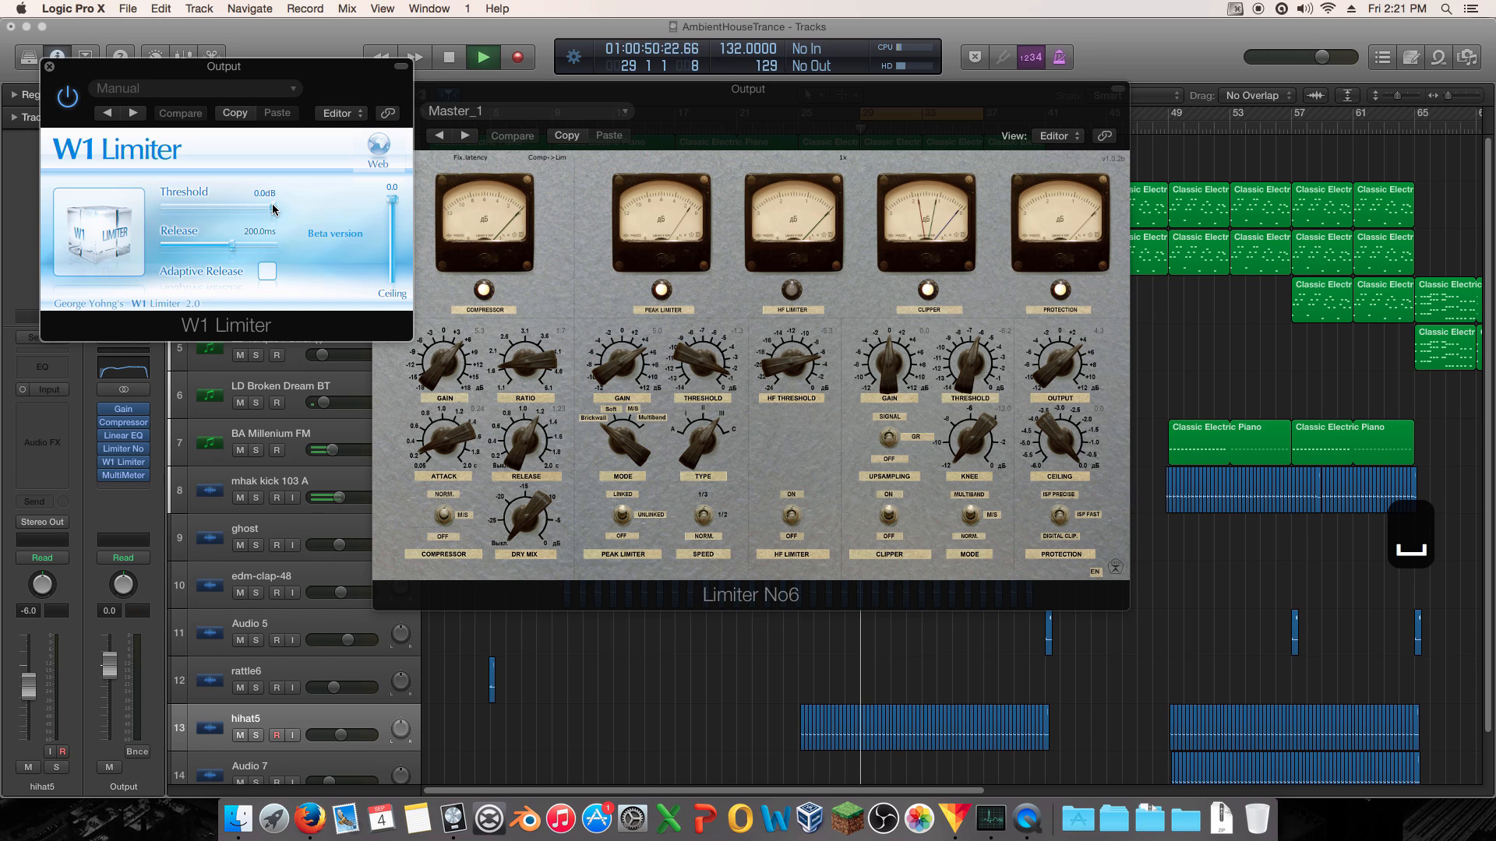
{"action": "mouse_move", "coordinate": [273, 209]}
{"action": "left_mouse_down"}
{"action": "mouse_move", "coordinate": [253, 212]}
{"action": "mouse_move", "coordinate": [268, 210]}
{"action": "left_mouse_up"}
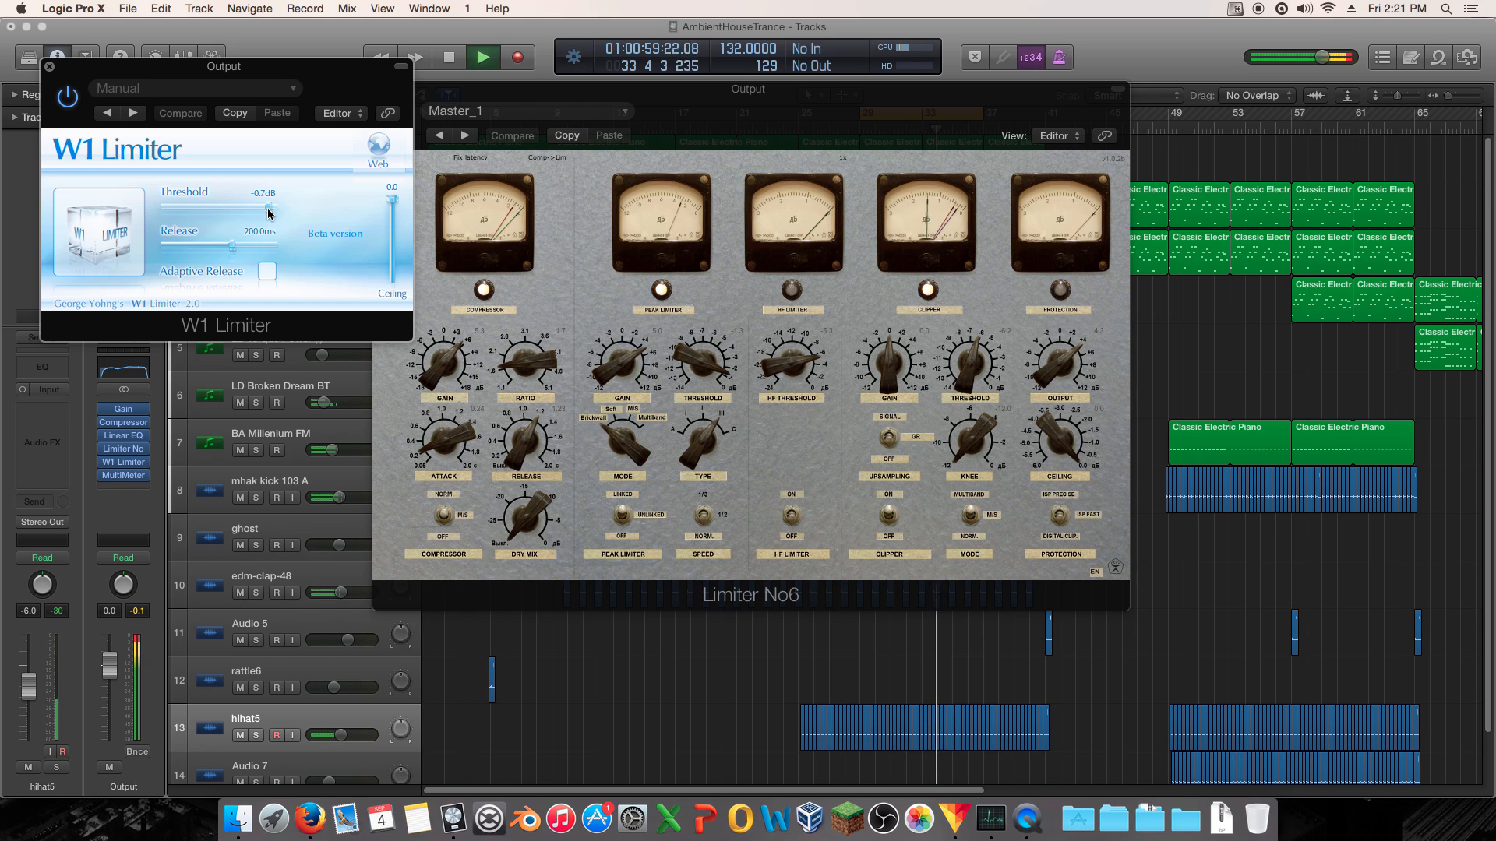
{"action": "left_click", "coordinate": [68, 102]}
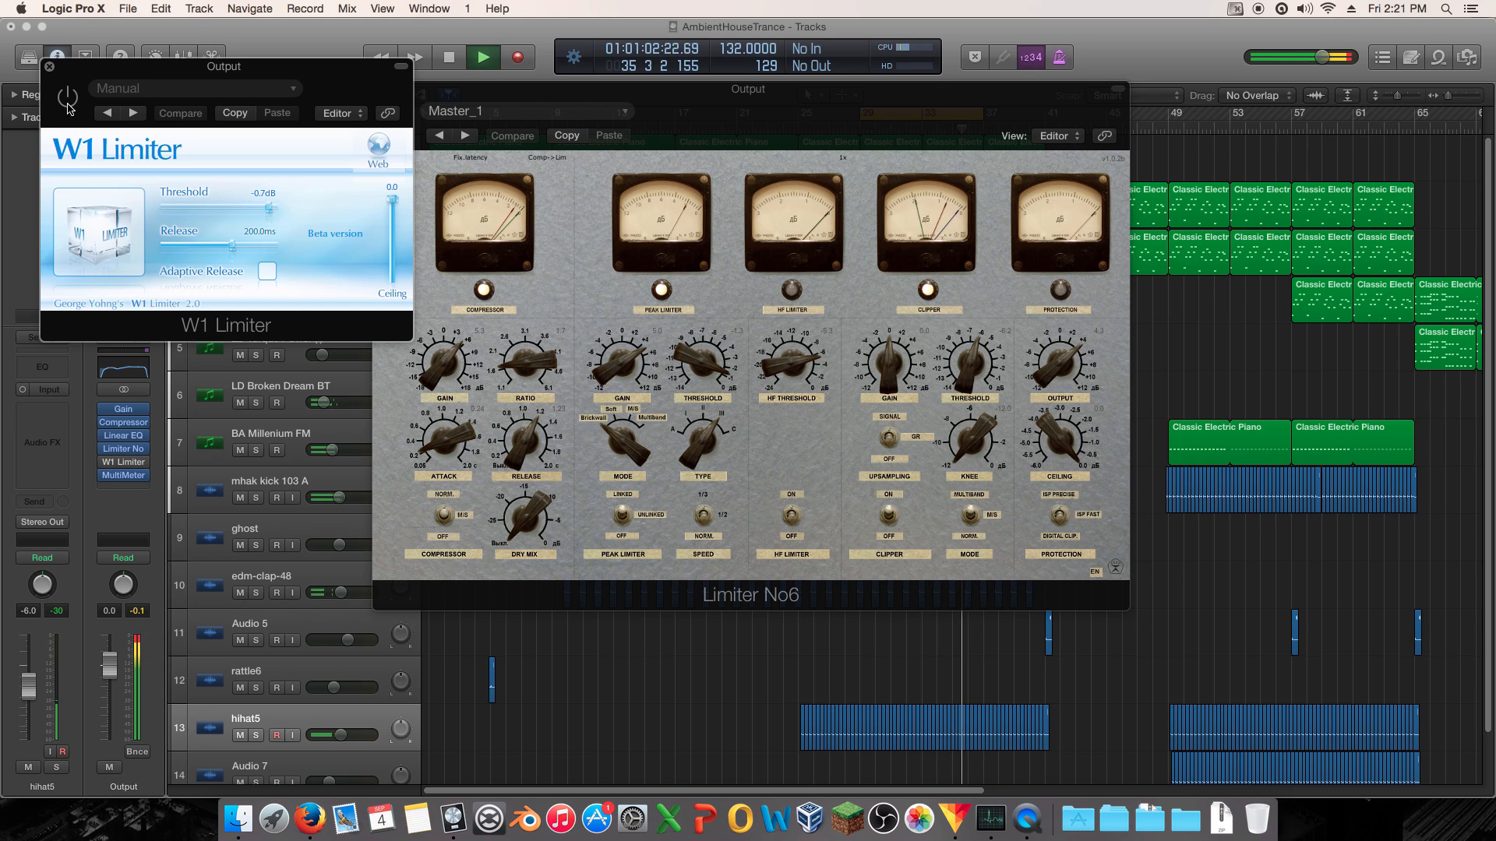
{"action": "left_click", "coordinate": [69, 105]}
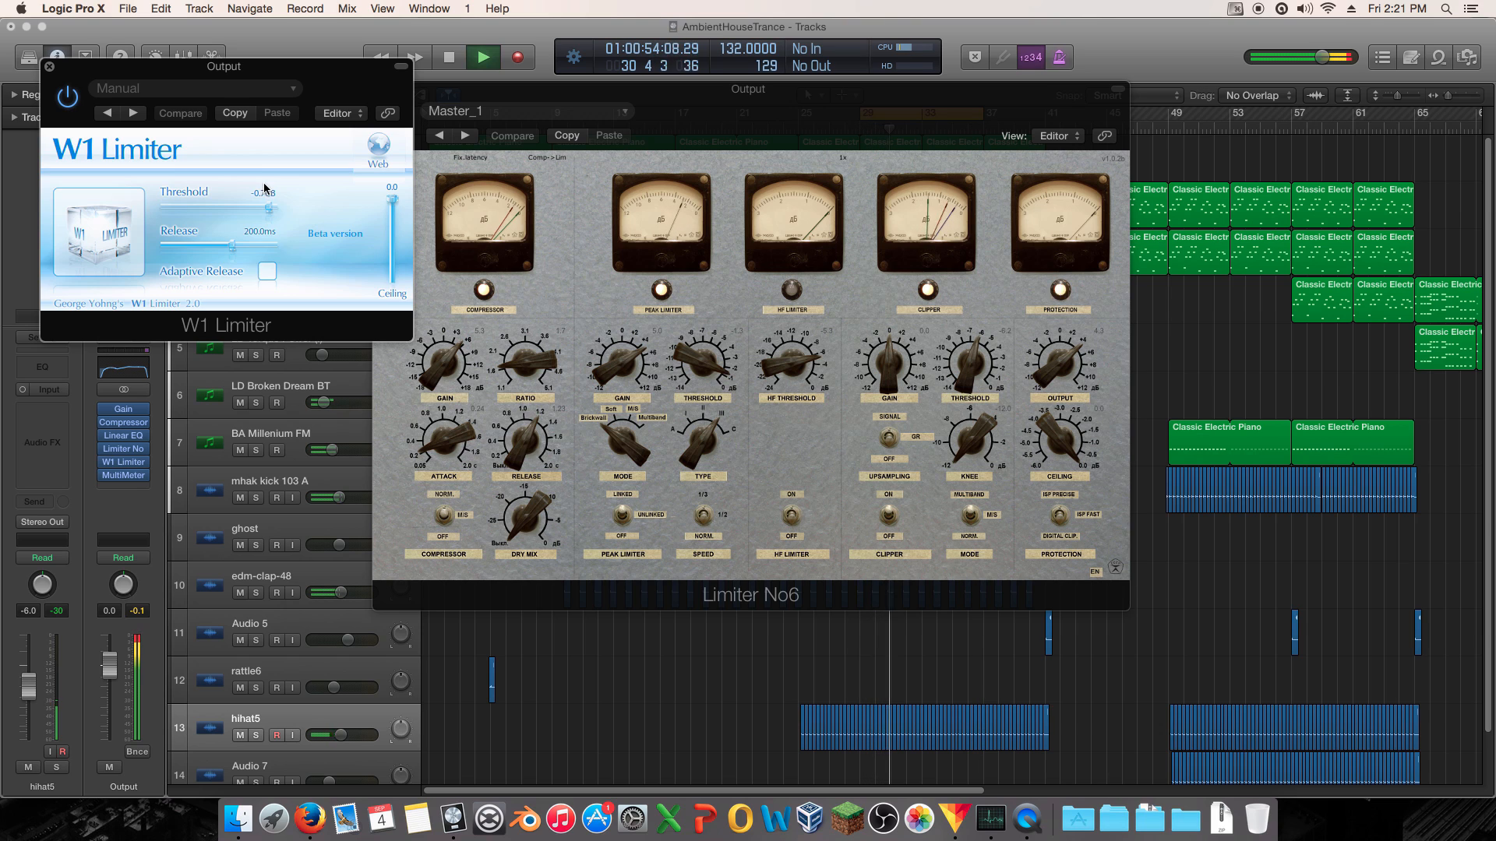
- Try adaptive release, set the W1 Limiter's release to 19.4 ms without it, stop playback and move its window over Limiter No6
{"action": "left_click", "coordinate": [267, 271]}
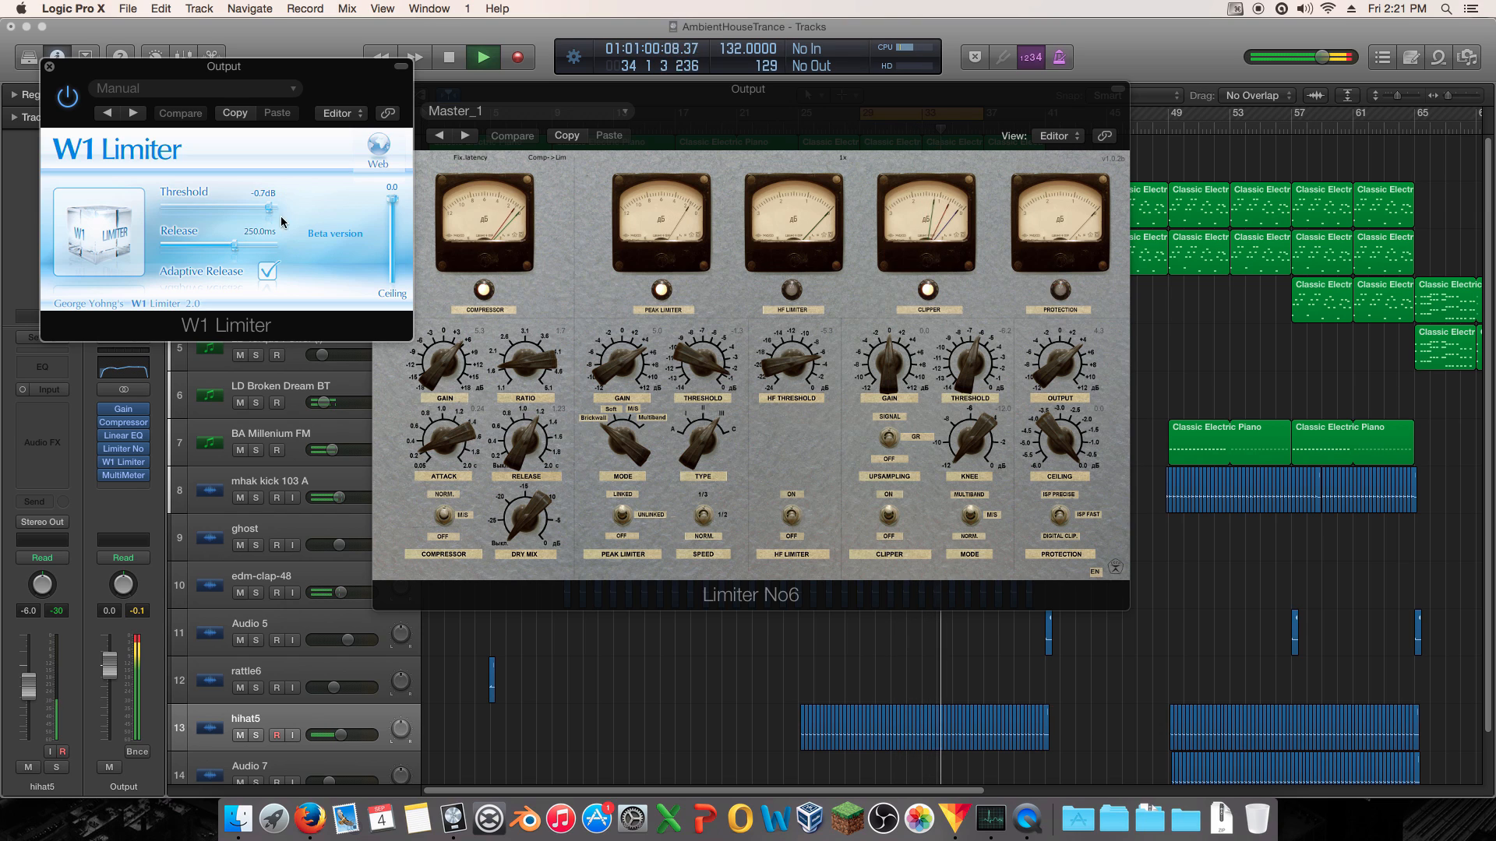
{"action": "left_click_drag", "start_coordinate": [236, 248], "coordinate": [199, 251]}
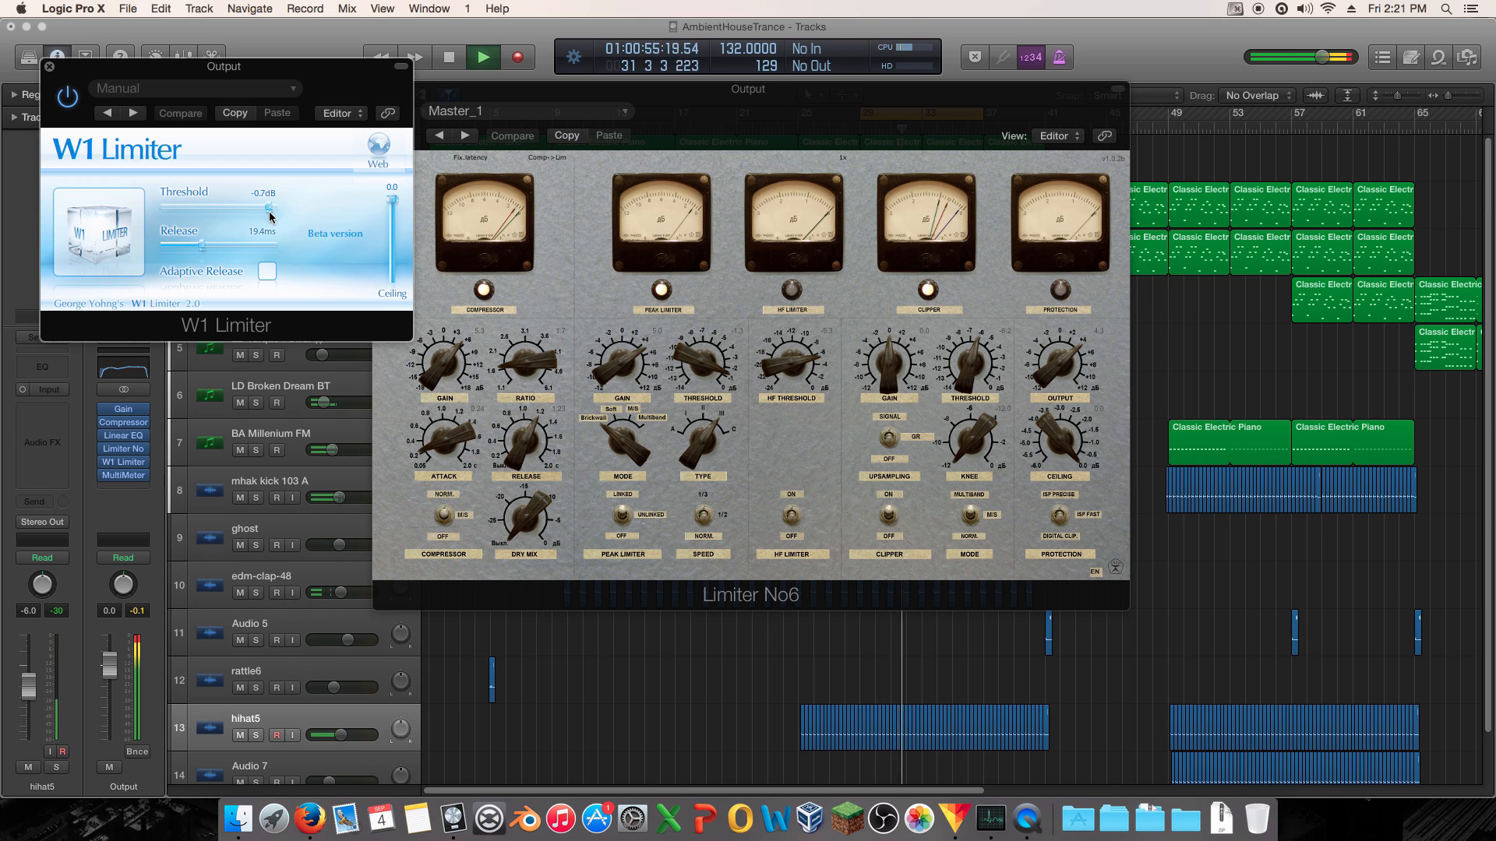
{"action": "left_click", "coordinate": [69, 96]}
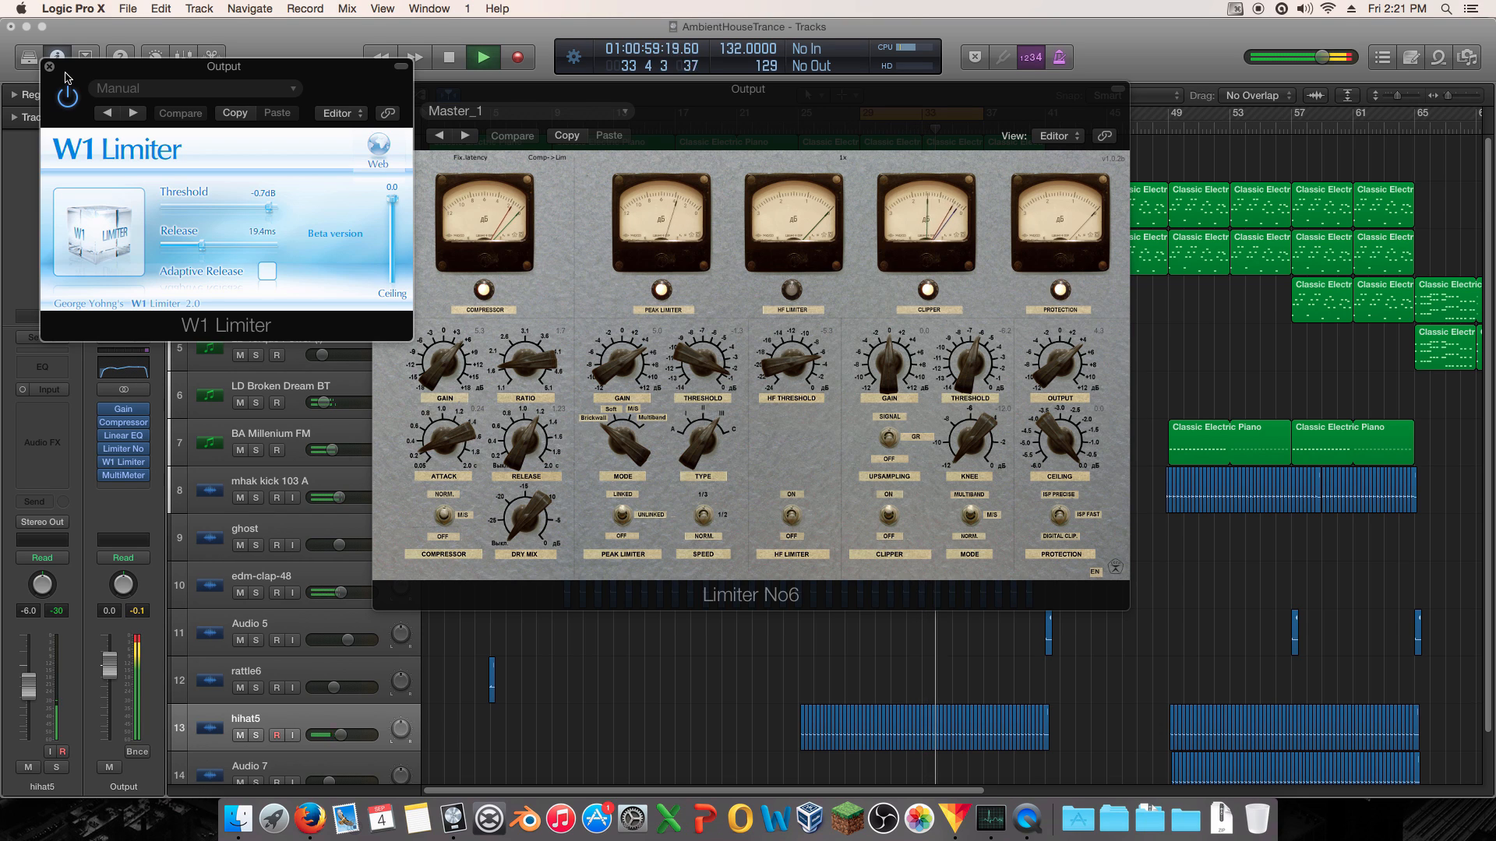
{"action": "key", "text": "space"}
{"action": "left_click_drag", "start_coordinate": [68, 73], "coordinate": [517, 116]}
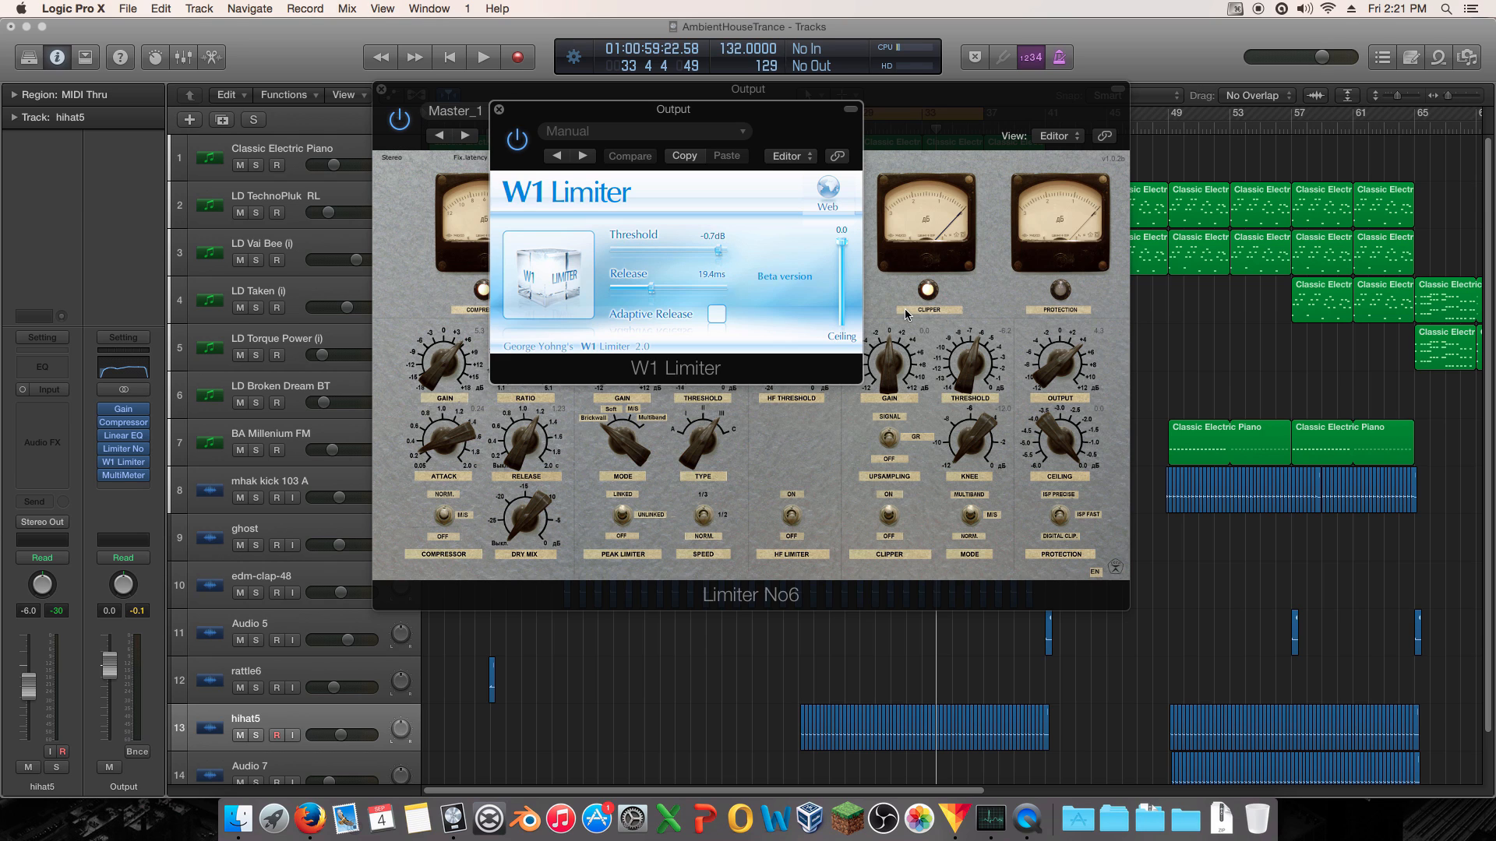
- Close the W1 Limiter and Limiter No6 windows and open the output channel's Compressor
{"action": "left_click", "coordinate": [499, 110]}
{"action": "left_click", "coordinate": [382, 90]}
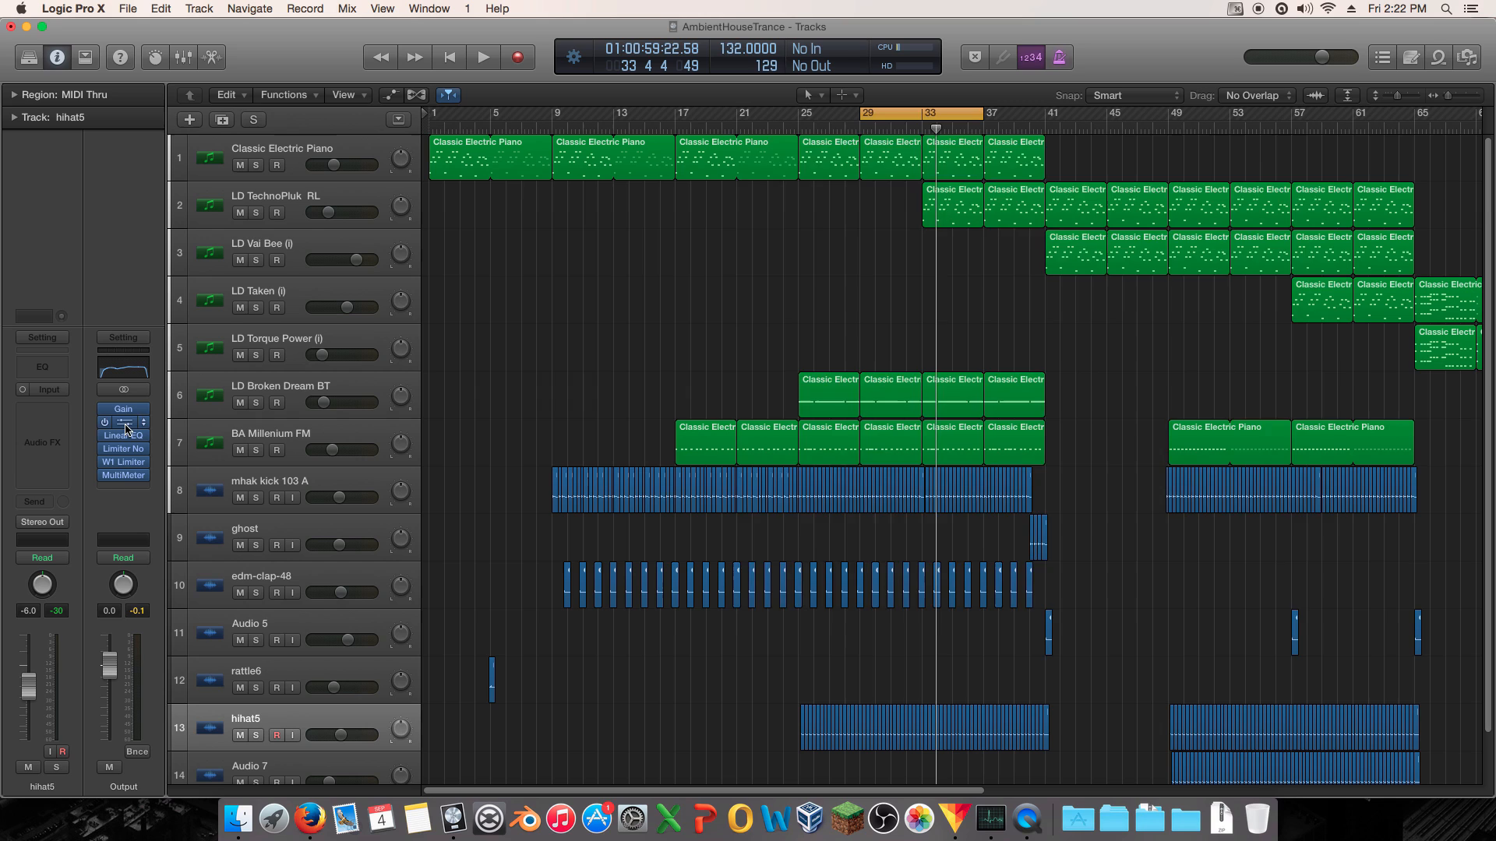
{"action": "left_click", "coordinate": [124, 423]}
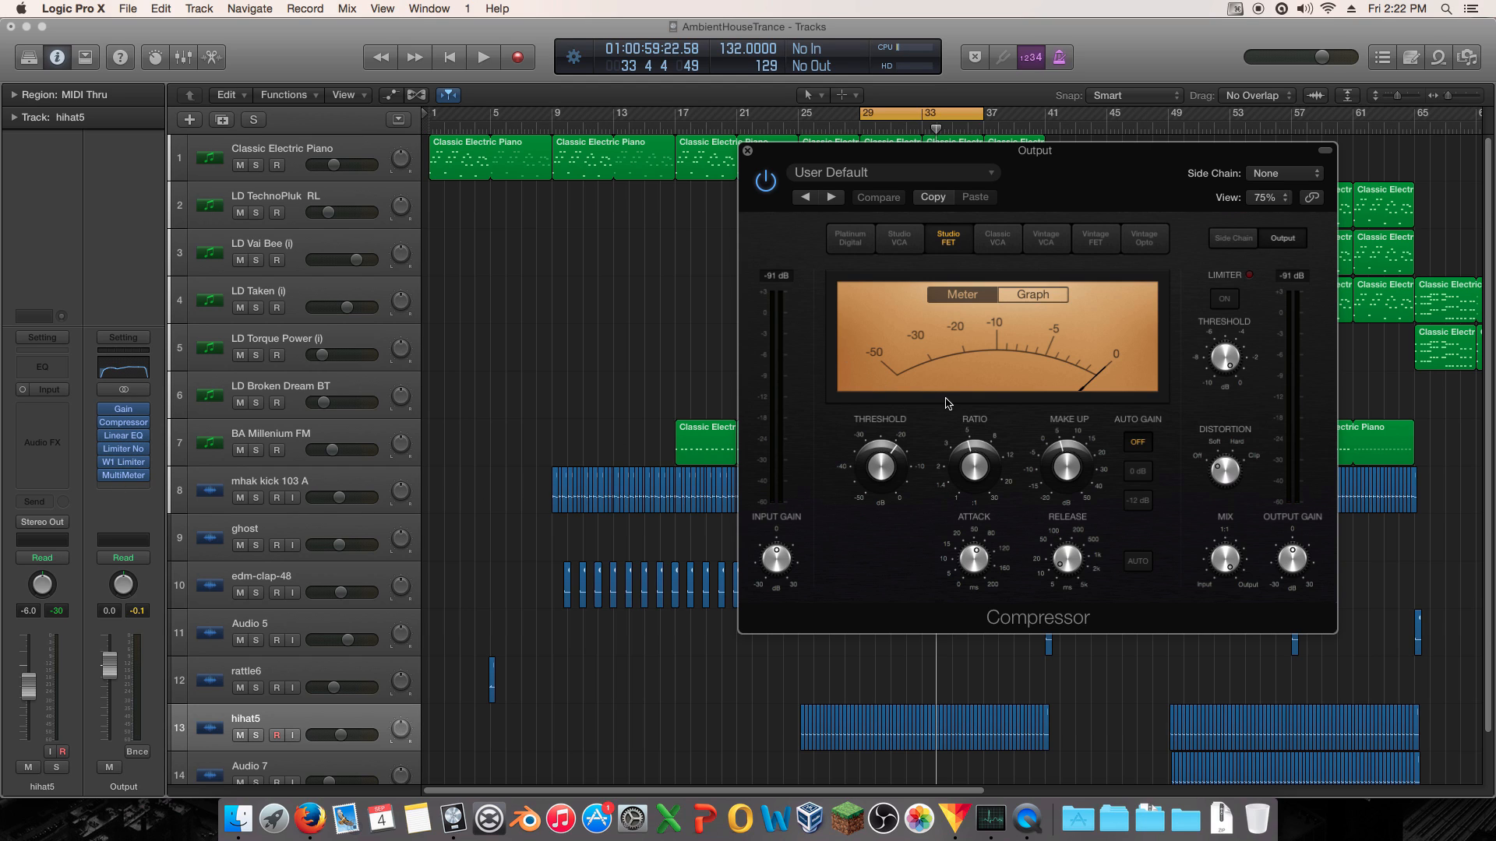
- During playback, set the Compressor's threshold to about -20.5 dB, attack to 44 ms, release to 8 ms and make-up gain to 5 dB
{"action": "key", "text": "space"}
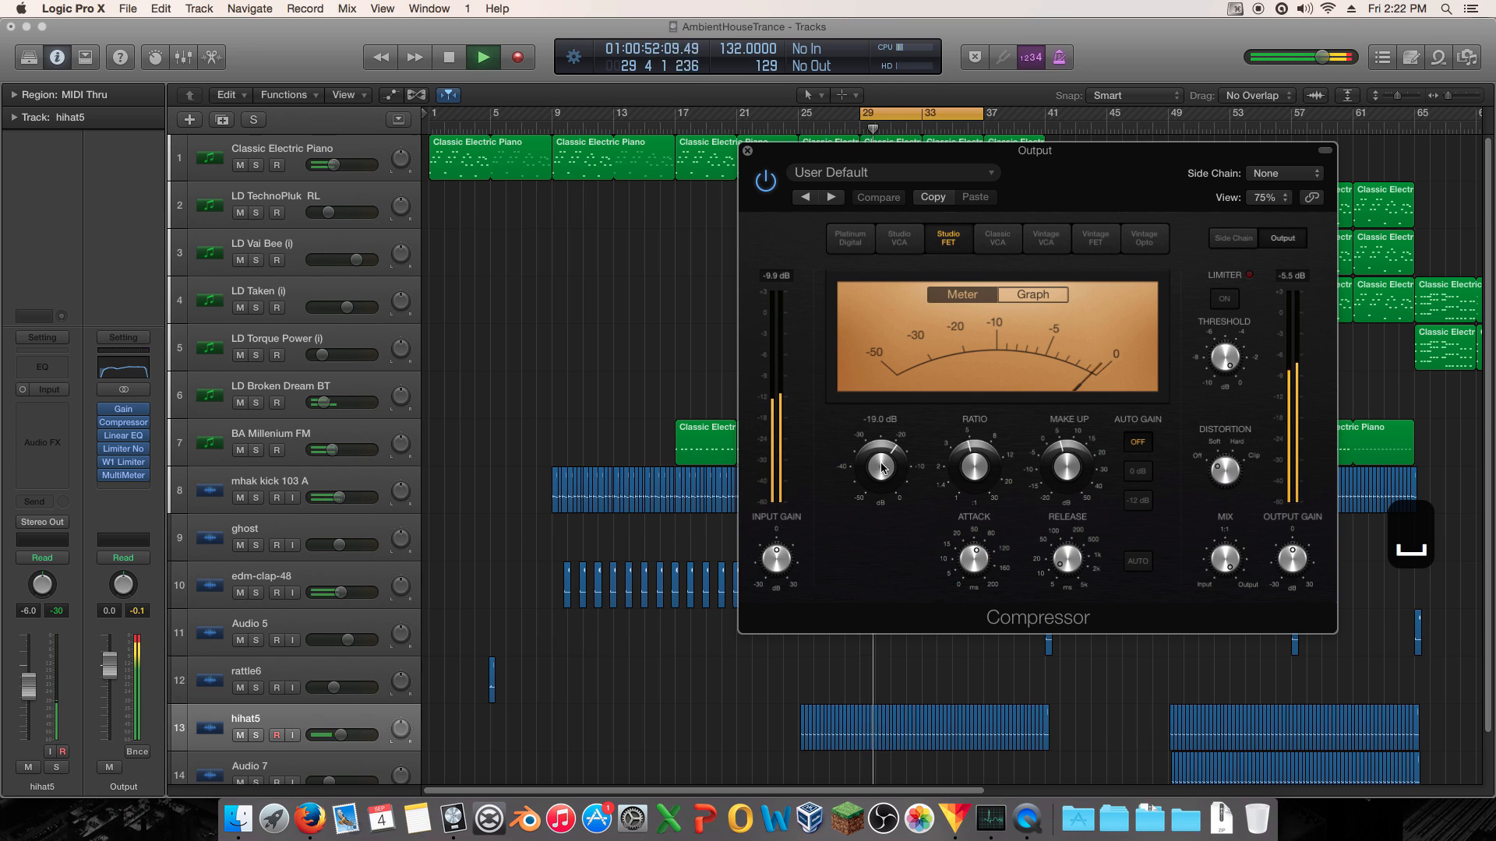
{"action": "mouse_move", "coordinate": [881, 467]}
{"action": "left_mouse_down"}
{"action": "mouse_move", "coordinate": [882, 442]}
{"action": "mouse_move", "coordinate": [874, 502]}
{"action": "mouse_move", "coordinate": [882, 478]}
{"action": "left_mouse_up"}
{"action": "mouse_move", "coordinate": [978, 563]}
{"action": "left_mouse_down"}
{"action": "mouse_move", "coordinate": [981, 543]}
{"action": "mouse_move", "coordinate": [966, 639]}
{"action": "mouse_move", "coordinate": [979, 580]}
{"action": "left_mouse_up"}
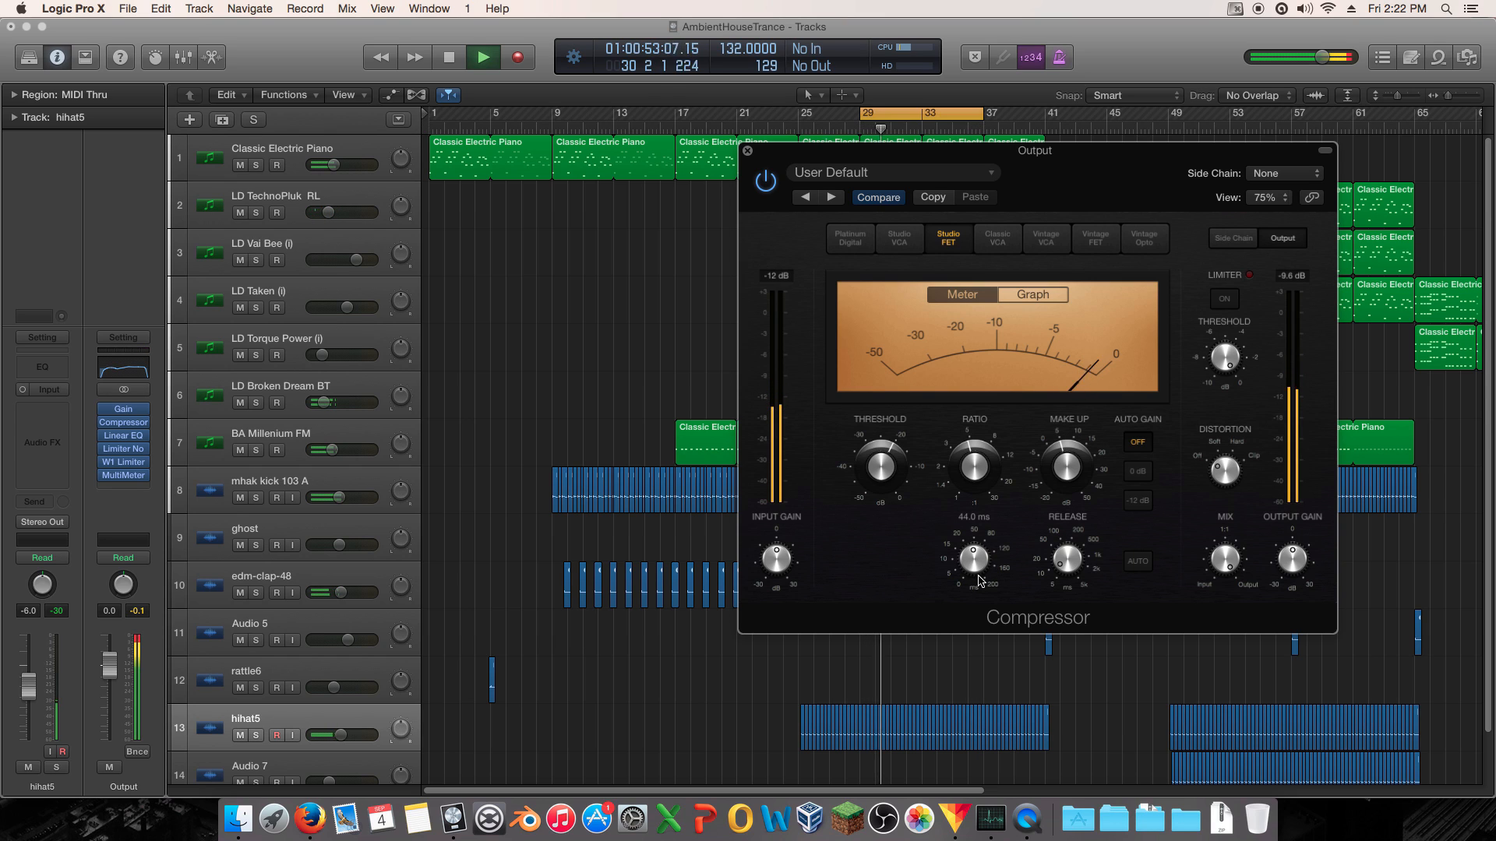
{"action": "mouse_move", "coordinate": [1064, 561]}
{"action": "left_mouse_down"}
{"action": "mouse_move", "coordinate": [1077, 528]}
{"action": "mouse_move", "coordinate": [1067, 567]}
{"action": "left_mouse_up"}
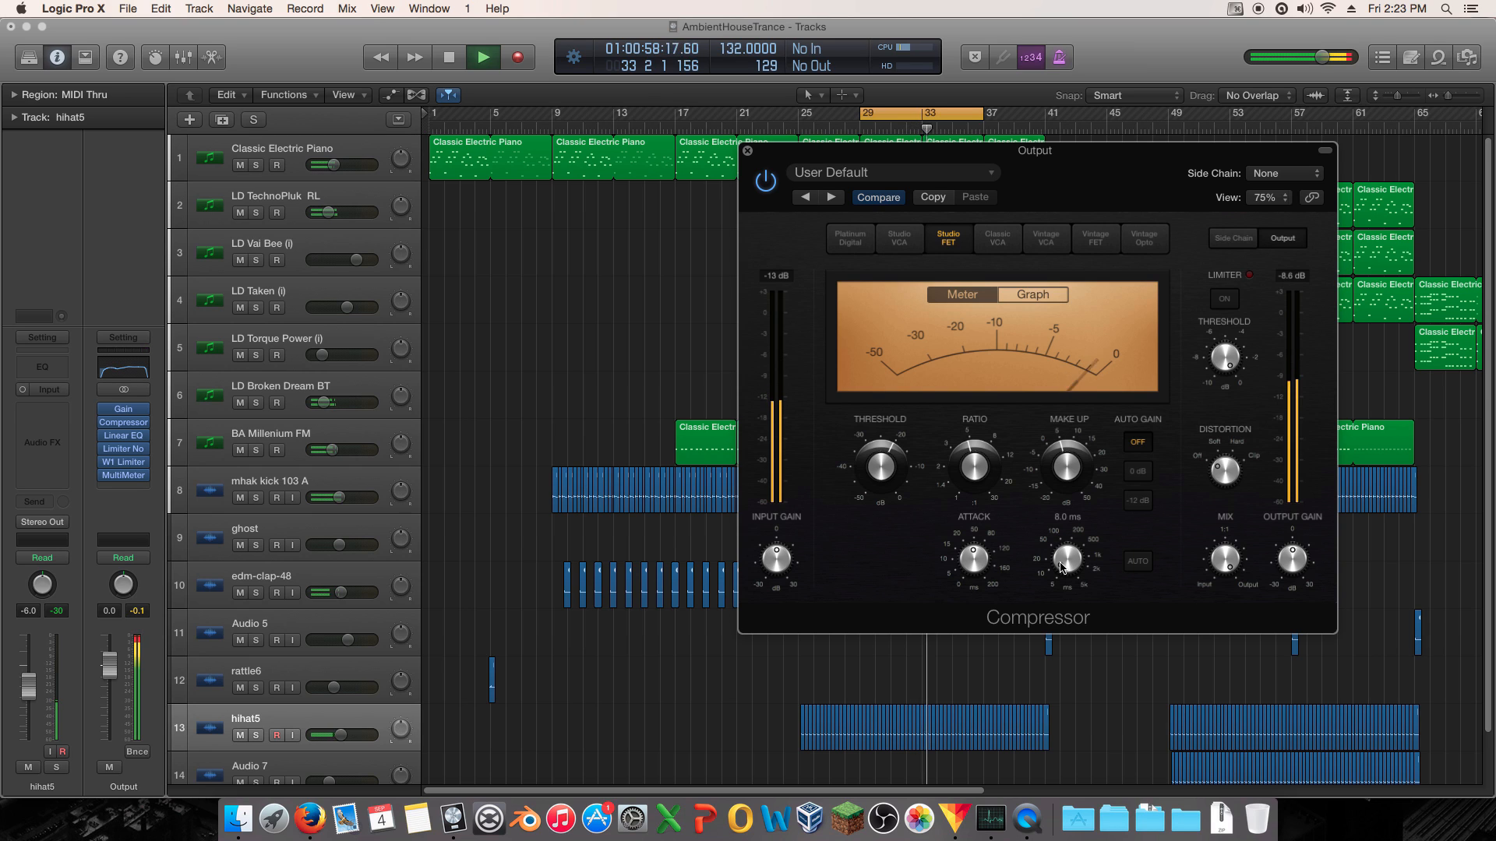
{"action": "key", "text": "space"}
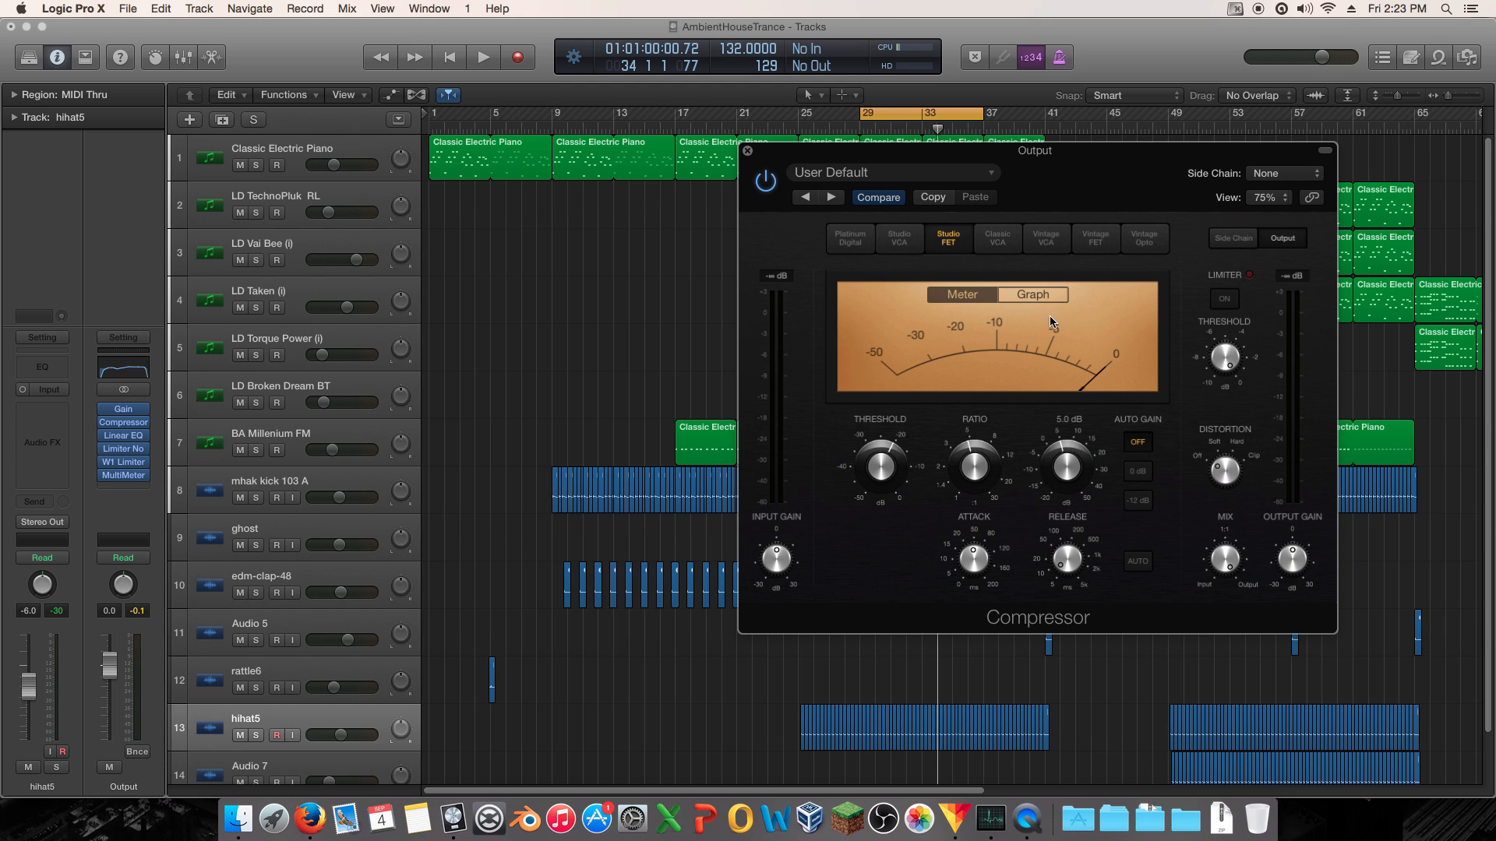
- Switch the Compressor's display to the graph view and play the song briefly
{"action": "left_click", "coordinate": [1046, 296]}
{"action": "key", "text": "space"}
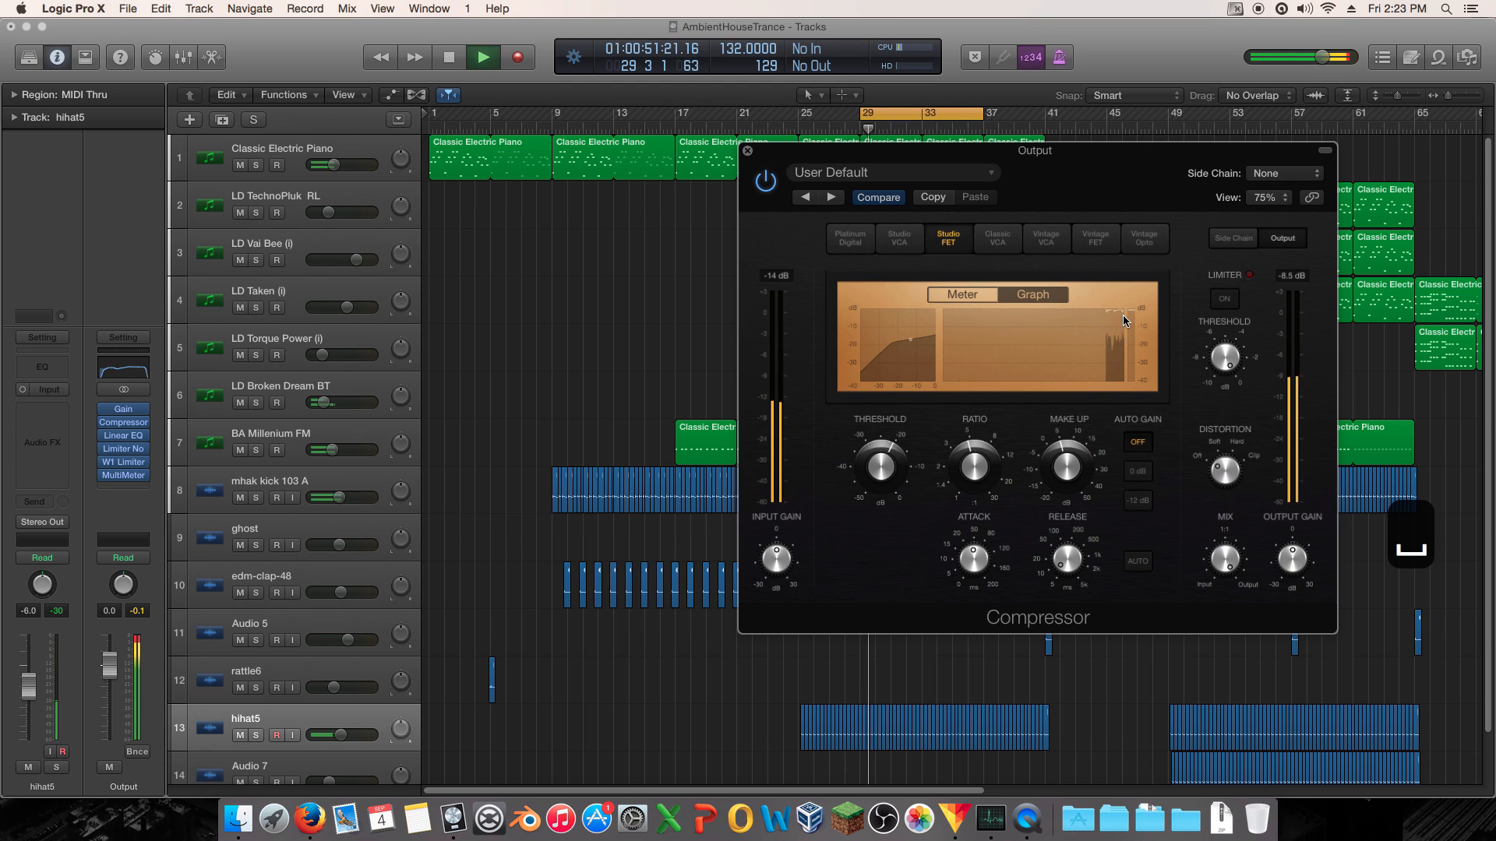
{"action": "key", "text": "space"}
- Try a Compressor ratio of 4.2:1, set it to 5.6:1 during playback, stop the song and close the Compressor
{"action": "mouse_move", "coordinate": [987, 546]}
{"action": "mouse_move", "coordinate": [986, 459]}
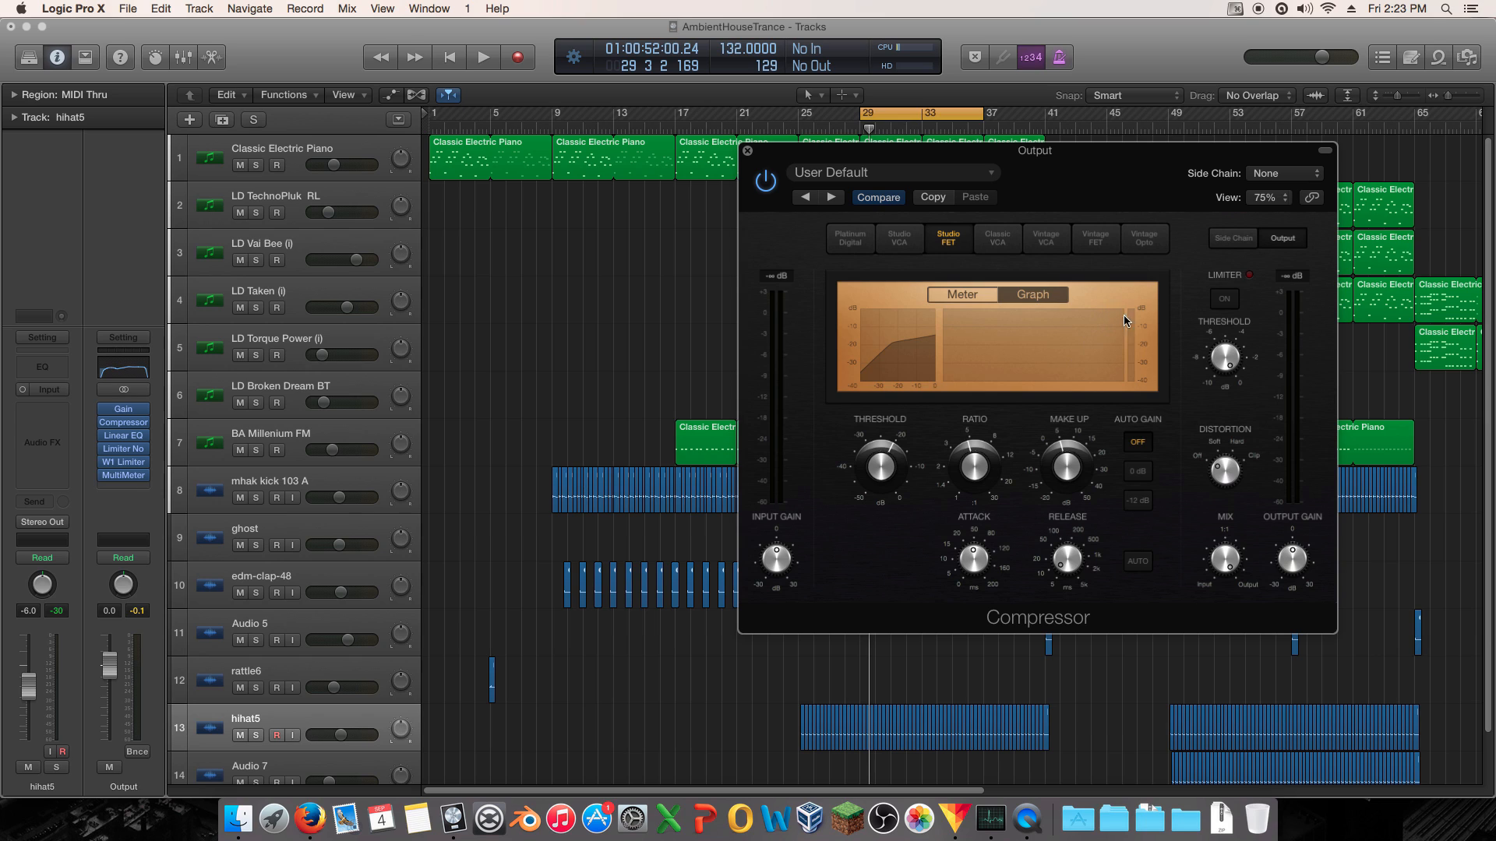
{"action": "mouse_move", "coordinate": [1060, 554]}
{"action": "mouse_move", "coordinate": [964, 460]}
{"action": "key", "text": "space"}
{"action": "mouse_move", "coordinate": [974, 468]}
{"action": "left_mouse_down"}
{"action": "mouse_move", "coordinate": [981, 427]}
{"action": "mouse_move", "coordinate": [966, 528]}
{"action": "mouse_move", "coordinate": [1002, 421]}
{"action": "mouse_move", "coordinate": [985, 475]}
{"action": "left_mouse_up"}
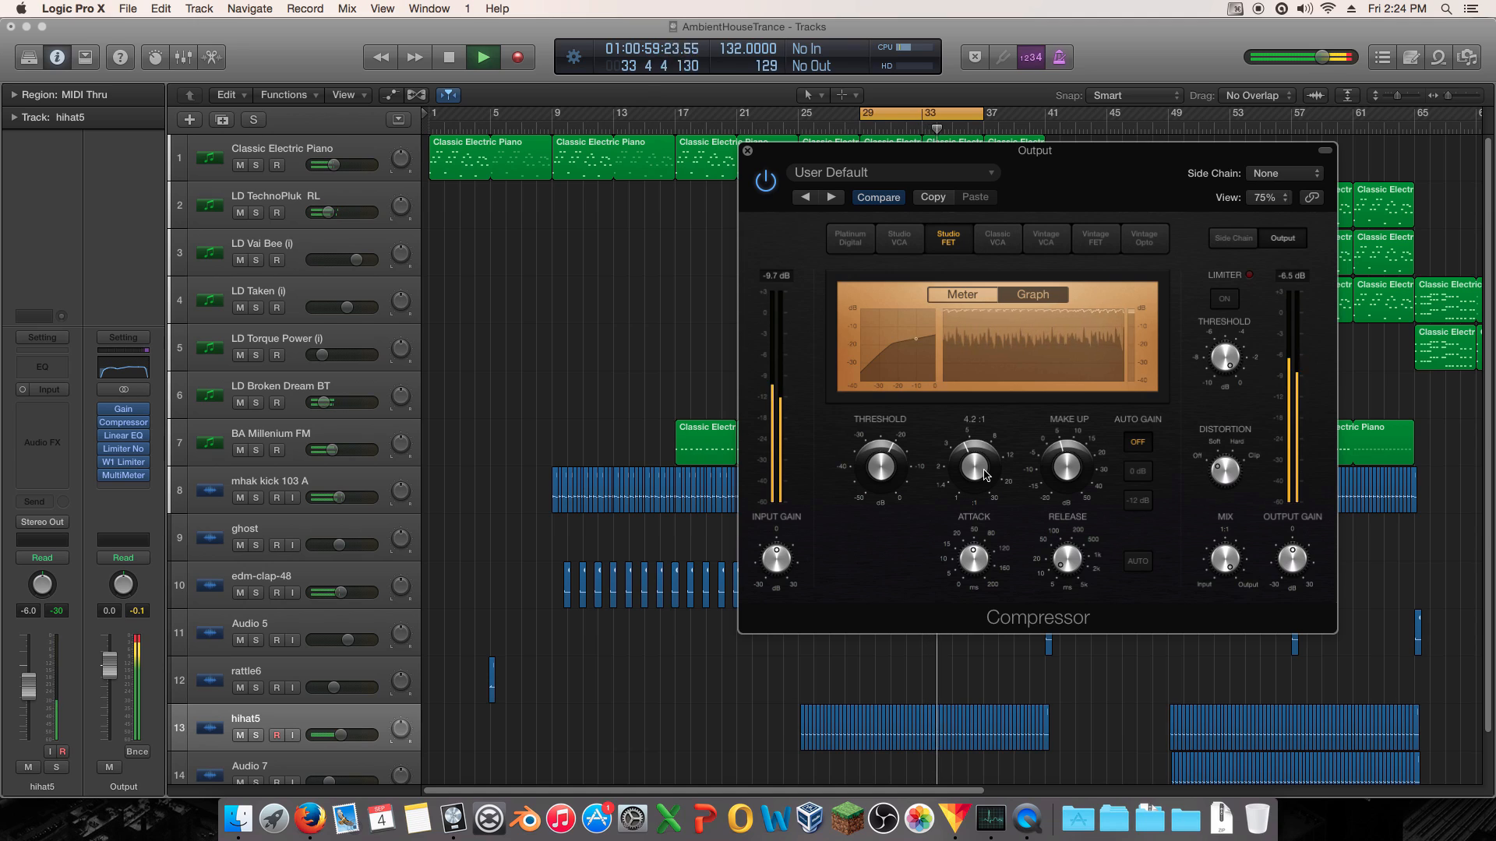
{"action": "mouse_move", "coordinate": [985, 475]}
{"action": "left_mouse_down"}
{"action": "mouse_move", "coordinate": [995, 439]}
{"action": "mouse_move", "coordinate": [967, 499]}
{"action": "mouse_move", "coordinate": [976, 457]}
{"action": "left_mouse_up"}
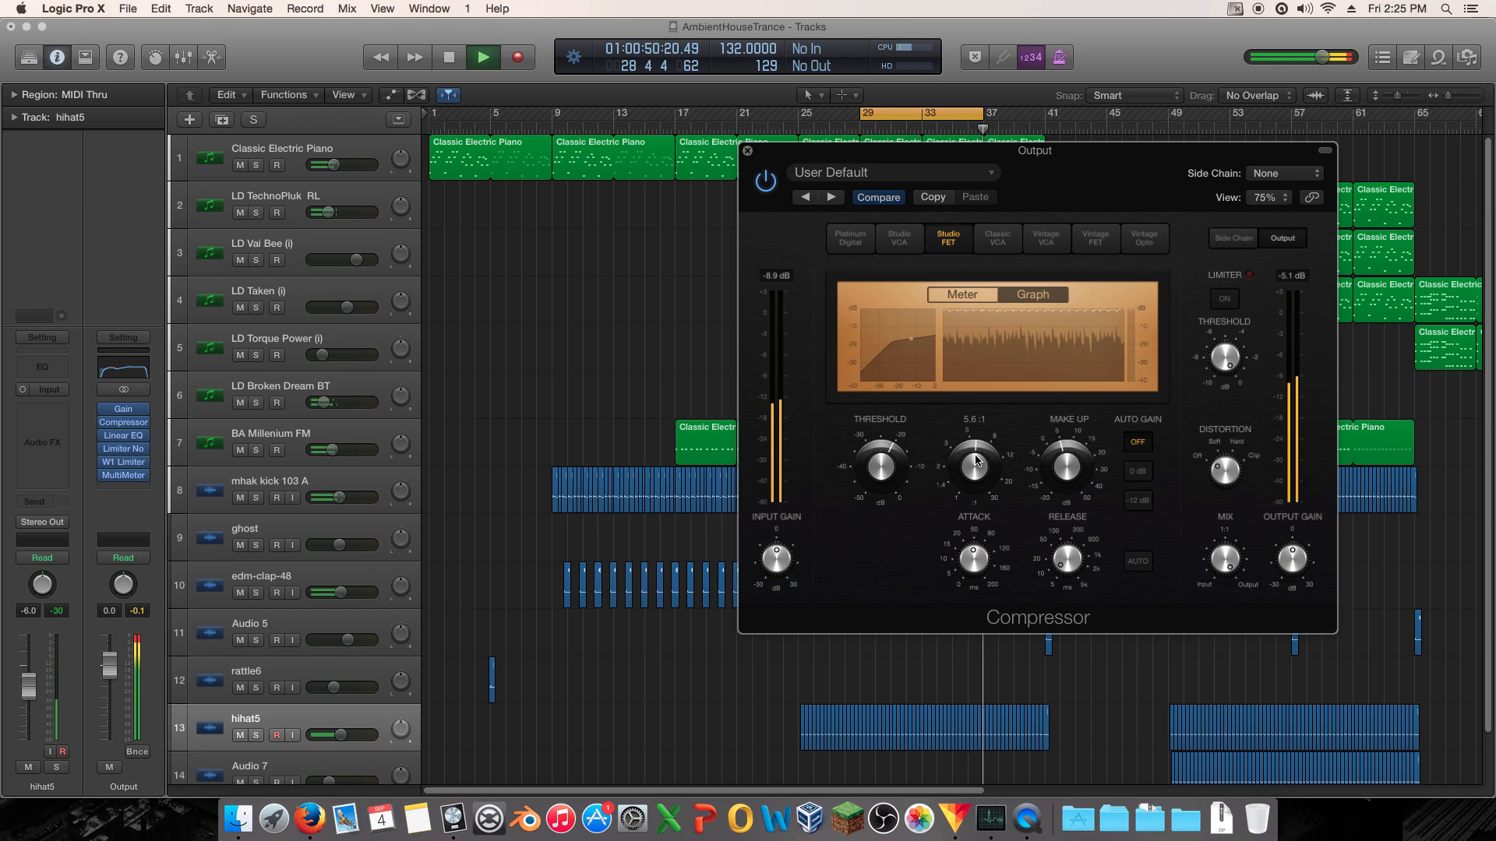
{"action": "key", "text": "space"}
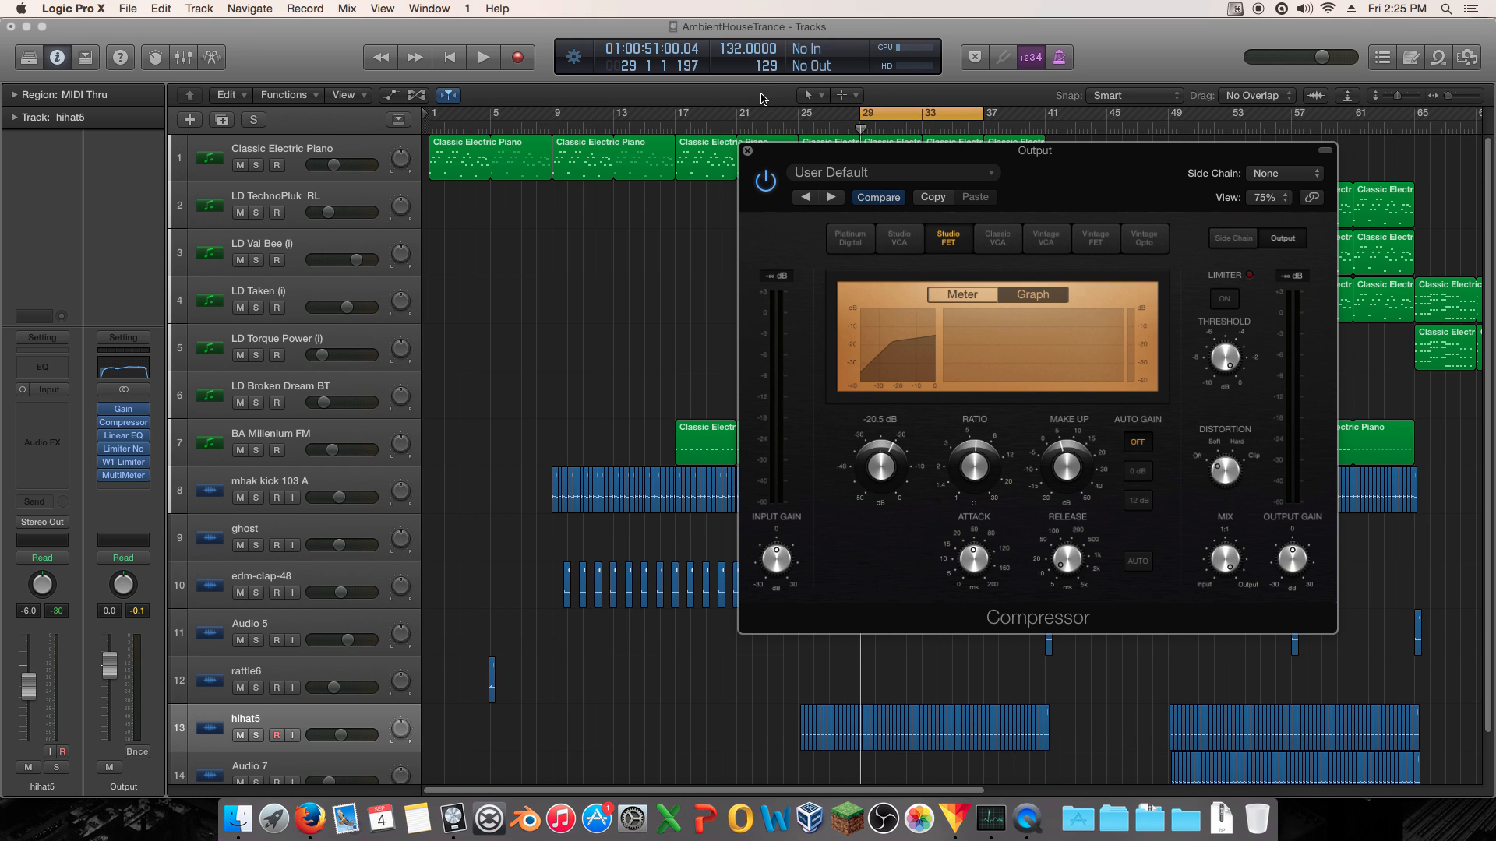
{"action": "left_click", "coordinate": [748, 151]}
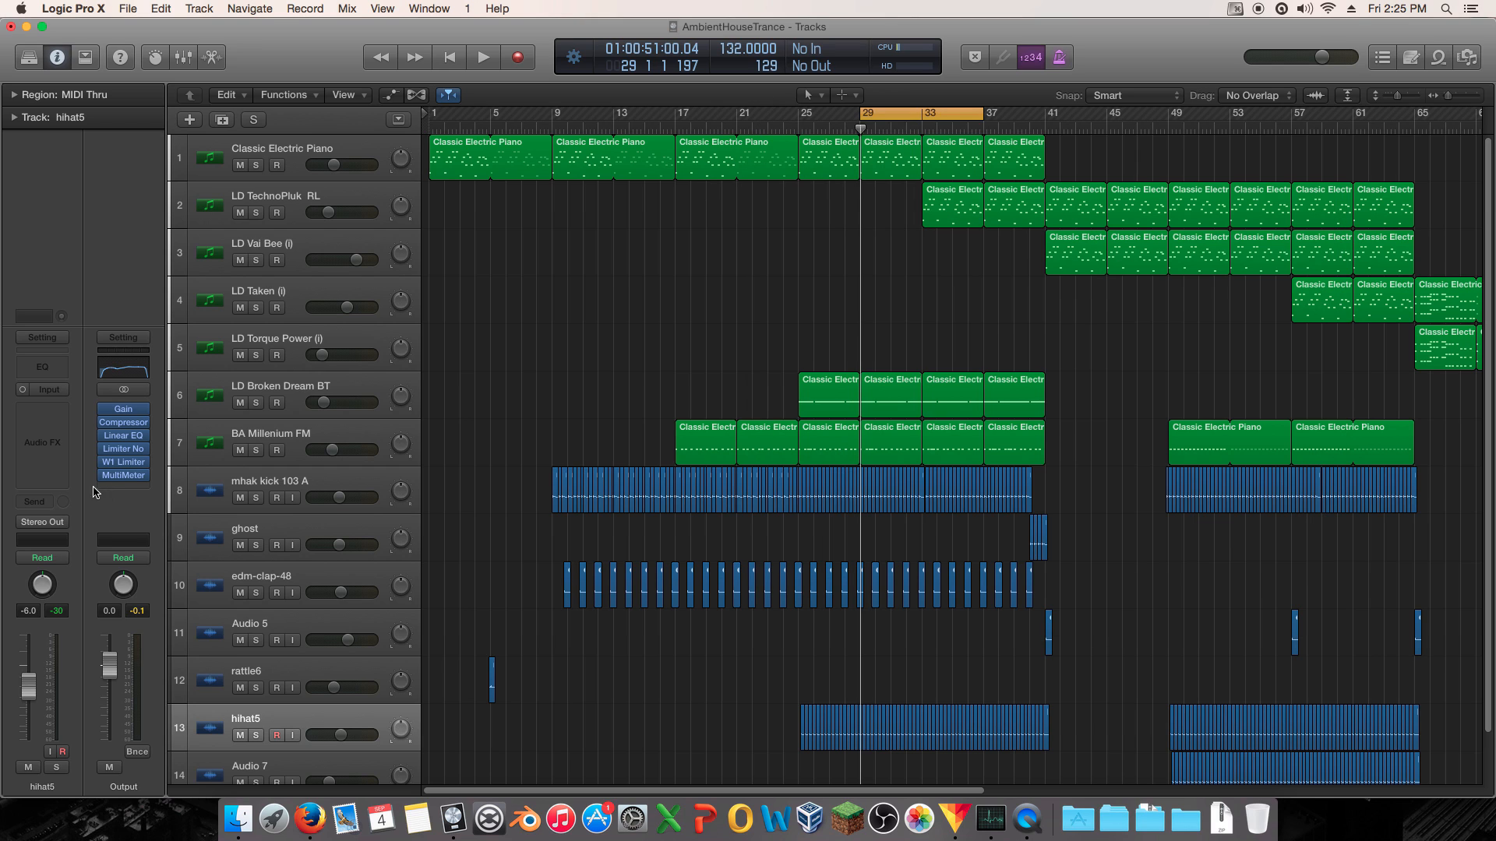
- Open the output channel's Linear Phase EQ and try its high shelf at 9700 Hz and -0.3 dB, with the band off
{"action": "left_click", "coordinate": [123, 436]}
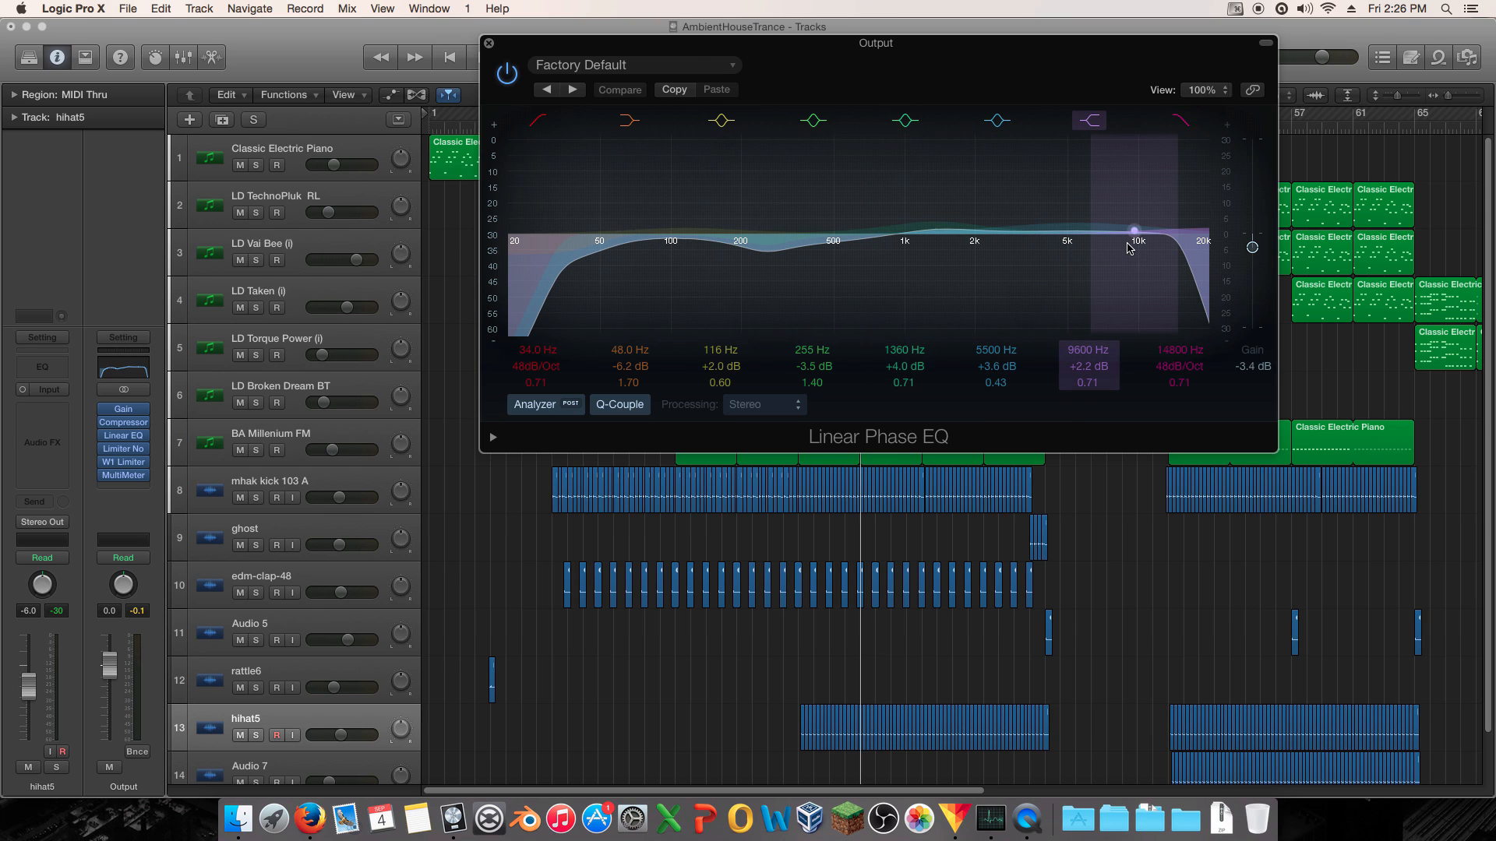
{"action": "left_click_drag", "start_coordinate": [1130, 247], "coordinate": [1131, 259]}
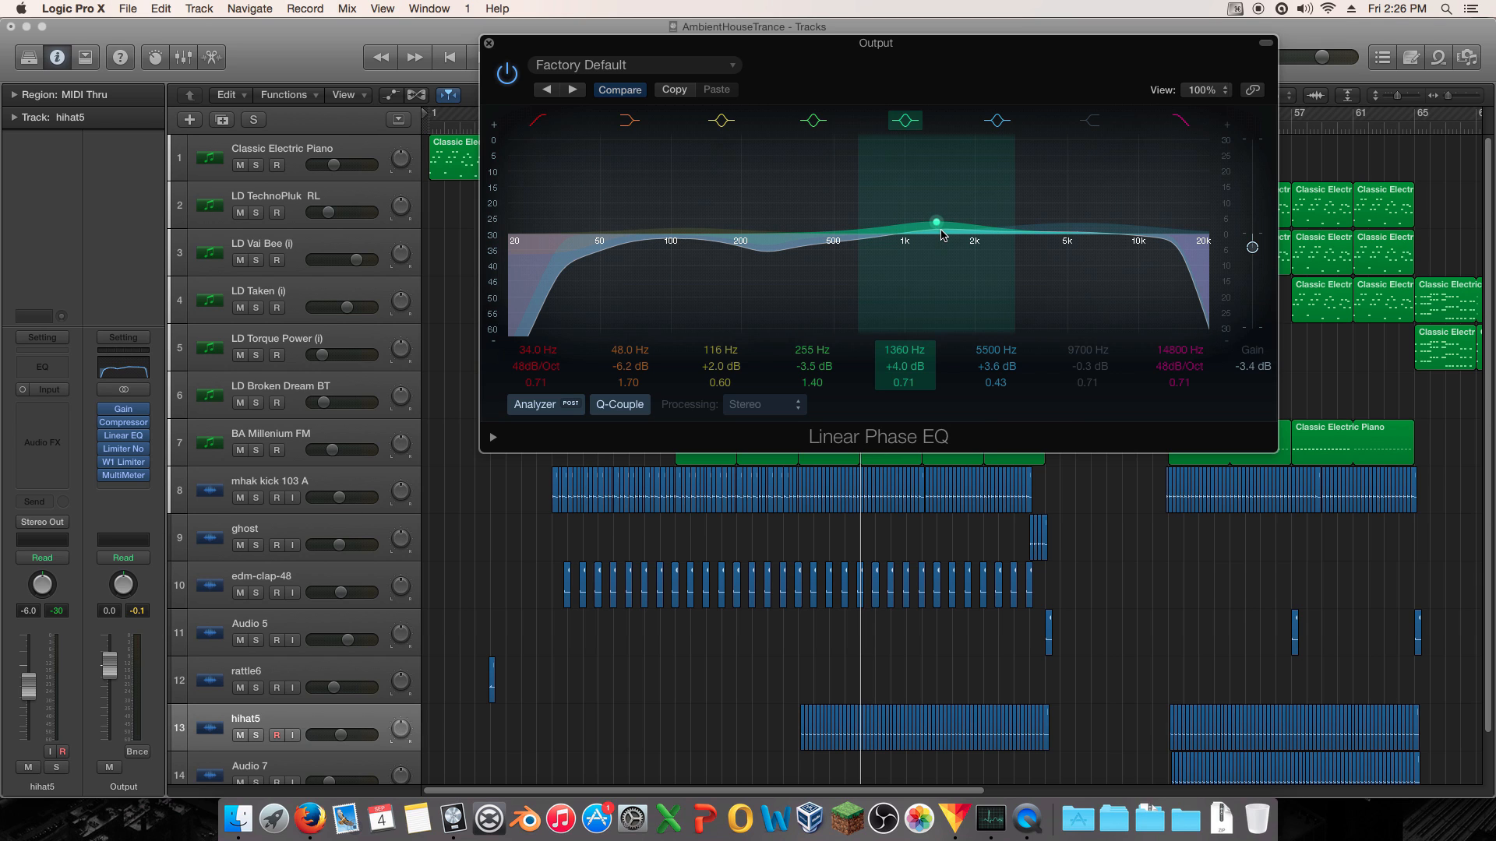
- Try the EQ's 5500 Hz band at 5800 Hz and +2.0 dB during playback, switching the band off and on to compare
{"action": "key", "text": "space"}
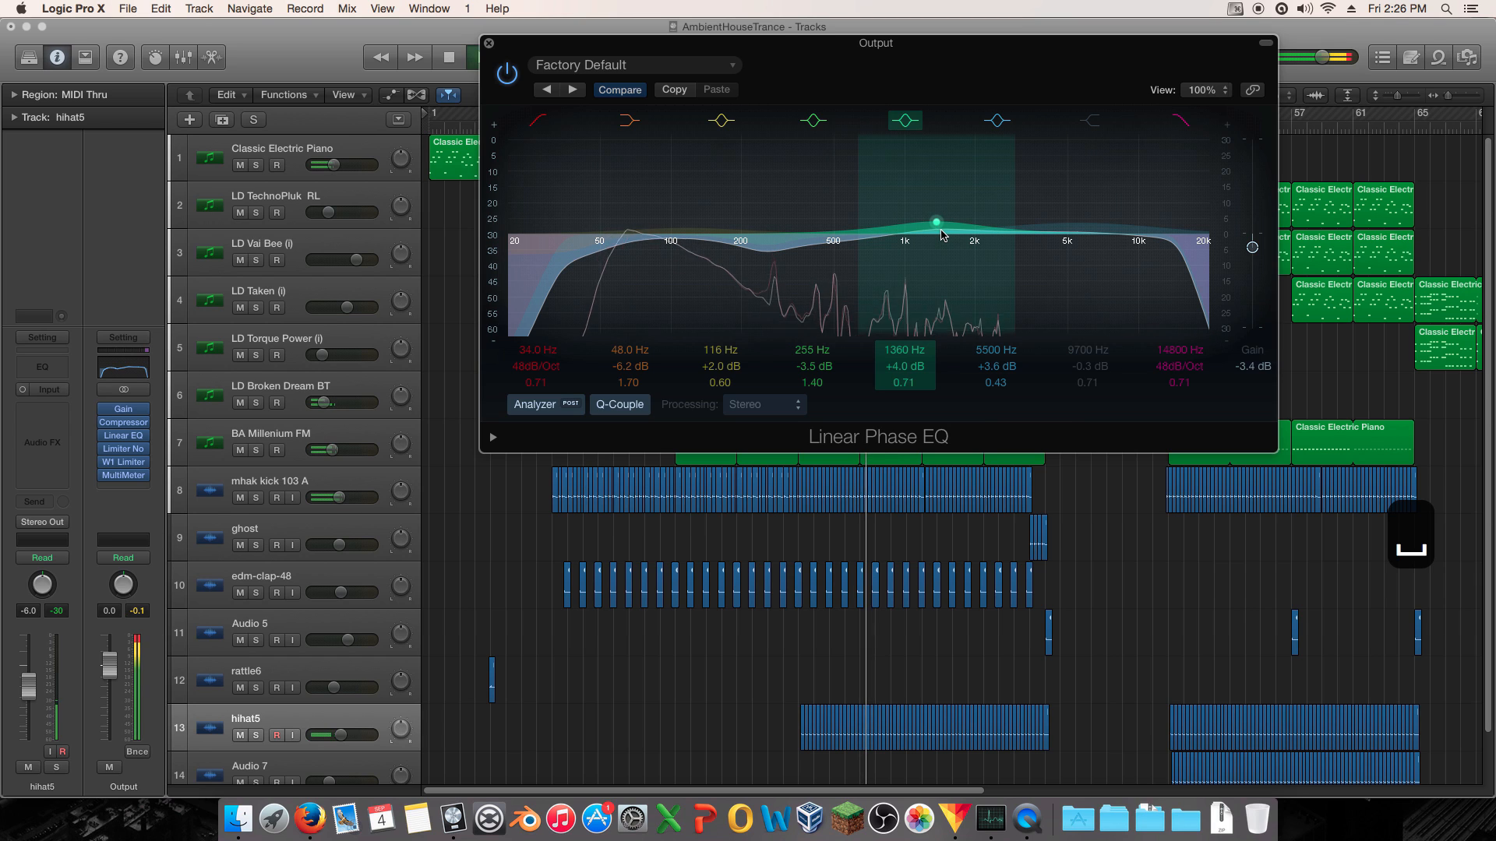
{"action": "left_click_drag", "start_coordinate": [1063, 163], "coordinate": [1072, 171]}
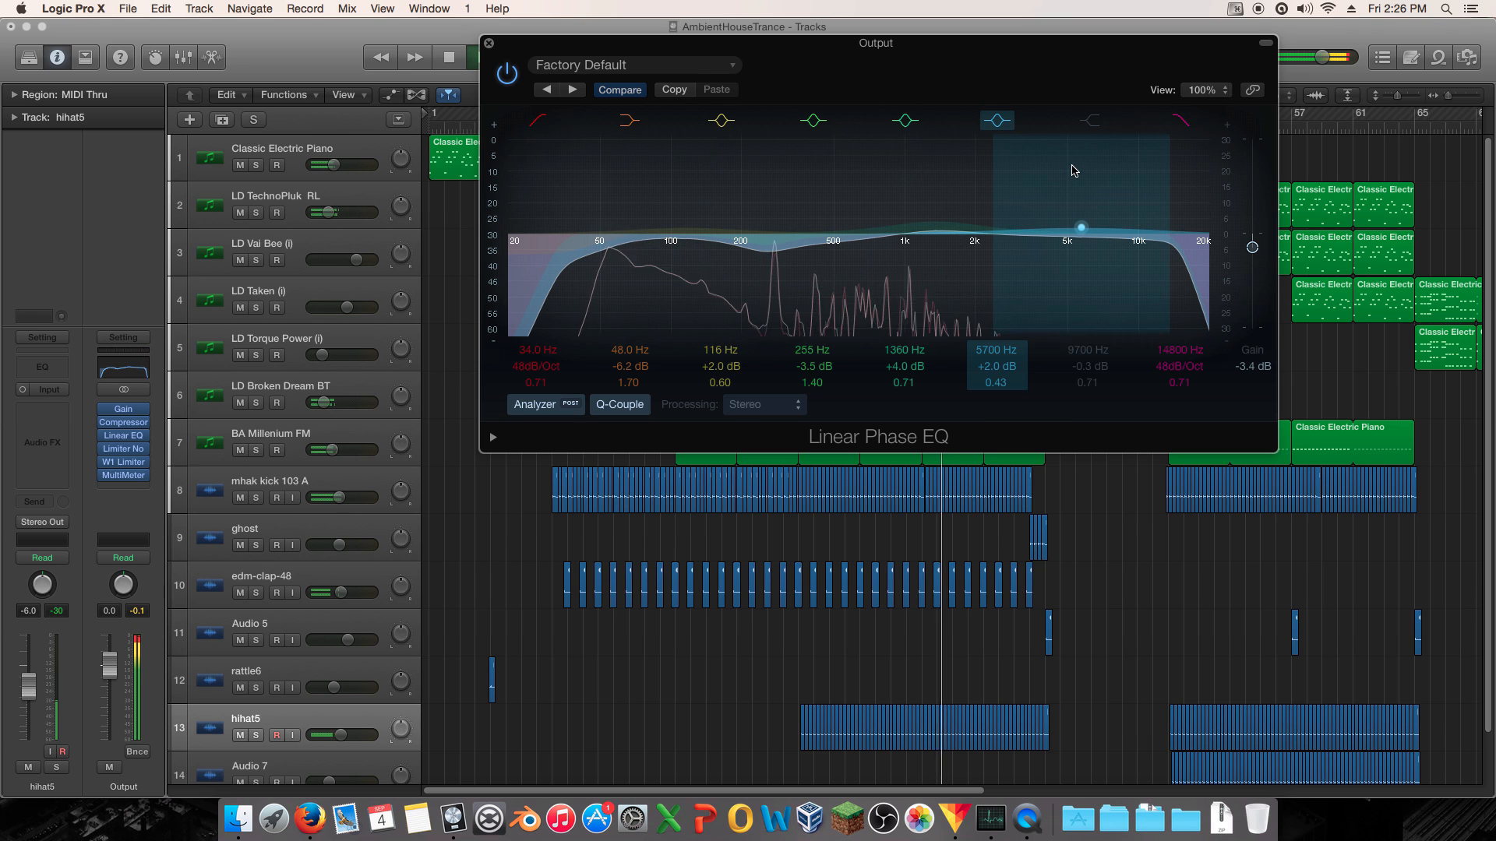
{"action": "left_click", "coordinate": [998, 121]}
{"action": "left_click", "coordinate": [998, 120]}
{"action": "left_click_drag", "start_coordinate": [1069, 173], "coordinate": [1077, 176]}
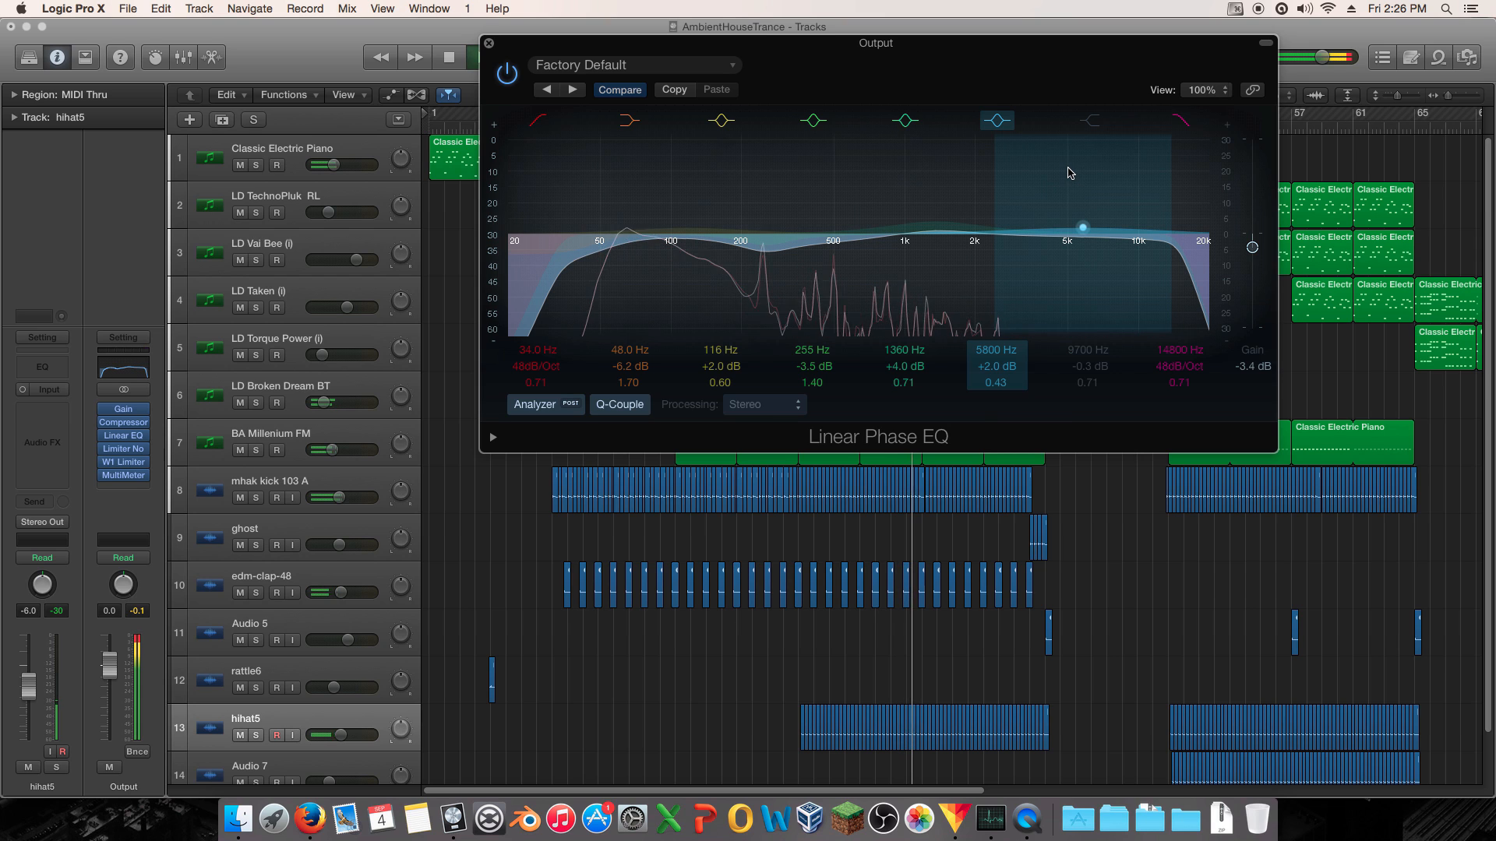
{"action": "key", "text": "space"}
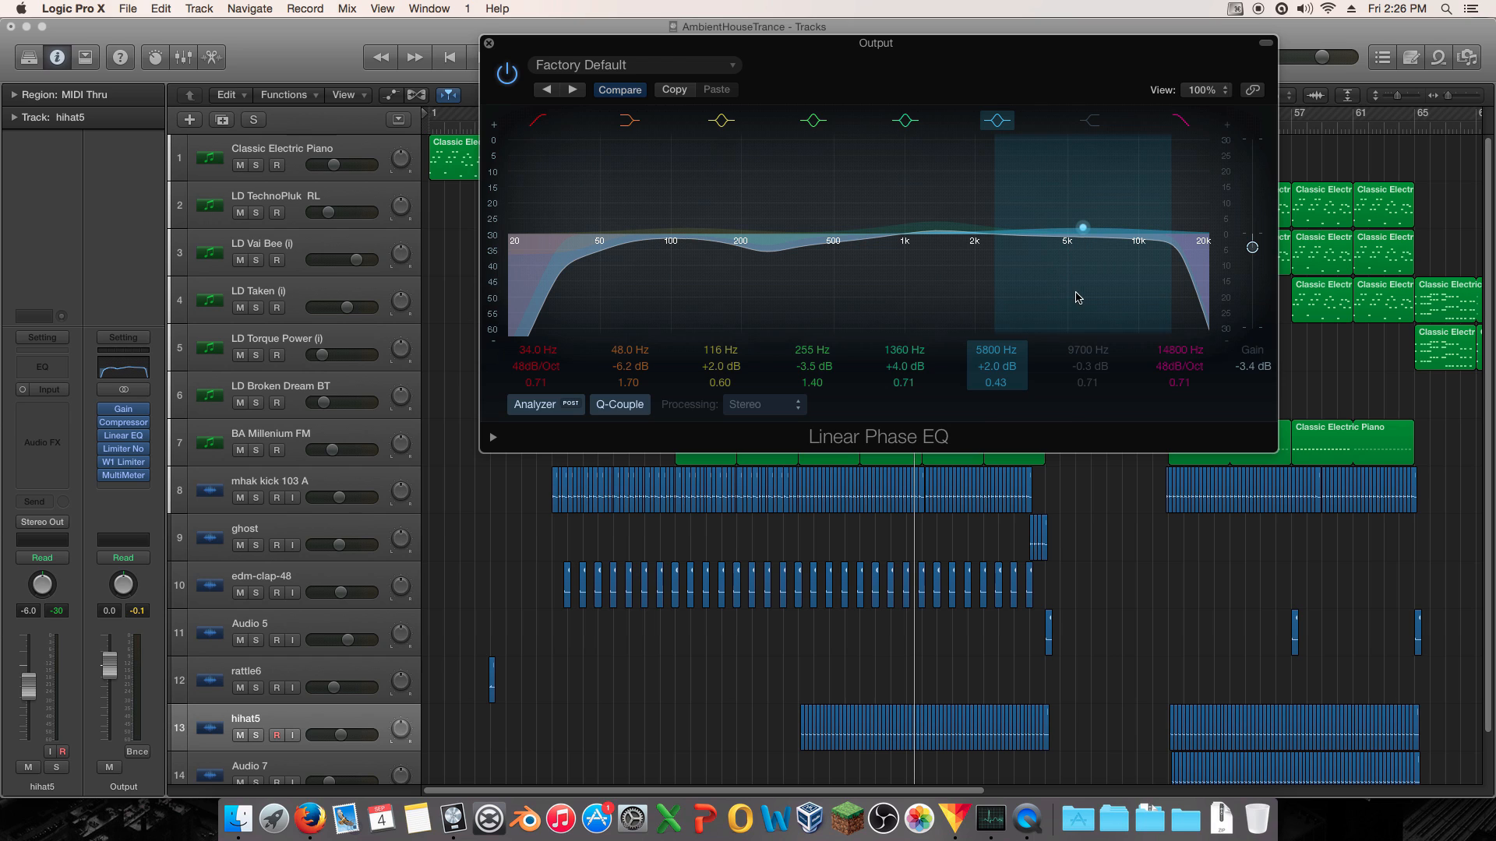
{"action": "left_click", "coordinate": [1000, 121]}
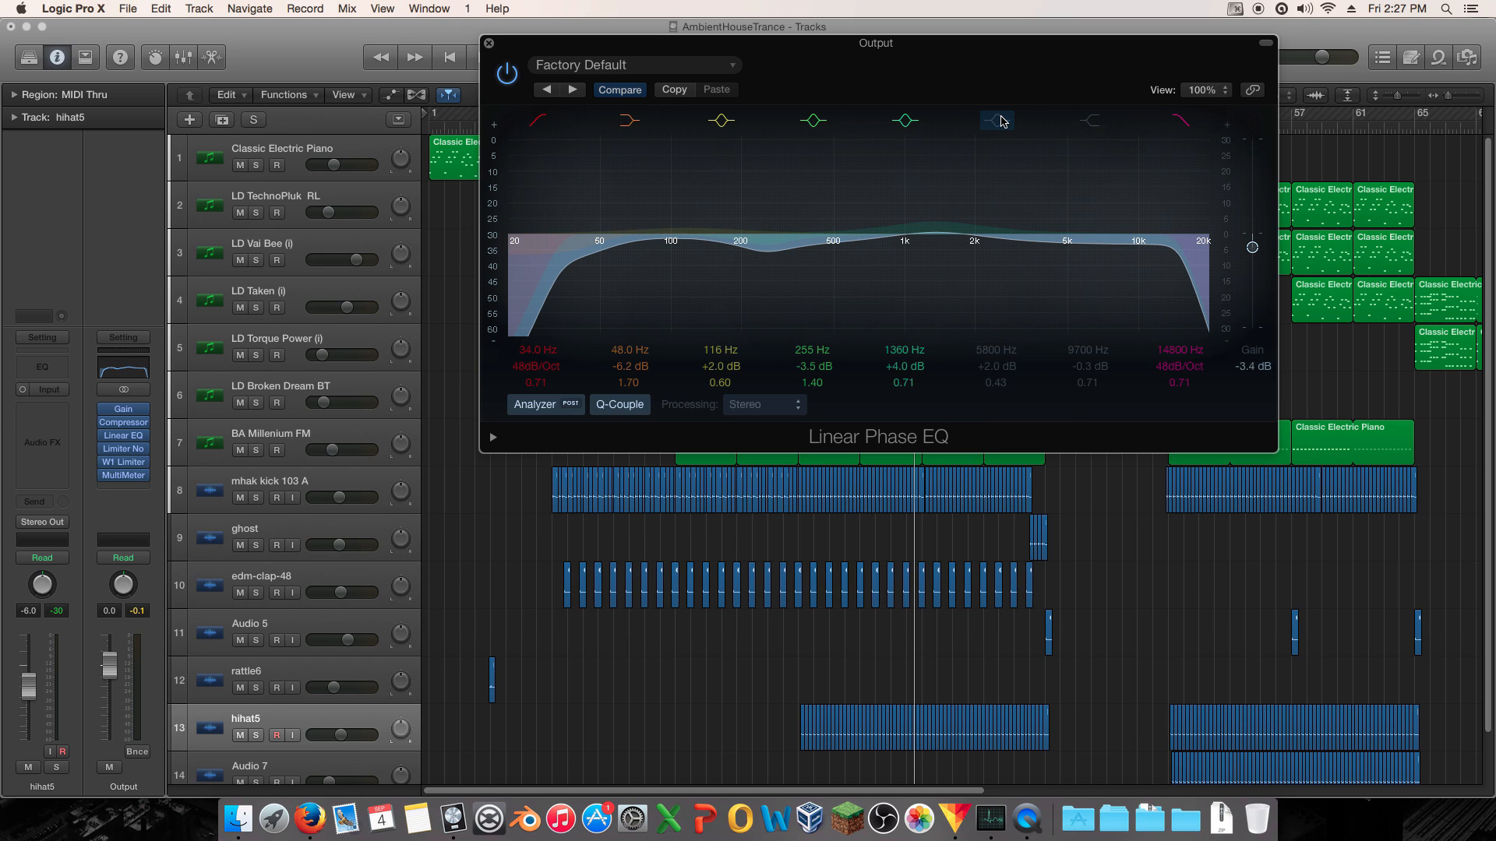
{"action": "left_click", "coordinate": [1000, 120]}
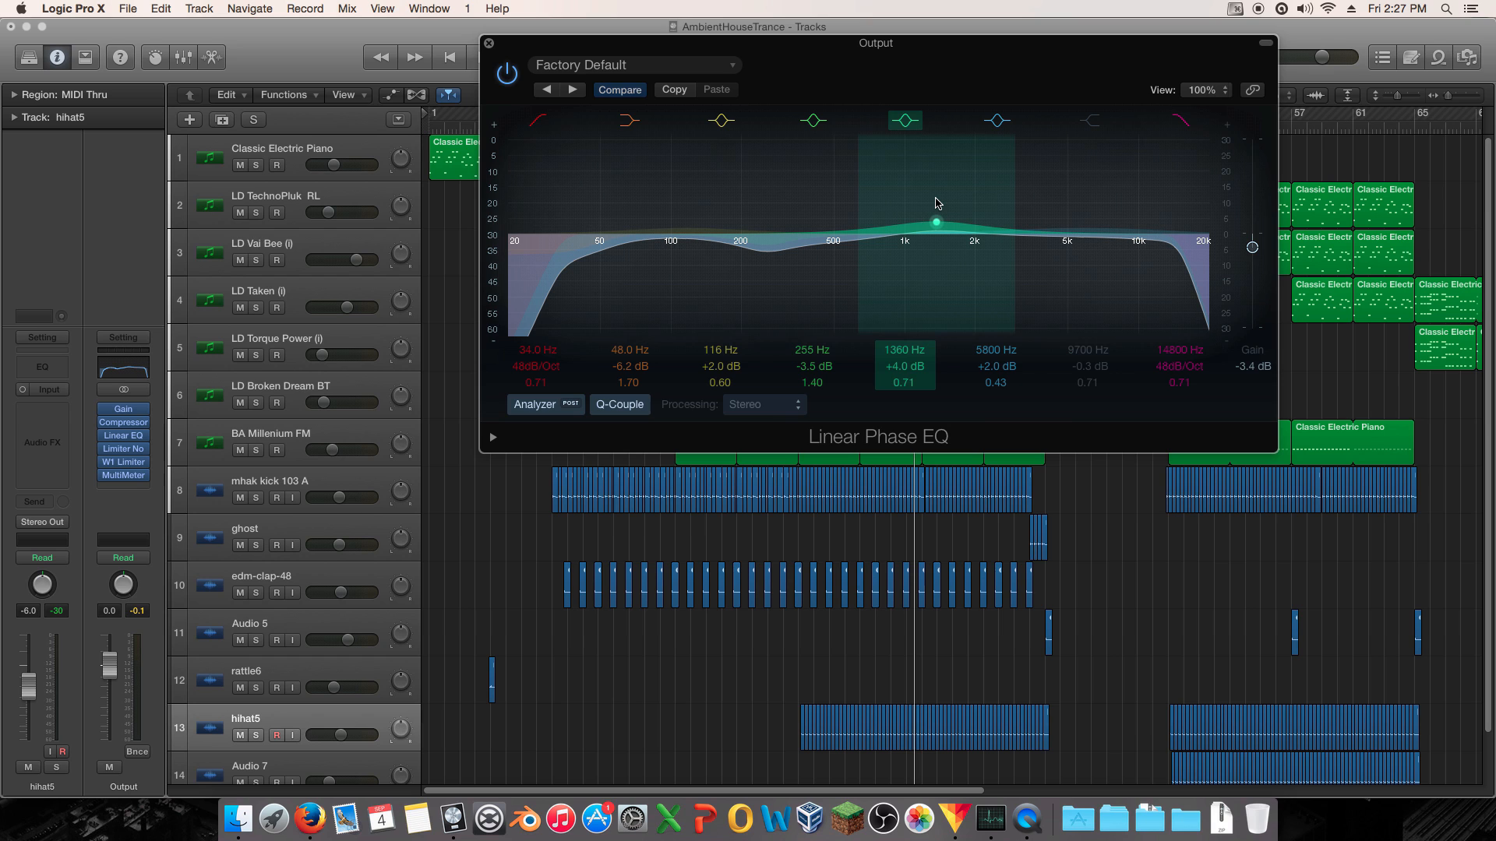
- Try the EQ's 1360 Hz band at 1440 Hz, +3.6 dB and Q 0.46, comparing it with the saved setting during playback
{"action": "key", "text": "space"}
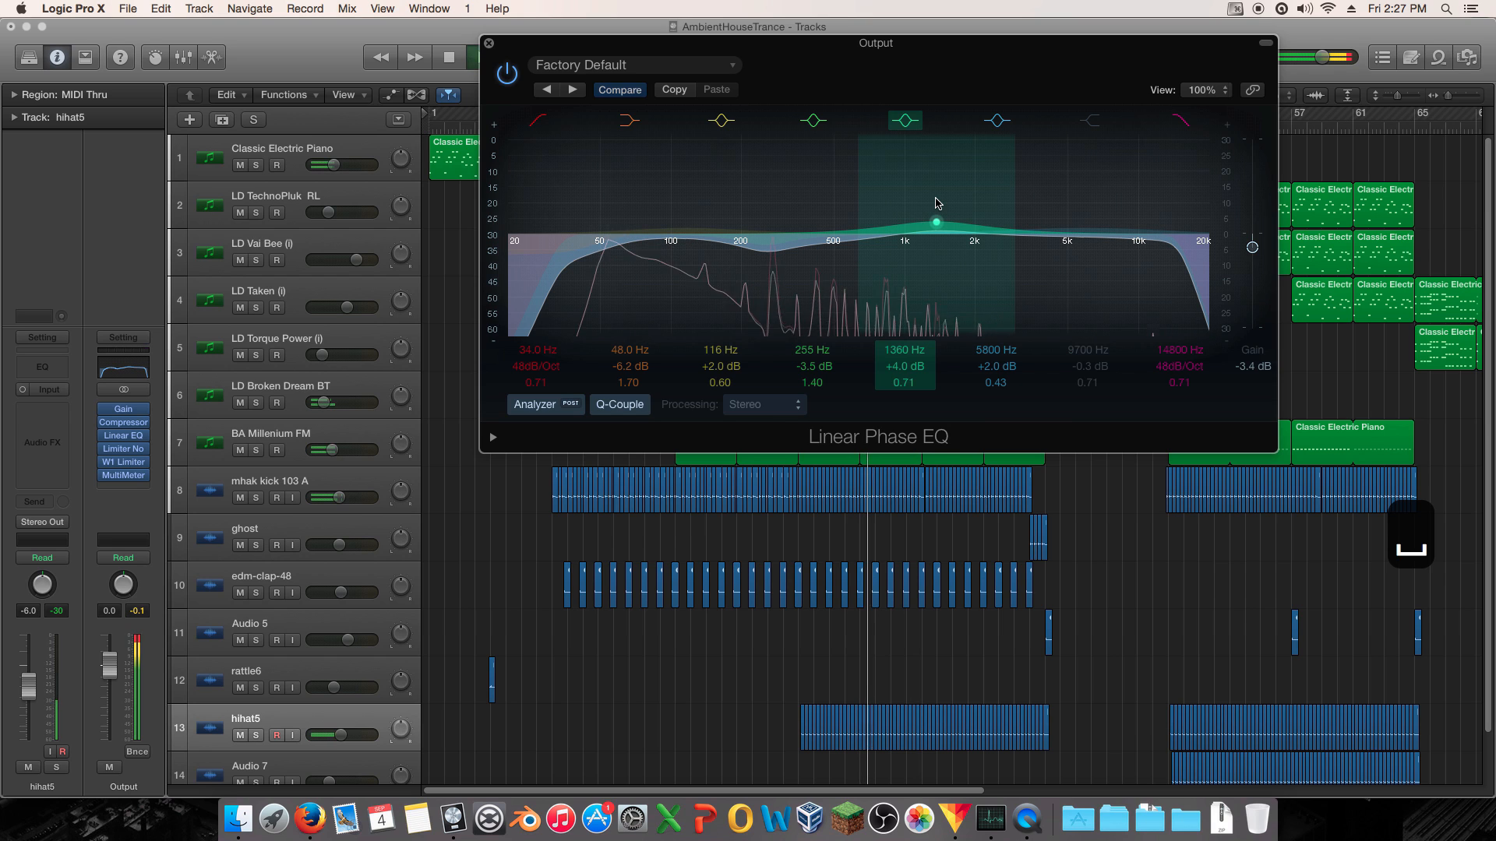
{"action": "mouse_move", "coordinate": [936, 201]}
{"action": "left_mouse_down"}
{"action": "mouse_move", "coordinate": [948, 174]}
{"action": "mouse_move", "coordinate": [979, 194]}
{"action": "mouse_move", "coordinate": [910, 191]}
{"action": "mouse_move", "coordinate": [965, 201]}
{"action": "mouse_move", "coordinate": [941, 214]}
{"action": "mouse_move", "coordinate": [970, 210]}
{"action": "mouse_move", "coordinate": [898, 209]}
{"action": "mouse_move", "coordinate": [960, 211]}
{"action": "mouse_move", "coordinate": [940, 216]}
{"action": "left_mouse_up"}
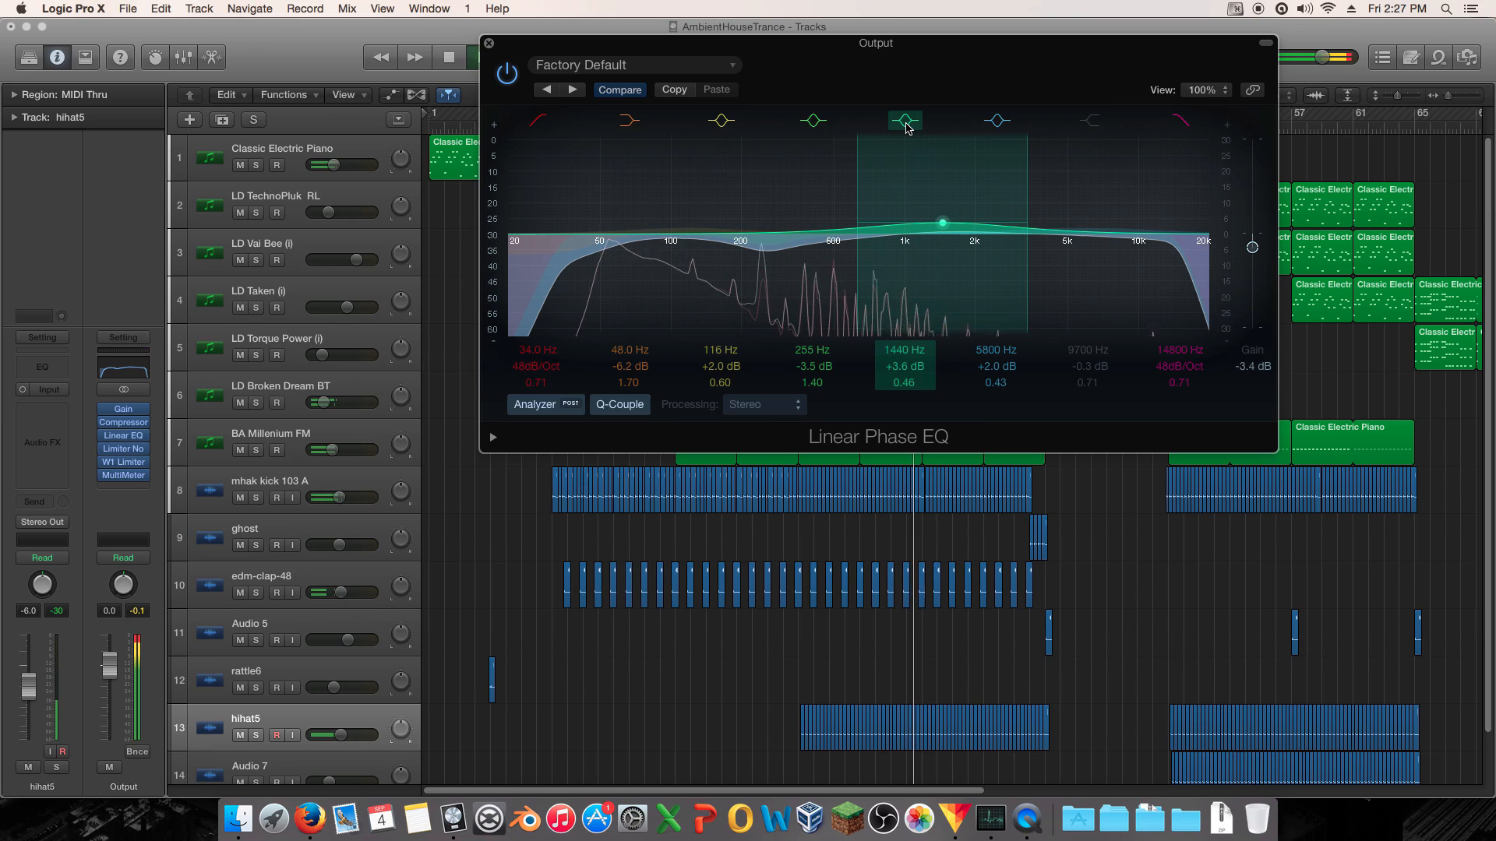
{"action": "left_click", "coordinate": [623, 91]}
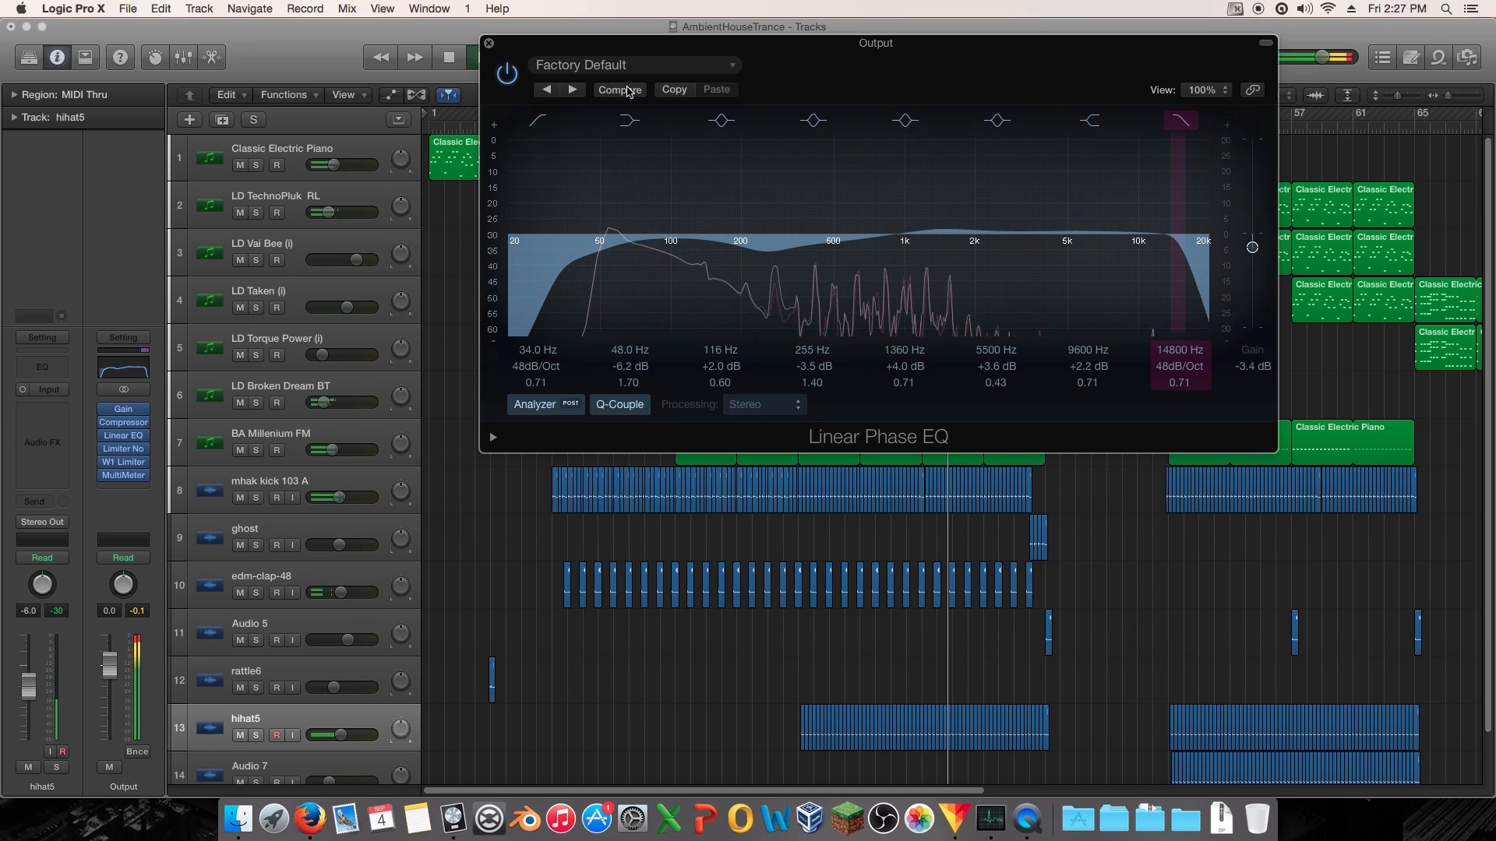
{"action": "left_click", "coordinate": [623, 90]}
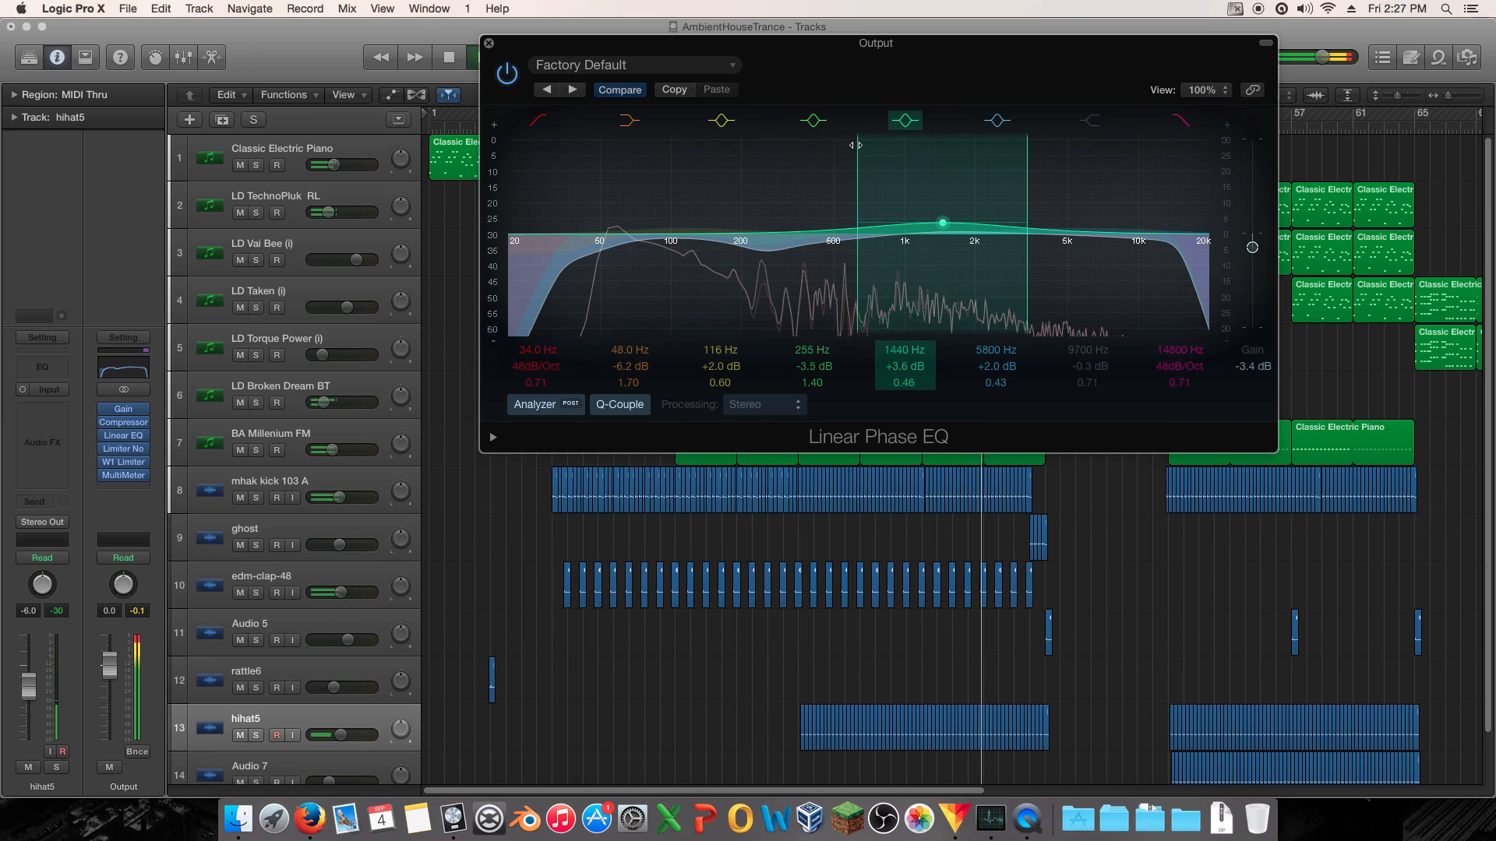
{"action": "left_click", "coordinate": [611, 91]}
{"action": "left_click", "coordinate": [611, 91]}
- Sweep the EQ's 1440 Hz band with a strong boost, then try 1620 Hz, +4.2 dB and Q 0.88, comparing with the band off
{"action": "mouse_move", "coordinate": [932, 188]}
{"action": "left_mouse_down"}
{"action": "mouse_move", "coordinate": [956, 216]}
{"action": "mouse_move", "coordinate": [961, 186]}
{"action": "left_mouse_up"}
{"action": "mouse_move", "coordinate": [991, 226]}
{"action": "left_mouse_down"}
{"action": "mouse_move", "coordinate": [998, 195]}
{"action": "mouse_move", "coordinate": [1012, 211]}
{"action": "mouse_move", "coordinate": [1000, 213]}
{"action": "left_mouse_up"}
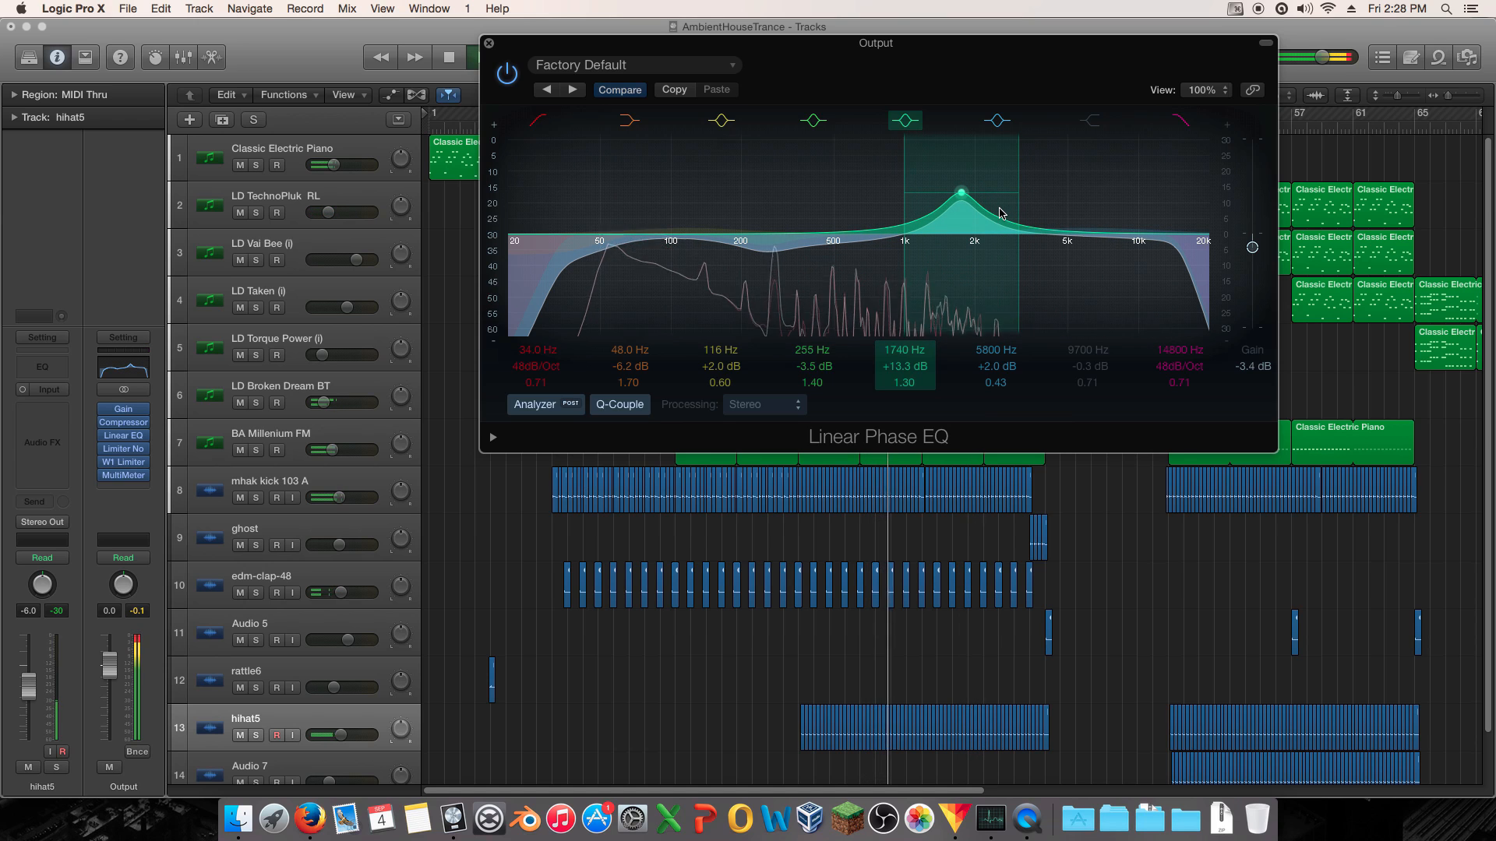
{"action": "mouse_move", "coordinate": [998, 210]}
{"action": "left_mouse_down"}
{"action": "mouse_move", "coordinate": [1066, 219]}
{"action": "mouse_move", "coordinate": [1044, 220]}
{"action": "mouse_move", "coordinate": [1044, 251]}
{"action": "mouse_move", "coordinate": [978, 238]}
{"action": "mouse_move", "coordinate": [995, 248]}
{"action": "mouse_move", "coordinate": [1038, 219]}
{"action": "mouse_move", "coordinate": [1025, 218]}
{"action": "left_mouse_up"}
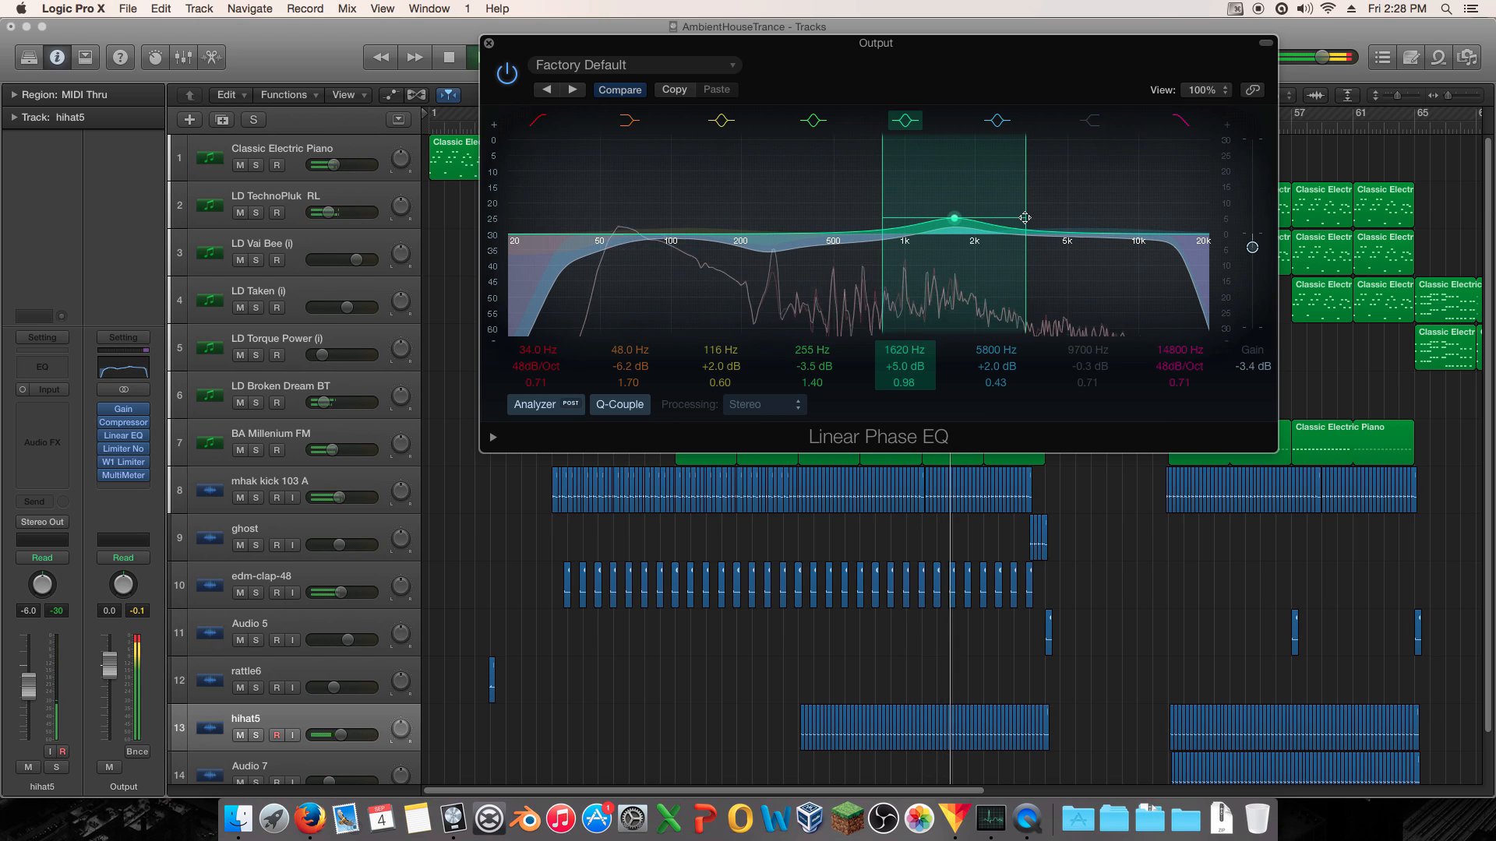
{"action": "left_click", "coordinate": [901, 121]}
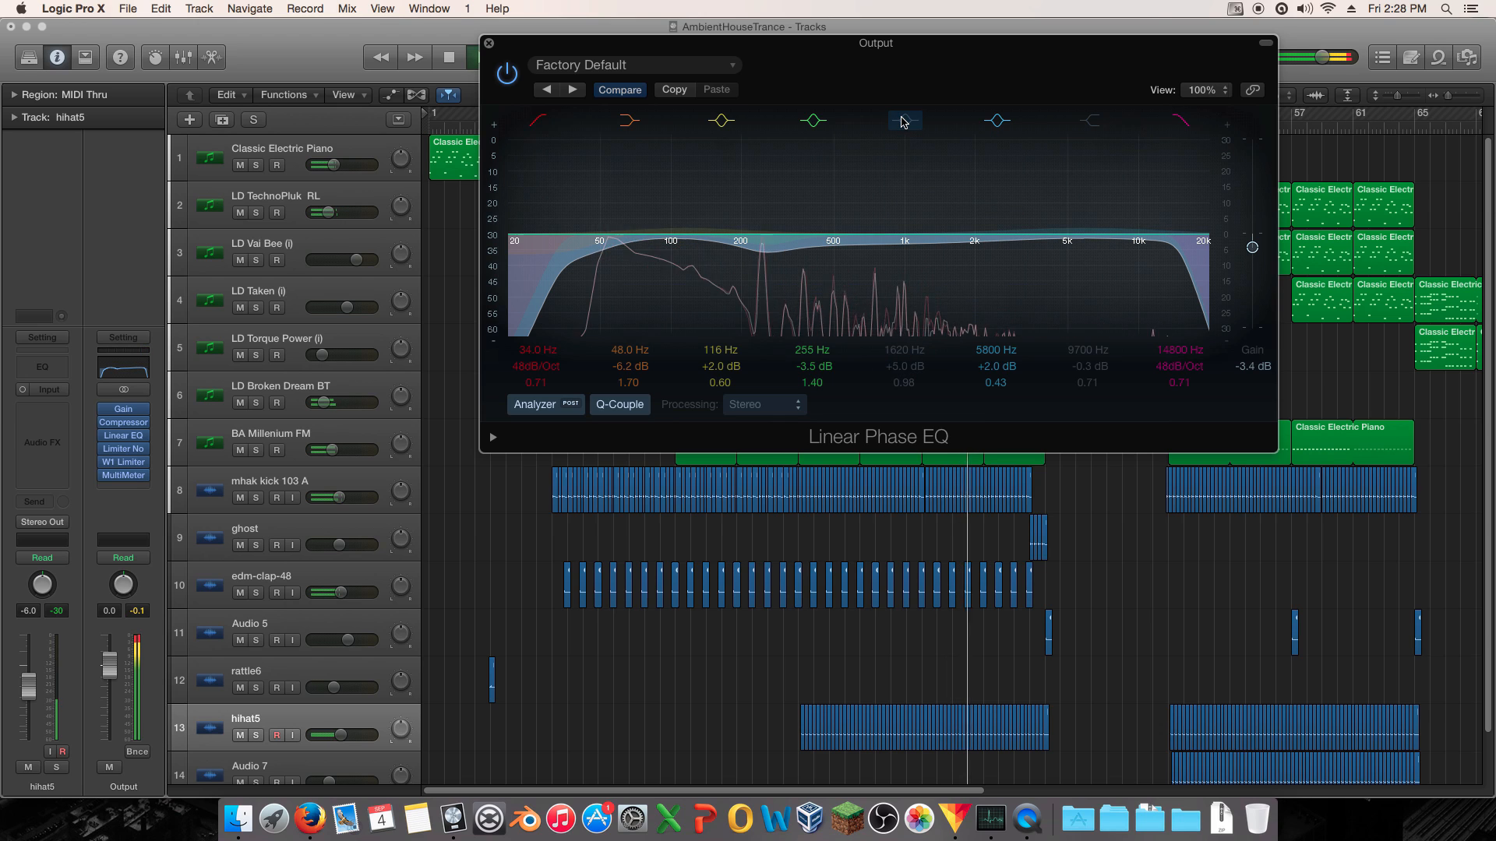
{"action": "left_click", "coordinate": [901, 121]}
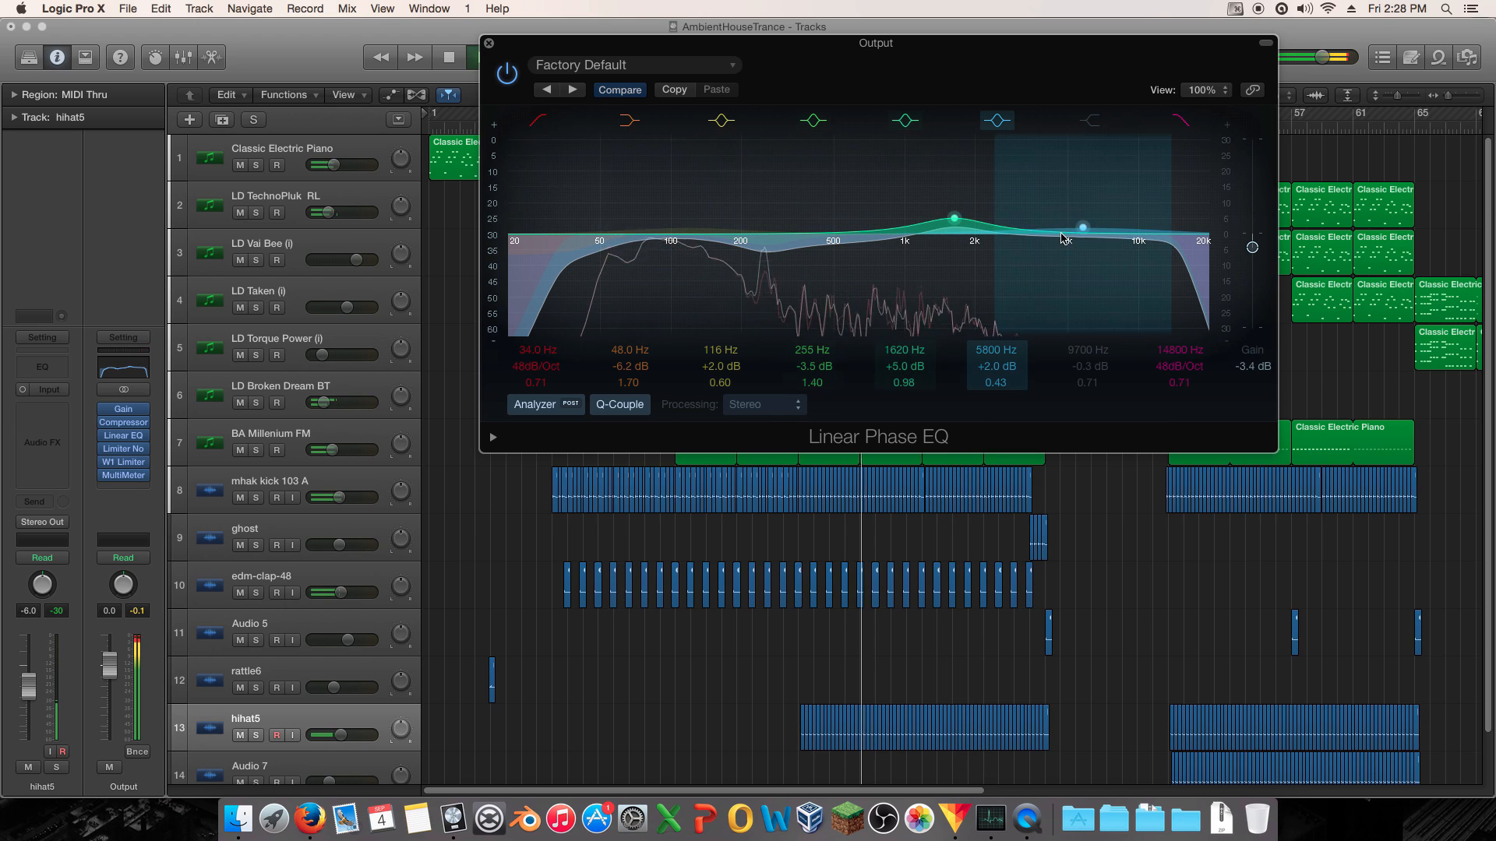
{"action": "left_click_drag", "start_coordinate": [959, 215], "coordinate": [959, 218]}
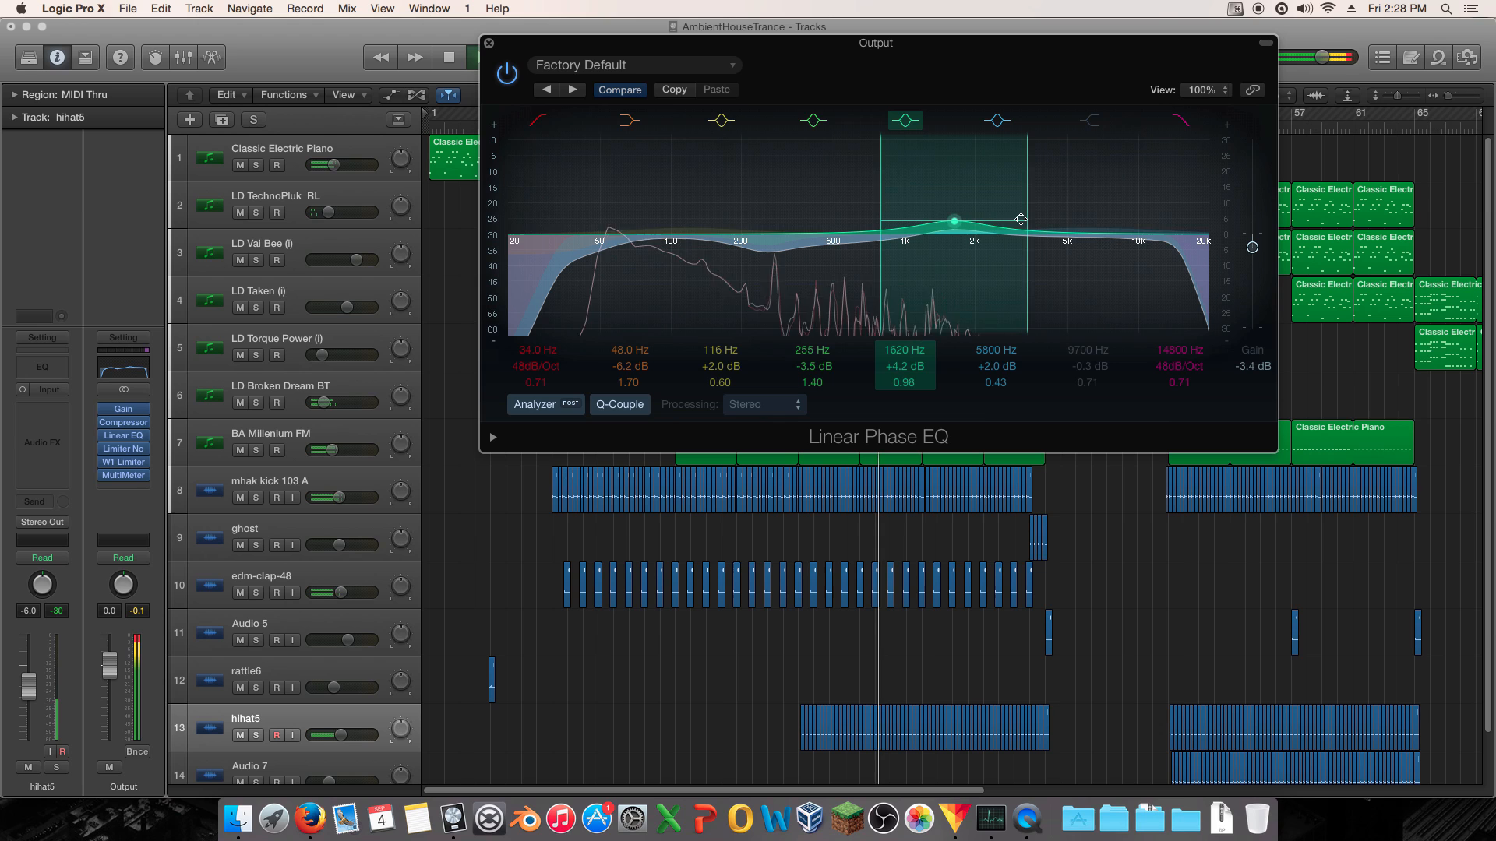
{"action": "left_click_drag", "start_coordinate": [1027, 219], "coordinate": [1024, 219]}
- Compare the edited EQ curve with the saved setting during playback, stop the song and return to the saved setting
{"action": "left_click", "coordinate": [620, 89]}
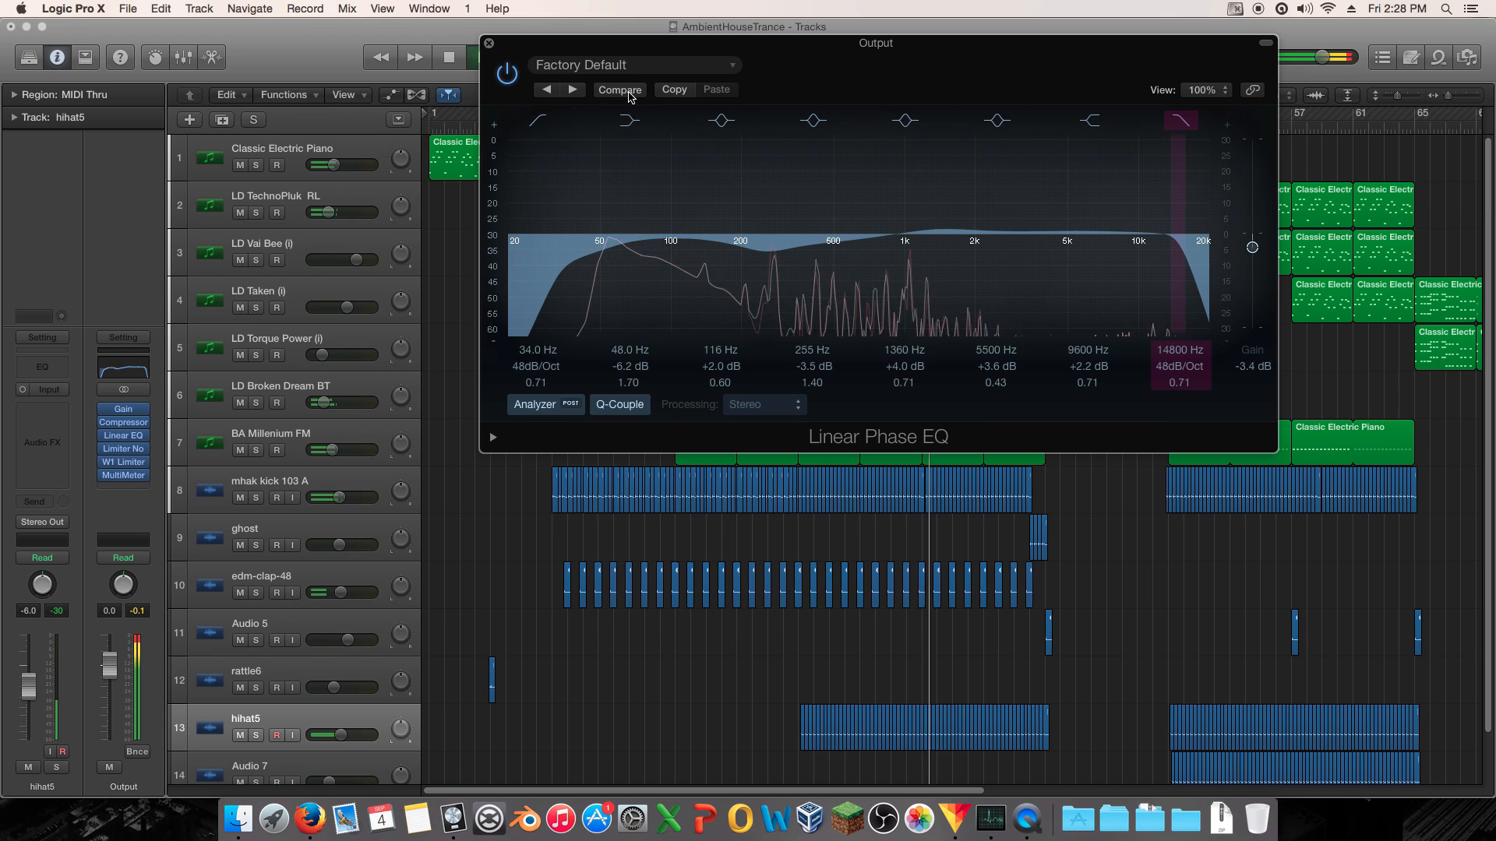
{"action": "left_click", "coordinate": [628, 92]}
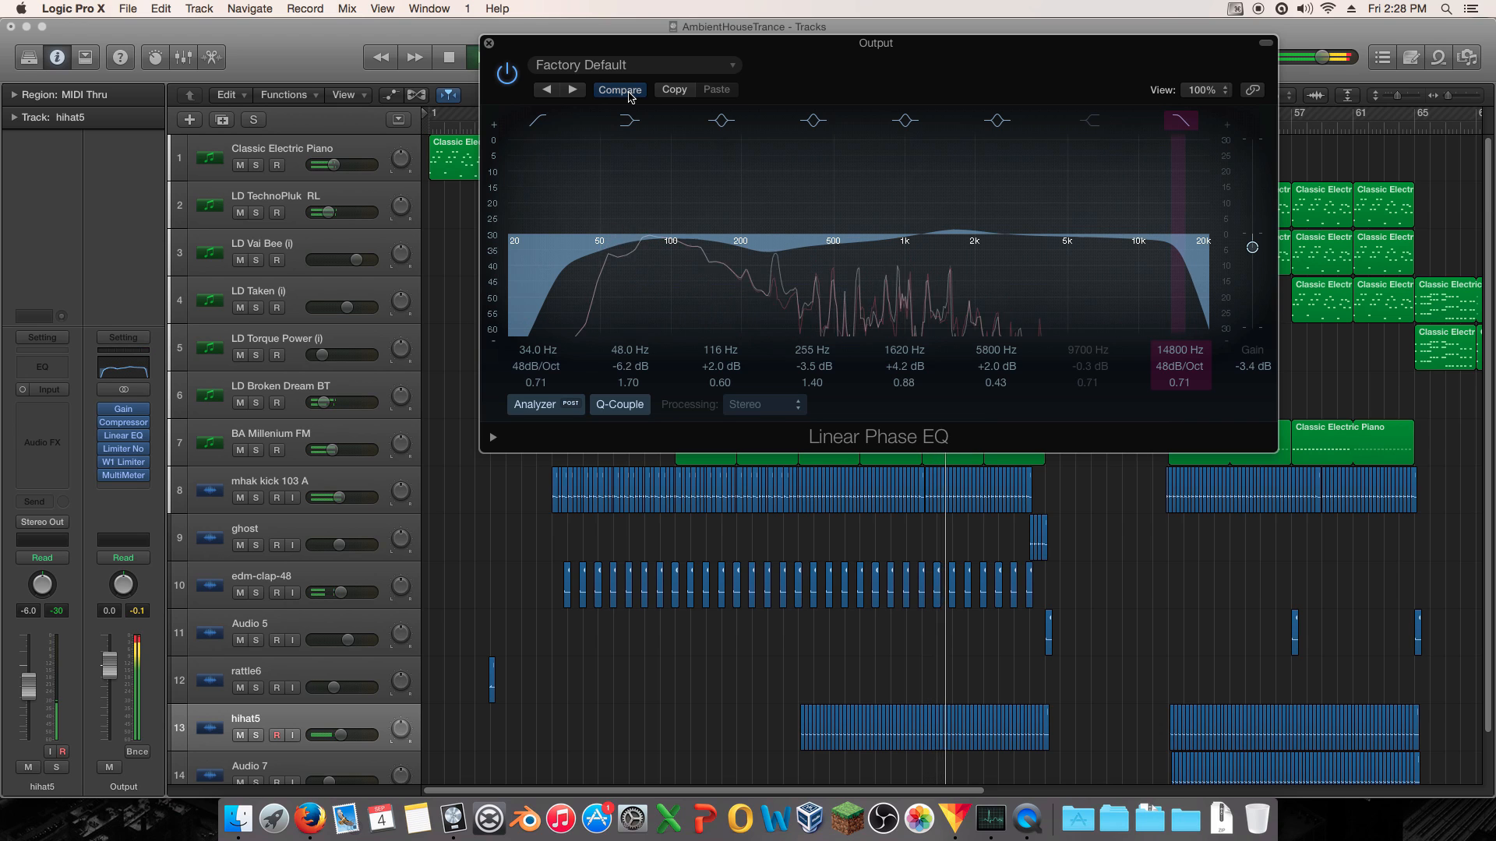
{"action": "left_click", "coordinate": [628, 92]}
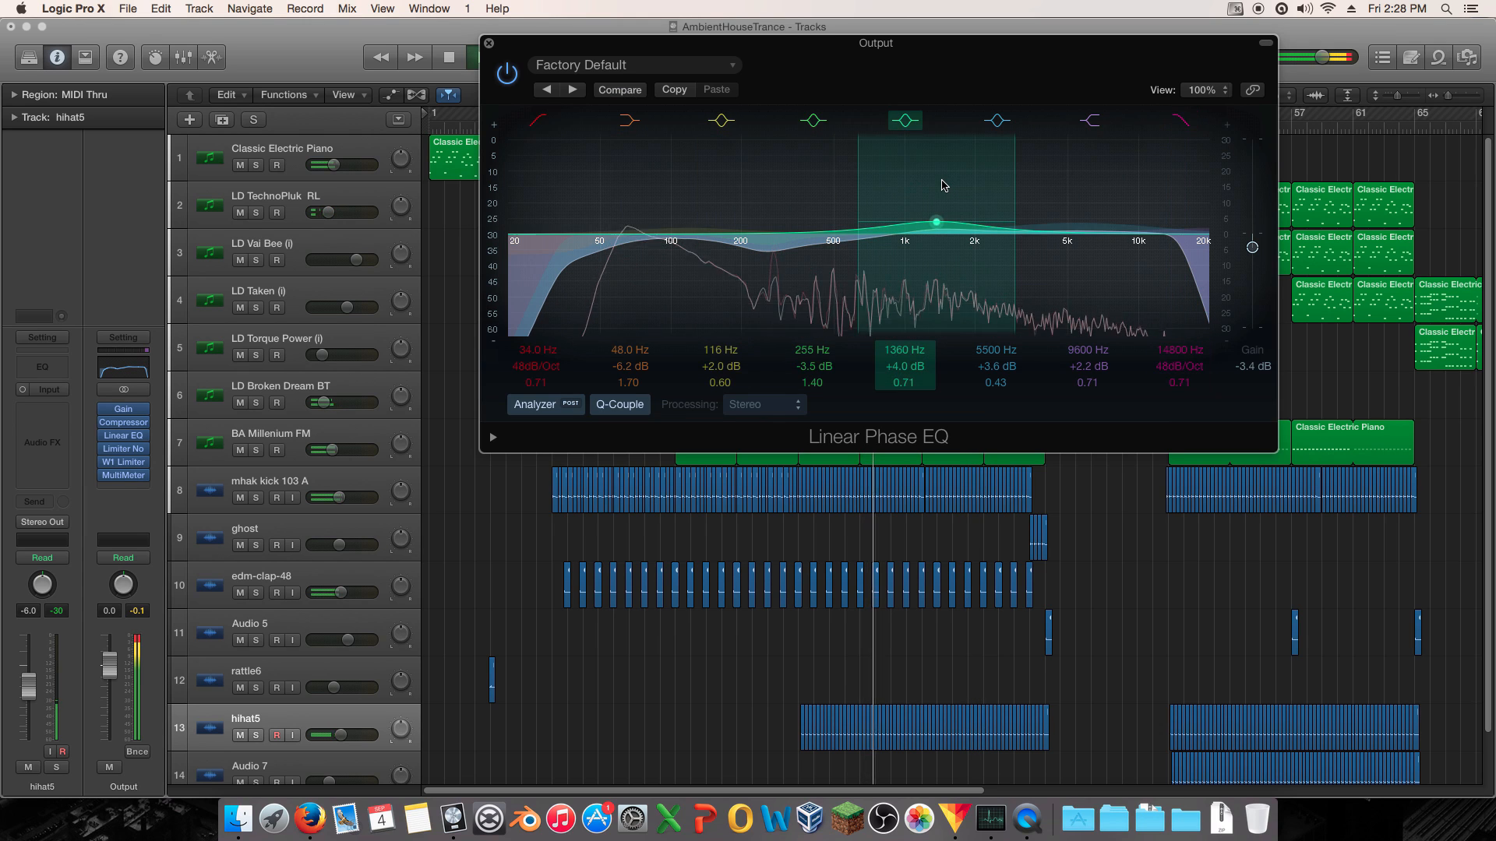
{"action": "key", "text": "space"}
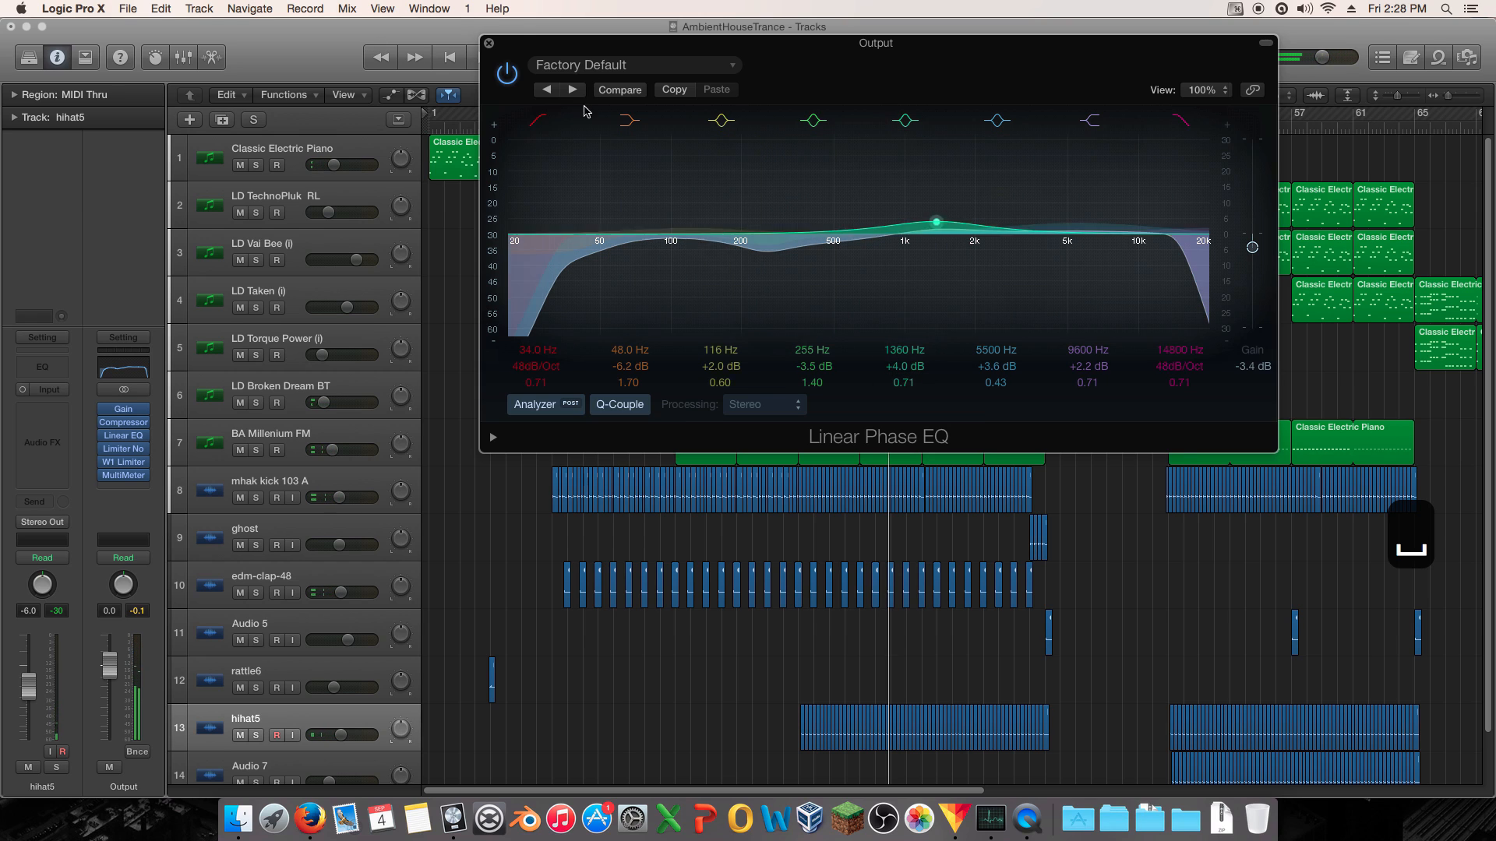
{"action": "left_click", "coordinate": [608, 91]}
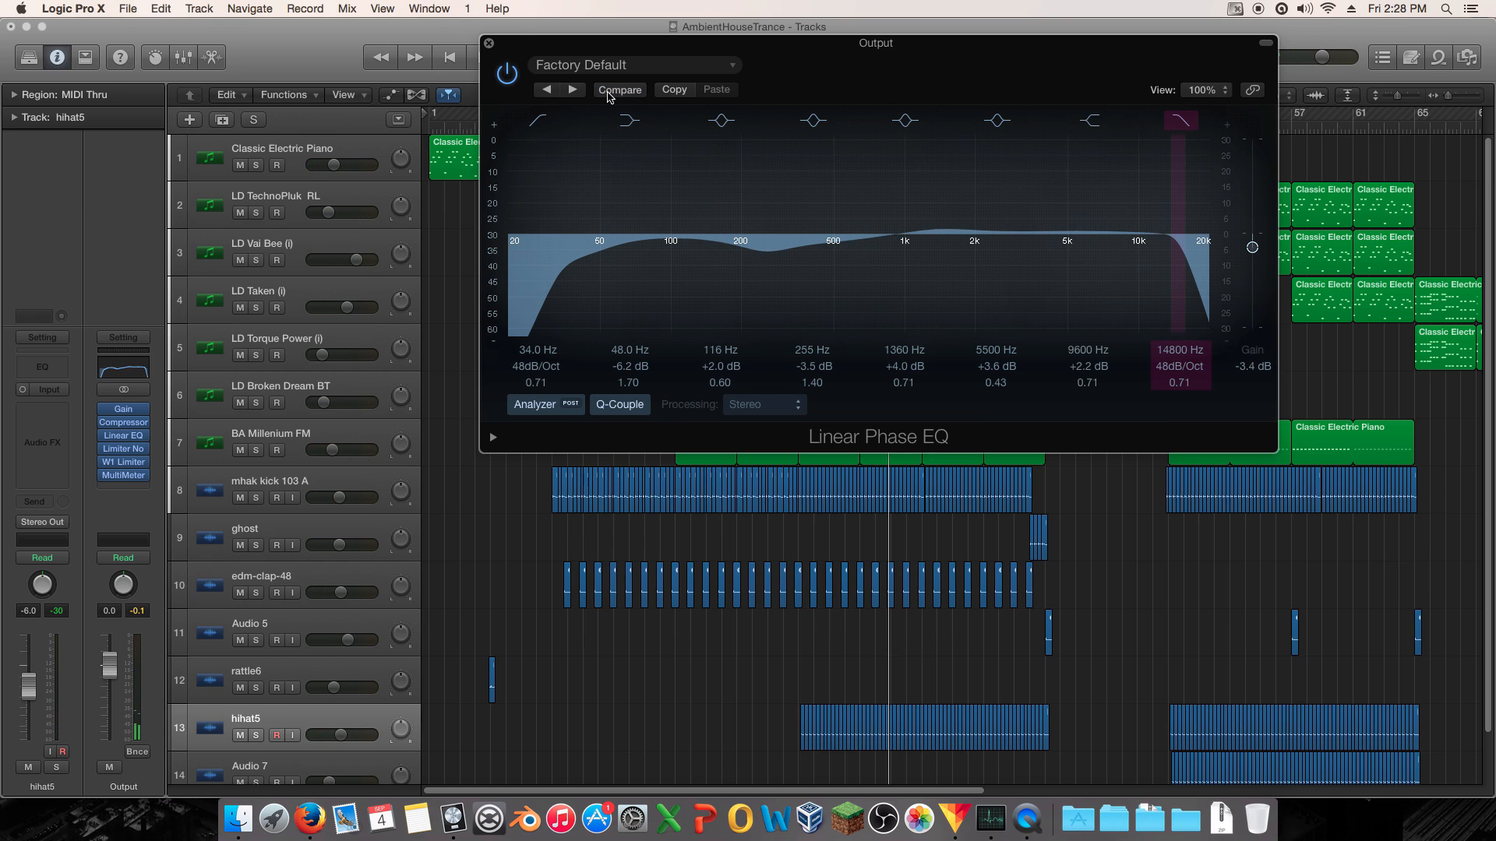
{"action": "left_click", "coordinate": [609, 91]}
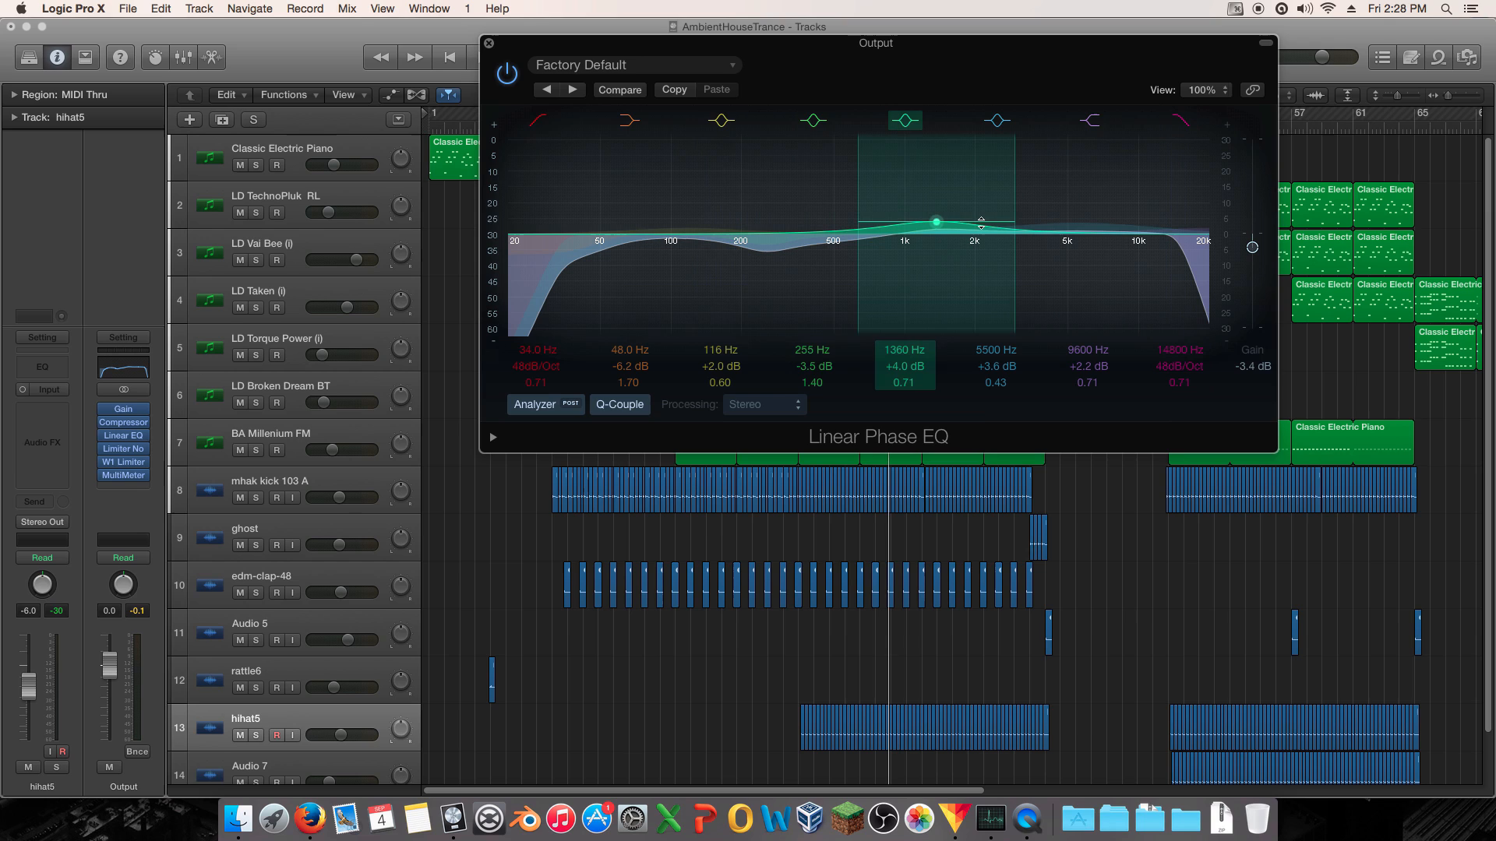
- Try the EQ's 5500 Hz band at +2.3 dB and 1360 Hz band at +3.4 dB, comparing with the saved setting during playback
{"action": "left_click_drag", "start_coordinate": [975, 221], "coordinate": [1089, 217]}
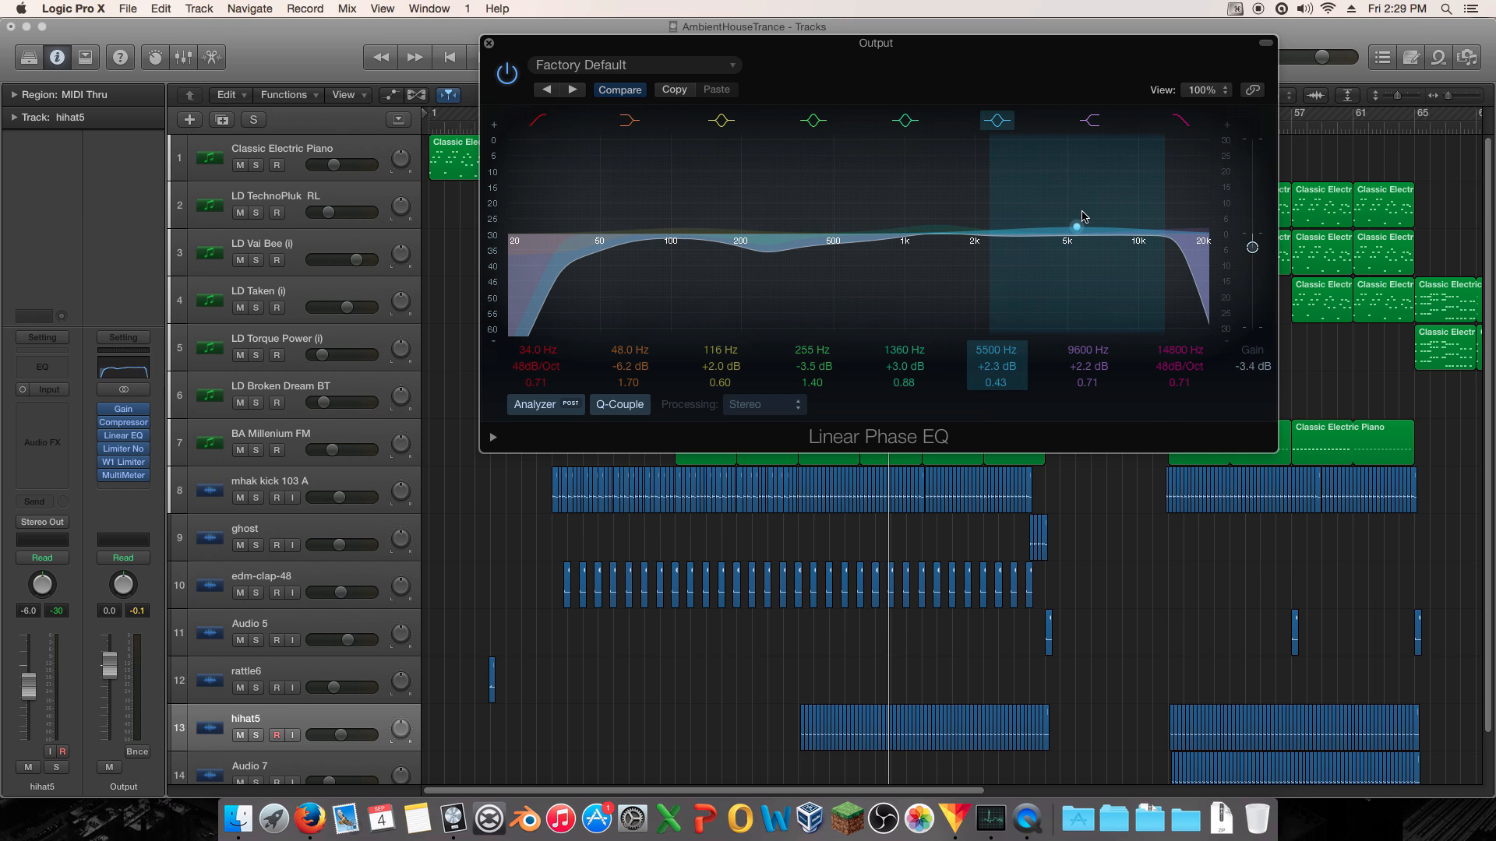
{"action": "key", "text": "space"}
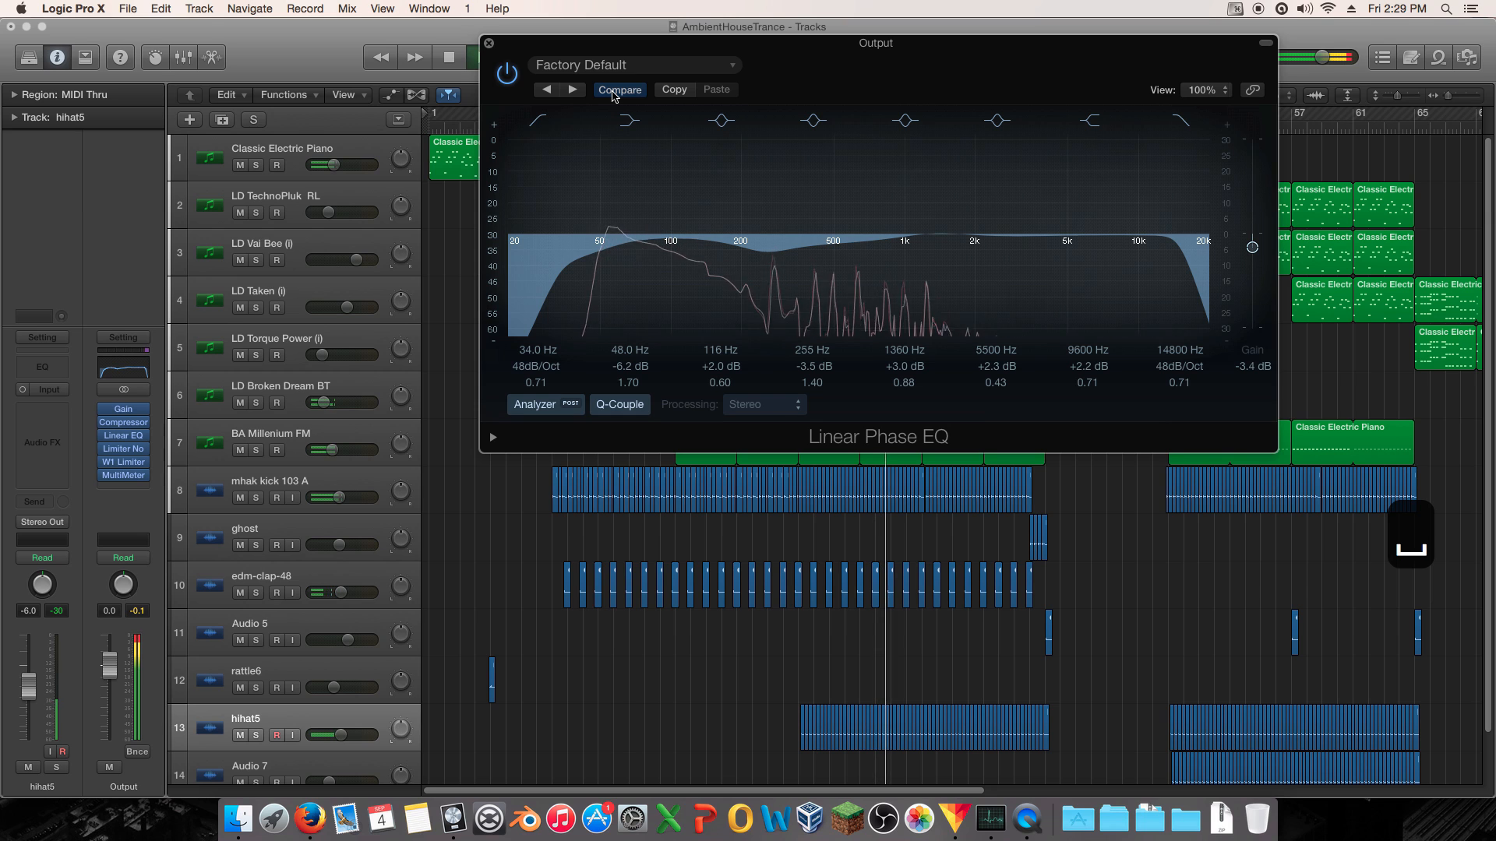
{"action": "left_click", "coordinate": [613, 90]}
{"action": "left_click", "coordinate": [613, 91]}
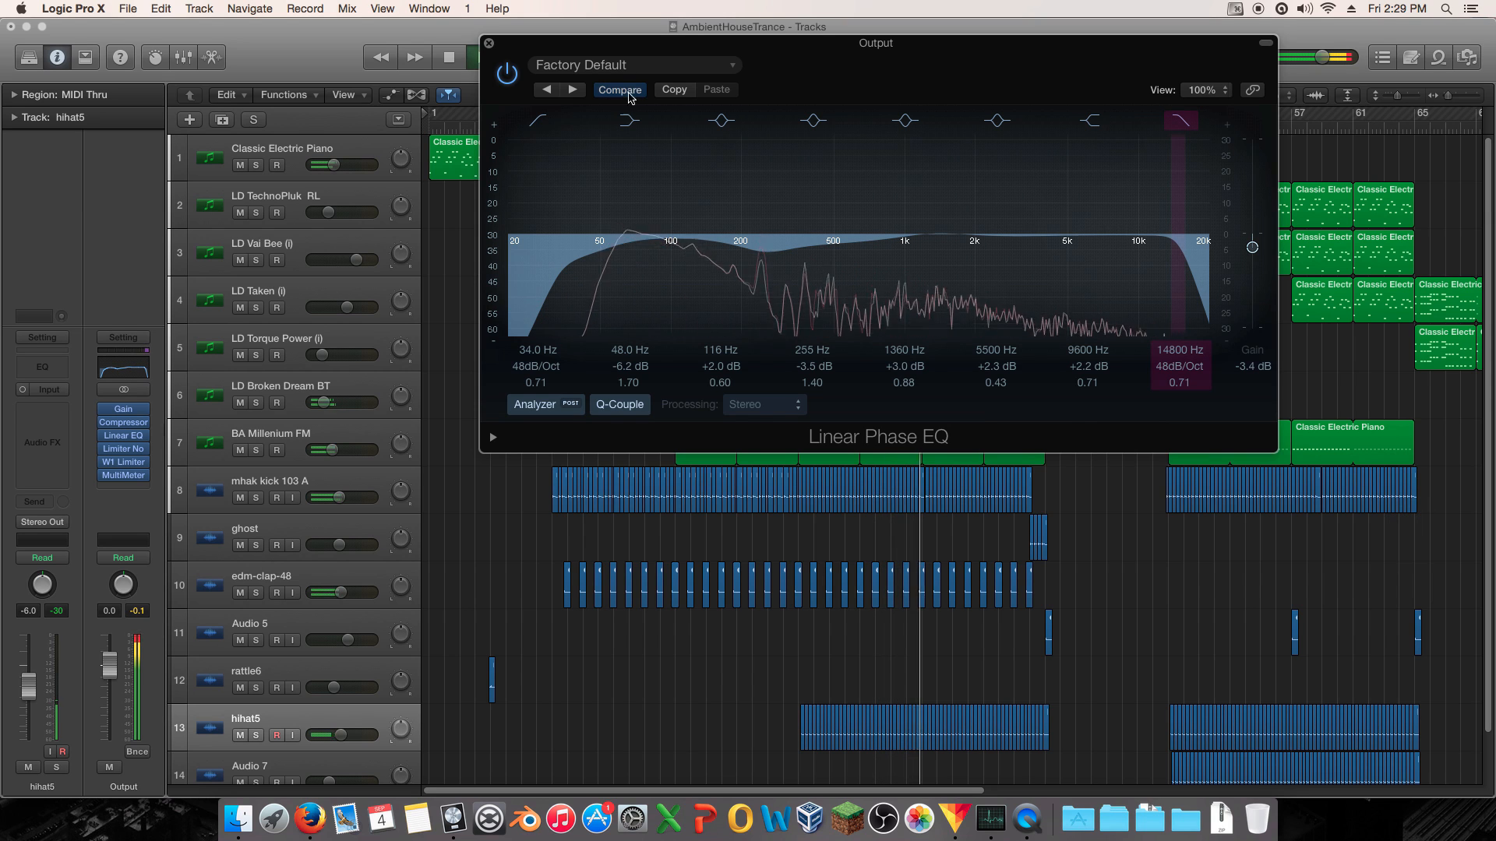
{"action": "left_click_drag", "start_coordinate": [957, 162], "coordinate": [957, 160]}
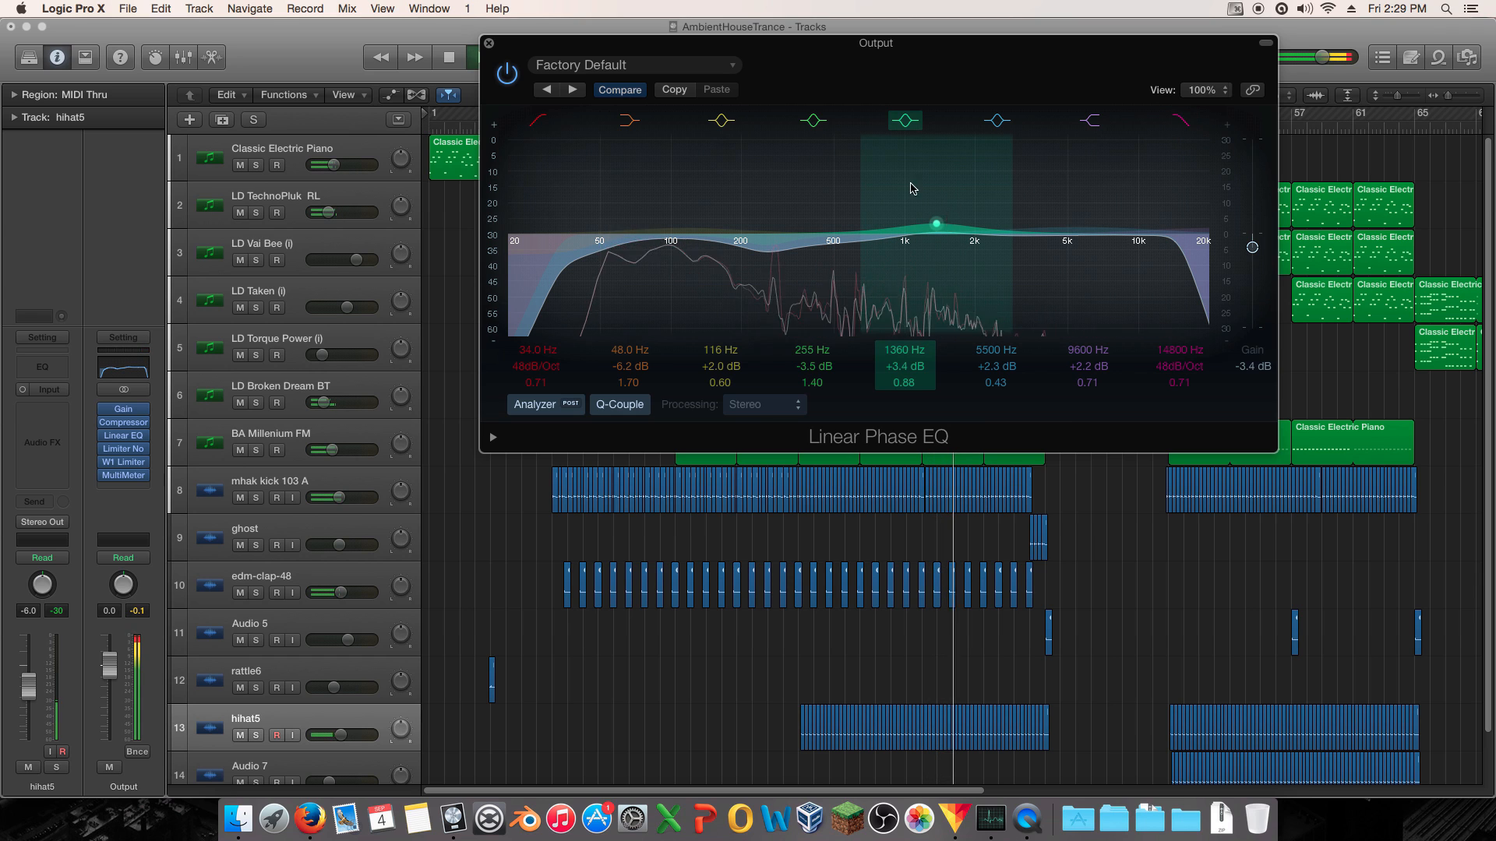
{"action": "left_click", "coordinate": [617, 90]}
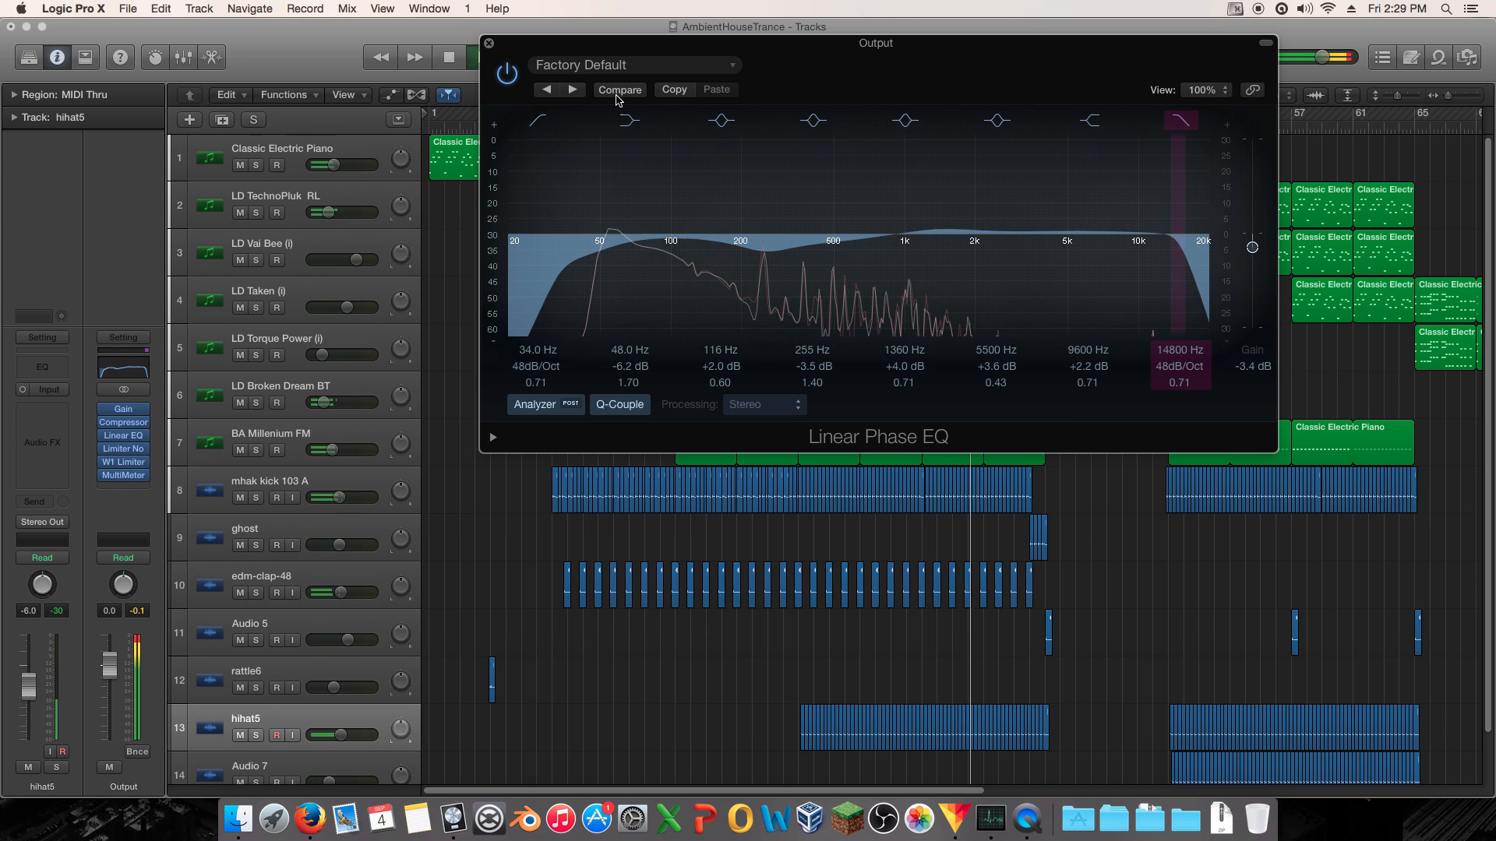
{"action": "left_click", "coordinate": [618, 90]}
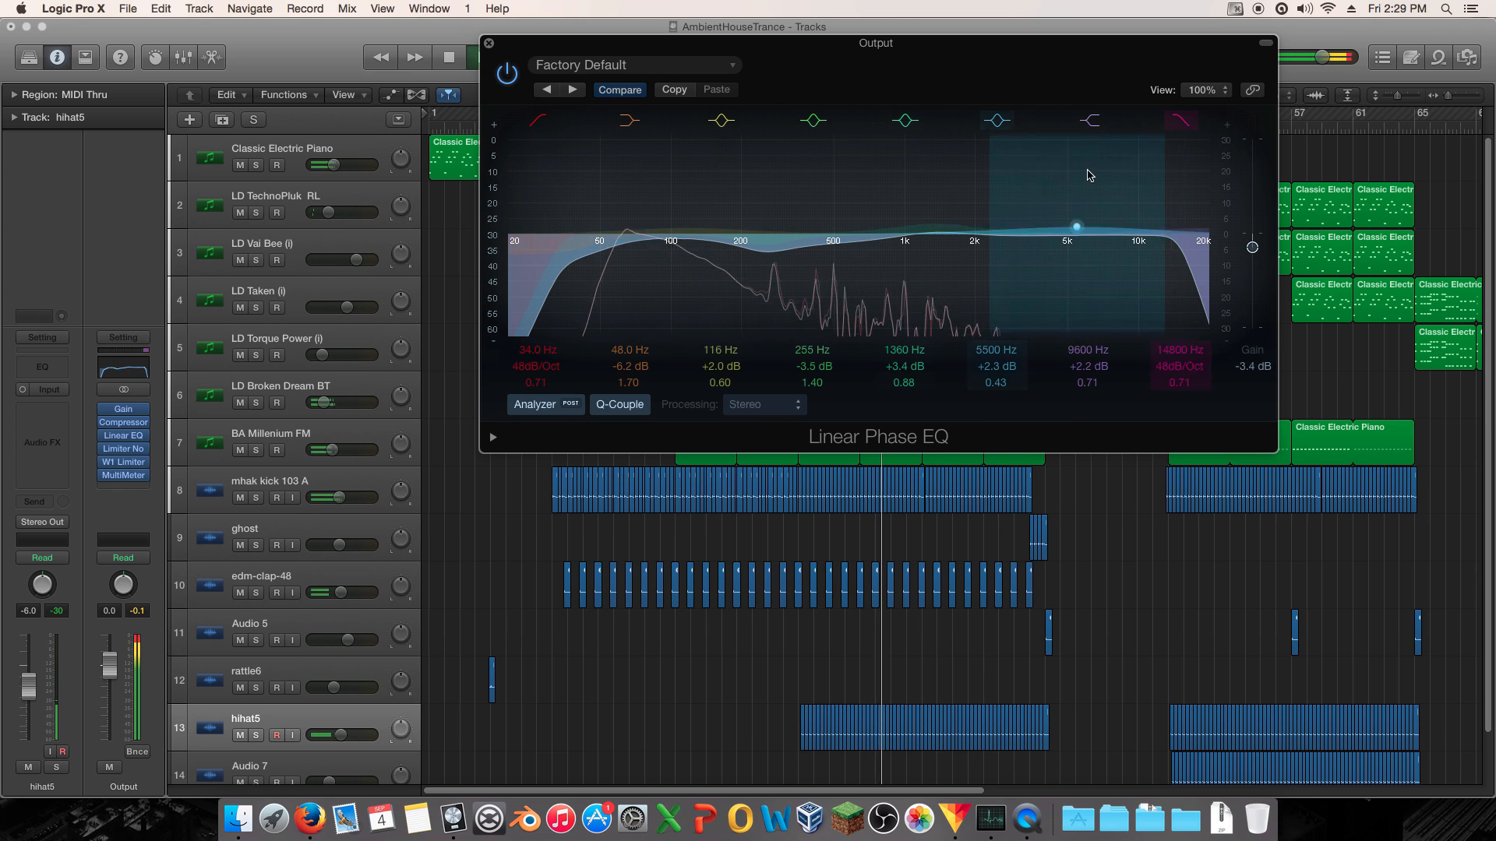
- Audition the EQ's 9600 Hz band off and on with the MultiMeter open, and try the band at 9400 Hz and -1.1 dB
{"action": "left_click", "coordinate": [1099, 126]}
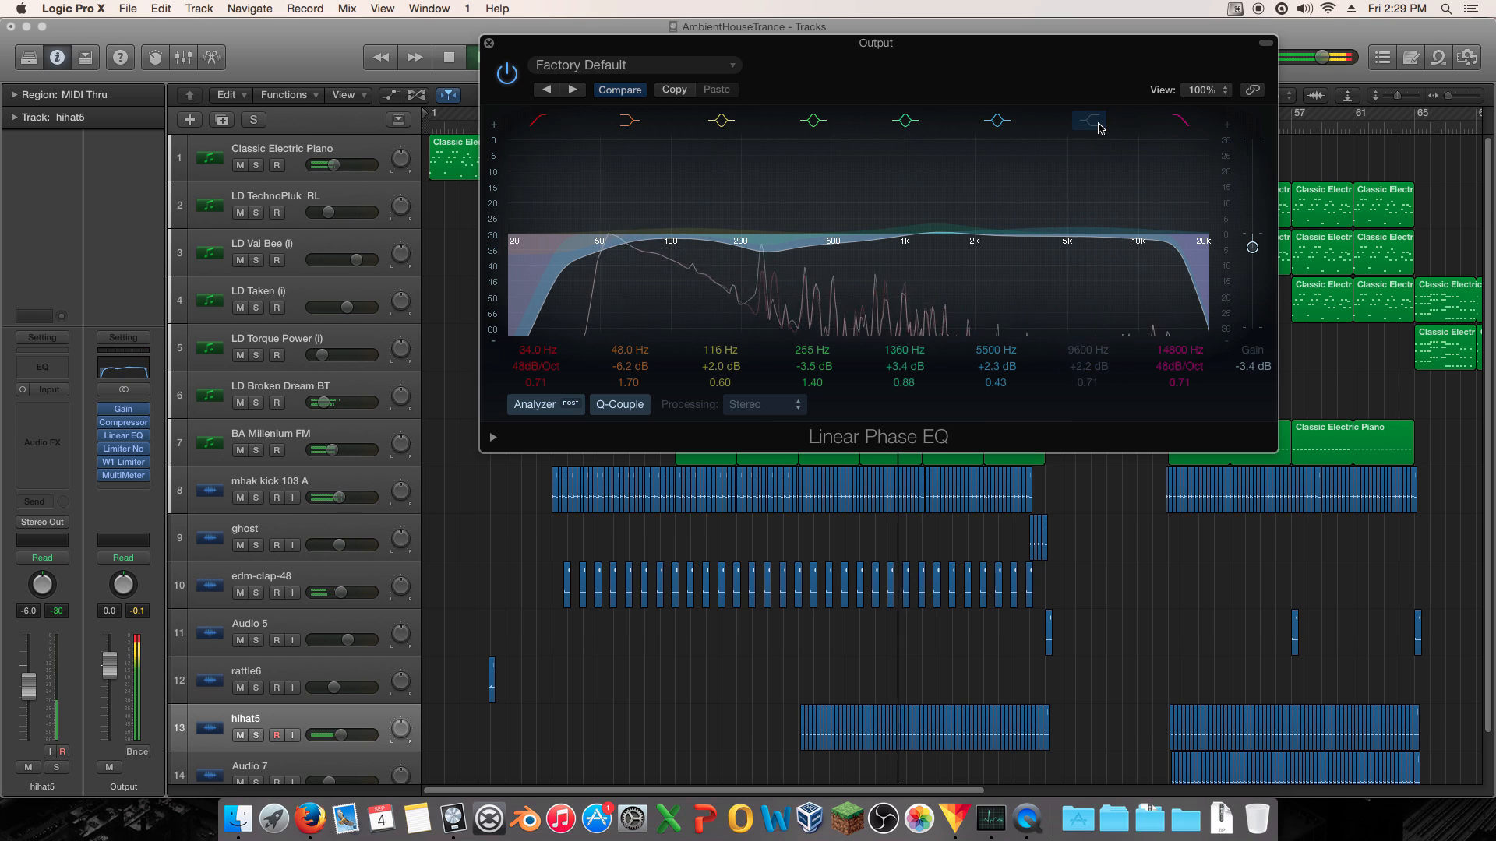
{"action": "left_click", "coordinate": [1099, 125]}
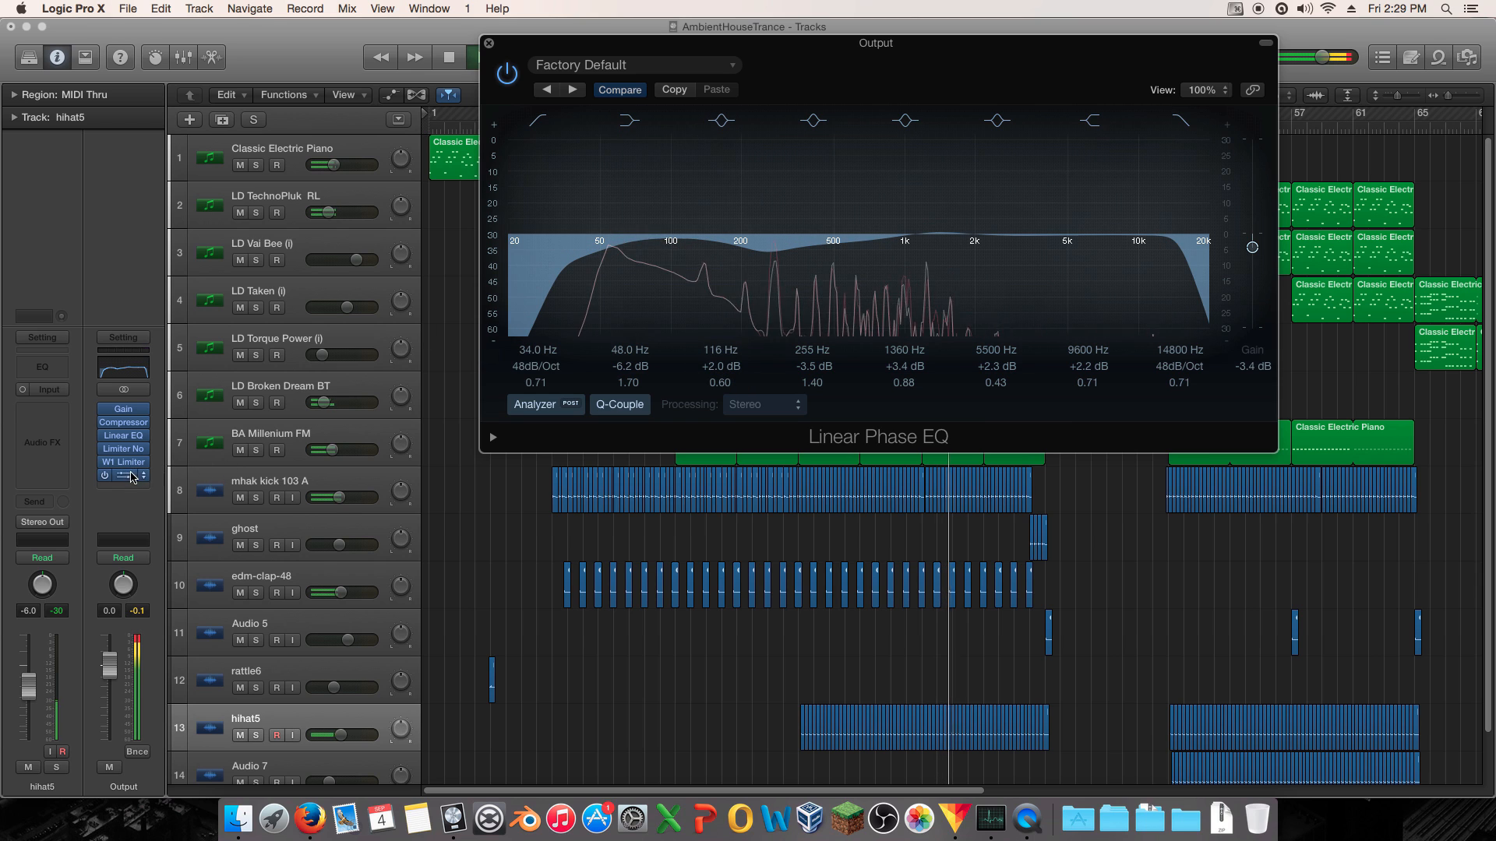
{"action": "left_click", "coordinate": [124, 474]}
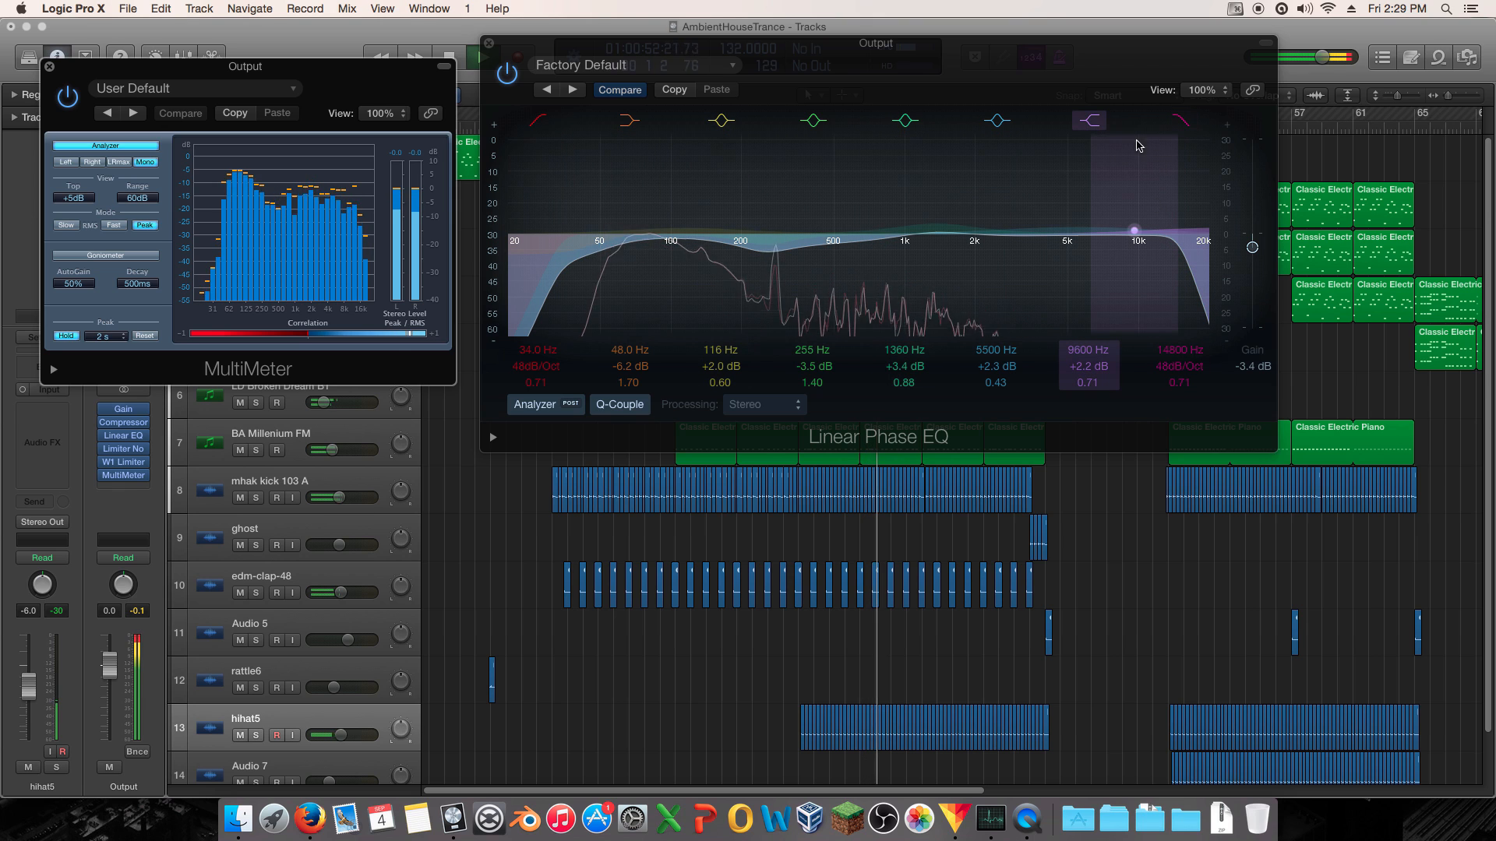
{"action": "left_click", "coordinate": [1096, 125]}
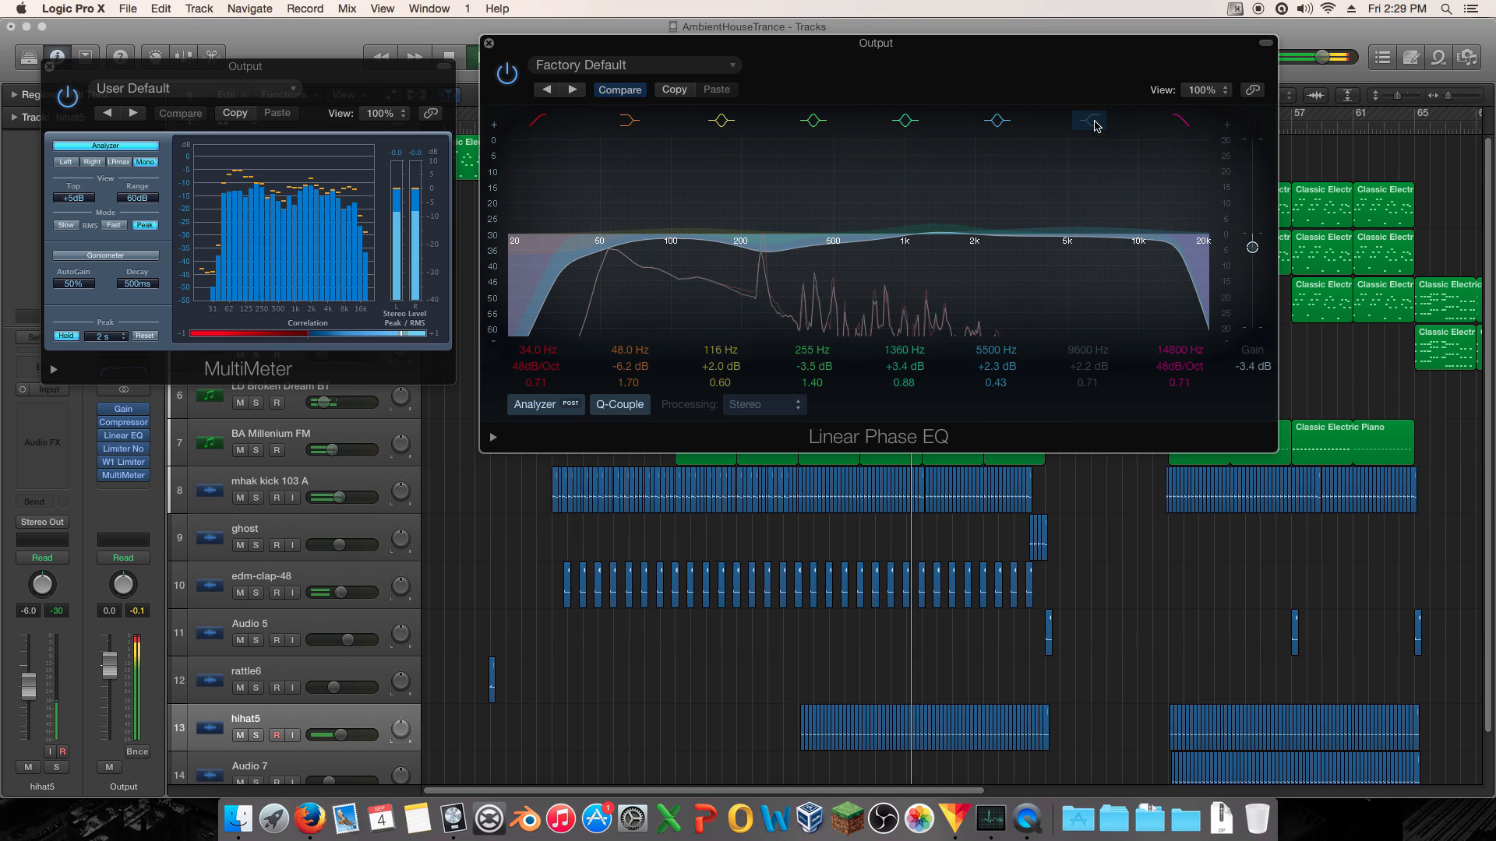
{"action": "left_click_drag", "start_coordinate": [1132, 190], "coordinate": [1132, 202]}
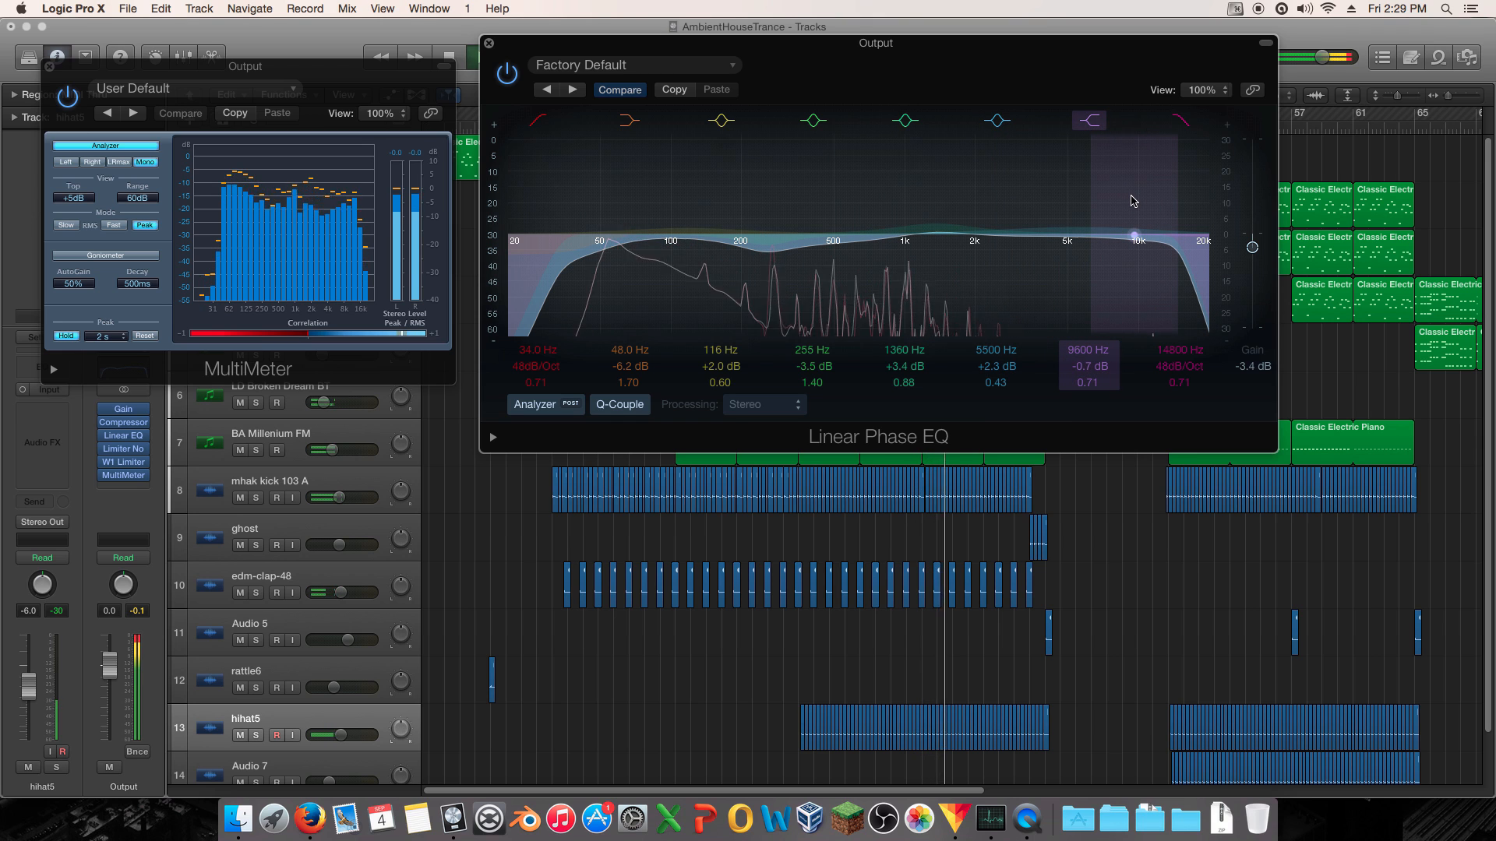
{"action": "mouse_move", "coordinate": [1132, 201]}
{"action": "left_mouse_down"}
{"action": "mouse_move", "coordinate": [1159, 215]}
{"action": "mouse_move", "coordinate": [1132, 204]}
{"action": "left_mouse_up"}
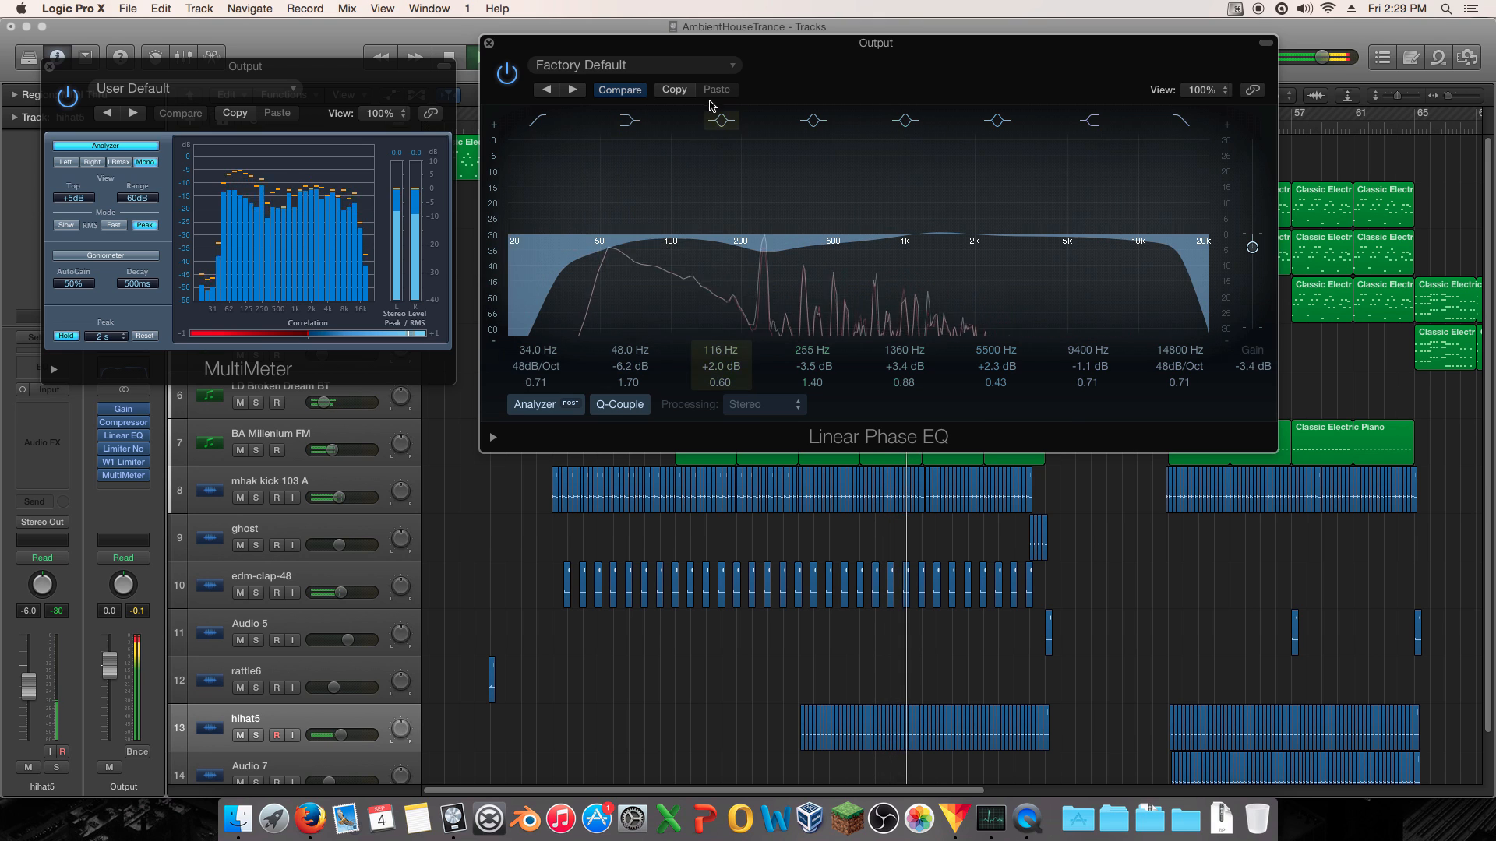
- Bypass and re-enable the Linear Phase EQ, compare its edited curve with the saved setting, and stop playback
{"action": "left_click", "coordinate": [507, 73]}
{"action": "left_click", "coordinate": [508, 73]}
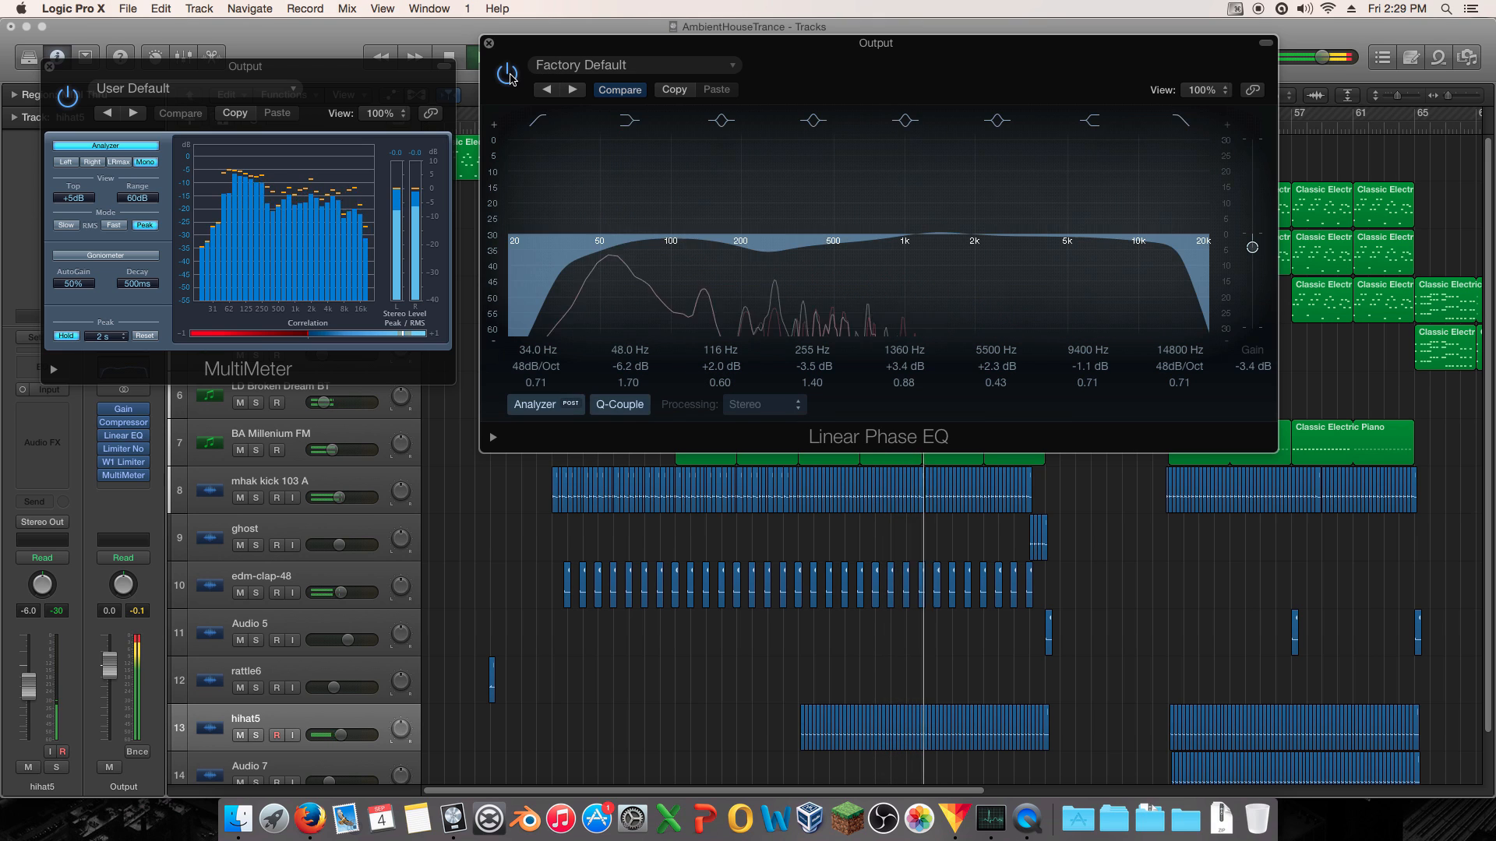
{"action": "left_click", "coordinate": [619, 91]}
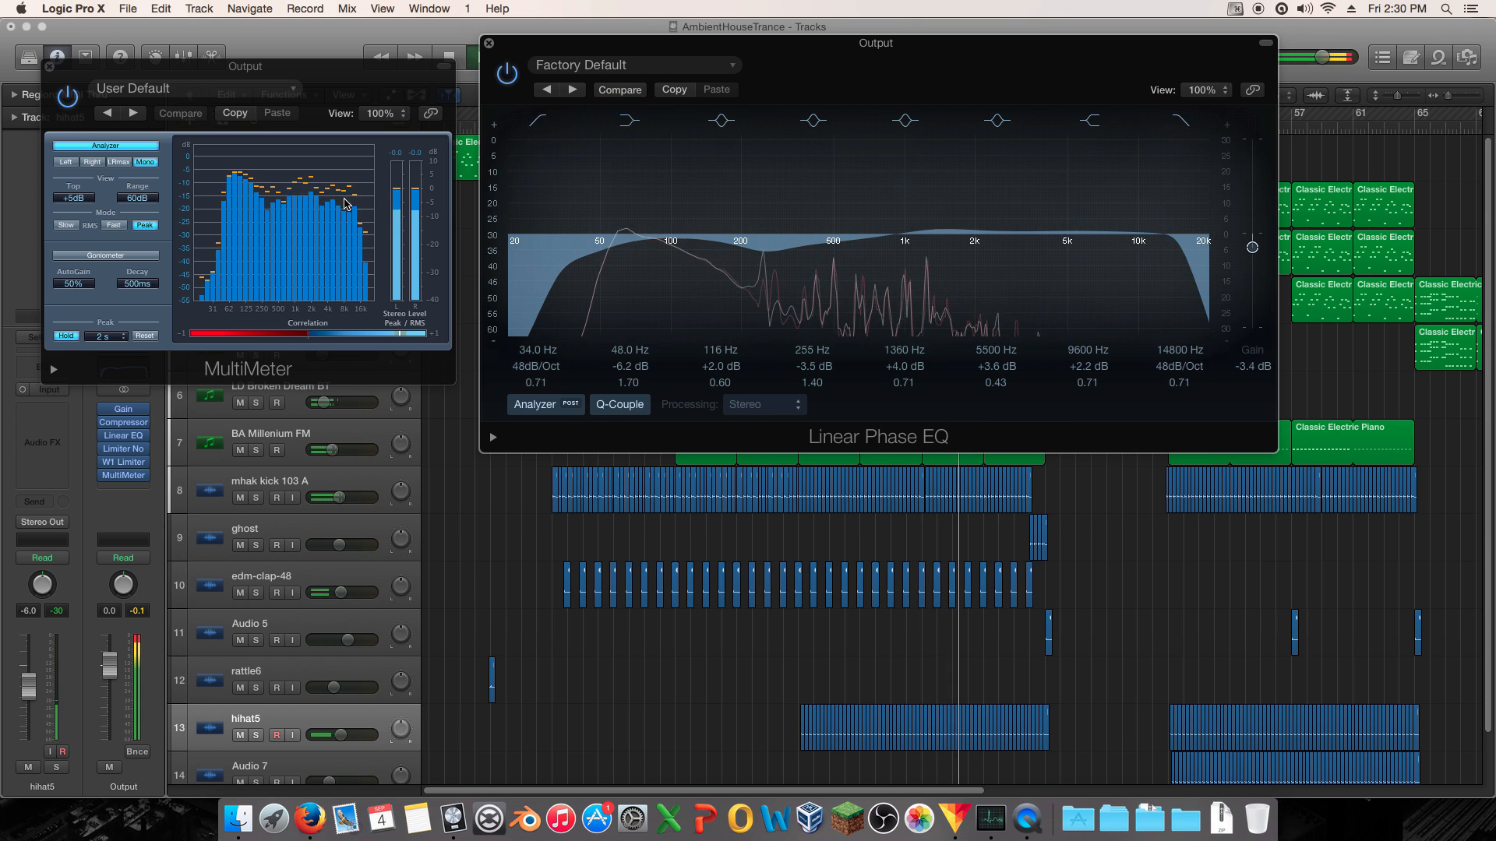
{"action": "left_click", "coordinate": [619, 90]}
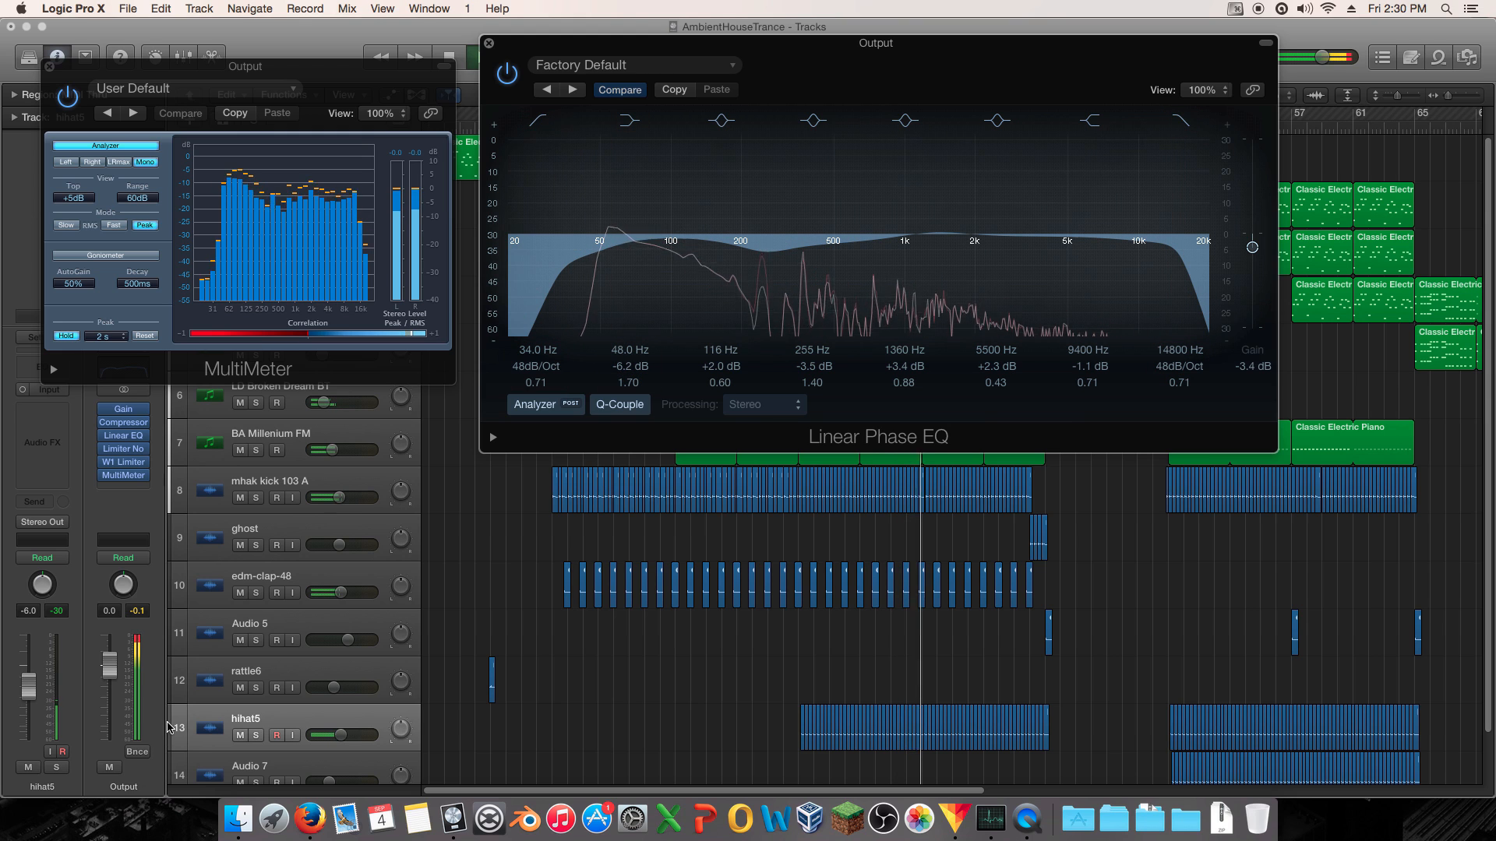
{"action": "key", "text": "space"}
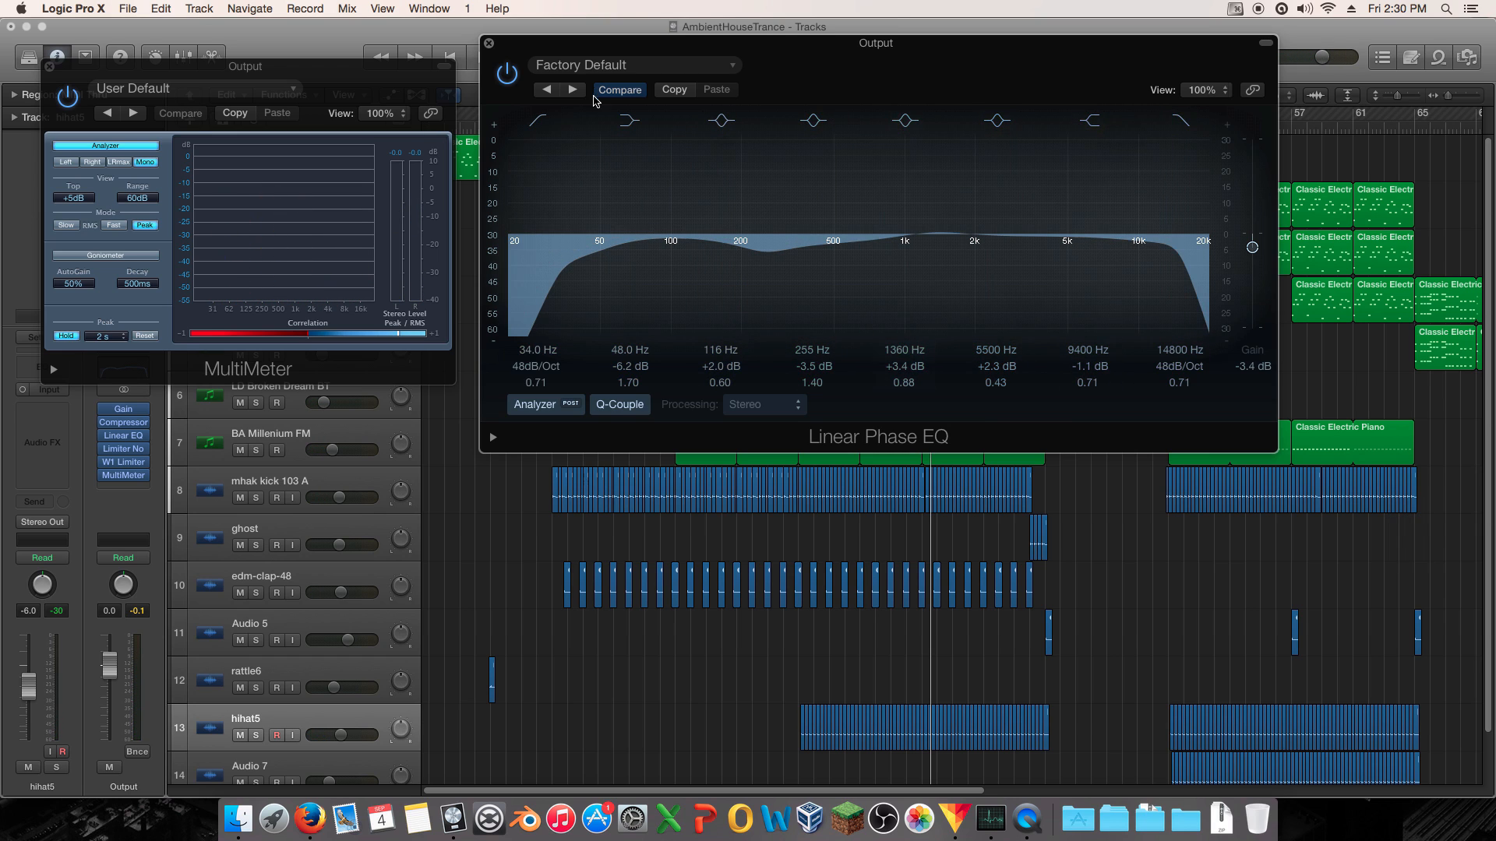
- Switch repeatedly between the edited and saved EQ curves while stopped, and compare them again during playback
{"action": "left_click", "coordinate": [617, 95]}
{"action": "left_click", "coordinate": [617, 95]}
{"action": "left_click", "coordinate": [617, 95]}
{"action": "left_click", "coordinate": [617, 95]}
{"action": "left_click", "coordinate": [625, 95]}
{"action": "left_click", "coordinate": [625, 93]}
{"action": "key", "text": "space"}
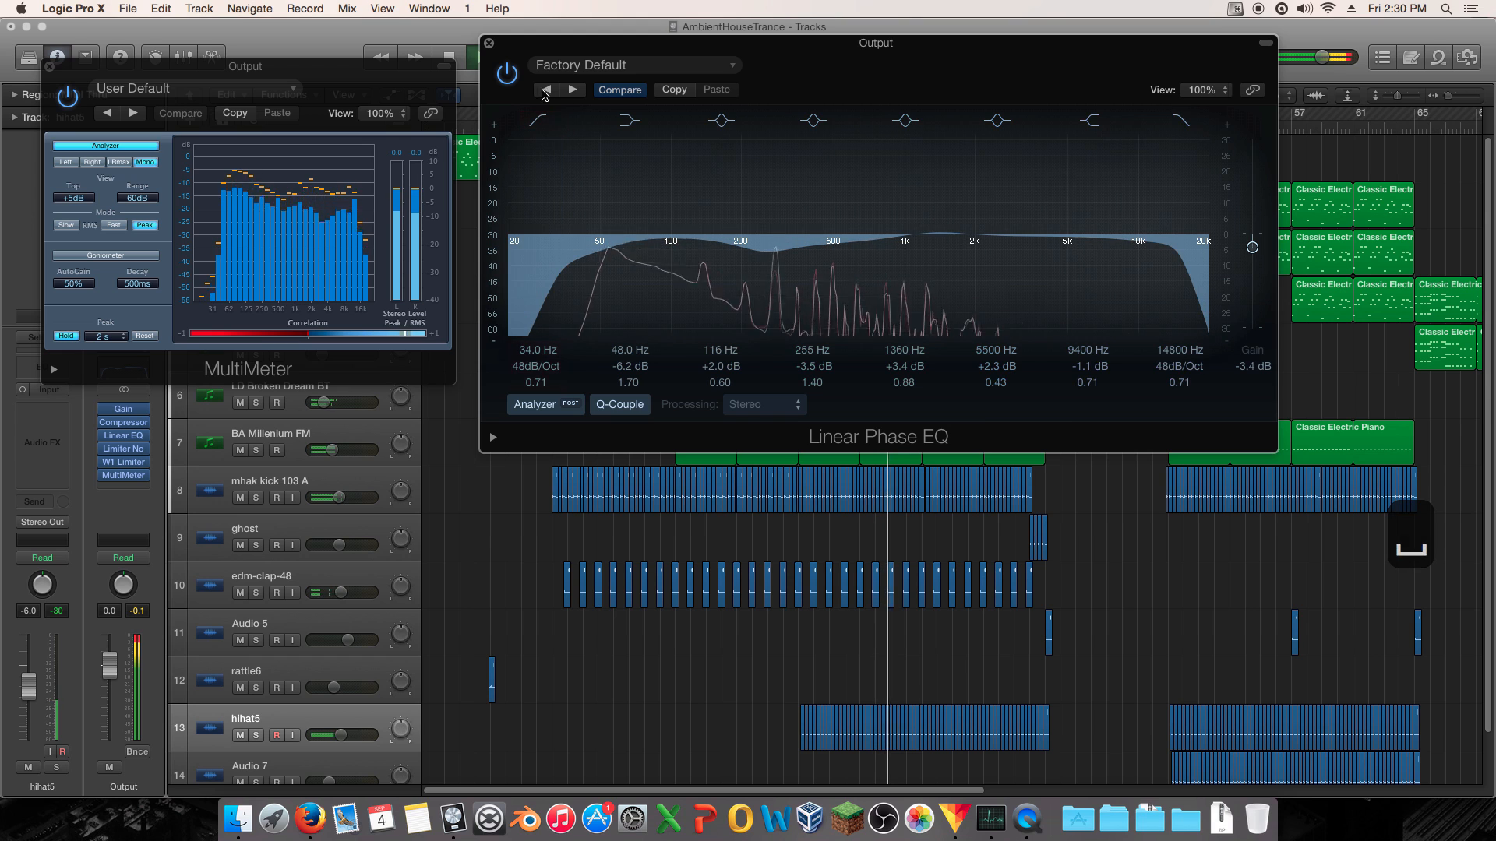
{"action": "left_click", "coordinate": [620, 92]}
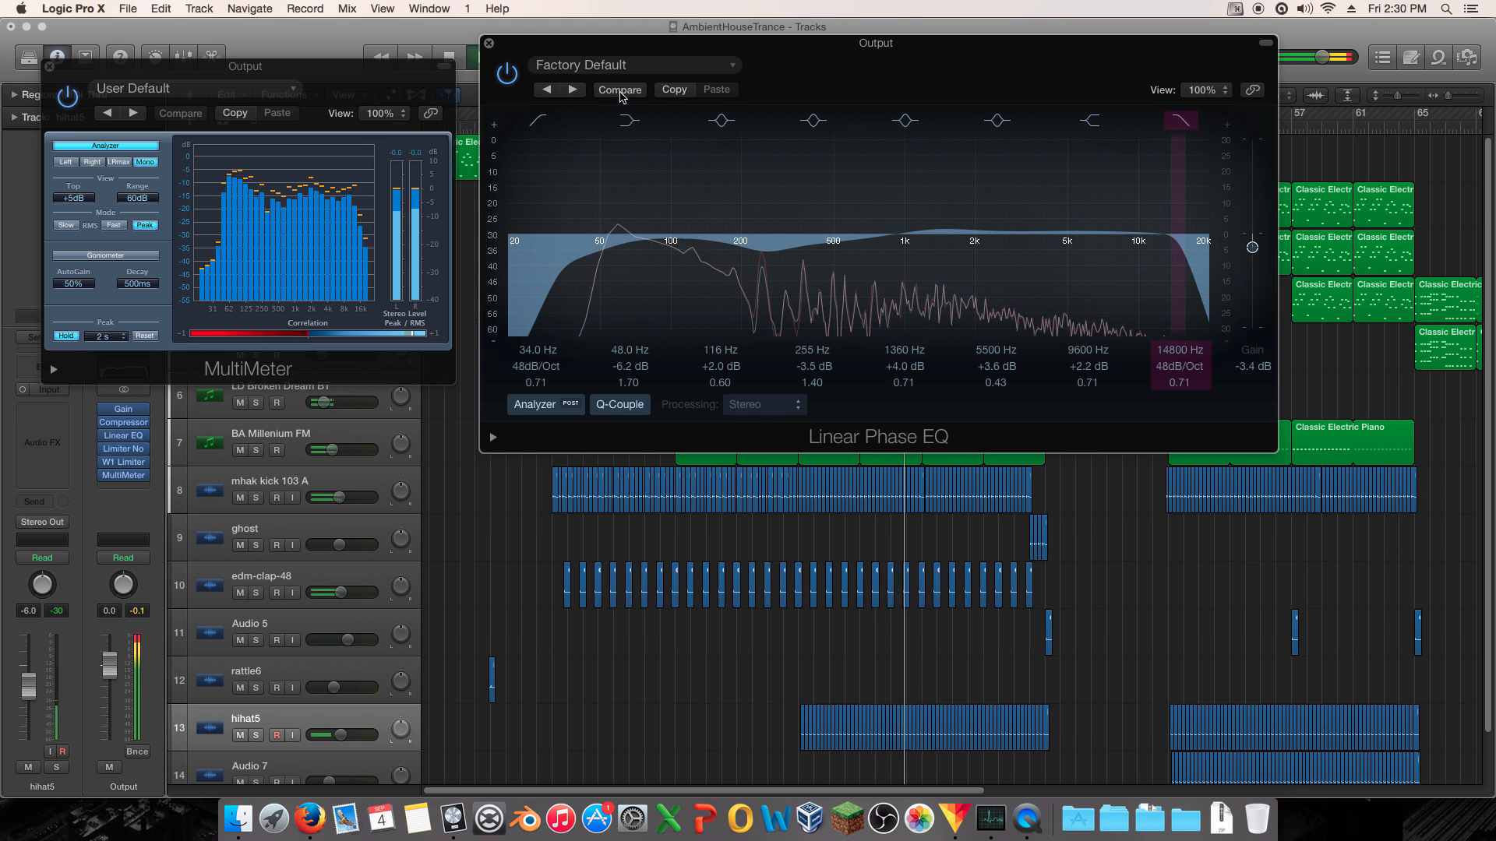
{"action": "left_click", "coordinate": [621, 91]}
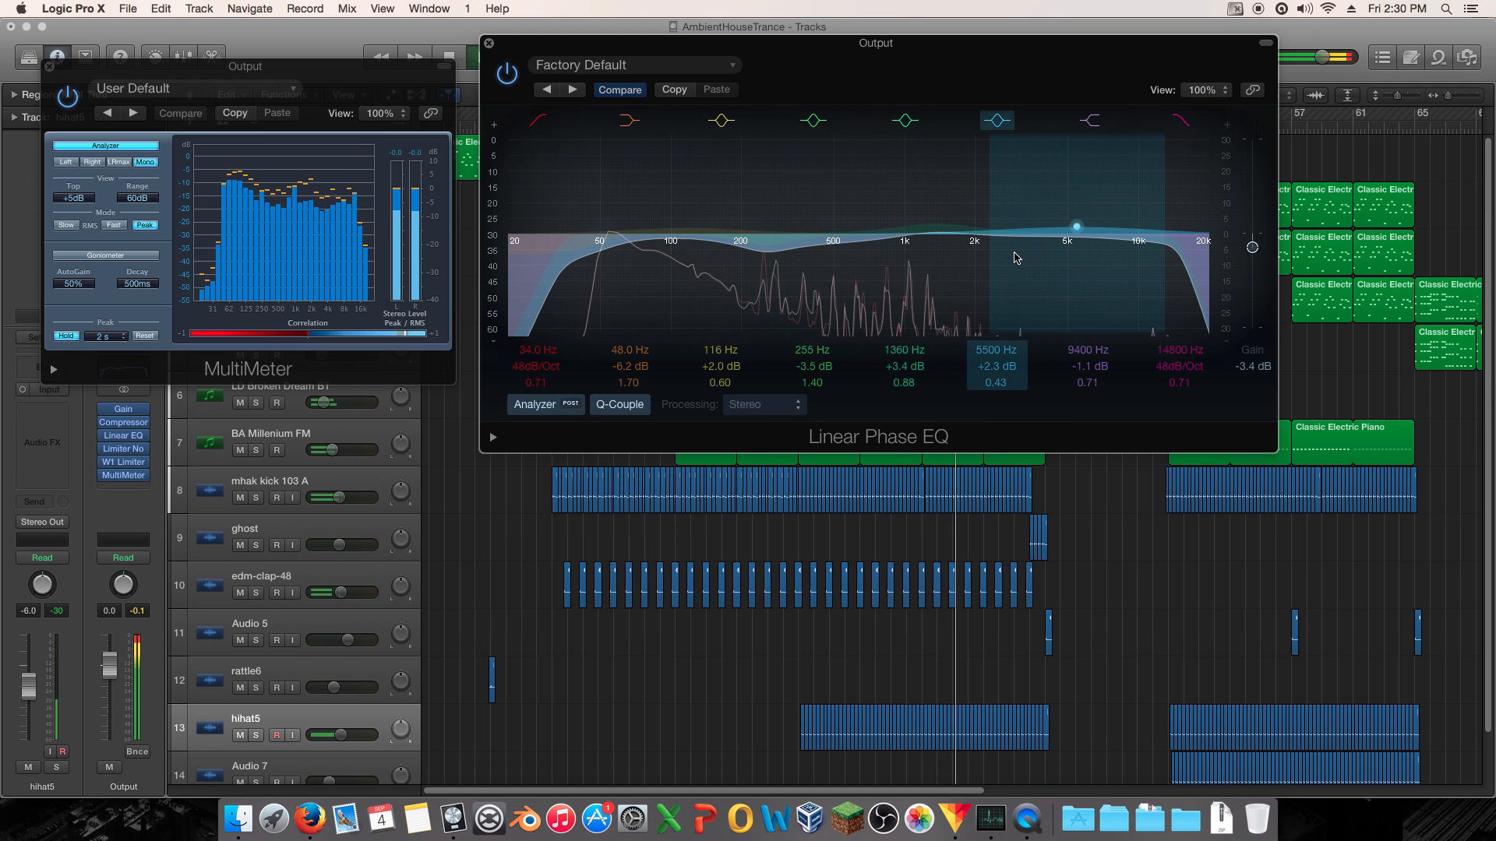
- Try the EQ's 5500 Hz band at 4350 Hz and +3.4 dB, compare it with the saved setting and stop playback
{"action": "left_click_drag", "start_coordinate": [1037, 254], "coordinate": [1013, 254]}
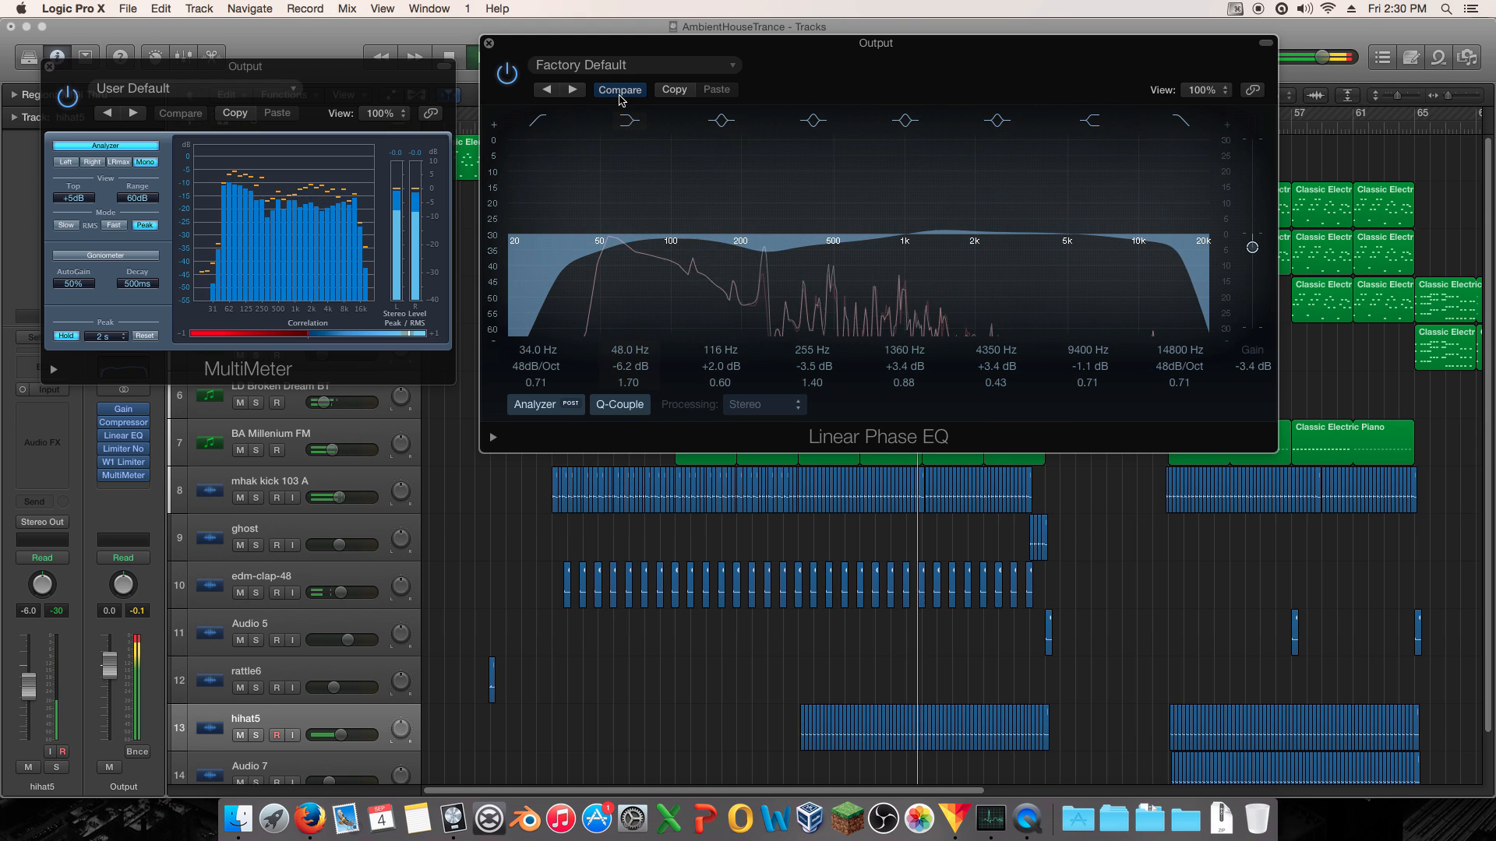
{"action": "left_click", "coordinate": [619, 90]}
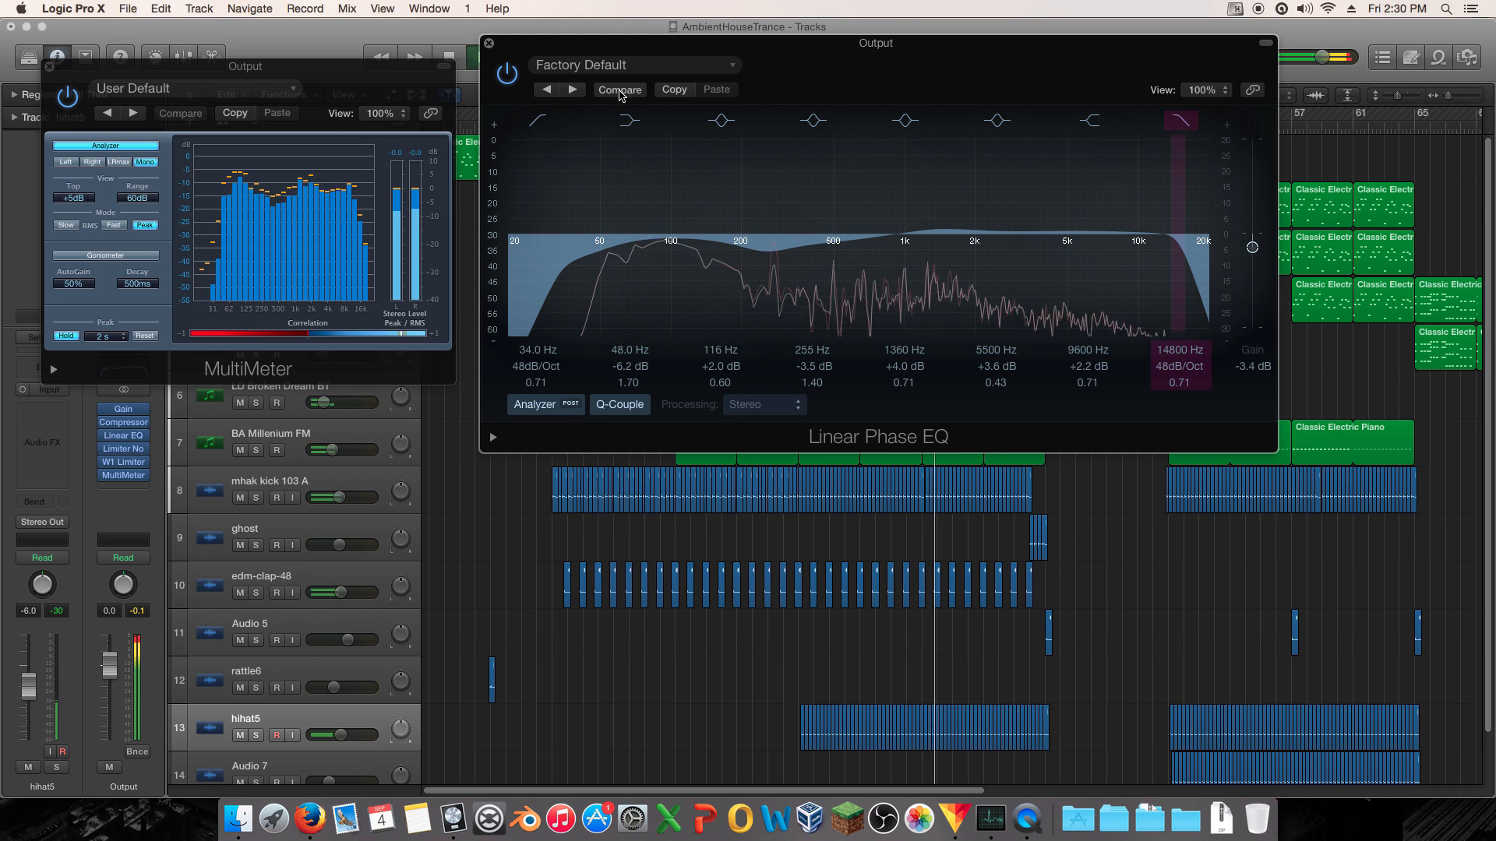
{"action": "left_click", "coordinate": [619, 90]}
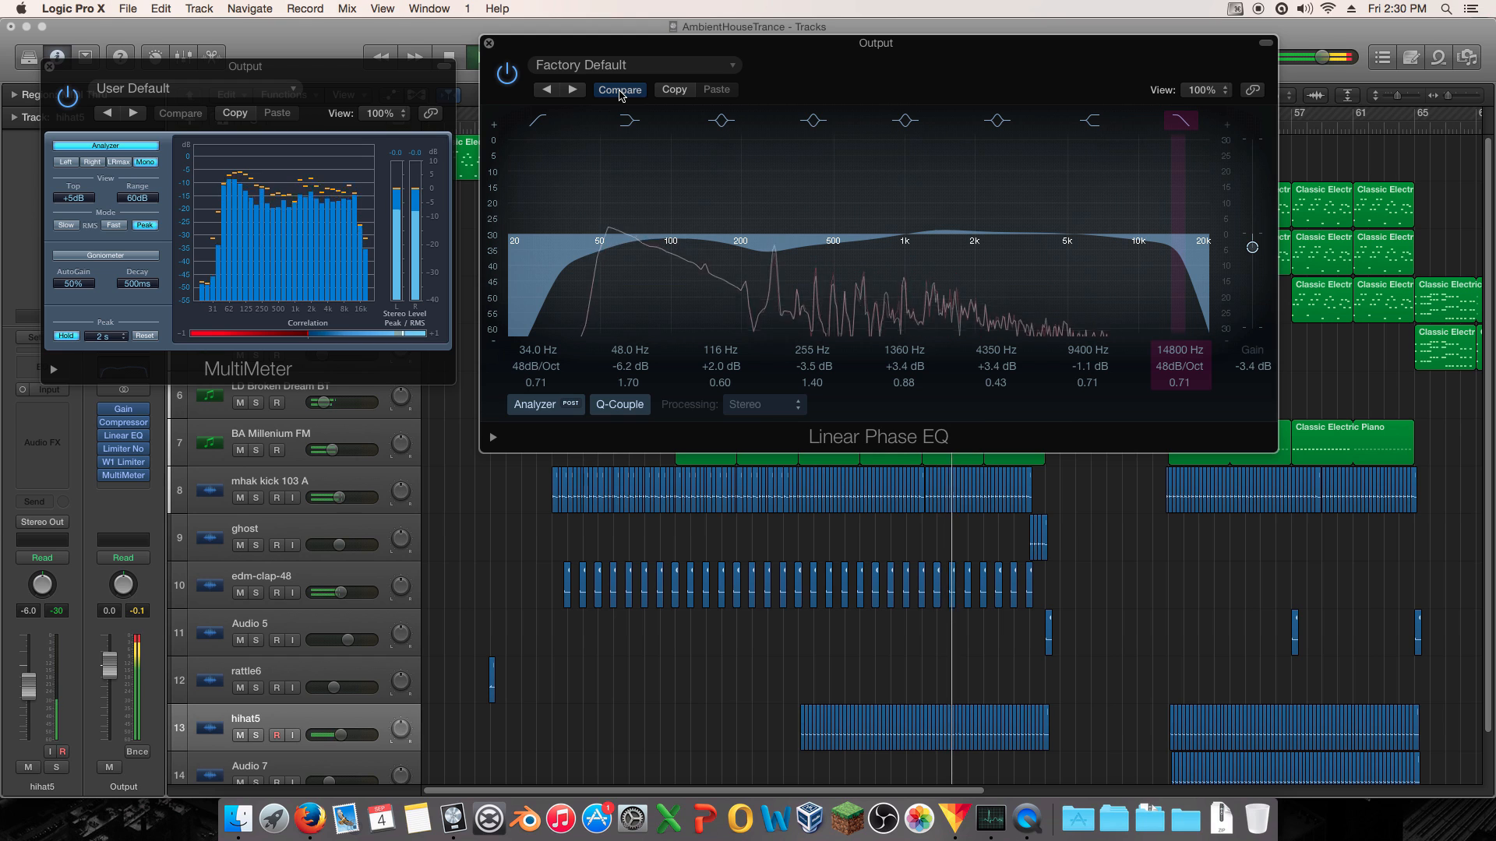
{"action": "key", "text": "space"}
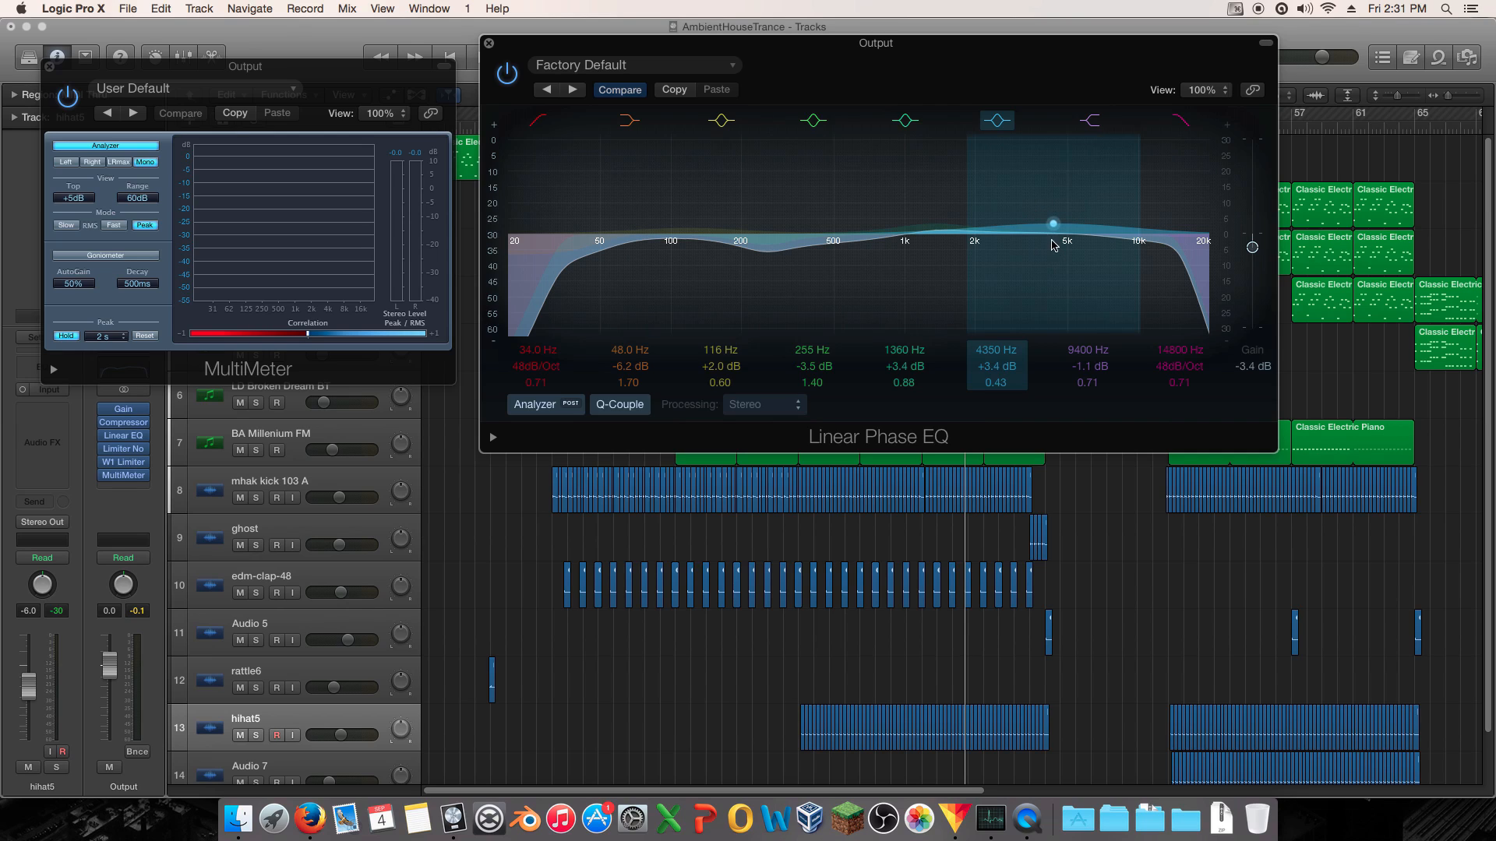
- Compare the edited EQ curve with the saved setting several times during playback, ending on the saved setting with the song stopped
{"action": "left_click", "coordinate": [320, 84]}
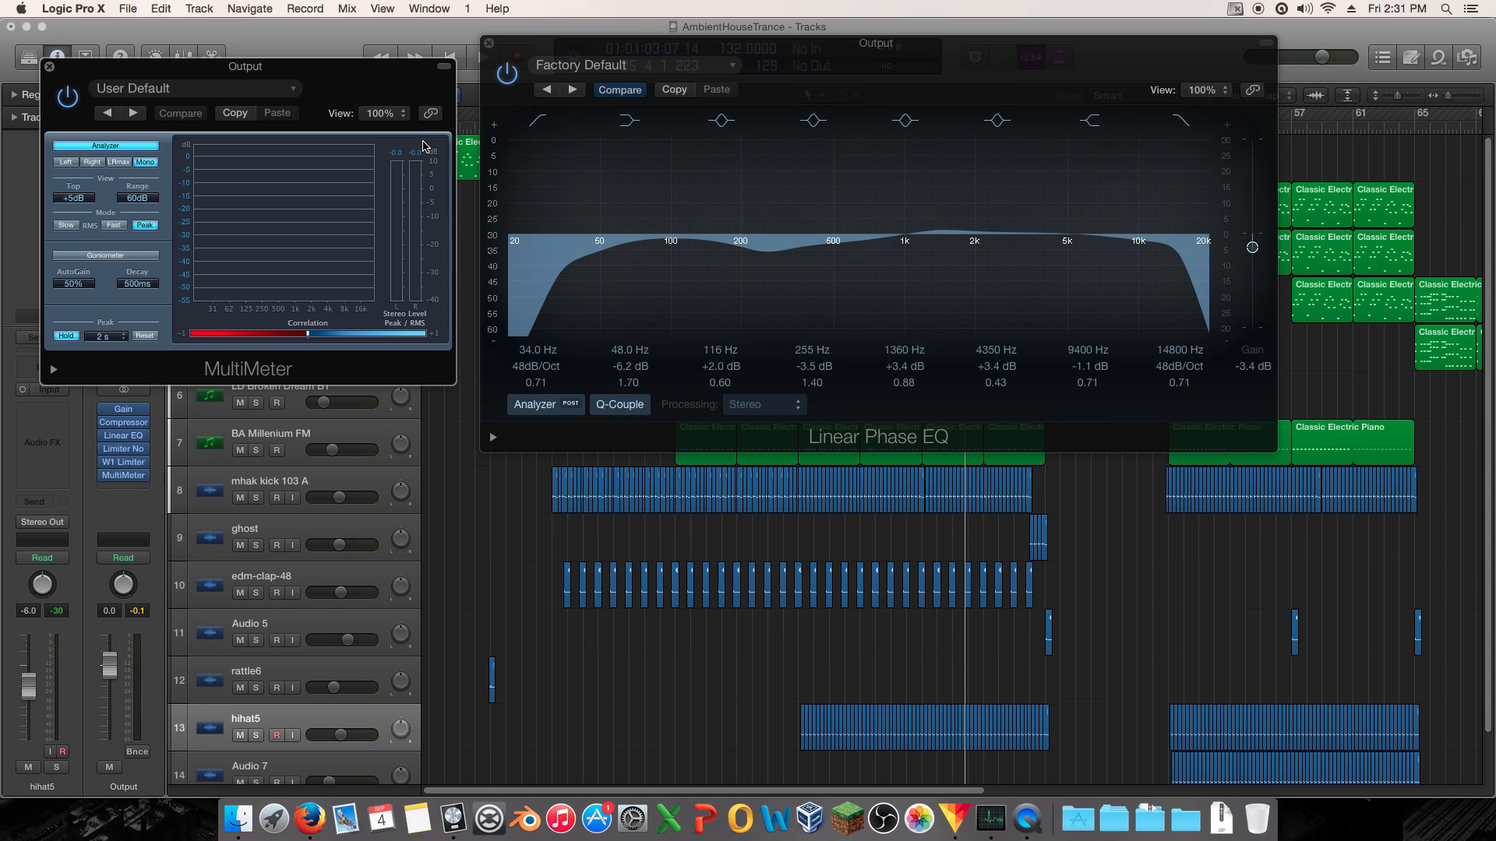
{"action": "key", "text": "space"}
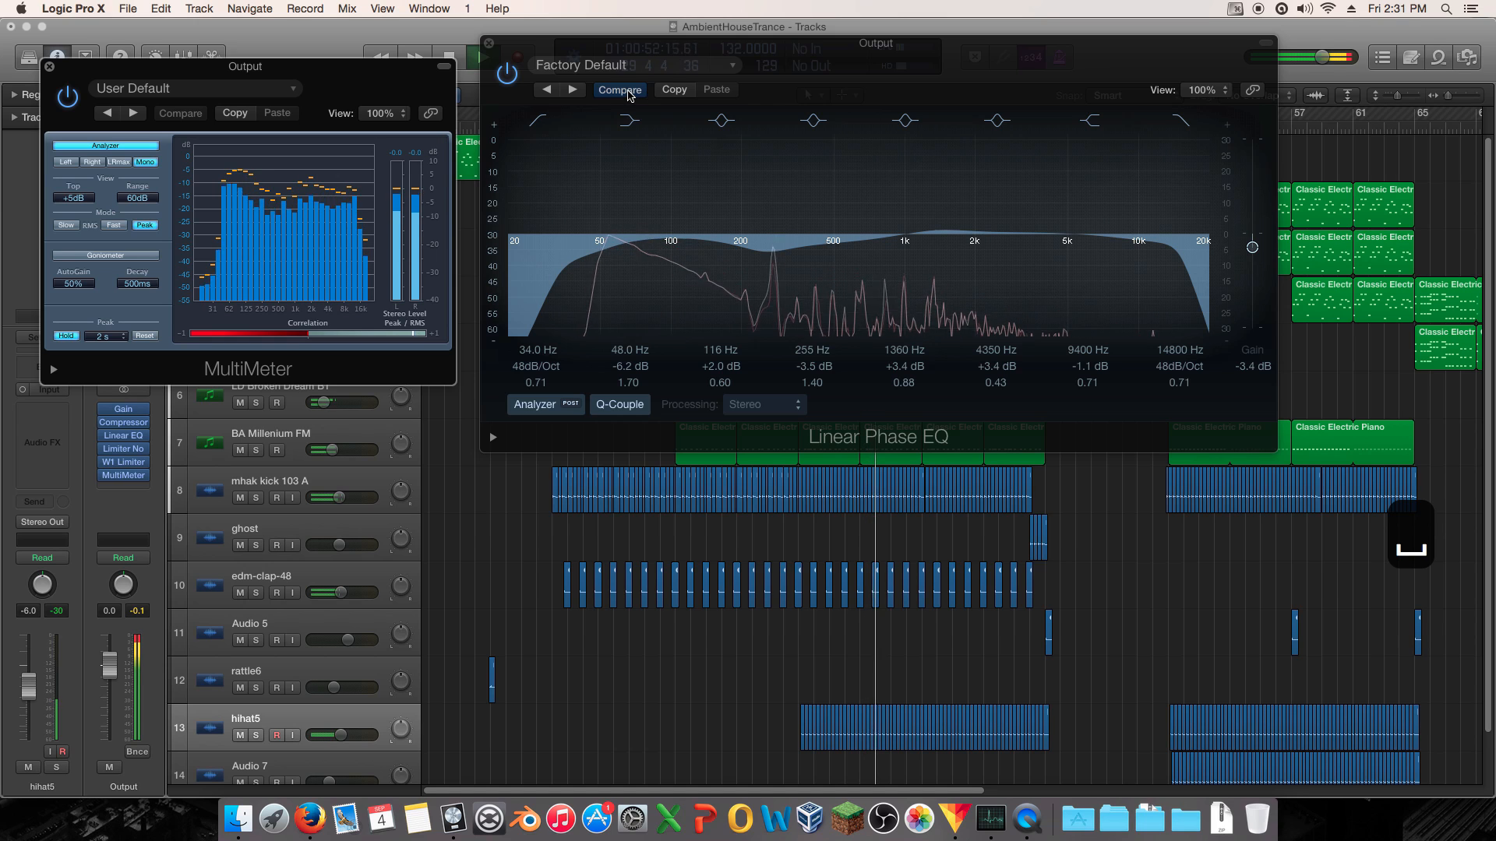
{"action": "left_click", "coordinate": [621, 90]}
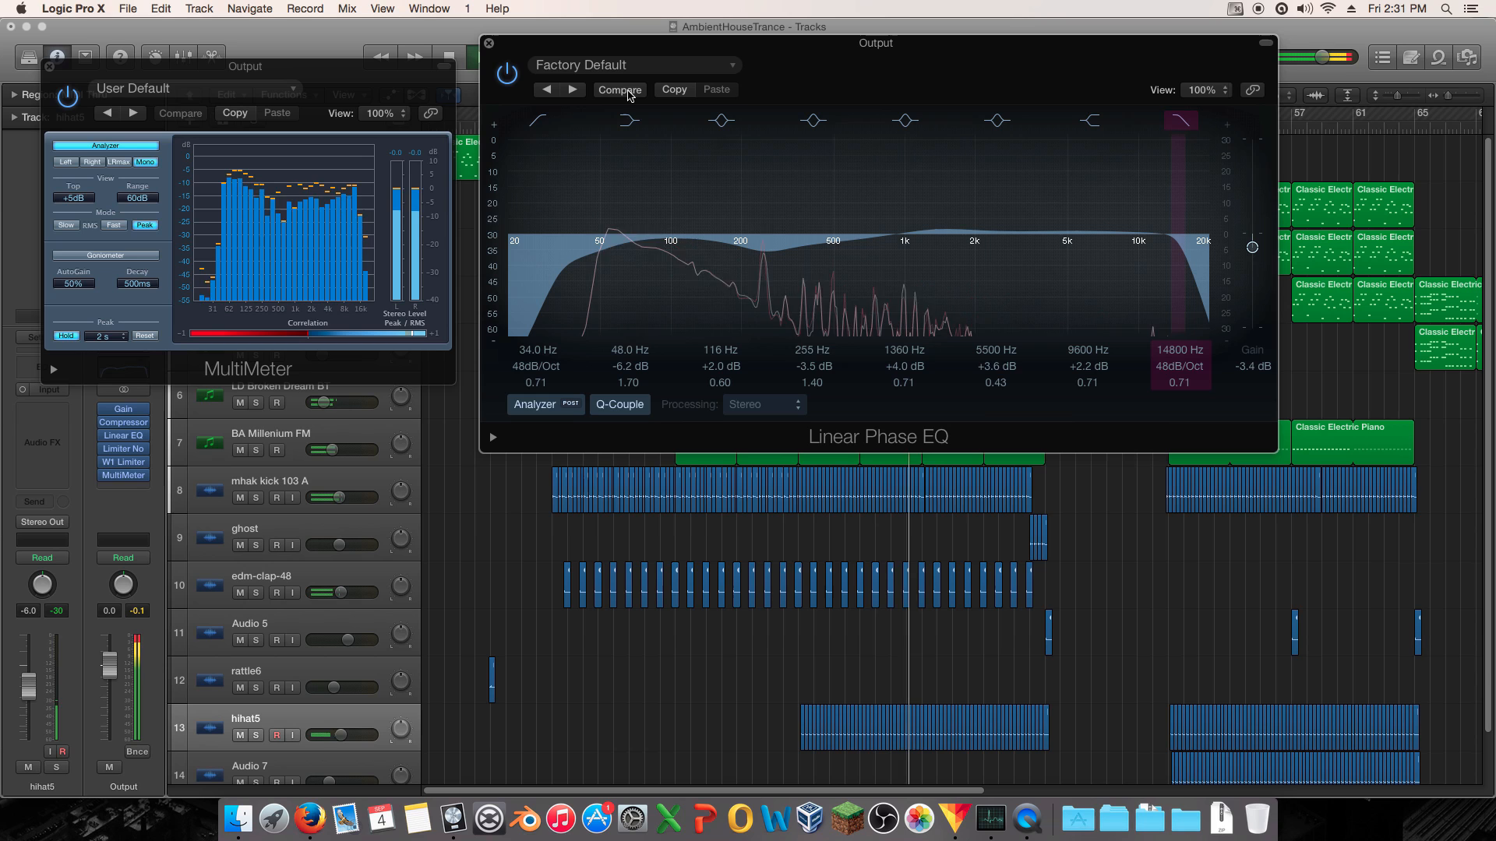
{"action": "left_click", "coordinate": [621, 90]}
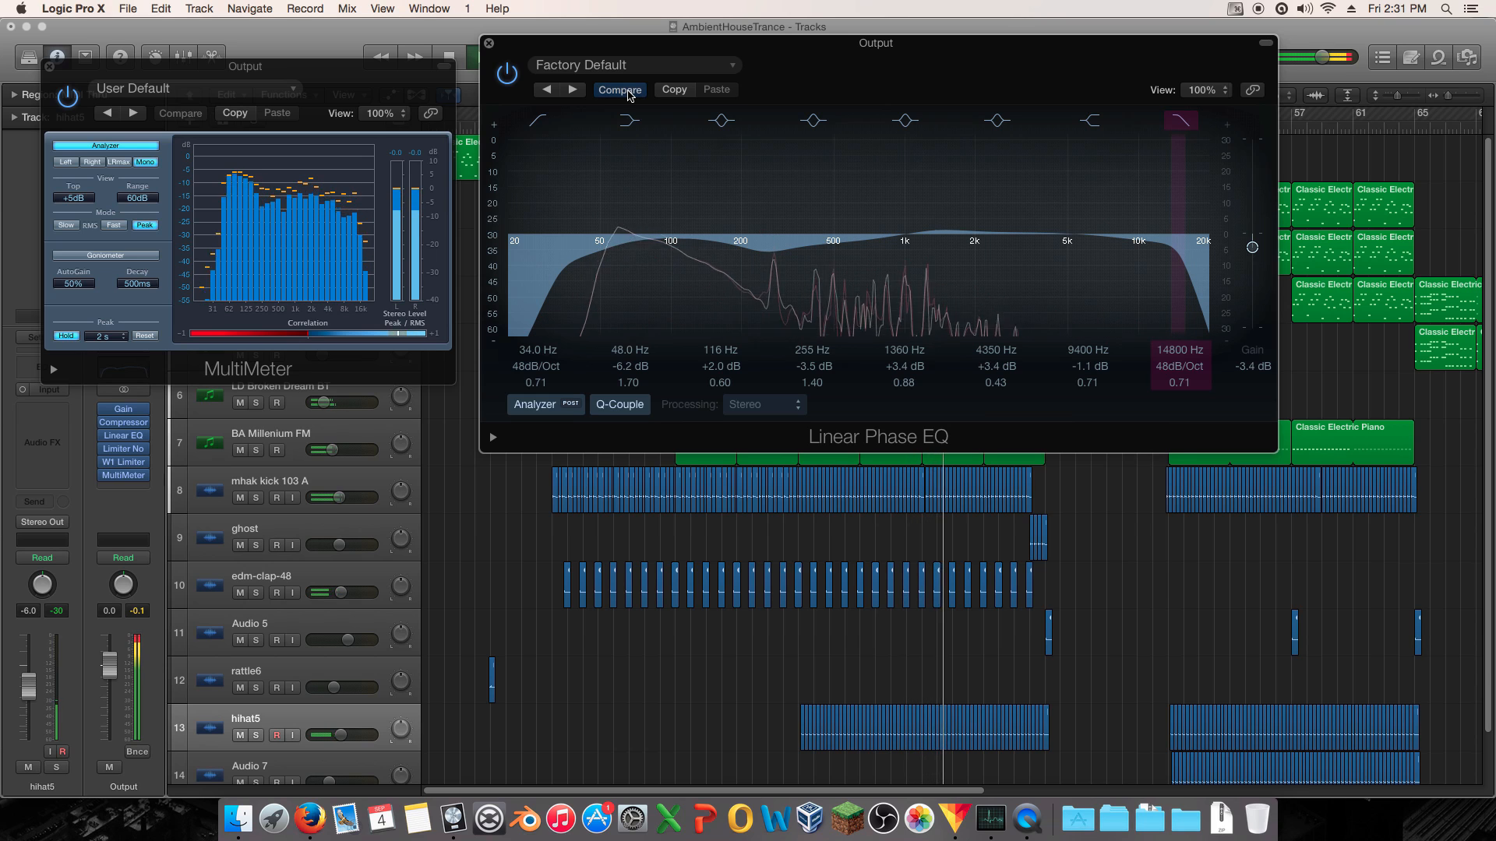
{"action": "left_click", "coordinate": [621, 90]}
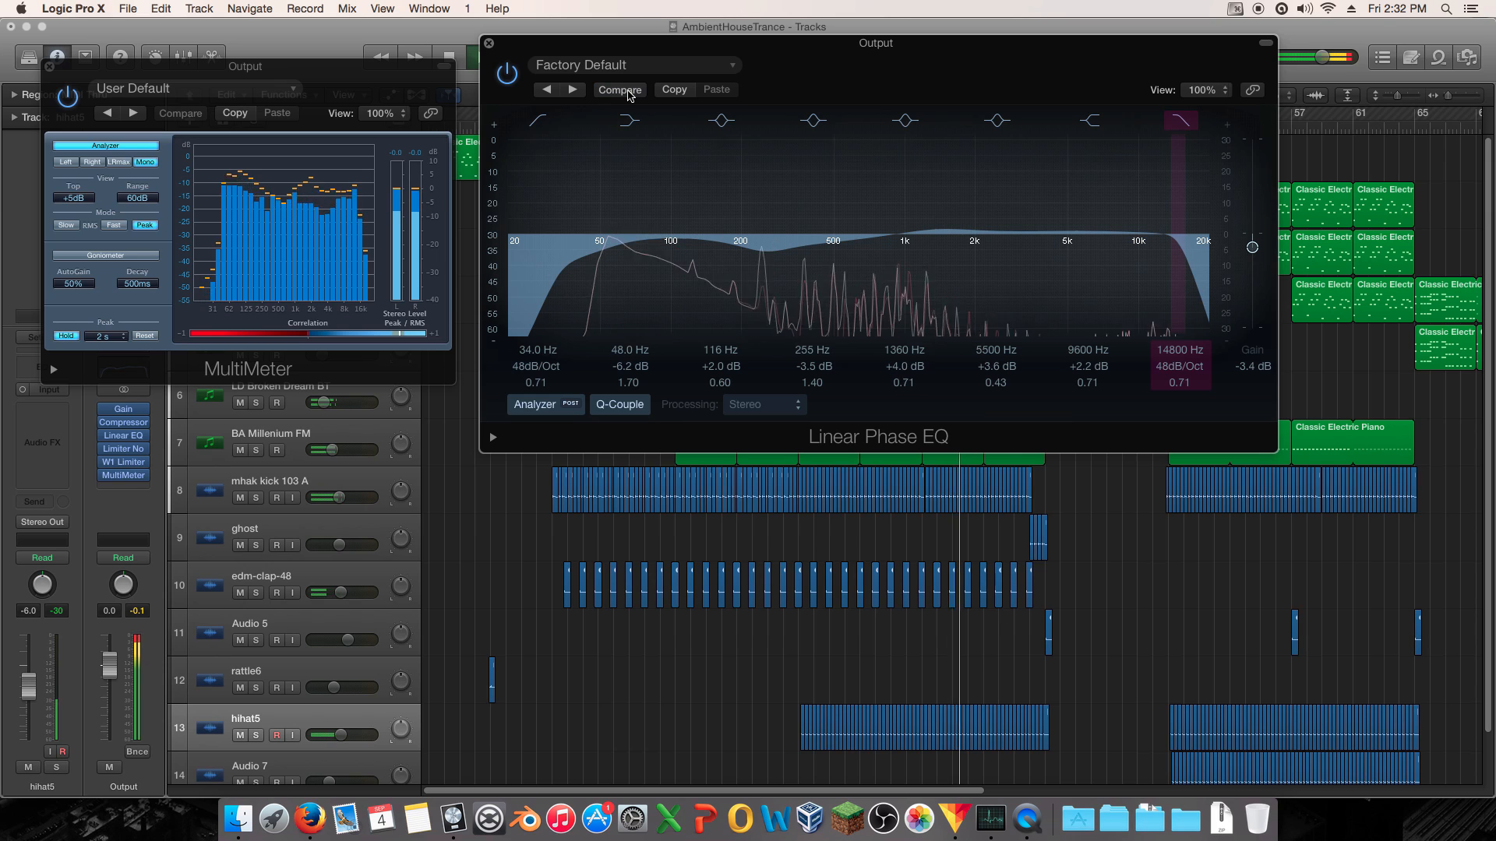
{"action": "left_click", "coordinate": [620, 90]}
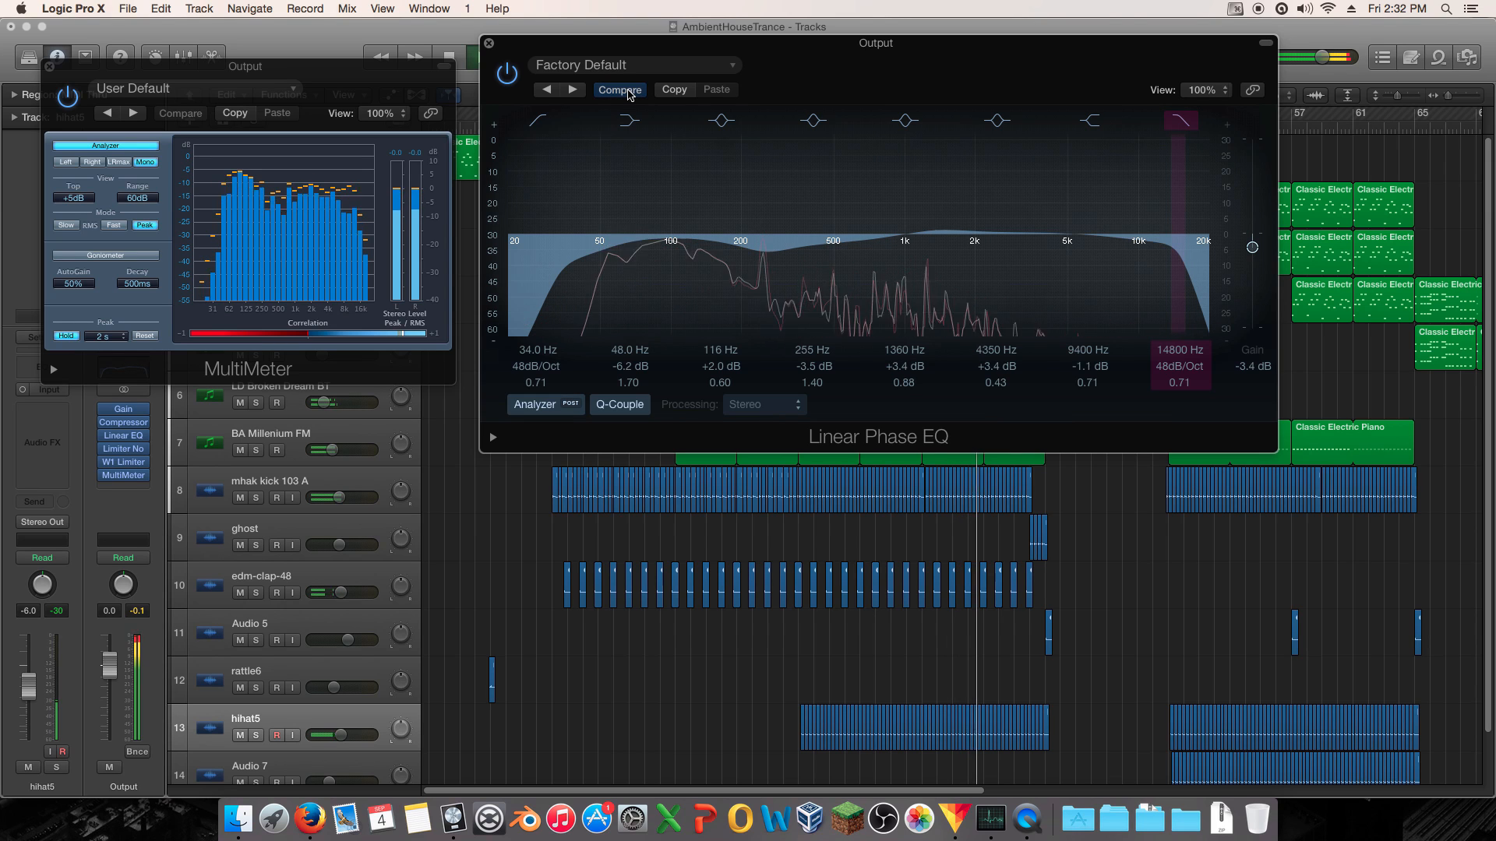
{"action": "left_click", "coordinate": [627, 91]}
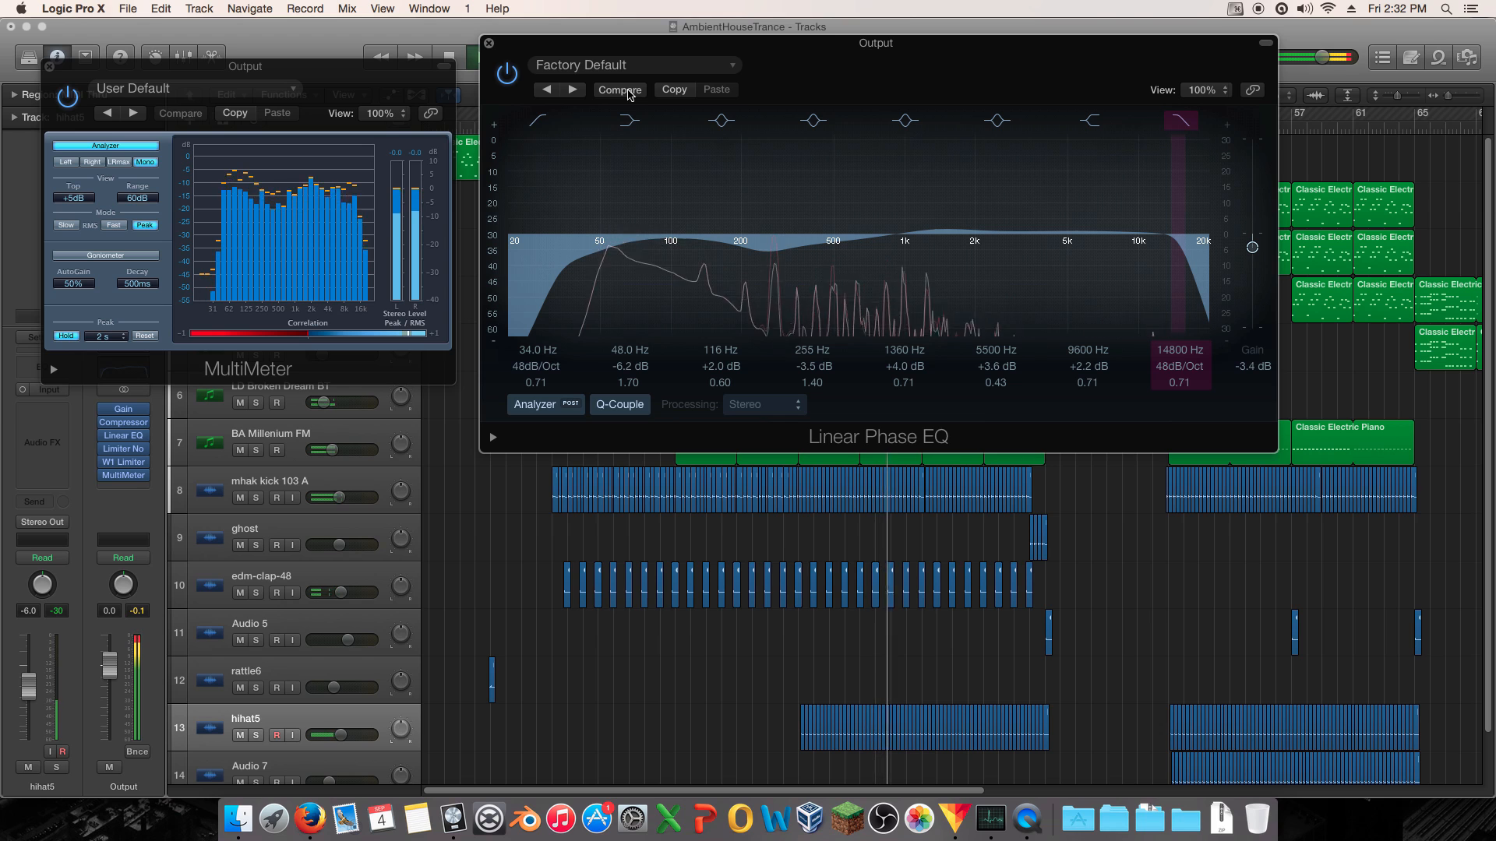
{"action": "left_click", "coordinate": [620, 91]}
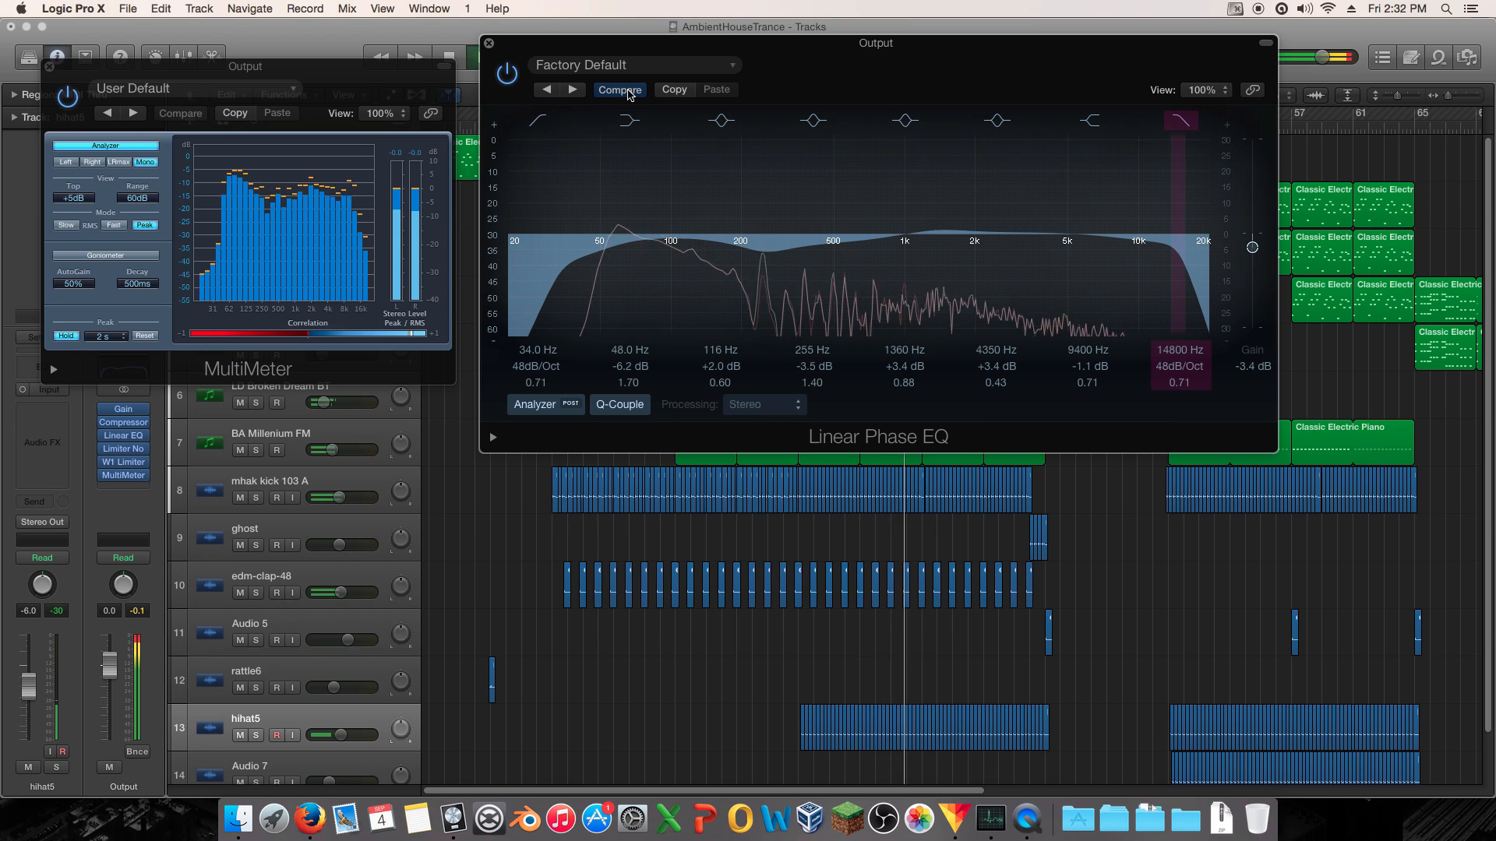
{"action": "left_click", "coordinate": [628, 91]}
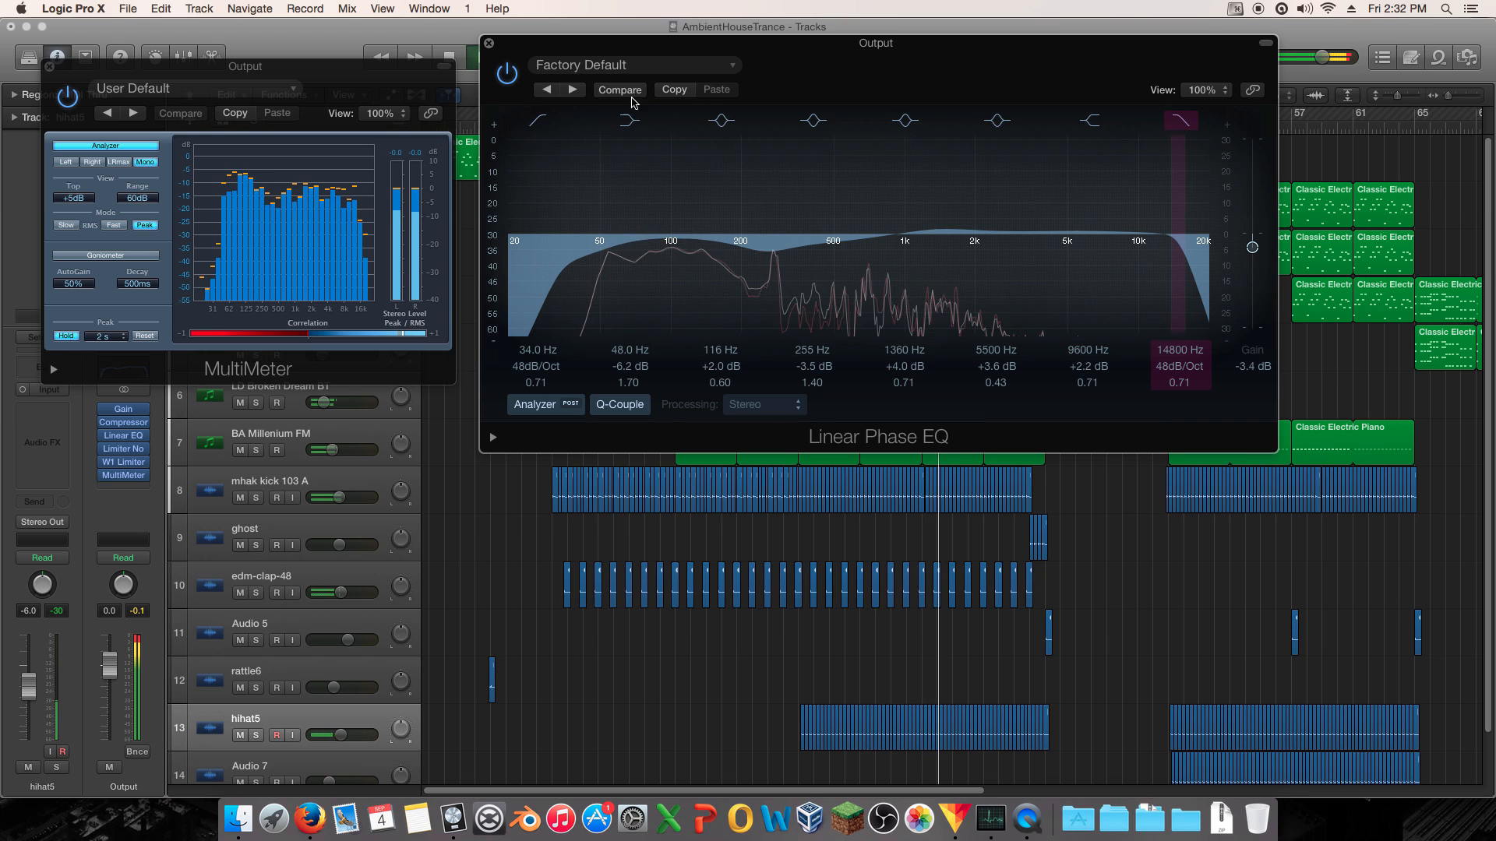
{"action": "key", "text": "space"}
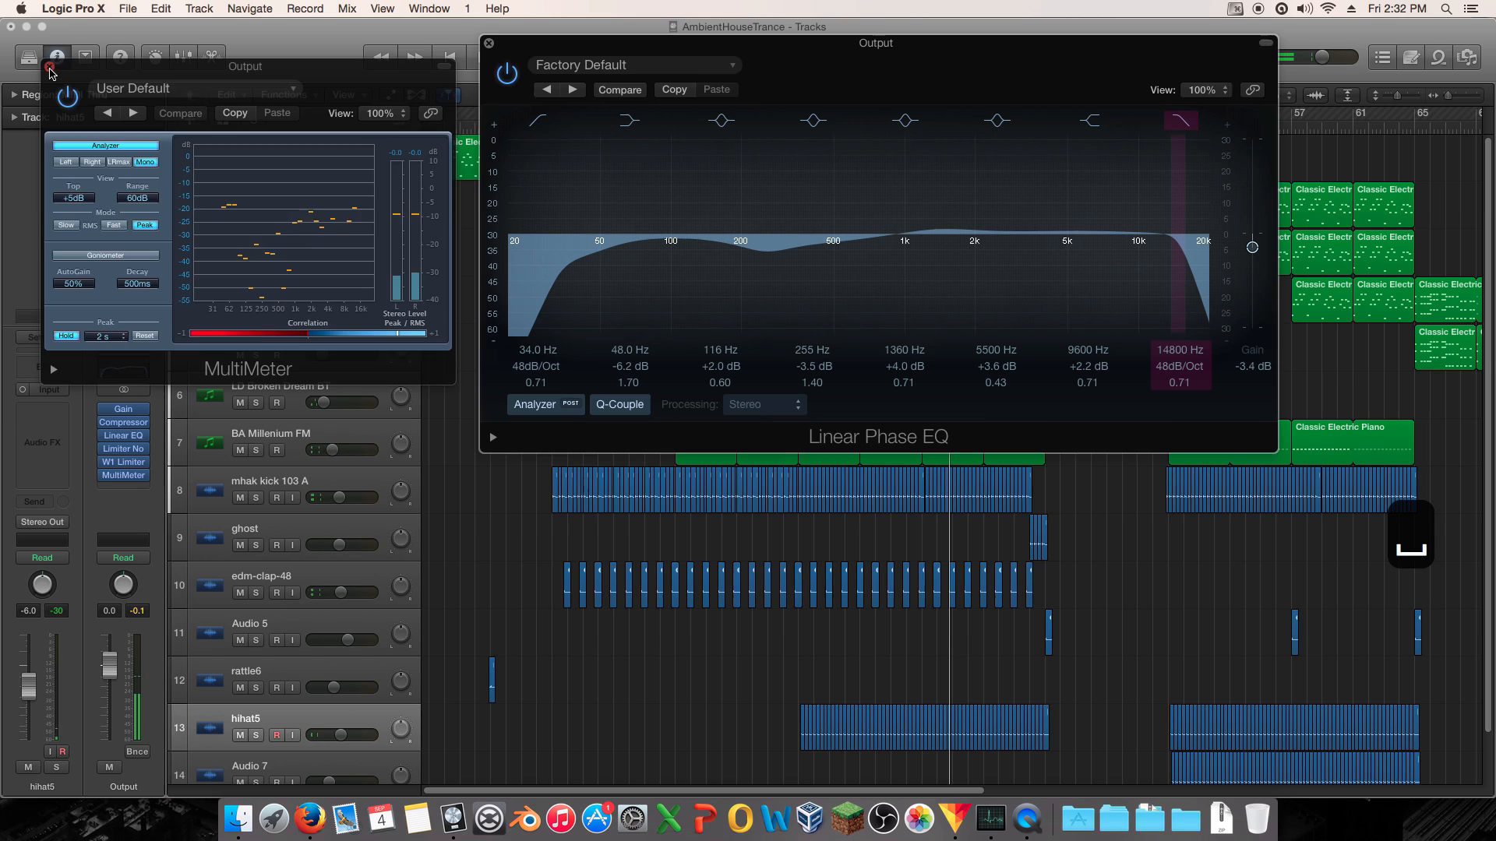
- Close the MultiMeter and Linear Phase EQ windows and open Limiter No6 on the output channel
{"action": "left_click", "coordinate": [50, 67]}
{"action": "left_click", "coordinate": [491, 44]}
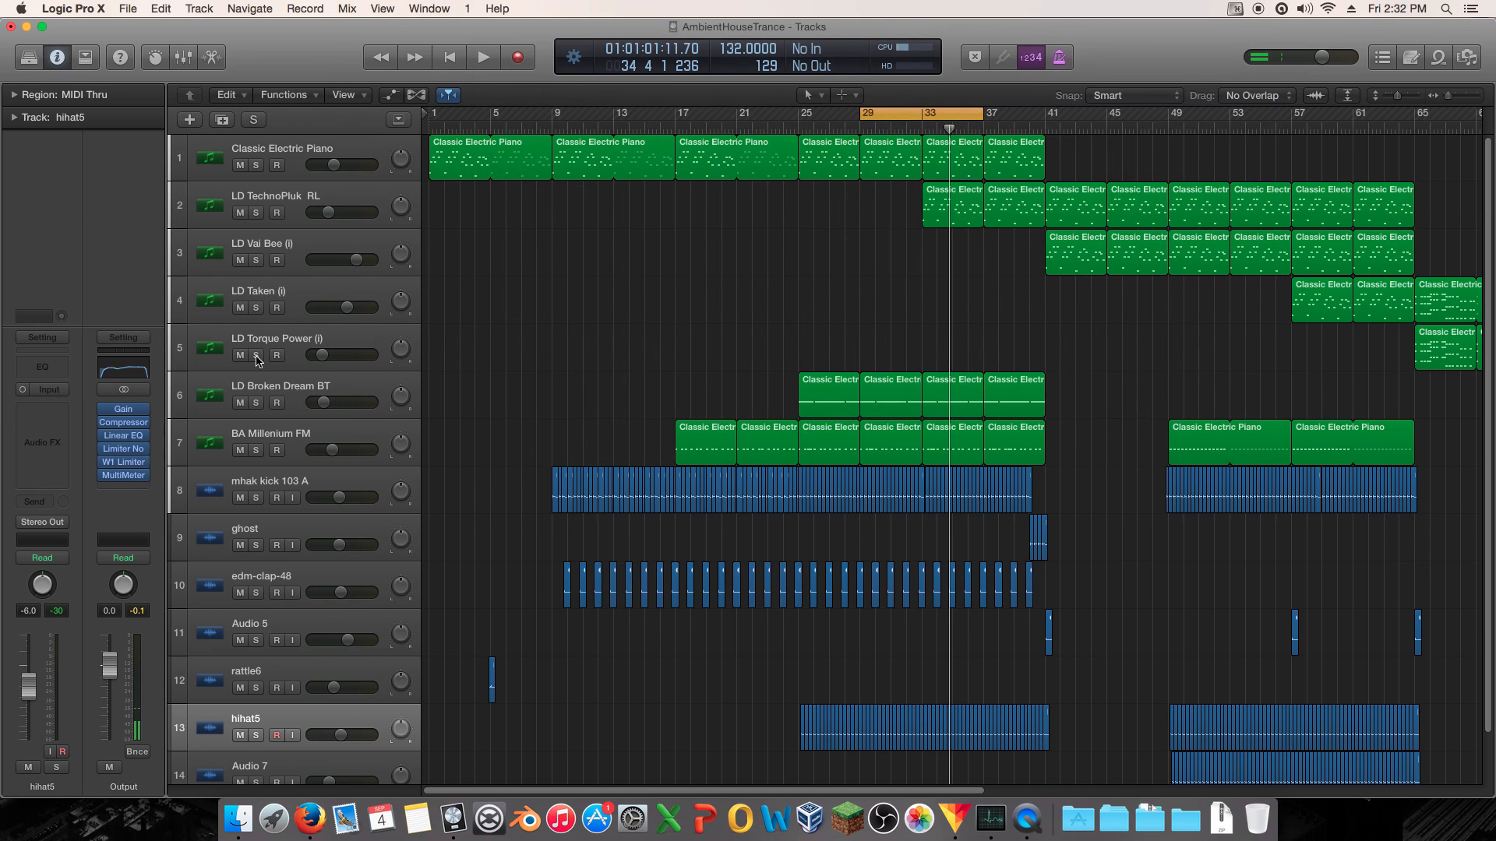
{"action": "left_click", "coordinate": [125, 451]}
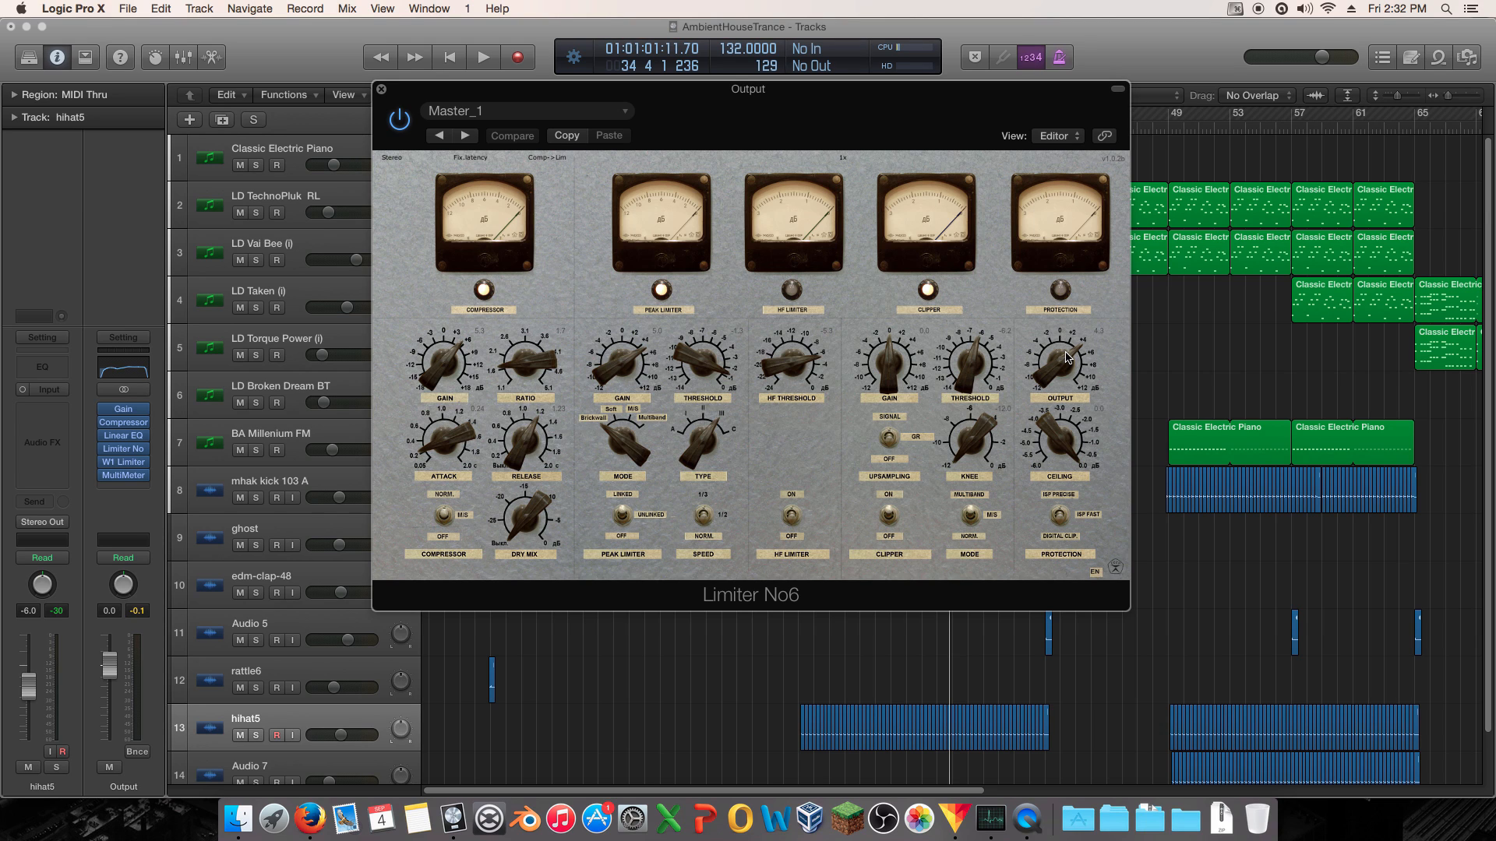
- Fine-tune the output level and clipper threshold of Limiter No6 during playback and stop the song
{"action": "key", "text": "space"}
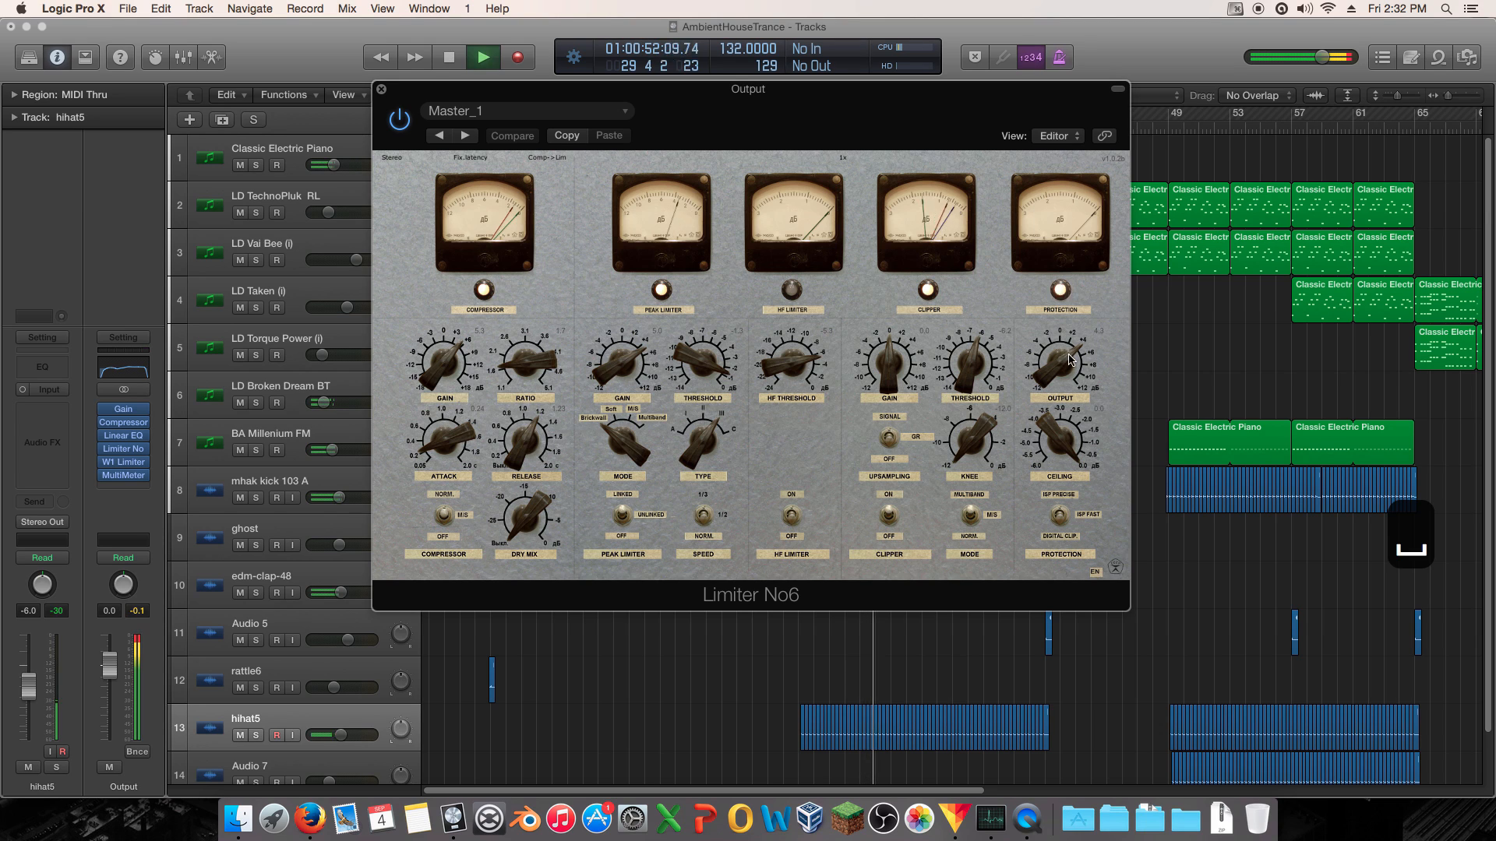
{"action": "left_click_drag", "start_coordinate": [1068, 358], "coordinate": [1060, 376]}
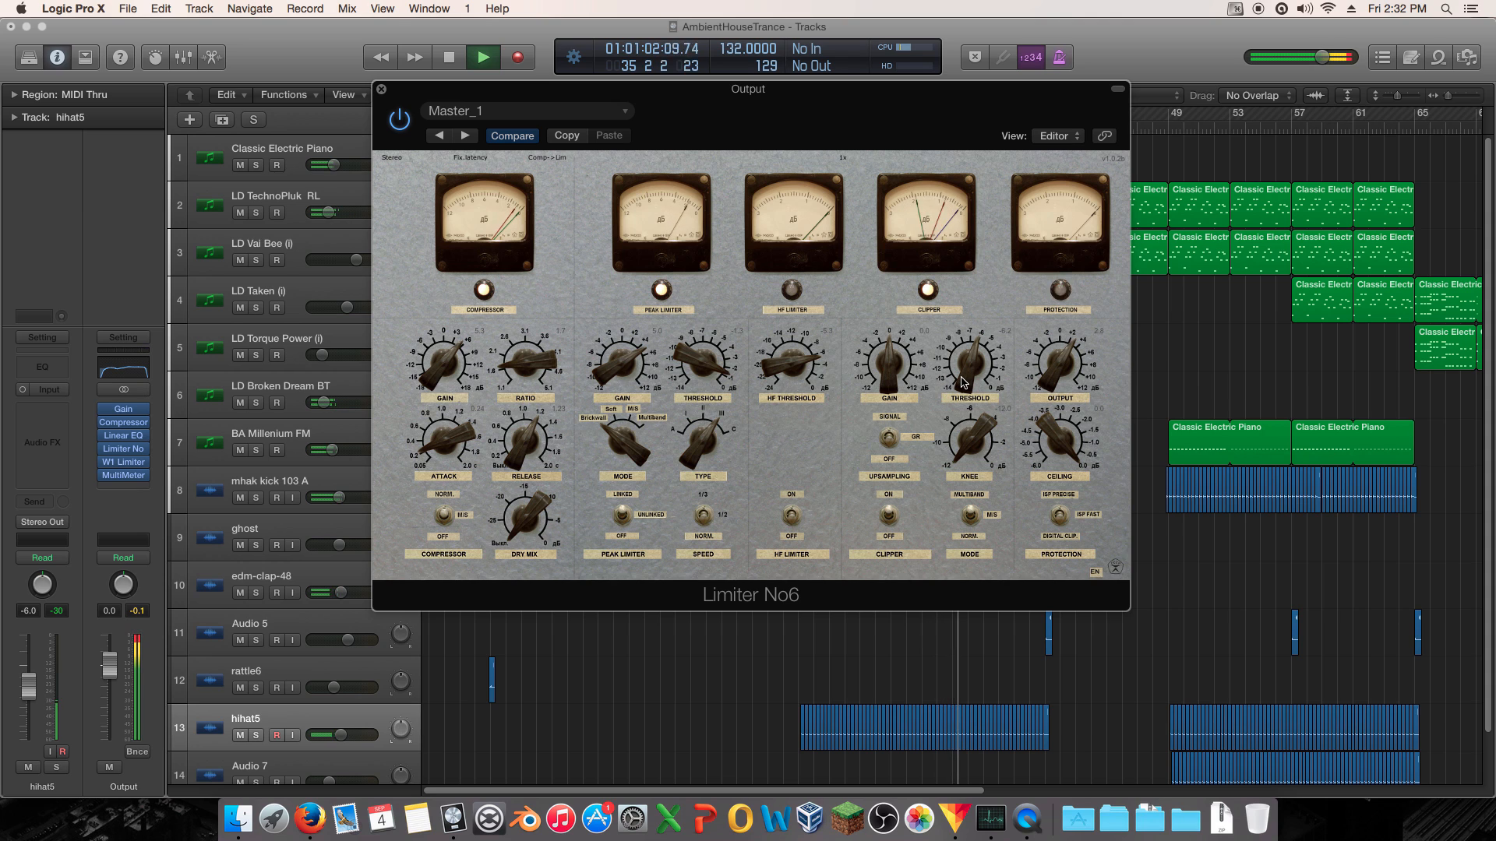
{"action": "left_click_drag", "start_coordinate": [964, 383], "coordinate": [961, 373]}
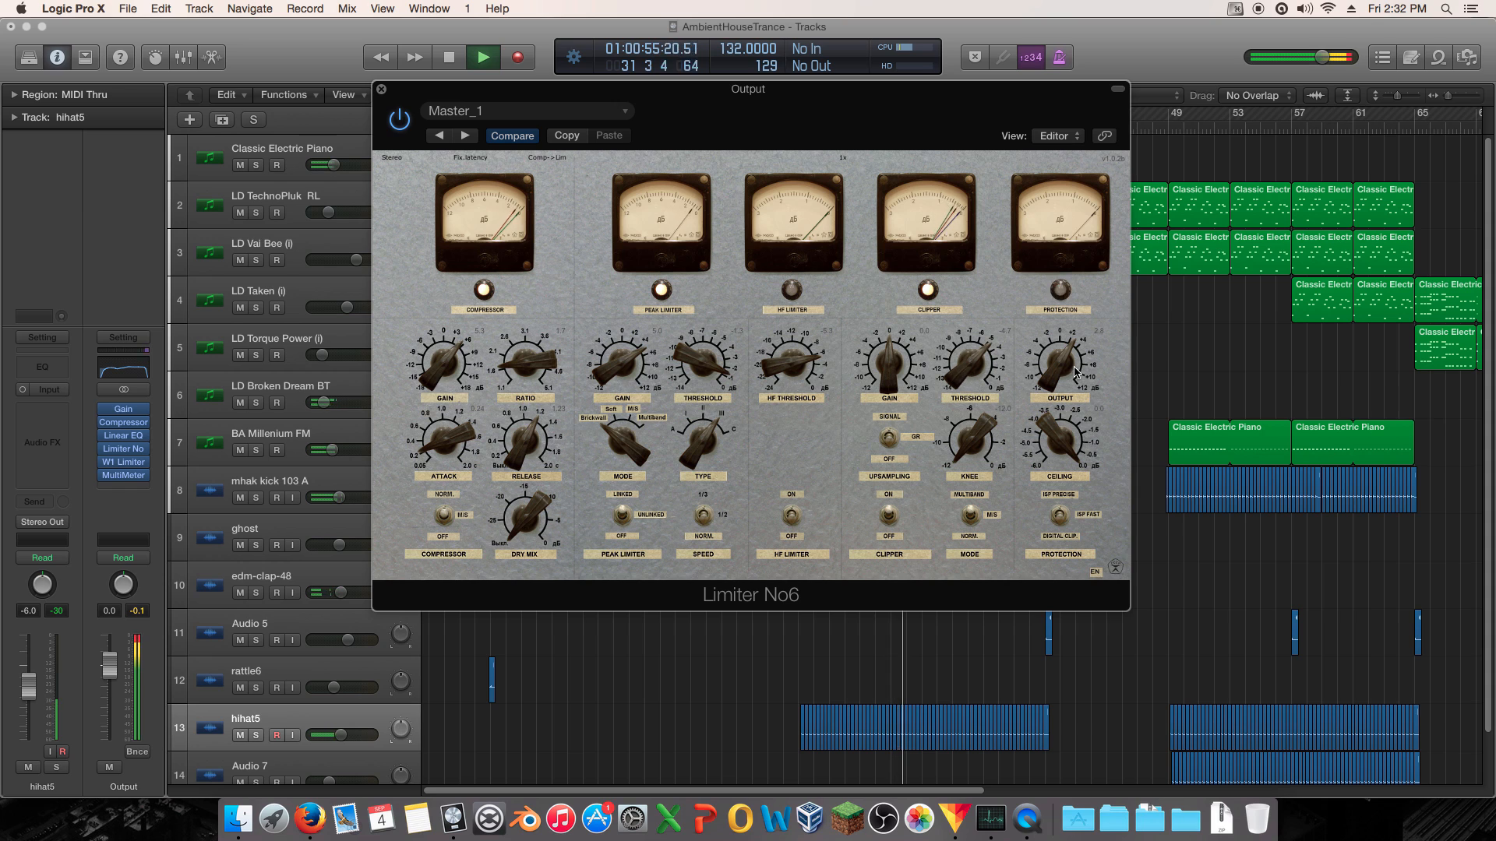
{"action": "left_click_drag", "start_coordinate": [1061, 374], "coordinate": [1061, 361]}
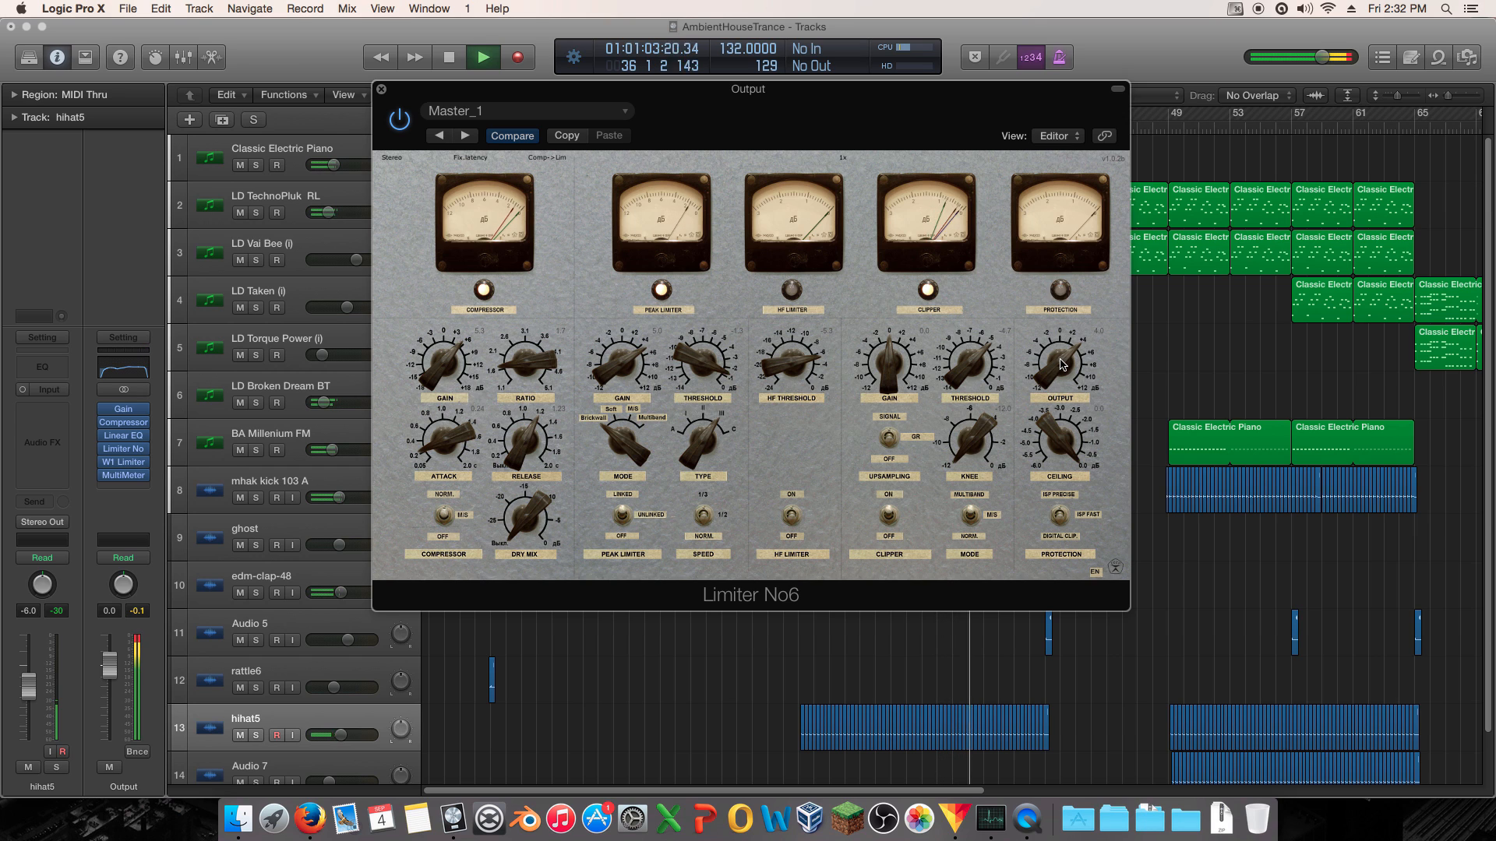
{"action": "left_click_drag", "start_coordinate": [1061, 363], "coordinate": [1060, 364]}
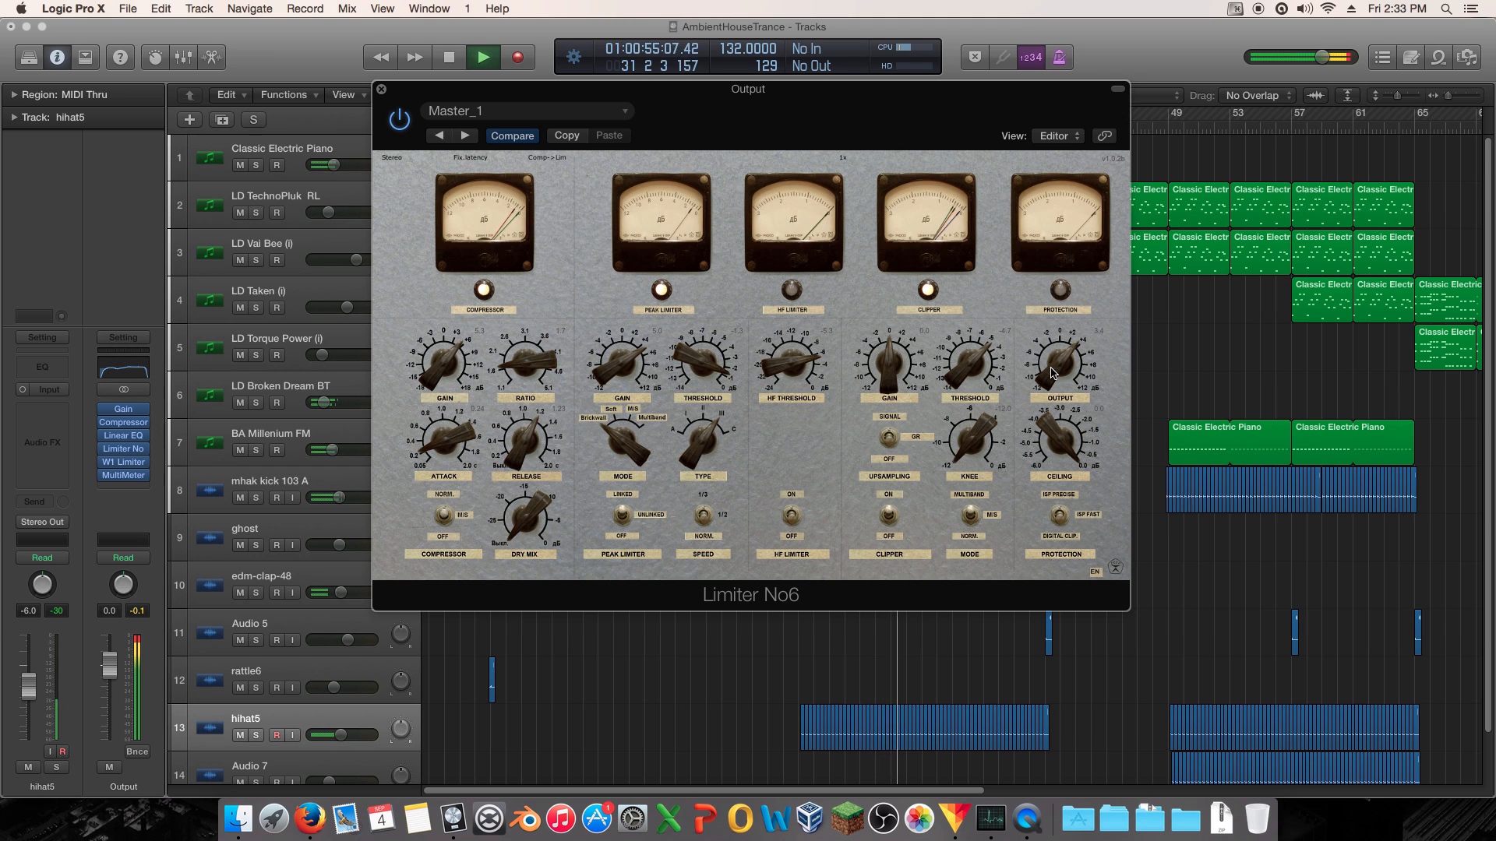
{"action": "key", "text": "space"}
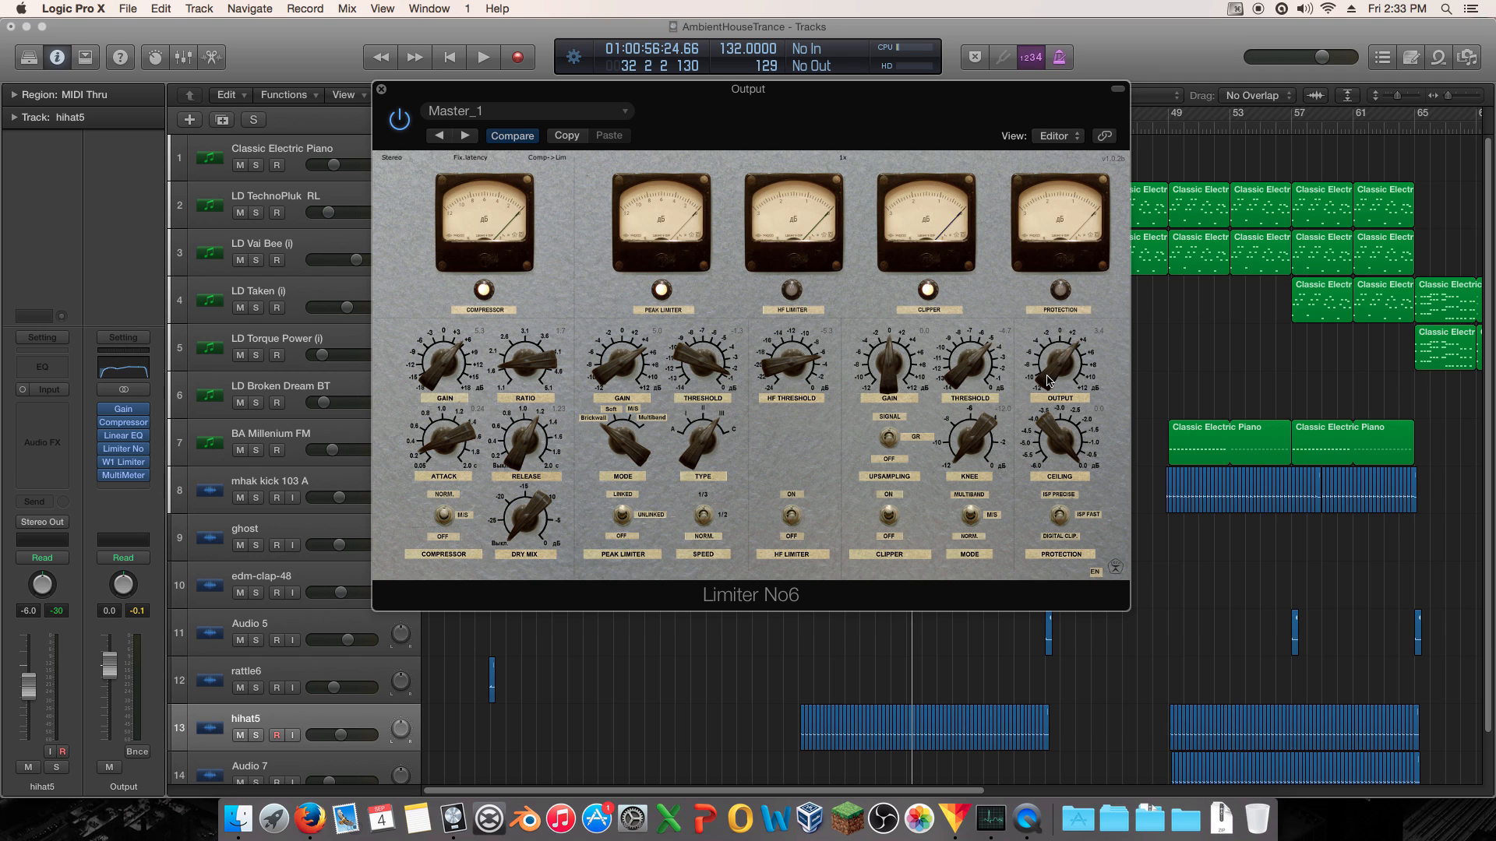
- Set the W1 Limiter threshold to -0.9 dB during playback, close both limiter windows and stop the song
{"action": "left_click", "coordinate": [123, 463]}
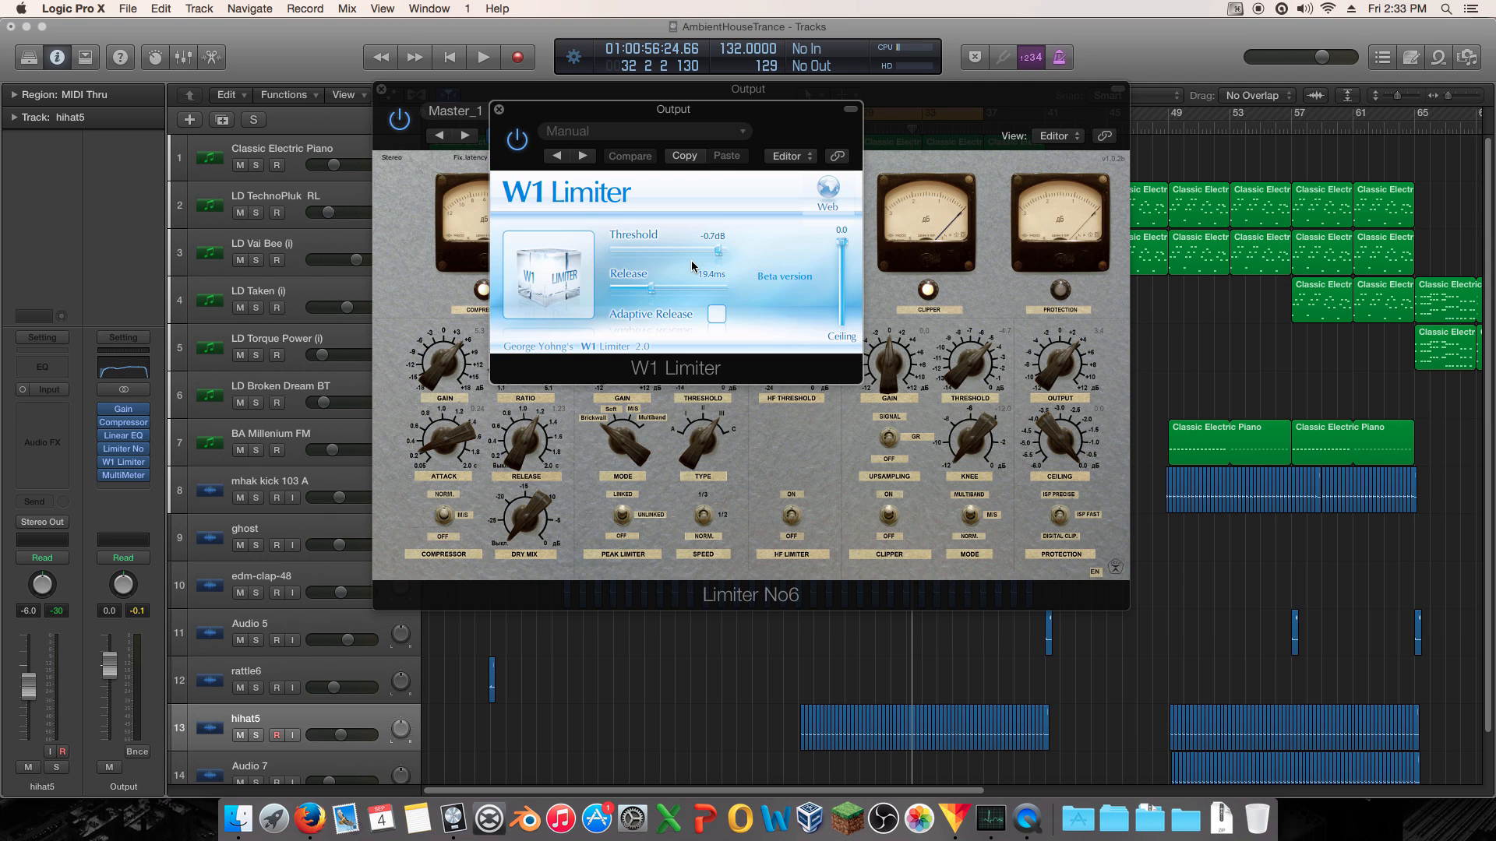
{"action": "key", "text": "space"}
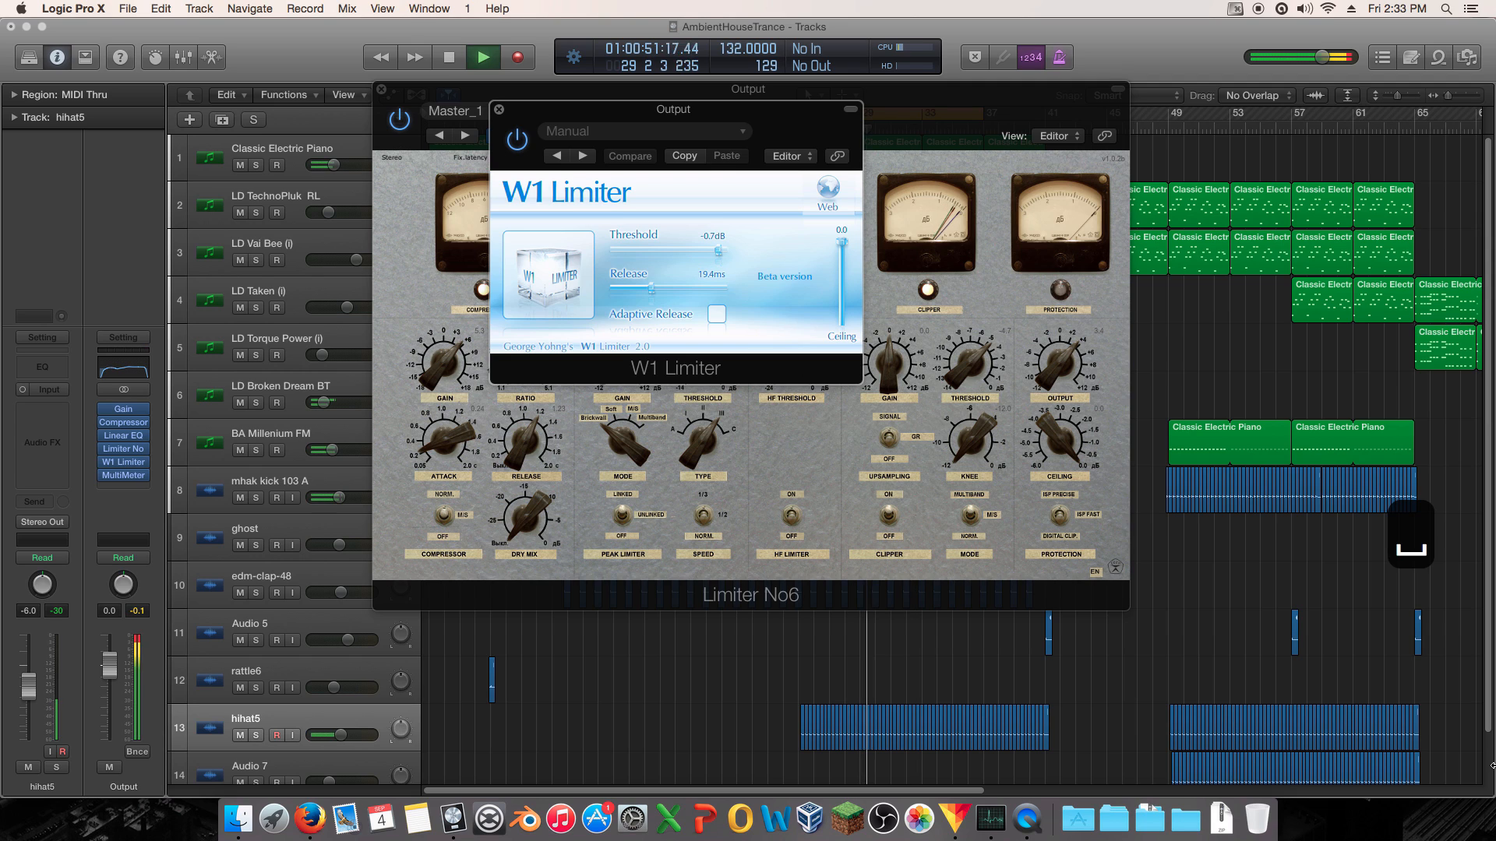
{"action": "left_click_drag", "start_coordinate": [718, 251], "coordinate": [710, 261]}
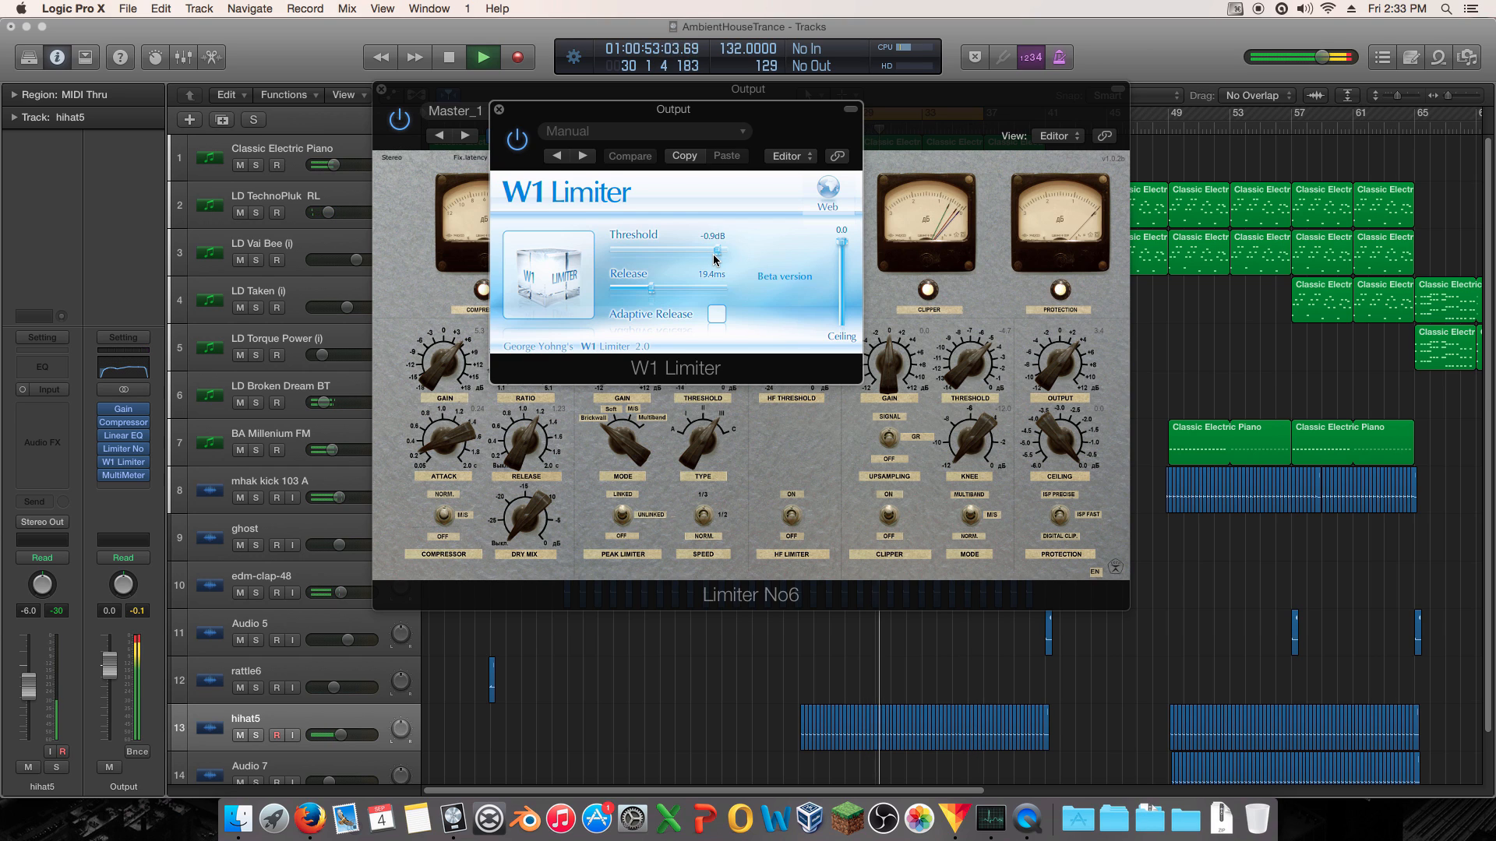
{"action": "left_click", "coordinate": [498, 109]}
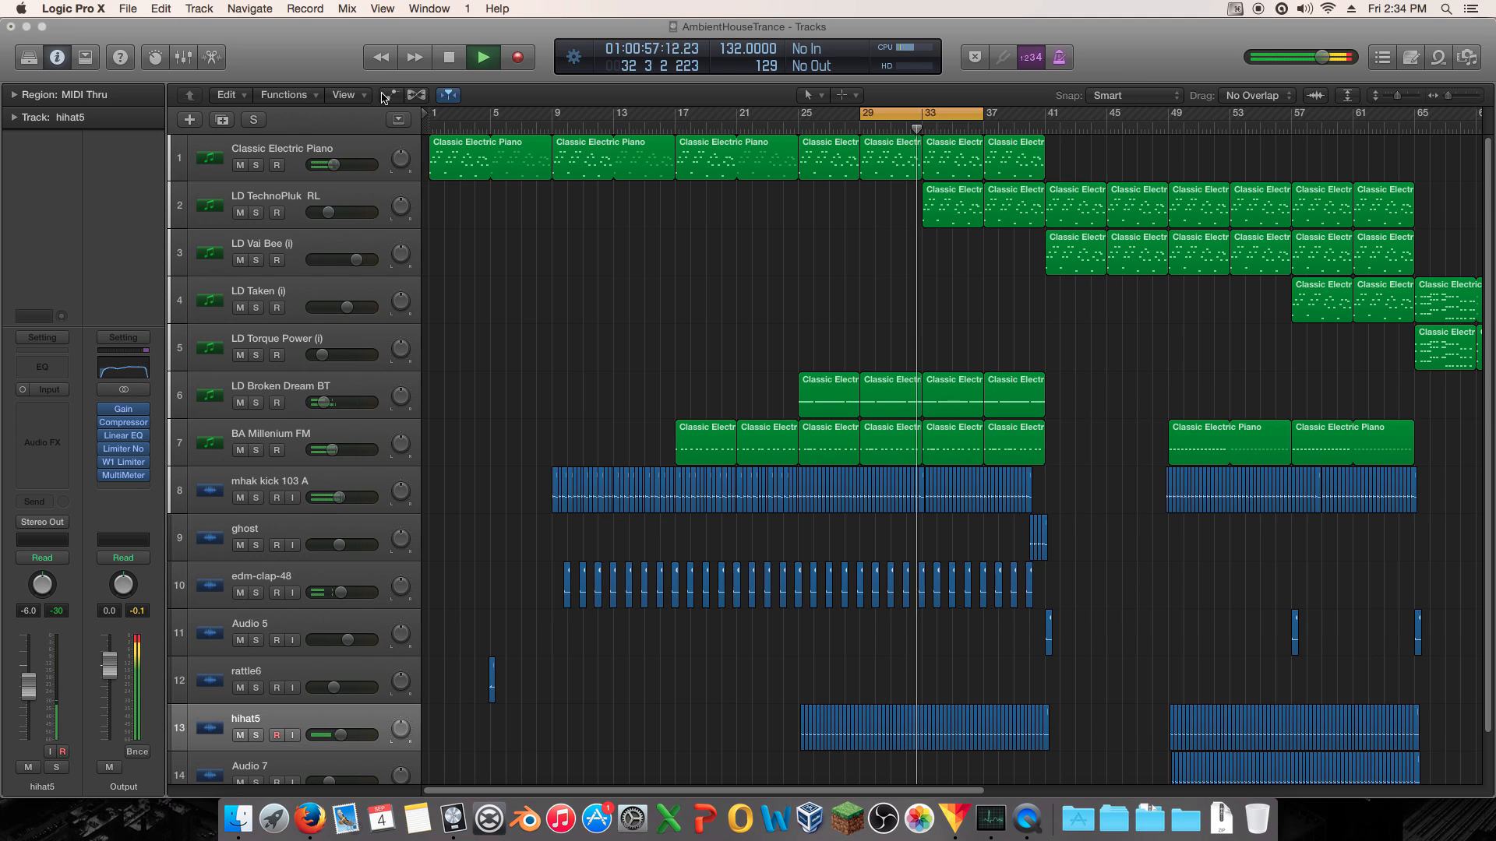
{"action": "left_click", "coordinate": [382, 93]}
{"action": "key", "text": "space"}
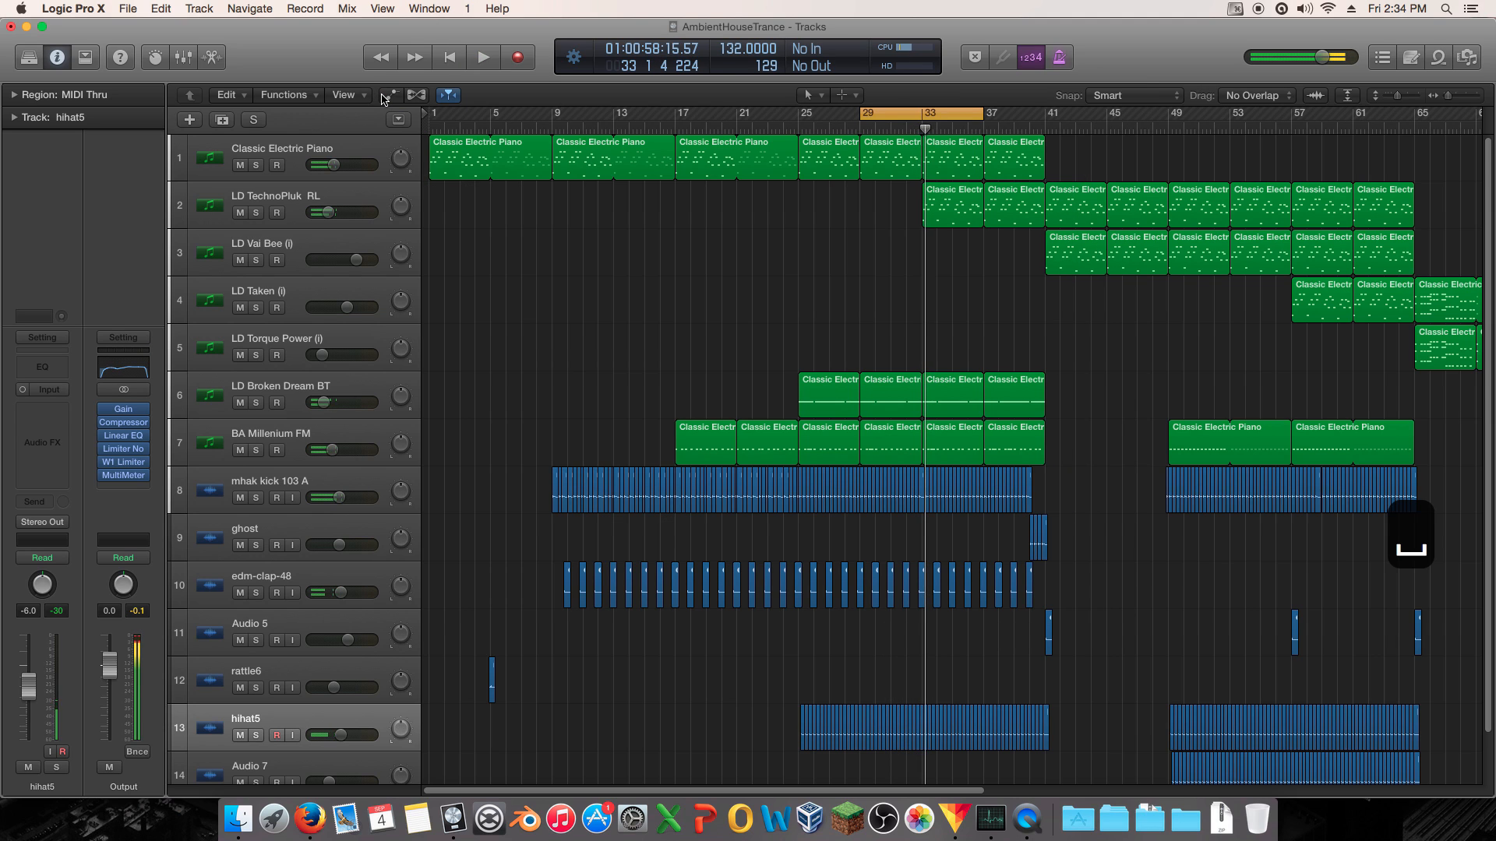
- Set the Linear Phase EQ's 255 Hz band to 230 Hz, -6.1 dB with a Q of 1.00 during playback
{"action": "left_click", "coordinate": [125, 437]}
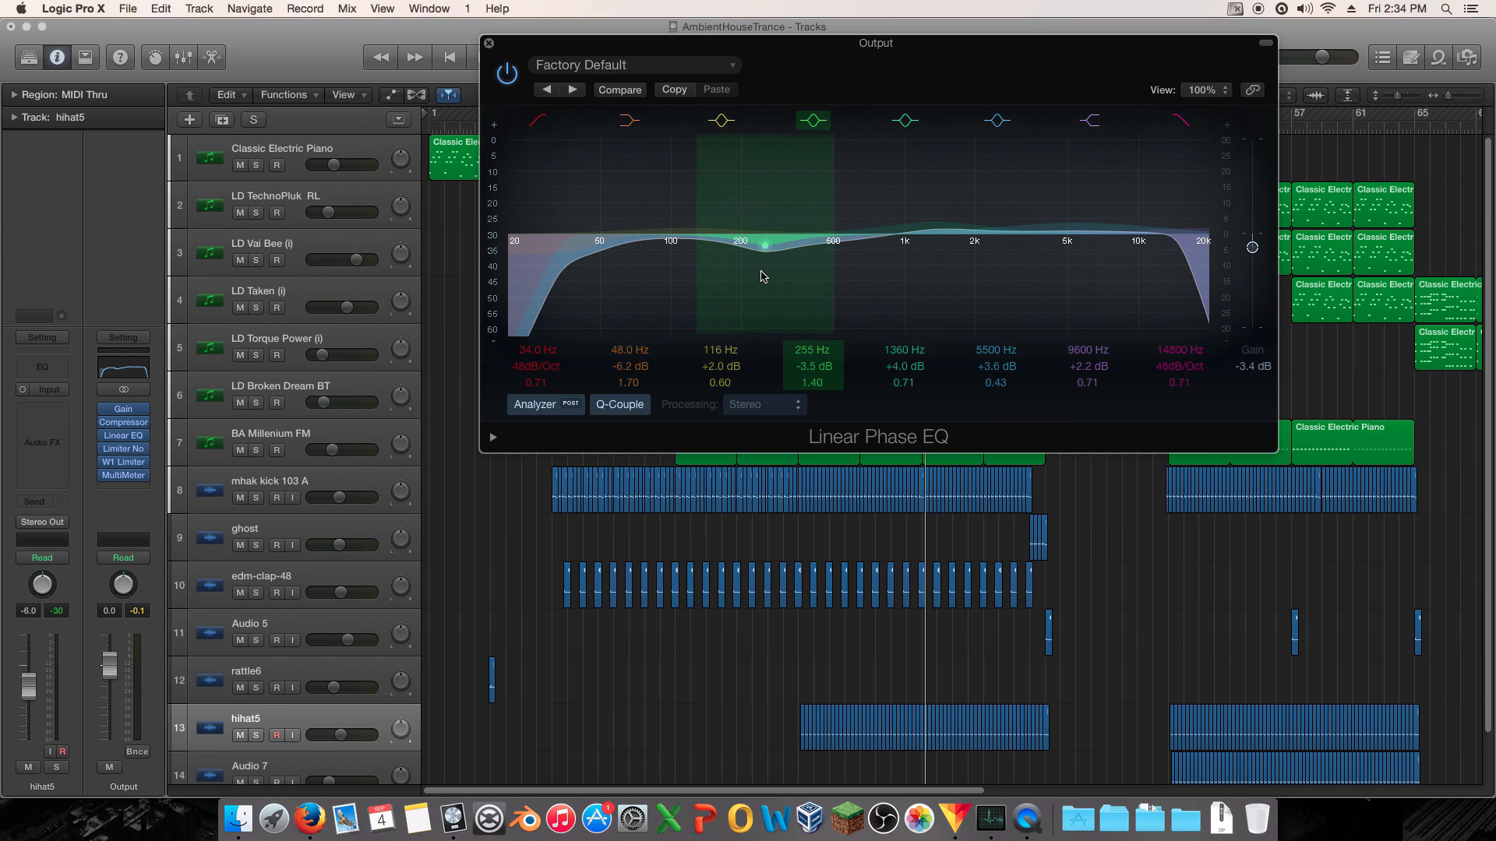
{"action": "key", "text": "space"}
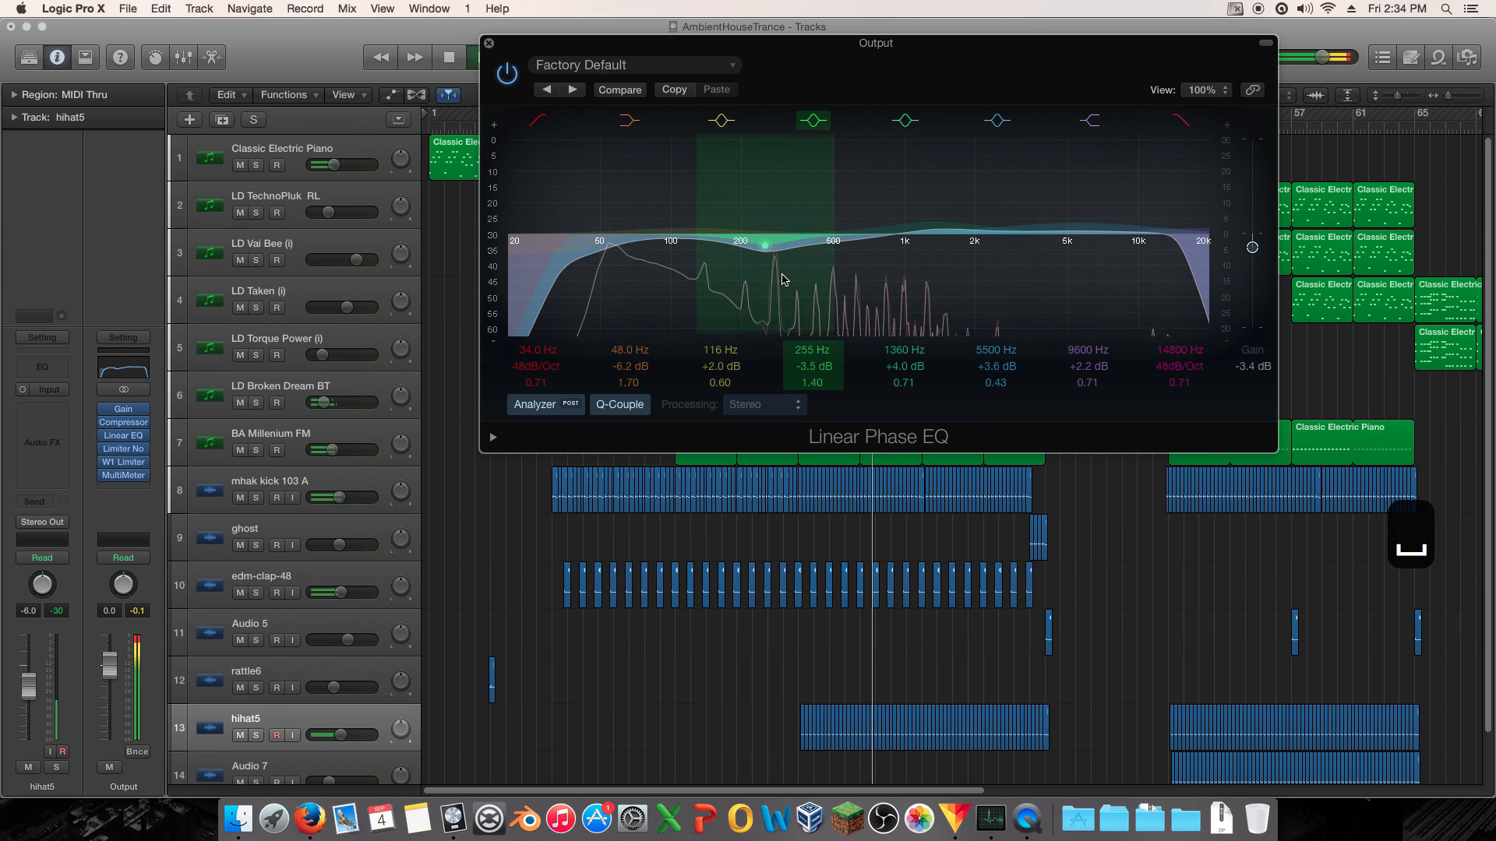
{"action": "left_click_drag", "start_coordinate": [783, 278], "coordinate": [827, 253]}
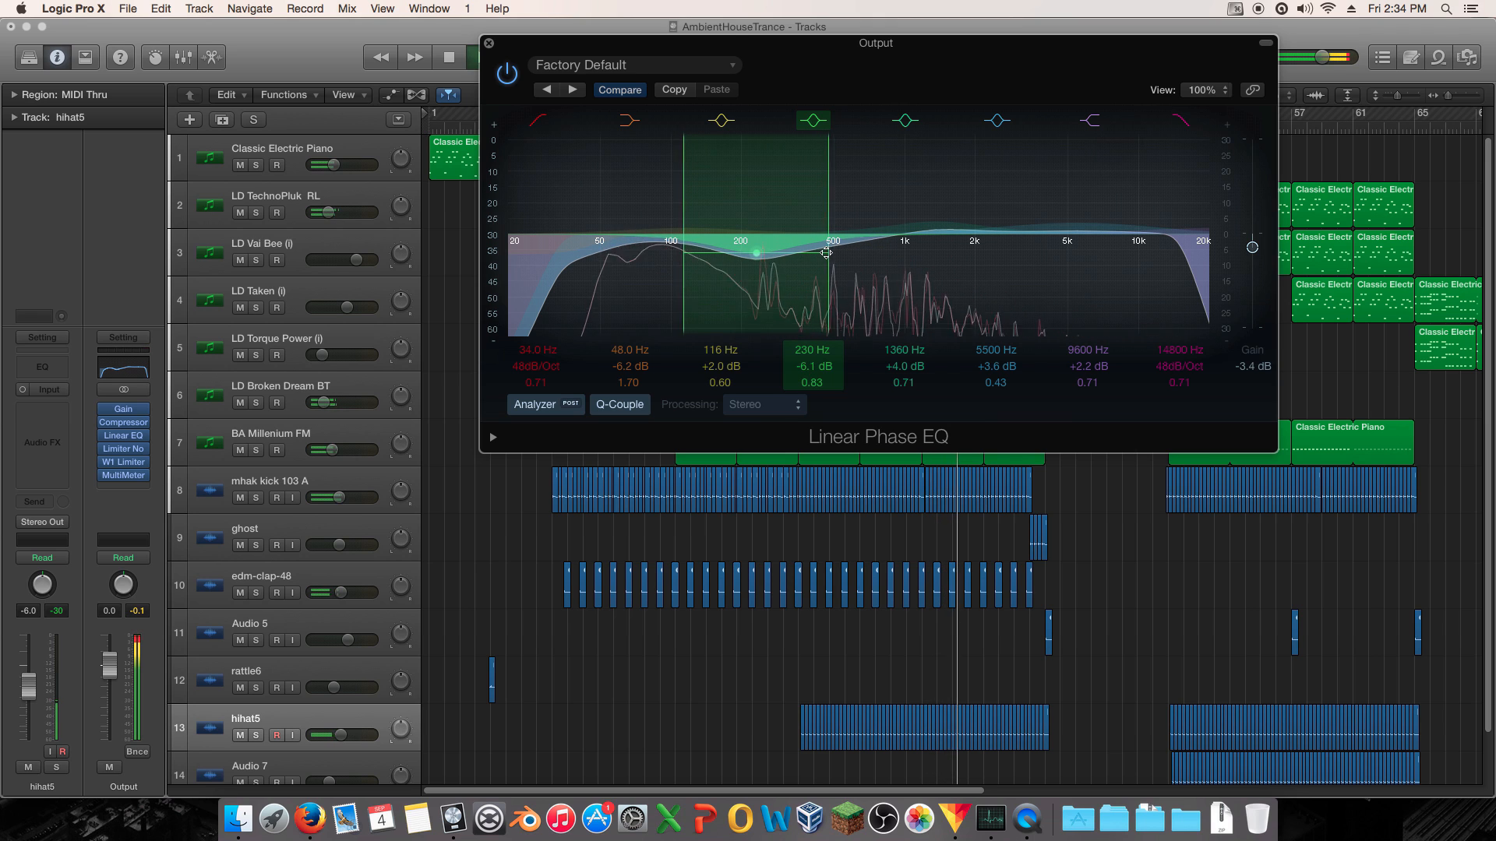
- Compare the edited EQ curve with the saved setting during playback and again with the song stopped
{"action": "left_click", "coordinate": [620, 90]}
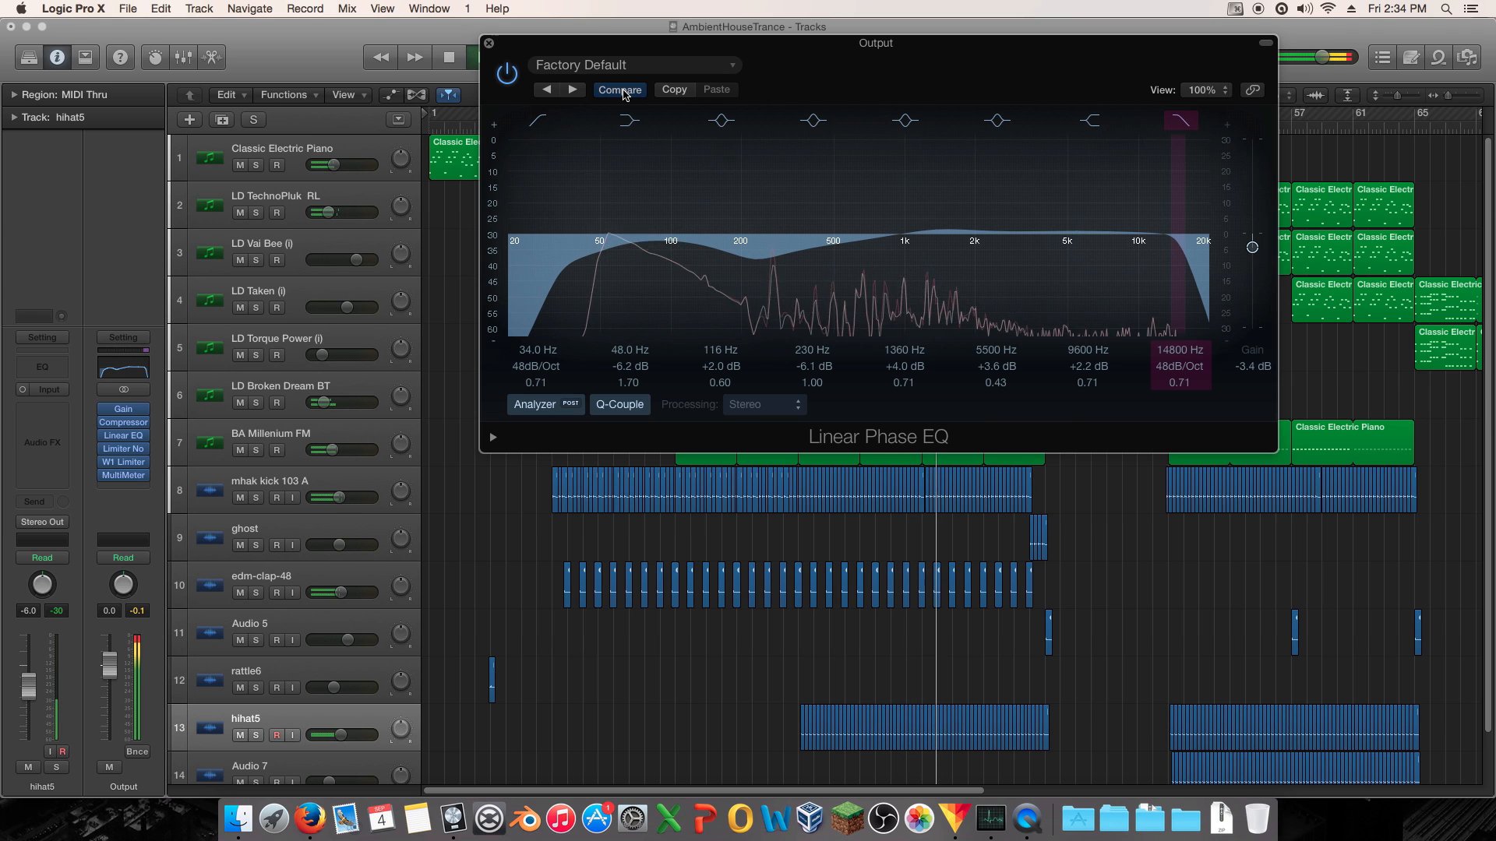
{"action": "key", "text": "space"}
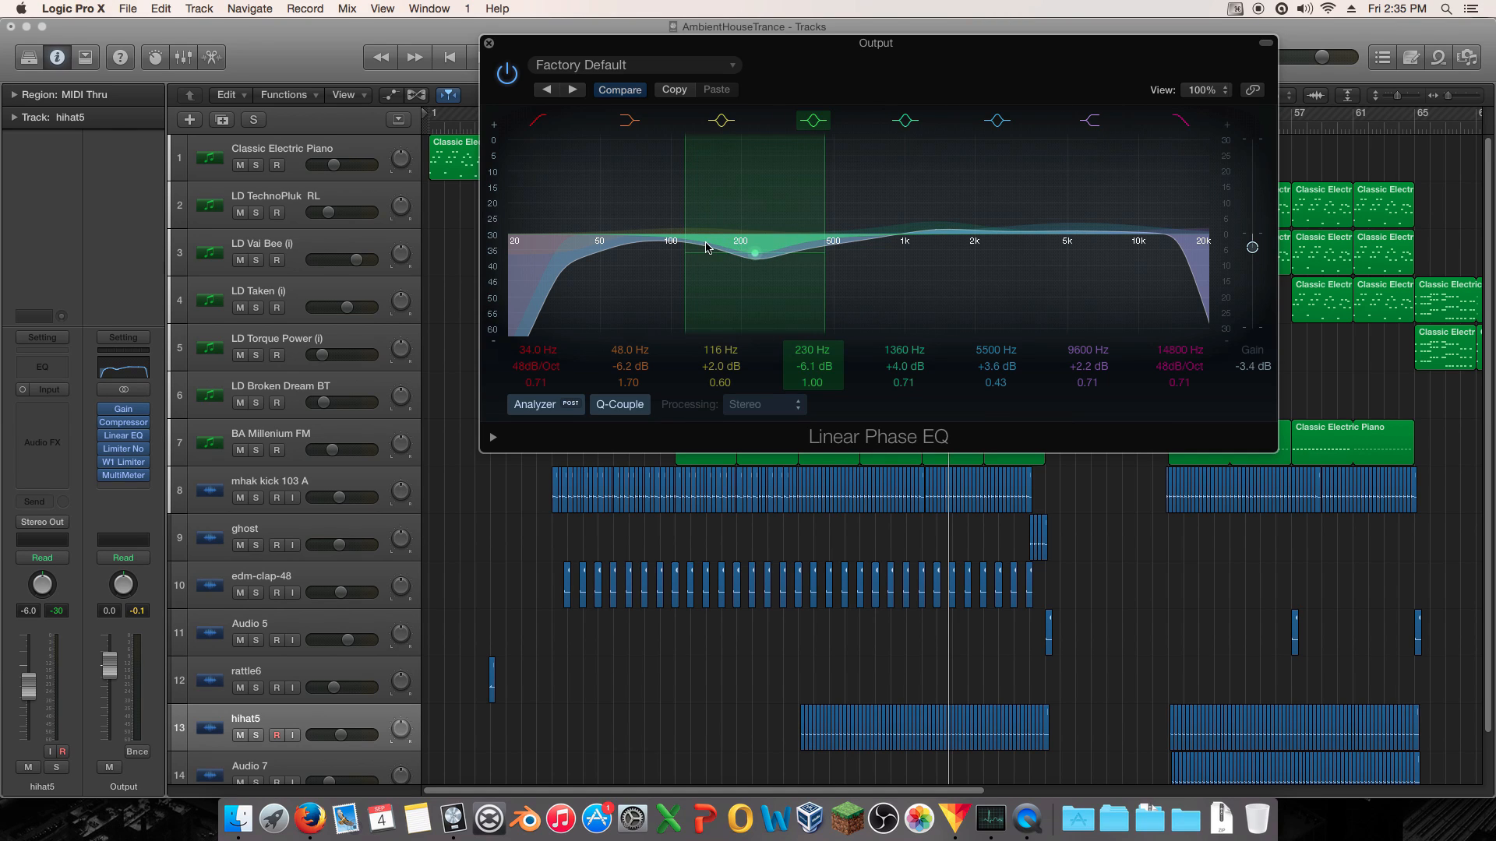
{"action": "left_click", "coordinate": [617, 93]}
{"action": "left_click", "coordinate": [618, 93]}
{"action": "left_click", "coordinate": [618, 92]}
{"action": "left_click", "coordinate": [617, 93]}
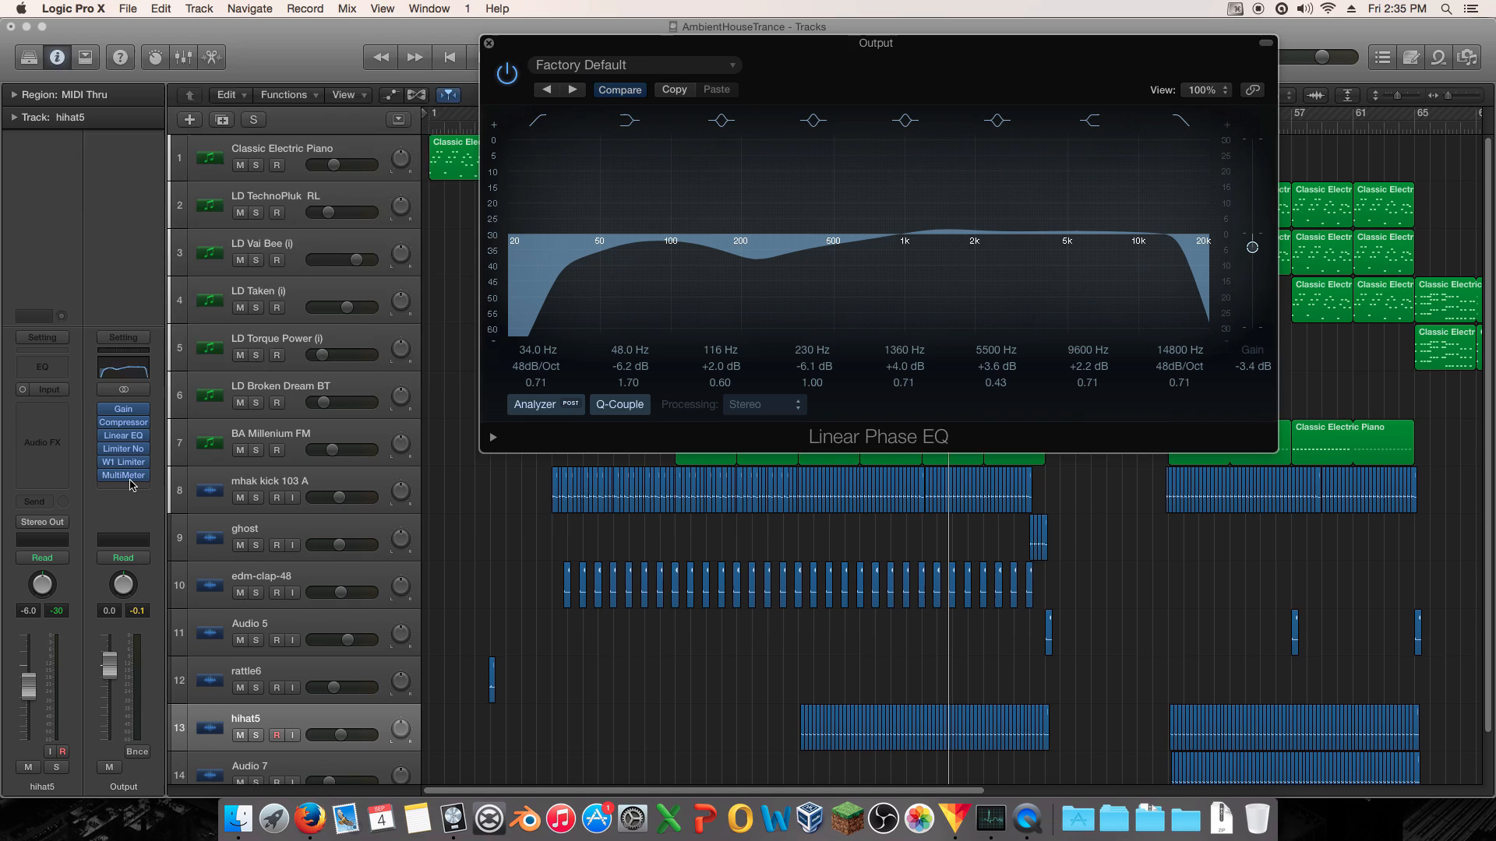
- Open the output channel's MultiMeter and compare the edited and saved EQ settings on it during playback
{"action": "left_click", "coordinate": [124, 475]}
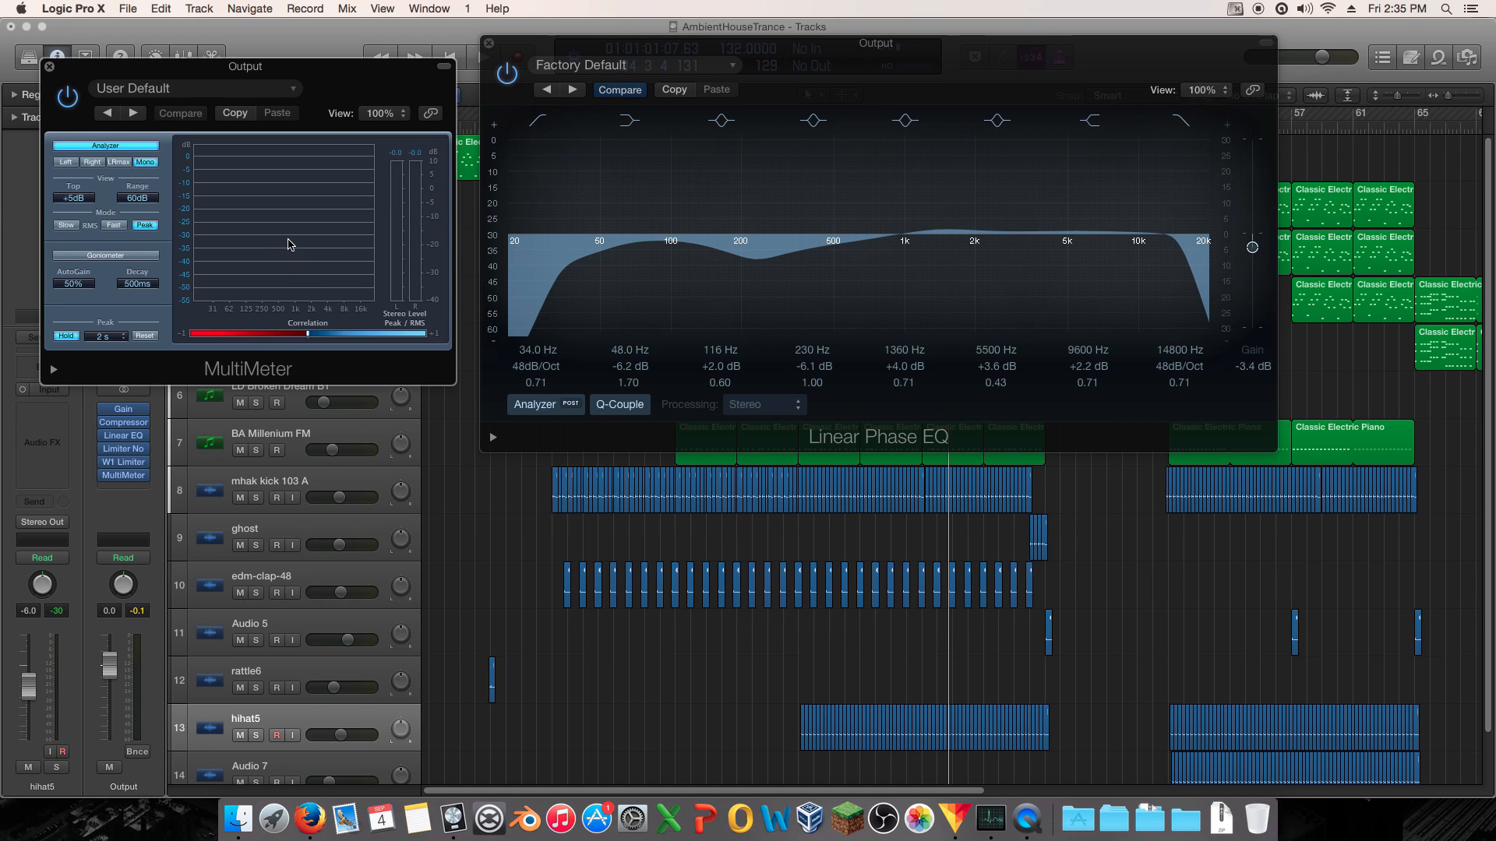
{"action": "key", "text": "space"}
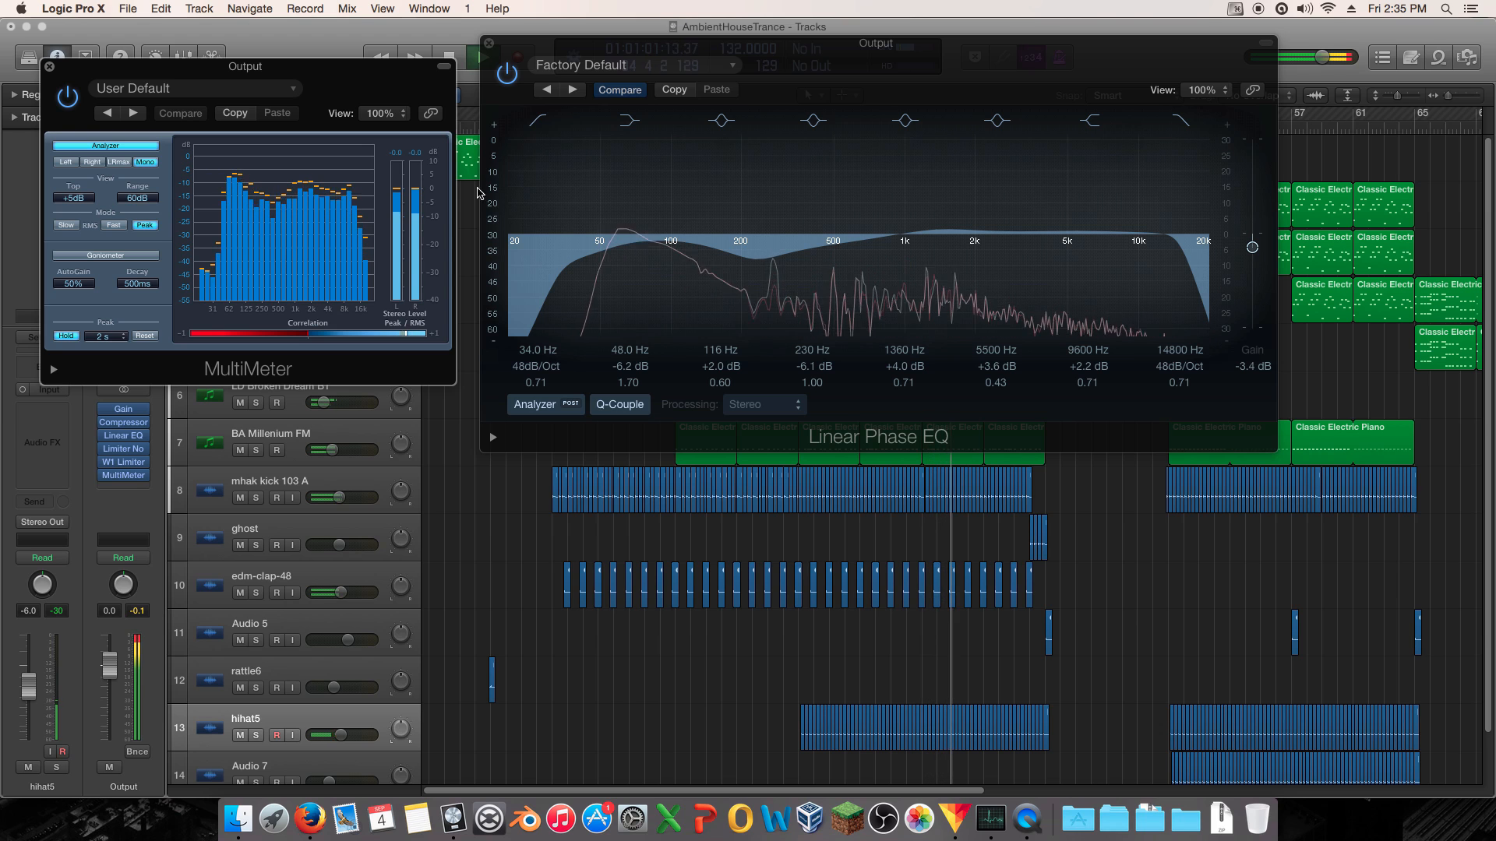
{"action": "left_click", "coordinate": [620, 91]}
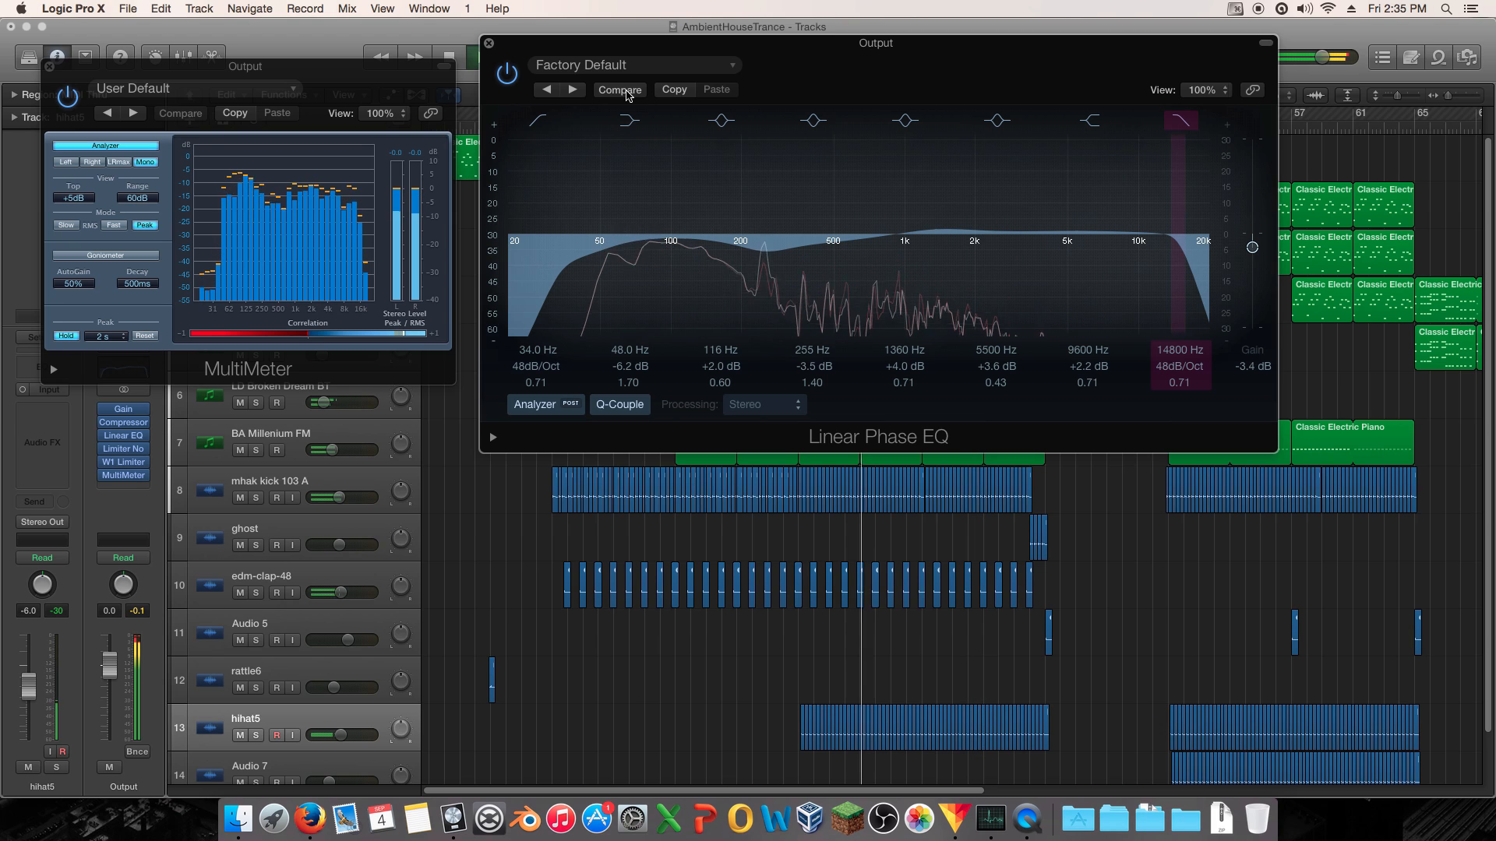
{"action": "left_click", "coordinate": [625, 91]}
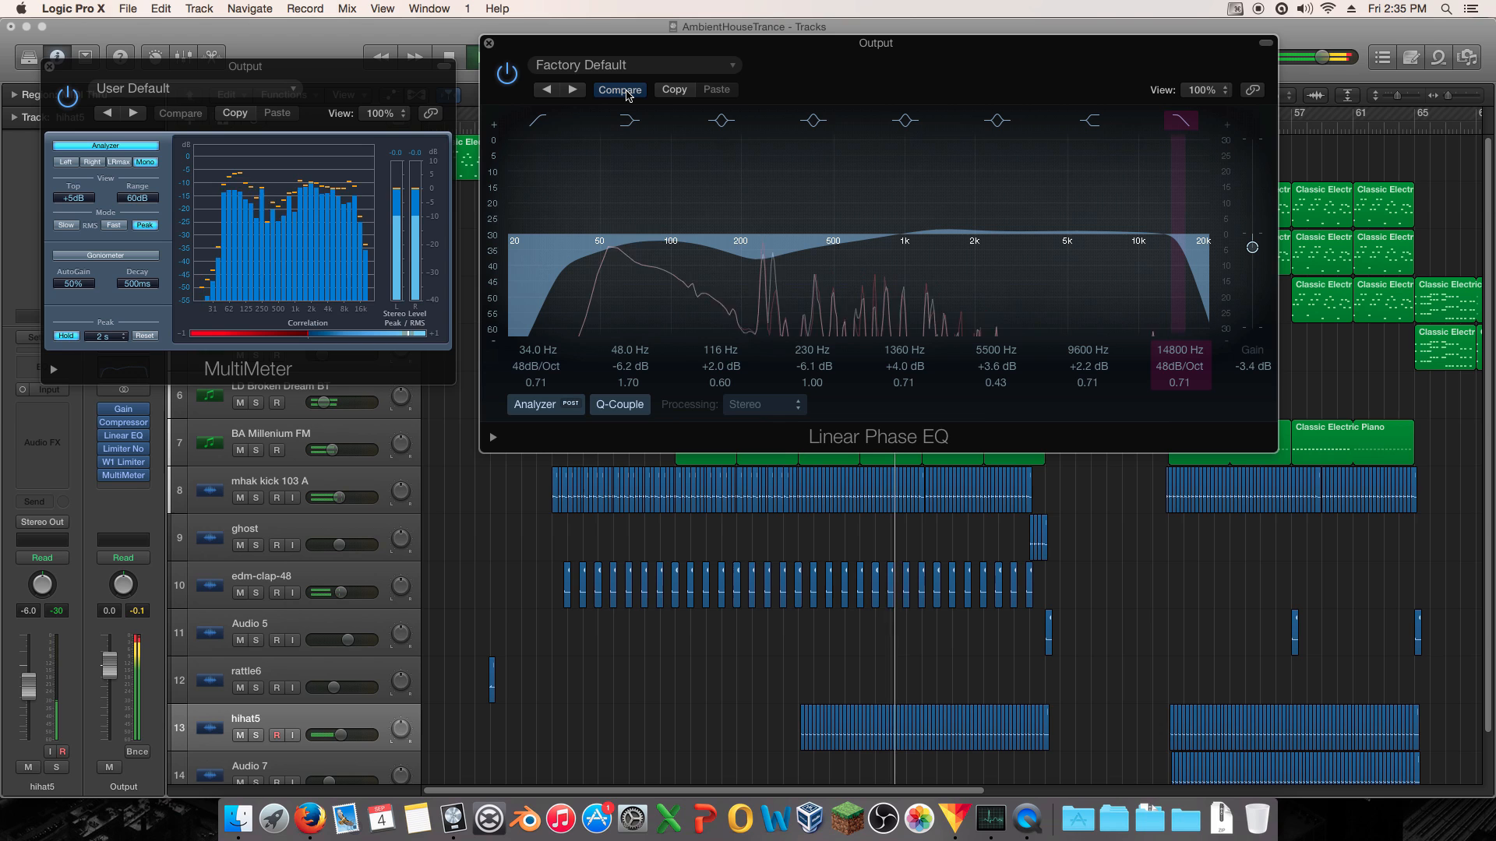
{"action": "left_click", "coordinate": [626, 92]}
{"action": "left_click", "coordinate": [619, 90]}
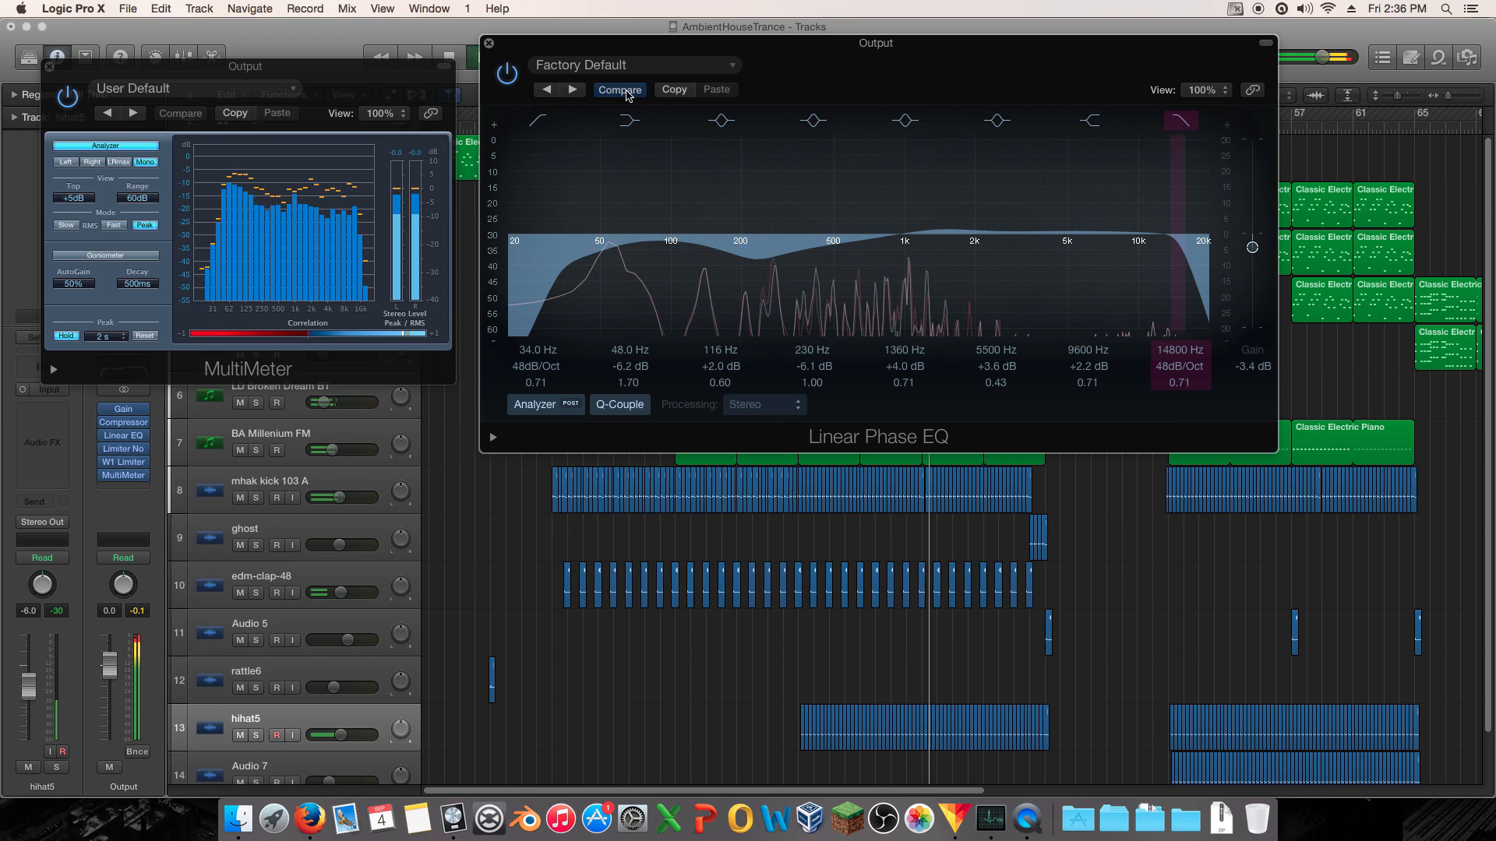
- Set the EQ's 116 Hz band to +2.7 dB with a Q of 1.30, stop playback and close the MultiMeter
{"action": "left_click_drag", "start_coordinate": [701, 222], "coordinate": [701, 218]}
{"action": "left_click_drag", "start_coordinate": [605, 233], "coordinate": [612, 233]}
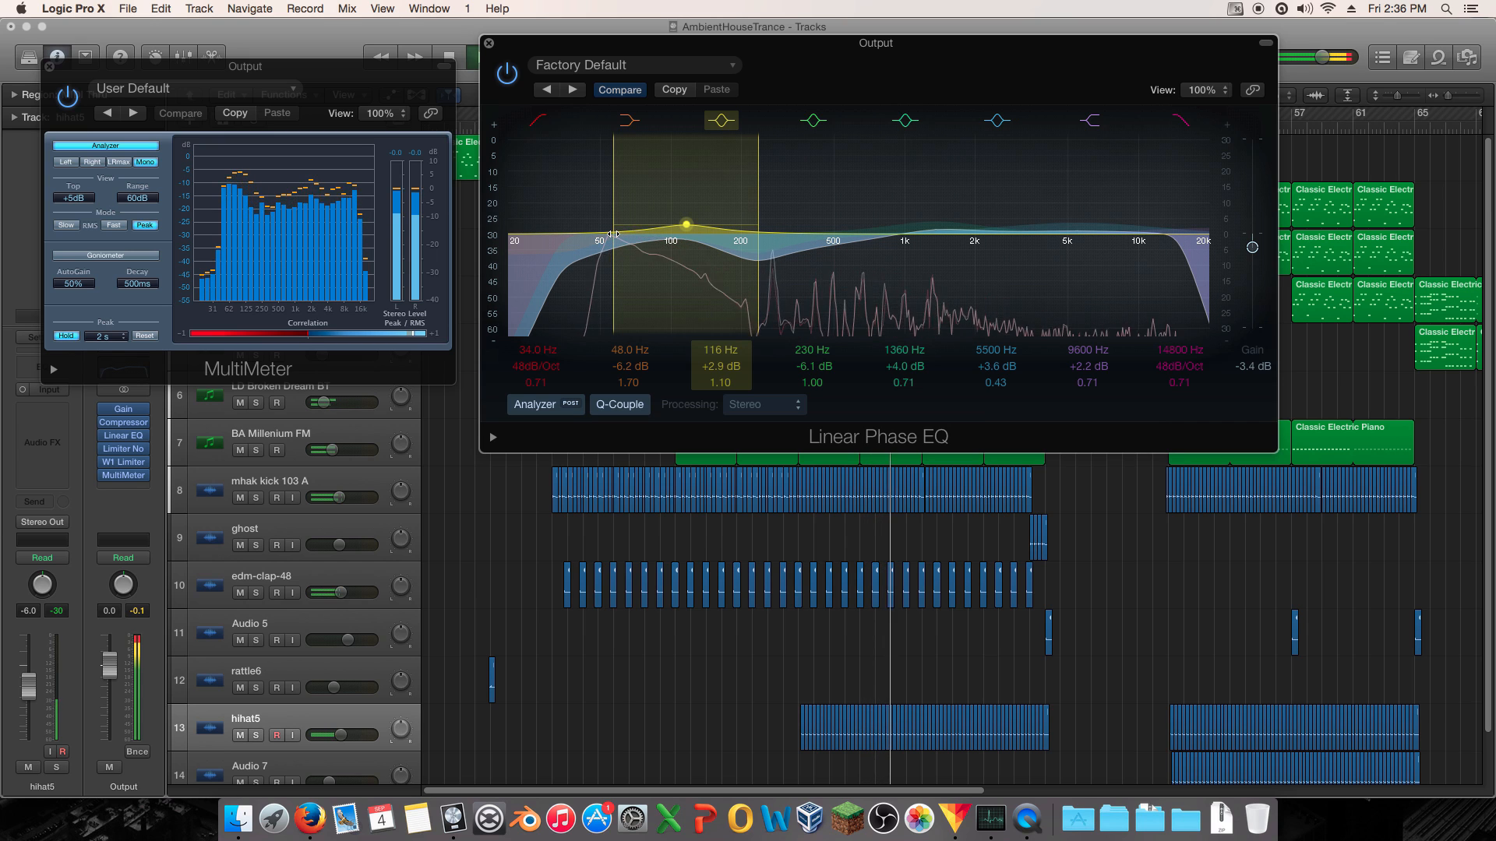
{"action": "key", "text": "space"}
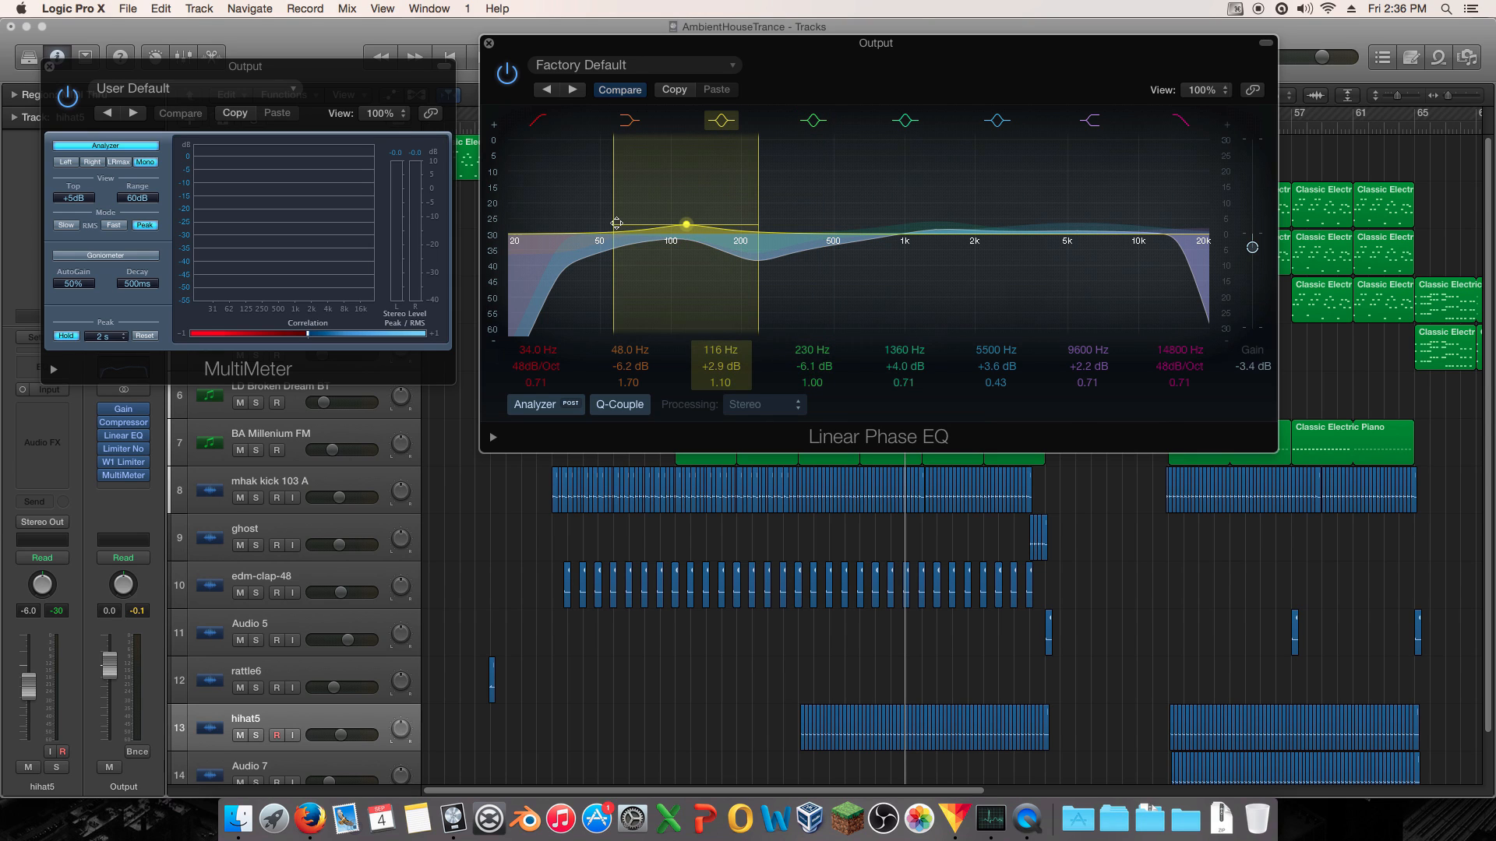
{"action": "left_click_drag", "start_coordinate": [616, 223], "coordinate": [618, 223]}
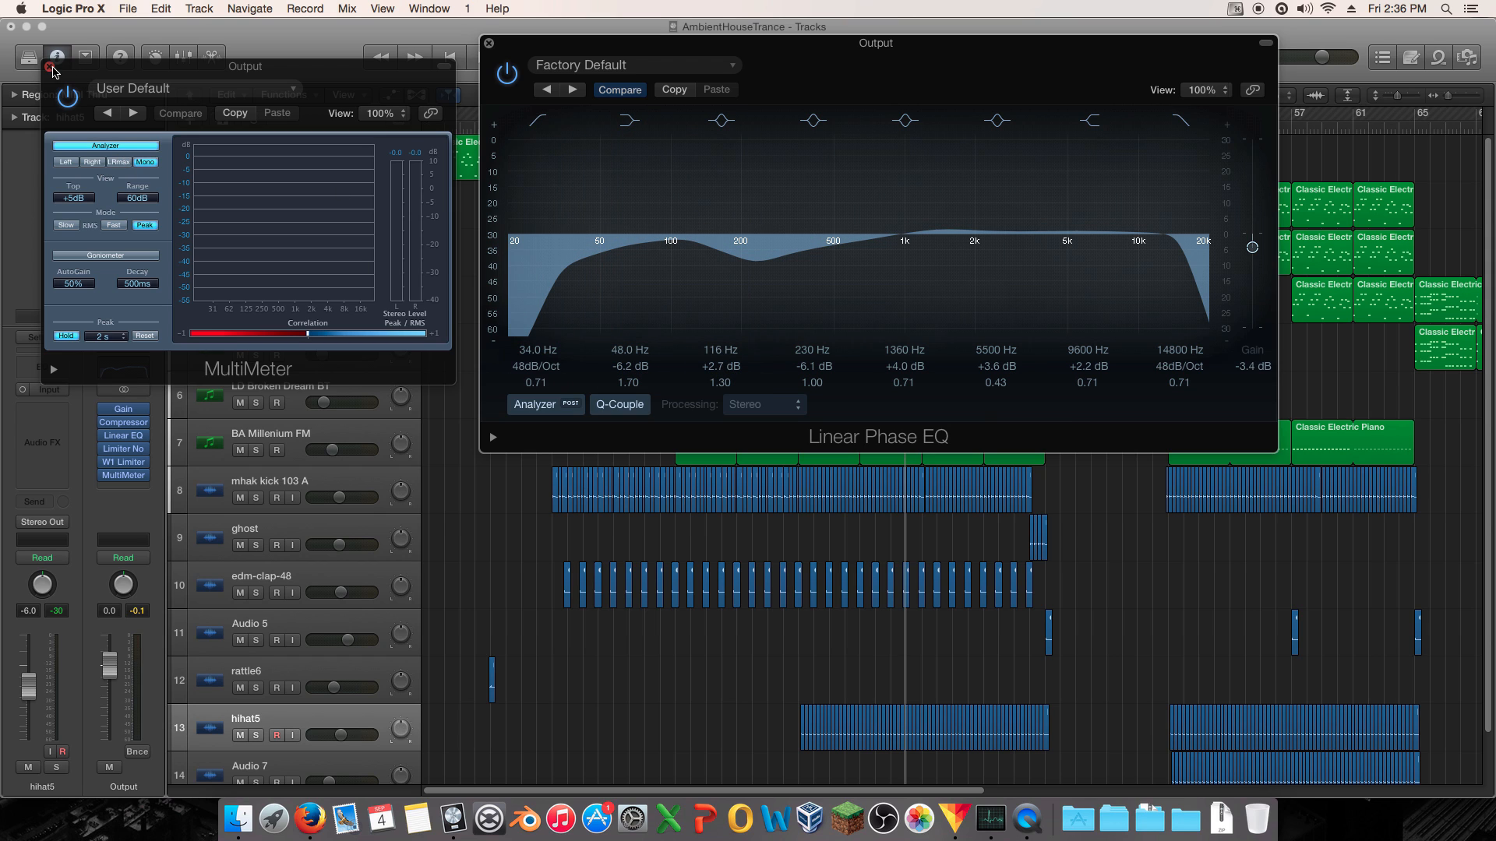
{"action": "left_click", "coordinate": [50, 69]}
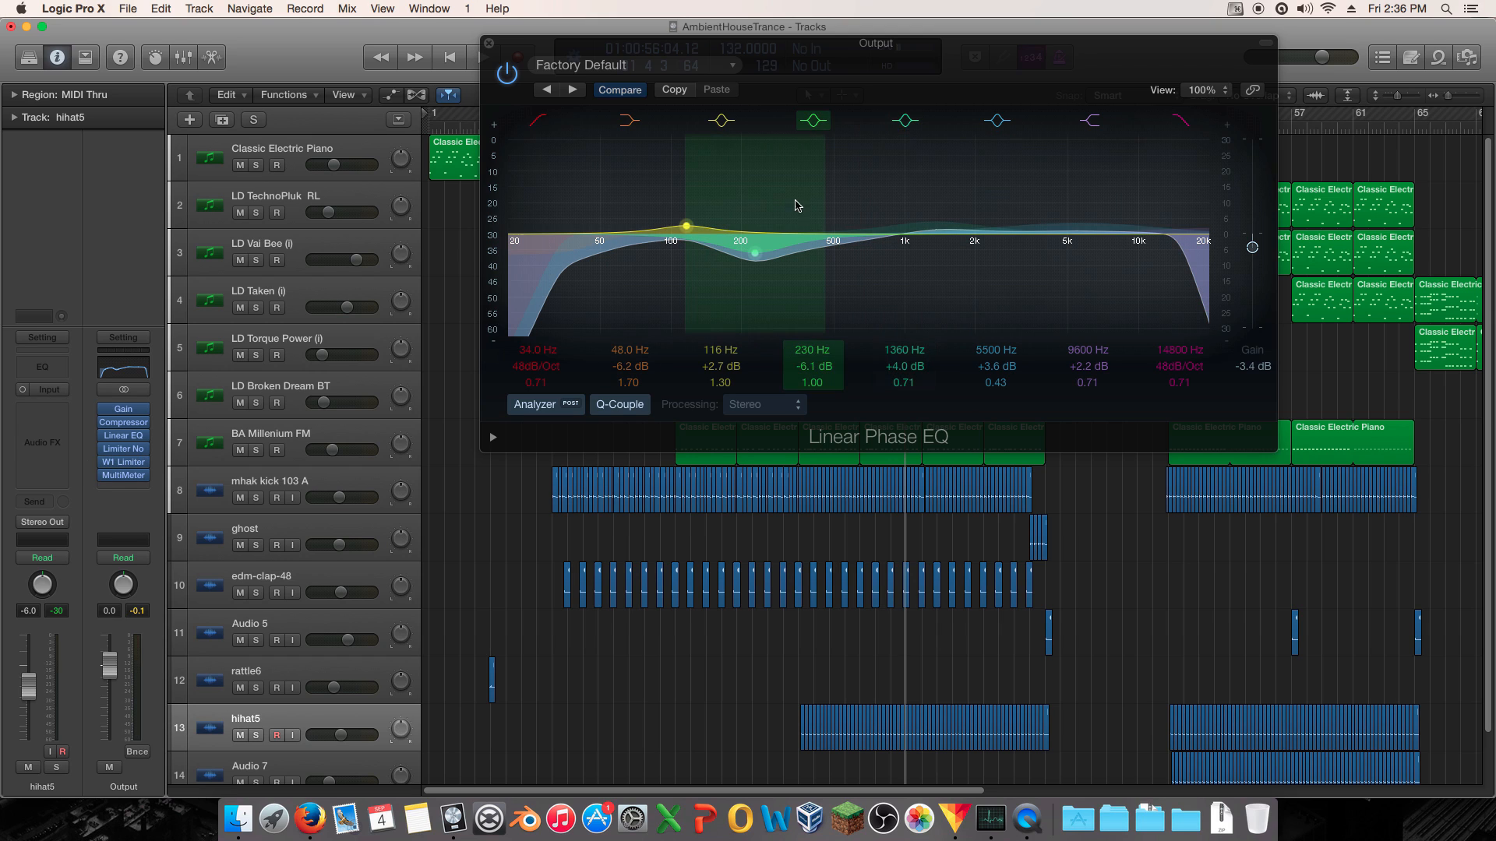
- Set the EQ's master gain to -1.4 dB, checking it against the saved setting and during playback
{"action": "left_click_drag", "start_coordinate": [1252, 248], "coordinate": [1253, 231]}
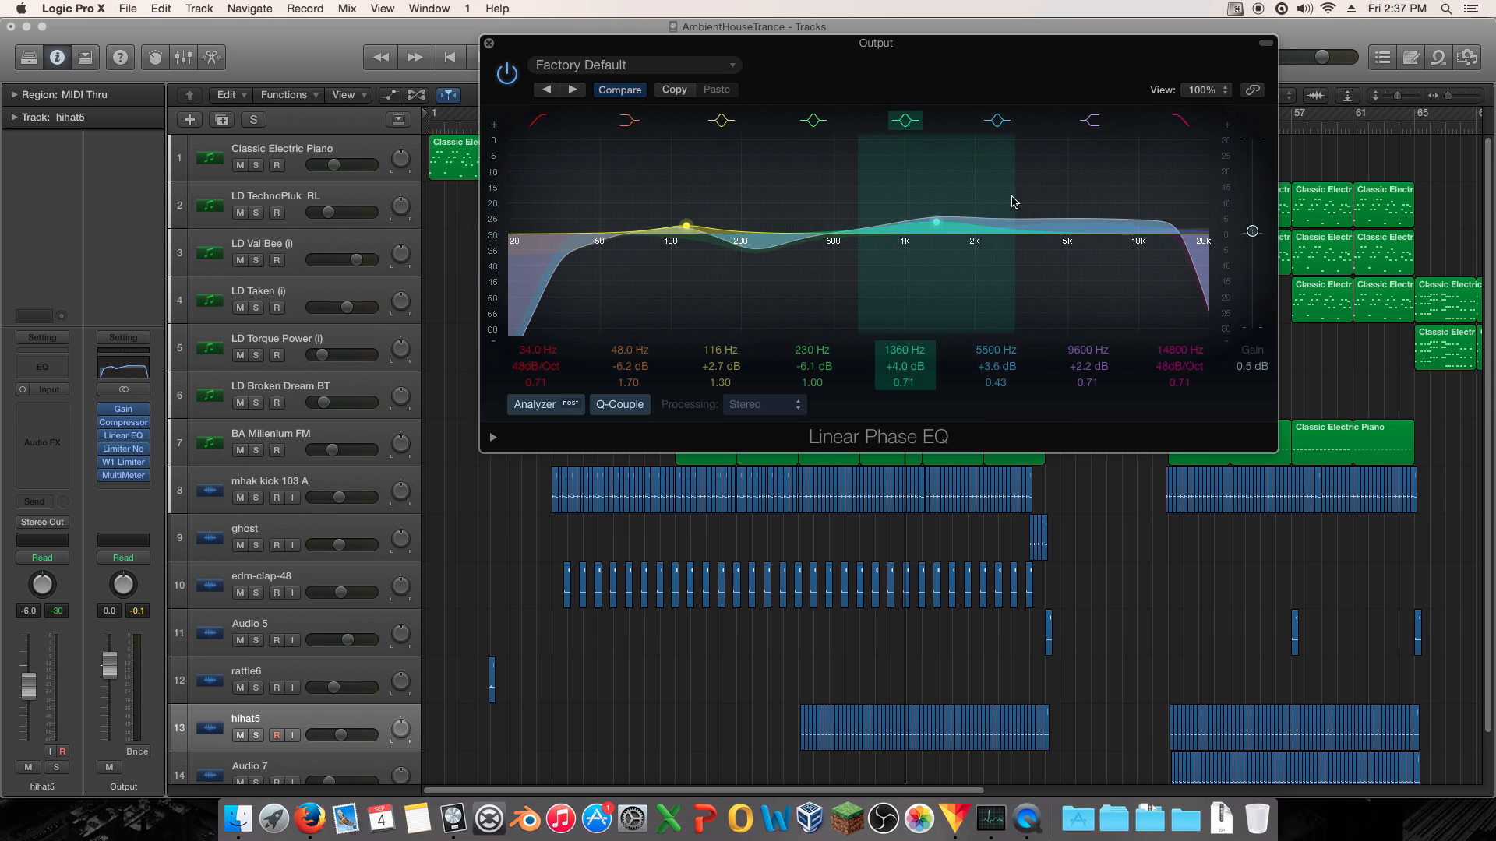
{"action": "left_click_drag", "start_coordinate": [1252, 233], "coordinate": [1252, 244]}
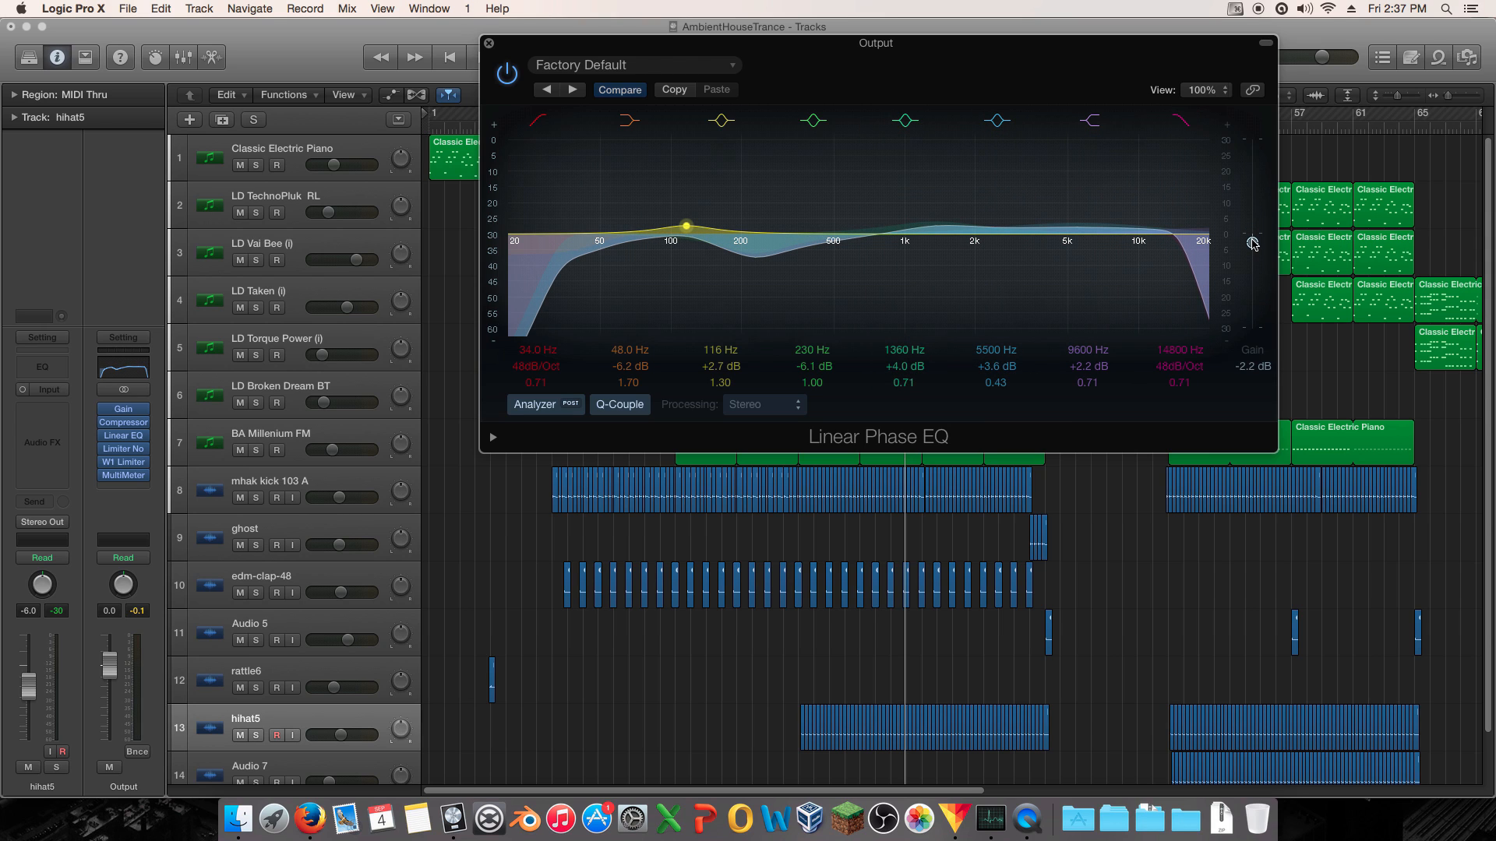
{"action": "left_click", "coordinate": [635, 94]}
{"action": "left_click", "coordinate": [635, 93]}
{"action": "key", "text": "space"}
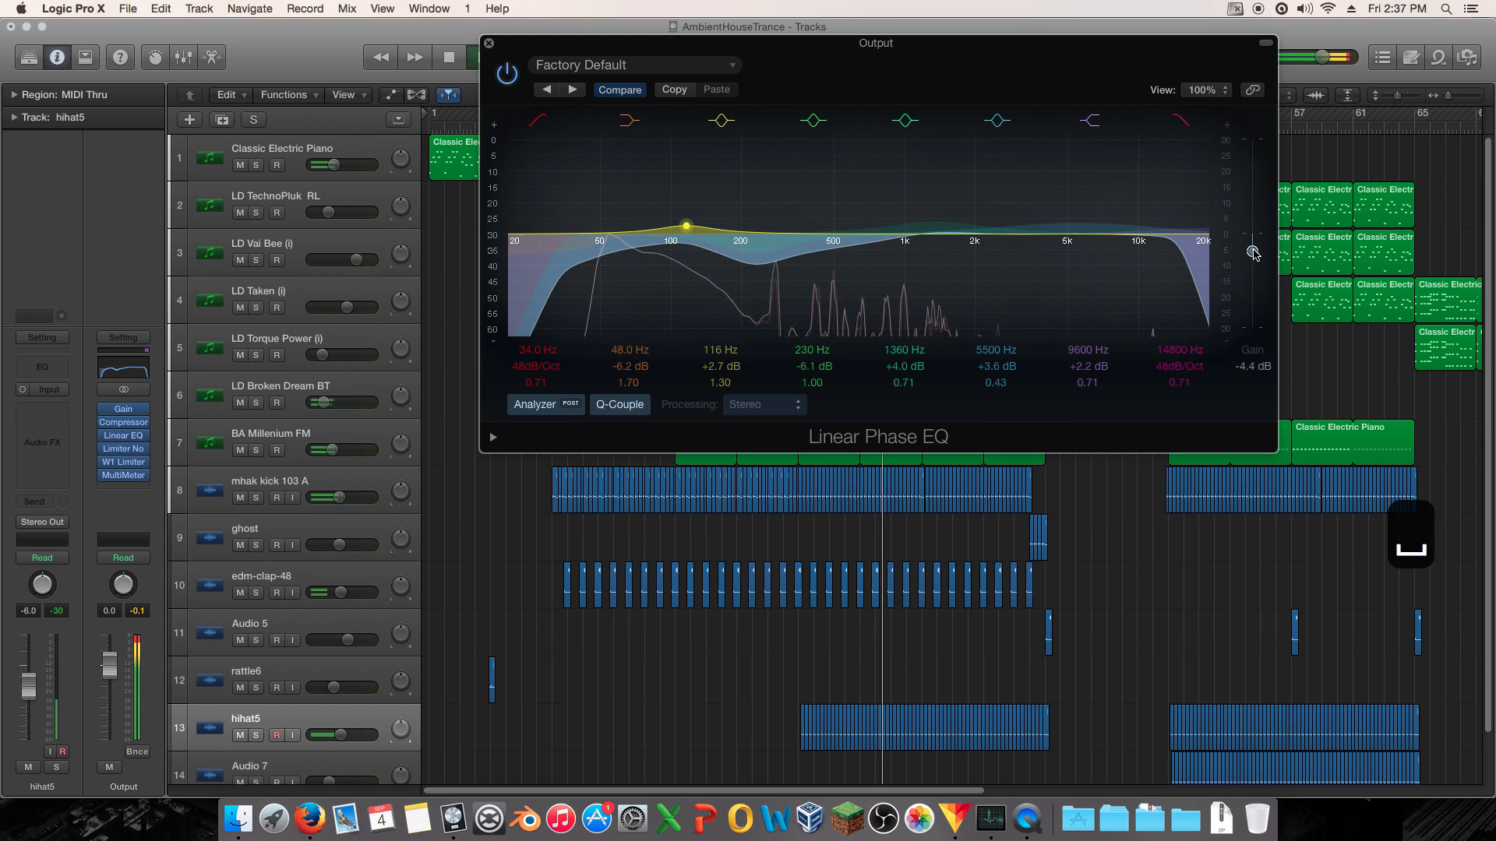
{"action": "left_click_drag", "start_coordinate": [1254, 242], "coordinate": [1256, 240]}
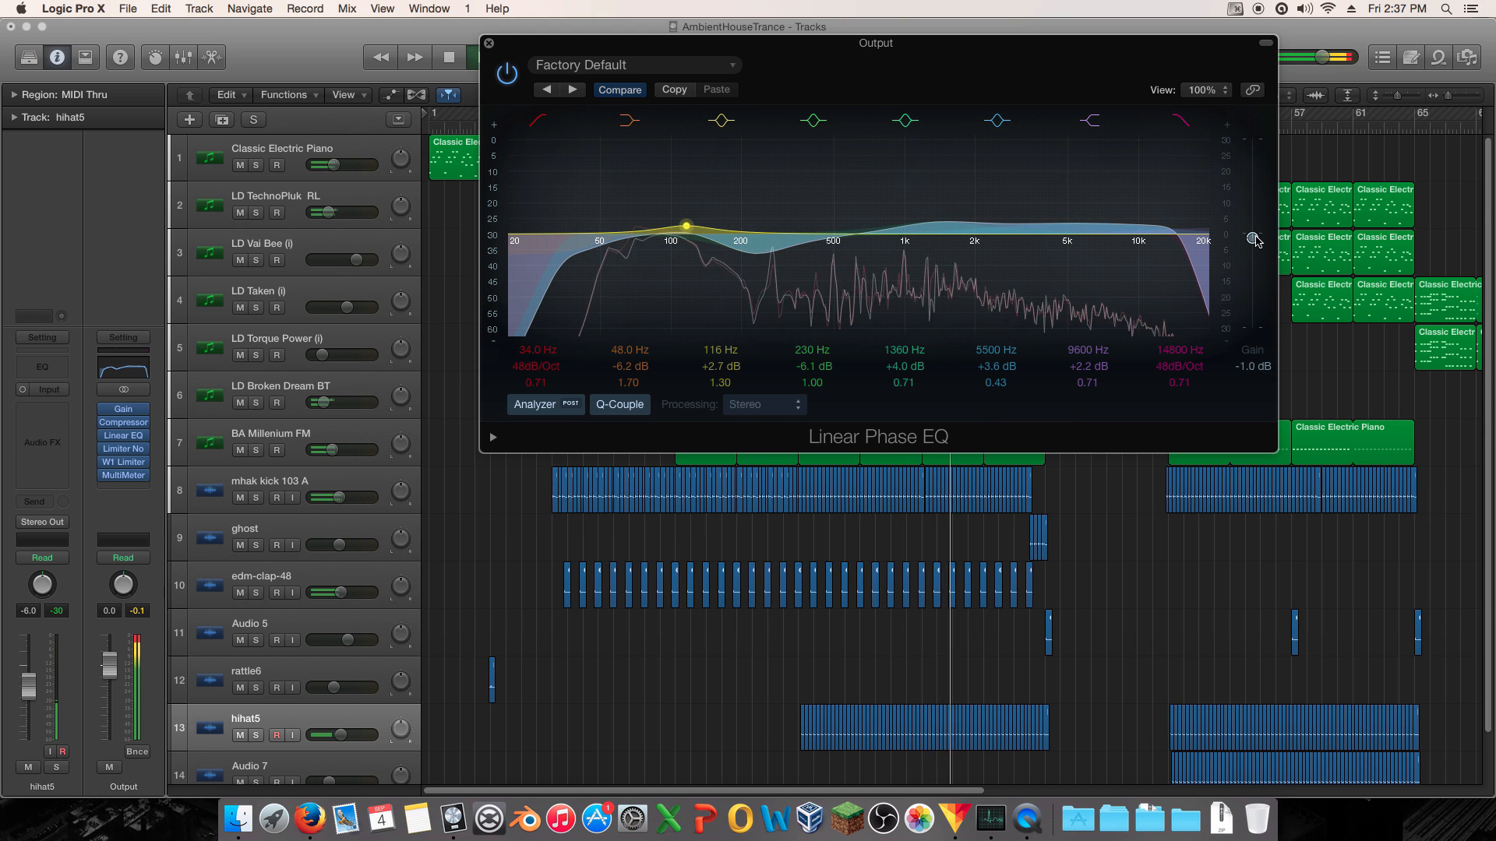
{"action": "left_click_drag", "start_coordinate": [1256, 240], "coordinate": [1256, 242]}
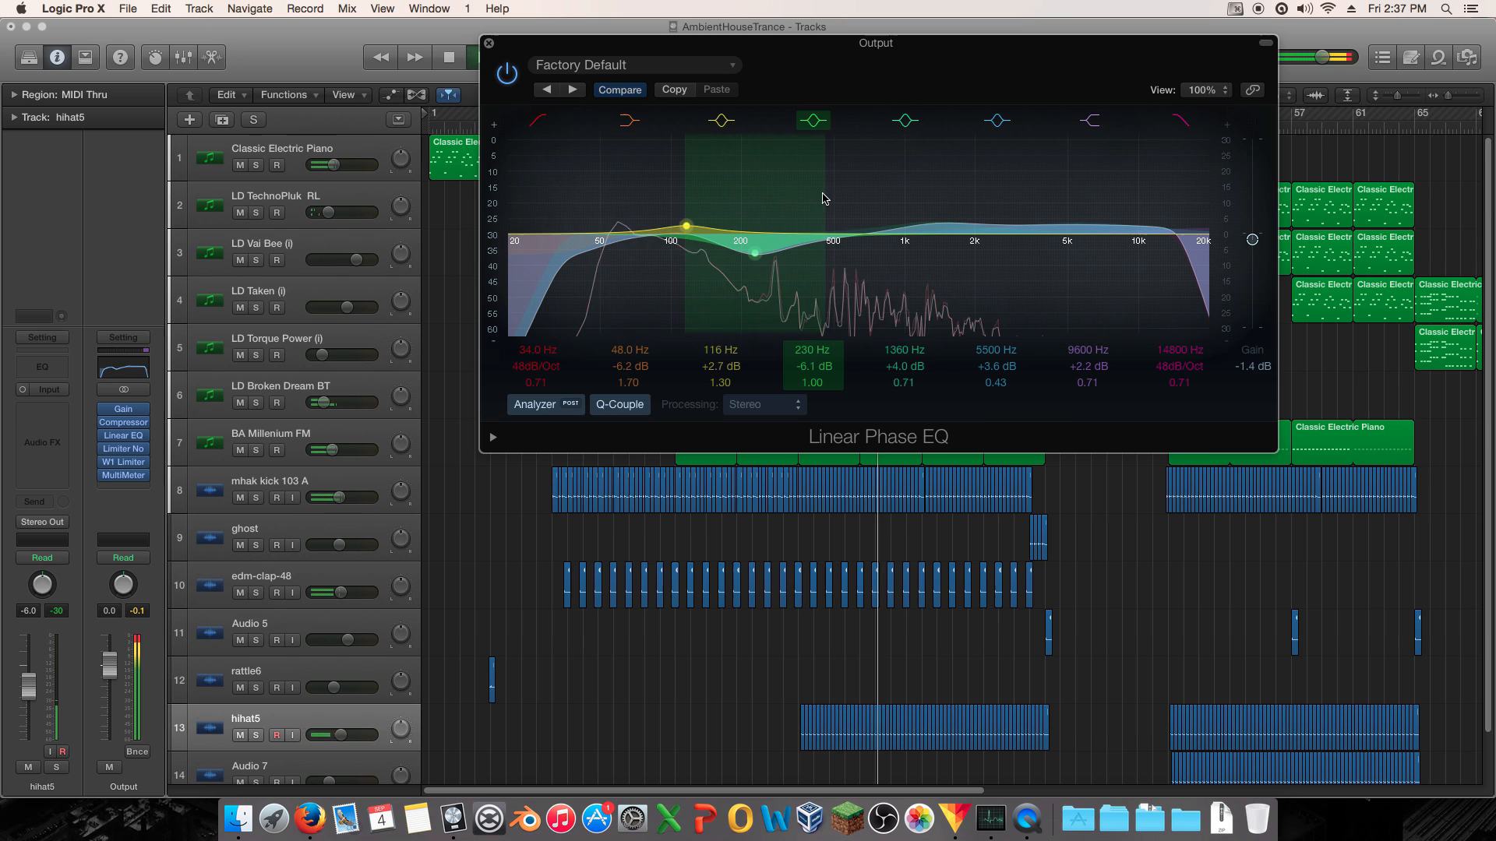
- Bypass and re-enable the Linear Phase EQ twice during playback to compare the sound, and stop the song
{"action": "left_click", "coordinate": [513, 76]}
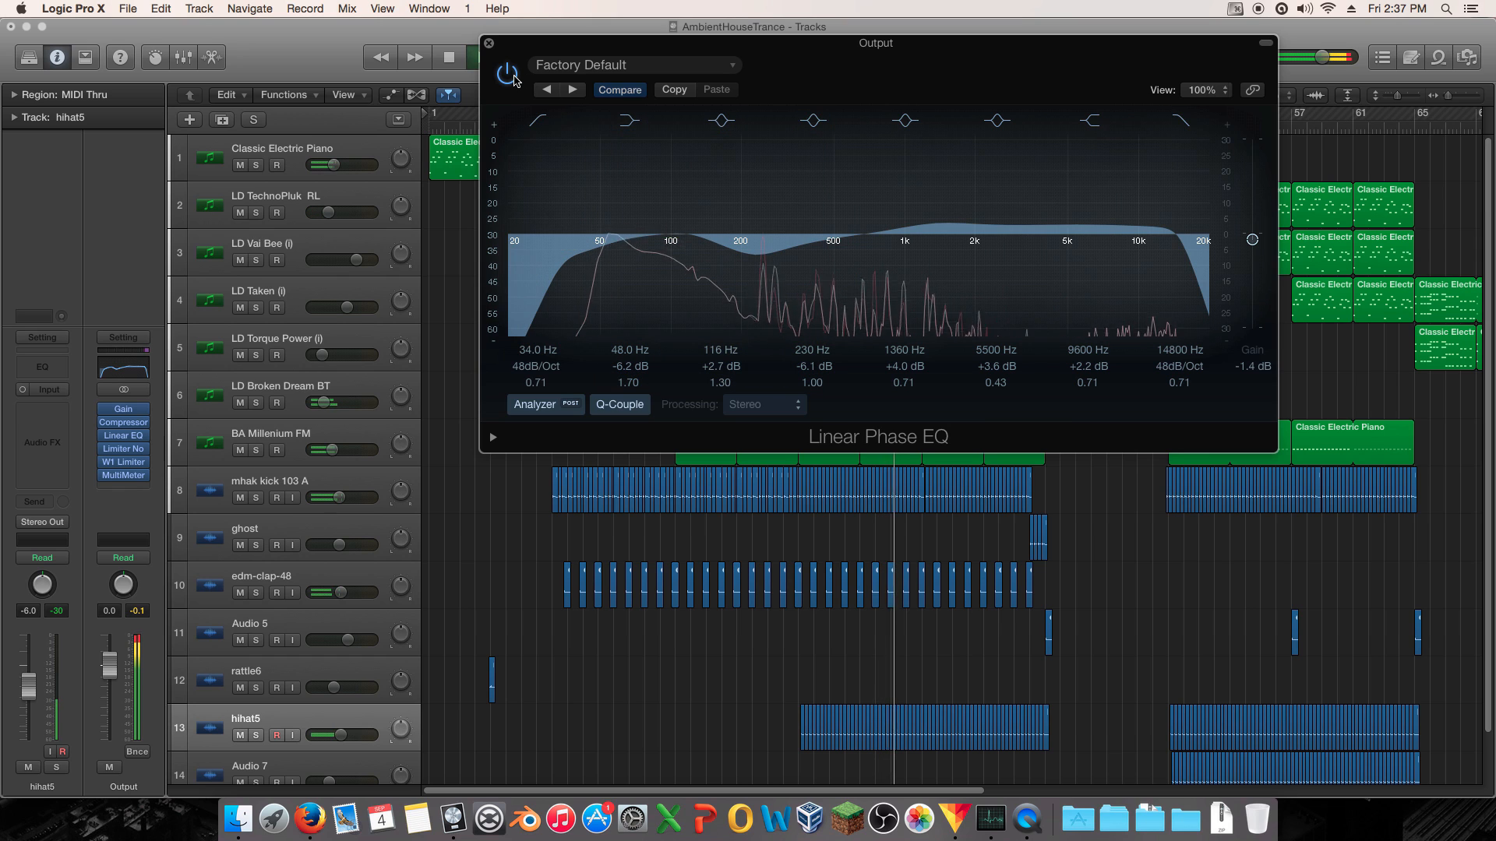
{"action": "left_click", "coordinate": [512, 77]}
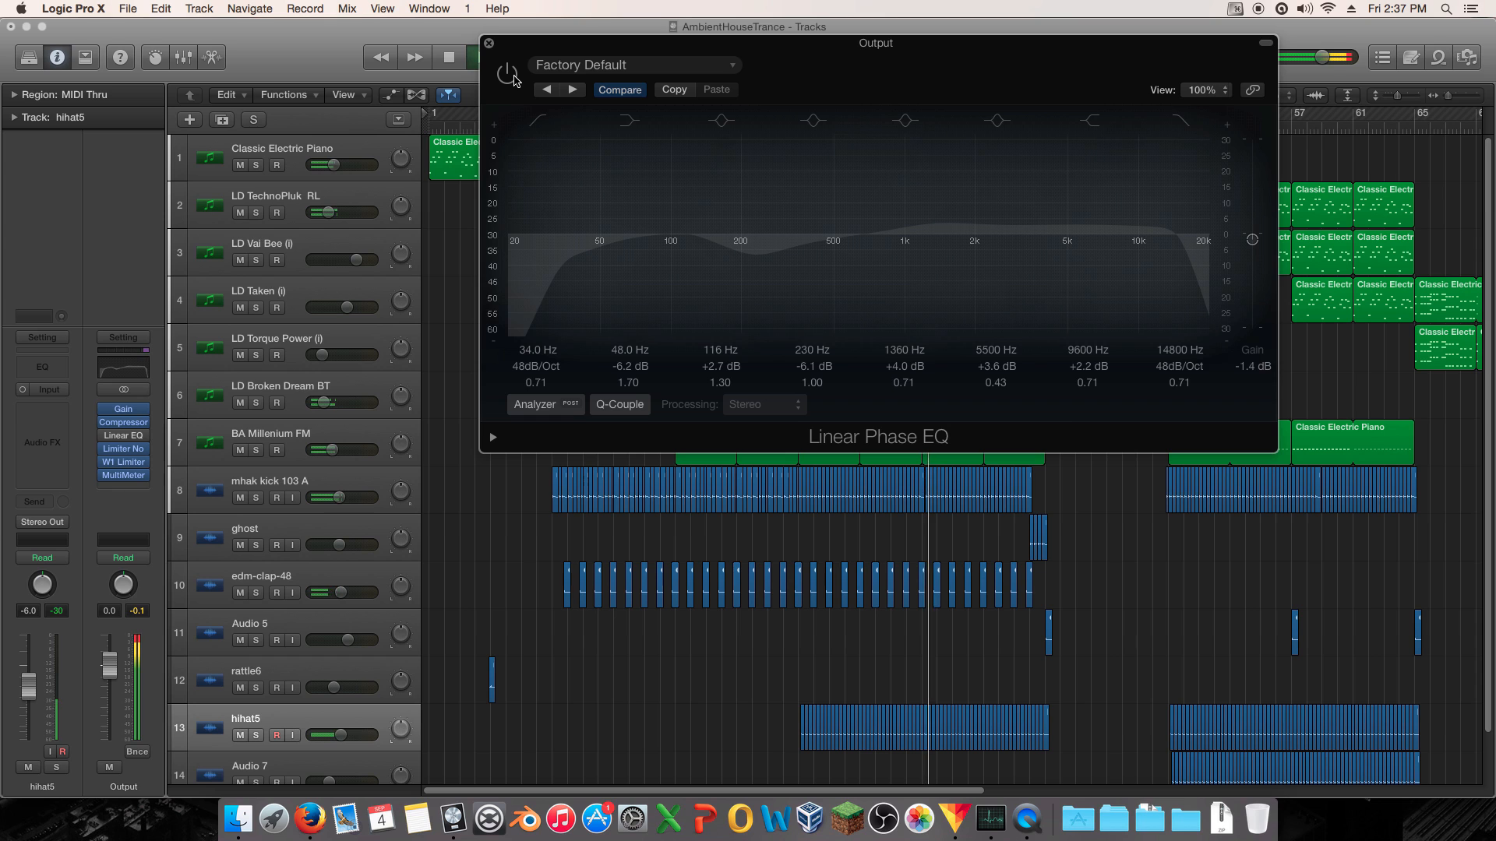
{"action": "left_click", "coordinate": [511, 78]}
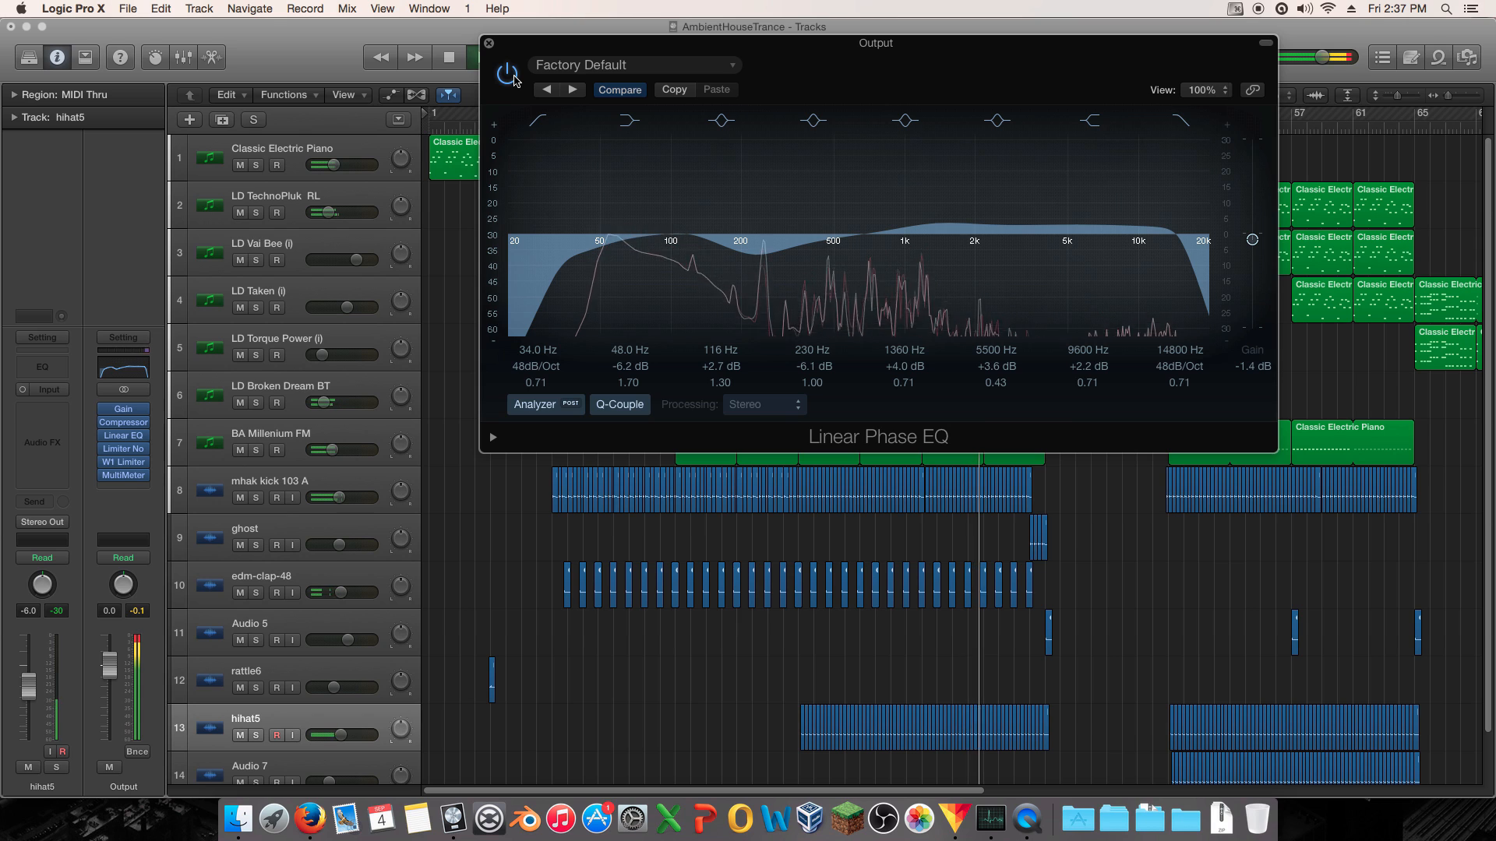
{"action": "left_click", "coordinate": [512, 76]}
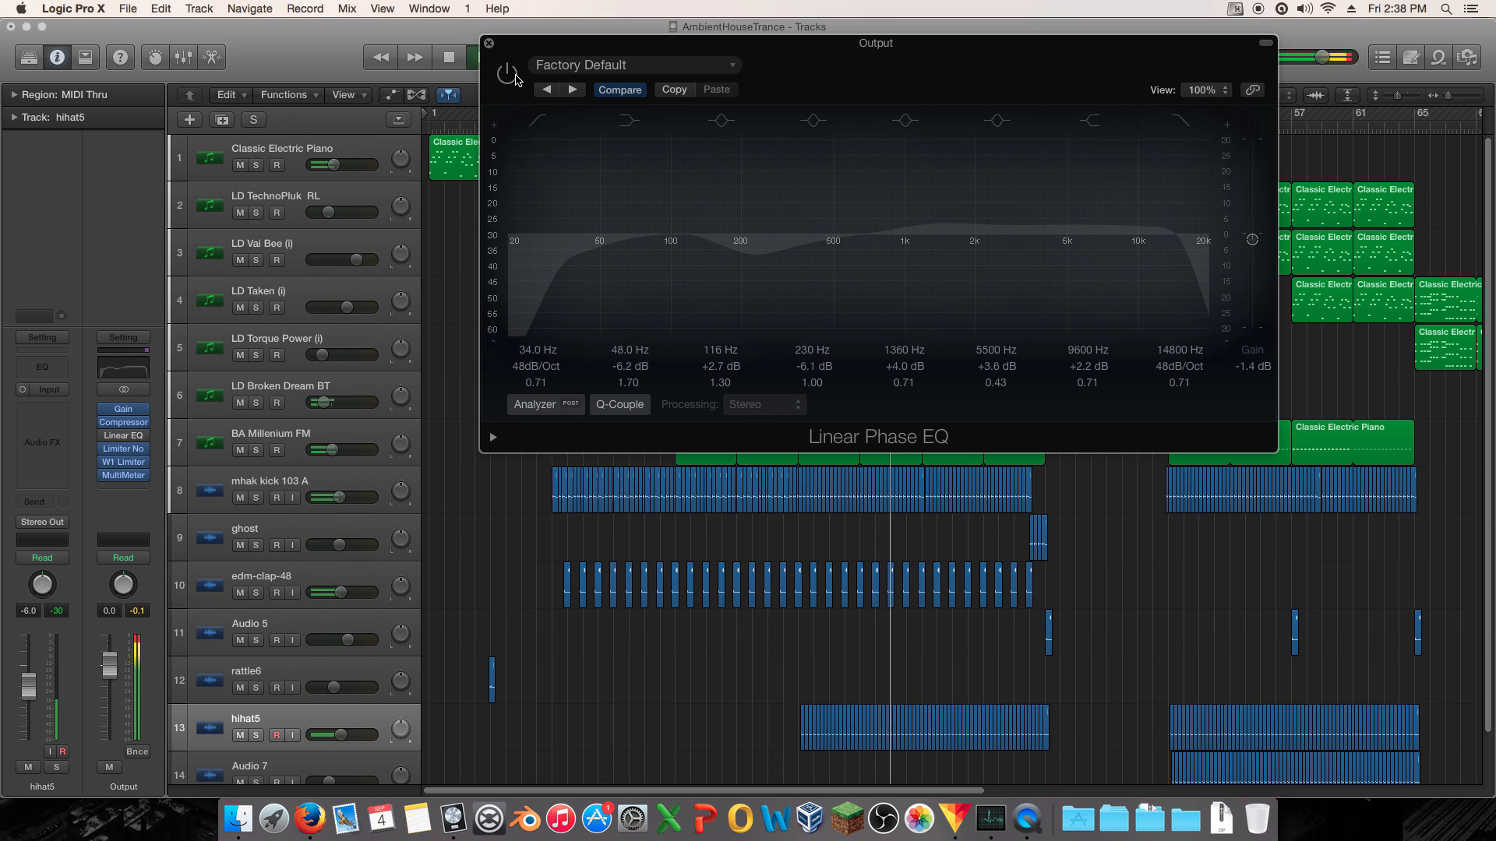
{"action": "left_click", "coordinate": [512, 76]}
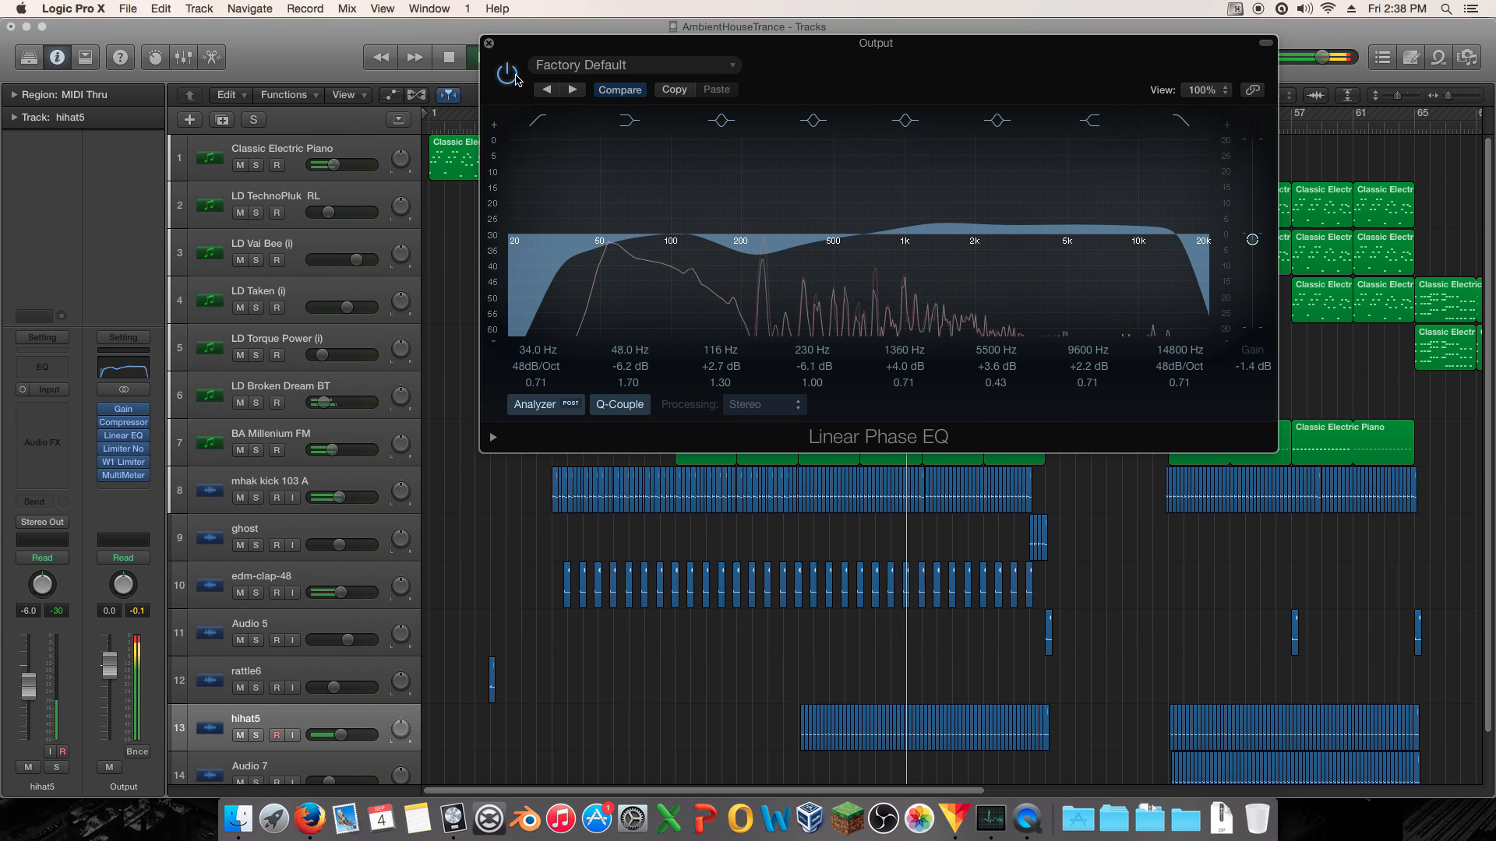
{"action": "key", "text": "space"}
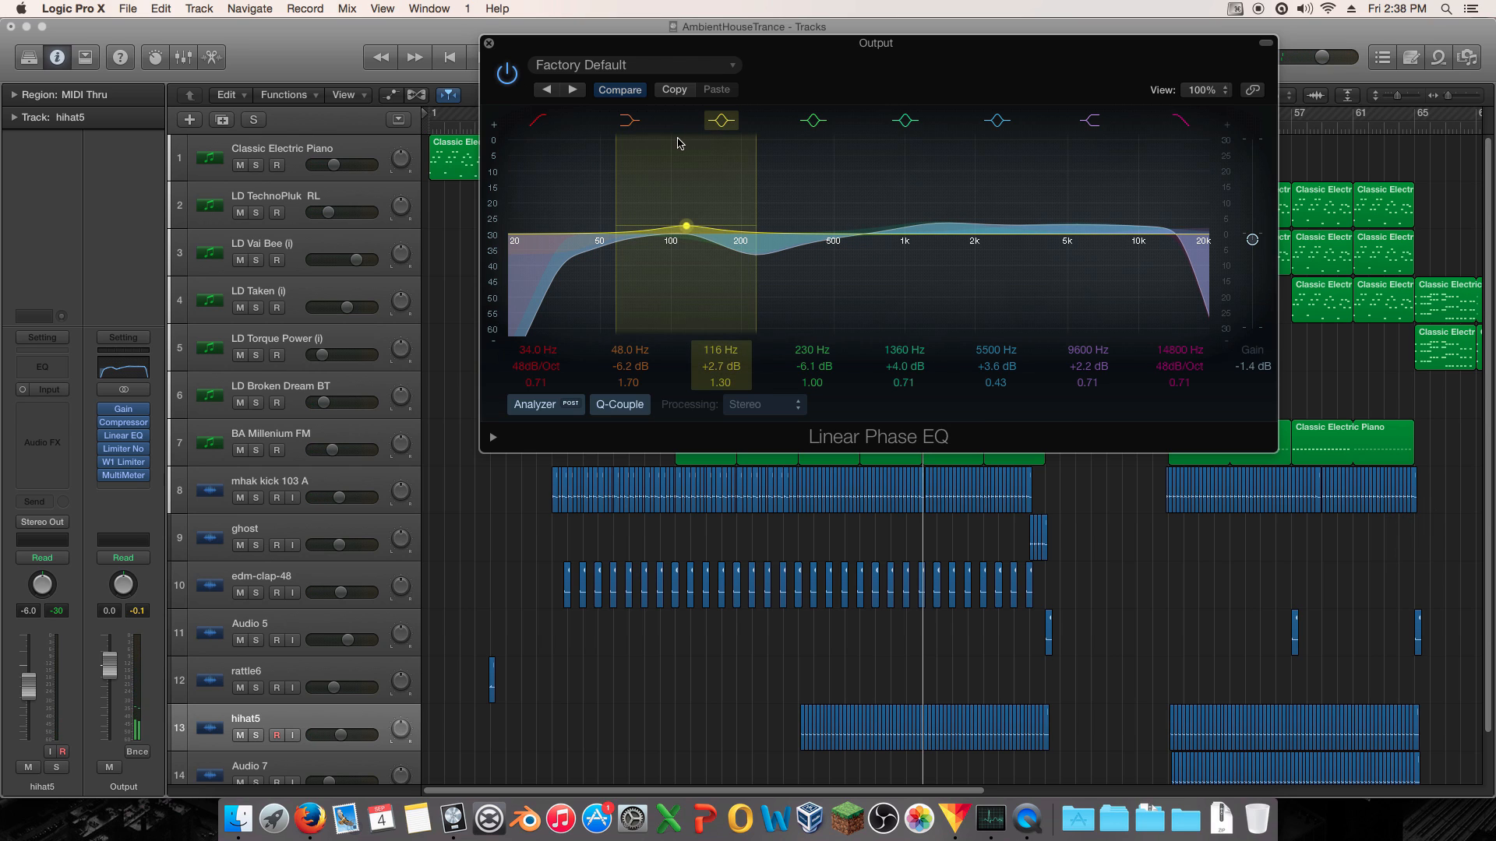
- Restart playback with the Linear Phase EQ bypassed and switch the EQ back on to hear the difference
{"action": "left_click", "coordinate": [508, 81]}
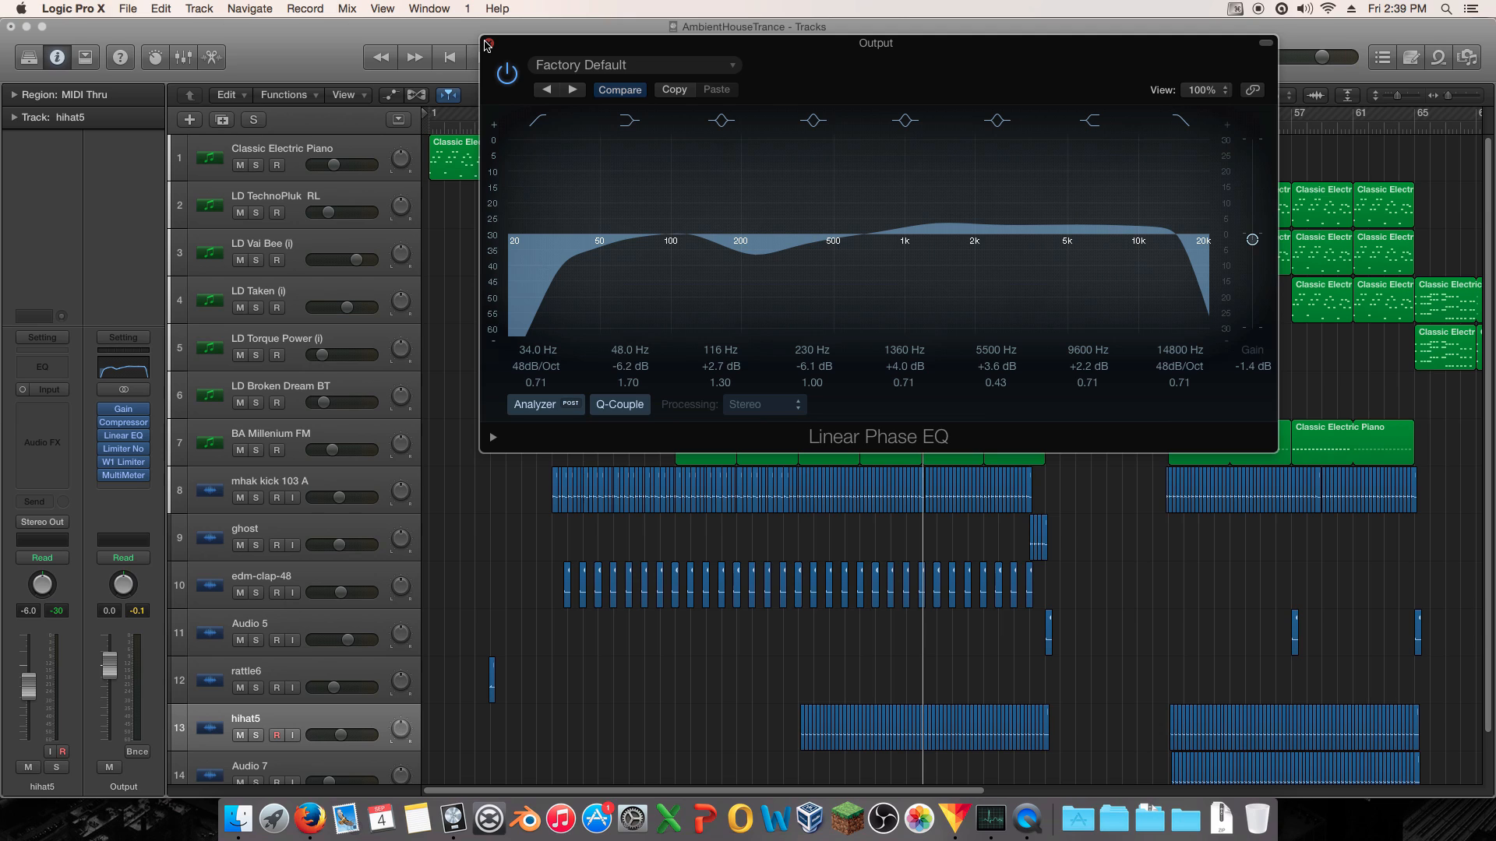
{"action": "left_click", "coordinate": [505, 75]}
{"action": "key", "text": "space"}
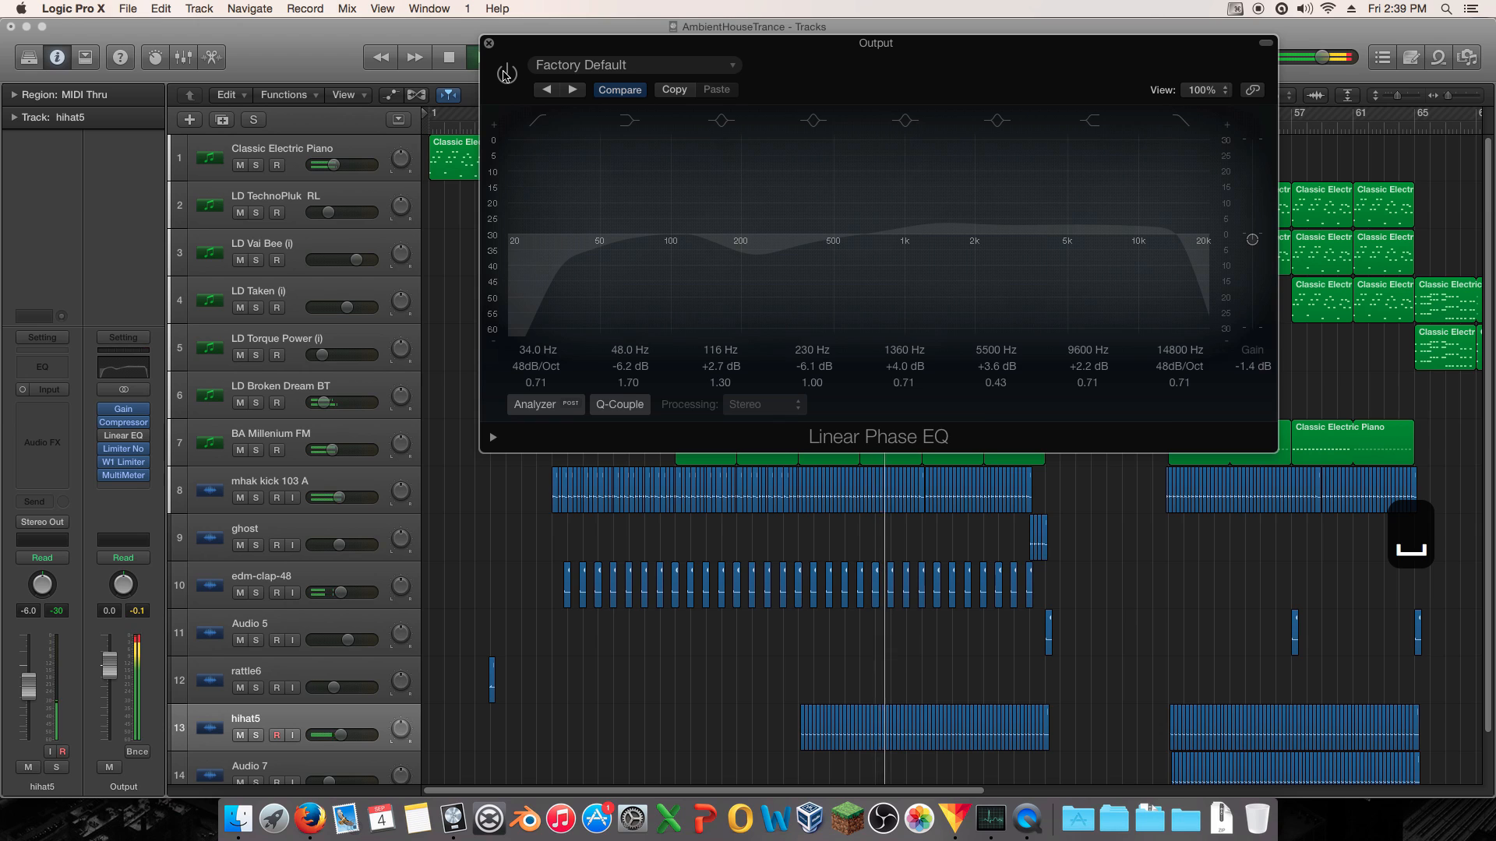
{"action": "left_click", "coordinate": [505, 75]}
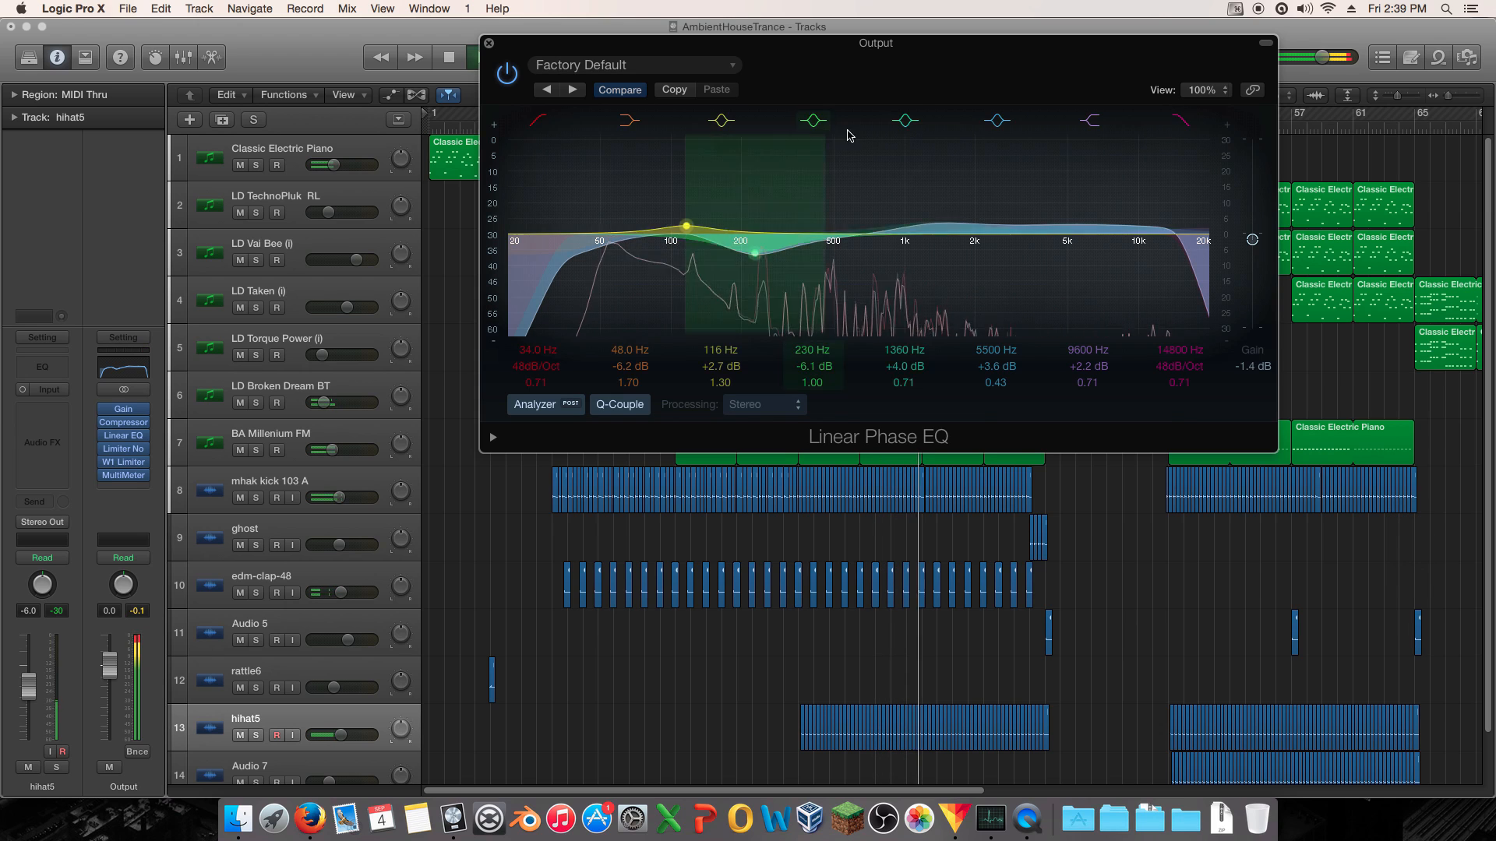
- Check the EQ's 1360 Hz band by turning it off and on, and set its gain to +3.4 dB
{"action": "left_click", "coordinate": [910, 123]}
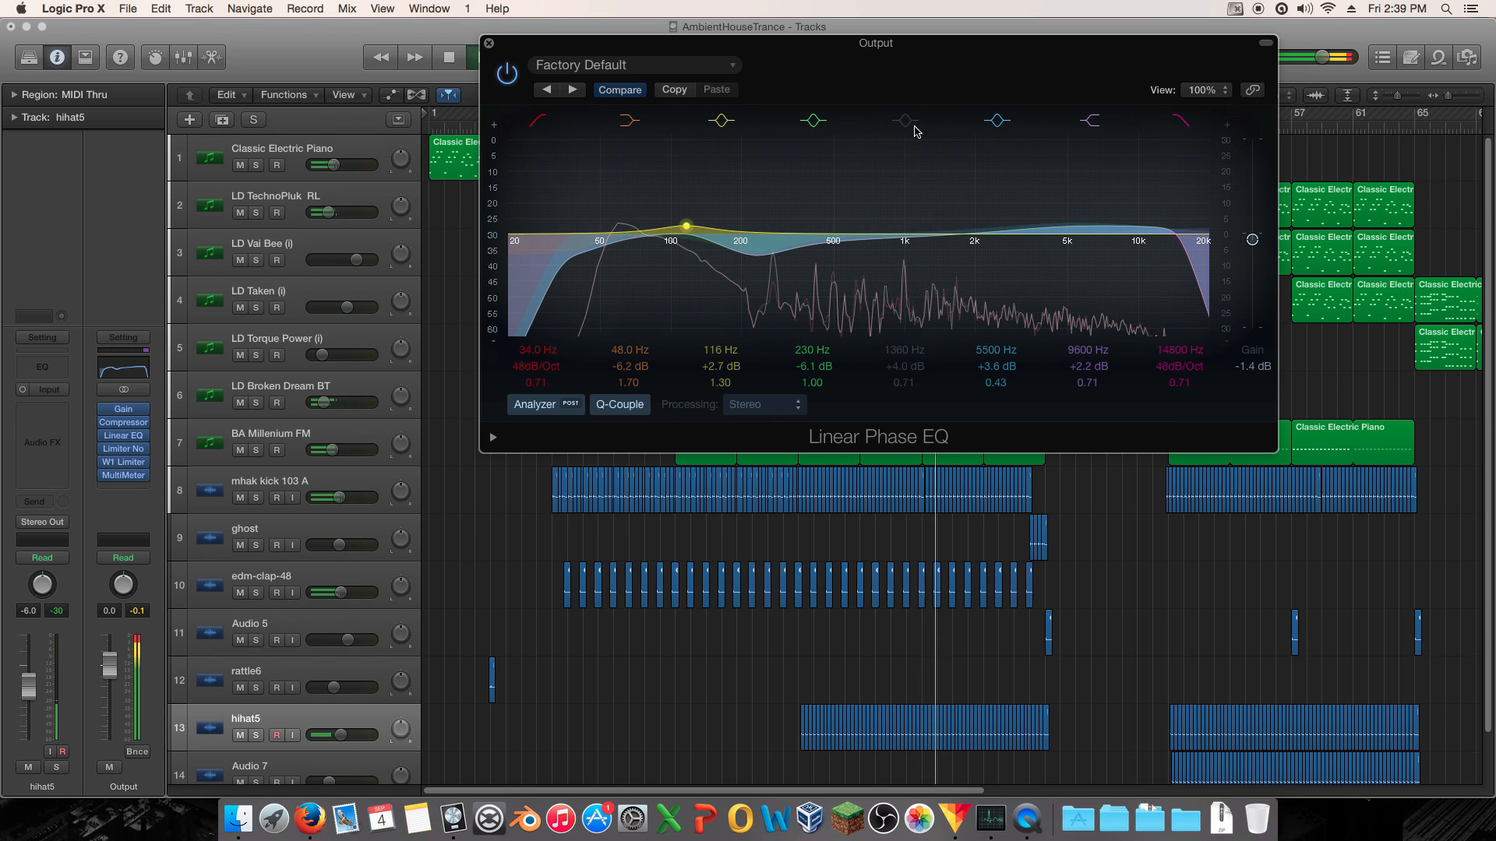
{"action": "left_click", "coordinate": [916, 128]}
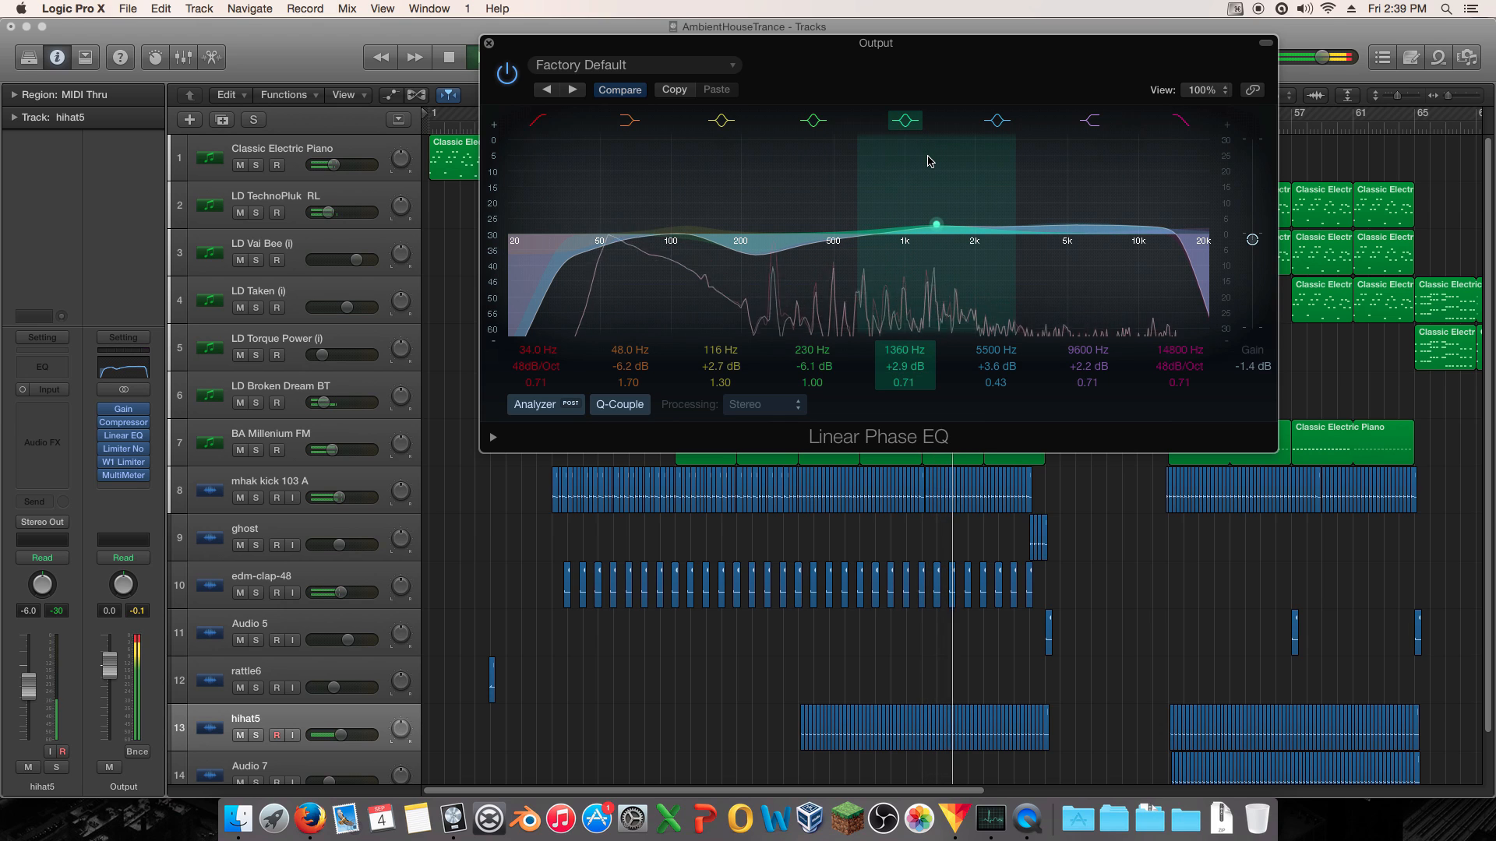
{"action": "left_click_drag", "start_coordinate": [927, 161], "coordinate": [927, 158]}
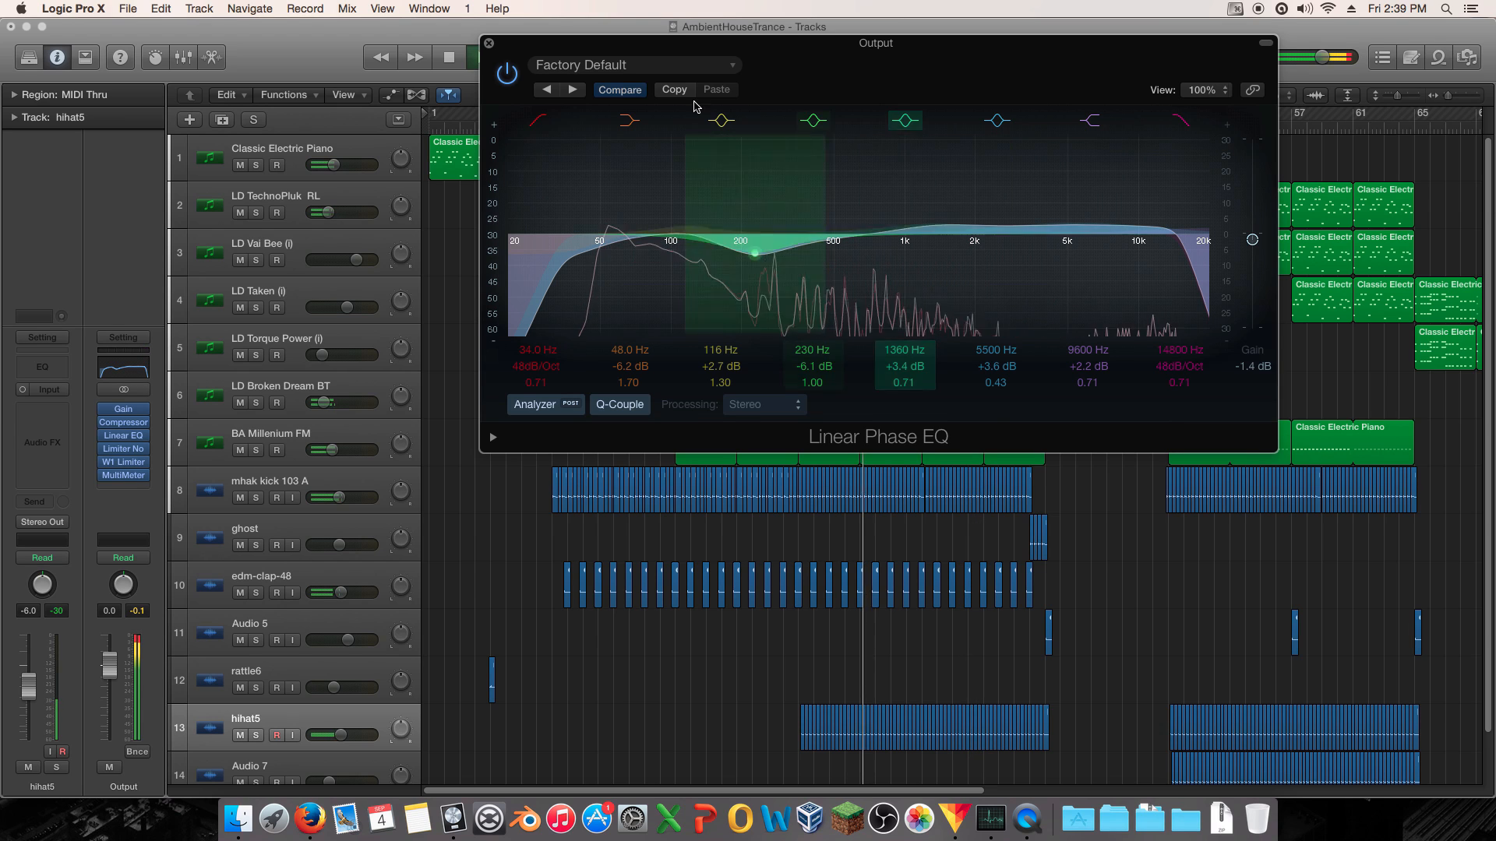
- Compare the EQ curve with its saved setting and with the EQ bypassed, stop playback and close the EQ
{"action": "left_click", "coordinate": [621, 90]}
{"action": "left_click", "coordinate": [623, 91]}
{"action": "left_click", "coordinate": [622, 91]}
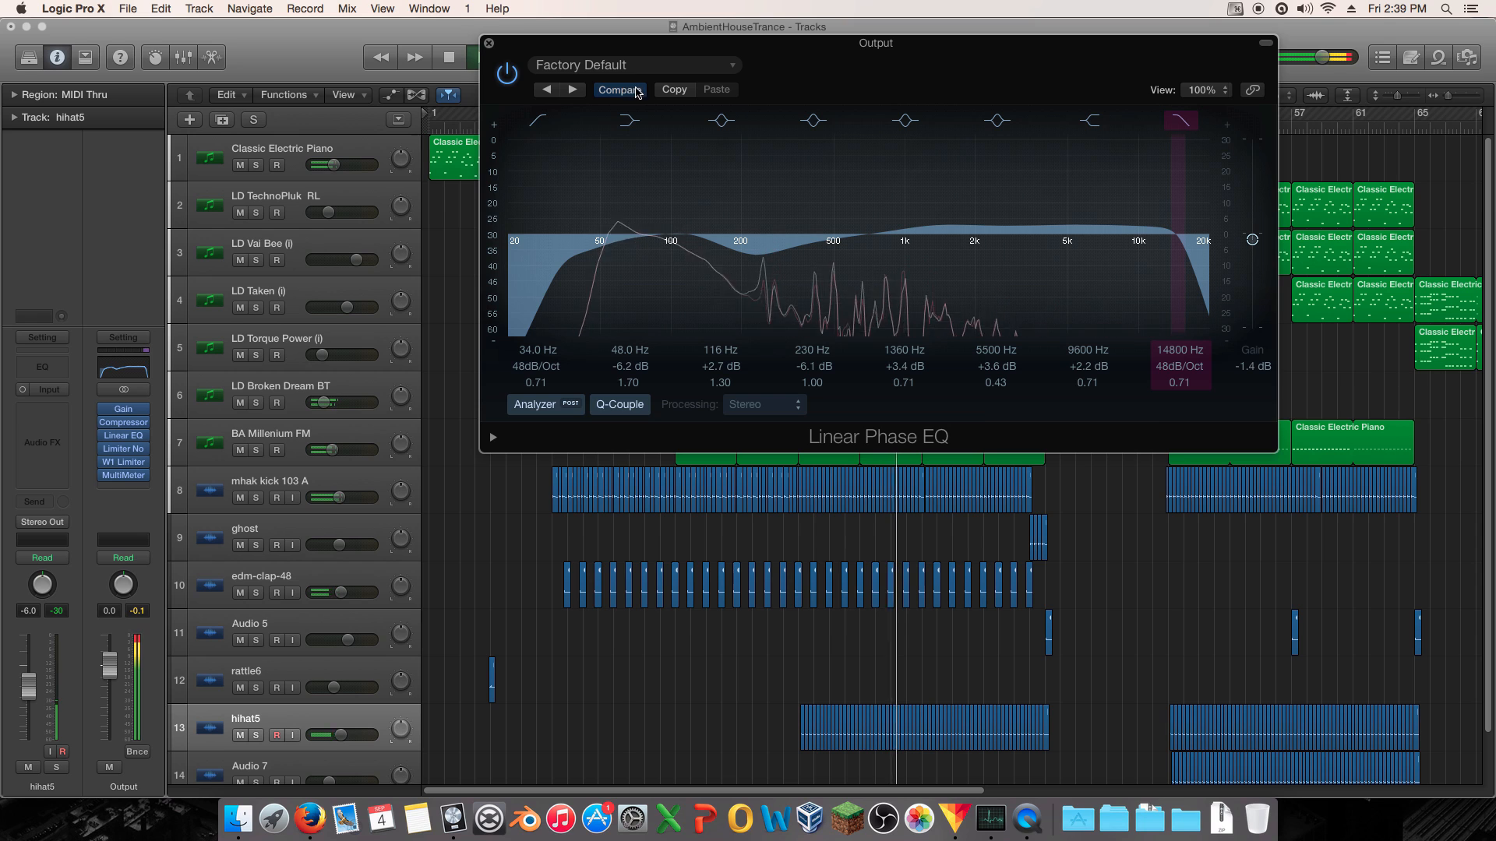
{"action": "left_click", "coordinate": [507, 75]}
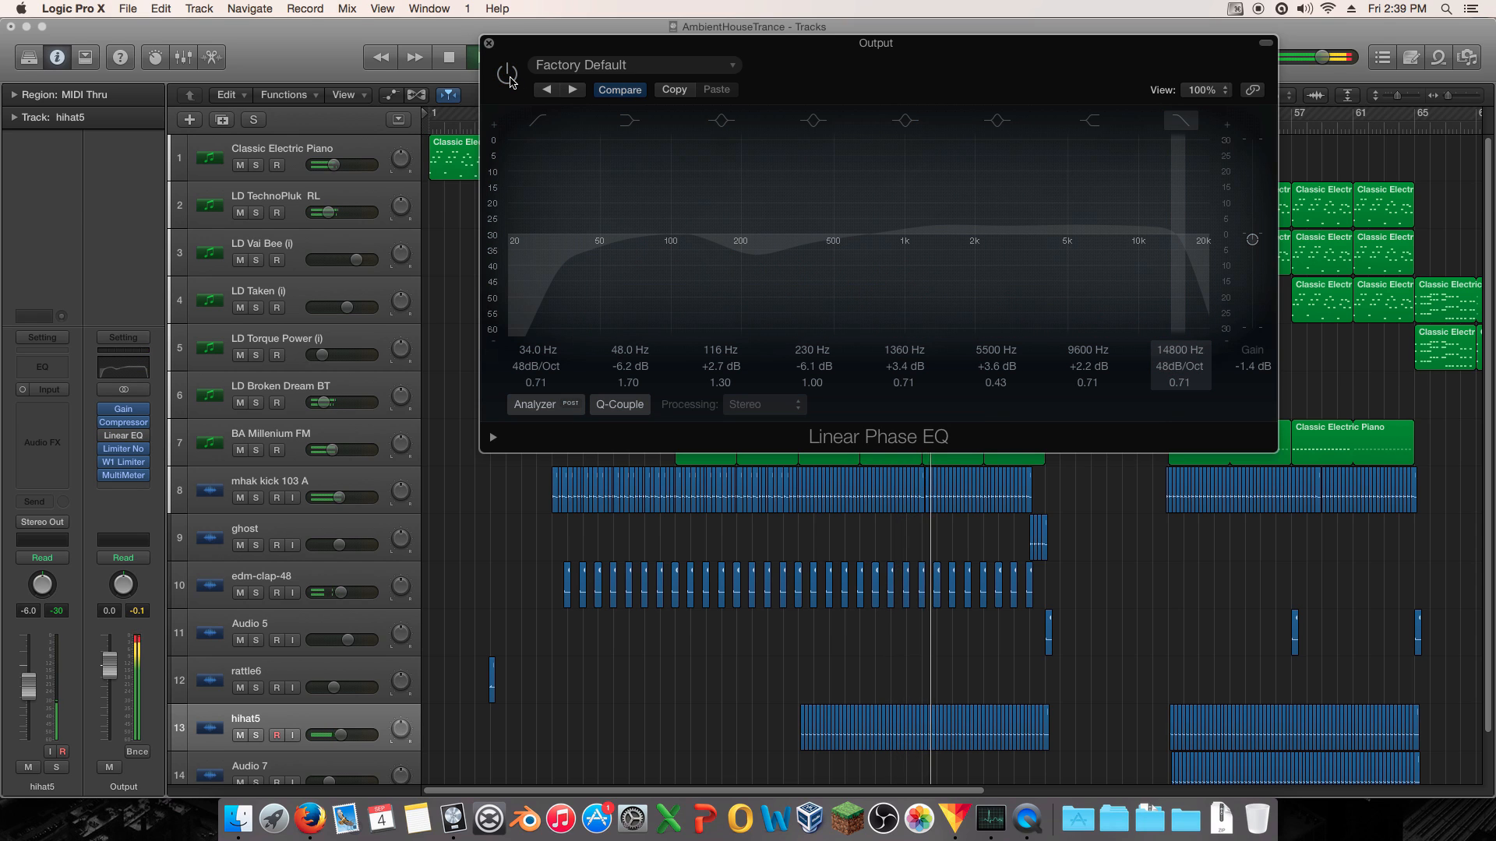
{"action": "left_click", "coordinate": [508, 76]}
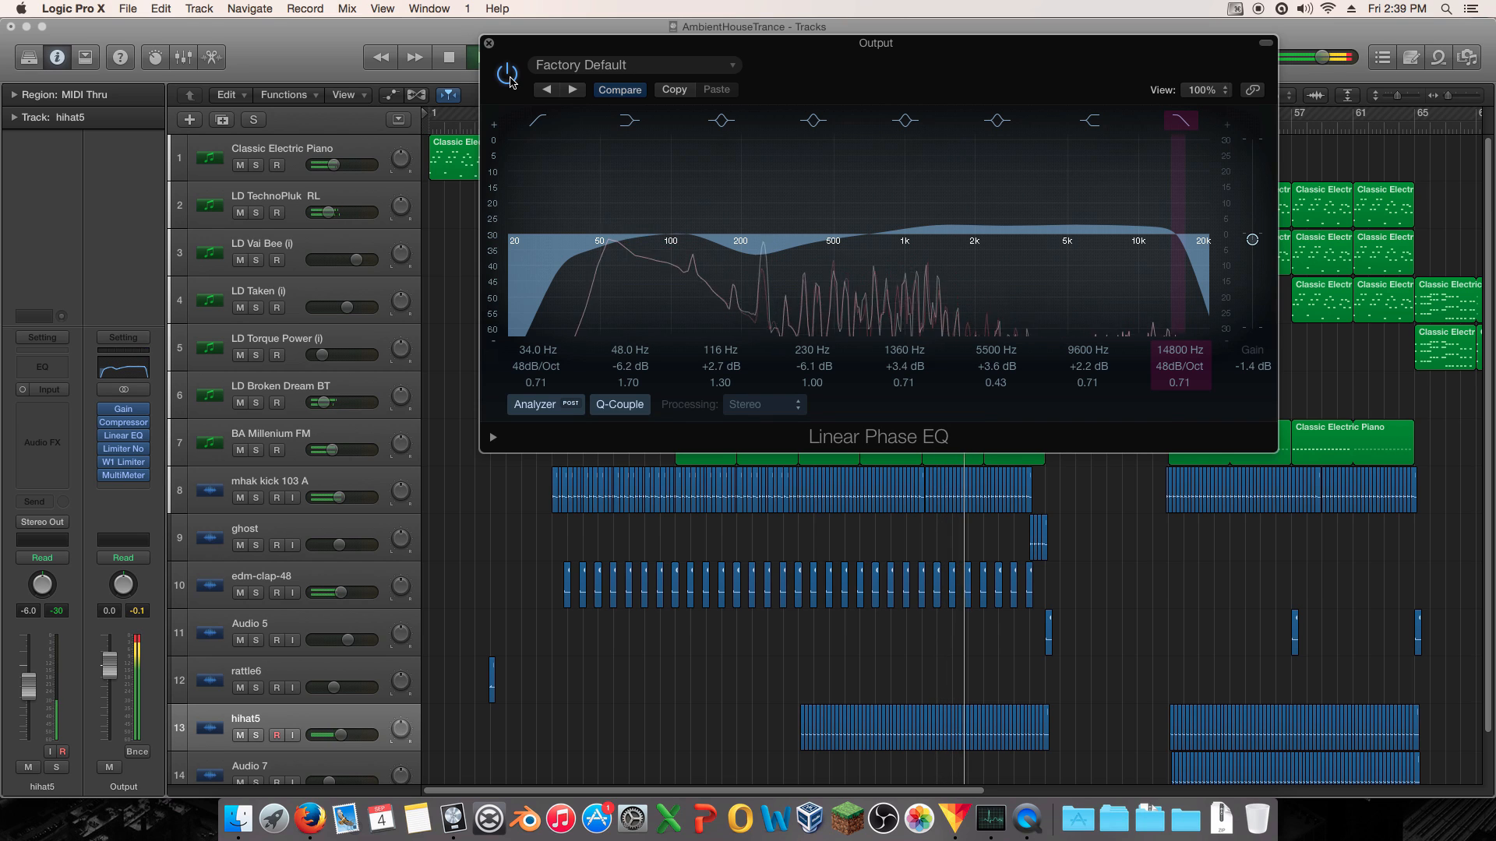
{"action": "key", "text": "space"}
{"action": "left_click", "coordinate": [489, 43]}
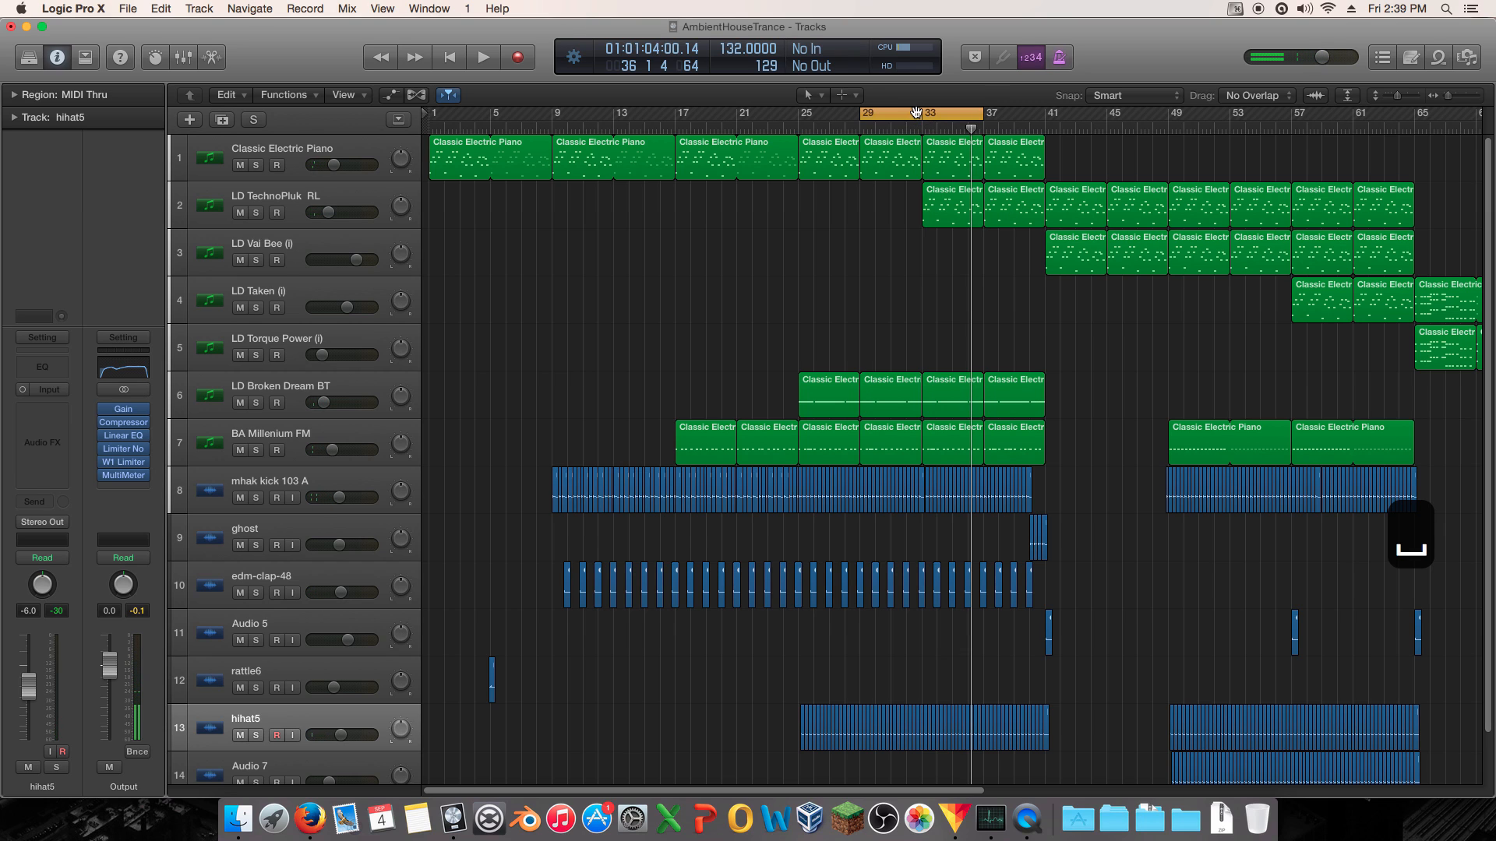
- Turn off the cycle range and play the song from about bar 8, jumping ahead to about bar 40
{"action": "left_click", "coordinate": [916, 111]}
{"action": "left_click", "coordinate": [538, 127]}
{"action": "key", "text": "space"}
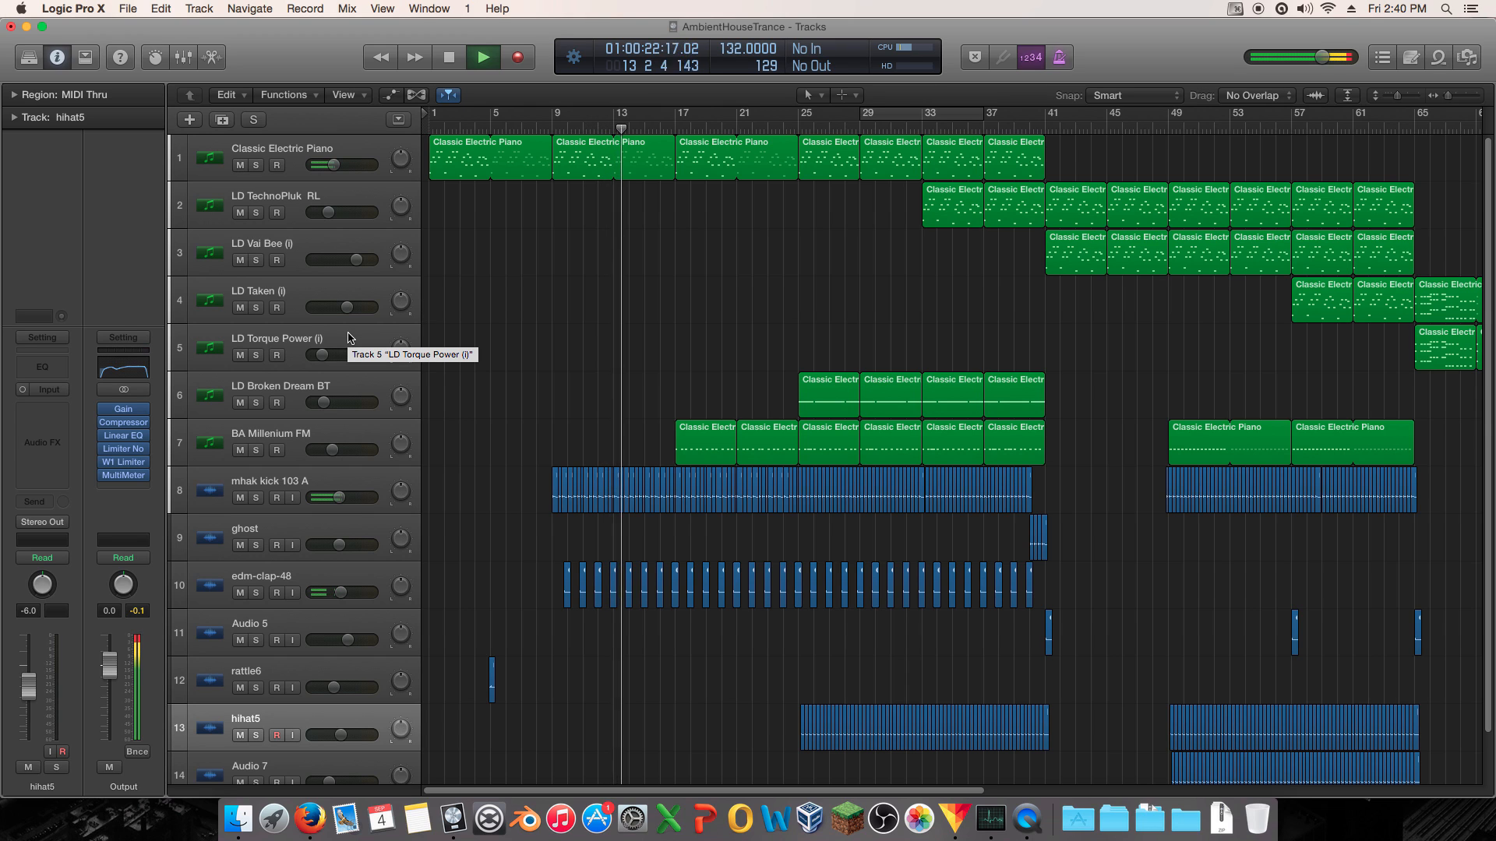
{"action": "mouse_move", "coordinate": [147, 451]}
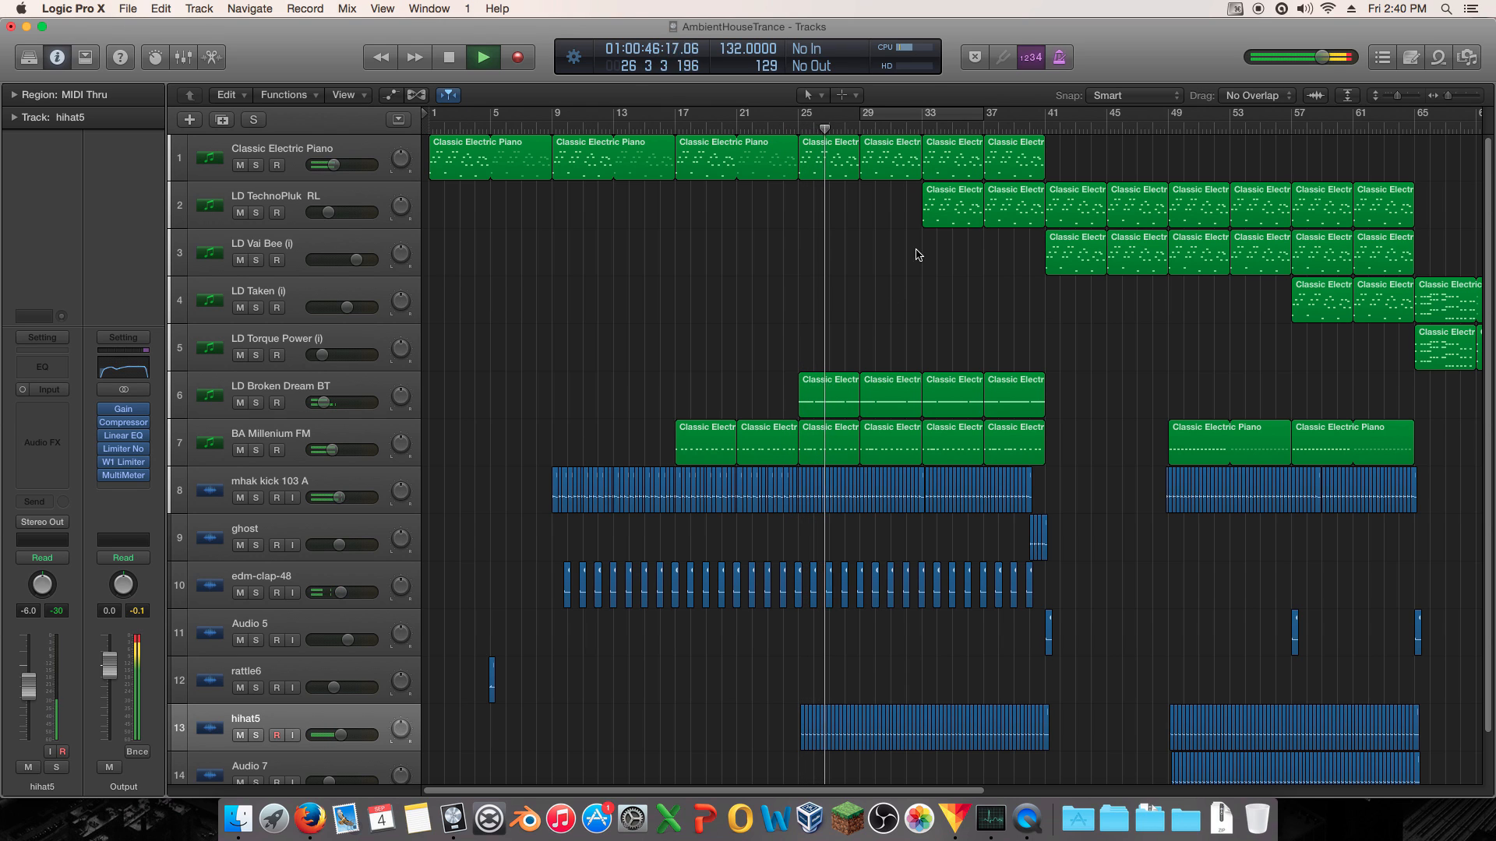
{"action": "left_click", "coordinate": [1031, 127]}
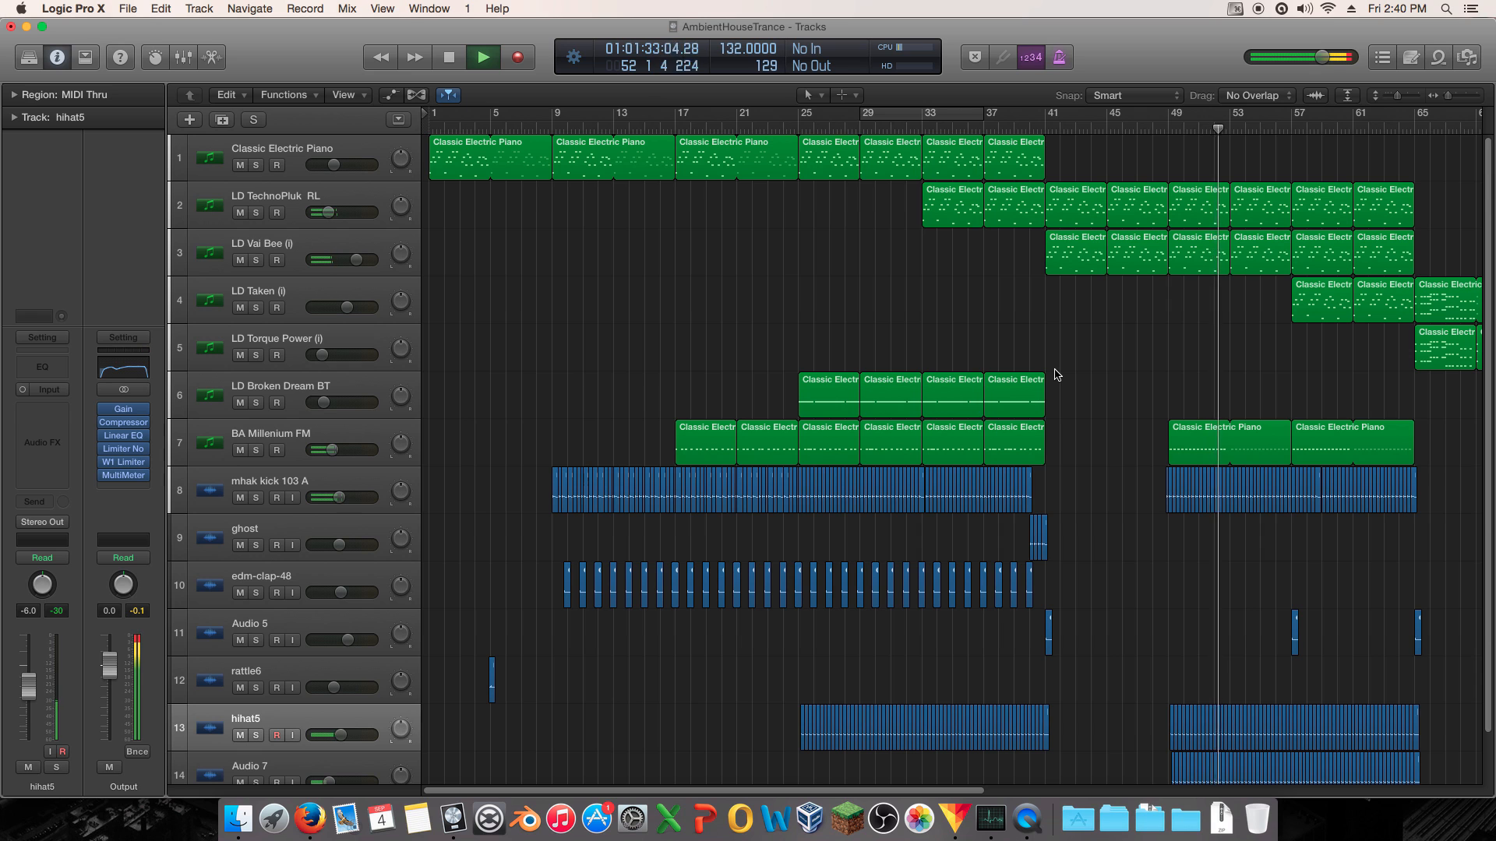
- Mark bars 65 to 81 as a skipped cycle range during playback and stop the song past it
{"action": "left_click_drag", "start_coordinate": [861, 791], "coordinate": [1102, 790]}
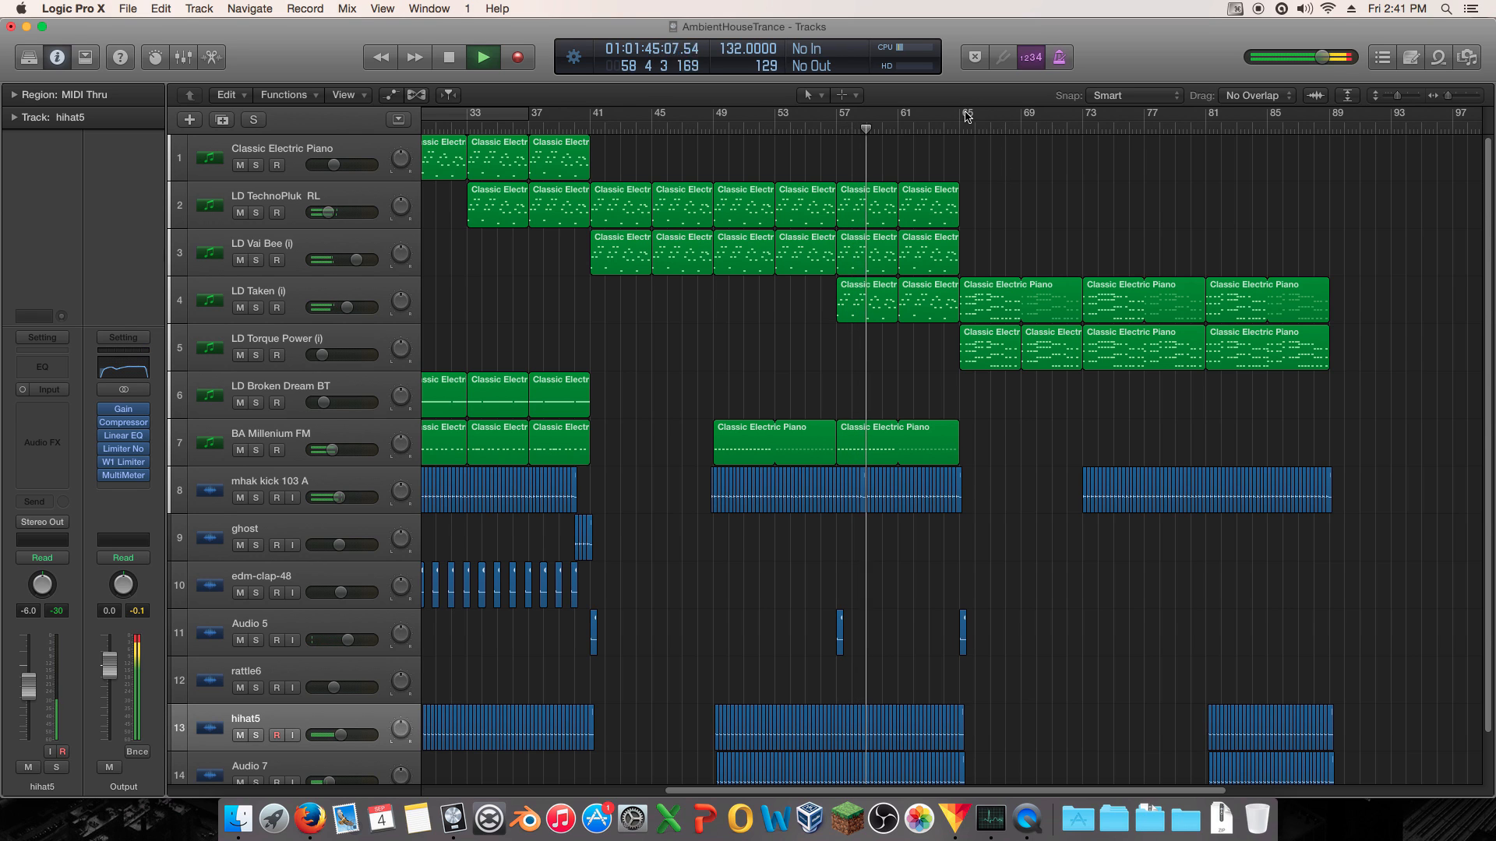
{"action": "left_click_drag", "start_coordinate": [964, 116], "coordinate": [1206, 114]}
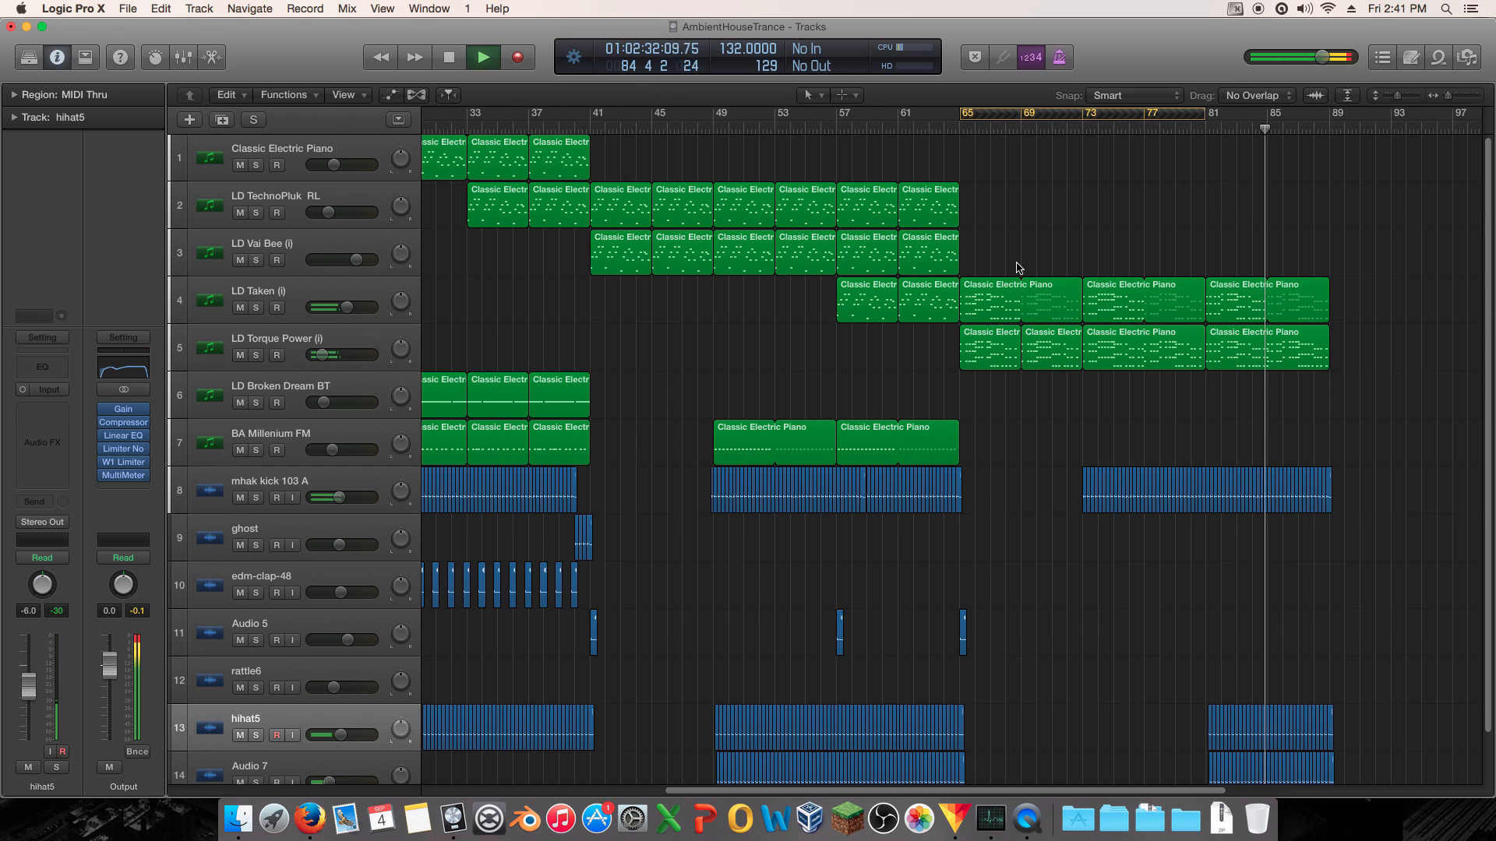
{"action": "key", "text": "space"}
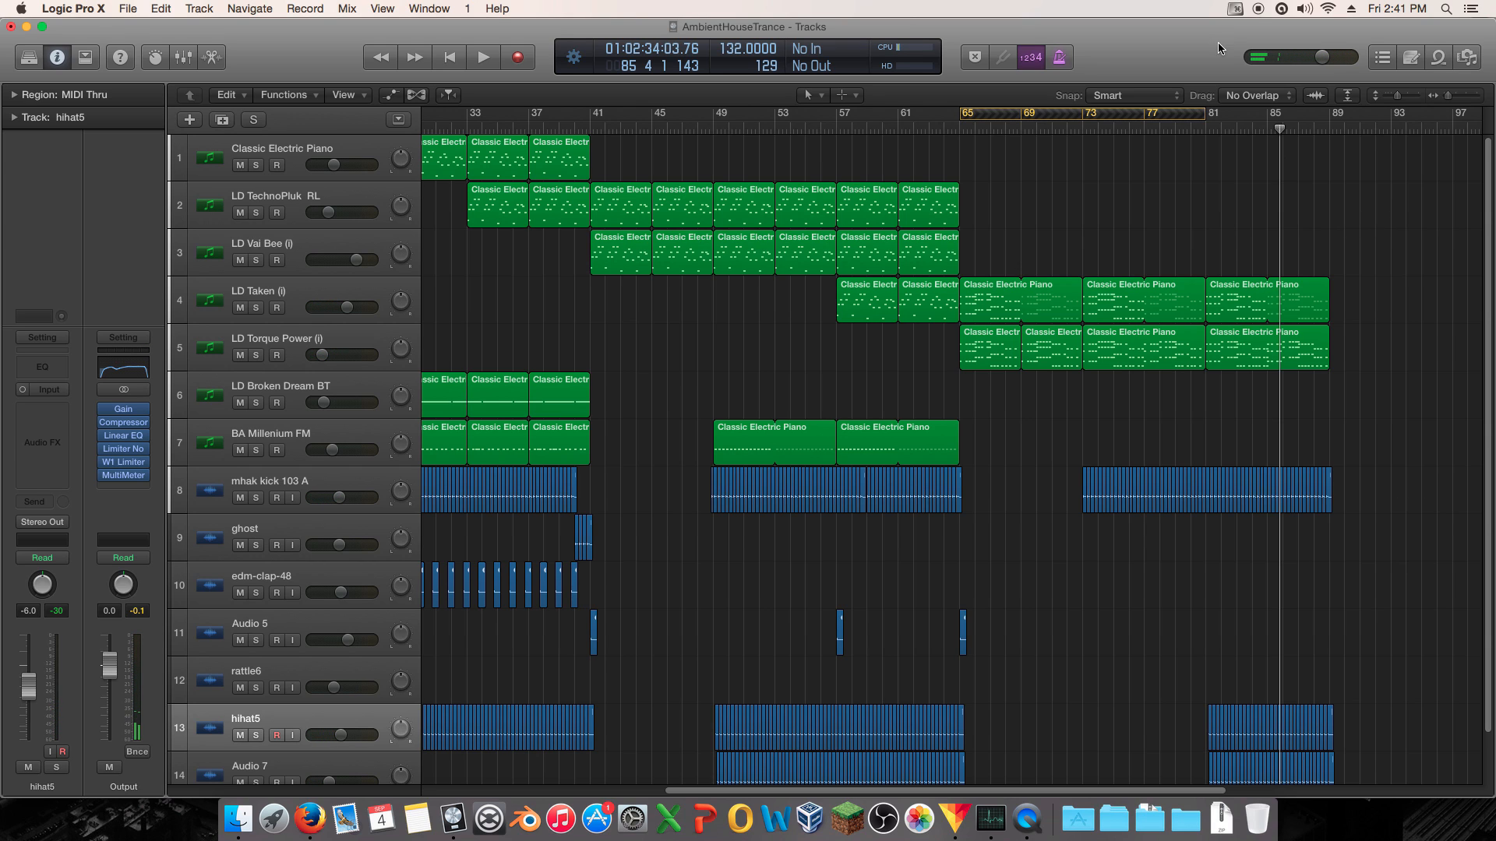
- Play the section from about bar 56, stop it and return the playhead to the start of the song
{"action": "left_click_drag", "start_coordinate": [1281, 128], "coordinate": [677, 188]}
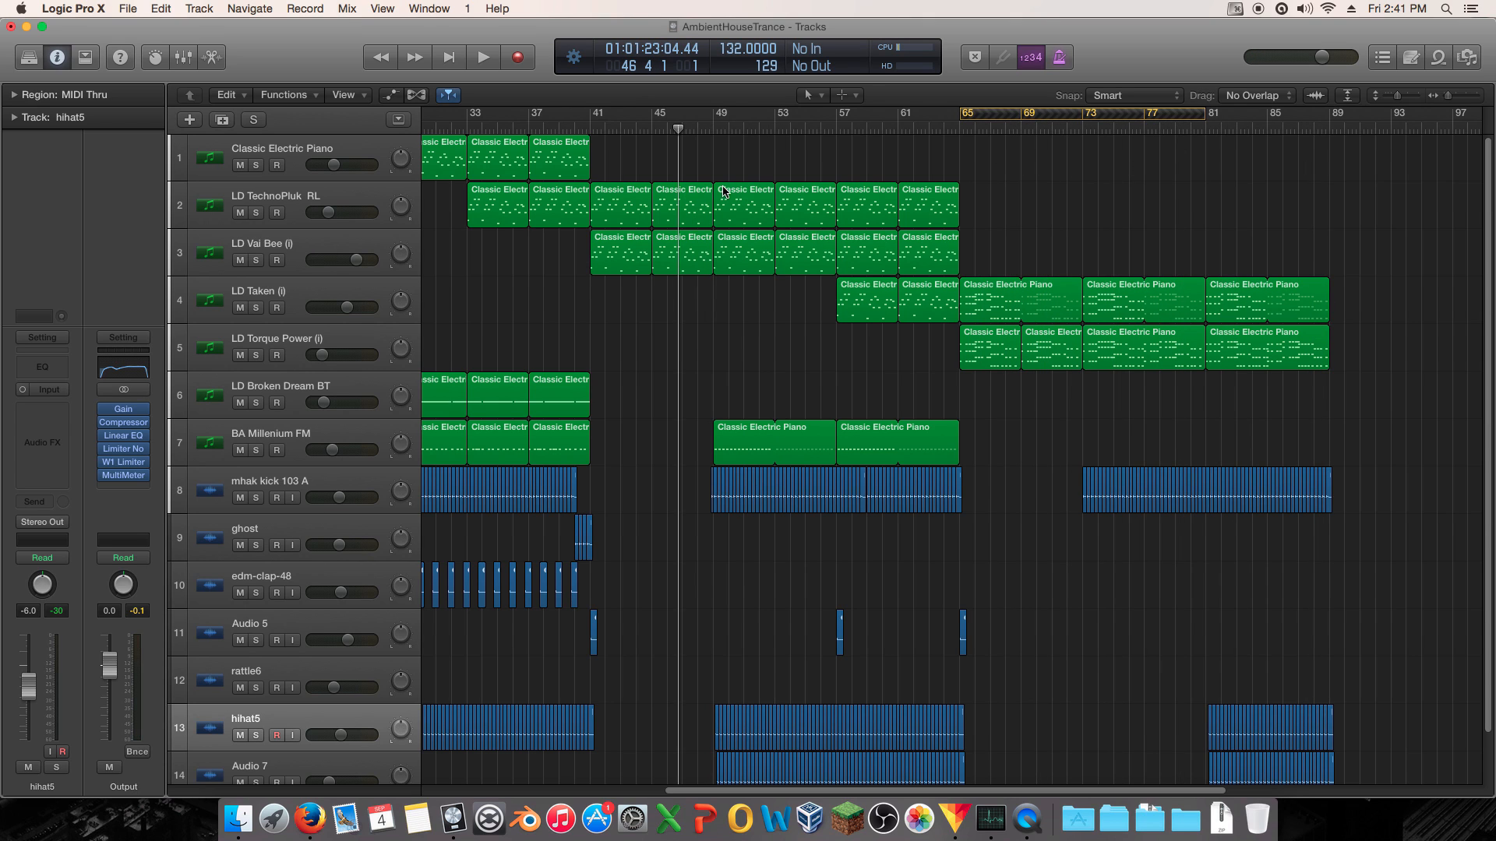
{"action": "left_click_drag", "start_coordinate": [676, 121], "coordinate": [906, 163]}
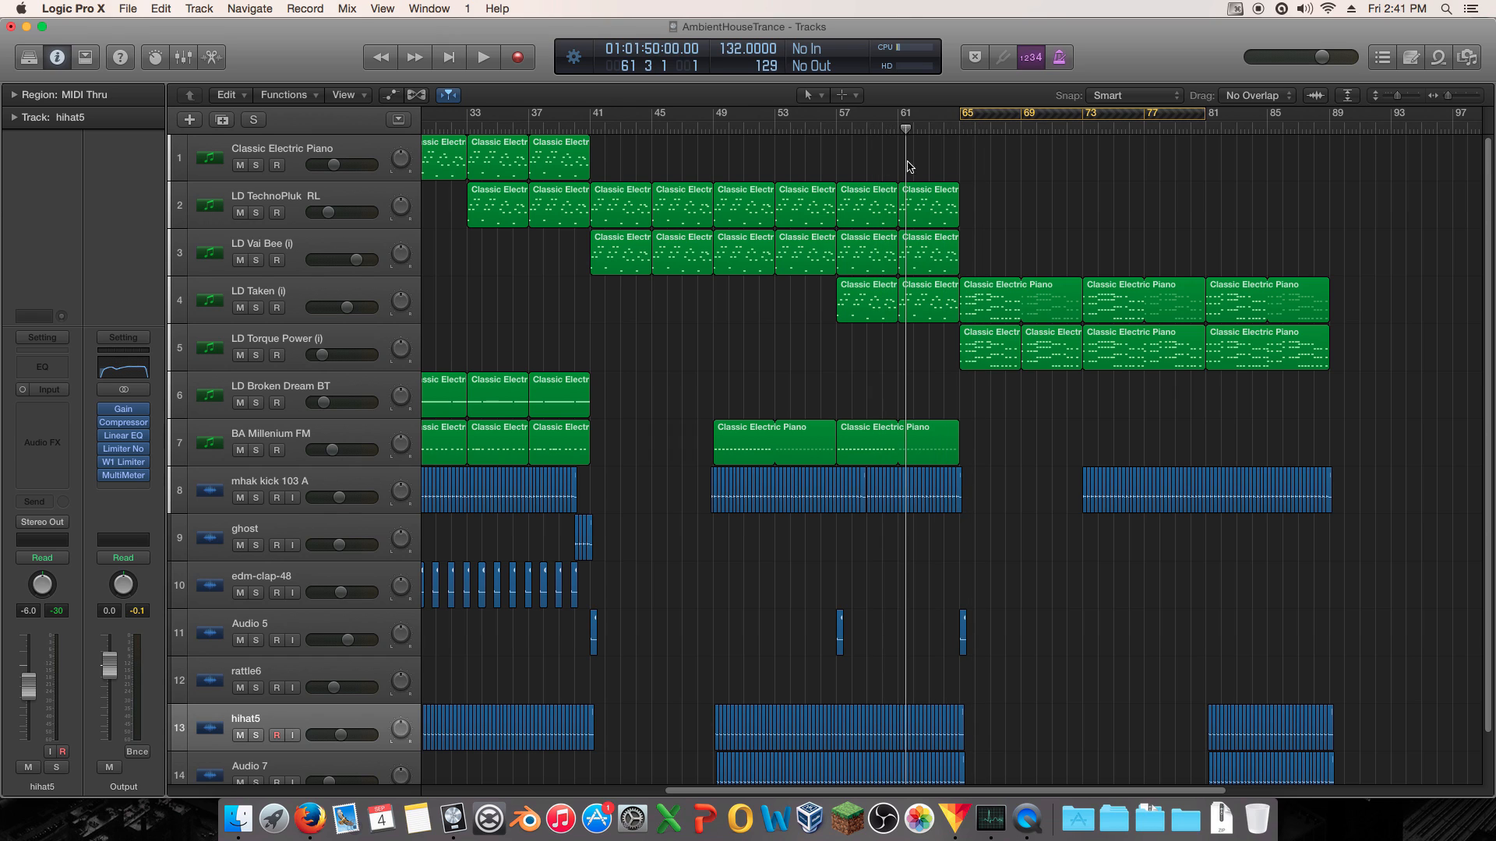
{"action": "right_click", "coordinate": [722, 551]}
{"action": "left_click", "coordinate": [644, 574]}
{"action": "scroll", "coordinate": [682, 787], "scroll_direction": "left", "scroll_amount": 5}
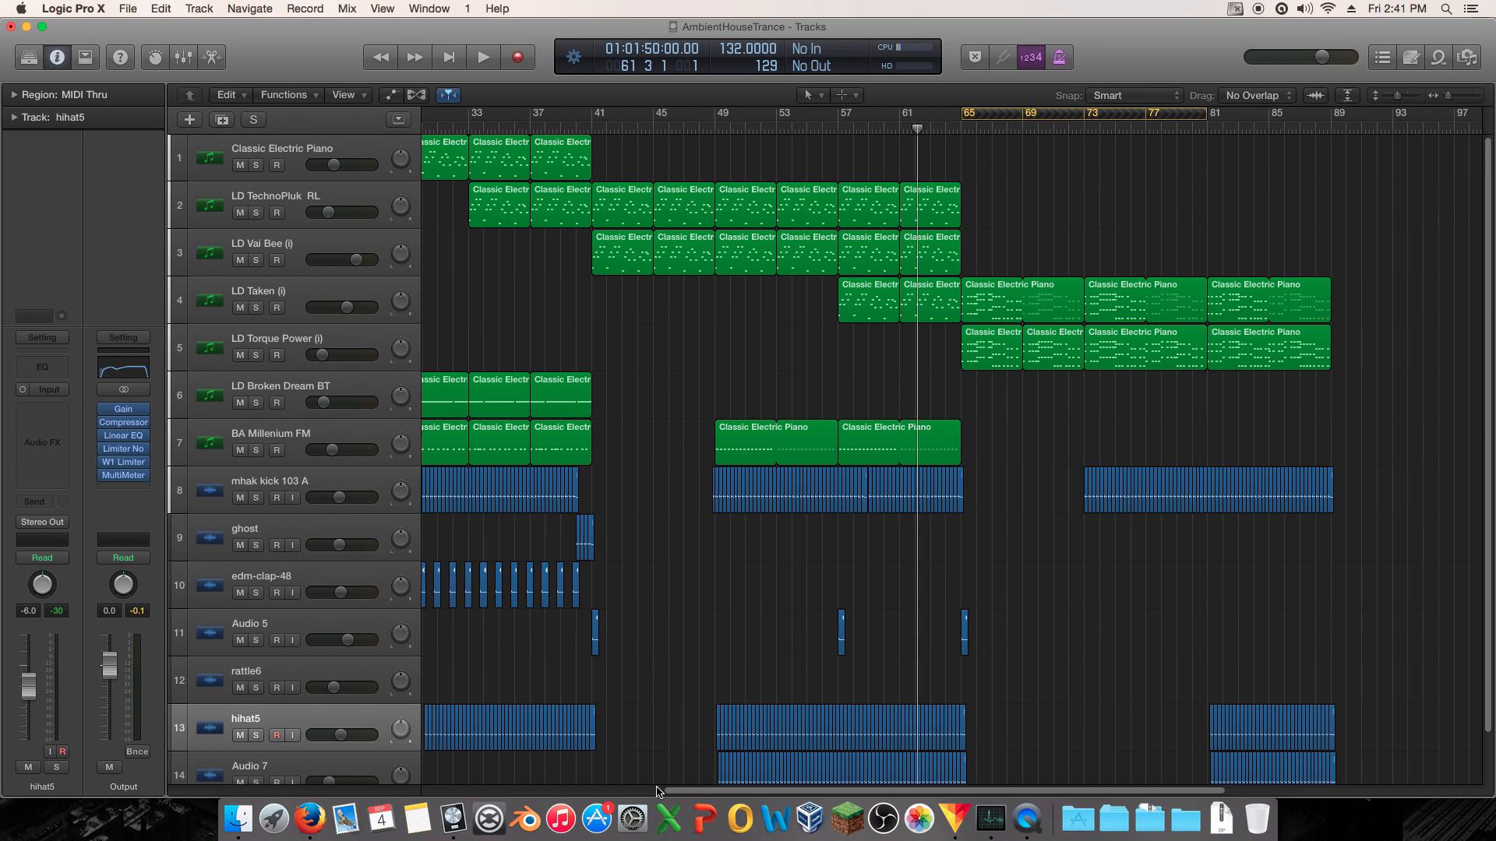
{"action": "left_click", "coordinate": [959, 123]}
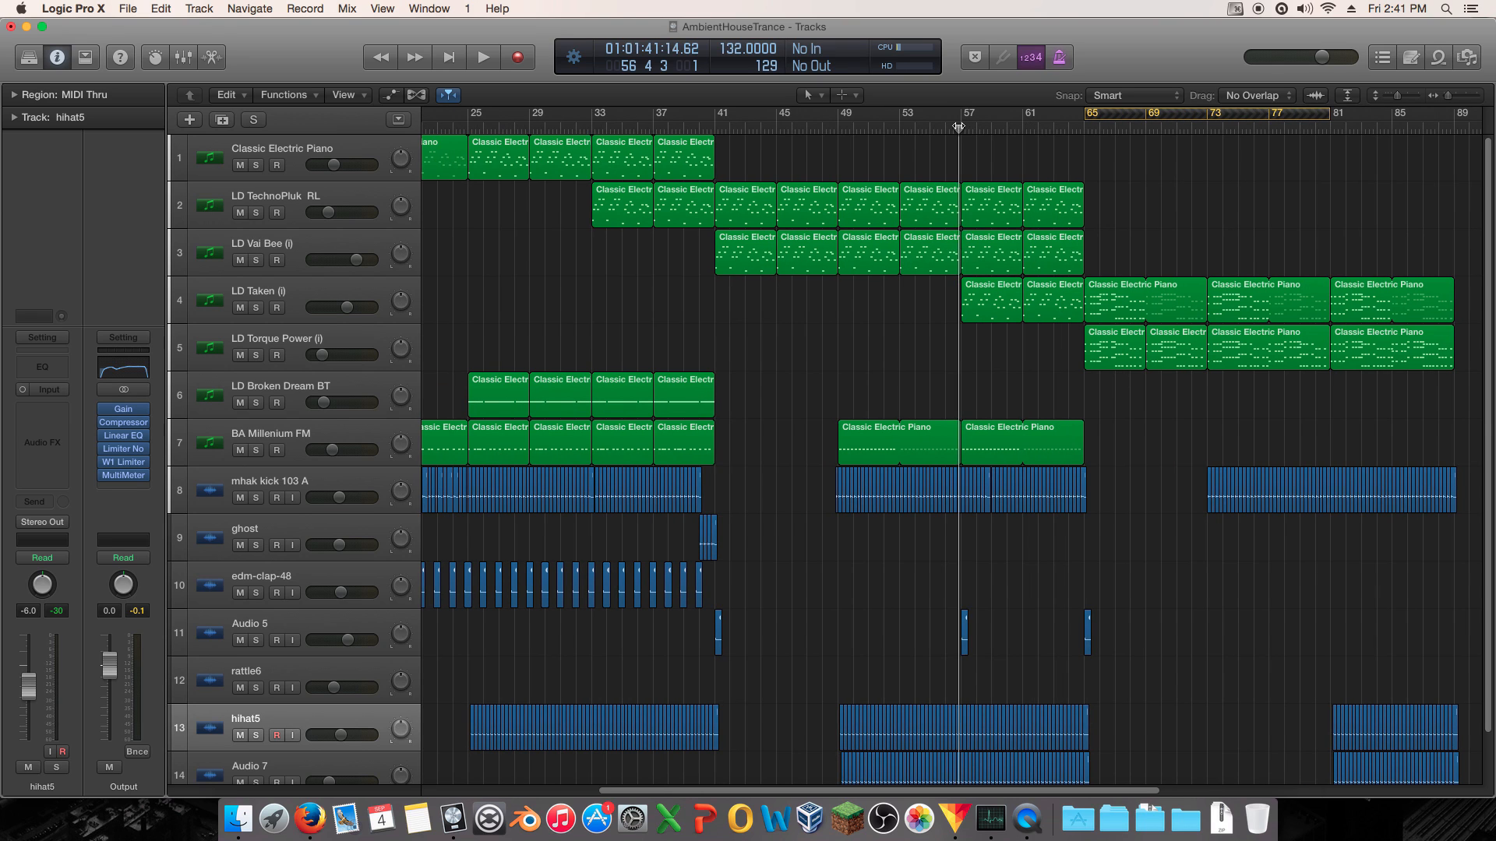
{"action": "key", "text": "space"}
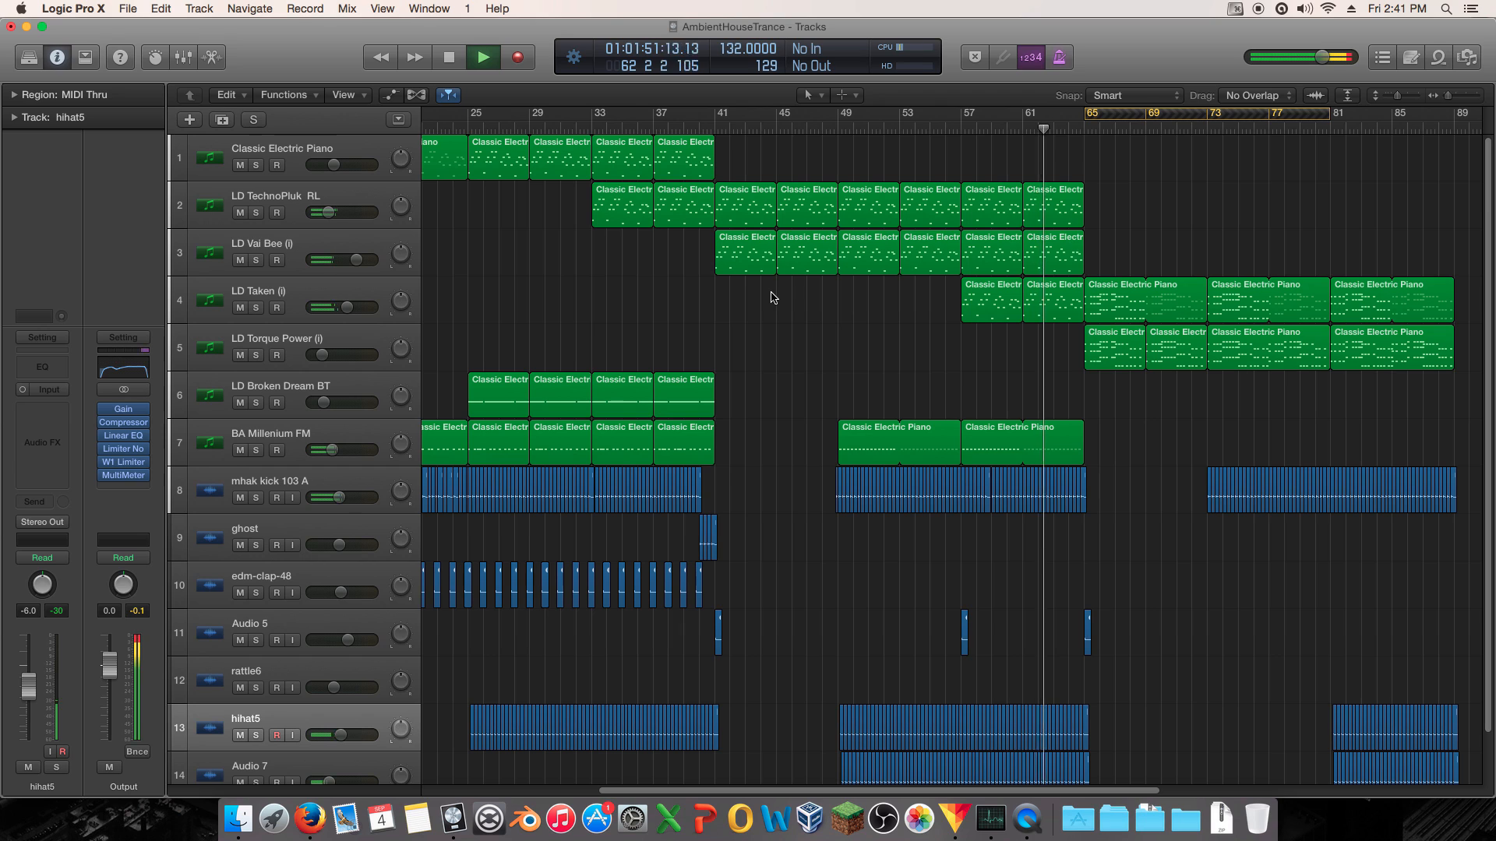
{"action": "key", "text": "space"}
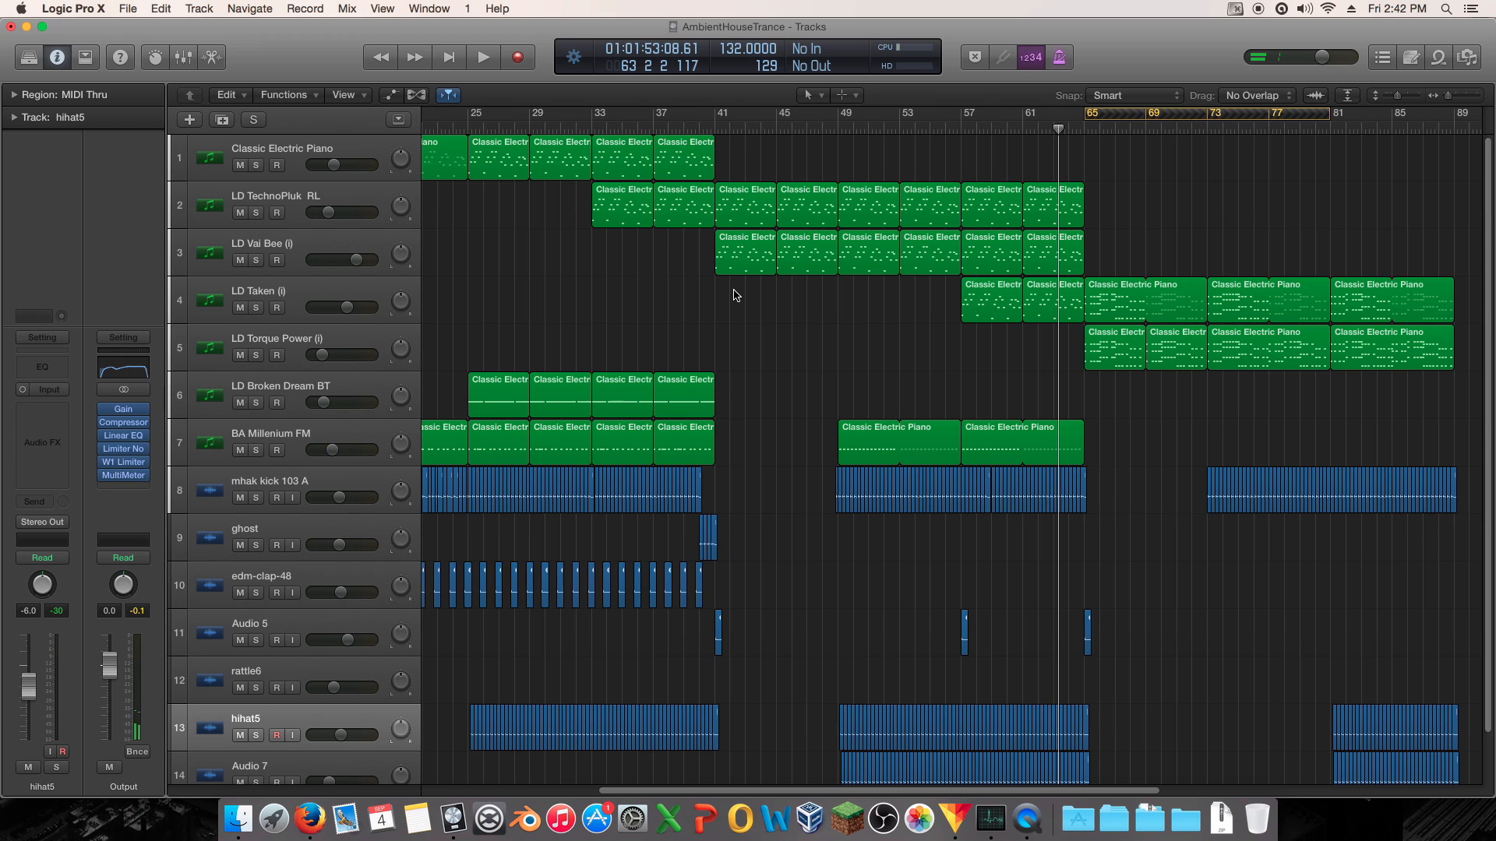
{"action": "key", "text": "Return"}
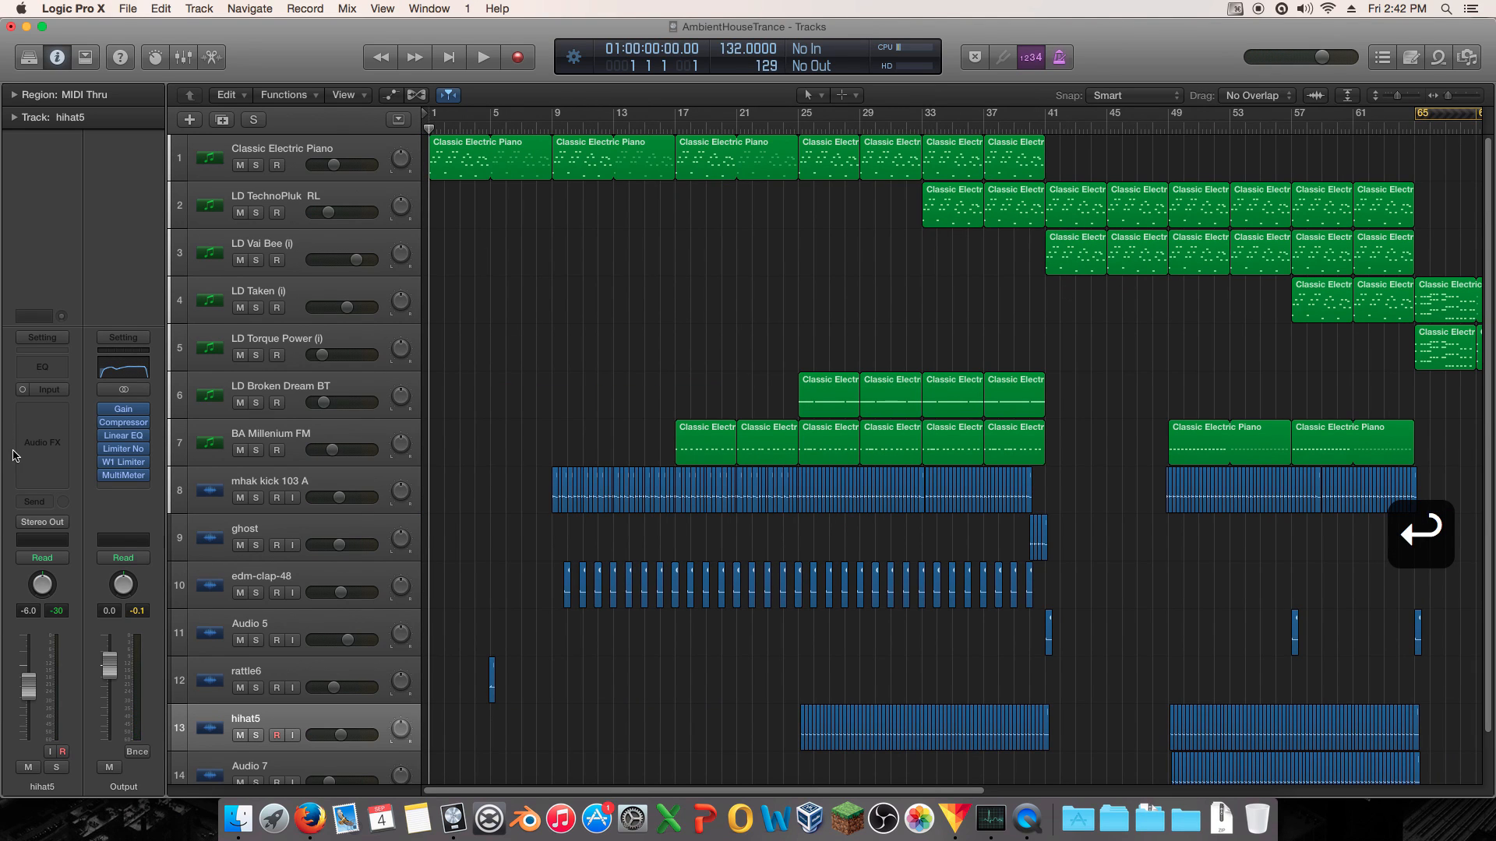
- Listen to the mastered song from about bar 24, stop it, and briefly open the output channel's Linear Phase EQ
{"action": "mouse_move", "coordinate": [104, 428]}
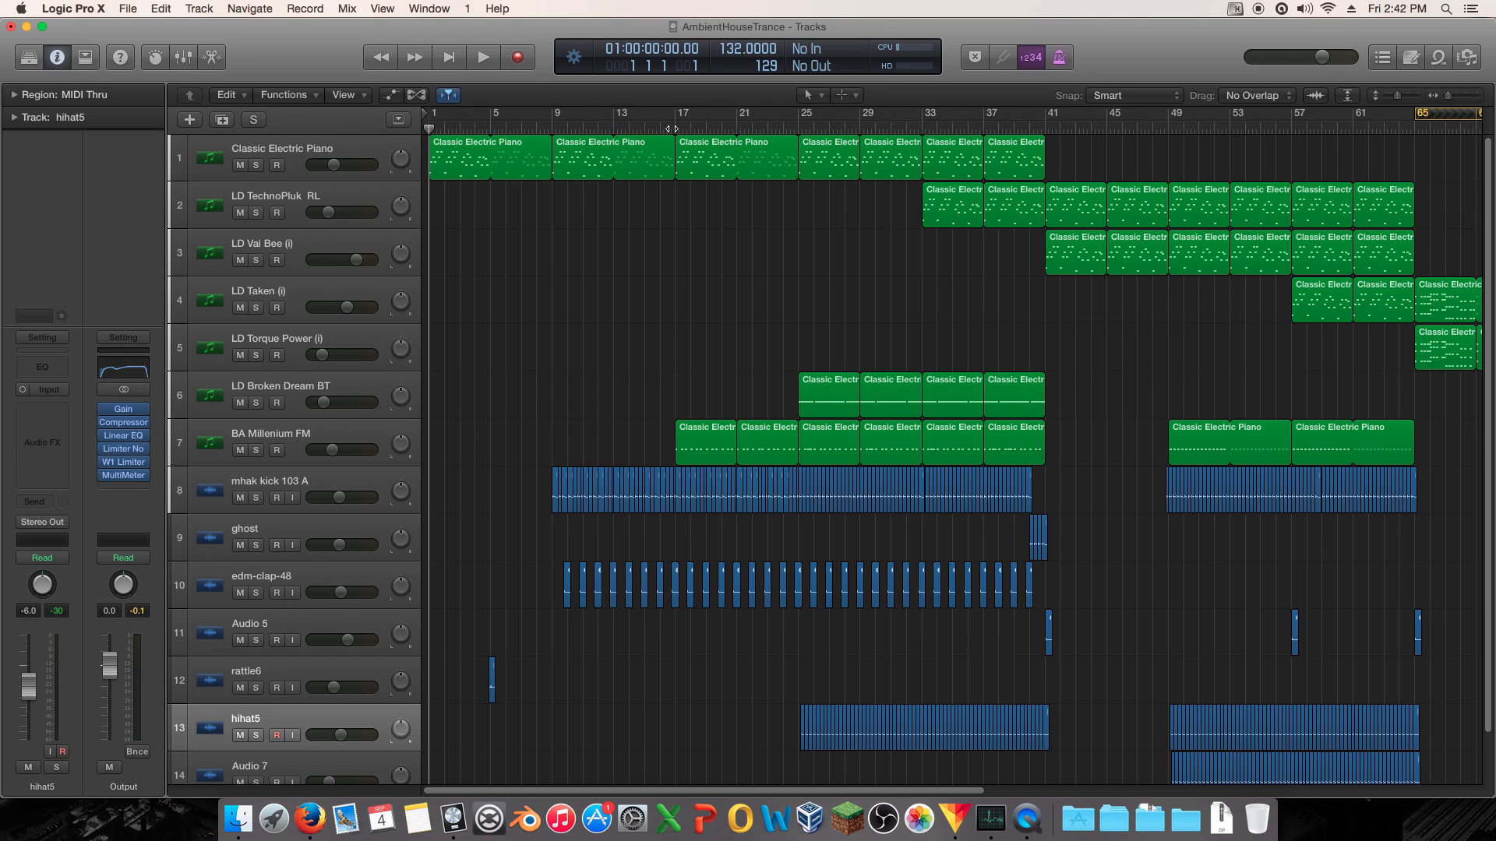
{"action": "left_click", "coordinate": [787, 125]}
{"action": "key", "text": "space"}
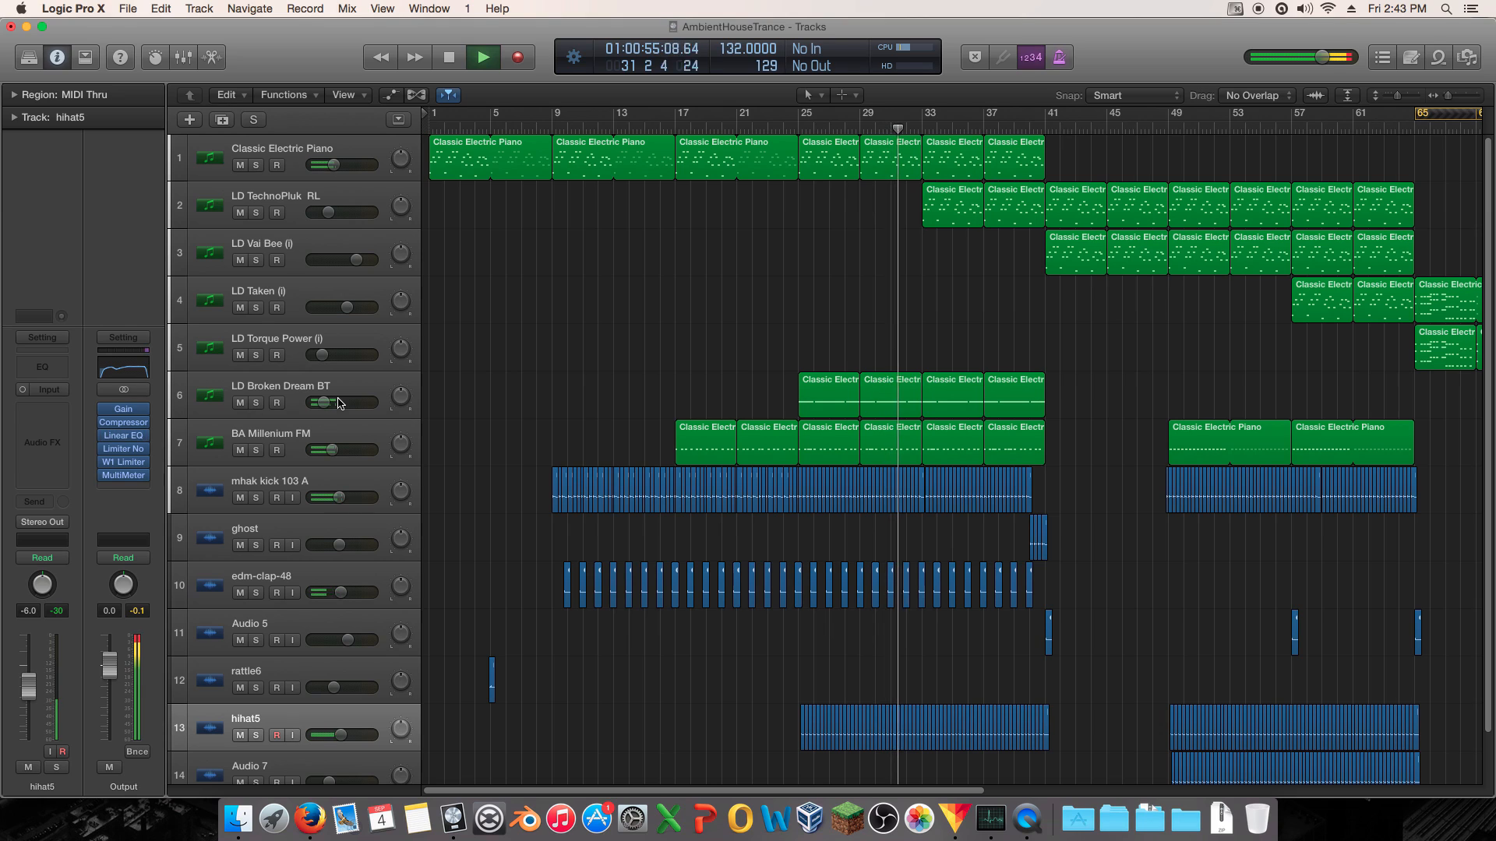
{"action": "key", "text": "space"}
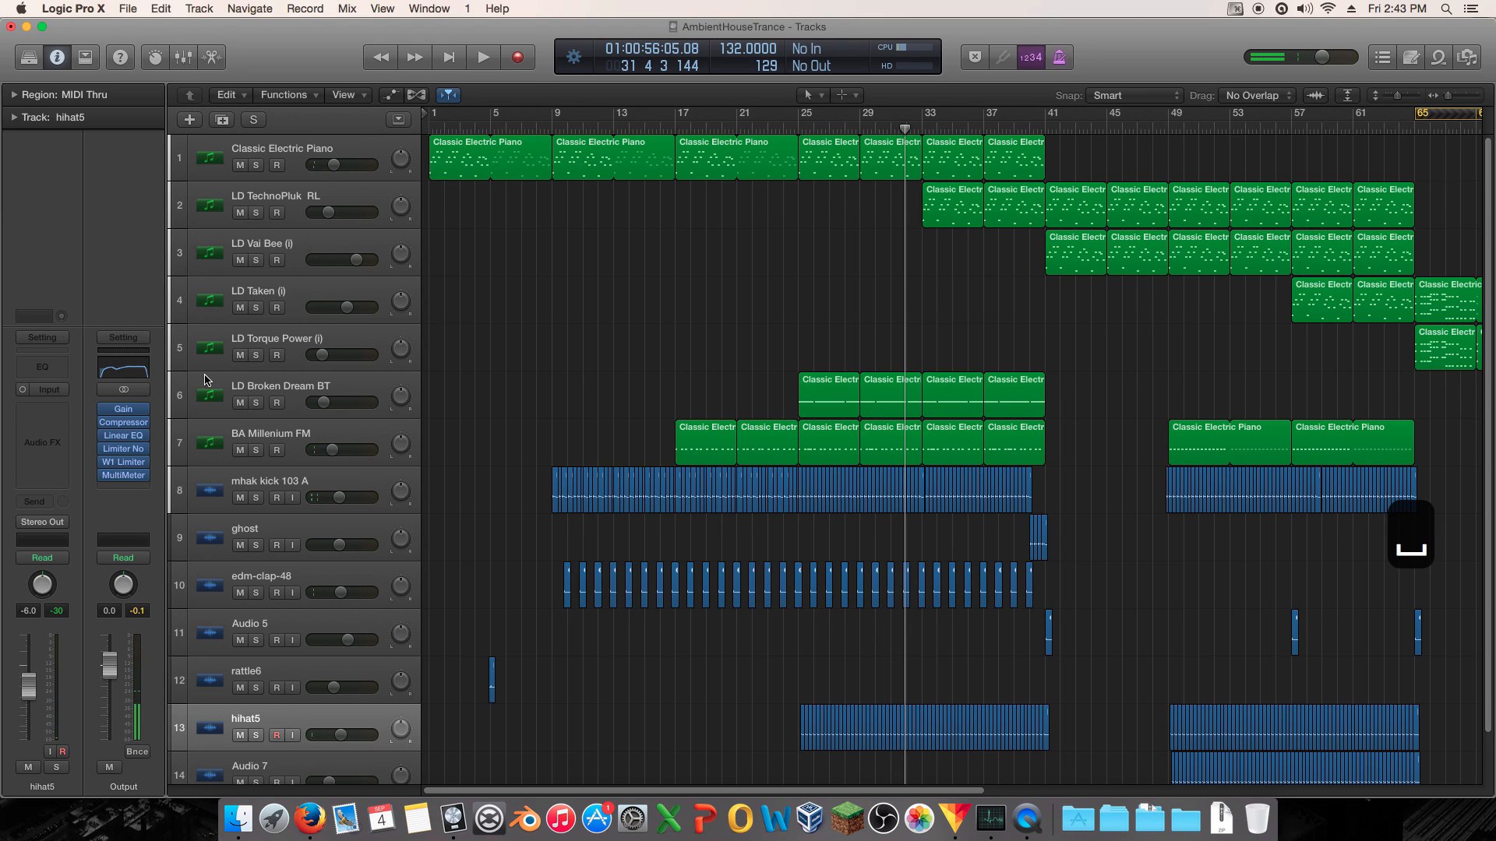
{"action": "left_click", "coordinate": [124, 440]}
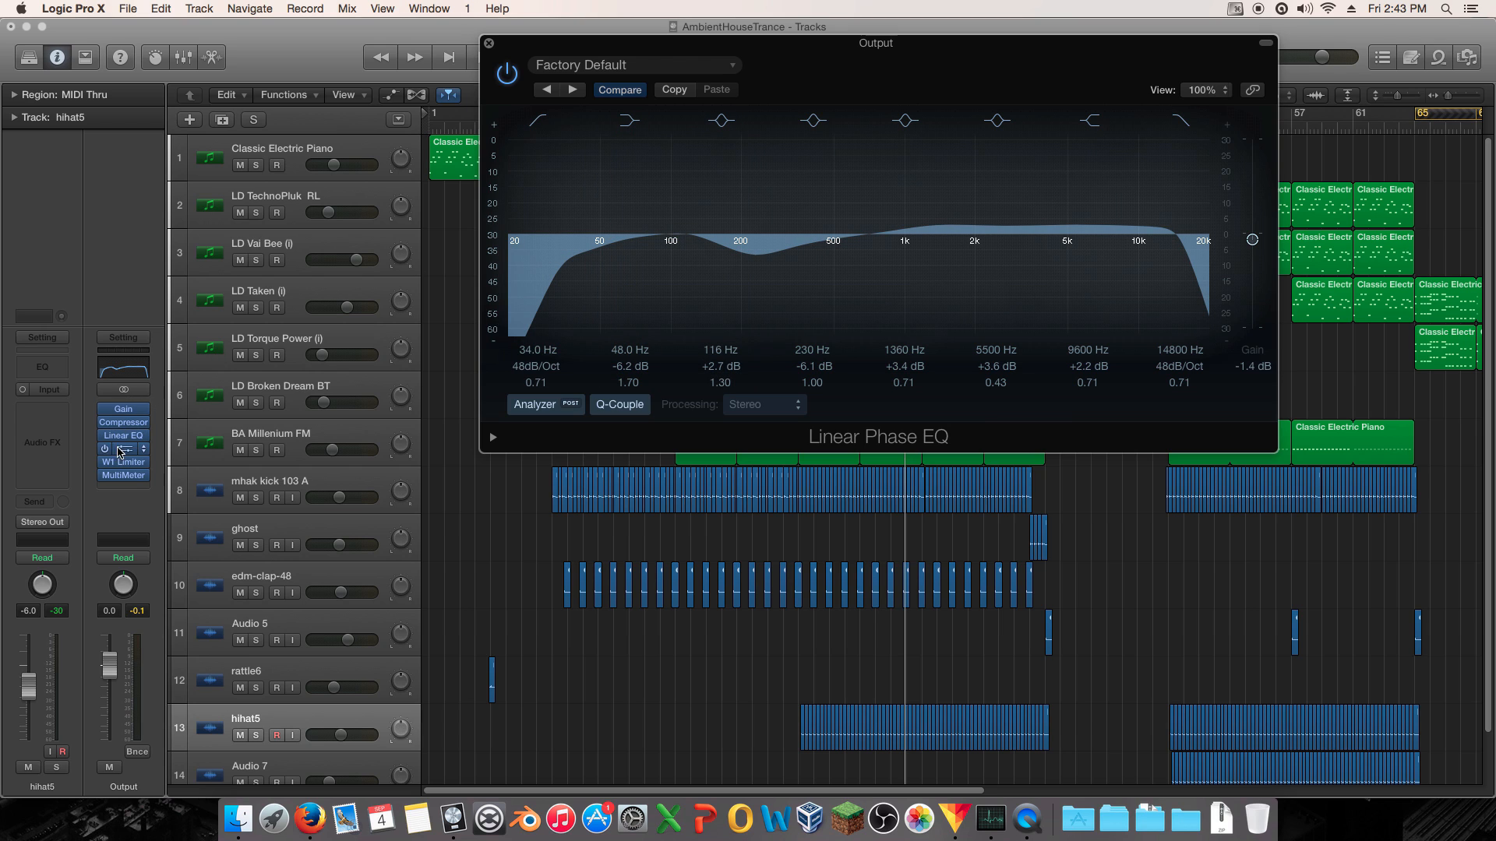
{"action": "left_click", "coordinate": [489, 45]}
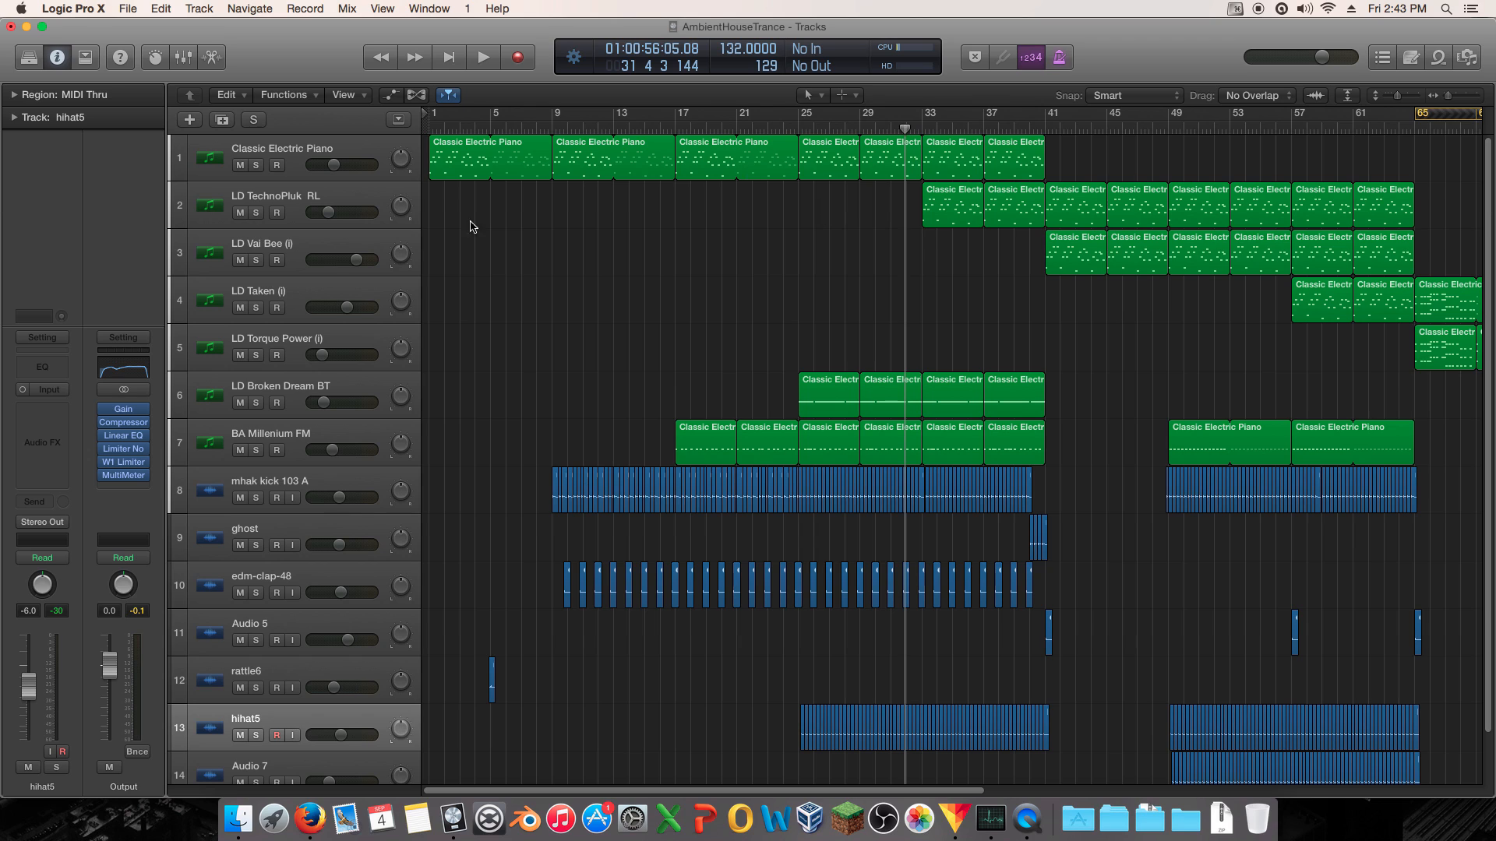
- Bypass the output channel's Compressor, Linear EQ, Limiter No6 and W1 Limiter, and play the song from about bar 25
{"action": "left_click", "coordinate": [104, 423]}
{"action": "left_click", "coordinate": [105, 436]}
{"action": "left_click", "coordinate": [105, 449]}
{"action": "left_click", "coordinate": [103, 463]}
{"action": "left_click", "coordinate": [800, 125]}
{"action": "key", "text": "space"}
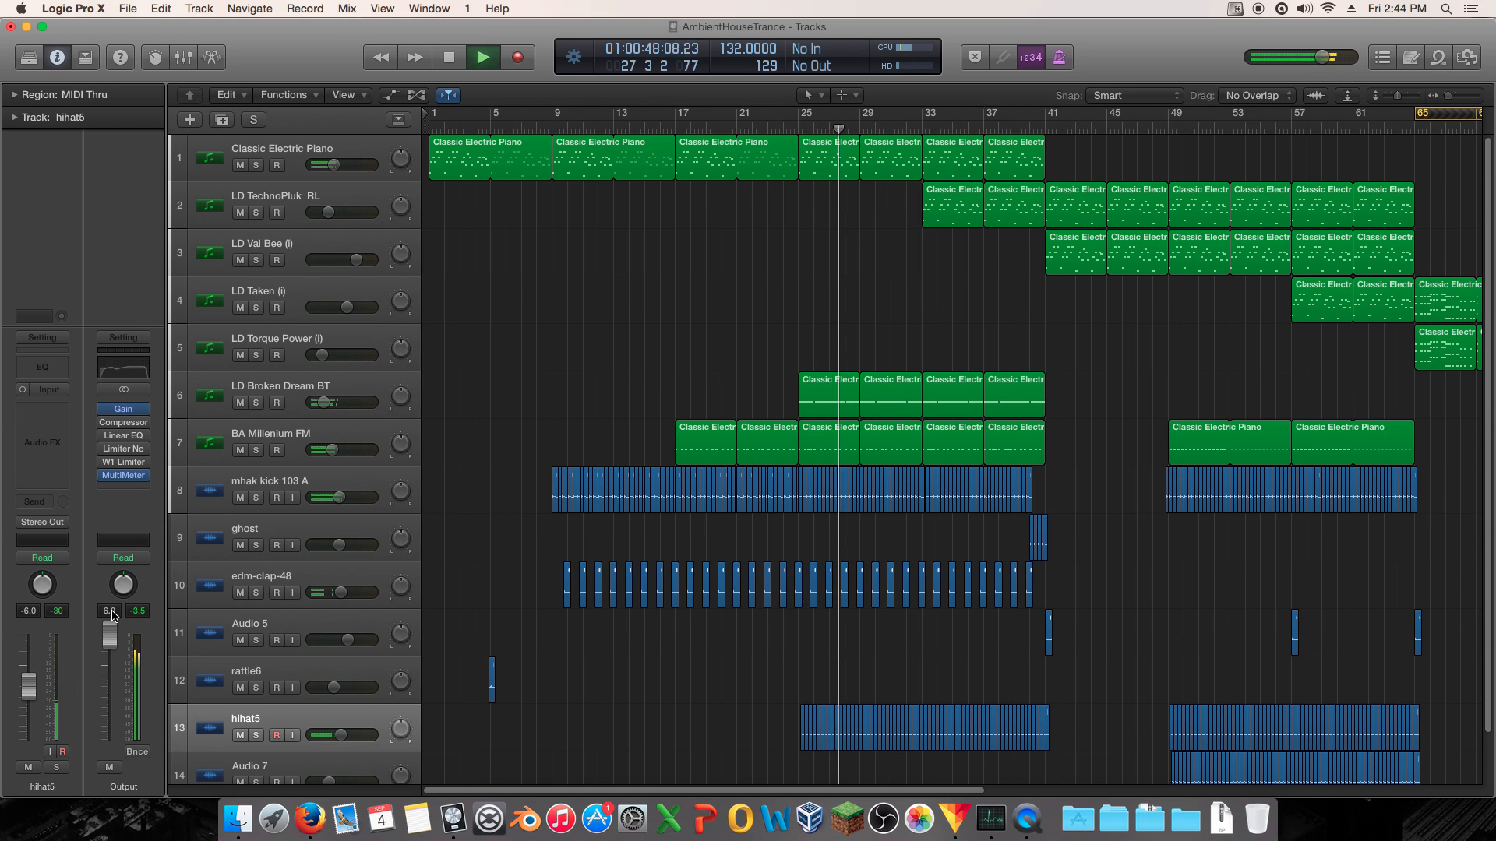
- Stop playback, add a stereo Gain plug-in after the output channel's MultiMeter, and set its gain to 10 dB
{"action": "key", "text": "space"}
{"action": "left_click", "coordinate": [123, 489]}
{"action": "mouse_move", "coordinate": [136, 606]}
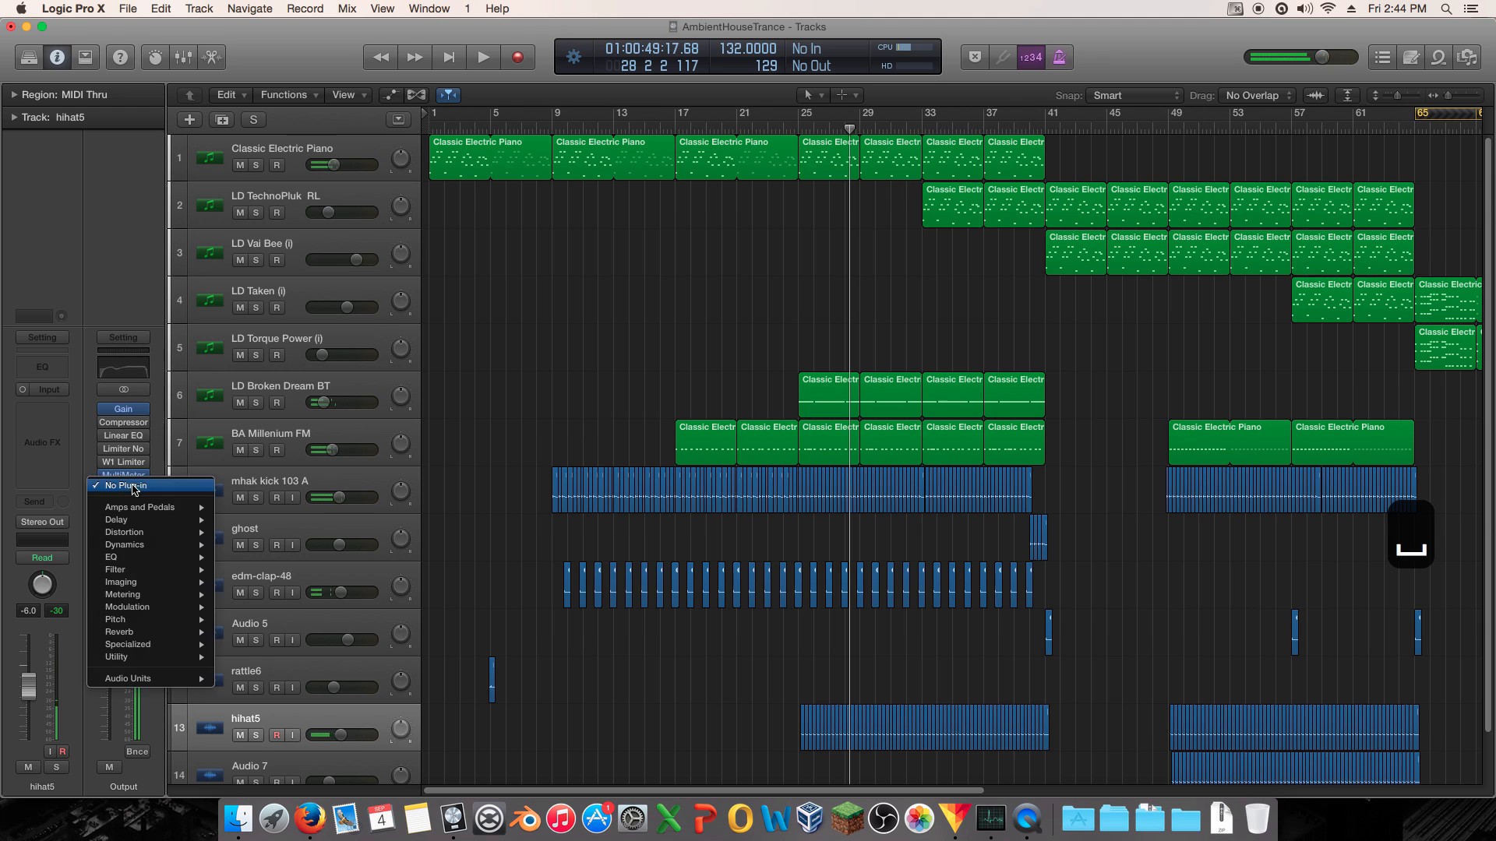
{"action": "mouse_move", "coordinate": [161, 658]}
{"action": "mouse_move", "coordinate": [286, 659]}
{"action": "left_click", "coordinate": [345, 660]}
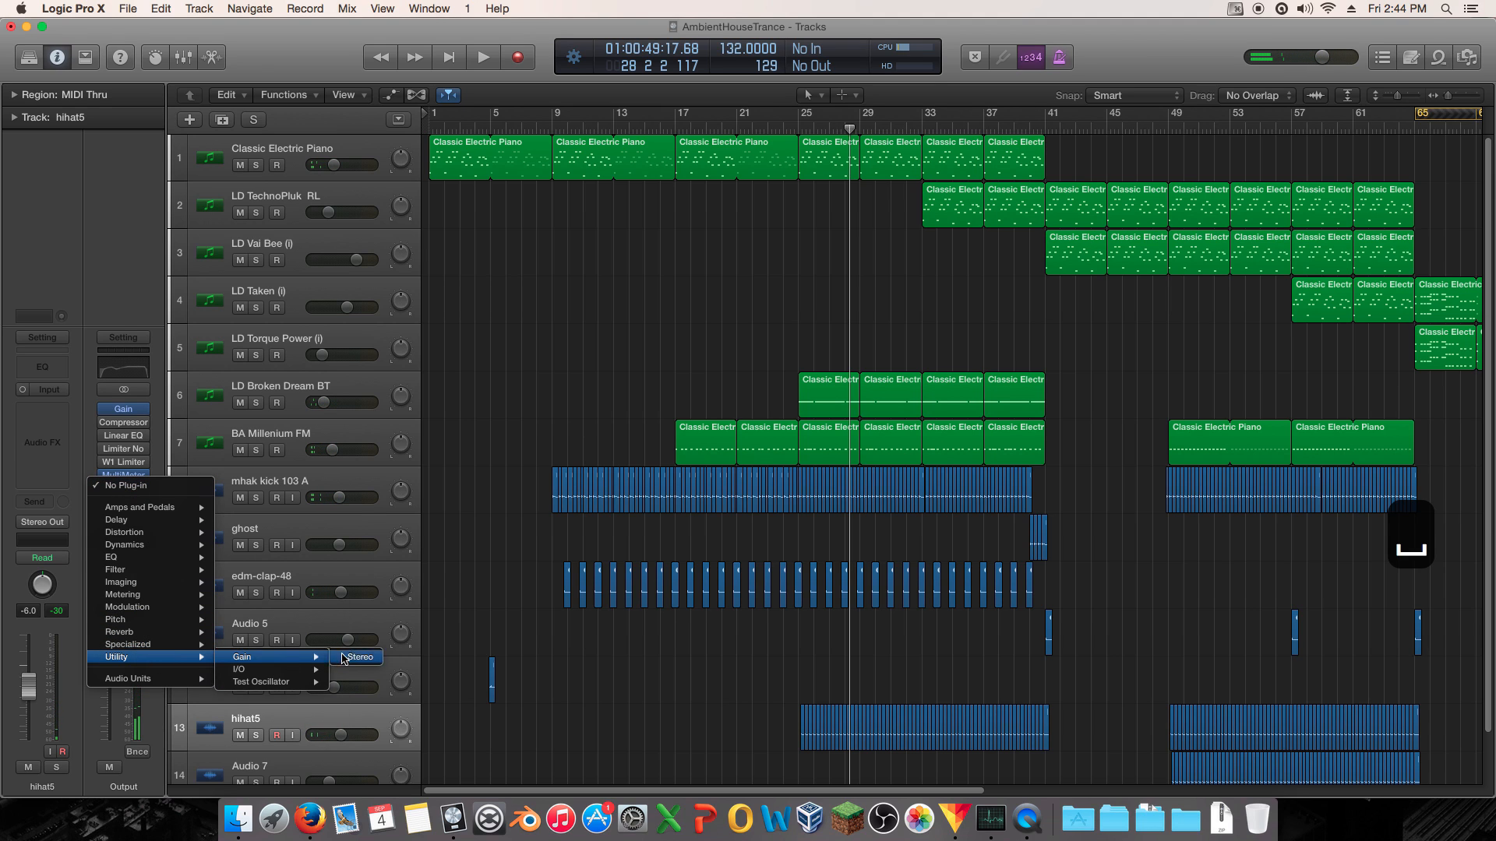
{"action": "double_click", "coordinate": [88, 248]}
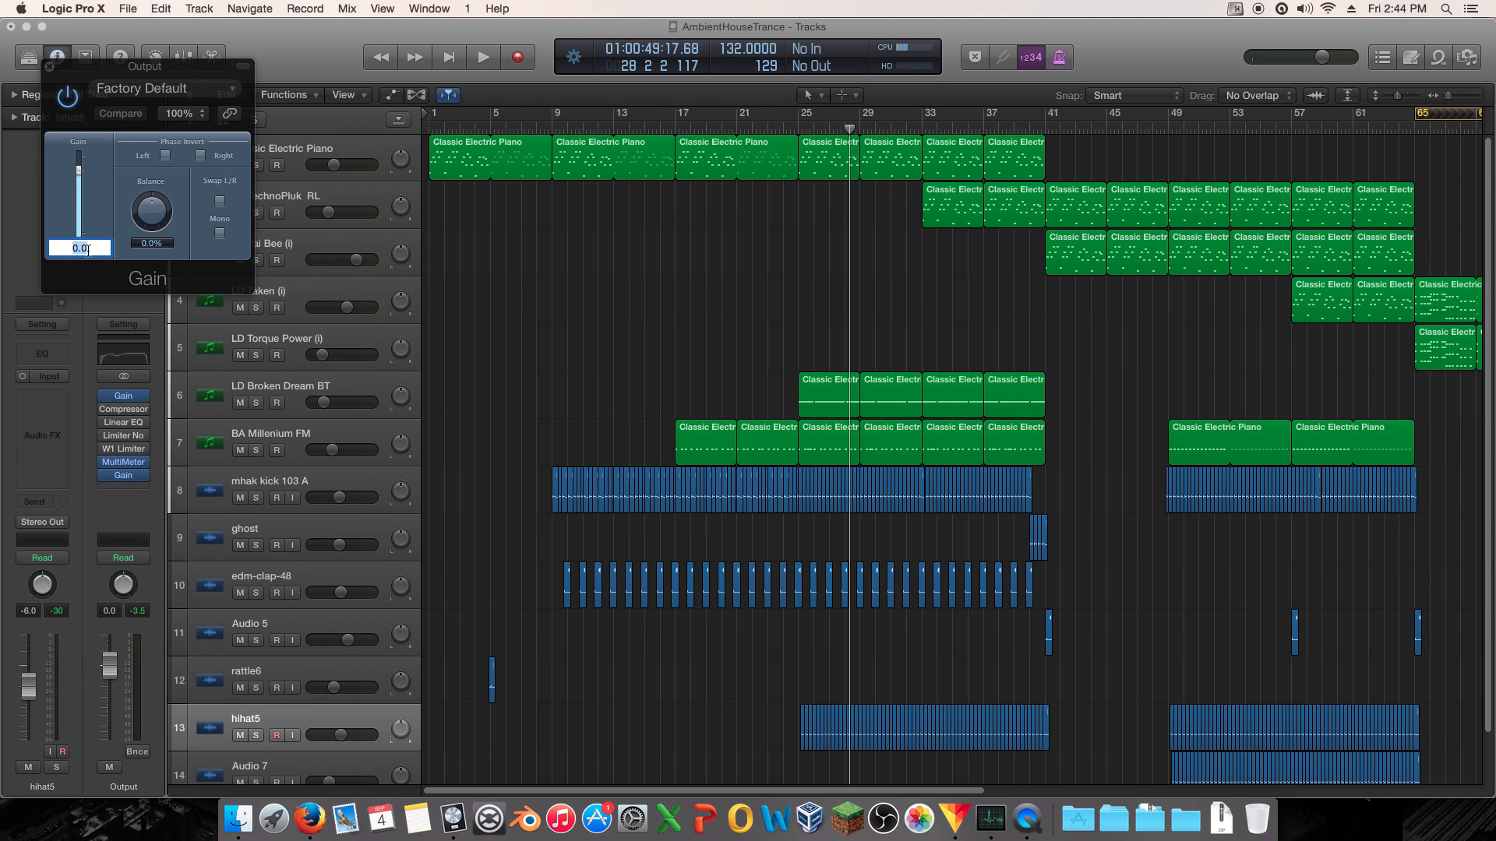
{"action": "type", "text": "10"}
{"action": "key", "text": "Return"}
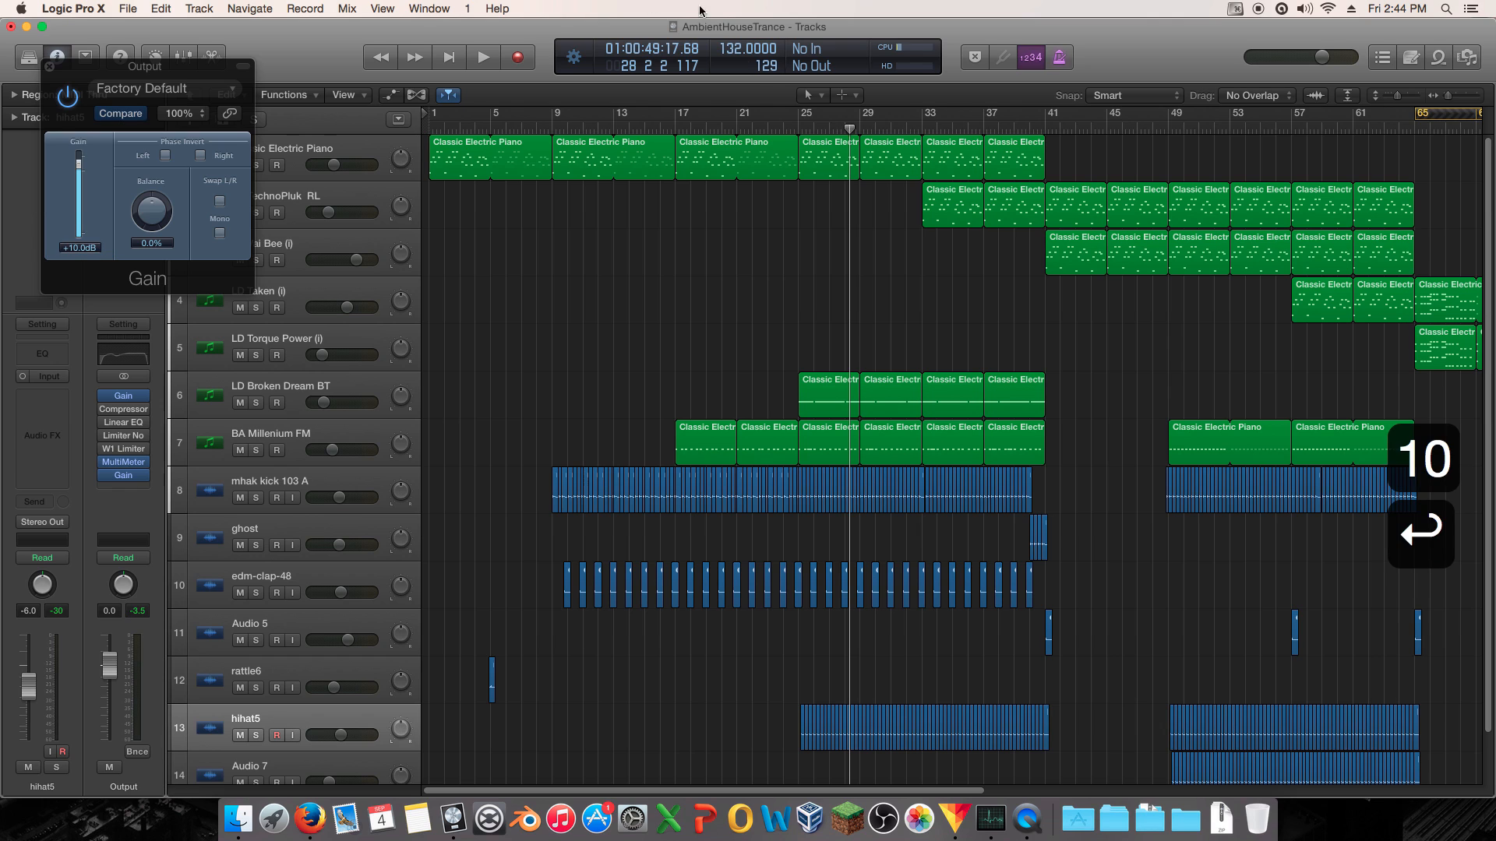
- Play the unprocessed mix from about bar 26, raise the added Gain plug-in to about 14.8 dB while listening, and stop
{"action": "left_click", "coordinate": [821, 112]}
{"action": "key", "text": "space"}
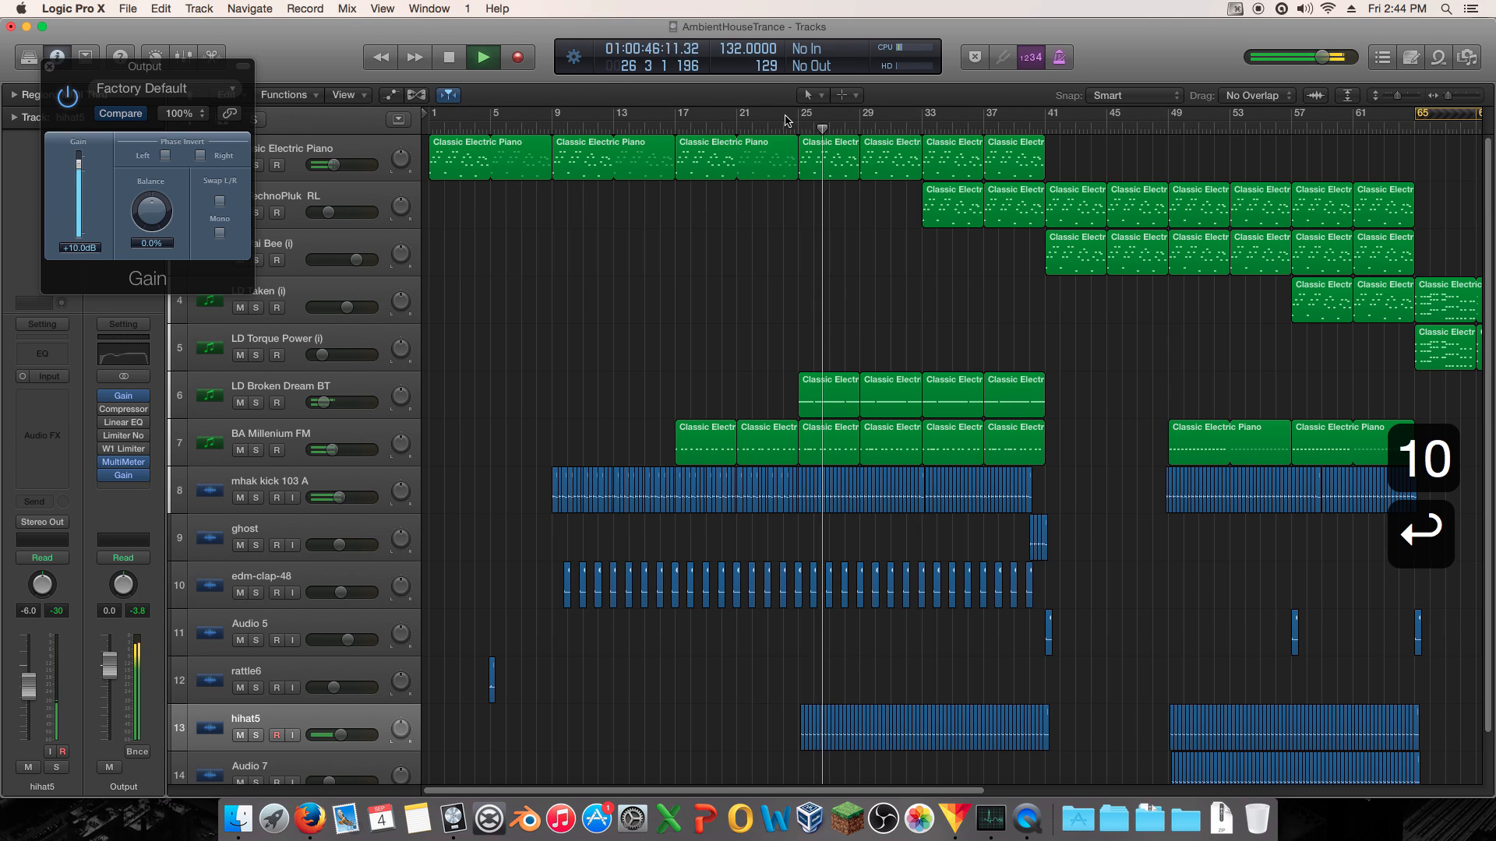
{"action": "left_click_drag", "start_coordinate": [81, 228], "coordinate": [85, 210]}
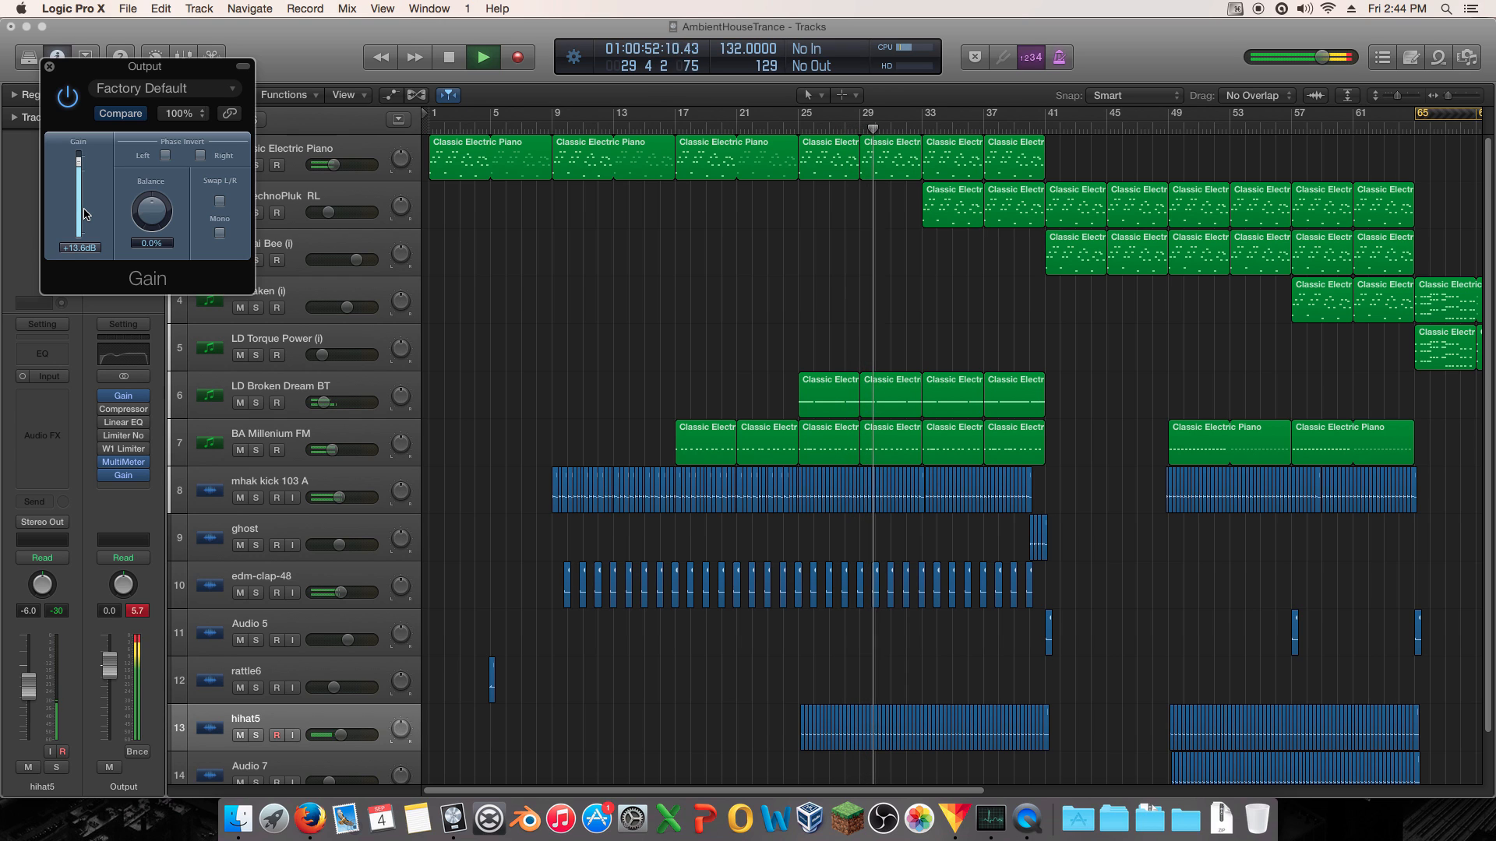
{"action": "left_click_drag", "start_coordinate": [86, 214], "coordinate": [84, 212]}
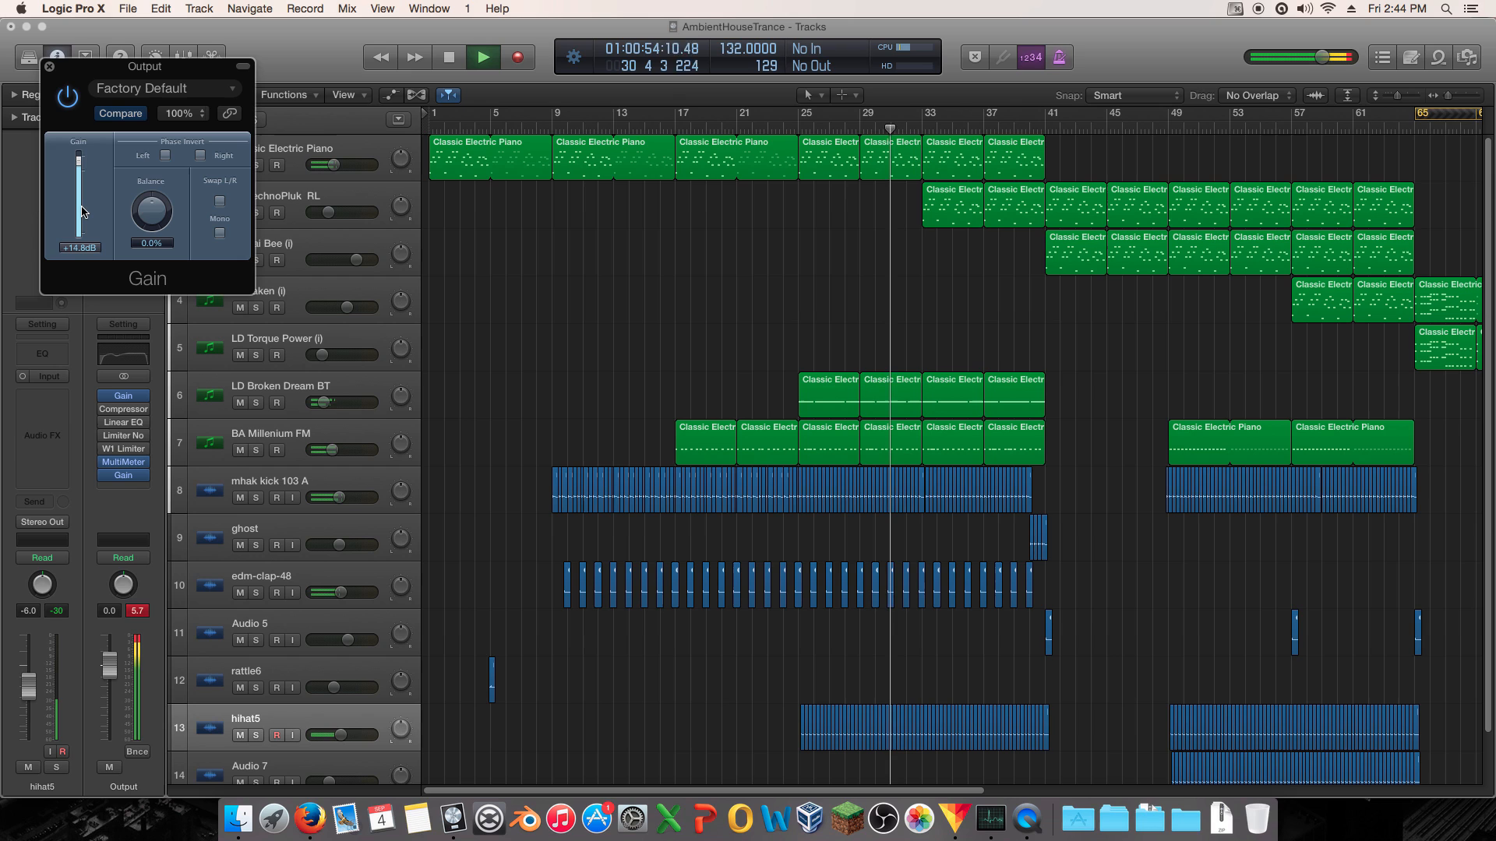
{"action": "left_click", "coordinate": [176, 575]}
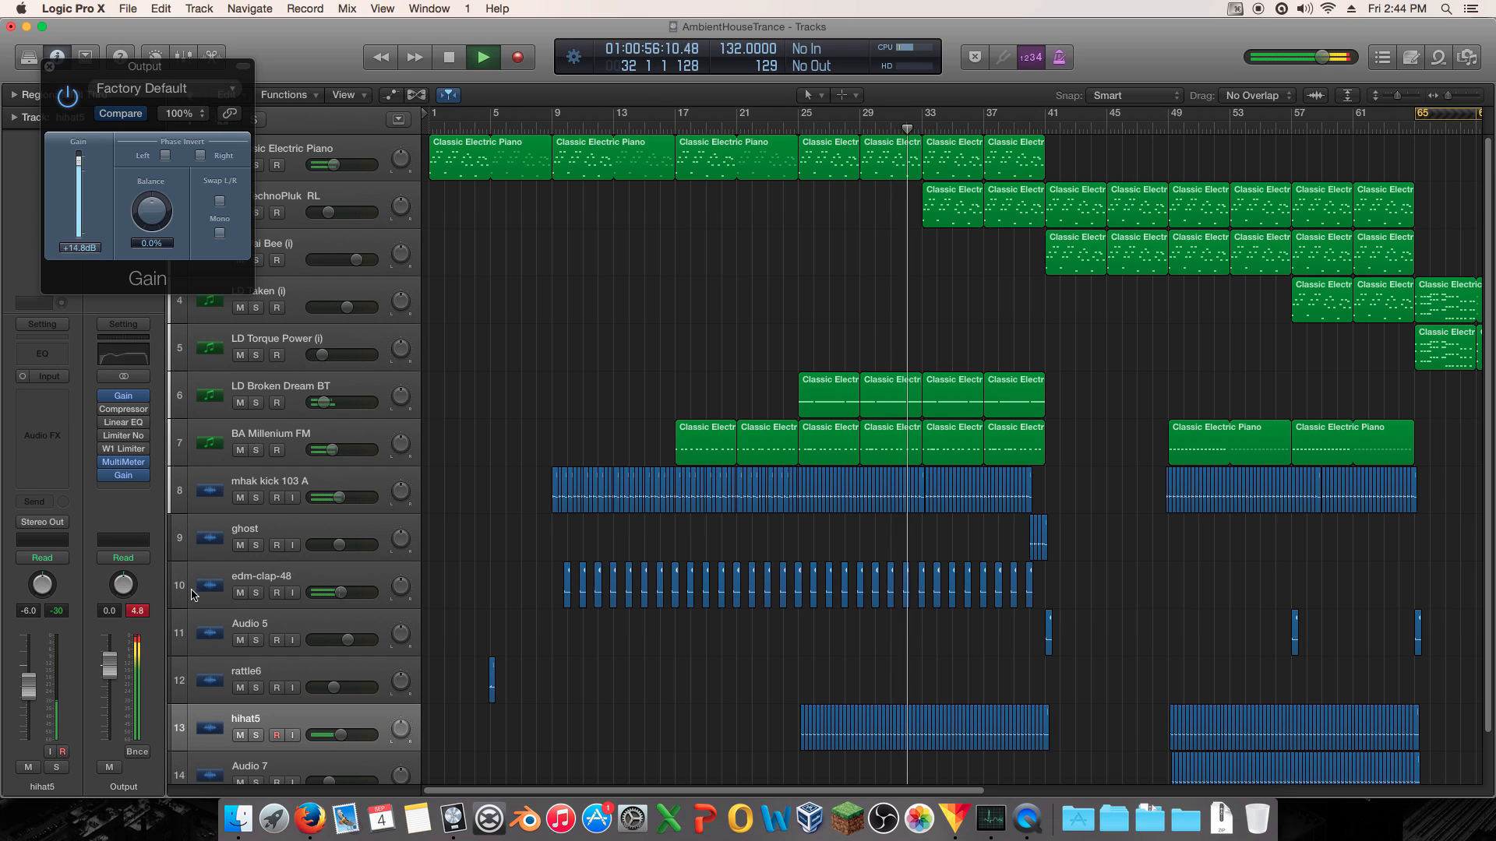
{"action": "key", "text": "space"}
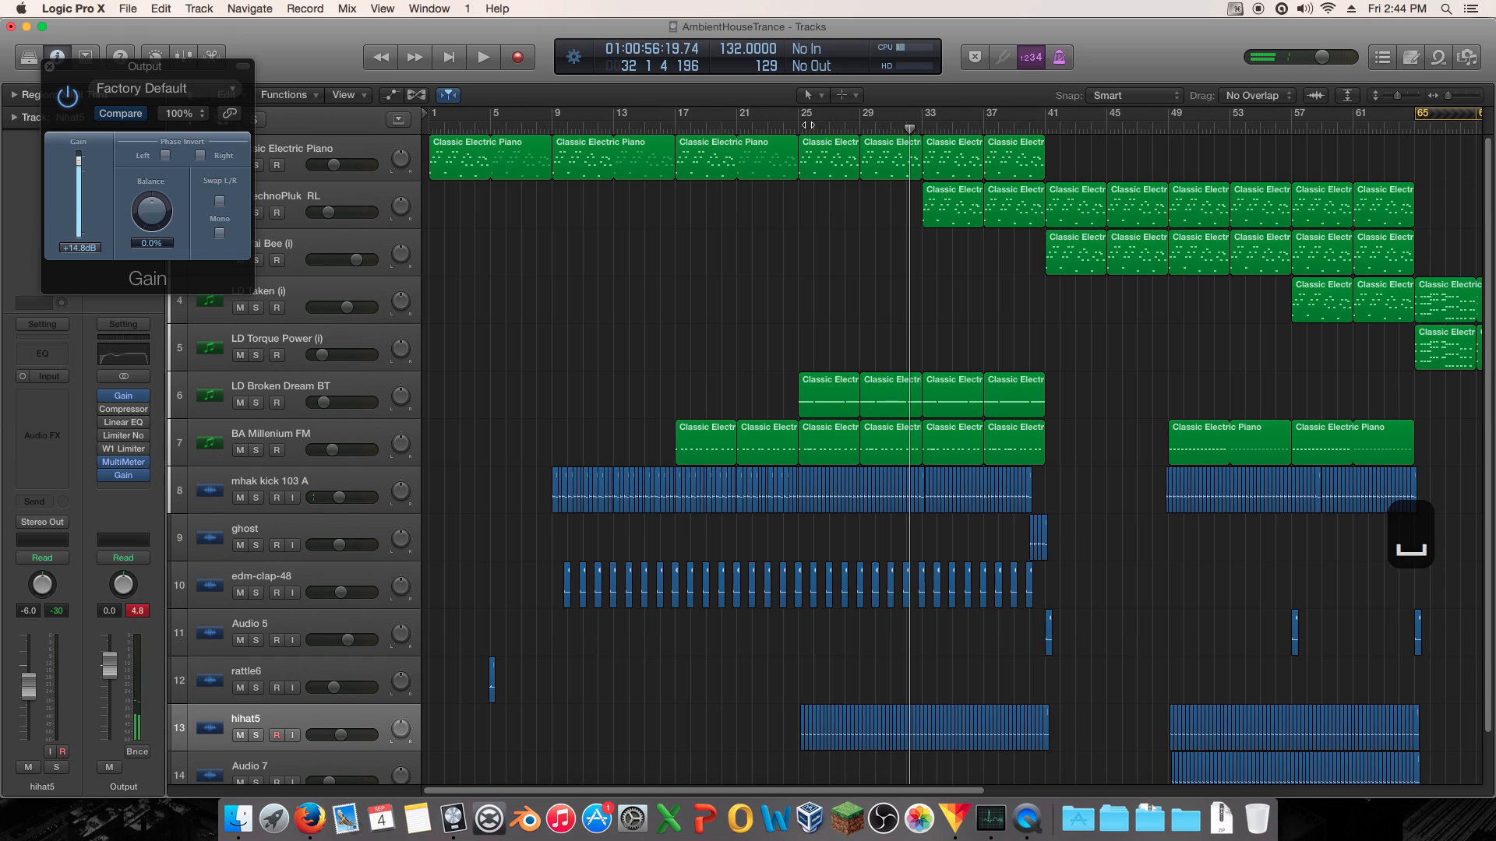
- Replay the boosted unprocessed mix from about bar 25 and stop it a few bars in
{"action": "left_click", "coordinate": [808, 124]}
{"action": "key", "text": "space"}
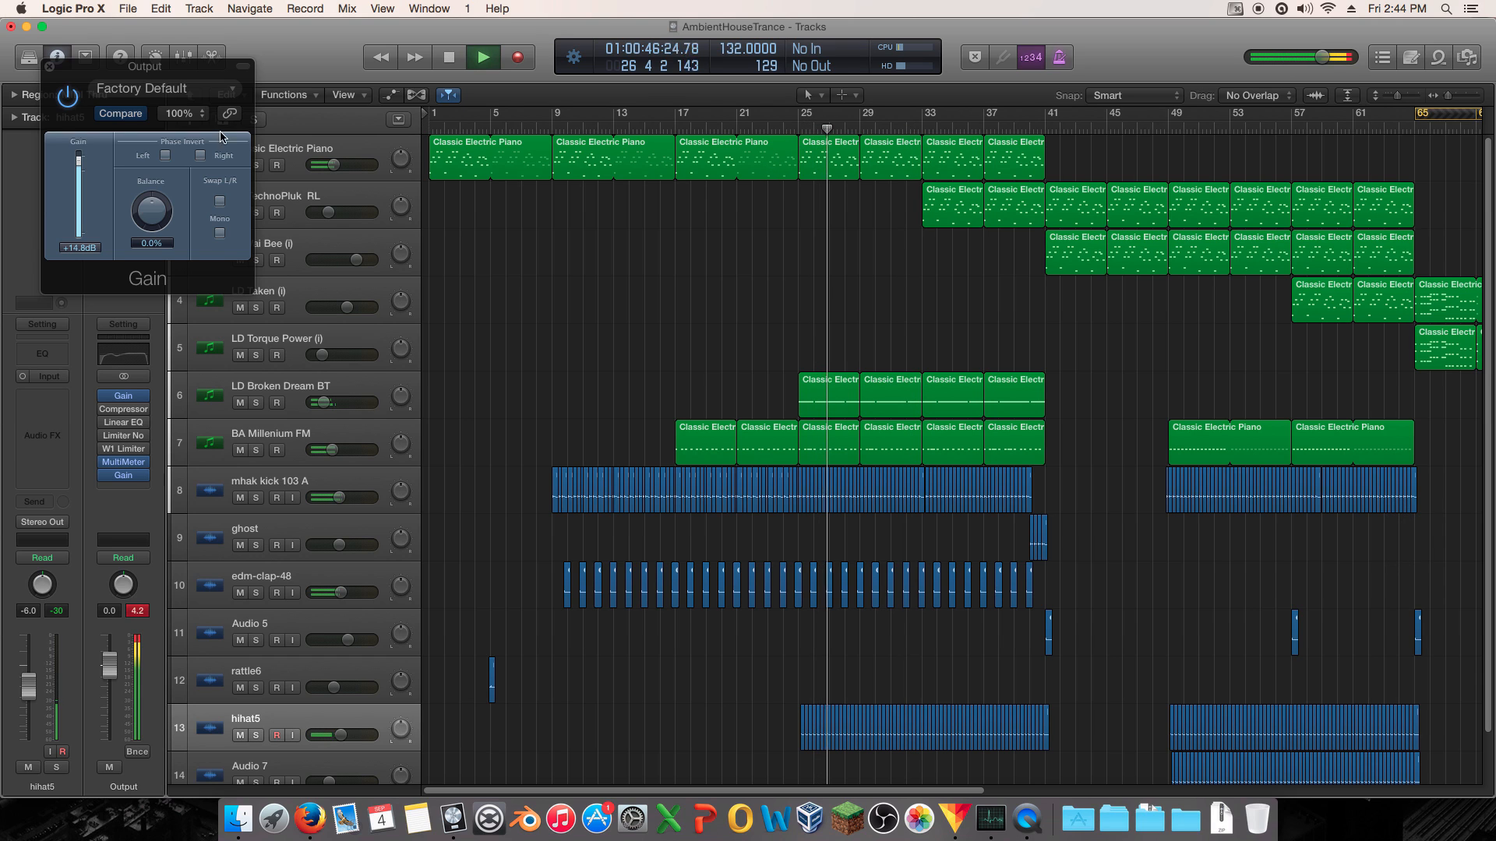
{"action": "key", "text": "space"}
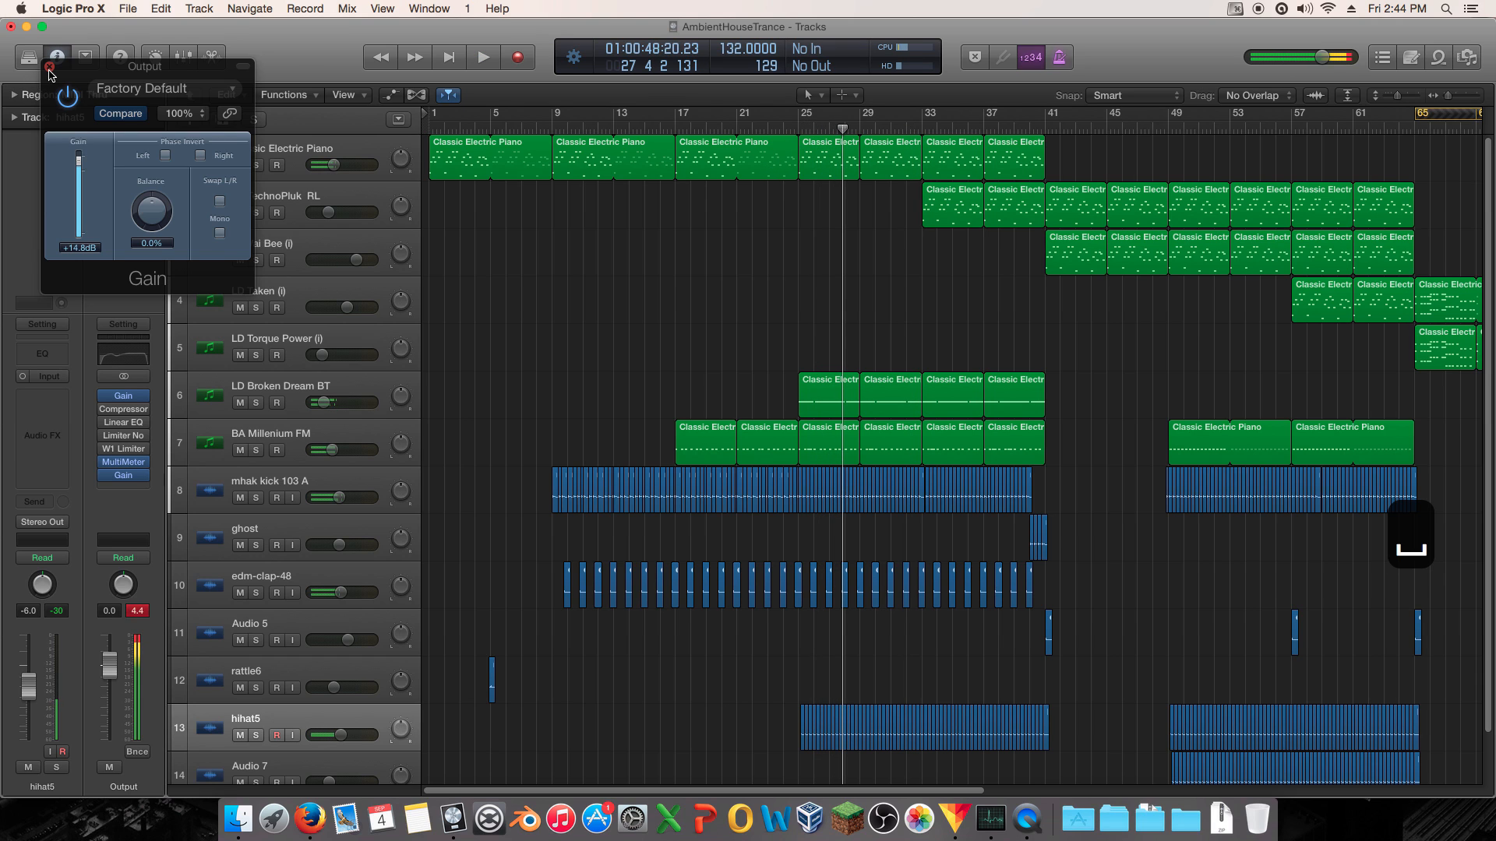
- Bypass the added Gain, re-enable the Compressor, Linear EQ, Limiter No6 and W1 Limiter, listen from about bar 27, and set the playhead to bar 25
{"action": "left_click", "coordinate": [49, 68]}
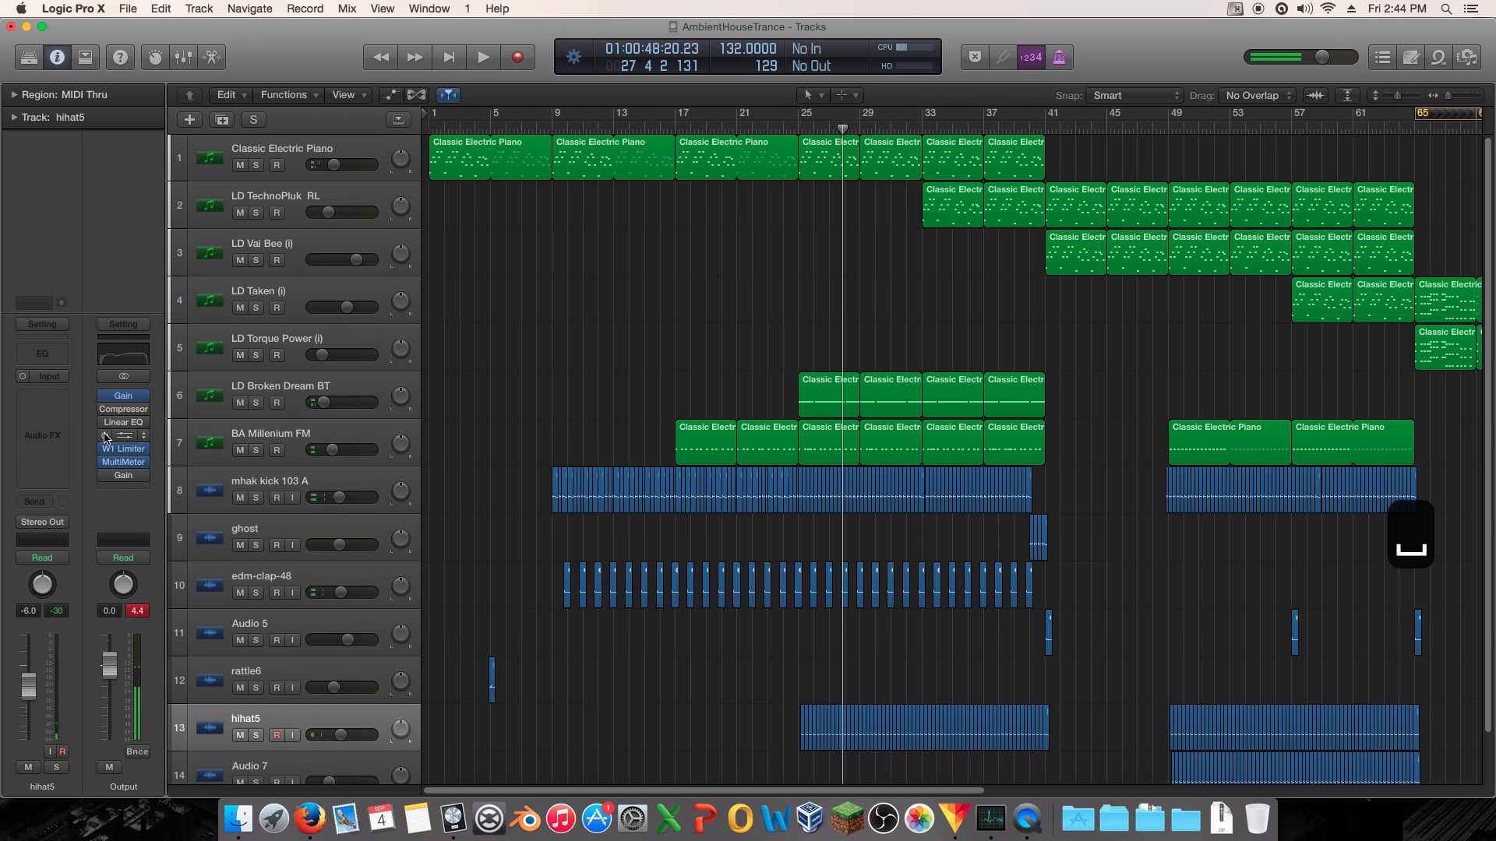
{"action": "key", "text": "space"}
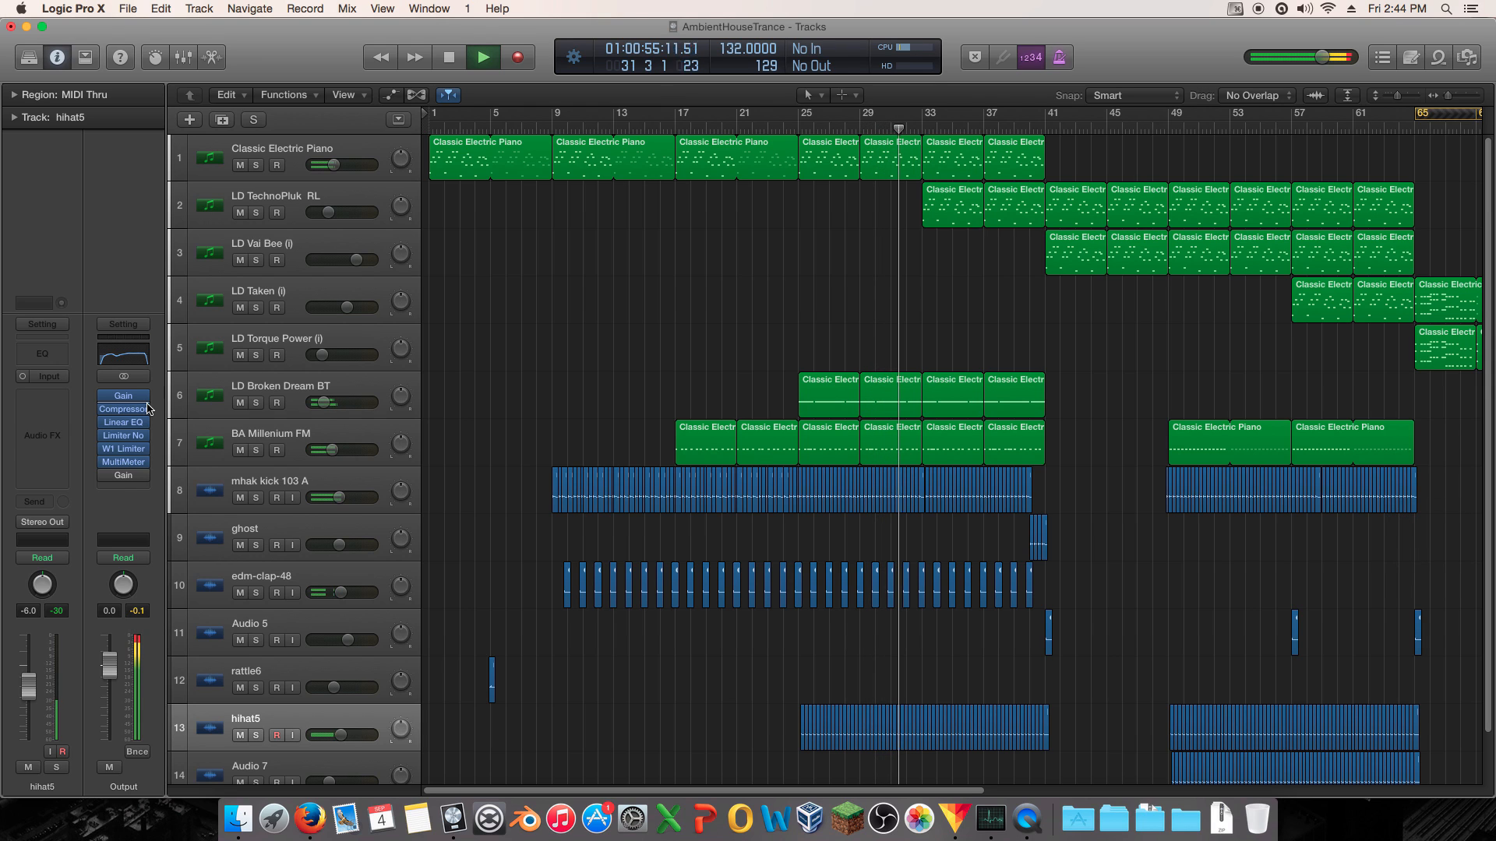
{"action": "key", "text": "space"}
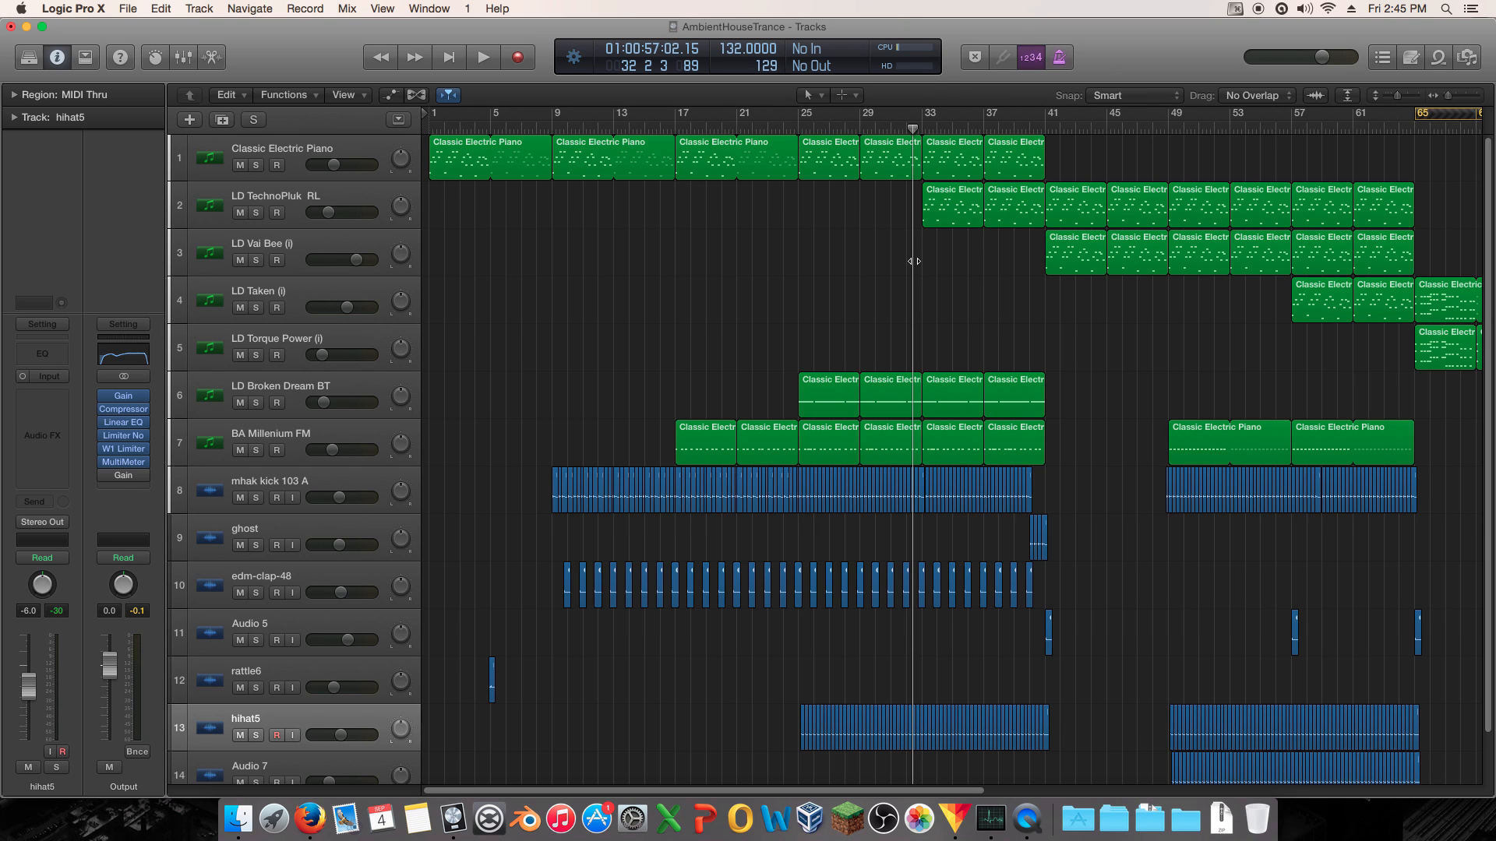
{"action": "left_click_drag", "start_coordinate": [914, 262], "coordinate": [801, 266]}
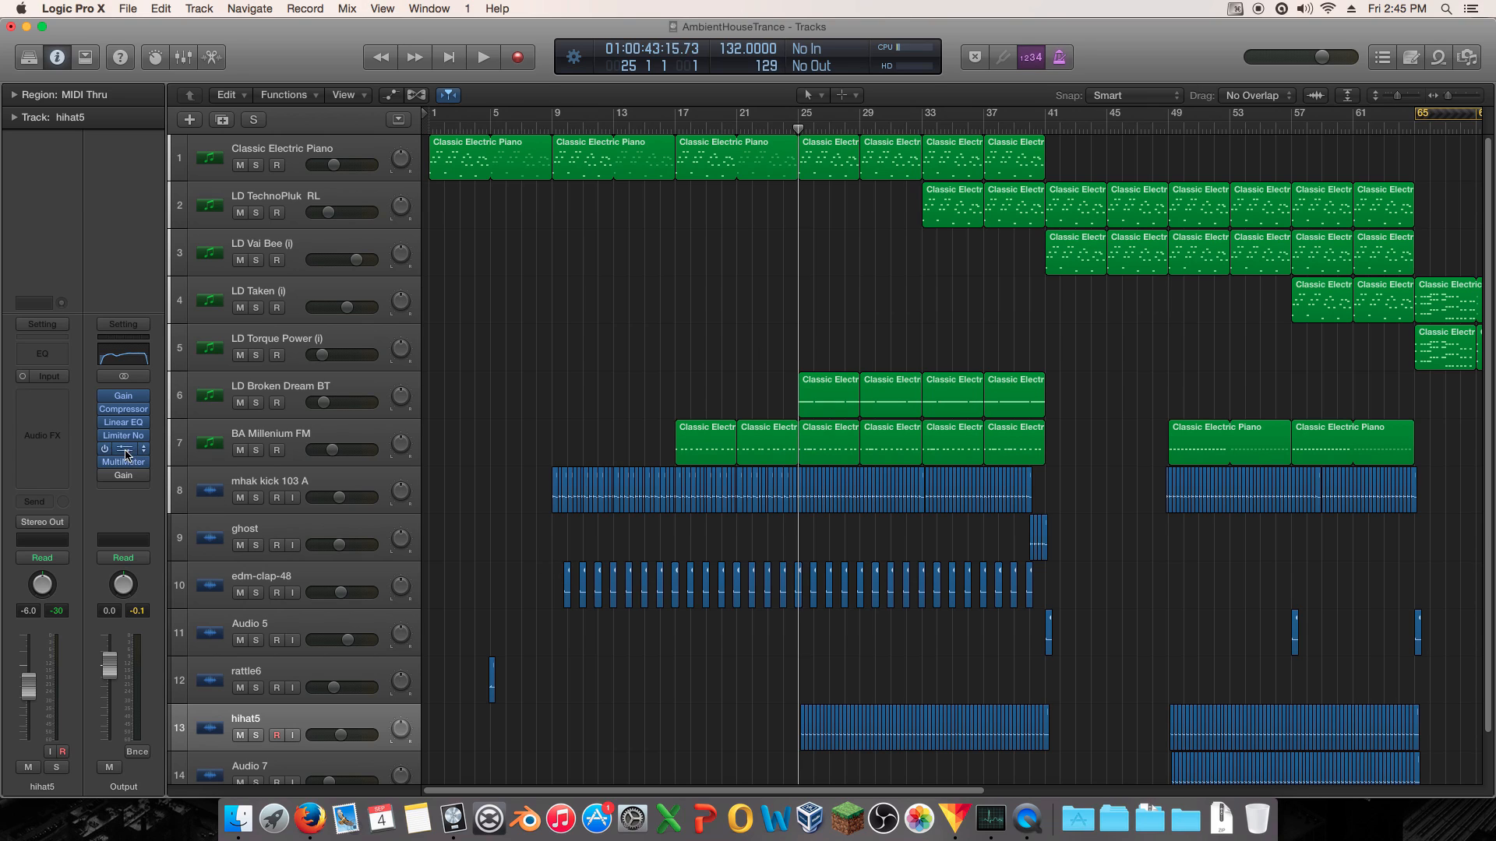
- Create one software instrument track with the default patch and move it to the top of the track list
{"action": "scroll", "coordinate": [531, 363], "scroll_direction": "down", "scroll_amount": 2}
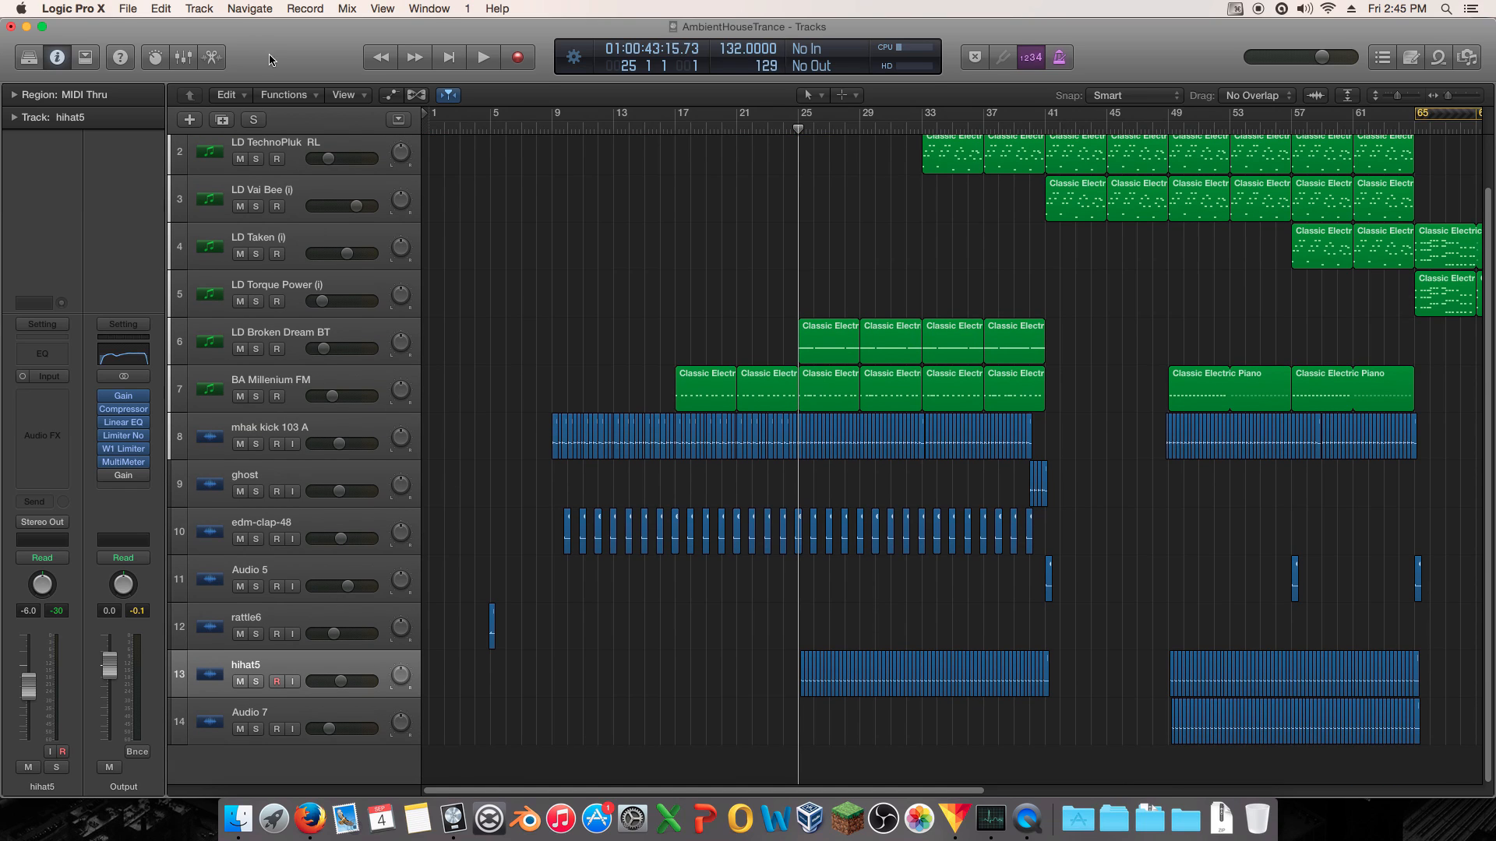
{"action": "left_click", "coordinate": [189, 119]}
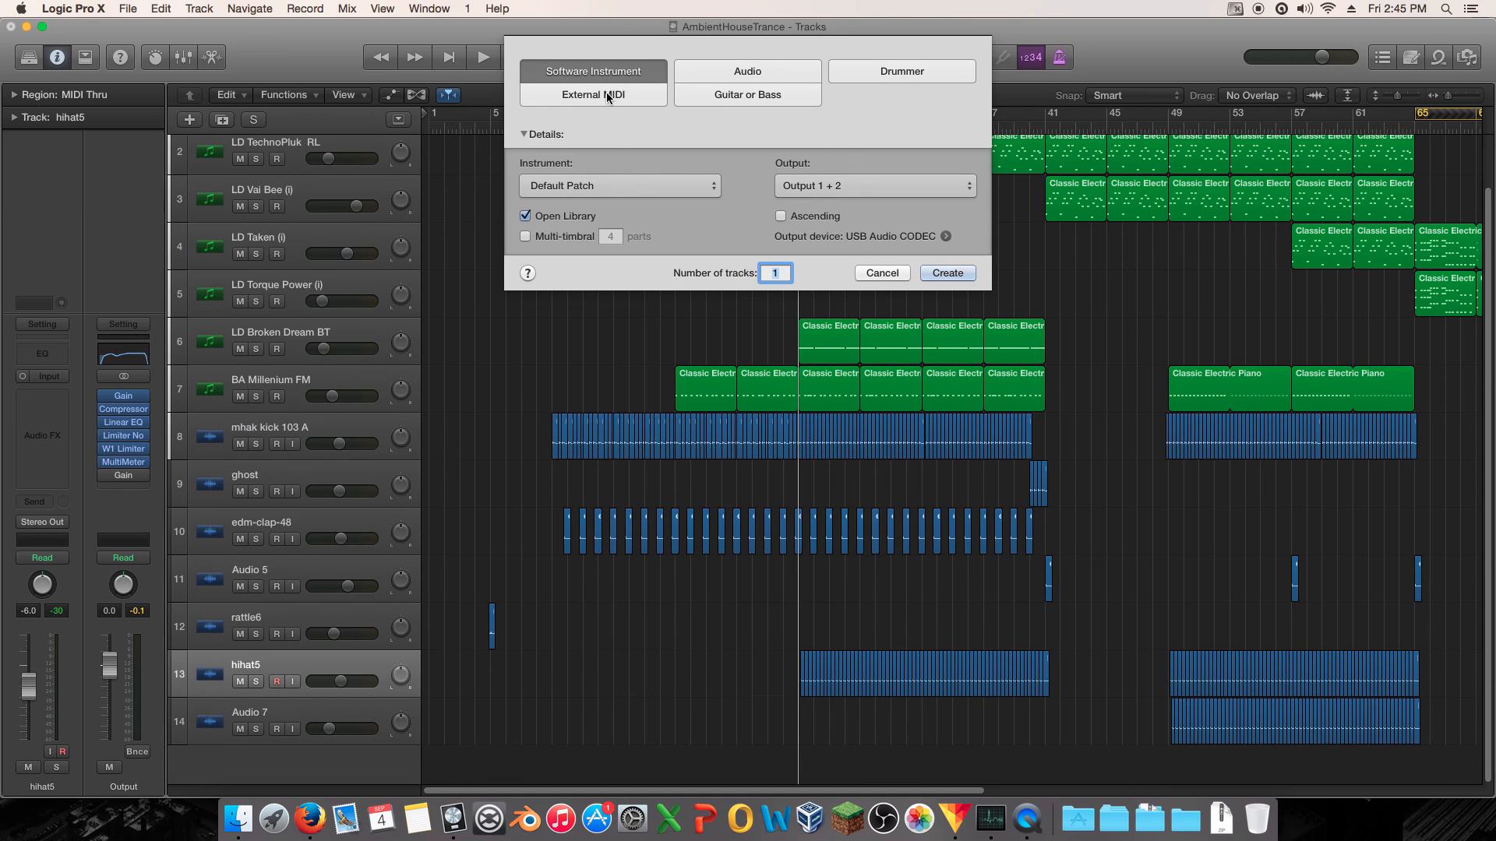
{"action": "left_click", "coordinate": [961, 272]}
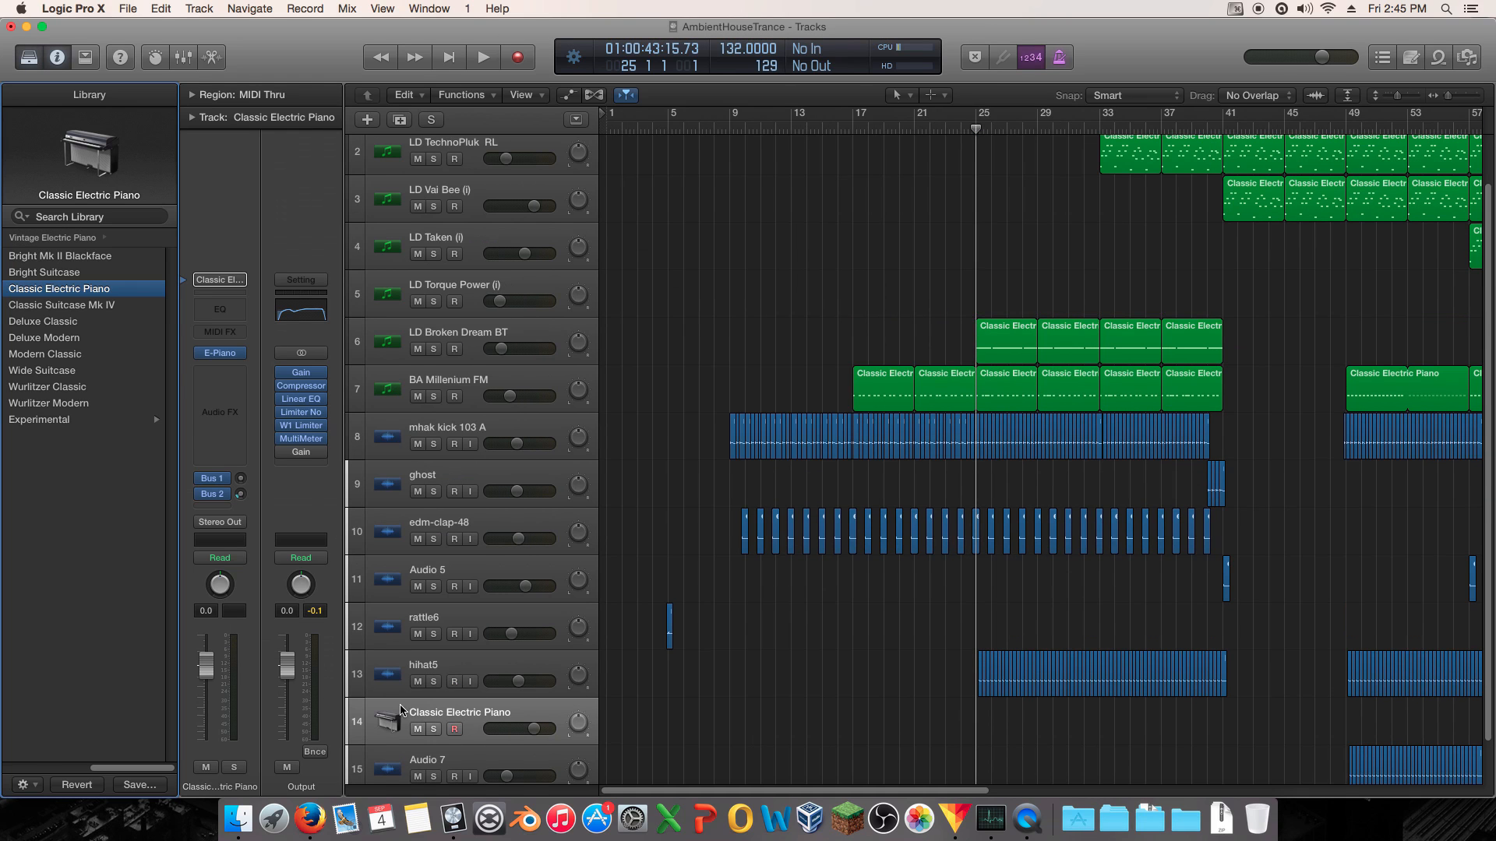
{"action": "left_click_drag", "start_coordinate": [448, 14], "coordinate": [425, 138]}
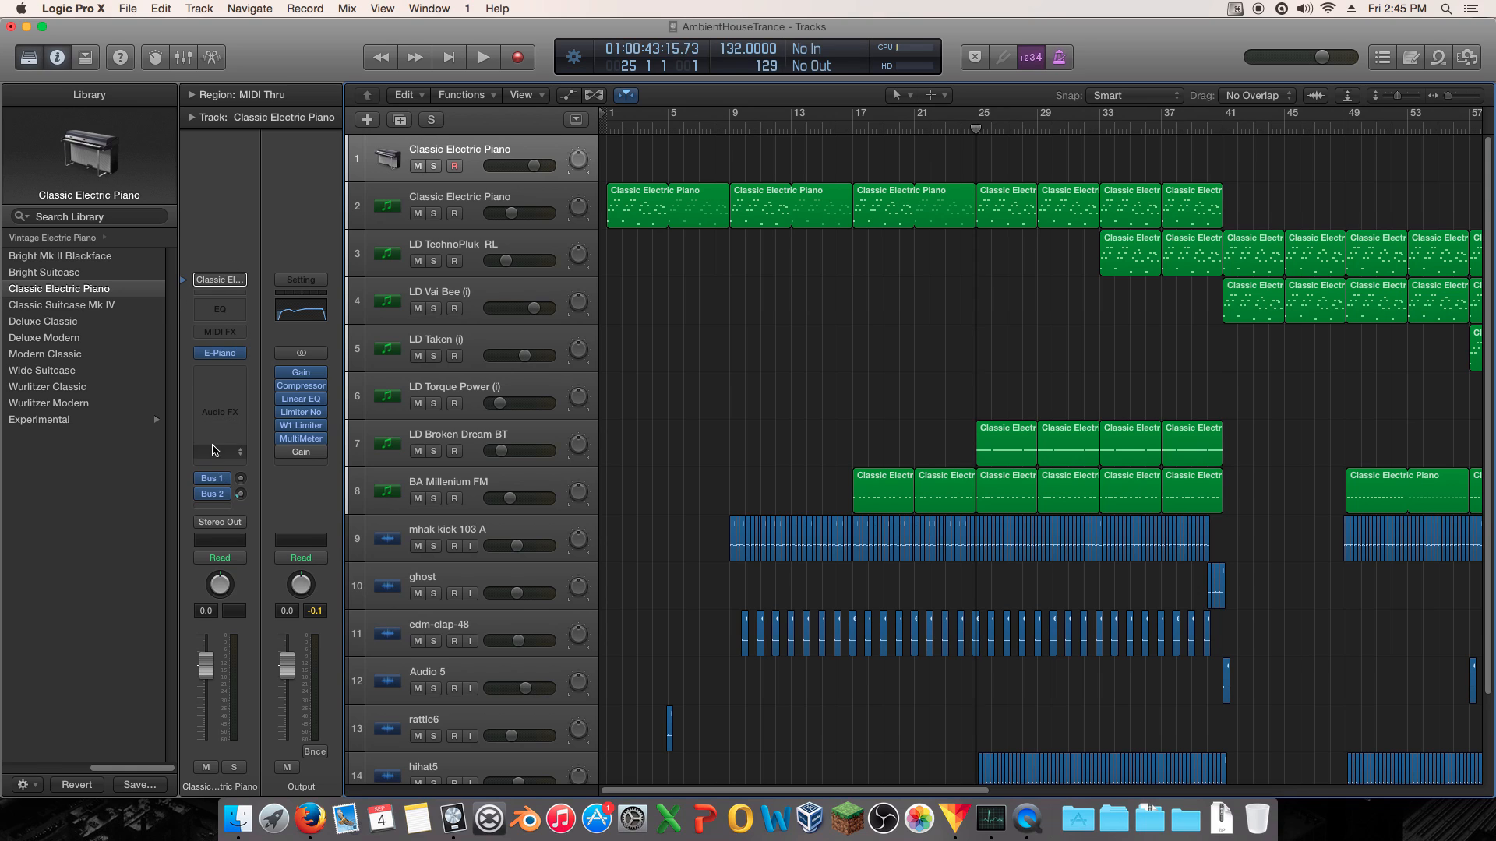
{"action": "left_click", "coordinate": [219, 410]}
{"action": "mouse_move", "coordinate": [285, 603]}
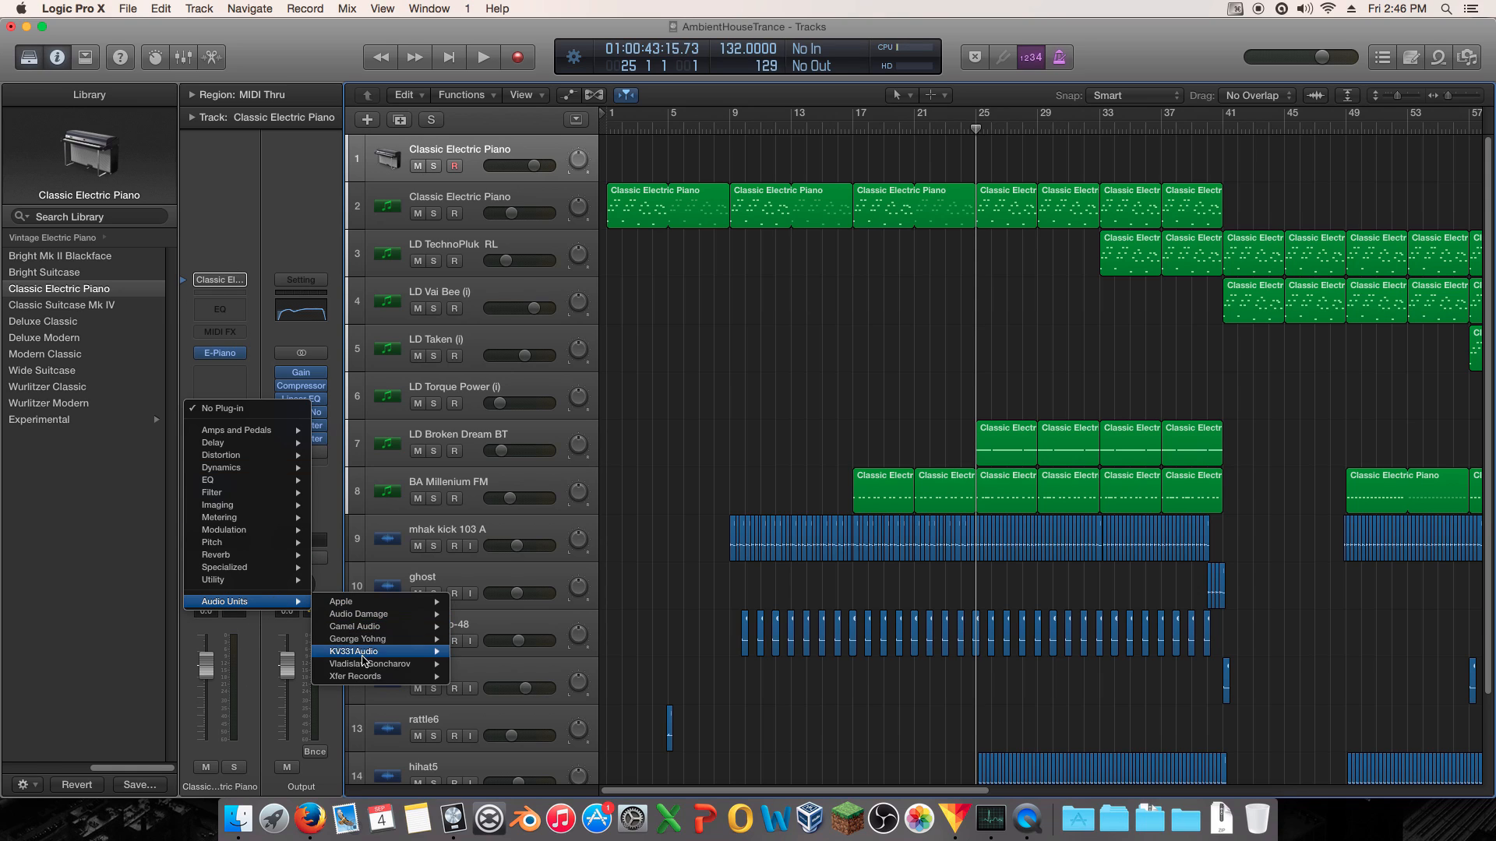
{"action": "mouse_move", "coordinate": [395, 635]}
{"action": "mouse_move", "coordinate": [516, 633]}
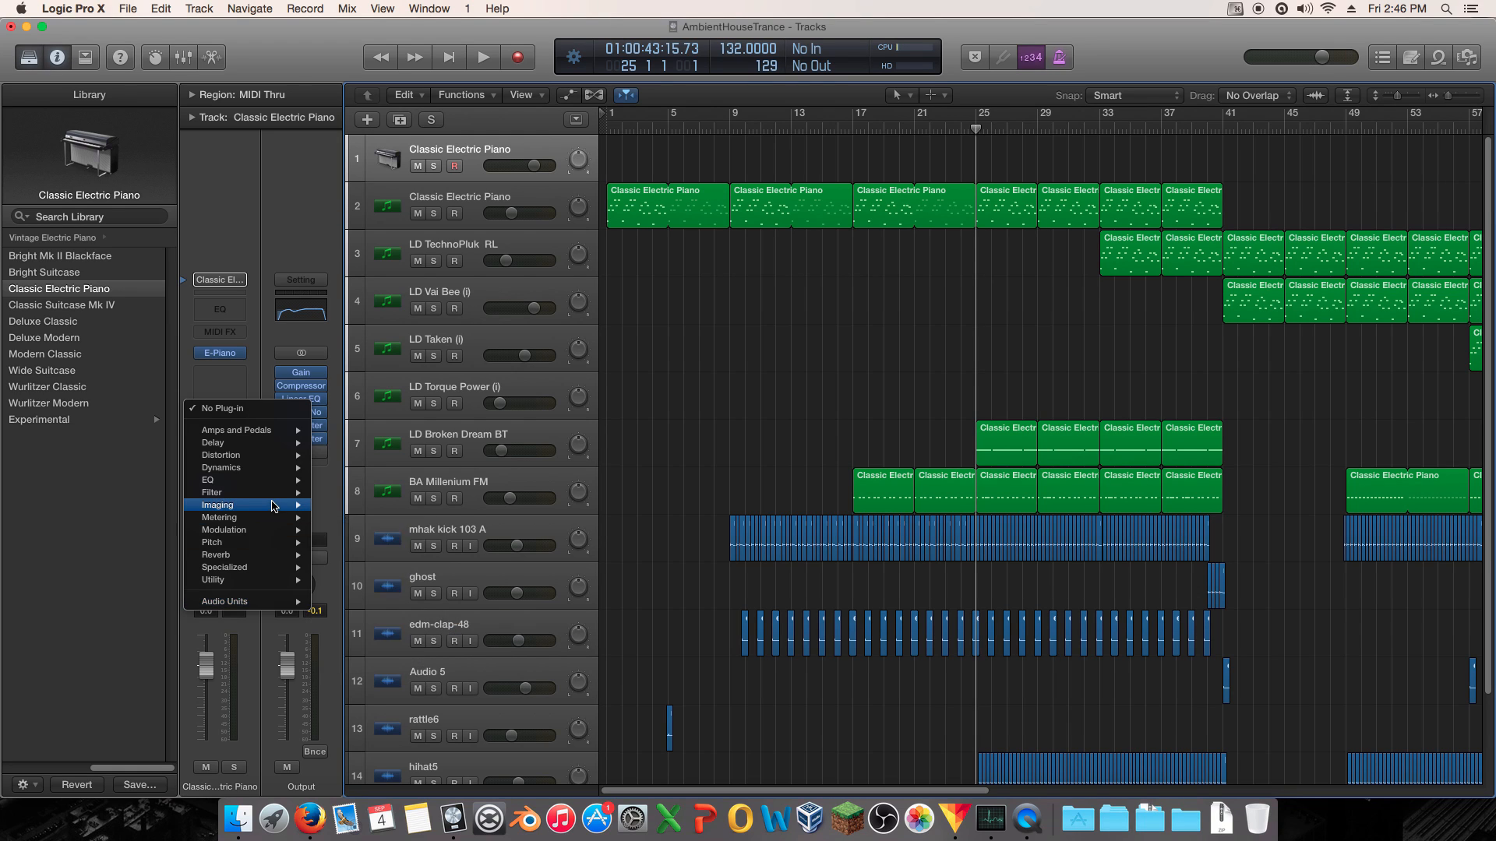
{"action": "mouse_move", "coordinate": [279, 456]}
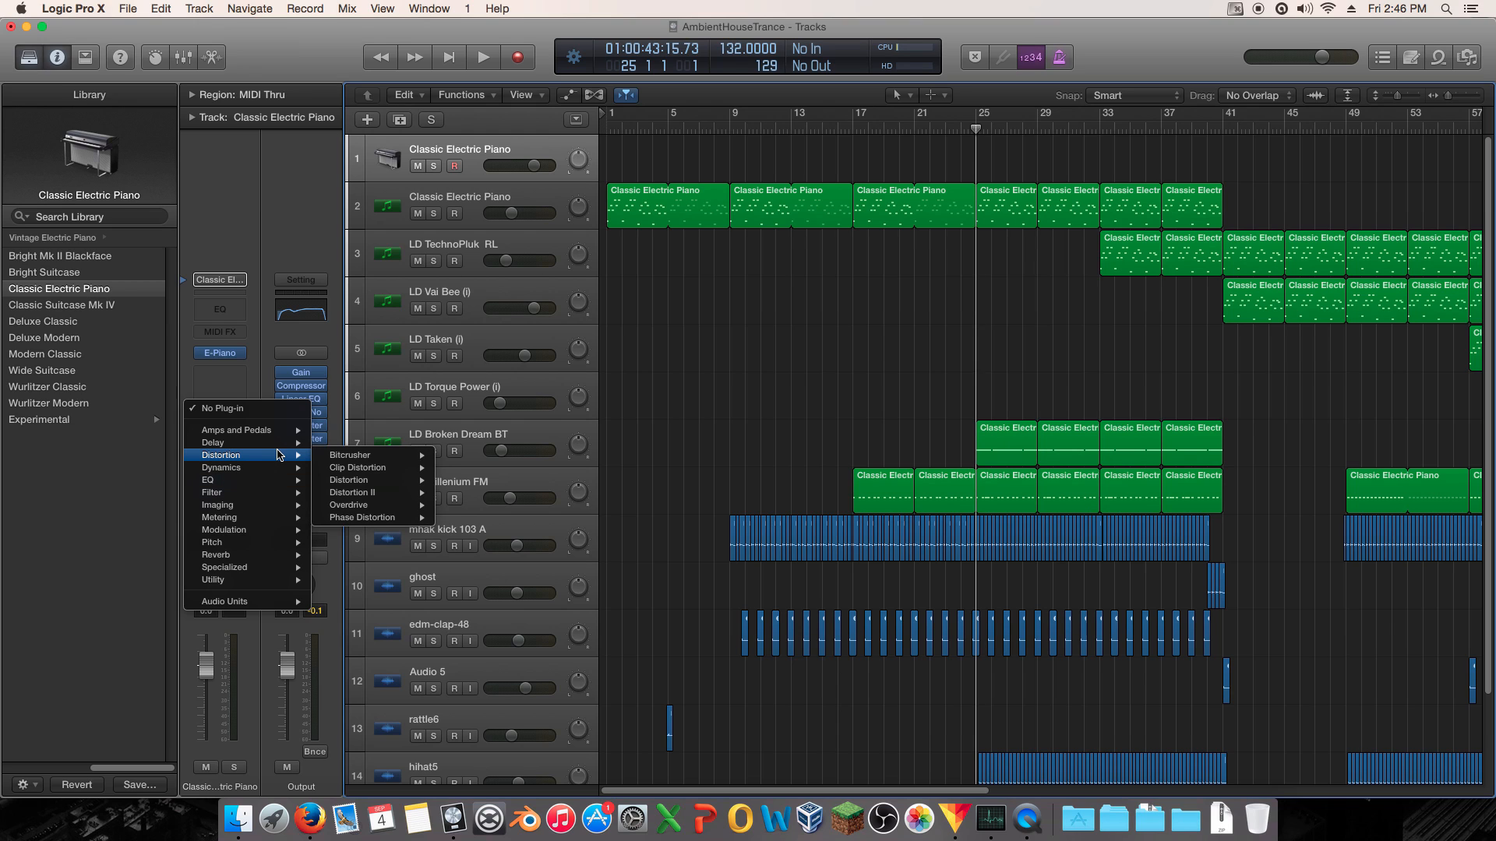
{"action": "key", "text": "Escape"}
- Replace the new track's electric piano instrument with the stereo Alchemy synth and display its interface
{"action": "left_click", "coordinate": [220, 353]}
{"action": "mouse_move", "coordinate": [274, 511]}
{"action": "mouse_move", "coordinate": [343, 398]}
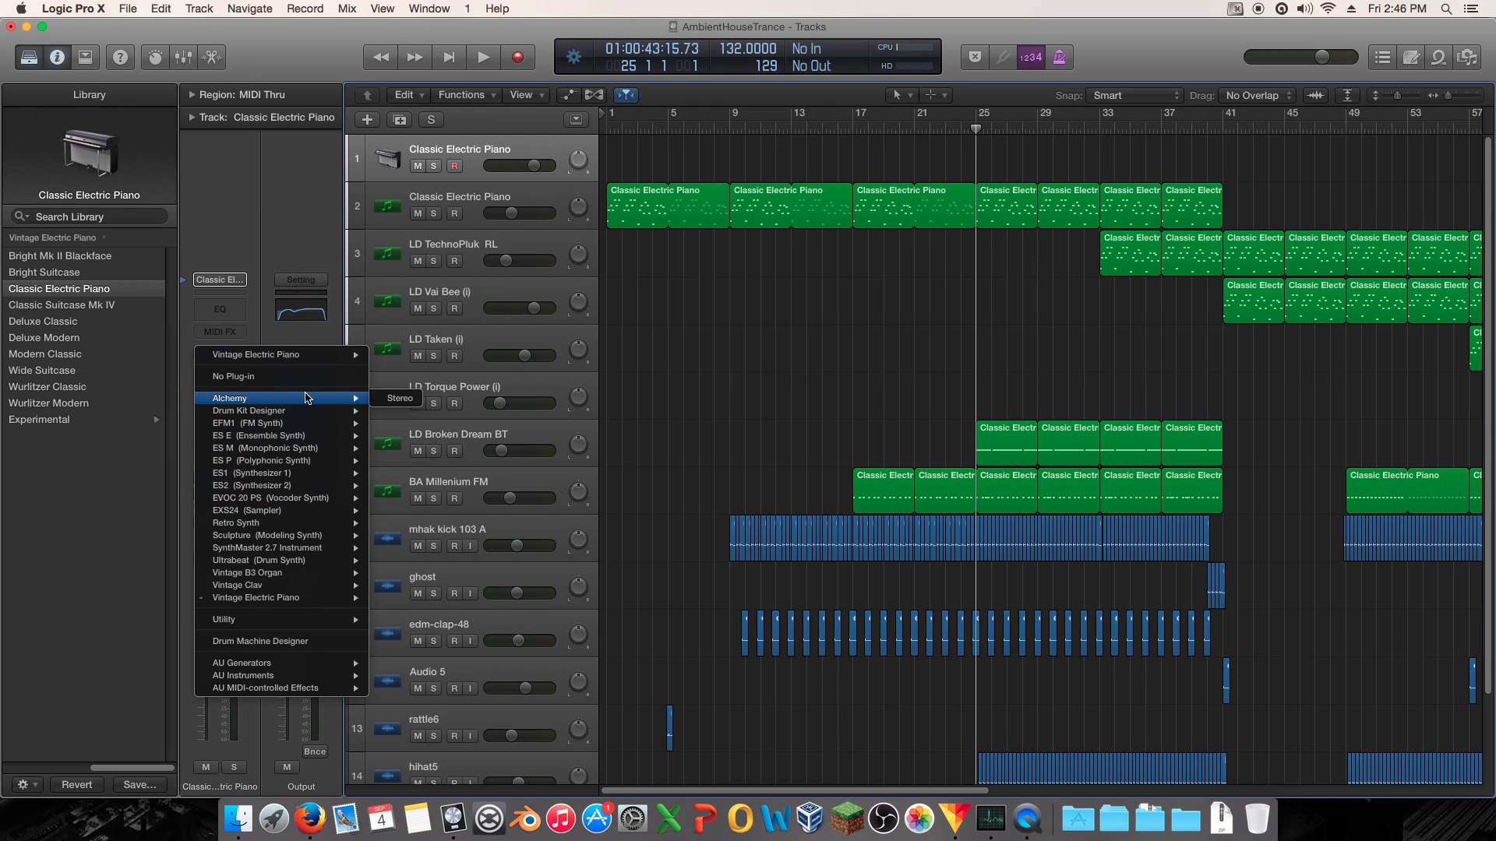
{"action": "left_click", "coordinate": [398, 399]}
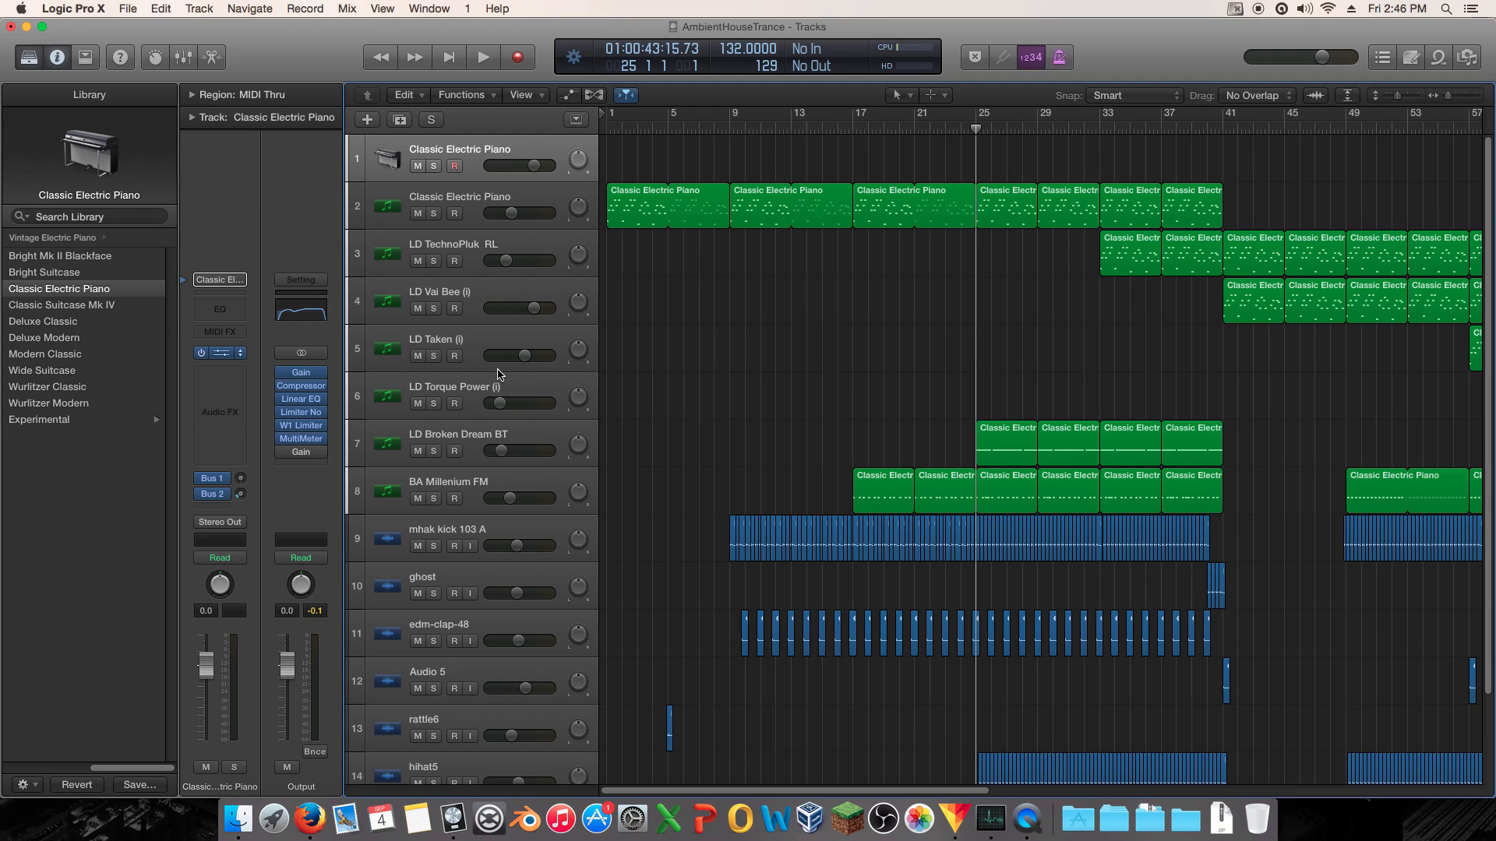
{"action": "double_click", "coordinate": [454, 371]}
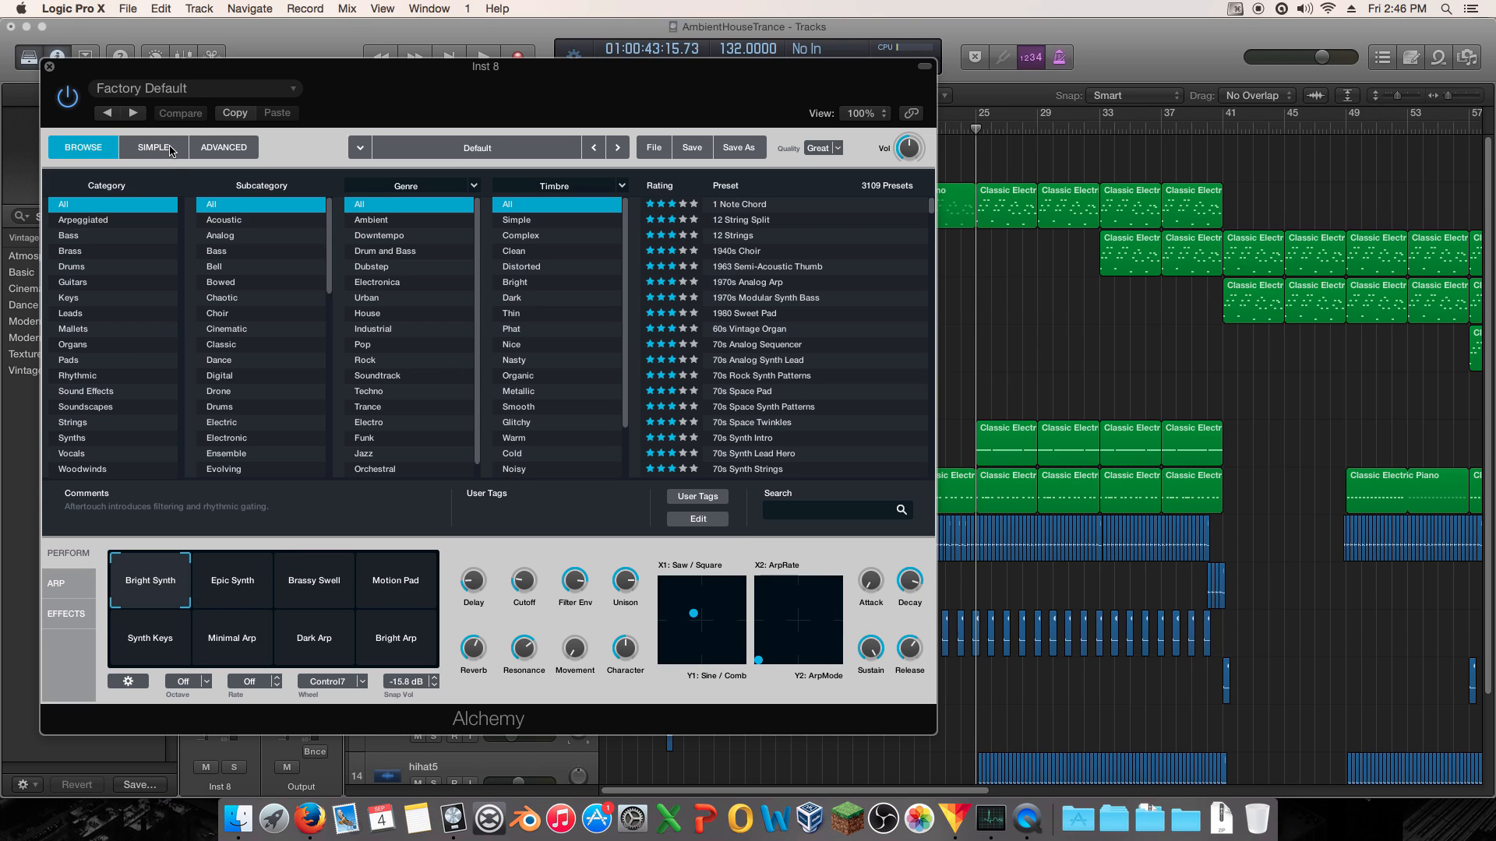
- Filter Alchemy's presets by the Dubstep genre and look through the preset list
{"action": "scroll", "coordinate": [762, 279], "scroll_direction": "down", "scroll_amount": 5}
{"action": "scroll", "coordinate": [764, 279], "scroll_direction": "up", "scroll_amount": 5}
{"action": "scroll", "coordinate": [510, 327], "scroll_direction": "down", "scroll_amount": 2}
{"action": "scroll", "coordinate": [503, 343], "scroll_direction": "up", "scroll_amount": 2}
{"action": "left_click", "coordinate": [417, 268]}
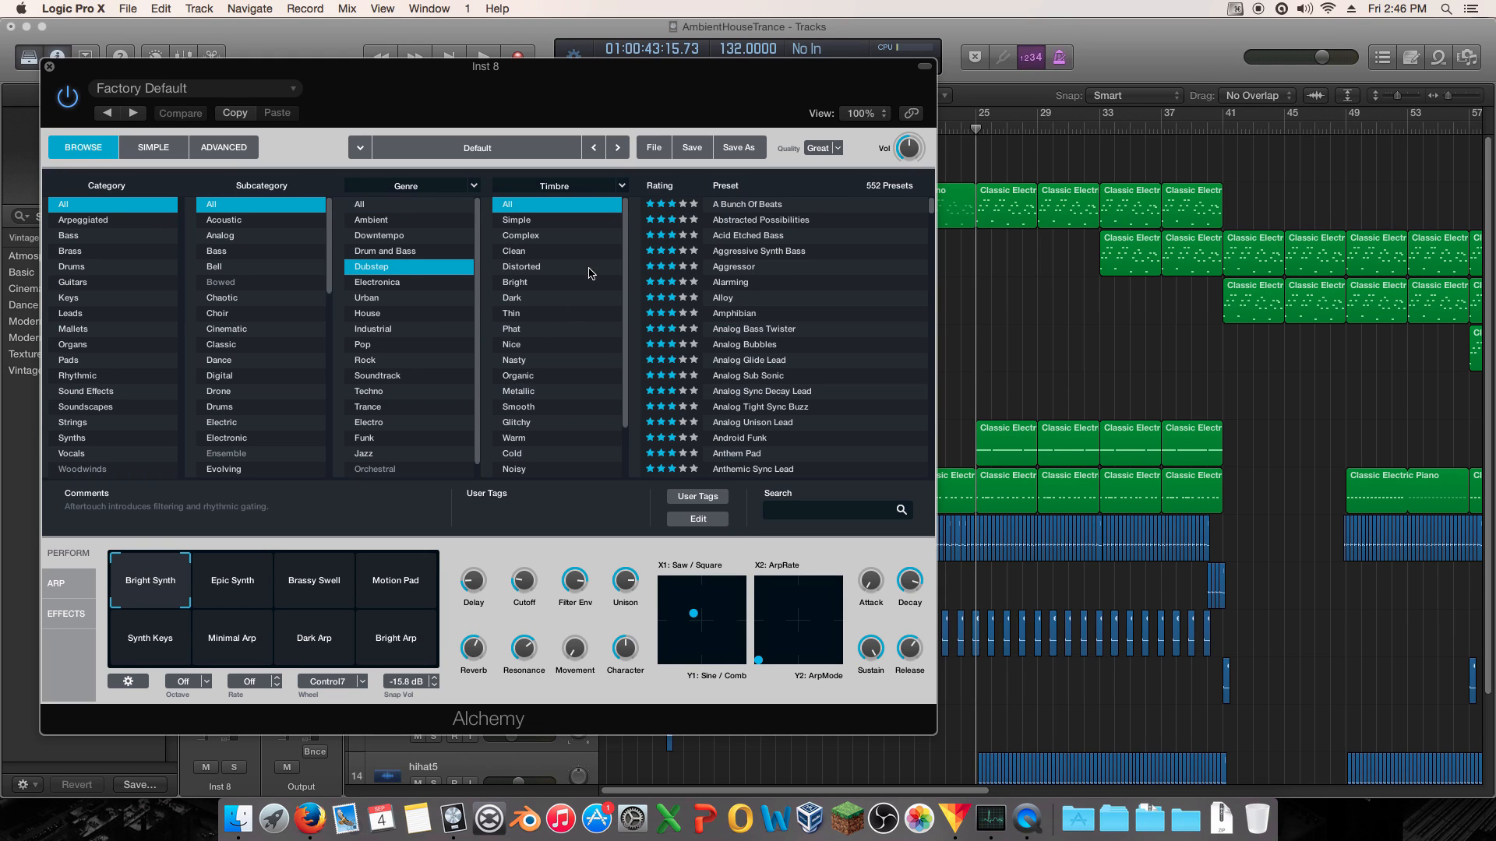
{"action": "scroll", "coordinate": [754, 260], "scroll_direction": "down", "scroll_amount": 1}
{"action": "scroll", "coordinate": [754, 259], "scroll_direction": "down", "scroll_amount": 20}
{"action": "scroll", "coordinate": [760, 267], "scroll_direction": "down", "scroll_amount": 8}
{"action": "scroll", "coordinate": [764, 276], "scroll_direction": "down", "scroll_amount": 20}
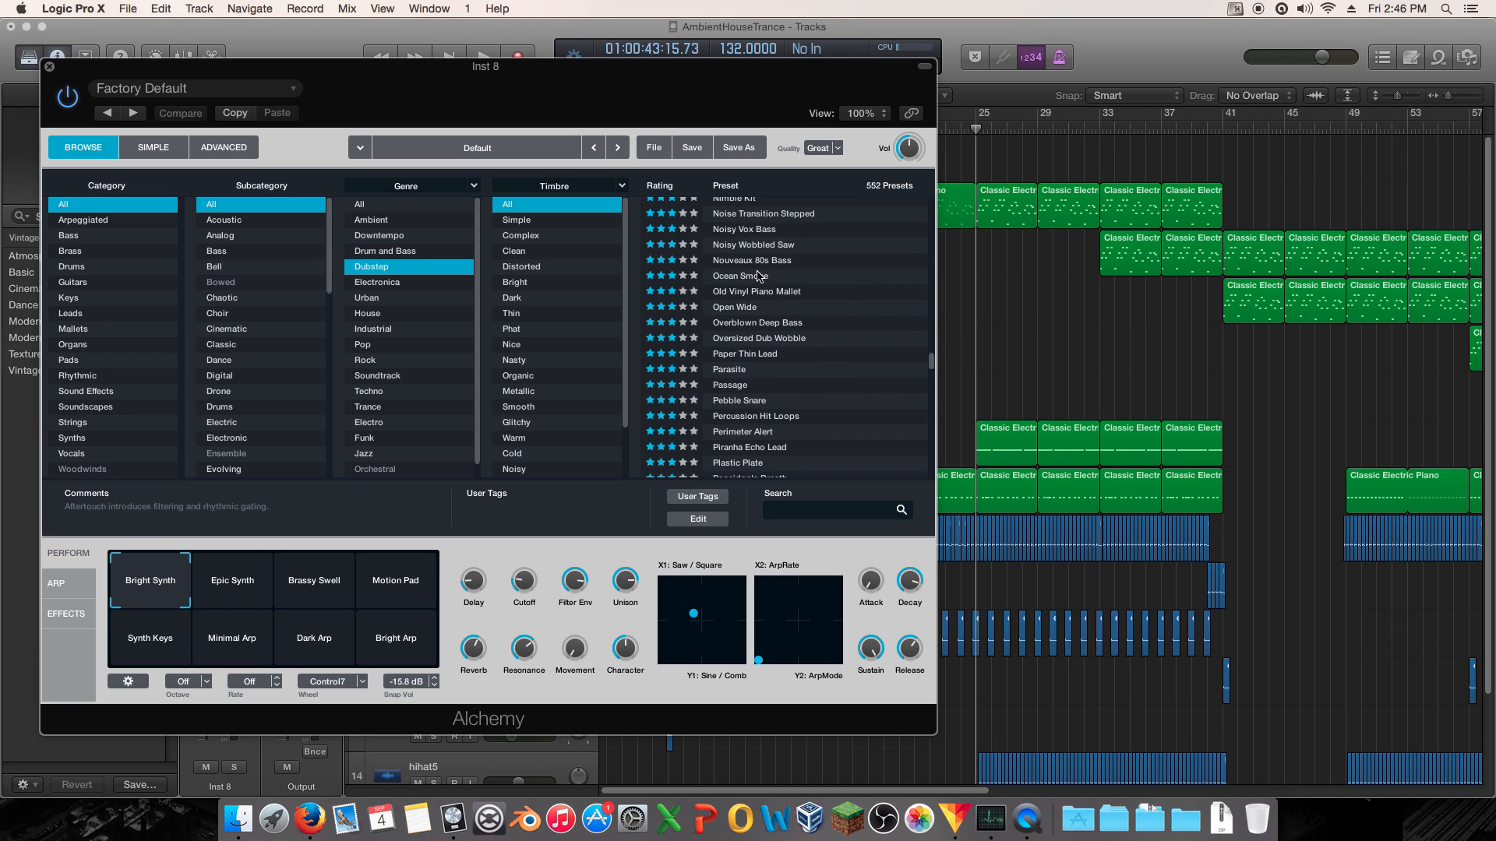
{"action": "scroll", "coordinate": [758, 282], "scroll_direction": "down", "scroll_amount": 20}
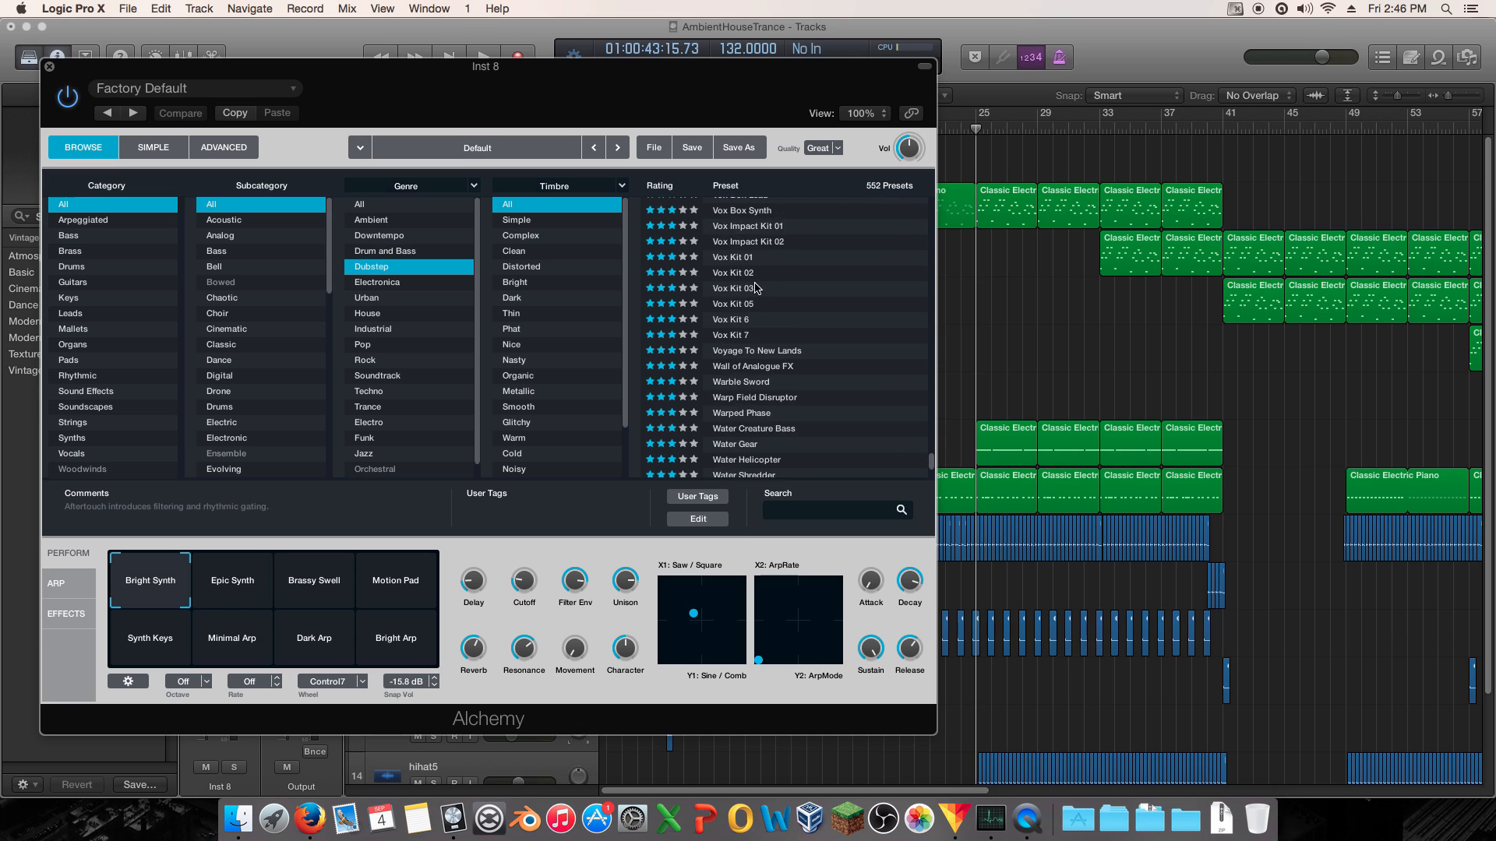
{"action": "scroll", "coordinate": [760, 289], "scroll_direction": "up", "scroll_amount": 20}
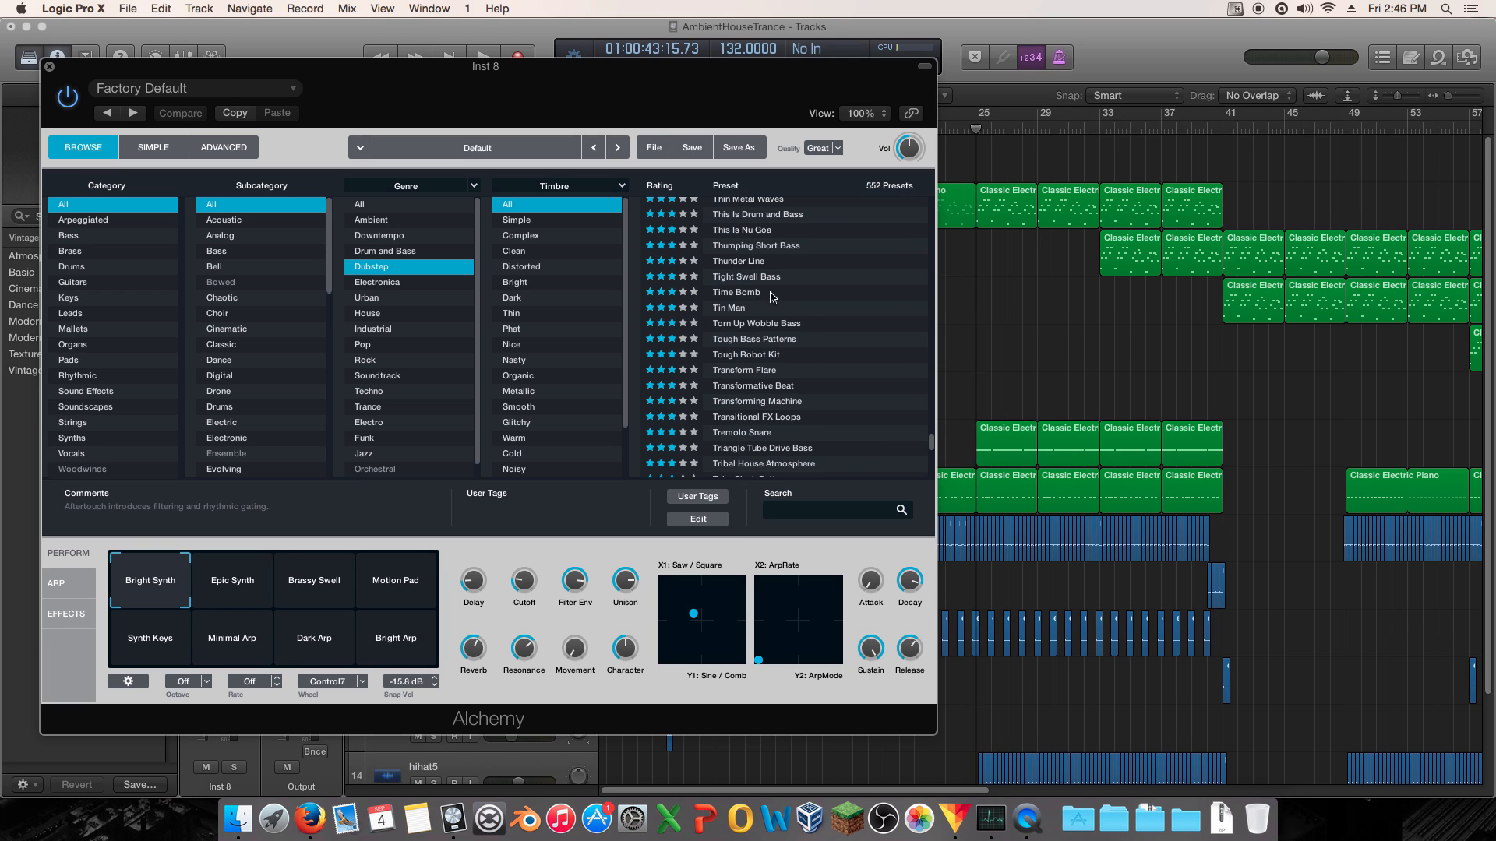
{"action": "left_click_drag", "start_coordinate": [933, 450], "coordinate": [931, 205]}
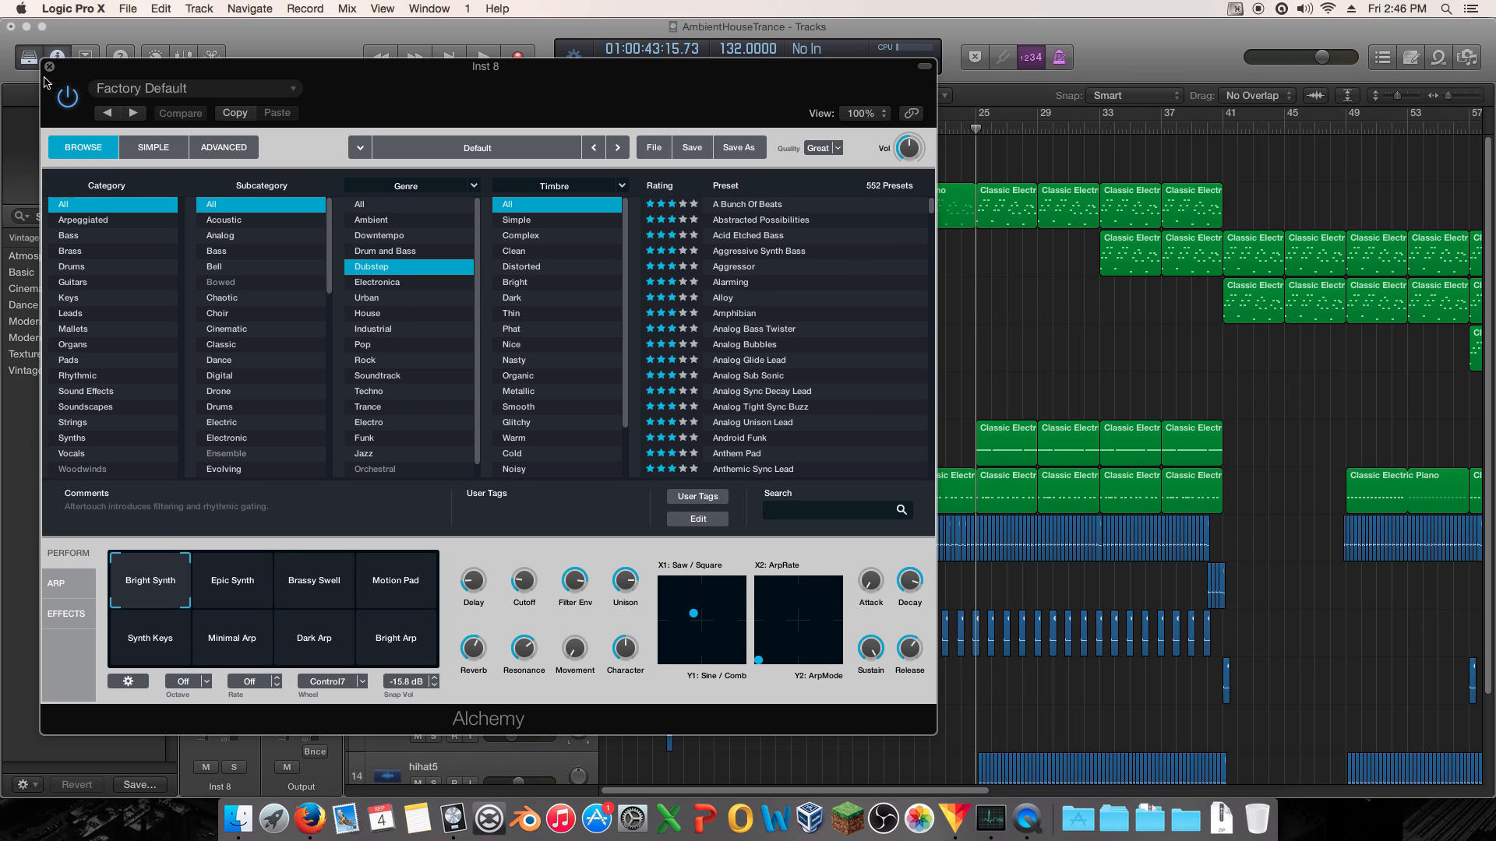
- Examine Alchemy's advanced view with its individual sound source pages, and close the synth
{"action": "left_click", "coordinate": [235, 149]}
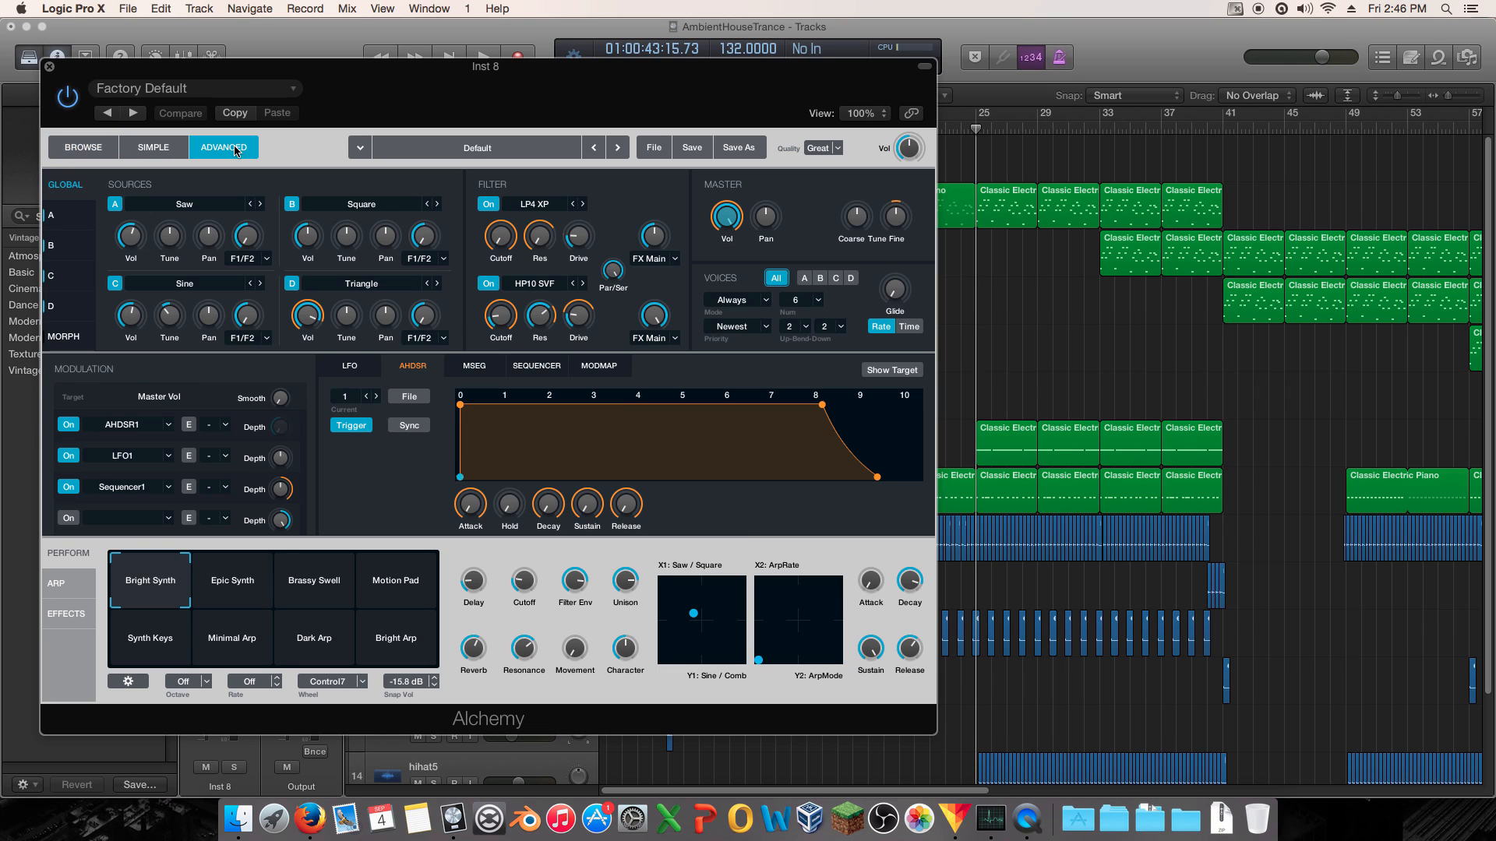
{"action": "left_click", "coordinate": [62, 220]}
{"action": "left_click", "coordinate": [75, 243]}
{"action": "left_click", "coordinate": [77, 274]}
{"action": "left_click", "coordinate": [78, 297]}
{"action": "left_click", "coordinate": [80, 195]}
{"action": "left_click", "coordinate": [80, 214]}
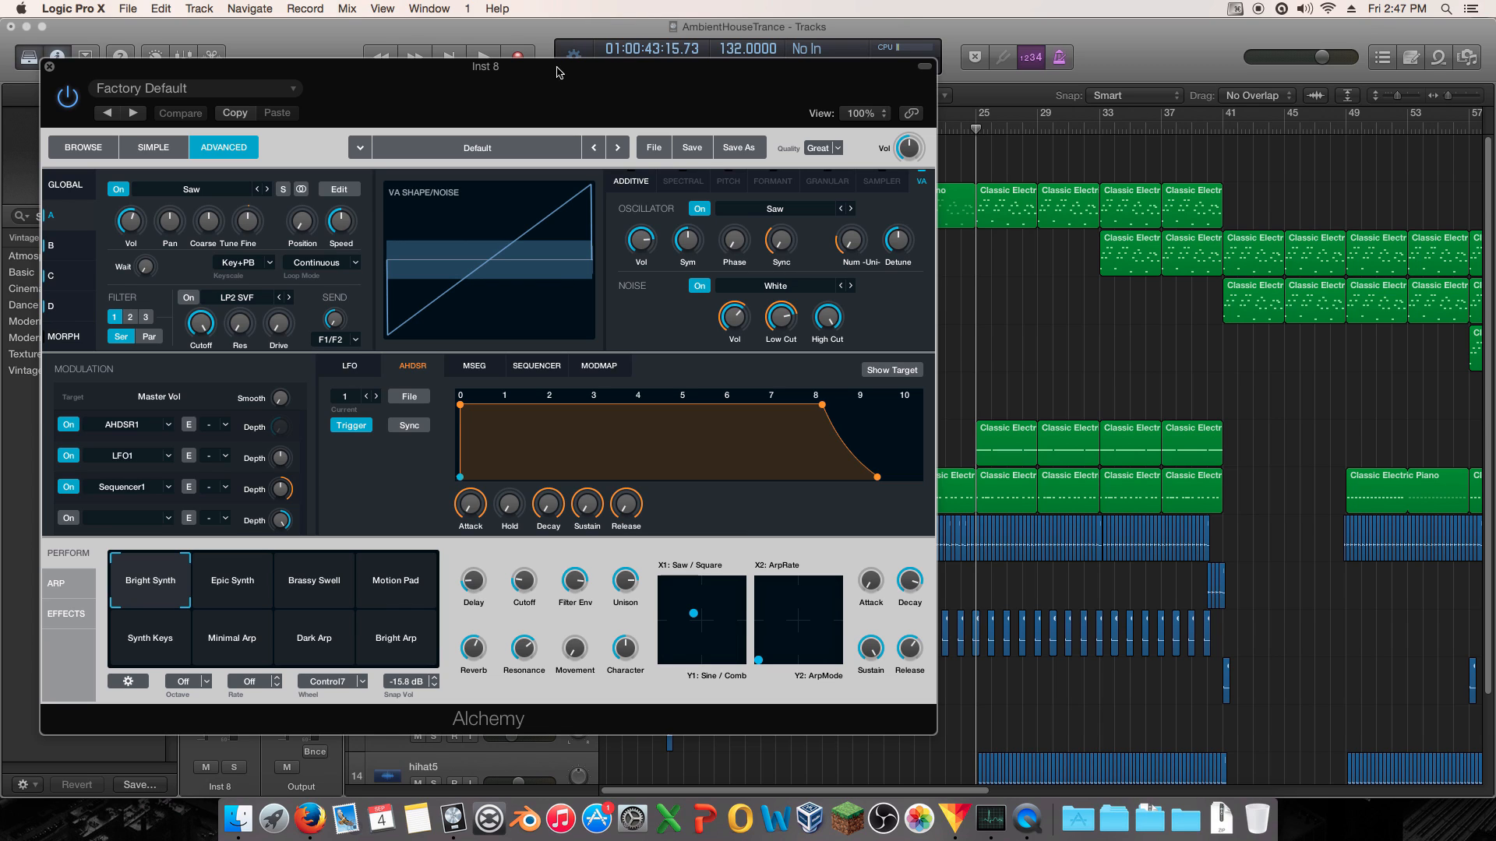
{"action": "left_click_drag", "start_coordinate": [543, 74], "coordinate": [892, 107]}
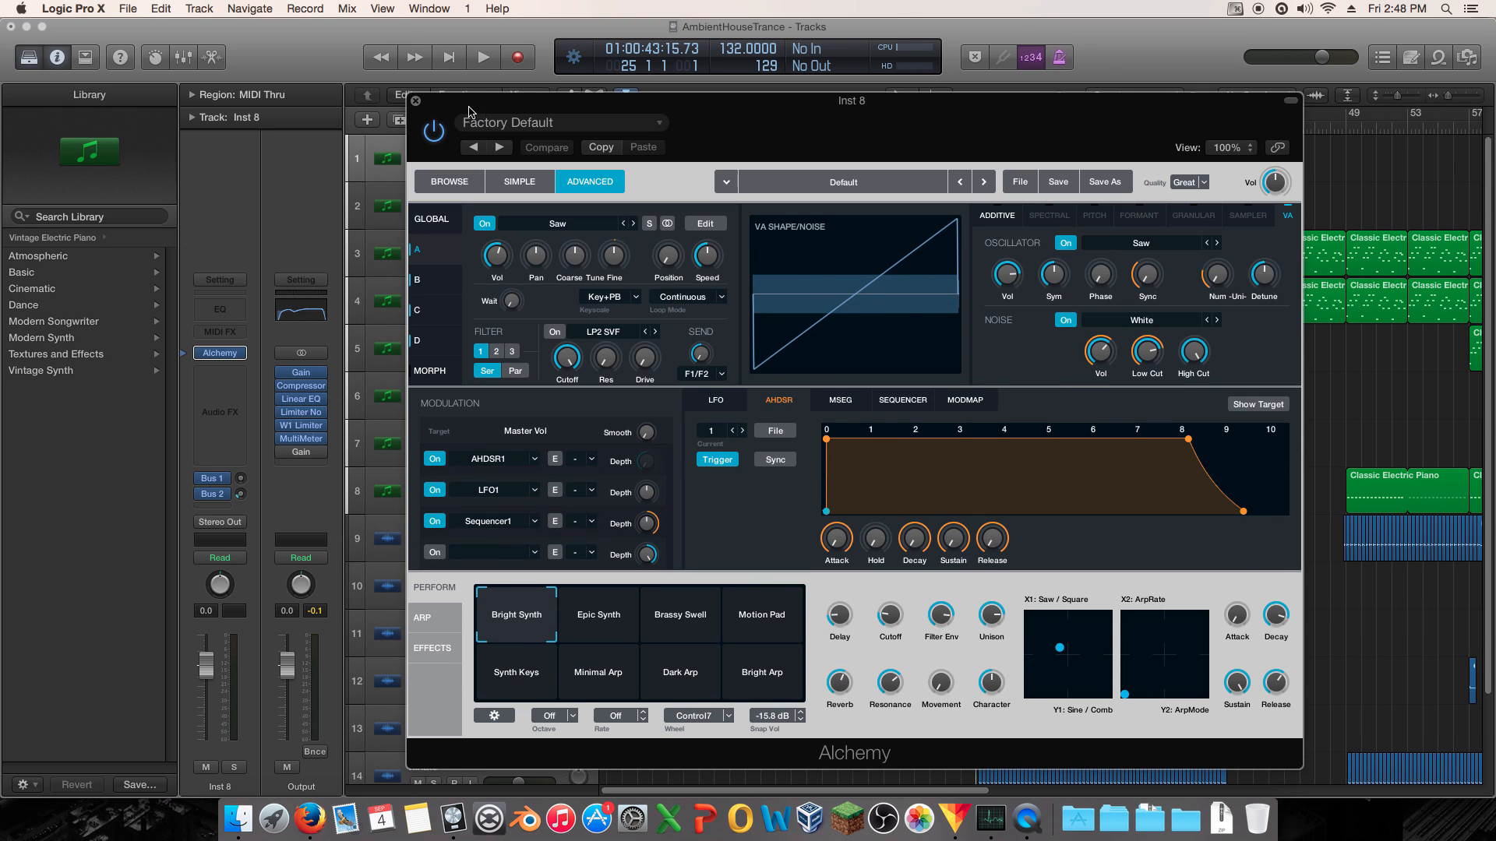
{"action": "left_click", "coordinate": [417, 103]}
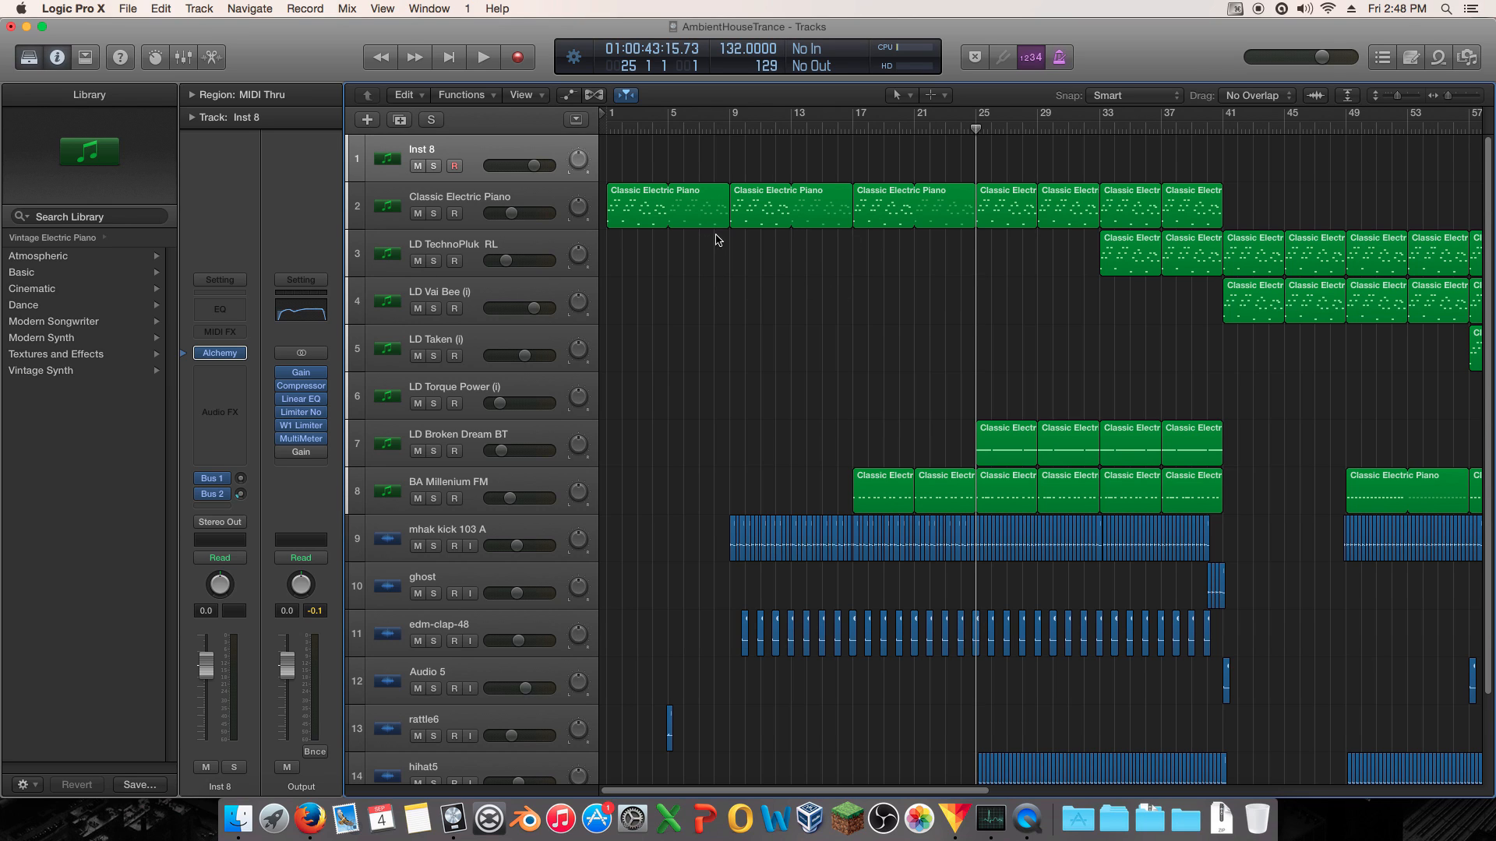
{"action": "left_click_drag", "start_coordinate": [703, 155], "coordinate": [1089, 158]}
{"action": "left_click", "coordinate": [222, 368]}
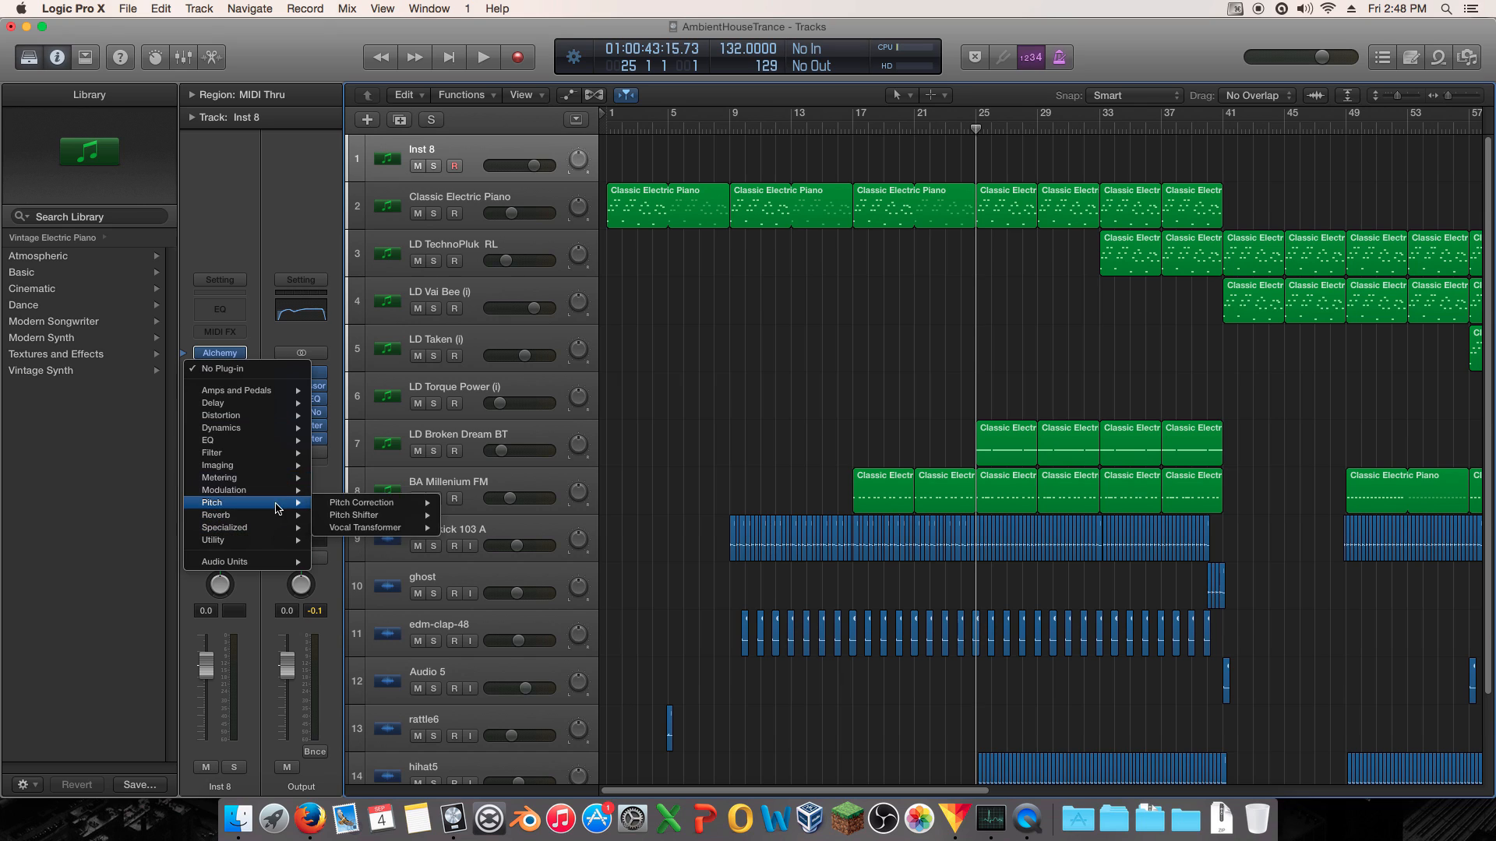
{"action": "mouse_move", "coordinate": [278, 485]}
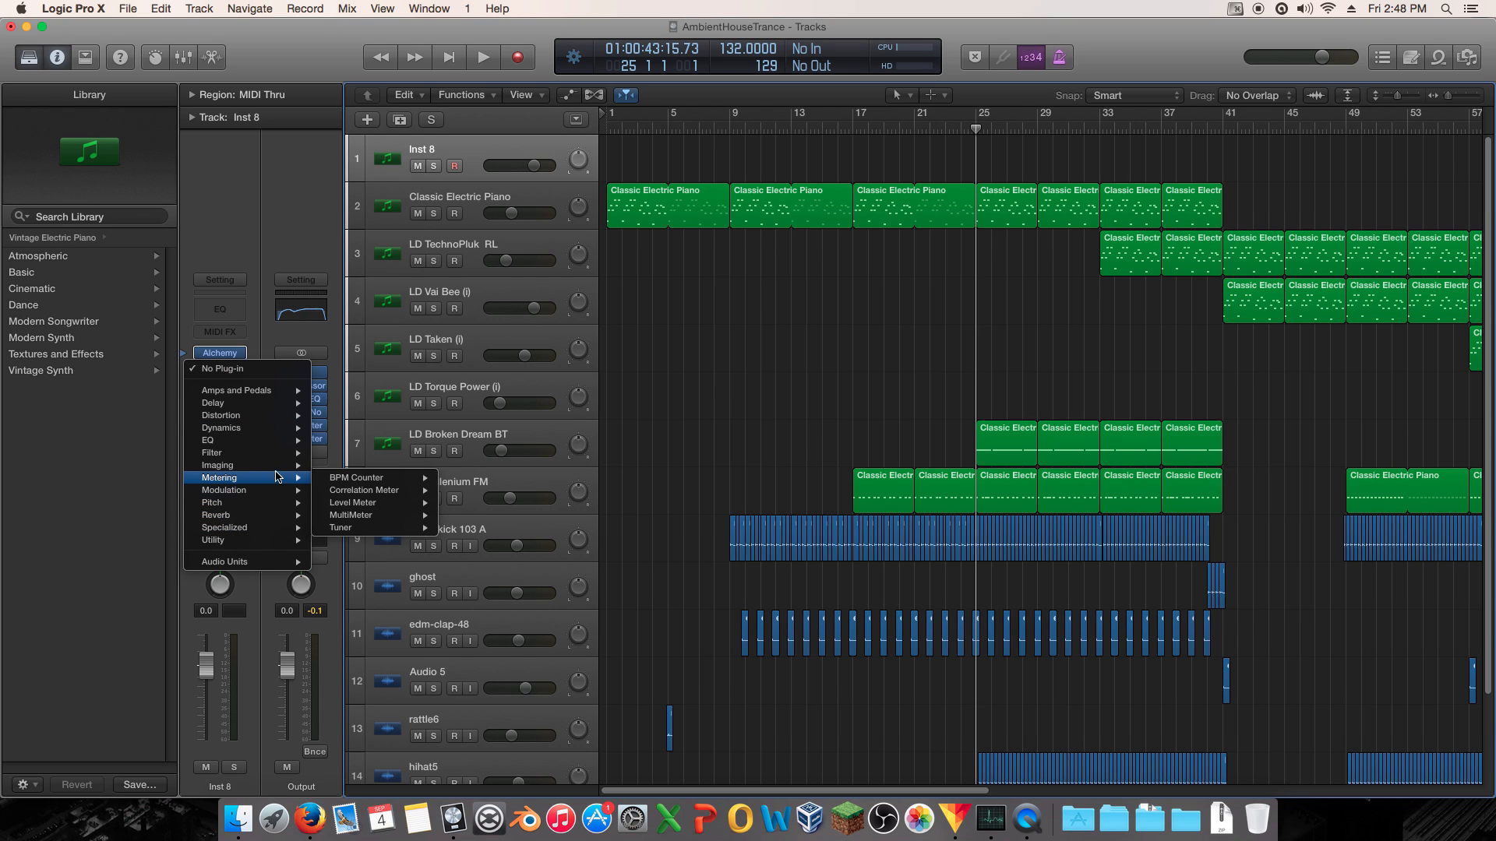
{"action": "mouse_move", "coordinate": [280, 454]}
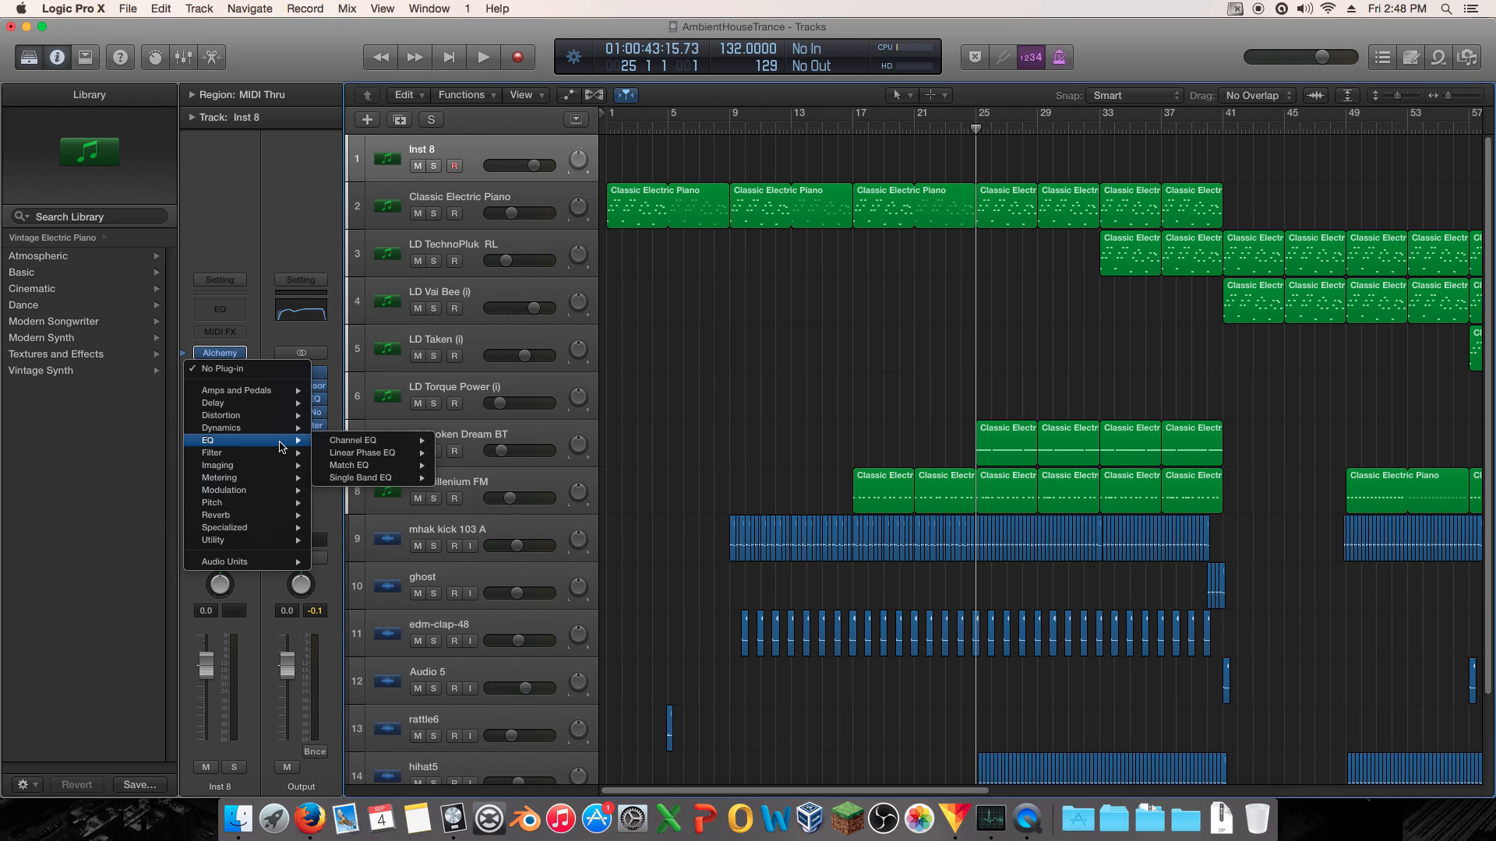
{"action": "left_click", "coordinate": [677, 149]}
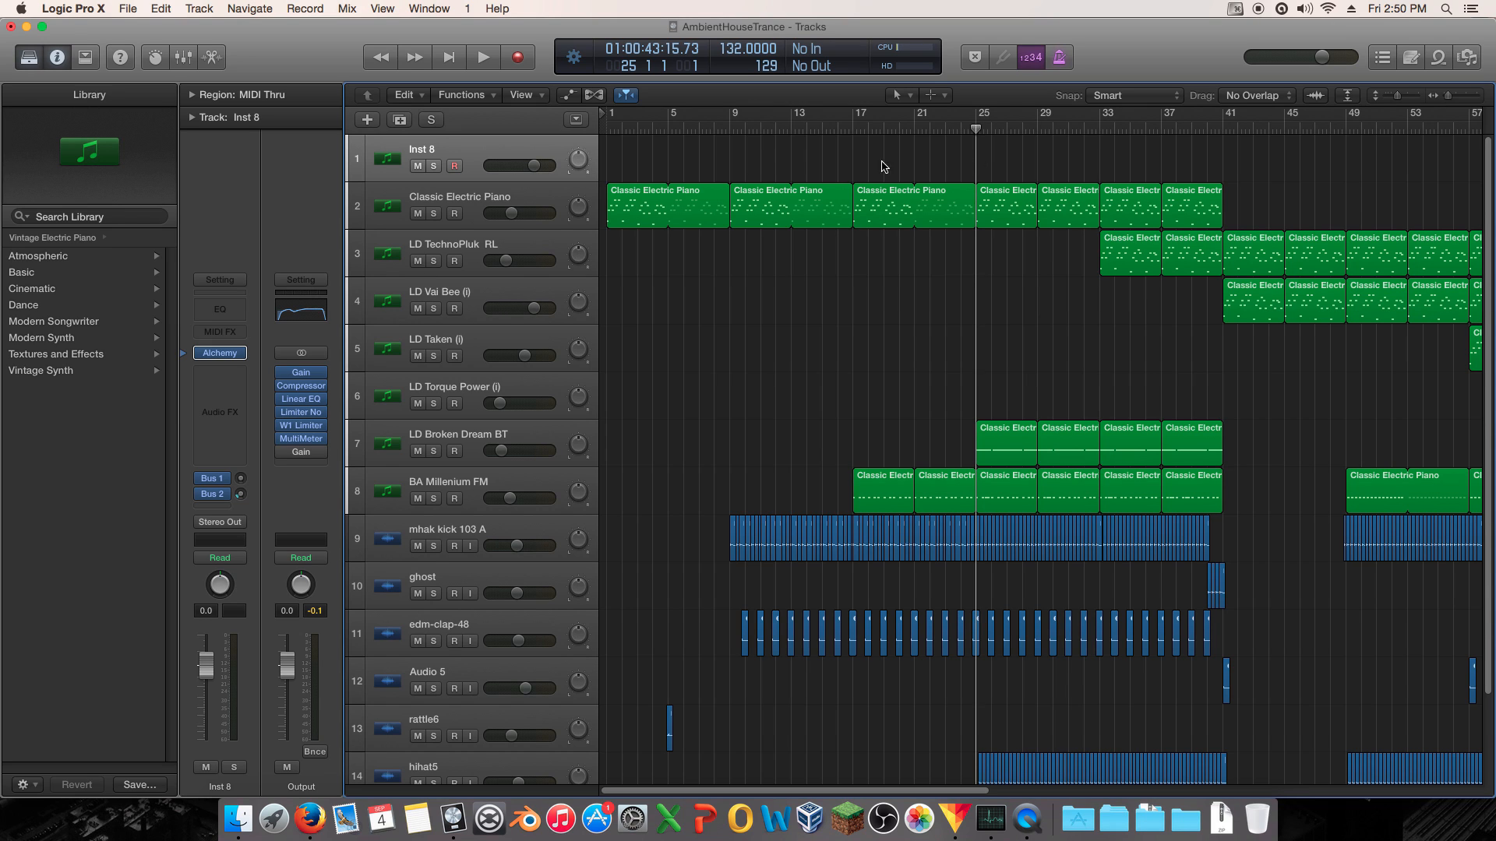
- Return the playhead to the start of the song
{"action": "key", "text": "Return"}
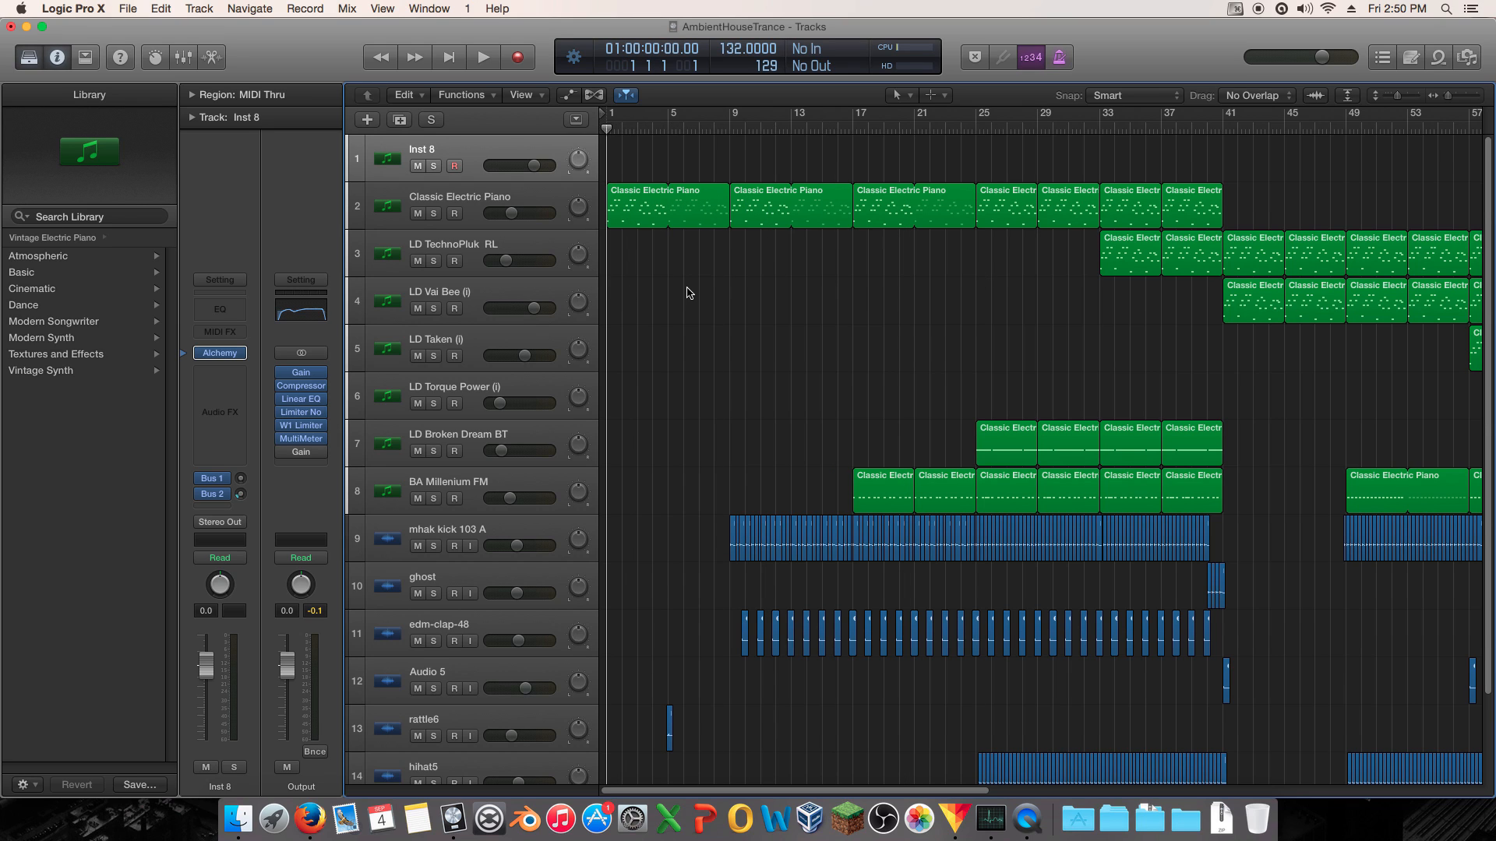